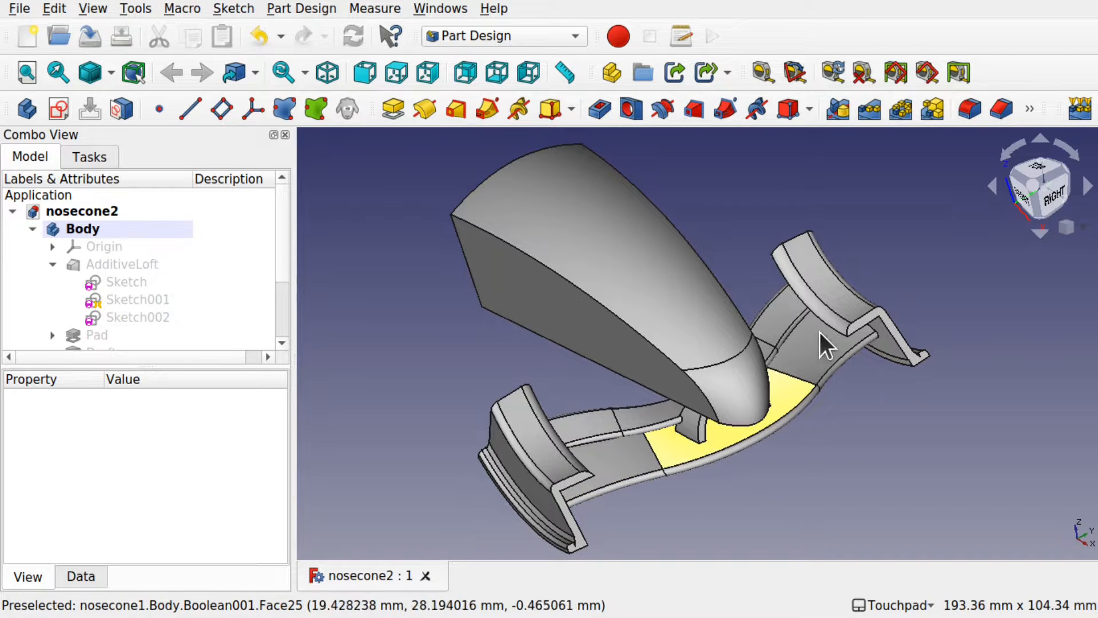
alt+drag(721, 451, 622, 484)
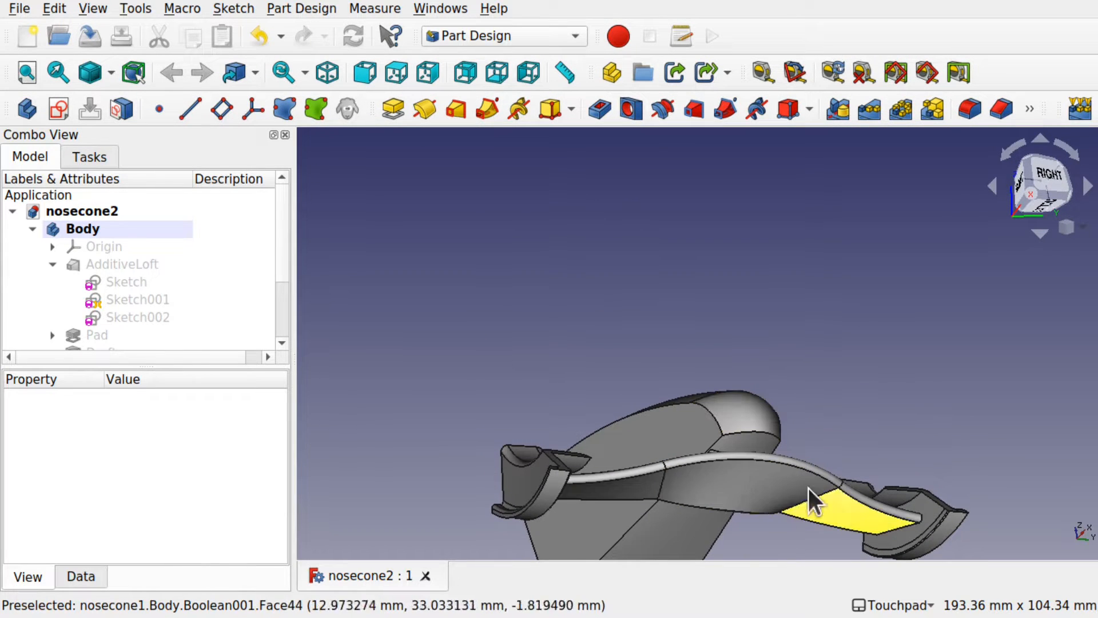
alt+drag(729, 469, 667, 500)
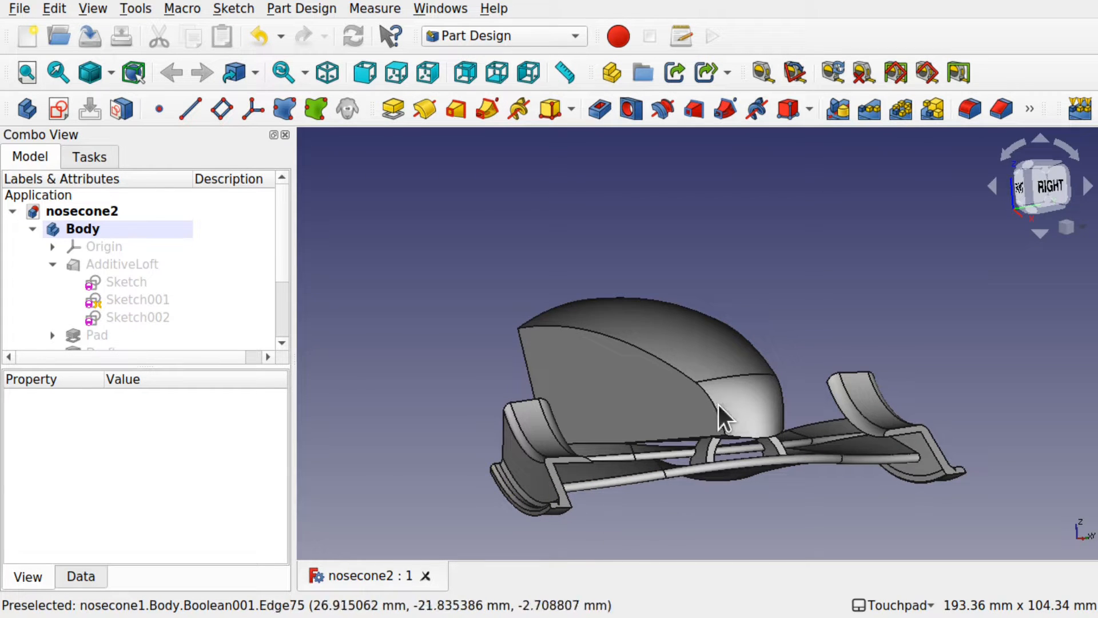
shift+drag(725, 379, 746, 432)
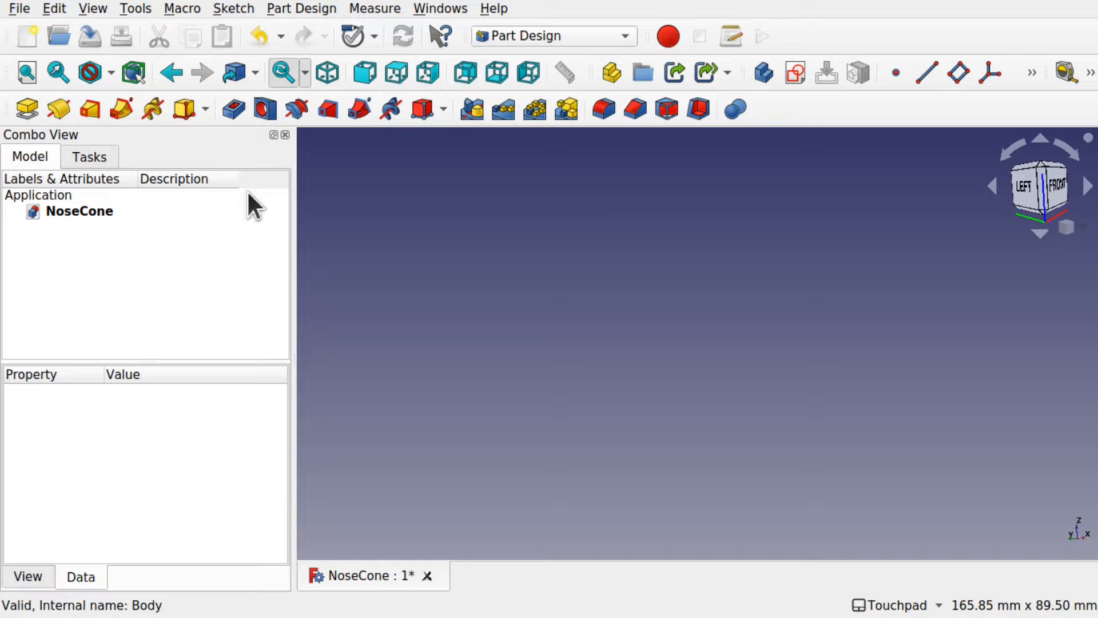
Create a body in the NoseCone document and start a sketch on the XZ plane.
click(94, 158)
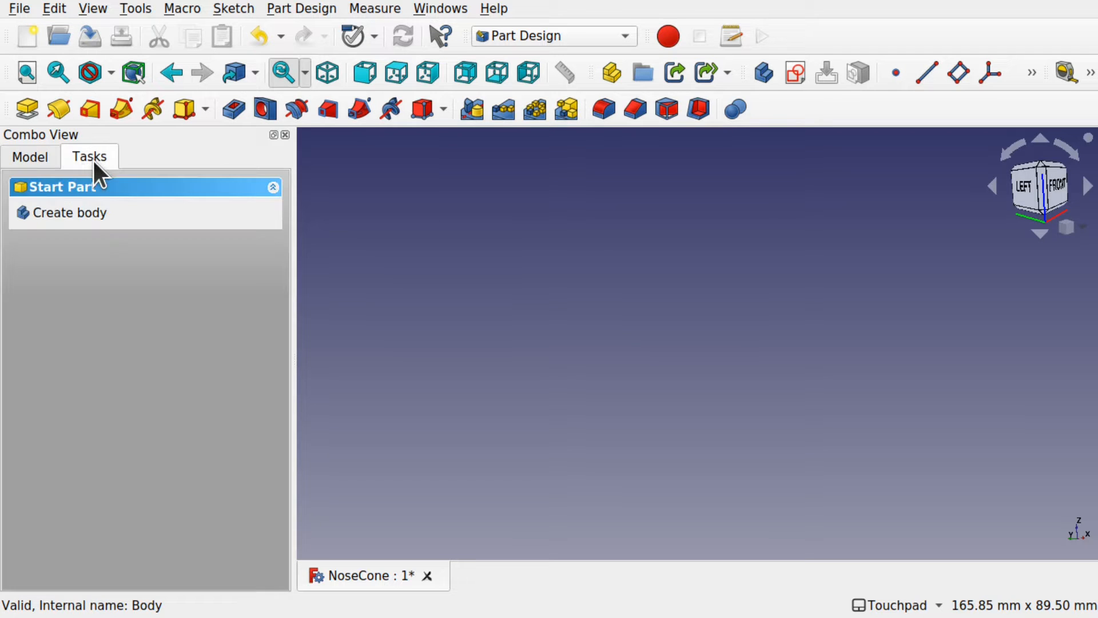
click(91, 221)
click(81, 214)
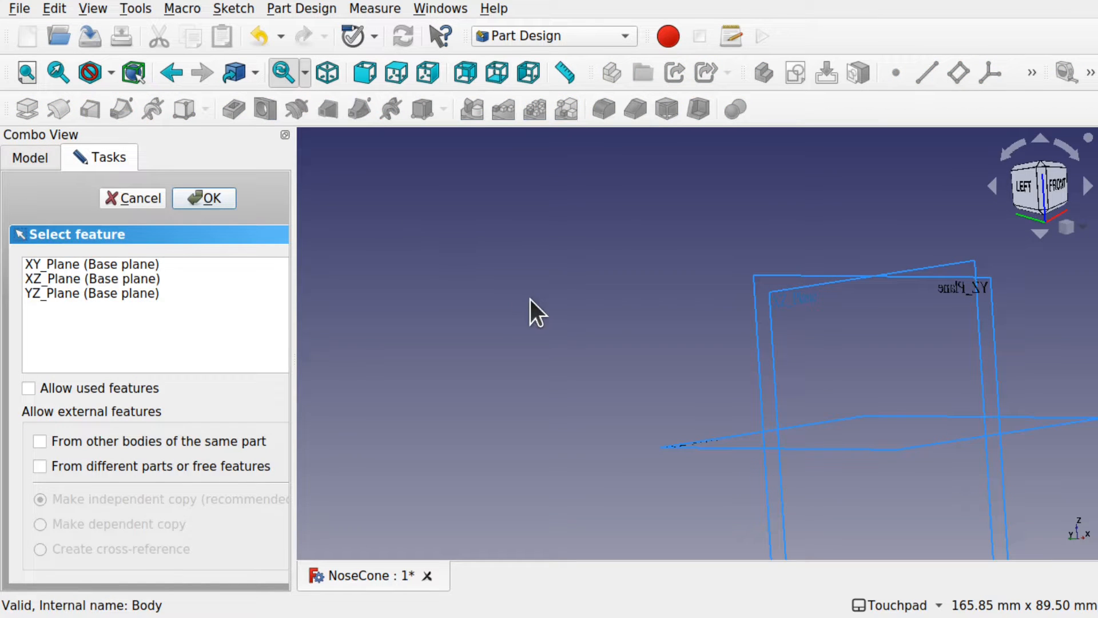
click(65, 279)
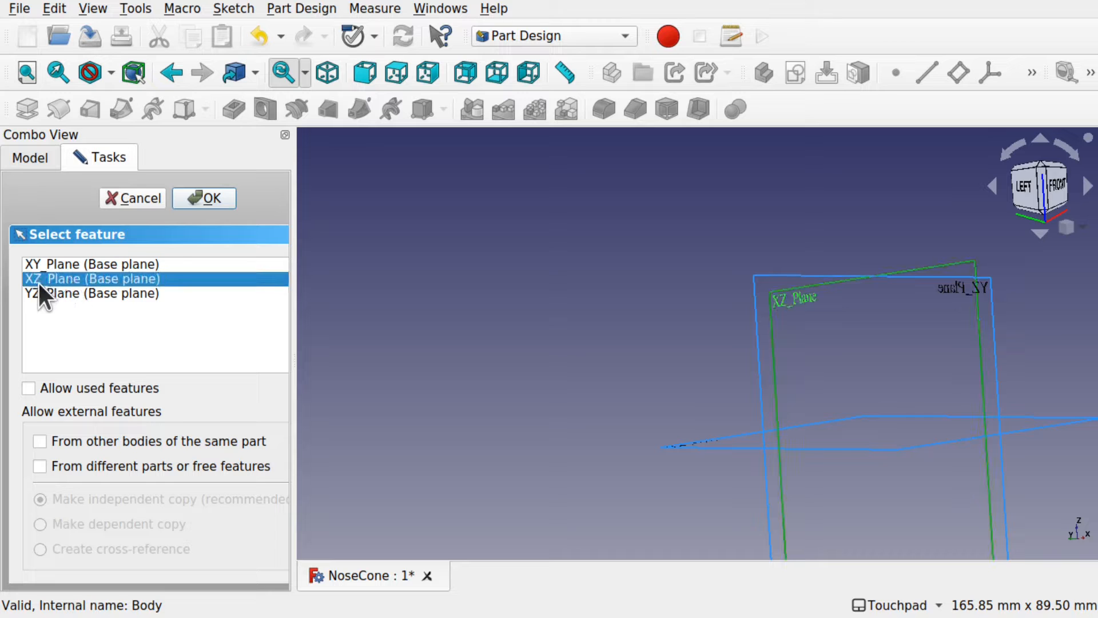
click(204, 199)
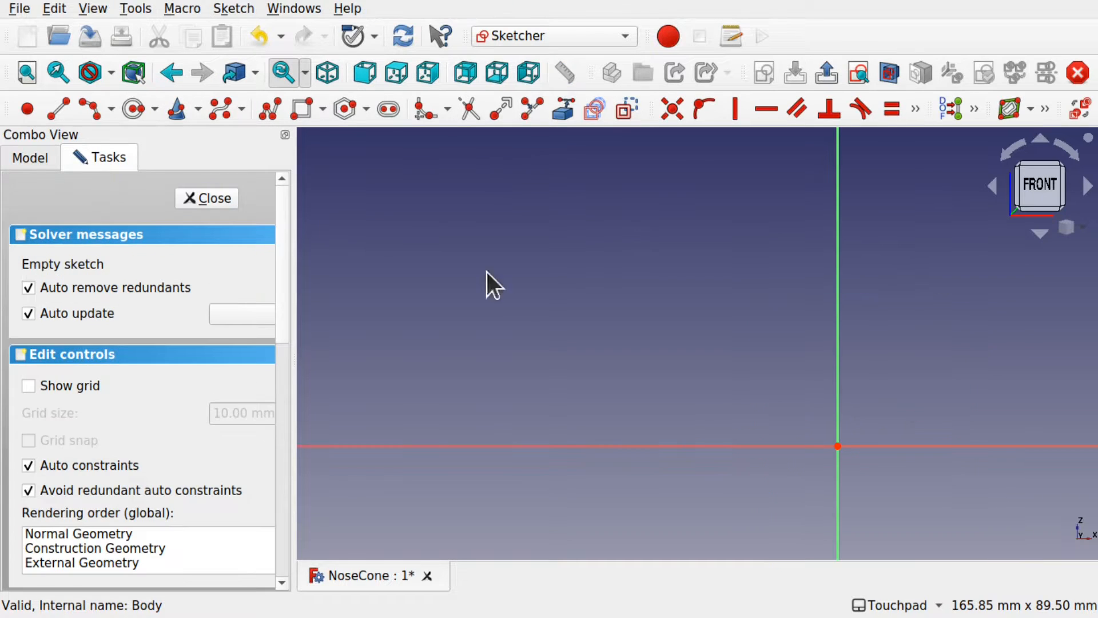
Draw a polyline about 27 mm down the vertical axis to the origin, continuing about 110 mm along the positive horizontal axis.
mouse_move(789, 406)
shift+mouse_down()
mouse_move(675, 389)
mouse_move(612, 353)
mouse_move(637, 348)
shift+mouse_up()
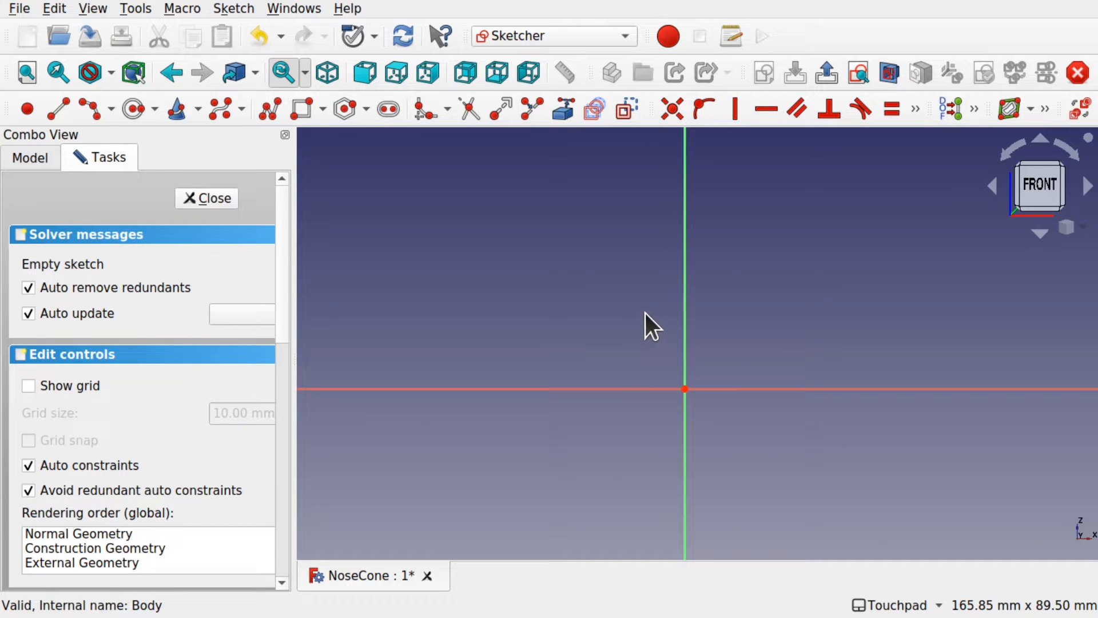
mouse_move(647, 321)
shift+mouse_down()
mouse_move(589, 355)
mouse_move(500, 363)
mouse_move(491, 341)
shift+mouse_up()
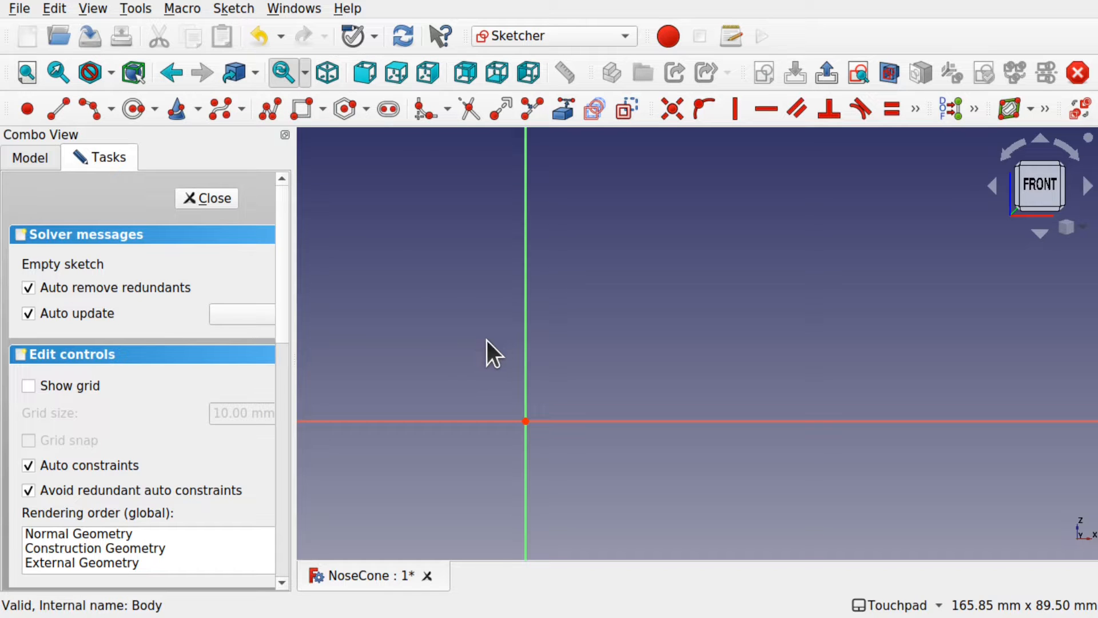
click(276, 105)
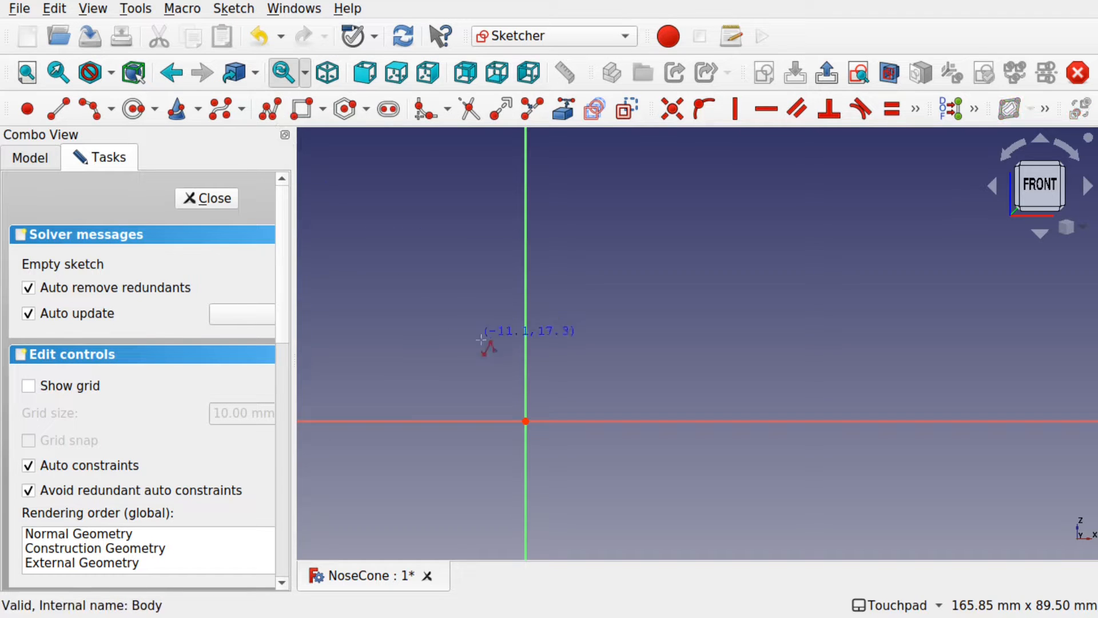
click(526, 292)
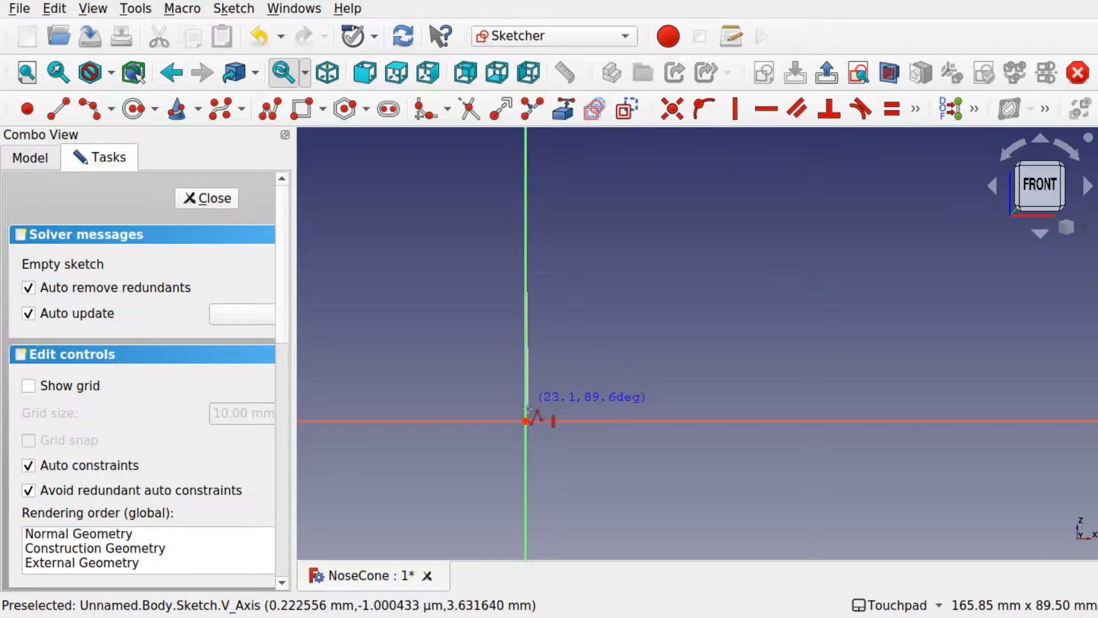
click(526, 421)
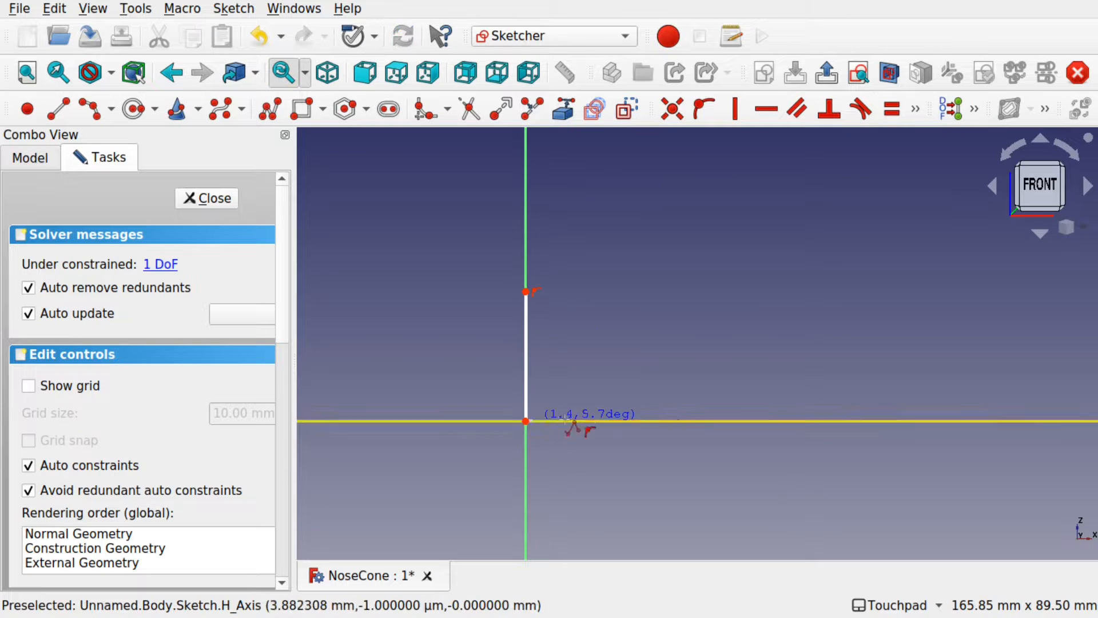
click(1058, 421)
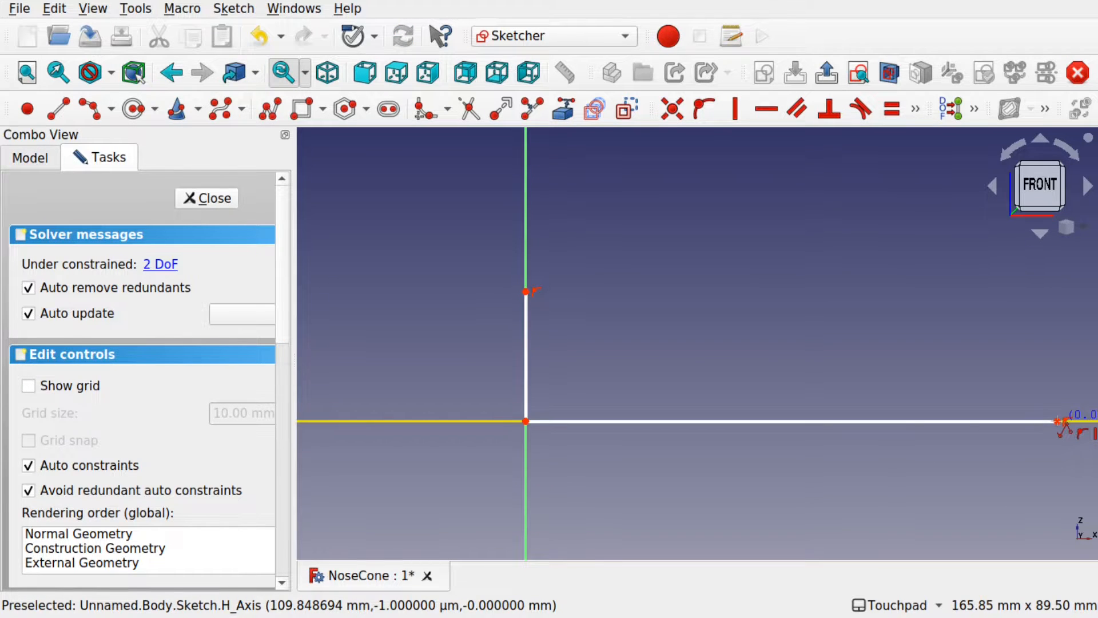
key(Escape)
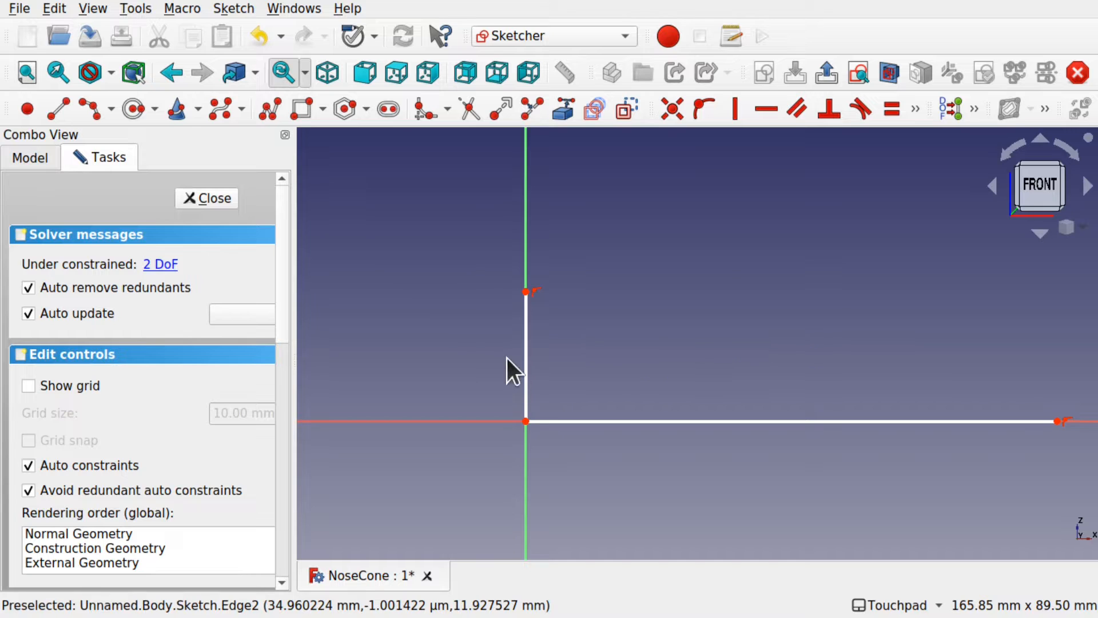
Constrain the vertical line's length to 50 mm with a vertical distance constraint.
click(527, 372)
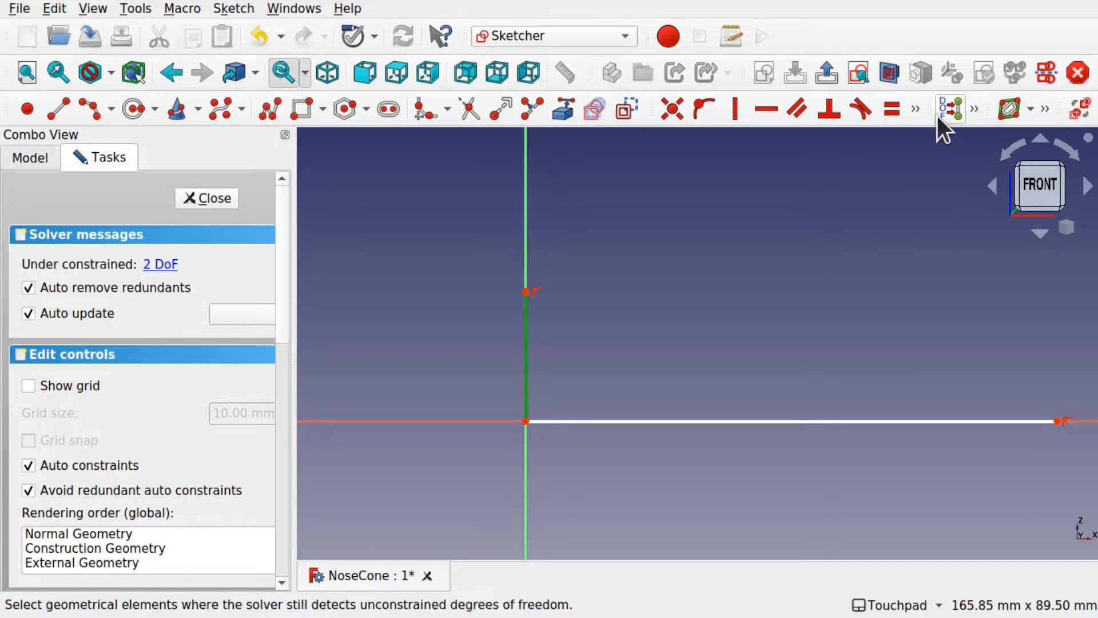
click(916, 109)
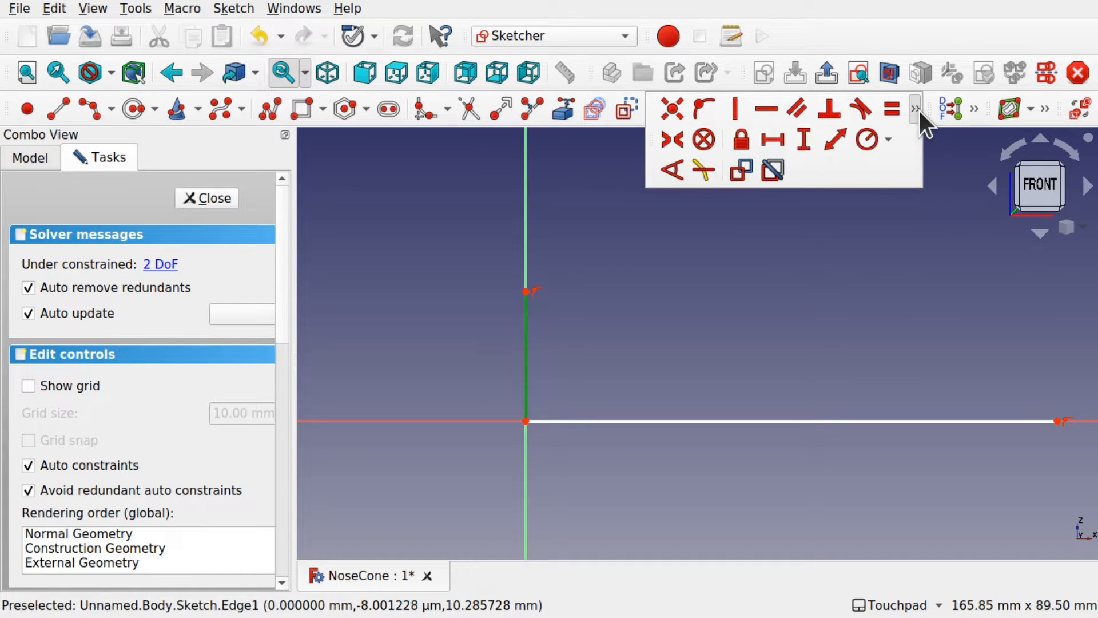
click(800, 143)
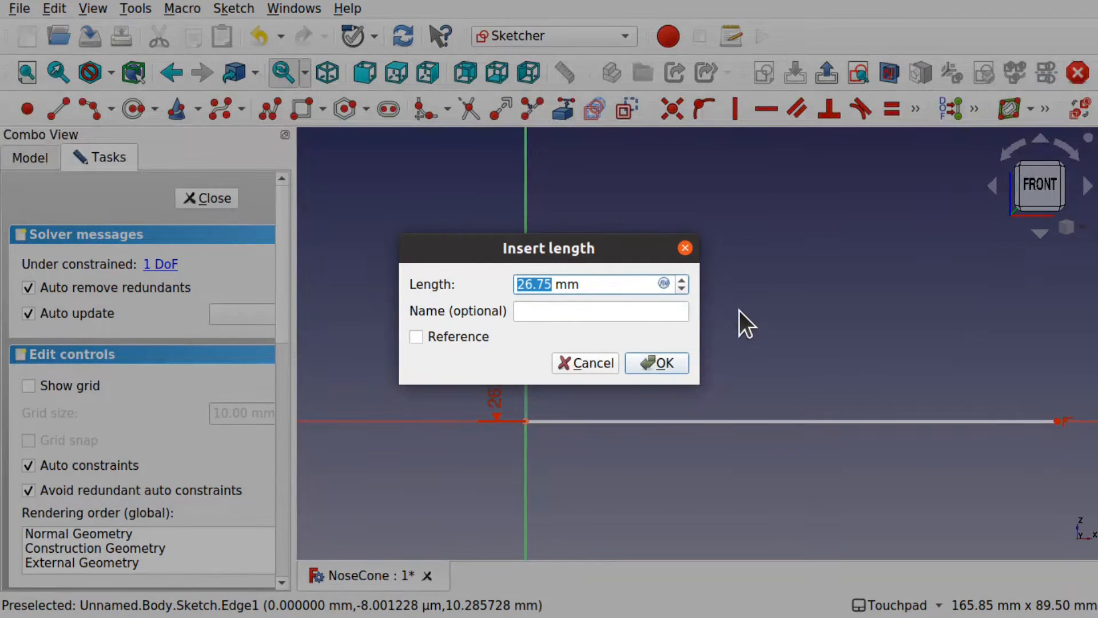
text(50)
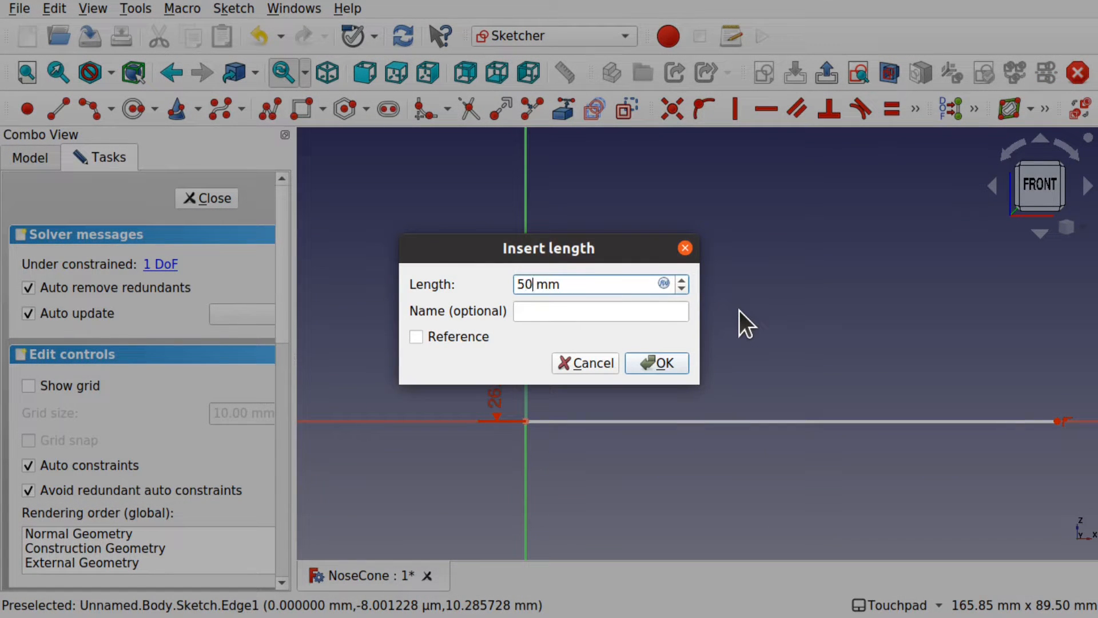
key(Return)
Constrain the horizontal line's length to 125 mm with a horizontal distance constraint.
click(738, 421)
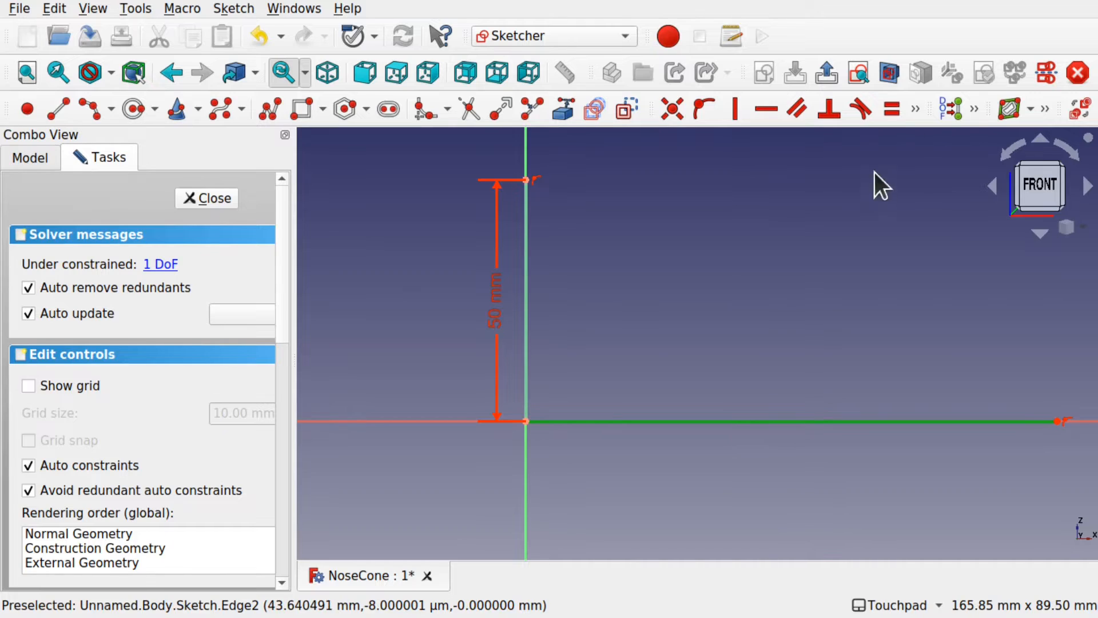
click(915, 108)
click(783, 144)
text(12)
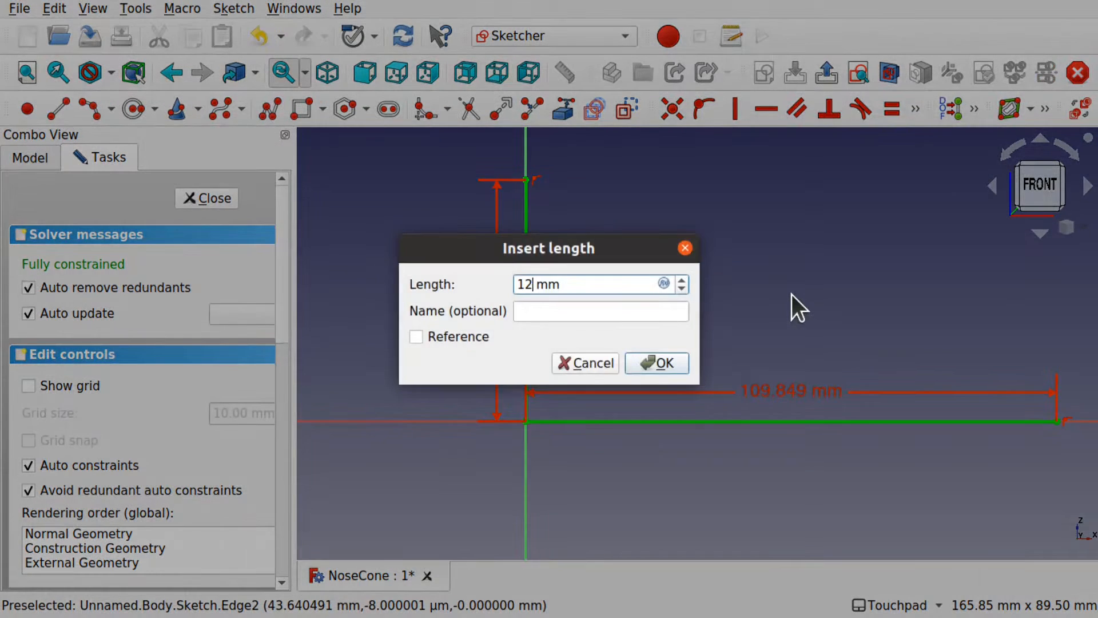
text(5)
key(Return)
Change the horizontal line's length constraint to 140 mm.
mouse_move(905, 344)
middle_down()
mouse_move(837, 373)
mouse_move(803, 373)
middle_up()
scroll(800, 376, down, 3)
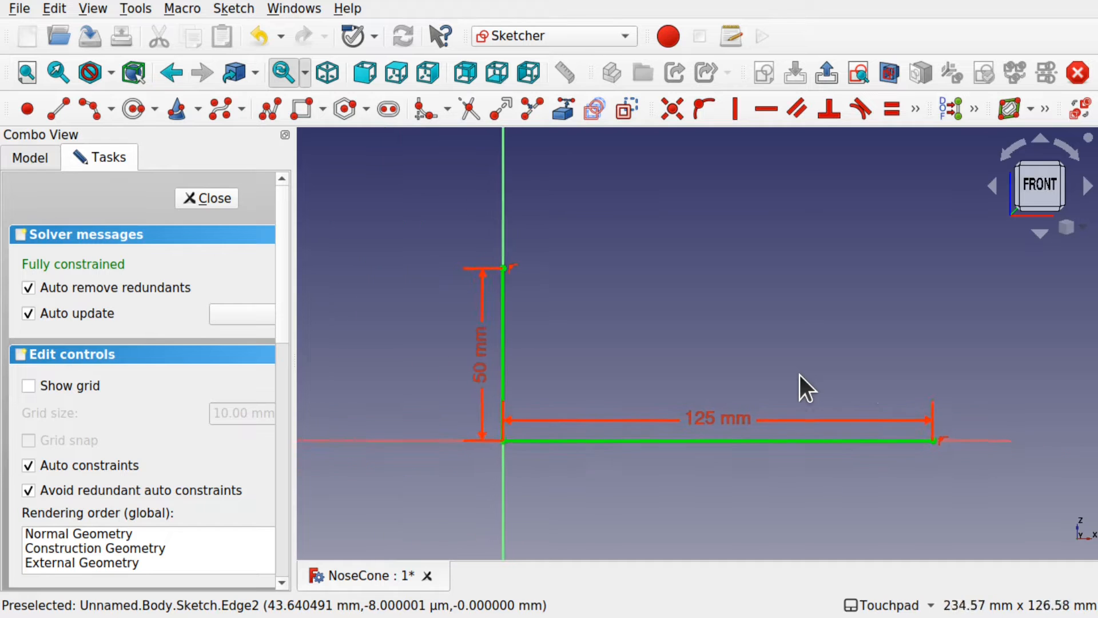
scroll(800, 376, up, 3)
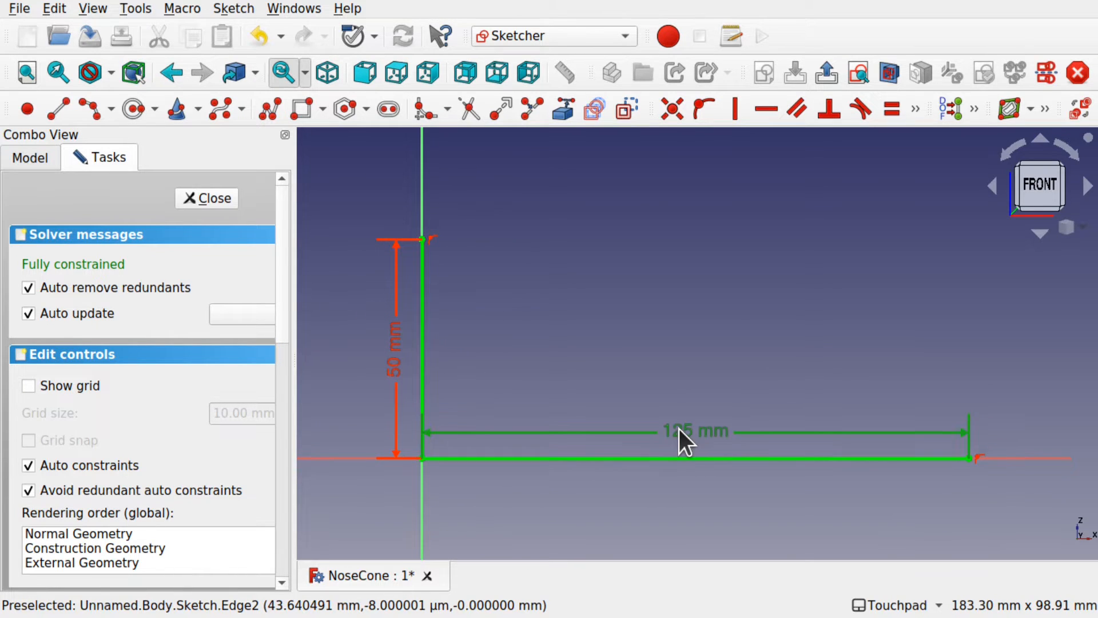
double_click(678, 429)
text(140)
key(Return)
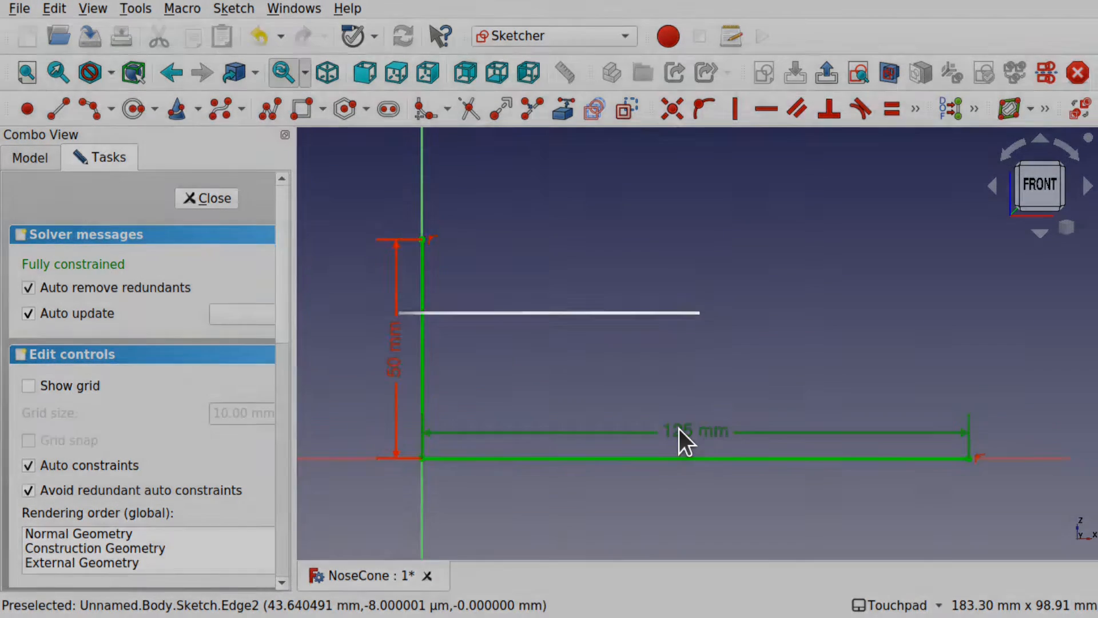
Draw a long, gently curved three-point arc from the vertical line's upper end, sloping down towards the horizontal line's far end.
click(91, 109)
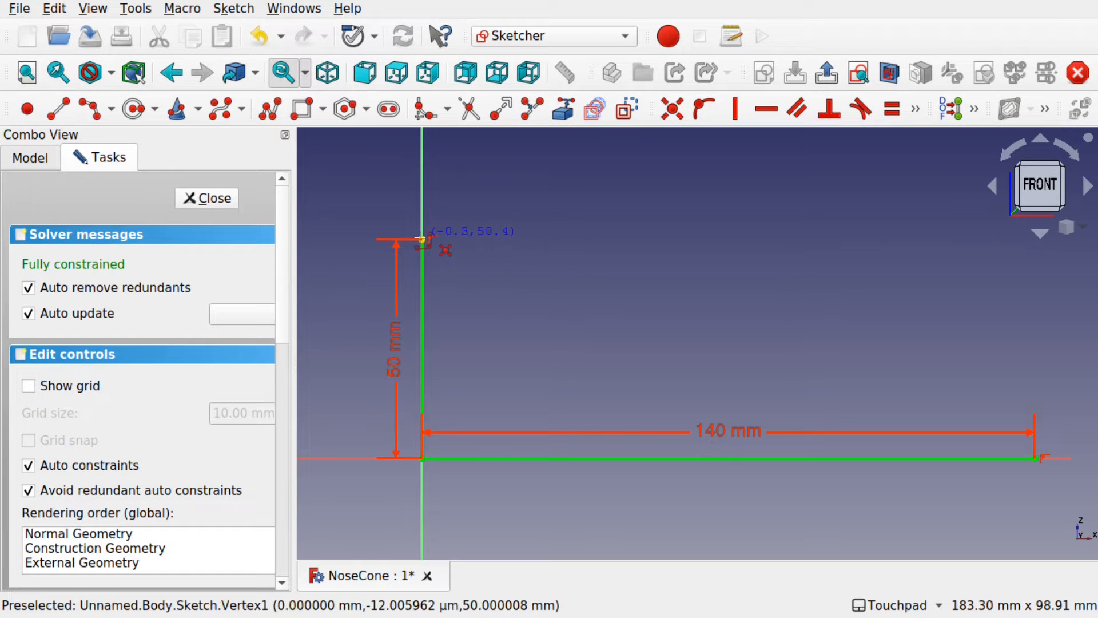
click(422, 239)
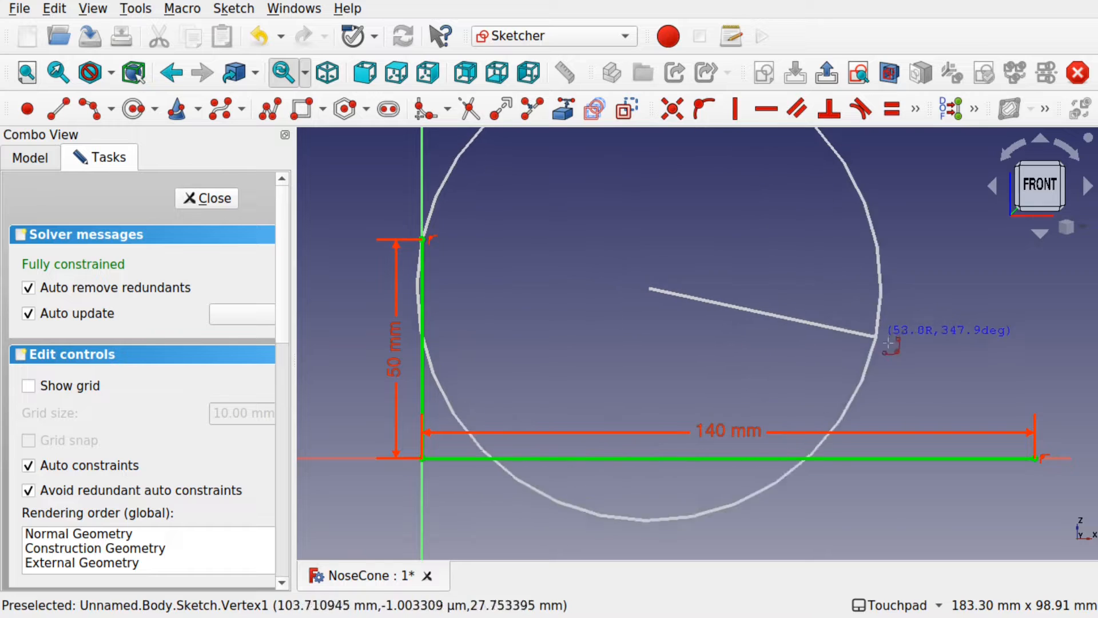
click(897, 349)
click(776, 297)
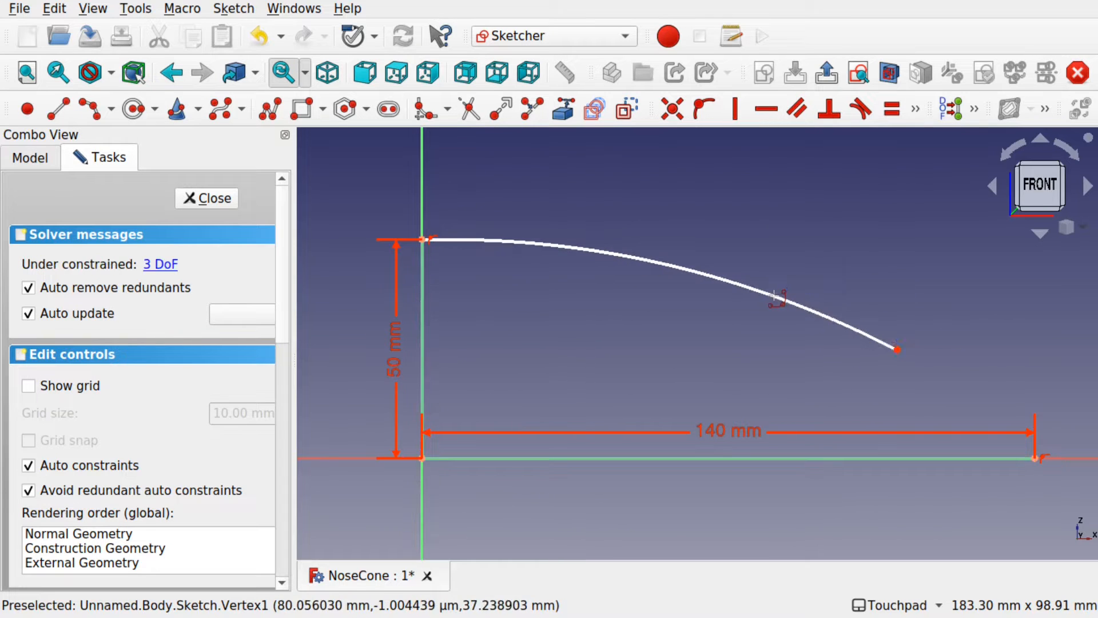
Draw a shorter outward-bulging three-point arc from the long arc's lower end to the far end of the horizontal line.
click(897, 349)
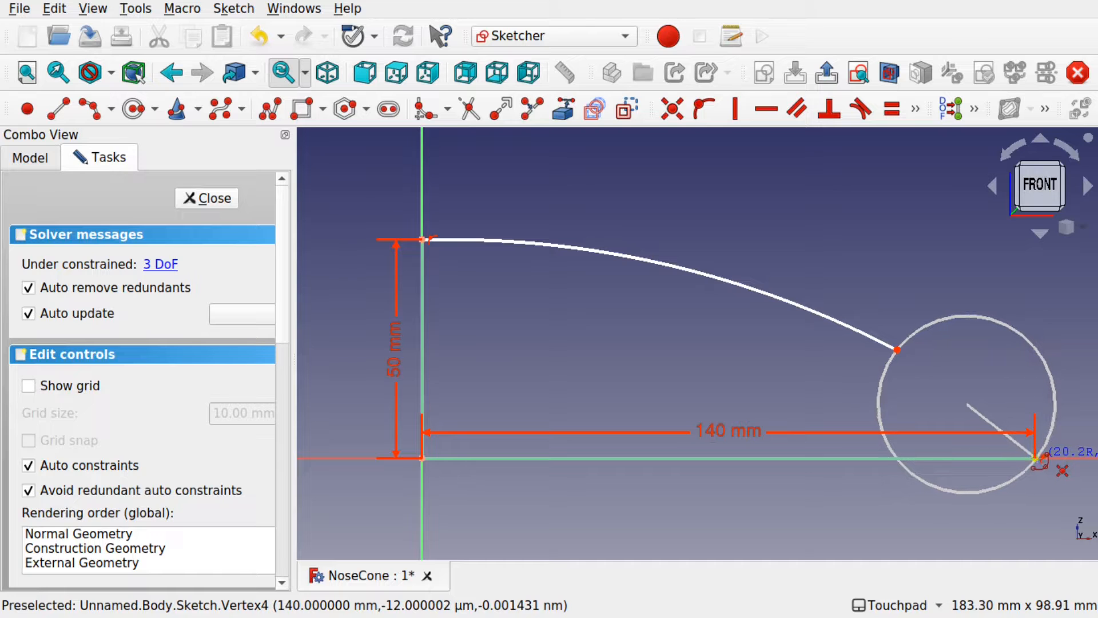
click(1035, 458)
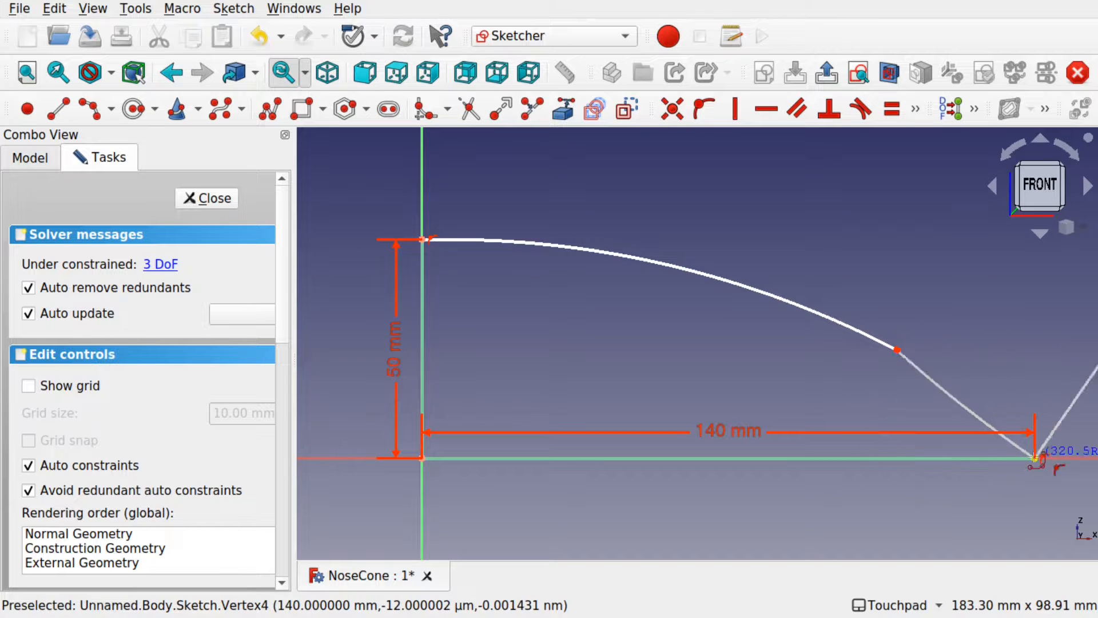
click(1001, 416)
right_click(1004, 415)
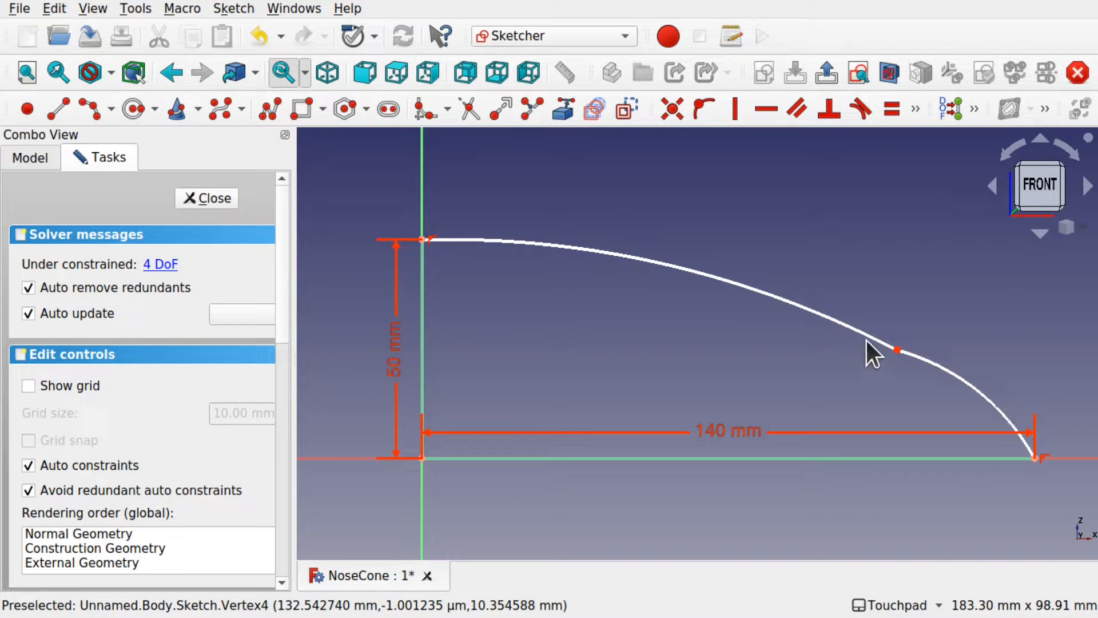
Make the two arcs tangent and move their shared endpoint closer to the nose tip to shorten the small arc.
click(867, 337)
click(952, 369)
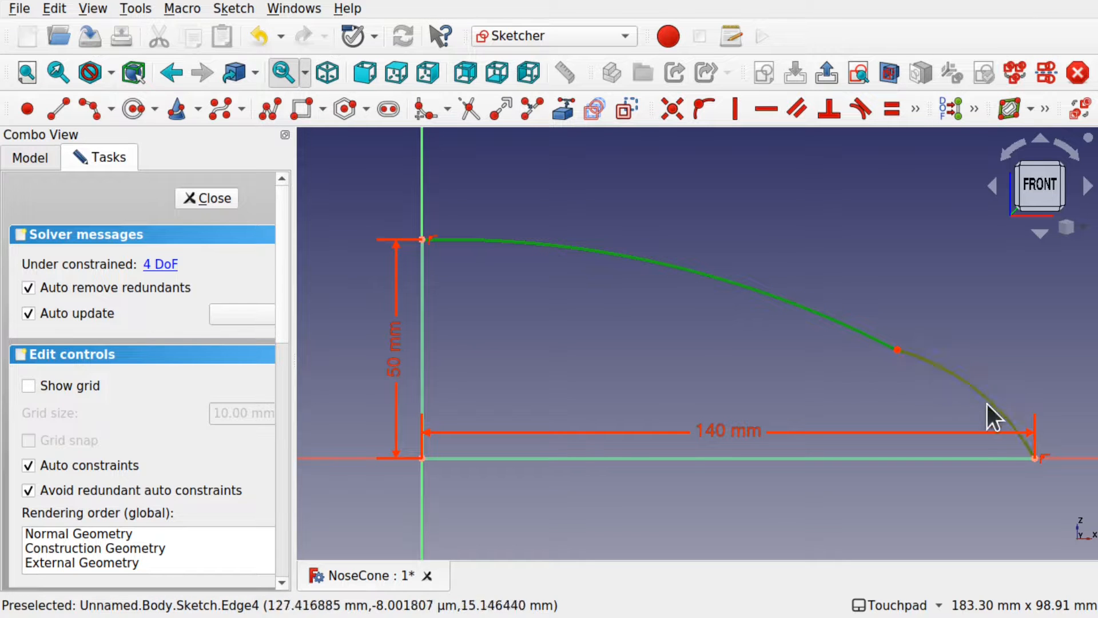
click(860, 109)
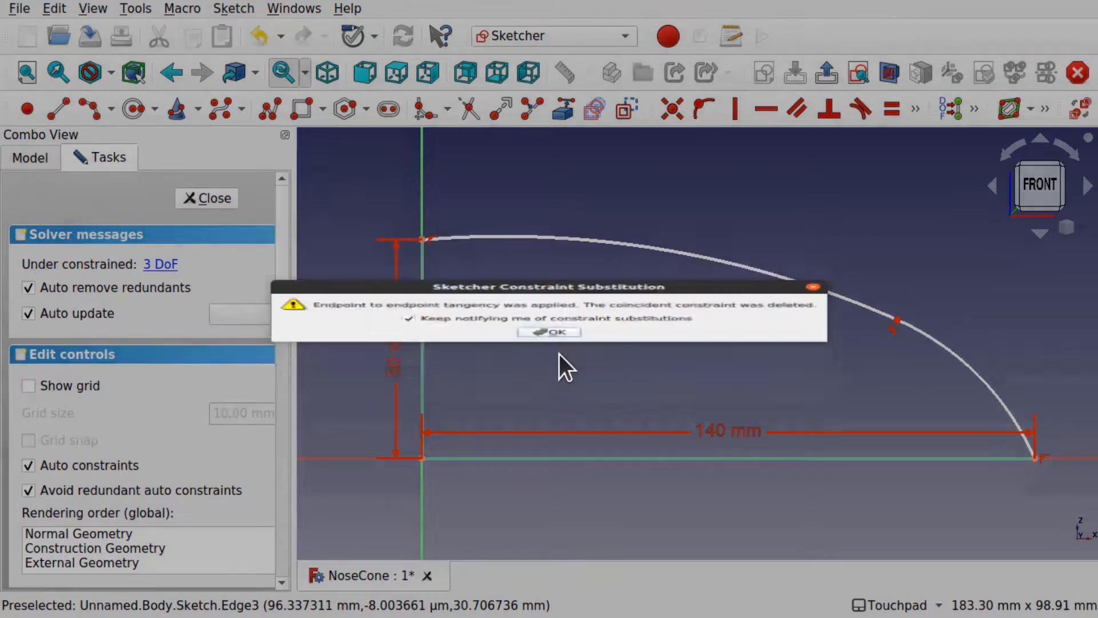
click(559, 355)
drag(899, 320, 987, 372)
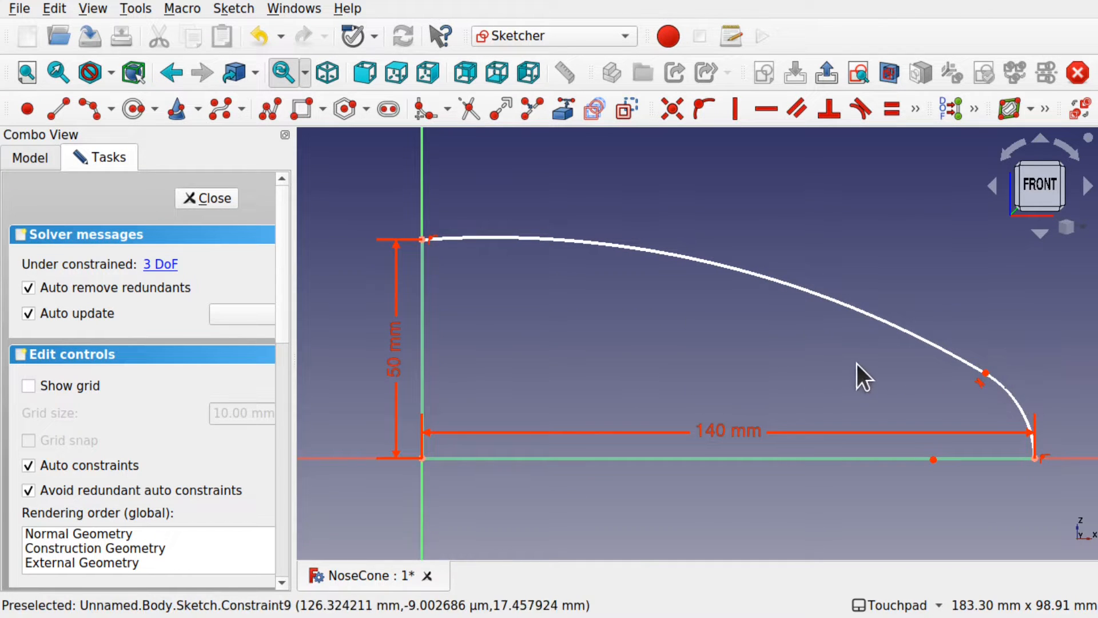
Remove the 50 mm vertical dimension and lock the long upper arc with a Block constraint.
click(737, 273)
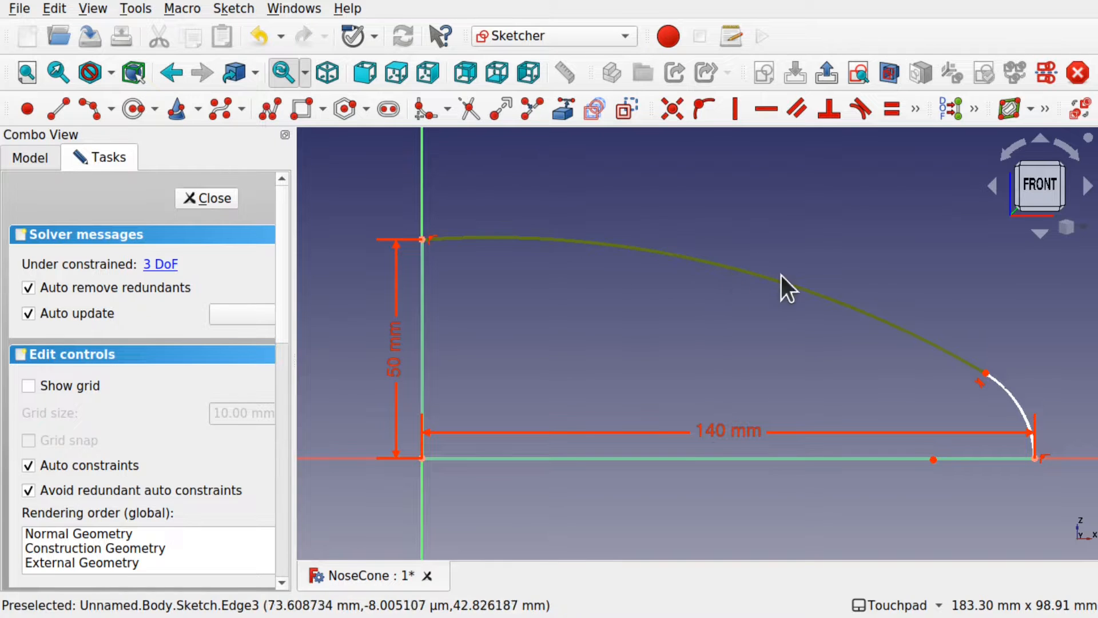
click(914, 109)
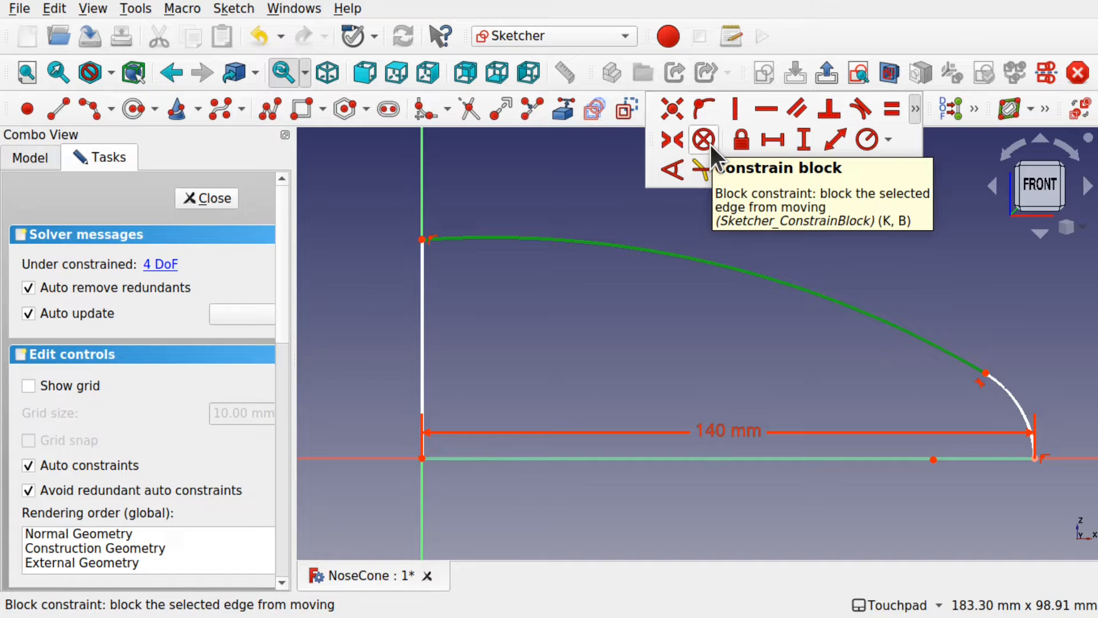
click(710, 142)
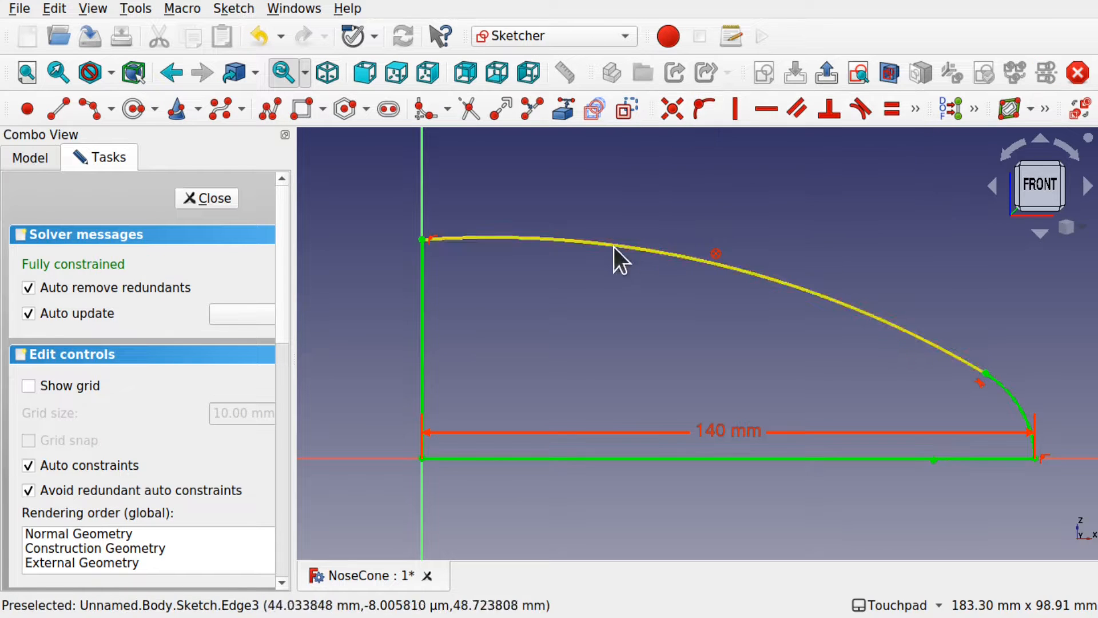
Finish editing the side-profile sketch and return to the Part Design body.
click(225, 206)
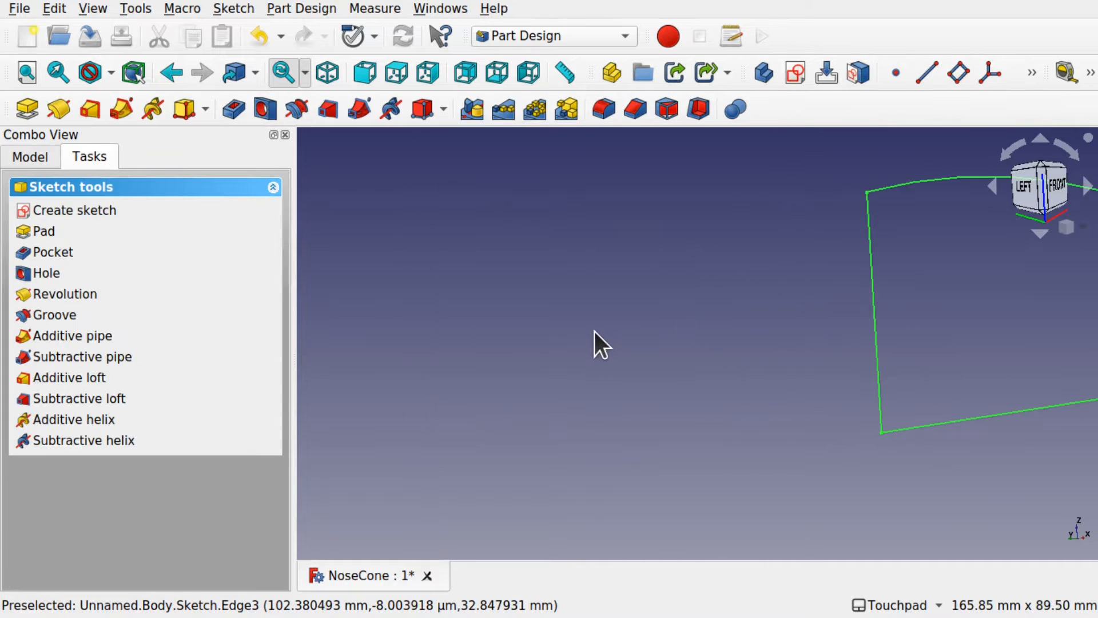
scroll(590, 329, down, 4)
scroll(589, 328, up, 1)
mouse_move(589, 328)
alt+mouse_down()
mouse_move(725, 360)
mouse_move(542, 392)
mouse_move(616, 373)
alt+mouse_up()
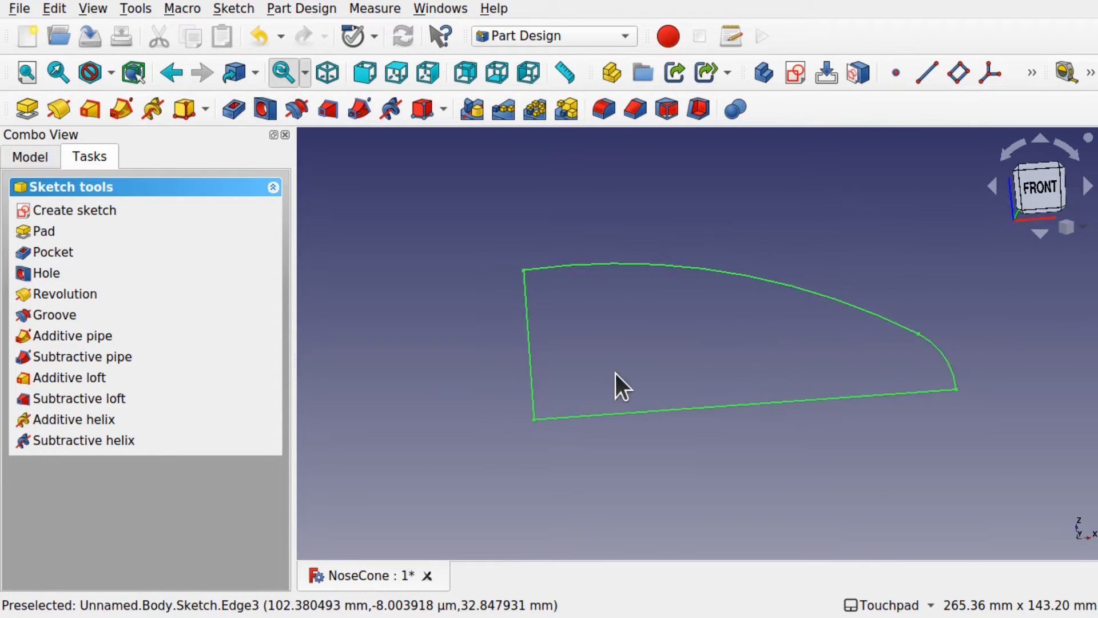
Duplicate the profile sketch twice, leaving the XZ_Plane dependency out of each copy.
click(26, 158)
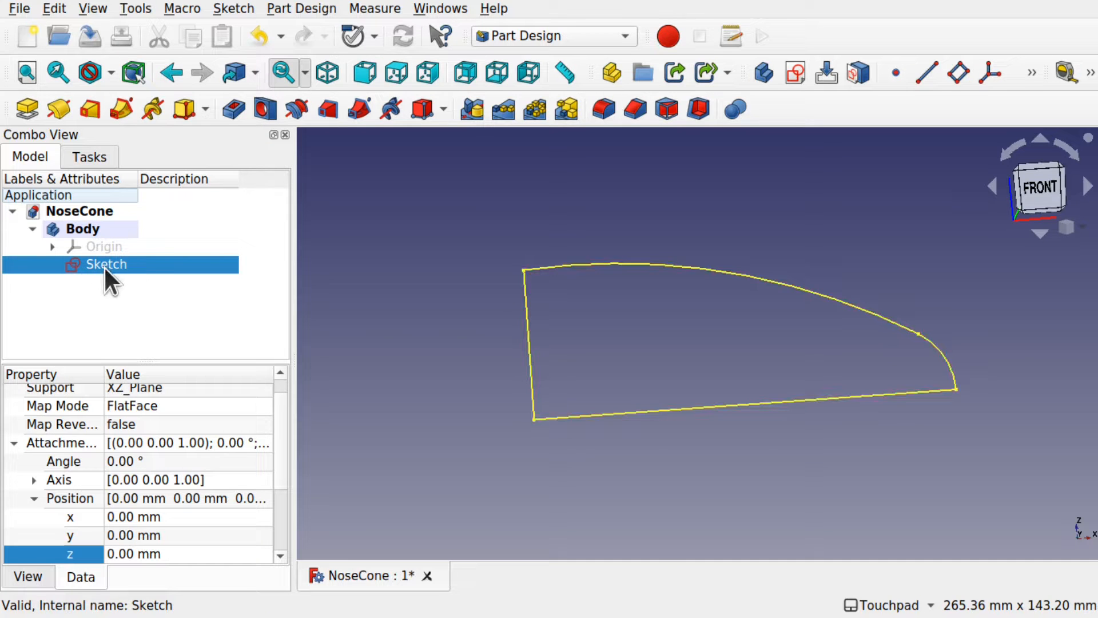
click(56, 8)
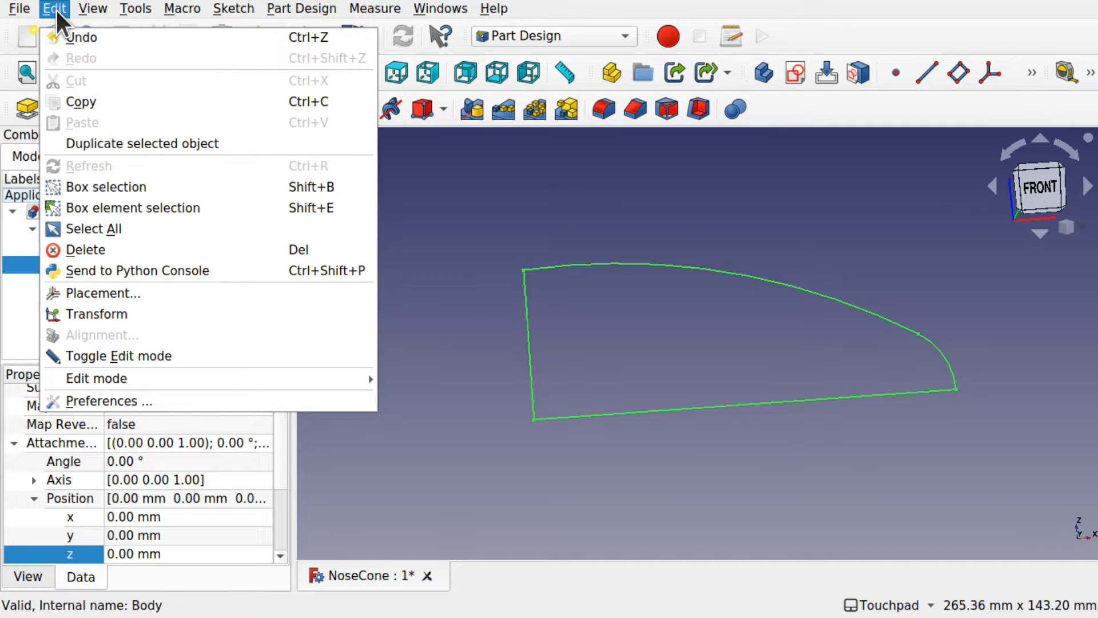
click(116, 143)
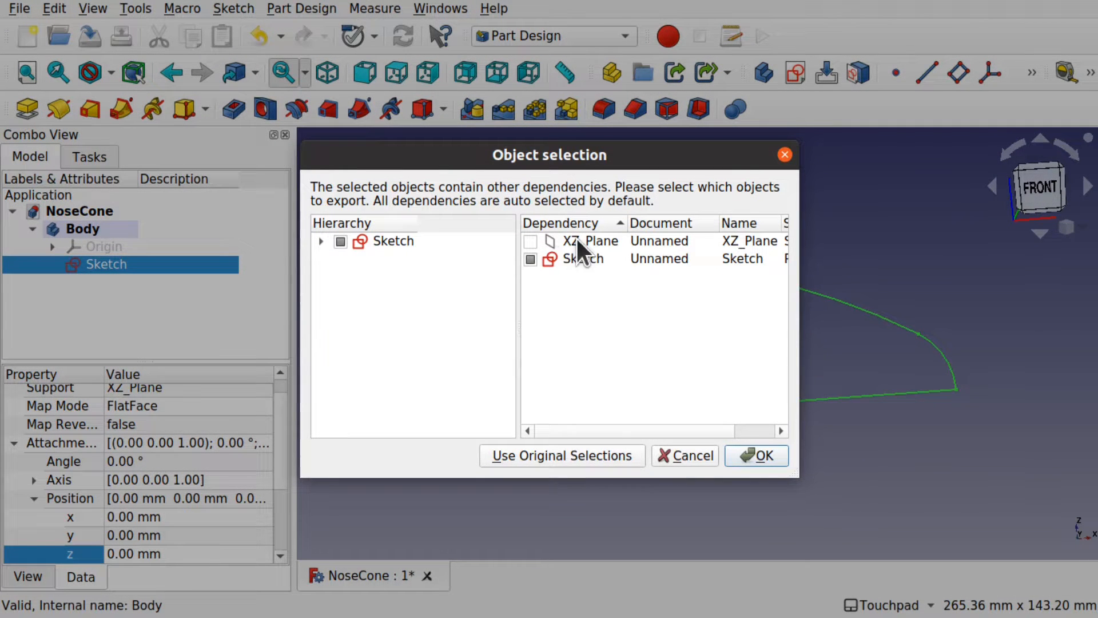
click(761, 456)
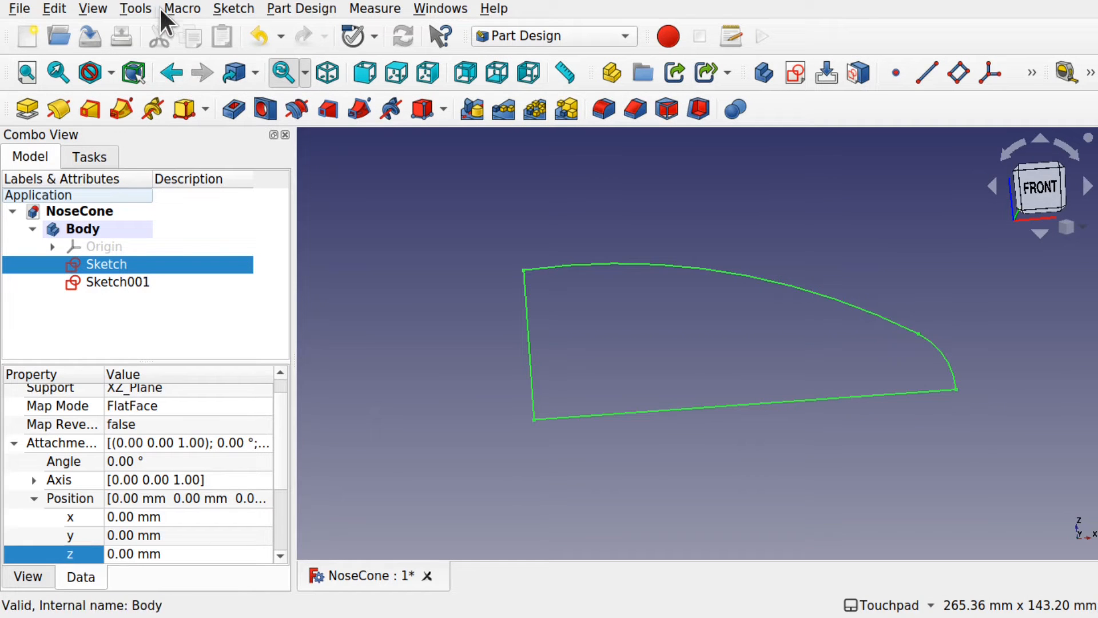
click(54, 8)
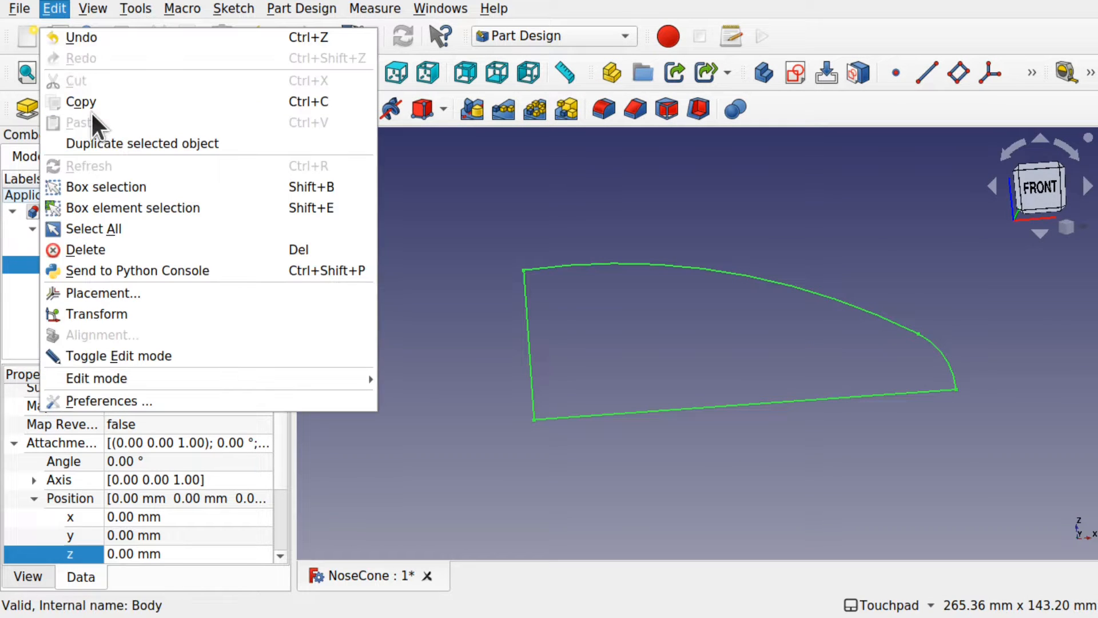
click(121, 137)
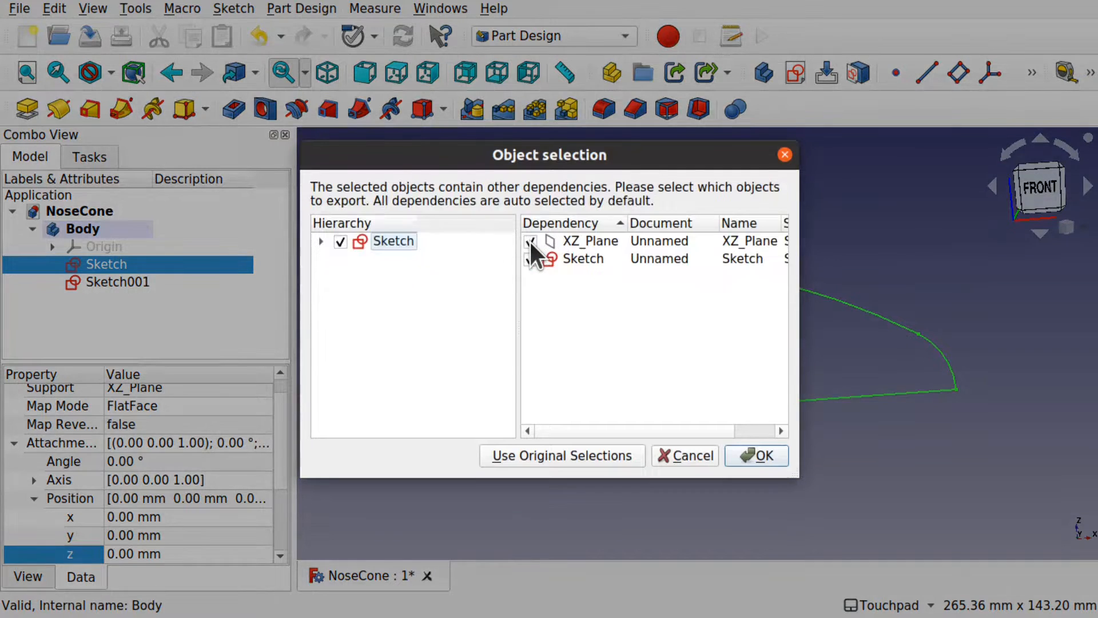
click(530, 241)
click(765, 453)
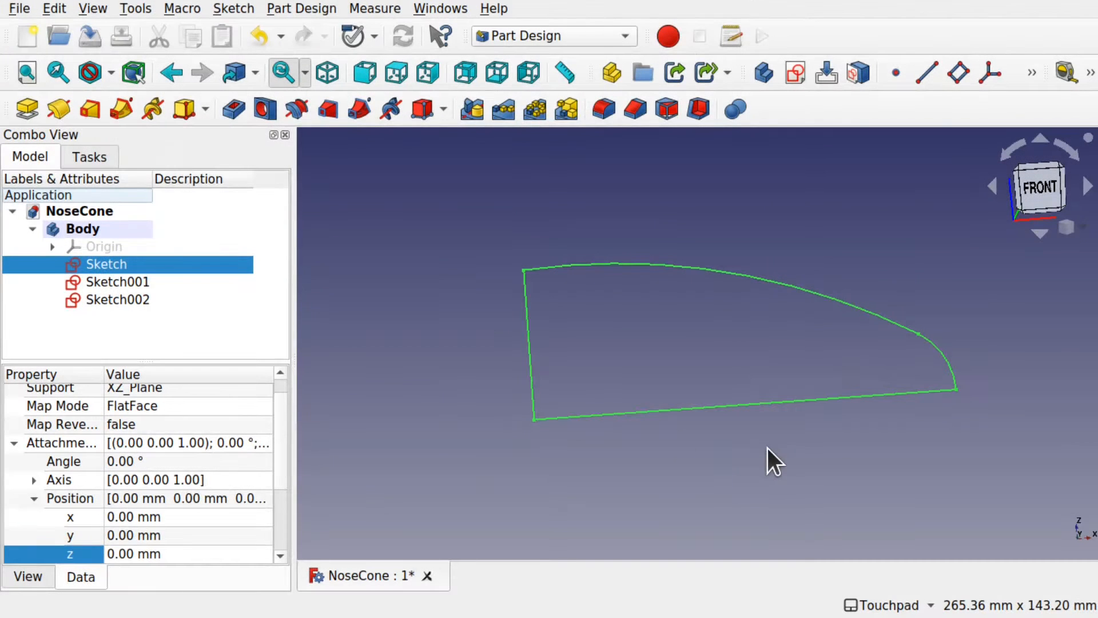
click(114, 280)
click(115, 302)
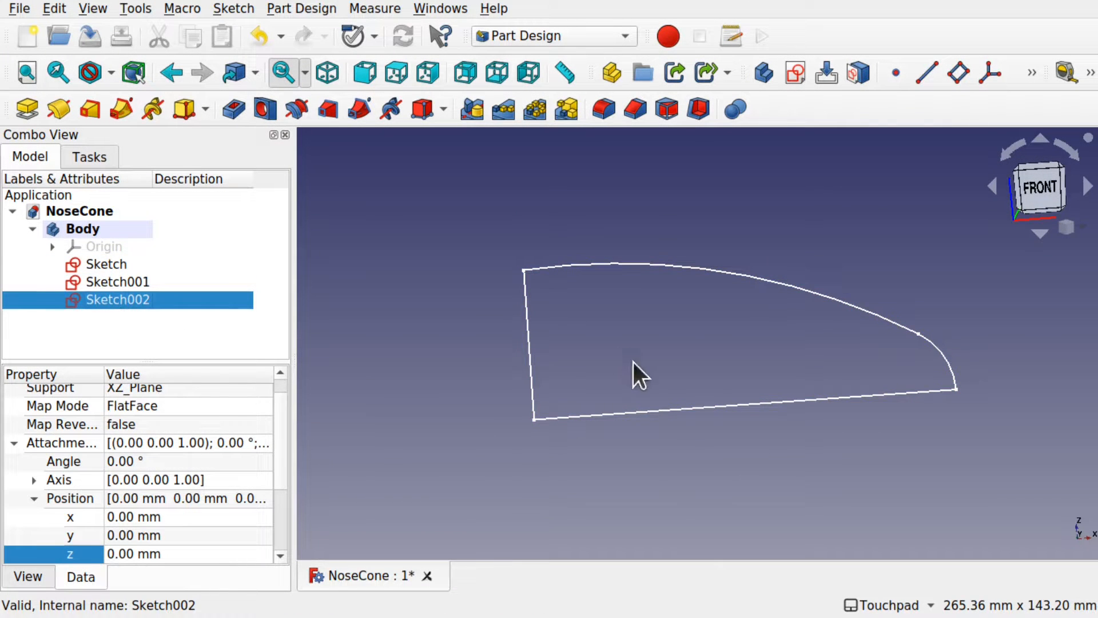
alt+drag(634, 362, 738, 373)
shift+drag(638, 351, 749, 368)
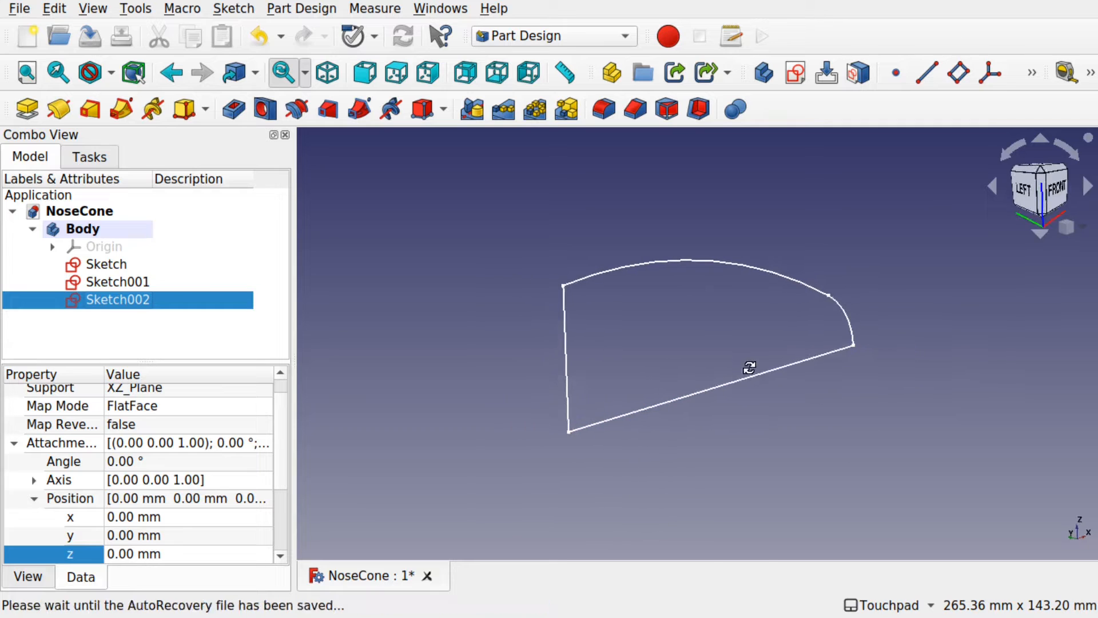
Set the attachment position z of the original Sketch to 20 mm.
click(107, 264)
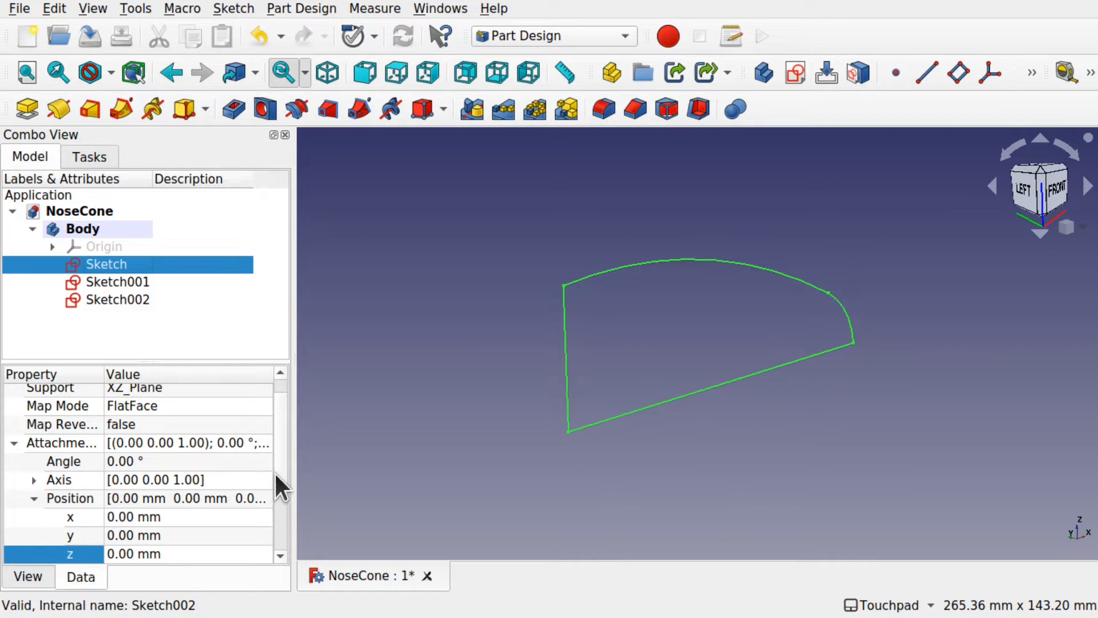
scroll(276, 447, up, 1)
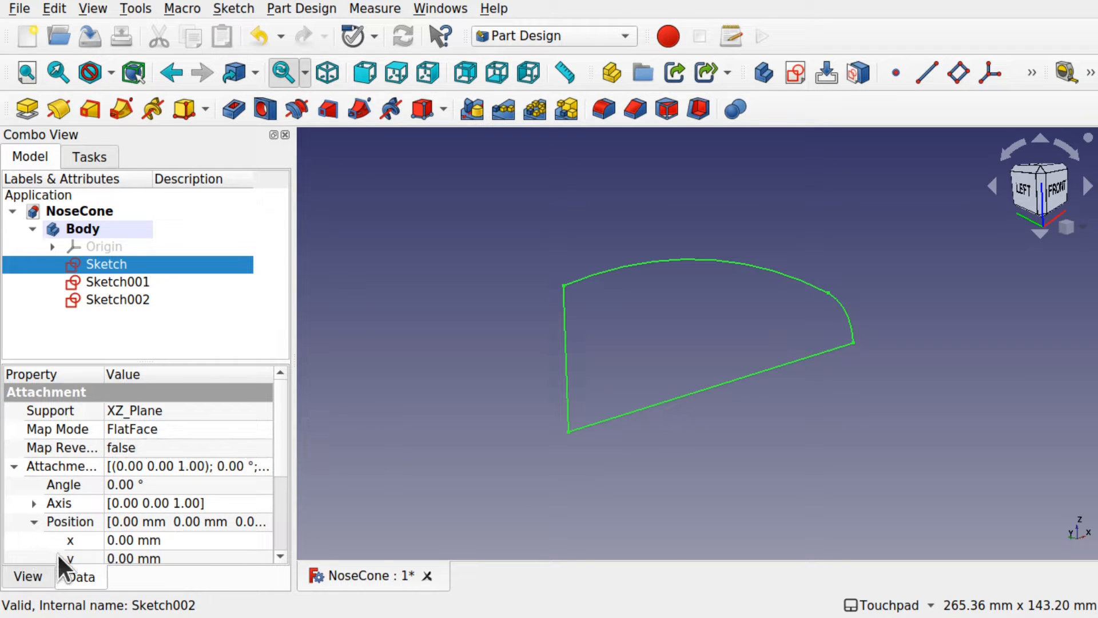
scroll(286, 559, down, 3)
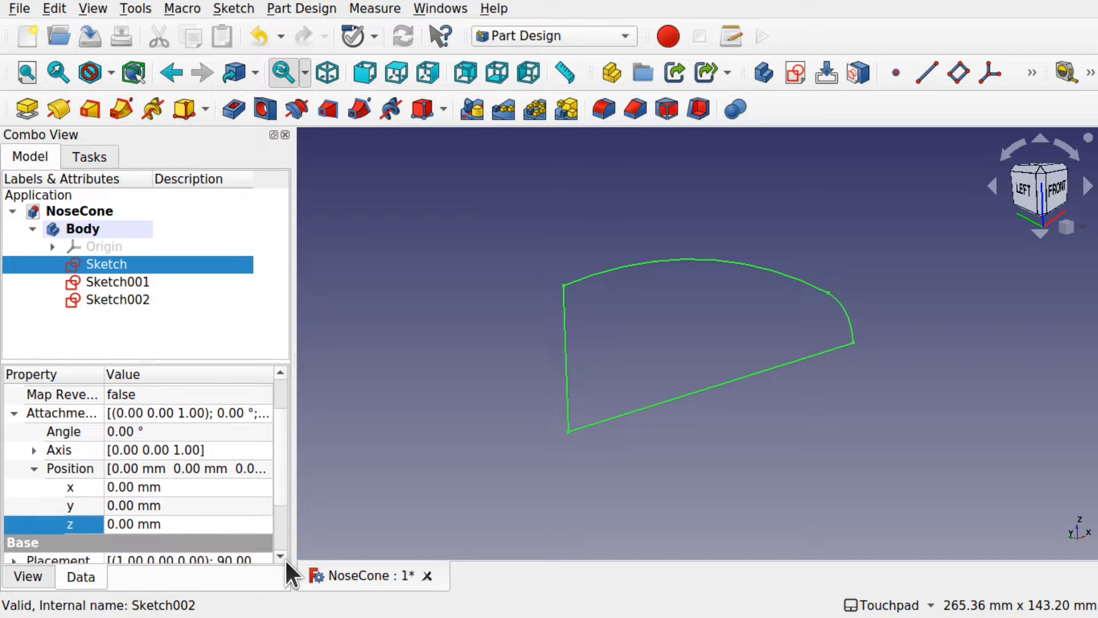
click(195, 524)
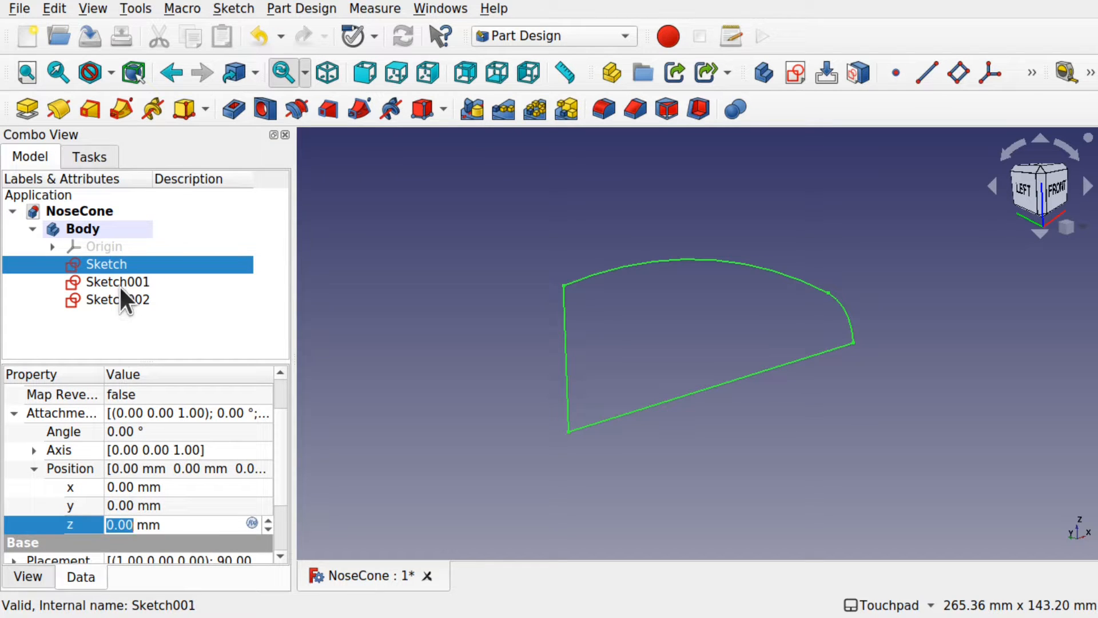
key(BackSpace)
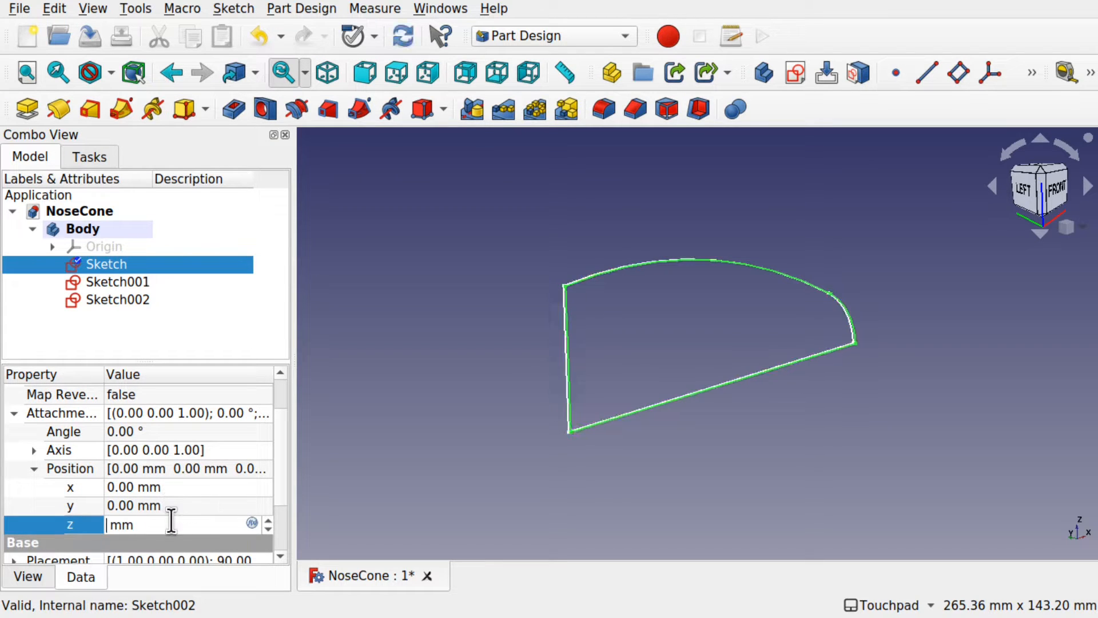
text(10)
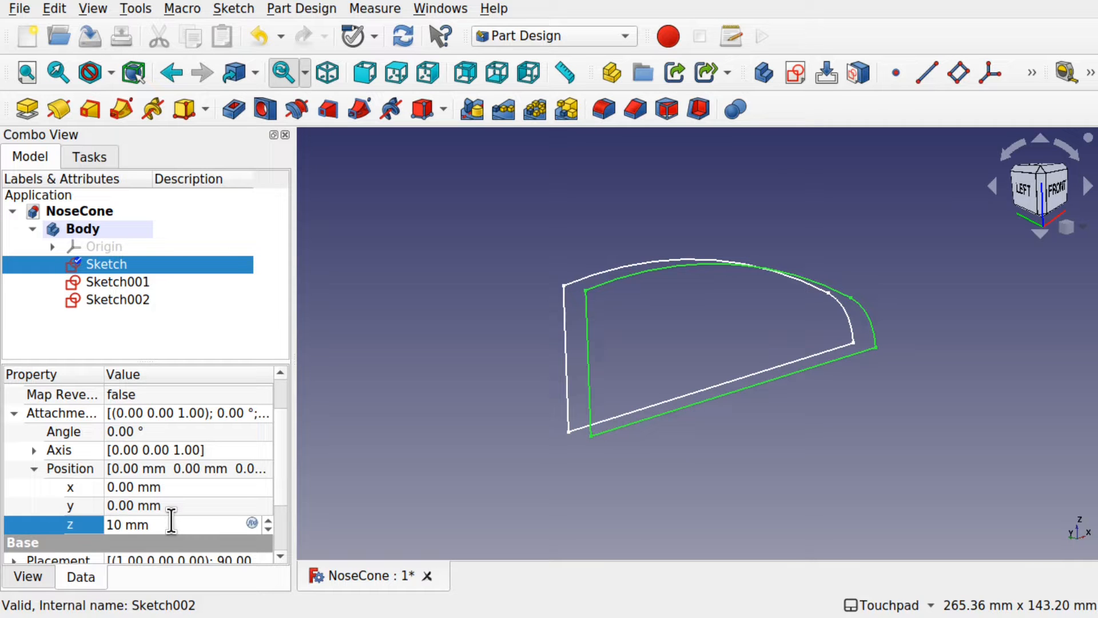
alt+drag(620, 417, 695, 422)
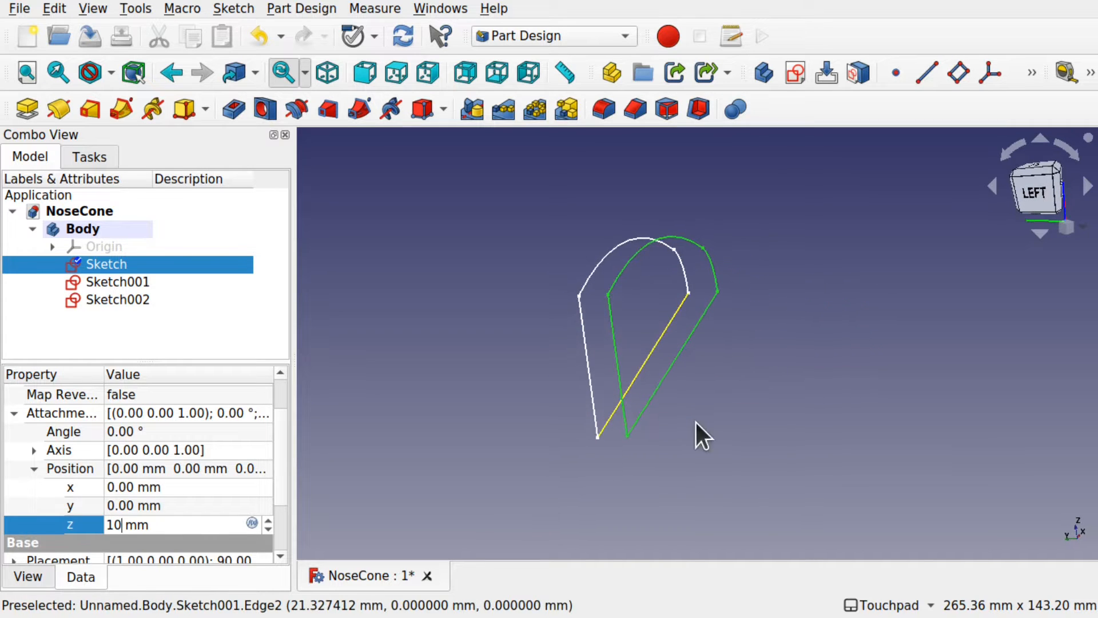
key(shift+Left)
key(shift+Left)
text(20)
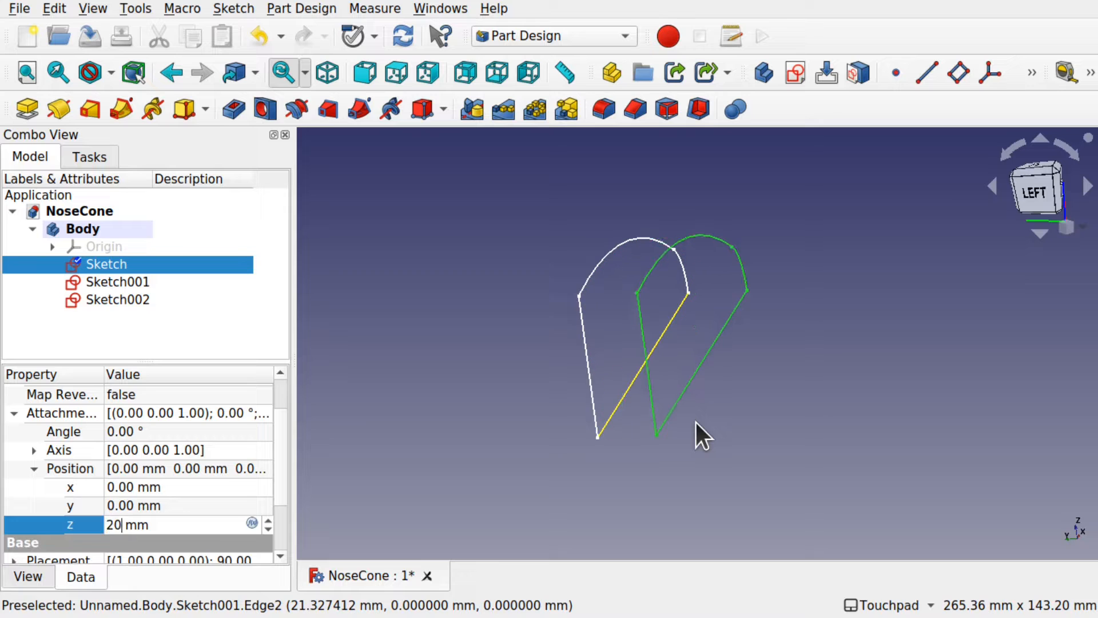
mouse_move(696, 422)
alt+mouse_down()
mouse_move(760, 405)
mouse_move(748, 404)
alt+mouse_up()
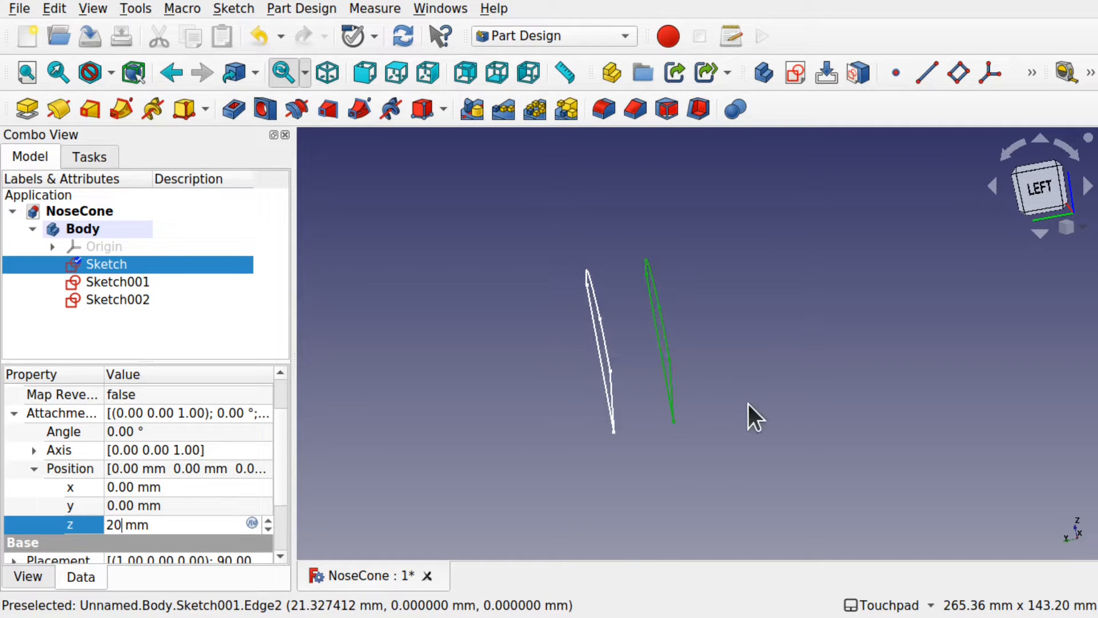
Set the attachment position z of Sketch002 to -20 mm.
click(123, 300)
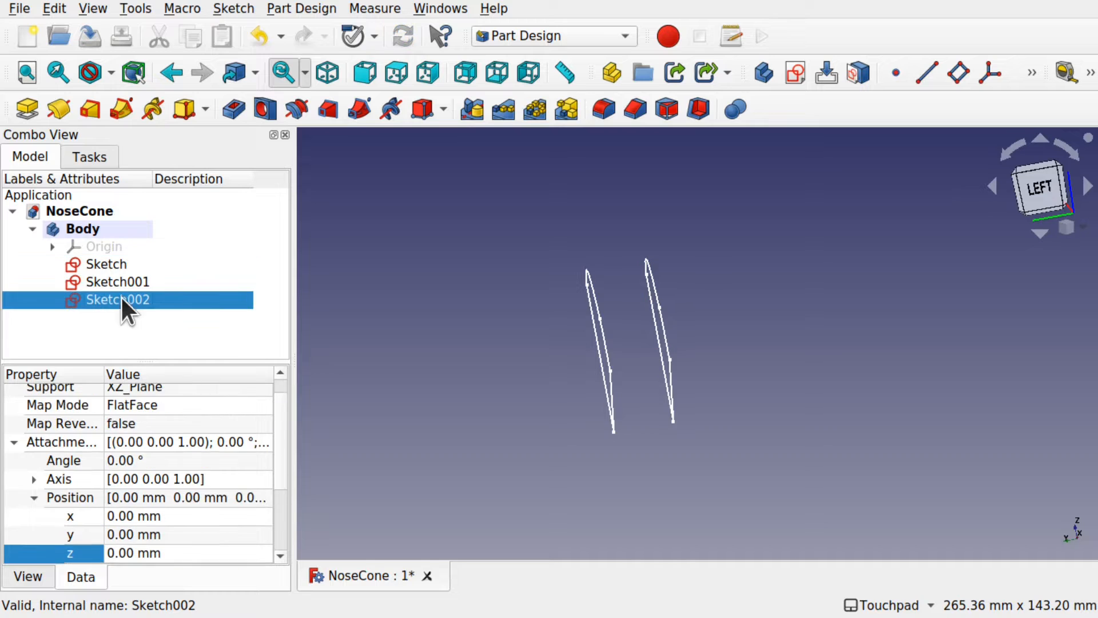
click(106, 553)
click(107, 556)
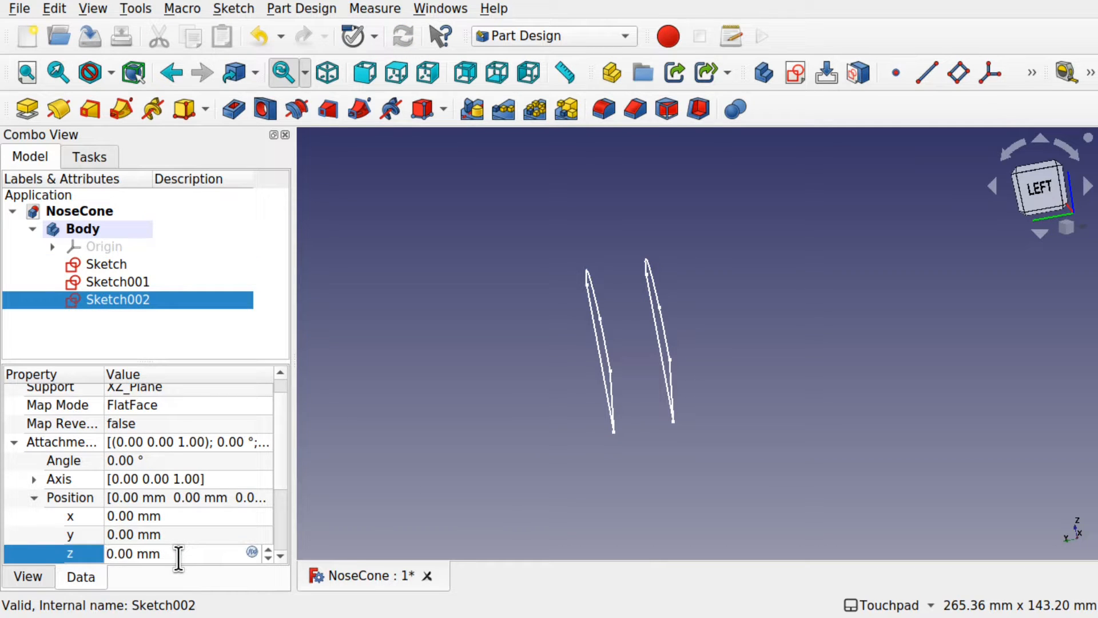
text(-2)
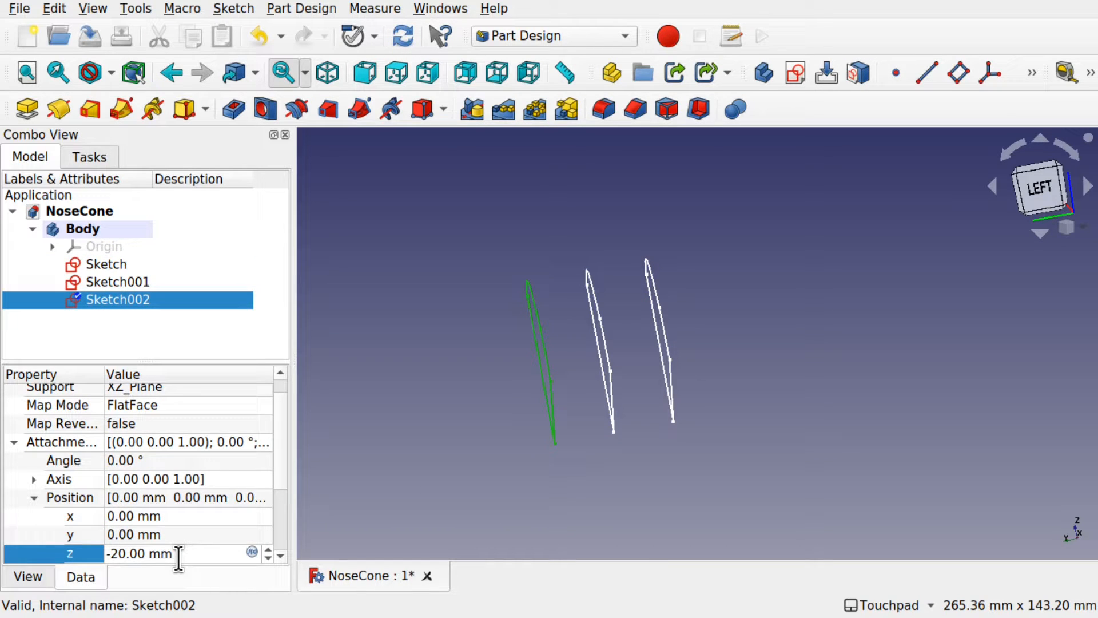
Examine which of the three spaced profiles each of Sketch, Sketch001 and Sketch002 corresponds to.
click(129, 281)
click(109, 264)
click(114, 300)
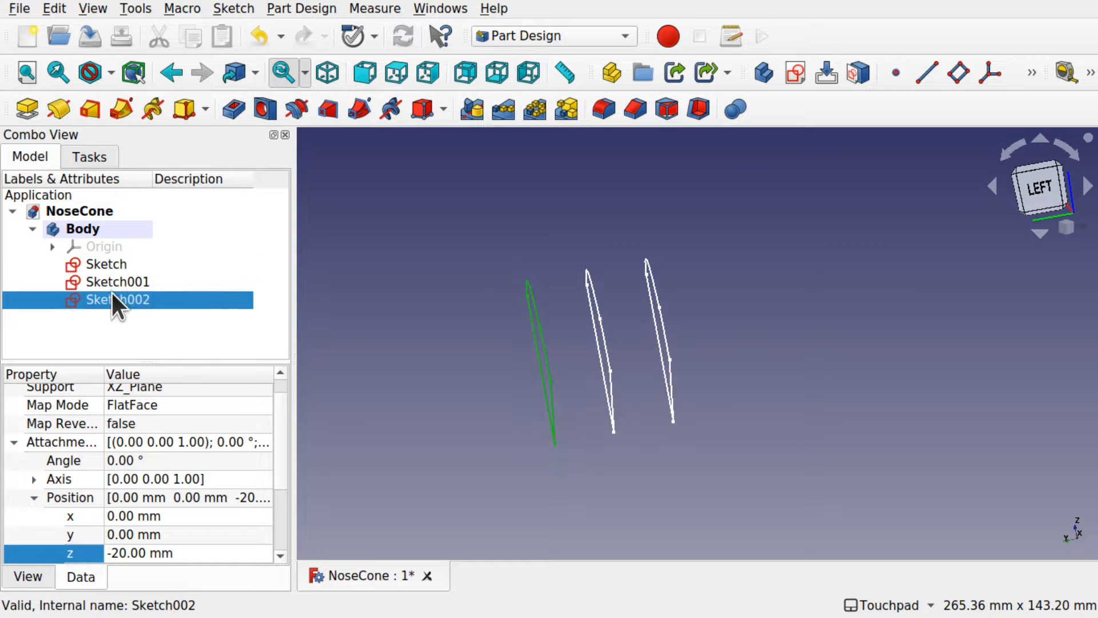
alt+drag(636, 434, 586, 421)
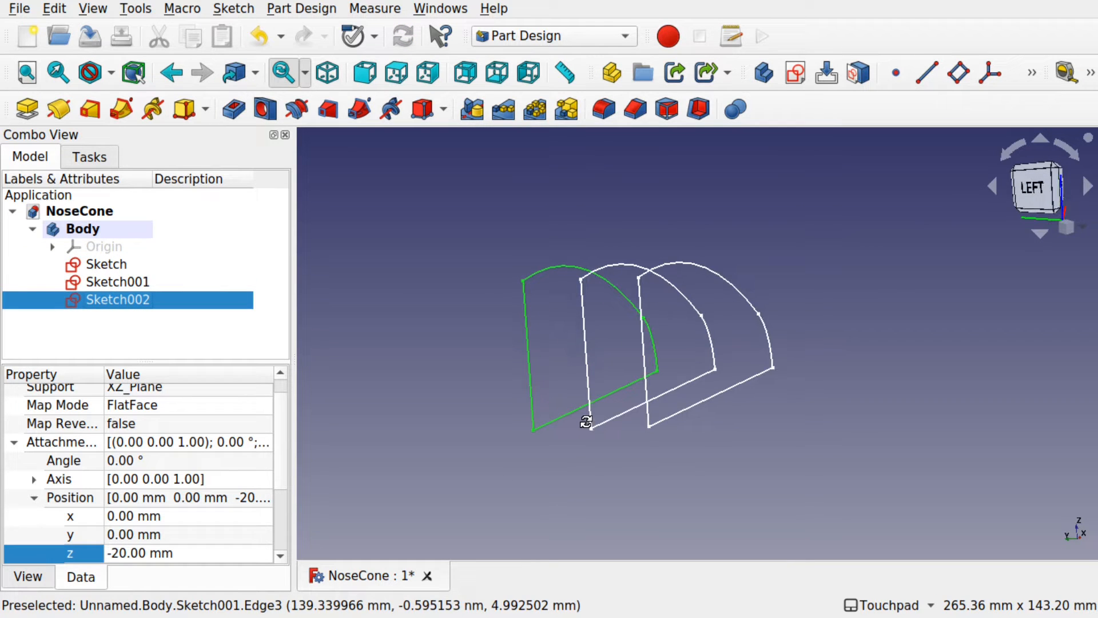
click(396, 326)
click(118, 265)
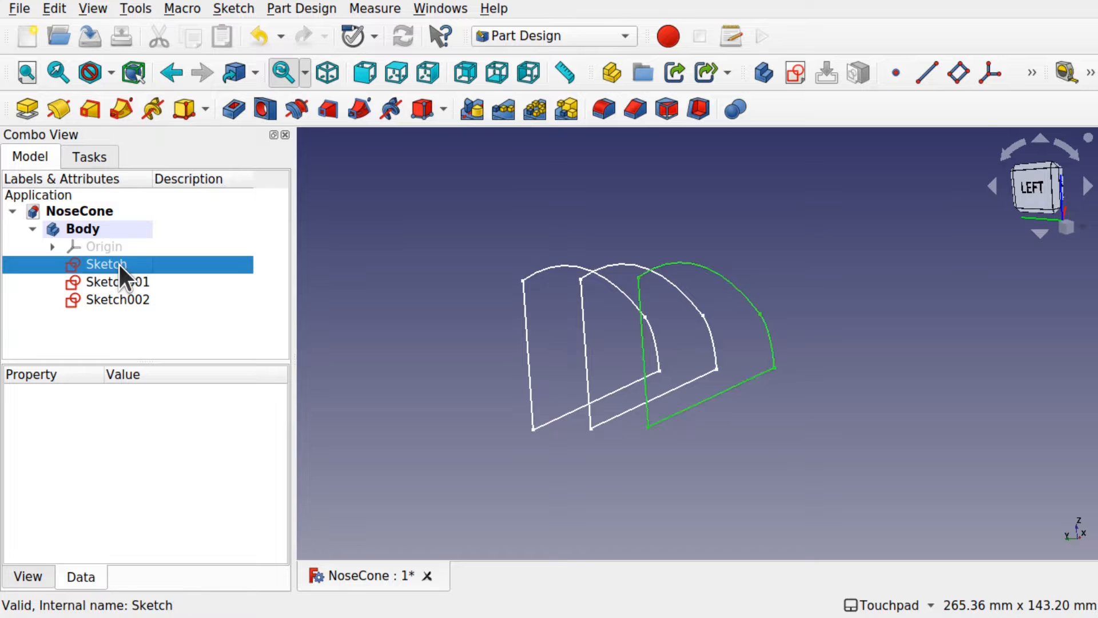
click(138, 283)
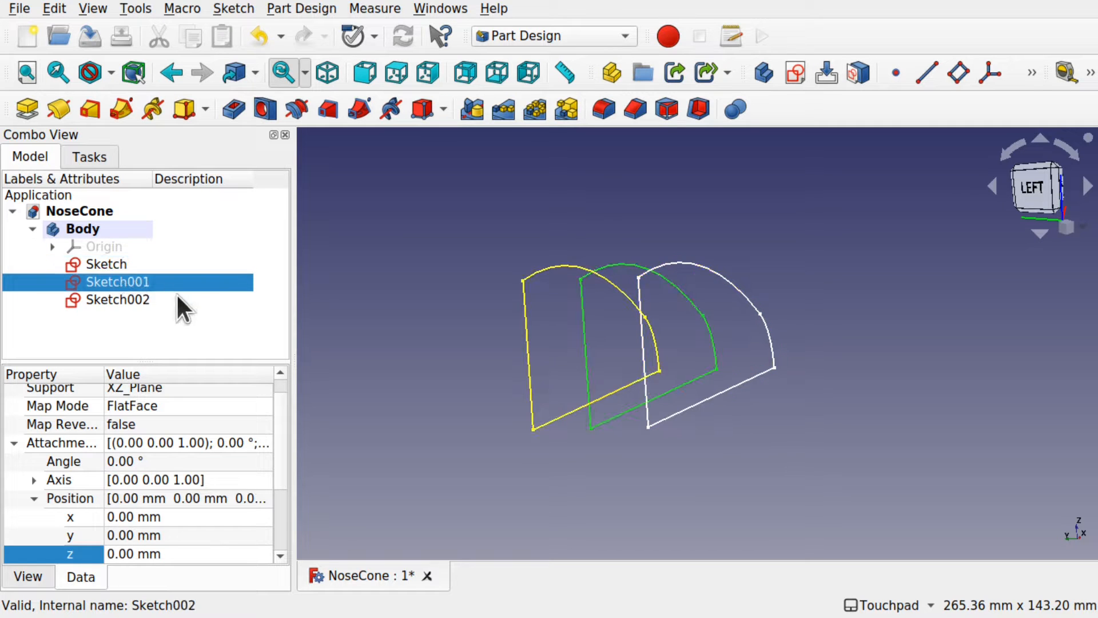
click(122, 297)
click(108, 265)
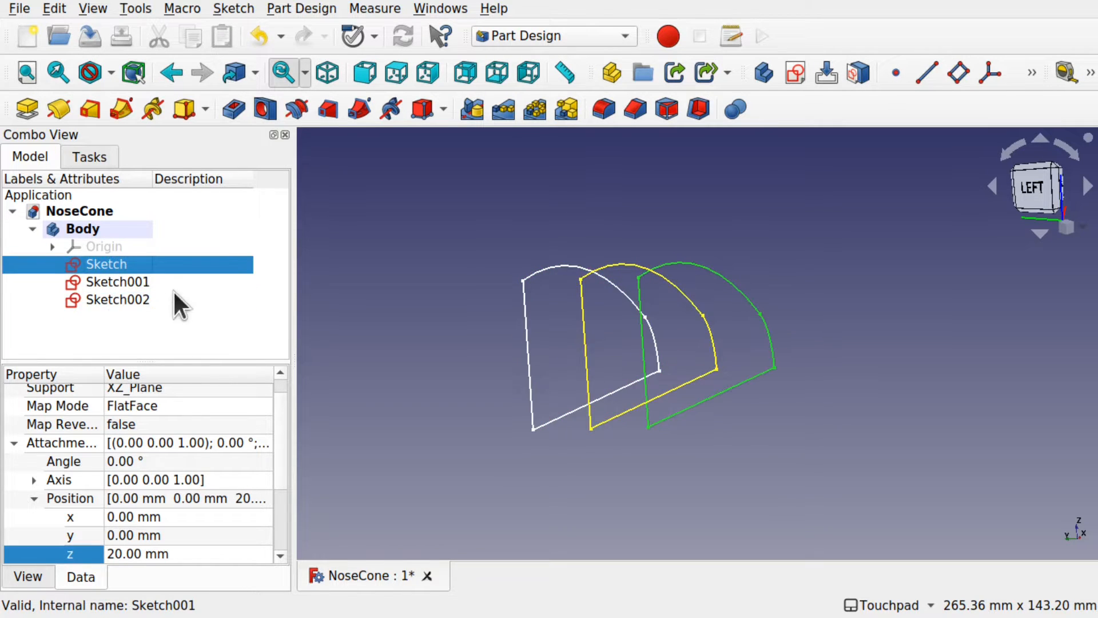
shift+click(135, 296)
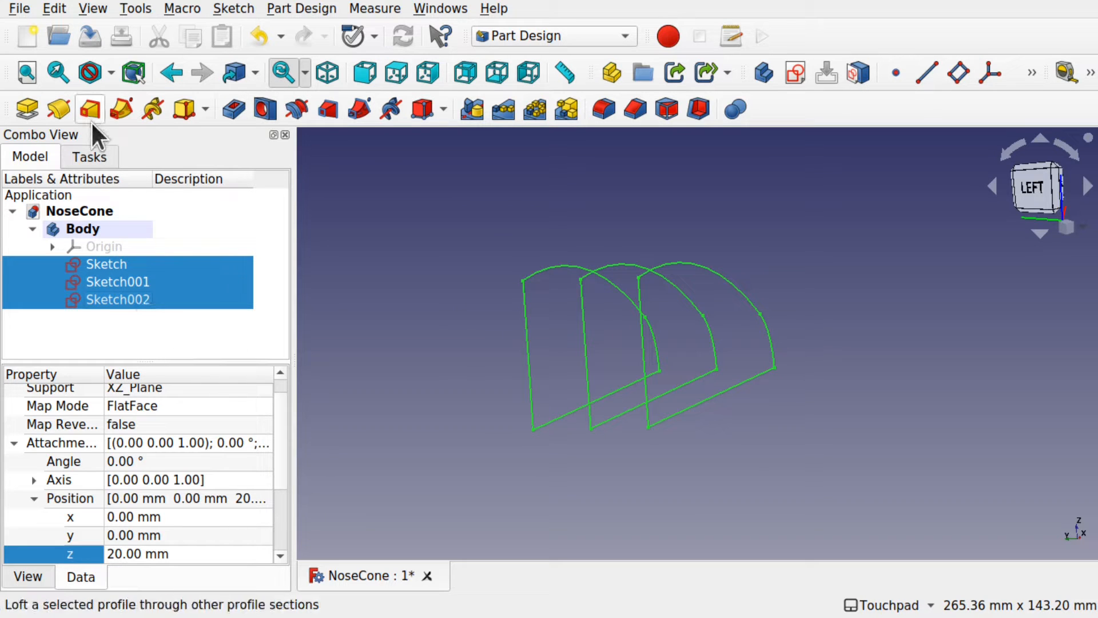
click(144, 337)
click(106, 265)
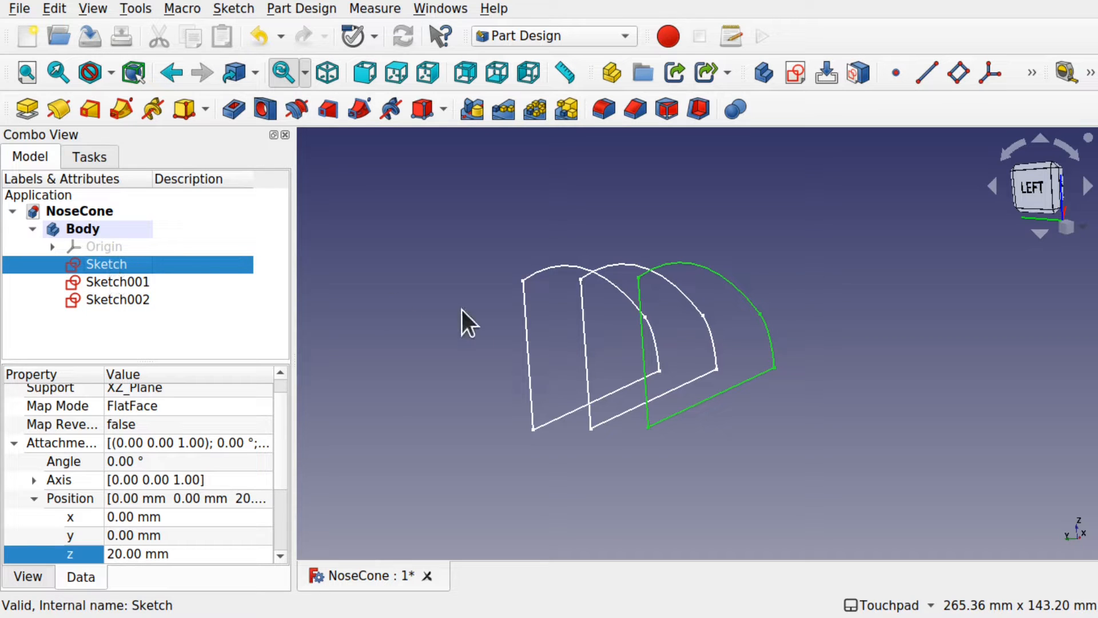
Create an additive loft with Sketch002 as the profile and Sketch001 and Sketch as its sections.
click(135, 300)
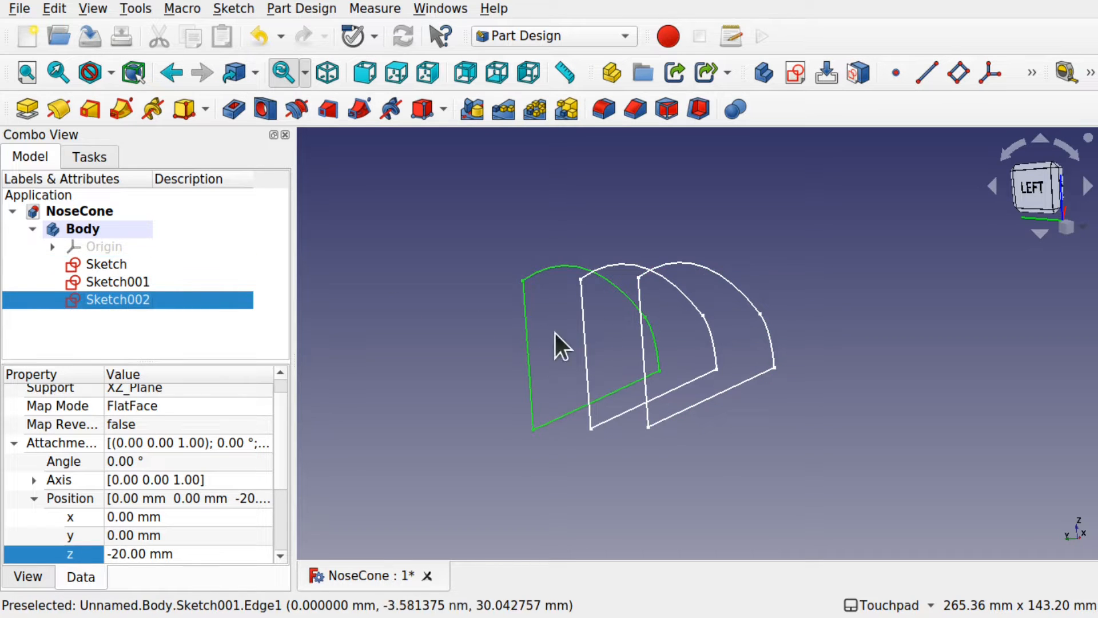
ctrl+click(125, 284)
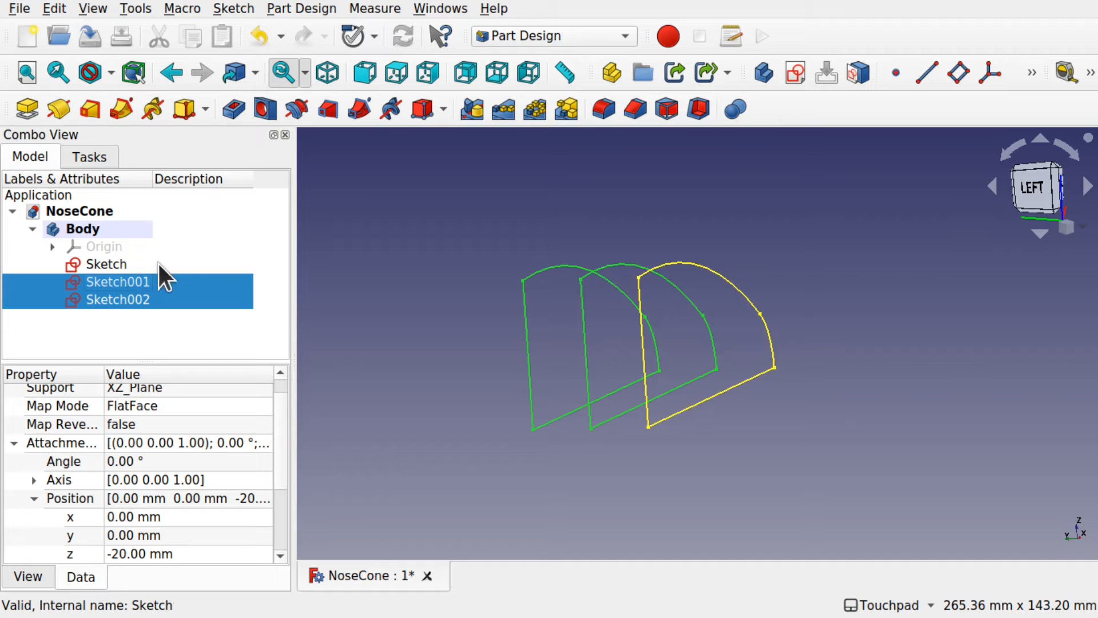
ctrl+click(125, 265)
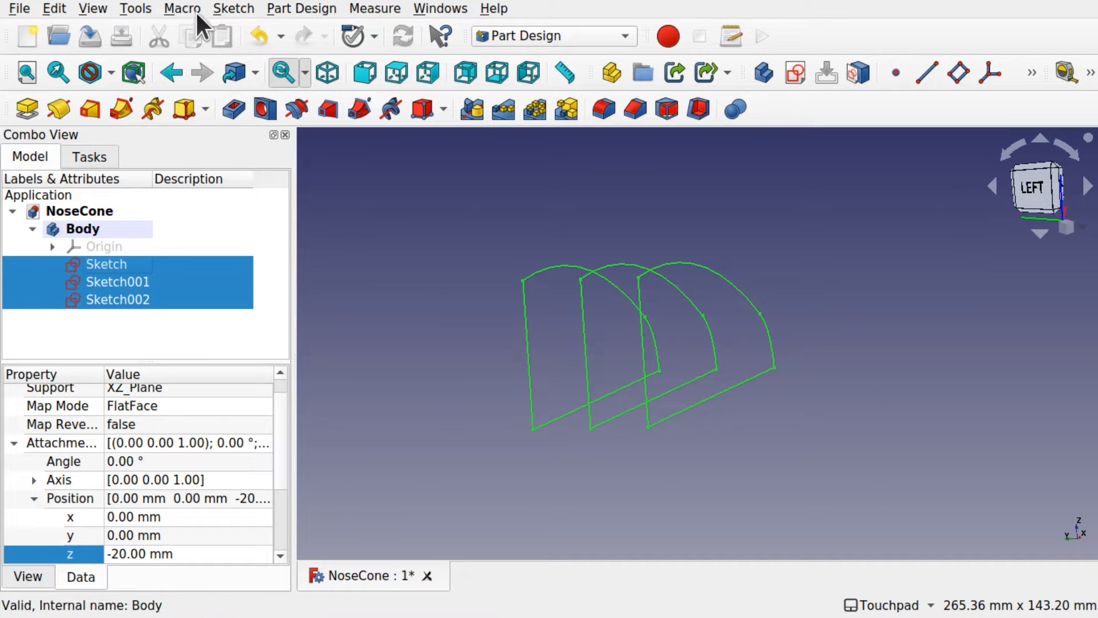
click(292, 8)
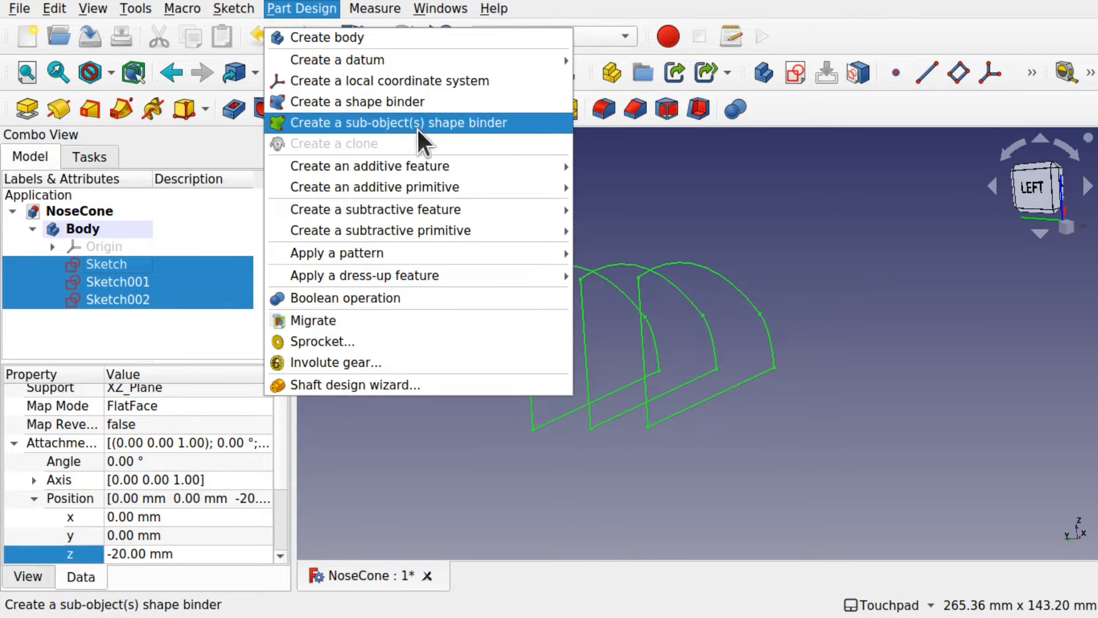
mouse_move(466, 166)
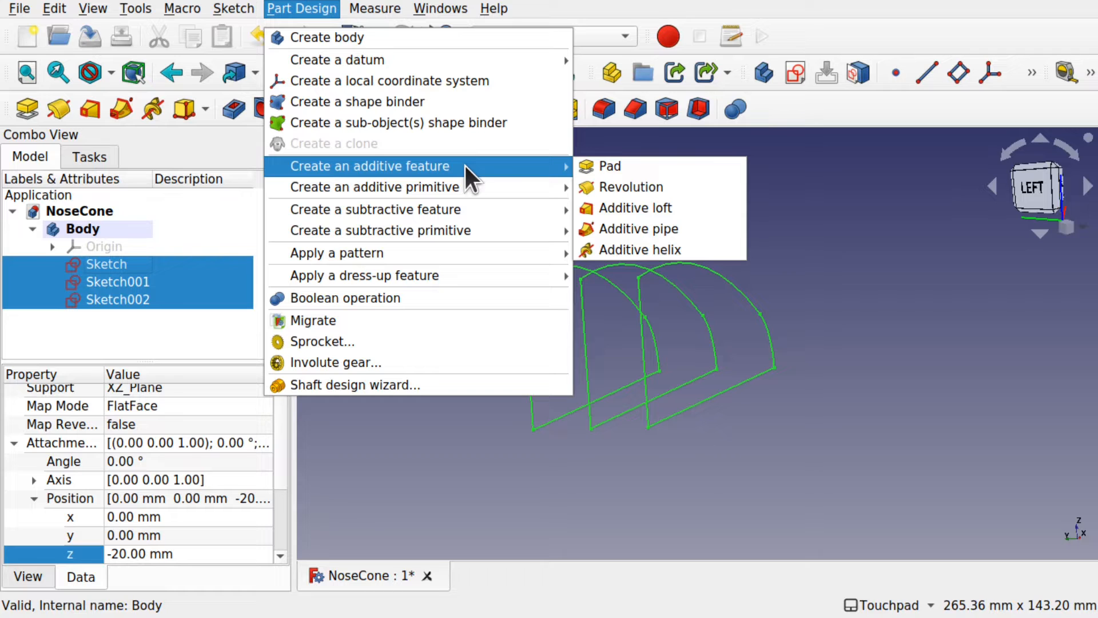
click(652, 207)
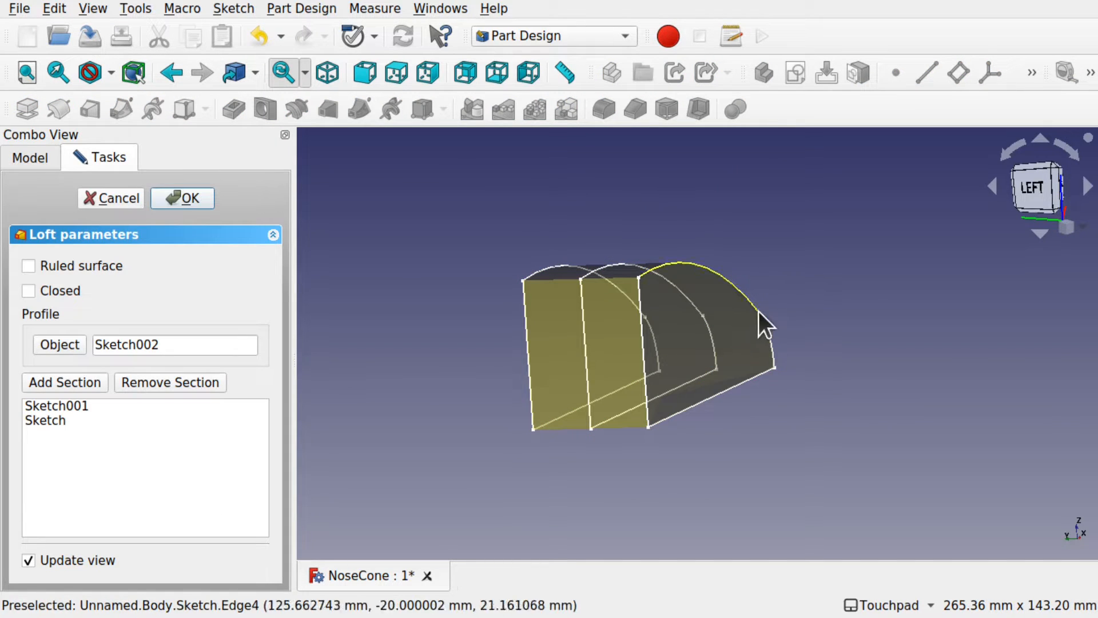
alt+drag(759, 315, 640, 357)
alt+drag(705, 294, 627, 399)
alt+drag(612, 284, 571, 292)
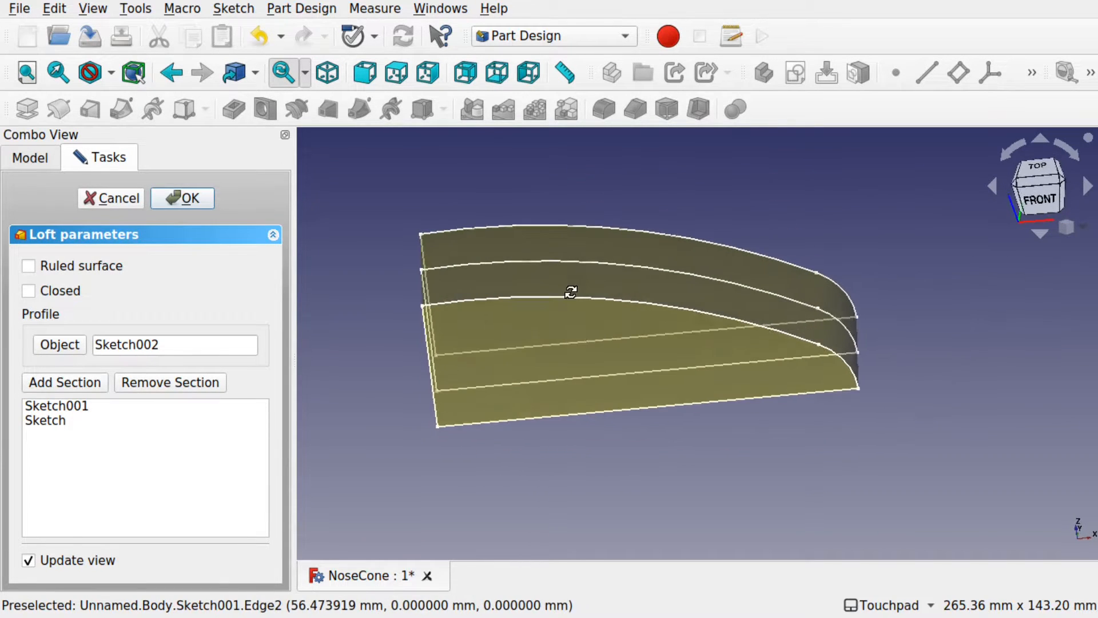
click(182, 200)
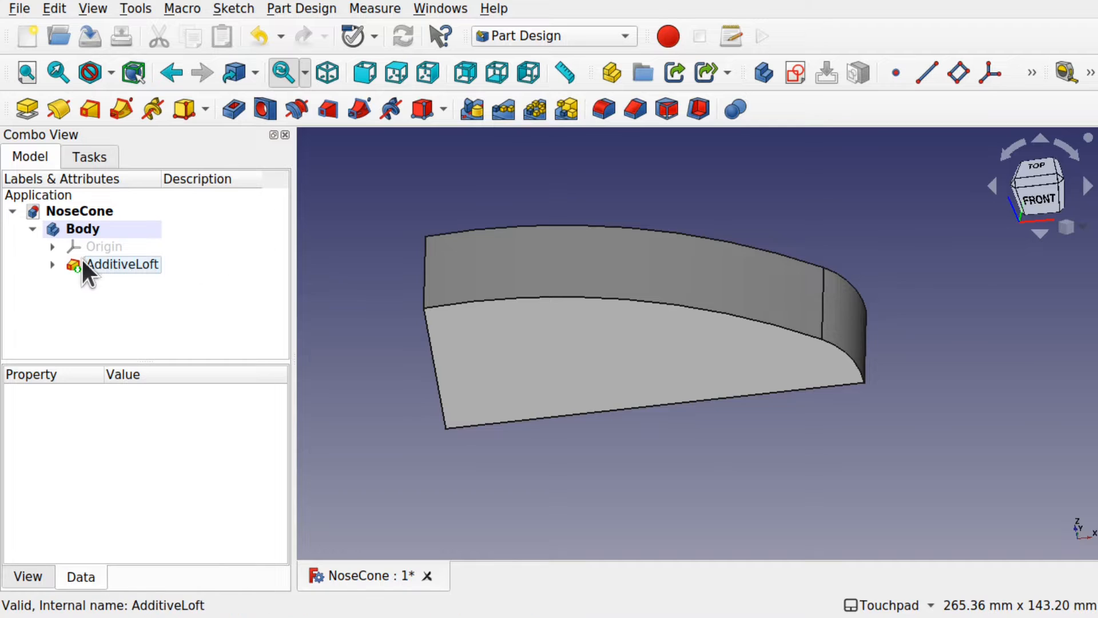
Expand the additive loft in the tree and make Sketch002, Sketch001 and Sketch visible.
click(53, 264)
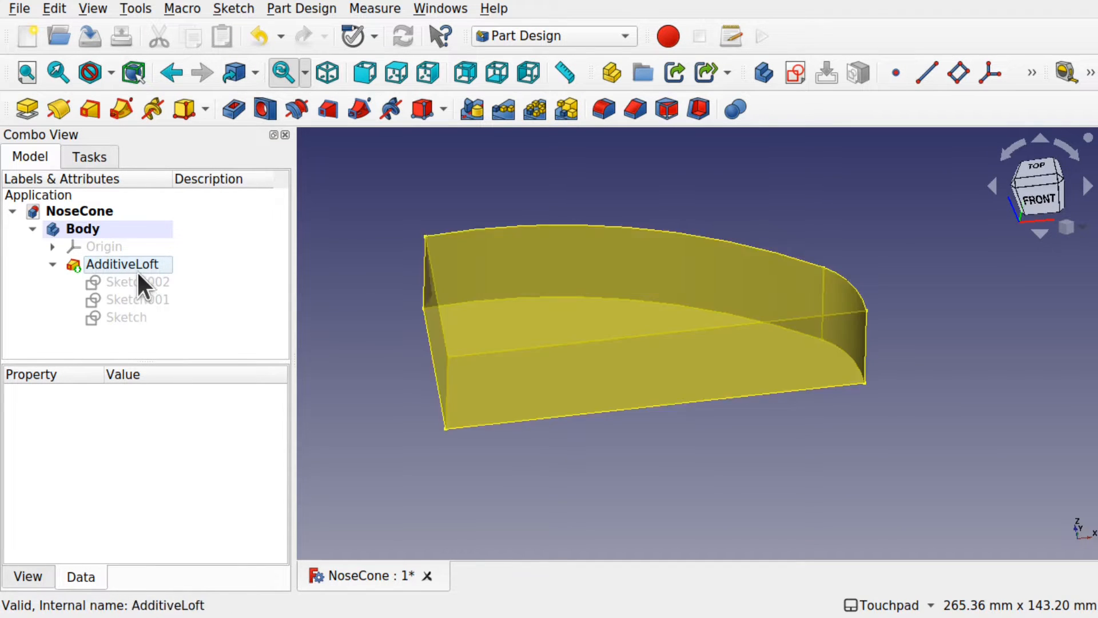
click(140, 280)
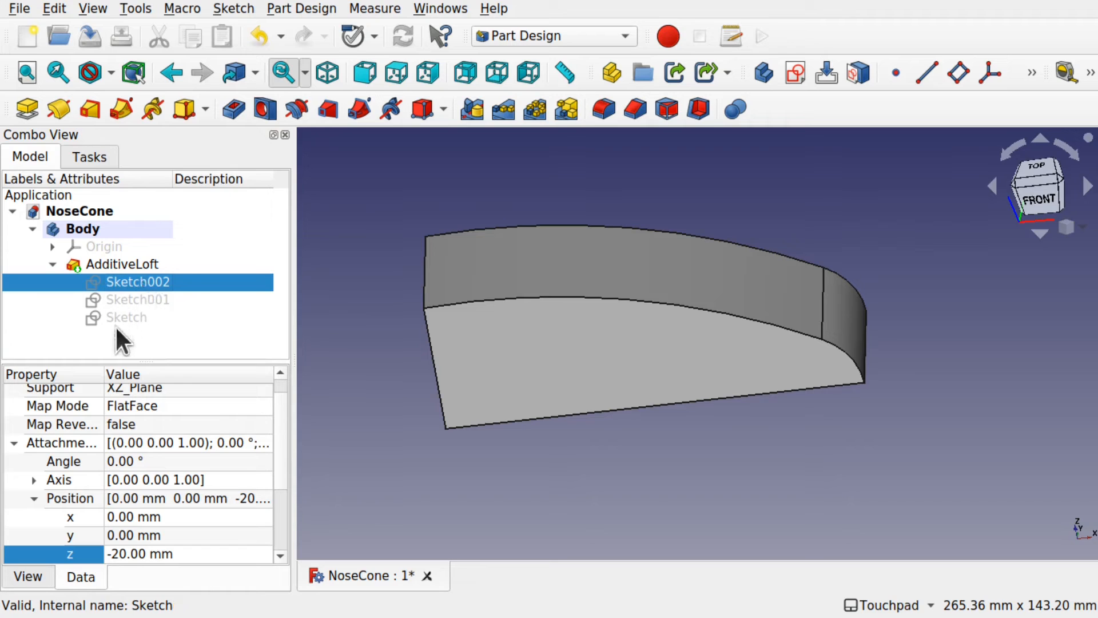
click(148, 297)
click(129, 318)
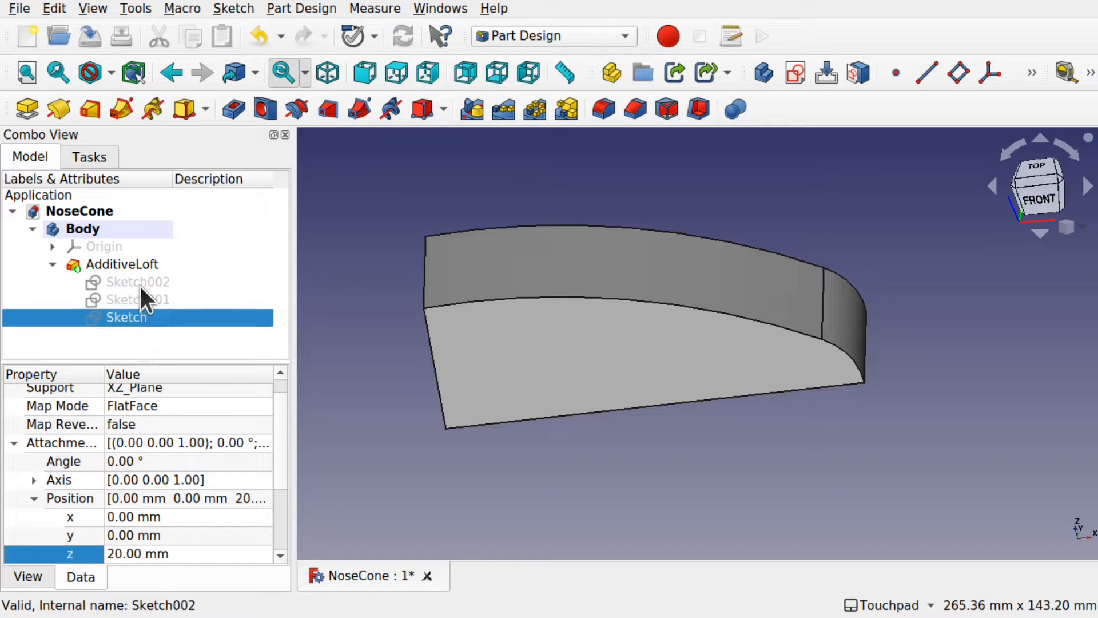
click(142, 283)
shift+click(128, 314)
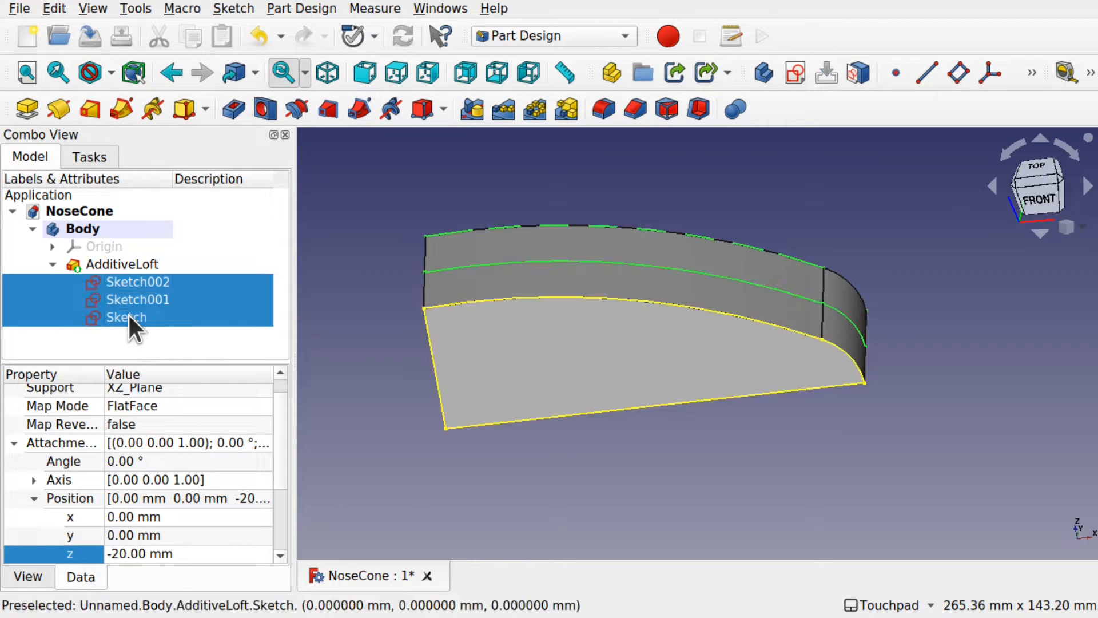
click(648, 418)
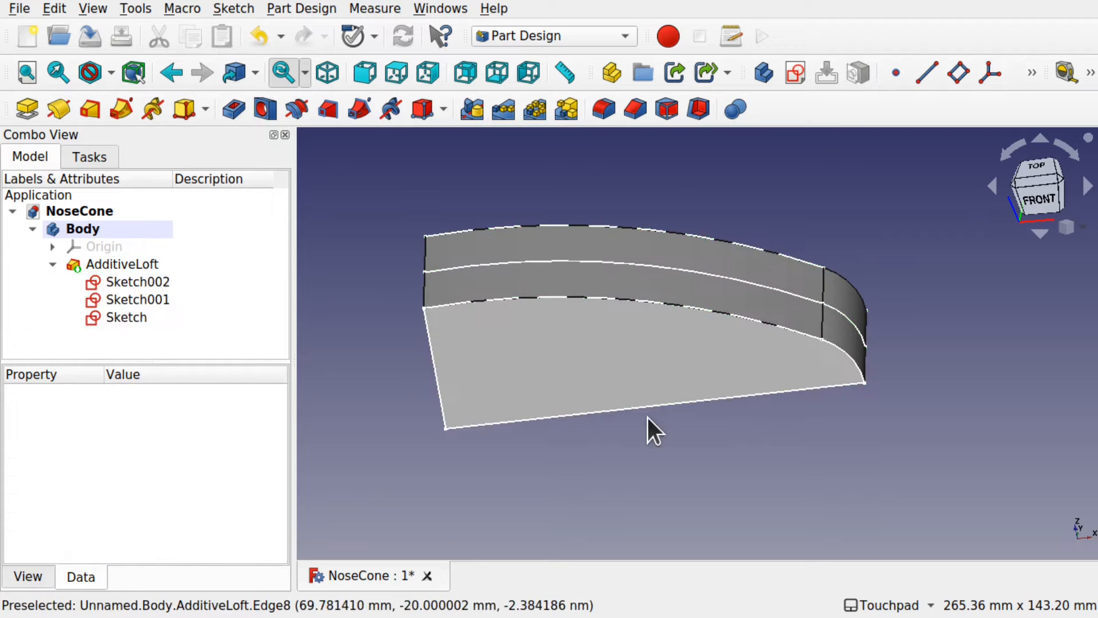
Edit Sketch001, delete the block constraint on its long upper curve and pull that curve slightly upward.
double_click(156, 301)
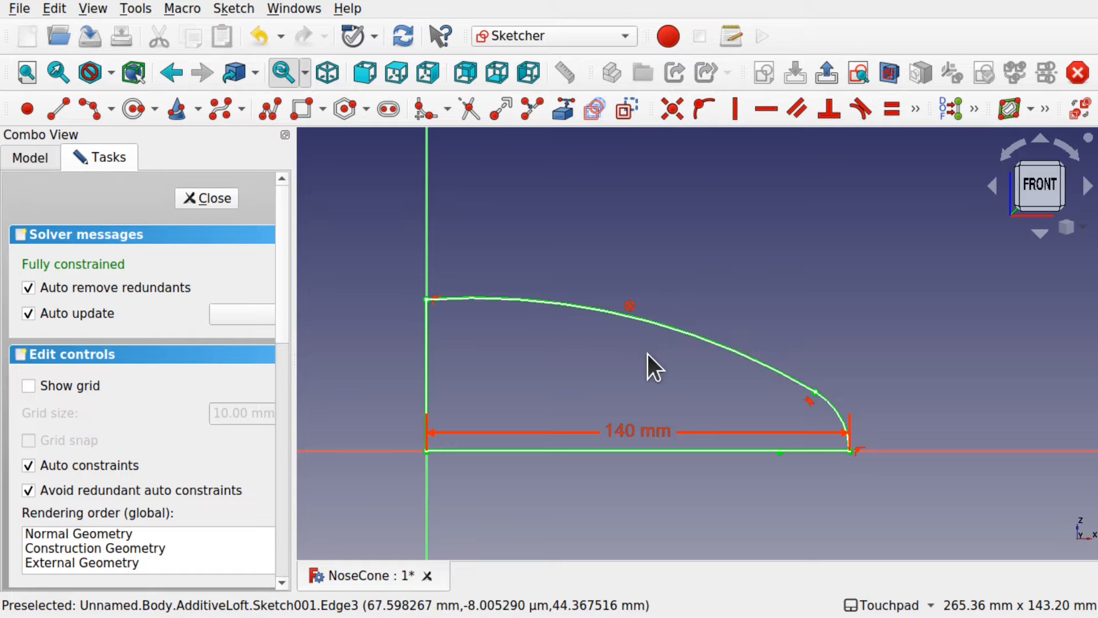
click(630, 305)
key(Delete)
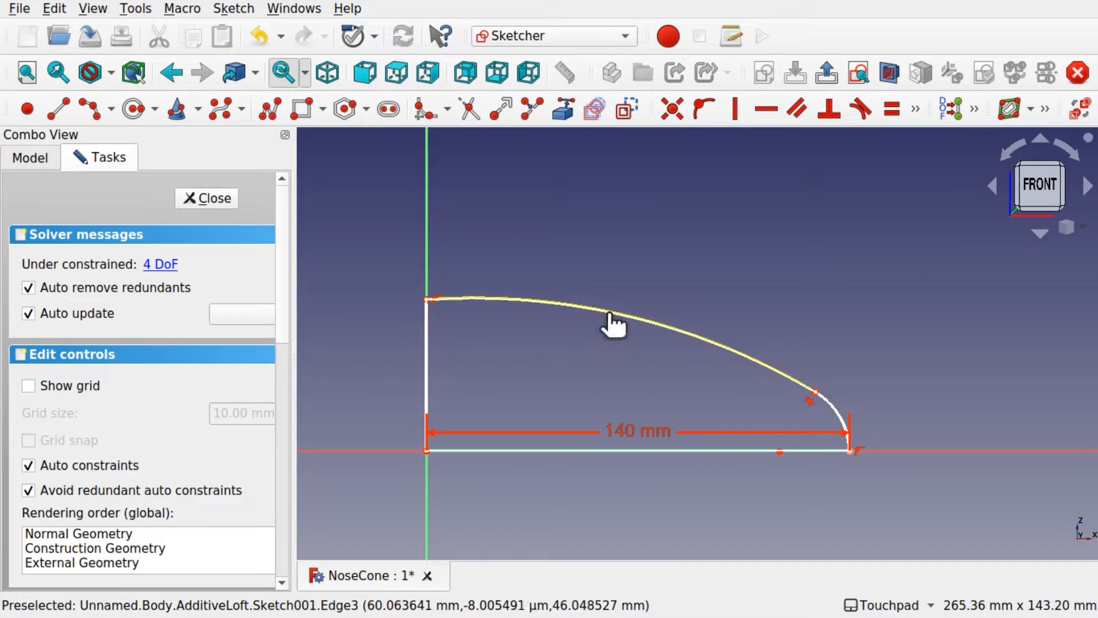
drag(615, 310, 613, 290)
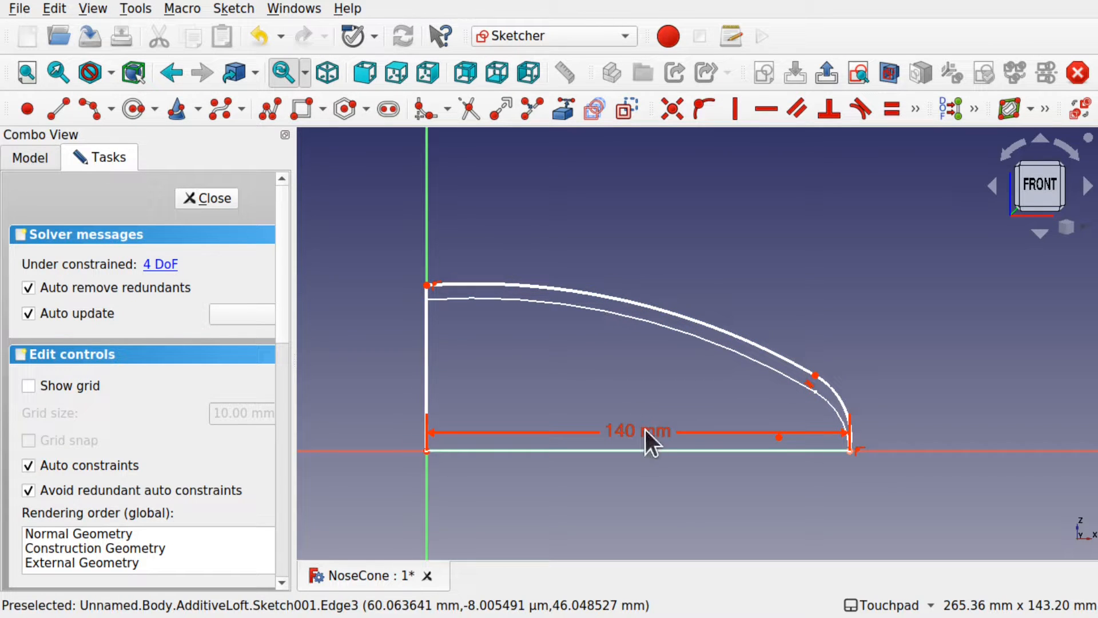
Set the length of the sketch's horizontal base line to 150 mm.
double_click(607, 431)
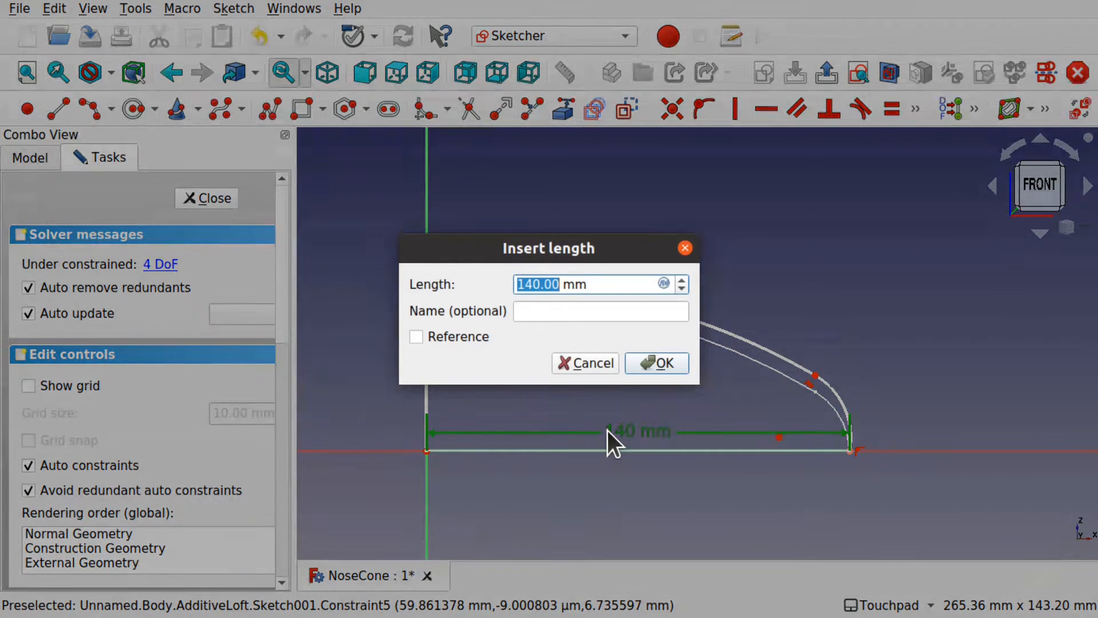
text(150)
key(Return)
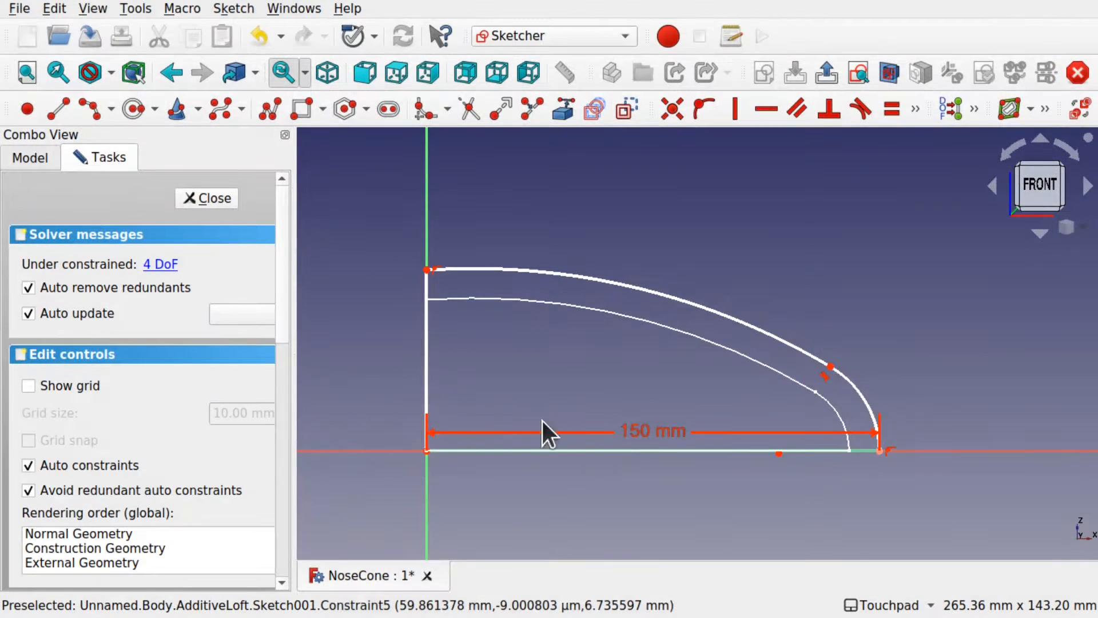
Add a 55 mm vertical distance constraint to the vertical rear edge of Sketch001.
click(427, 382)
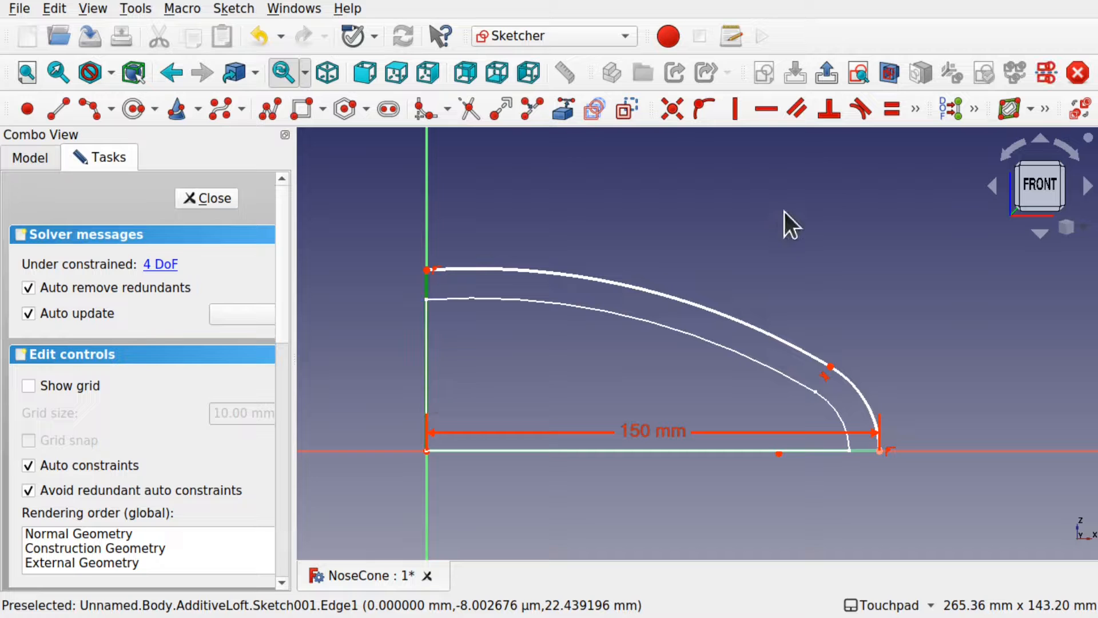
click(915, 110)
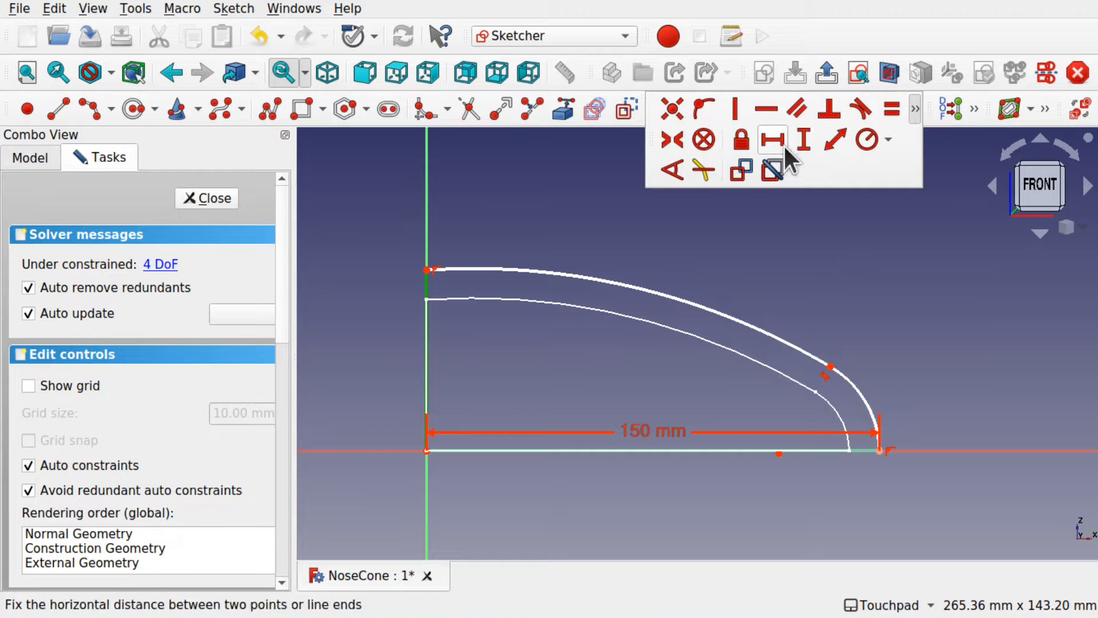
click(803, 139)
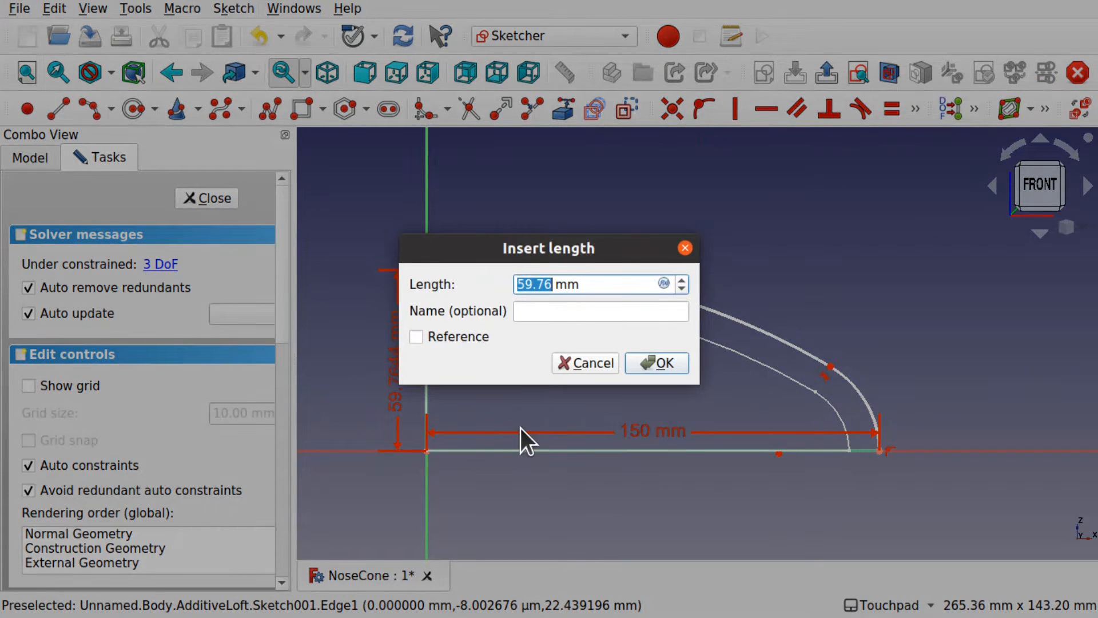
text(55)
key(Return)
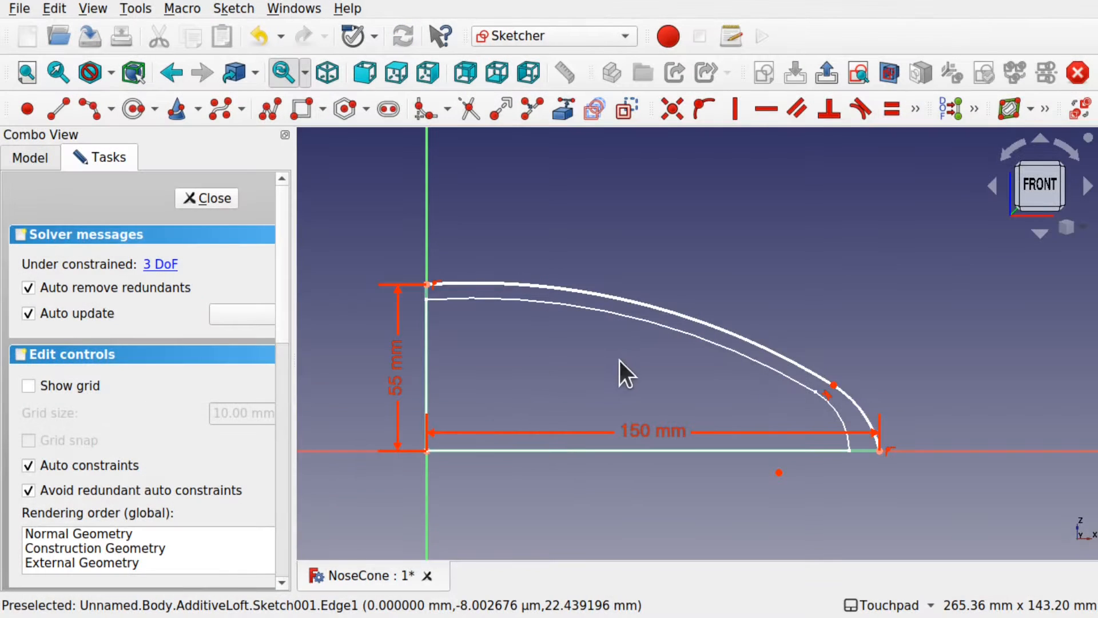
Apply a block constraint to the long upper curve and close Sketch001.
click(684, 316)
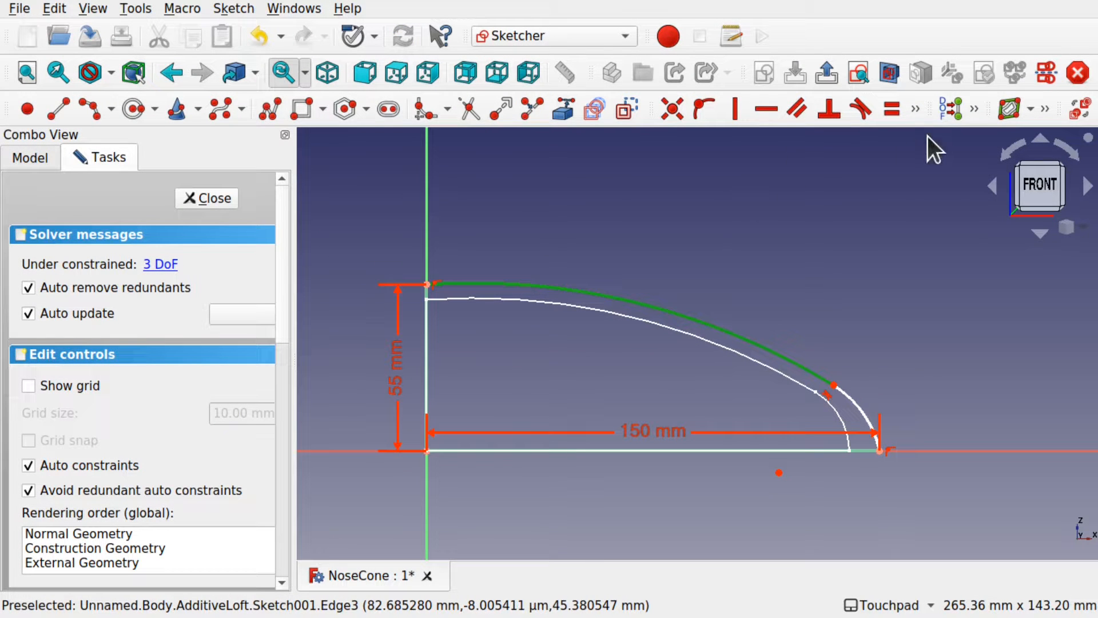
click(916, 112)
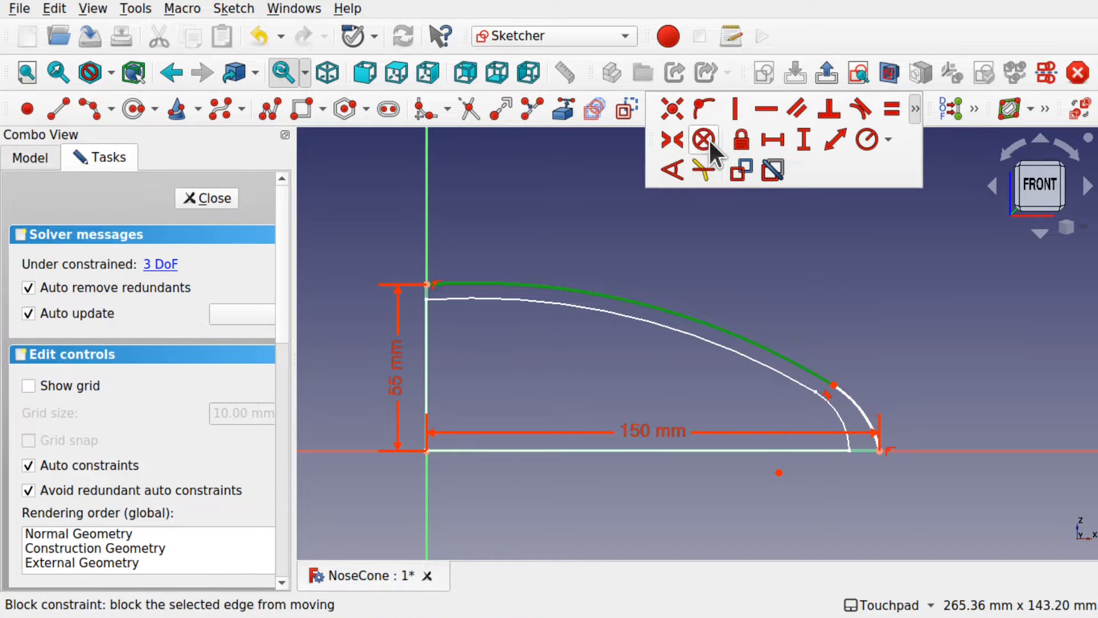
click(704, 141)
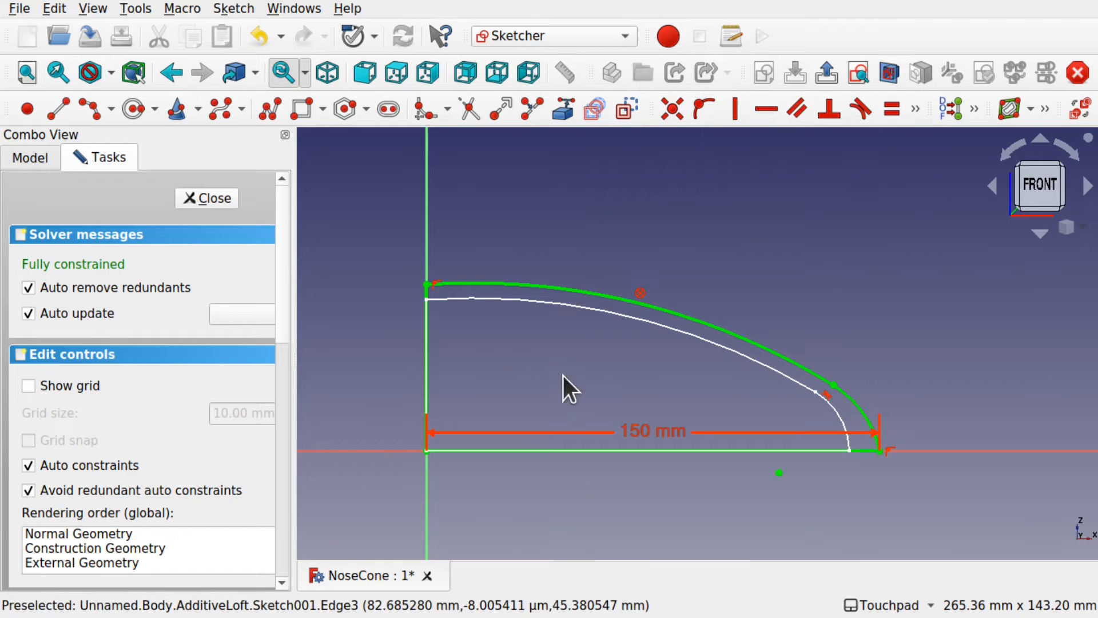
click(214, 201)
Inspect the reshaped loft from the front, the nose and underneath, and locate Sketch002 on its underside.
shift+drag(618, 330, 429, 369)
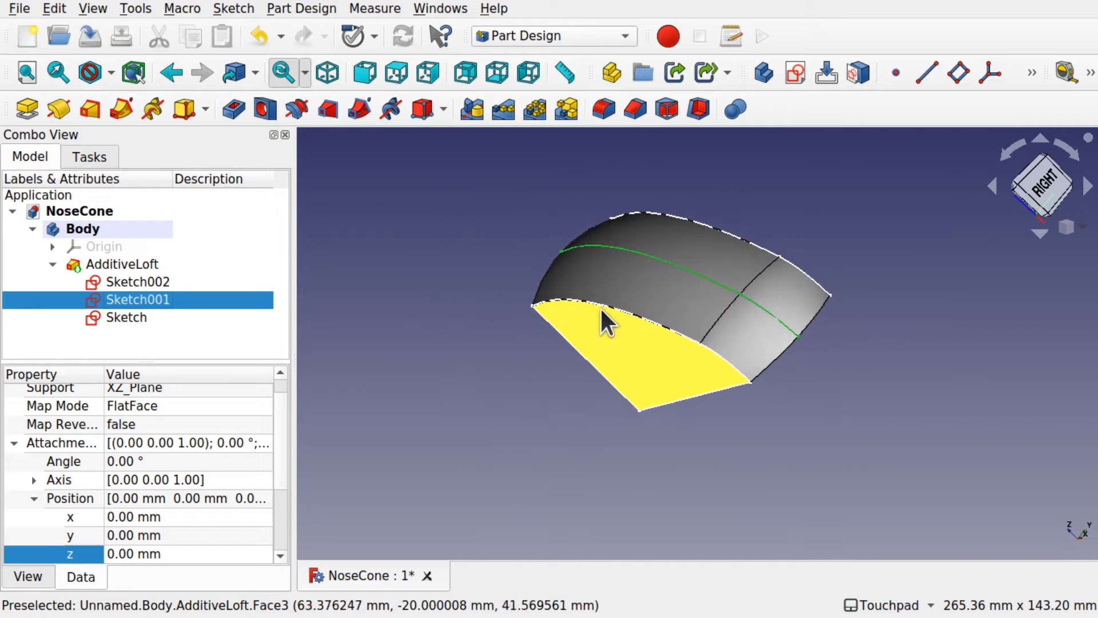
shift+drag(611, 301, 603, 422)
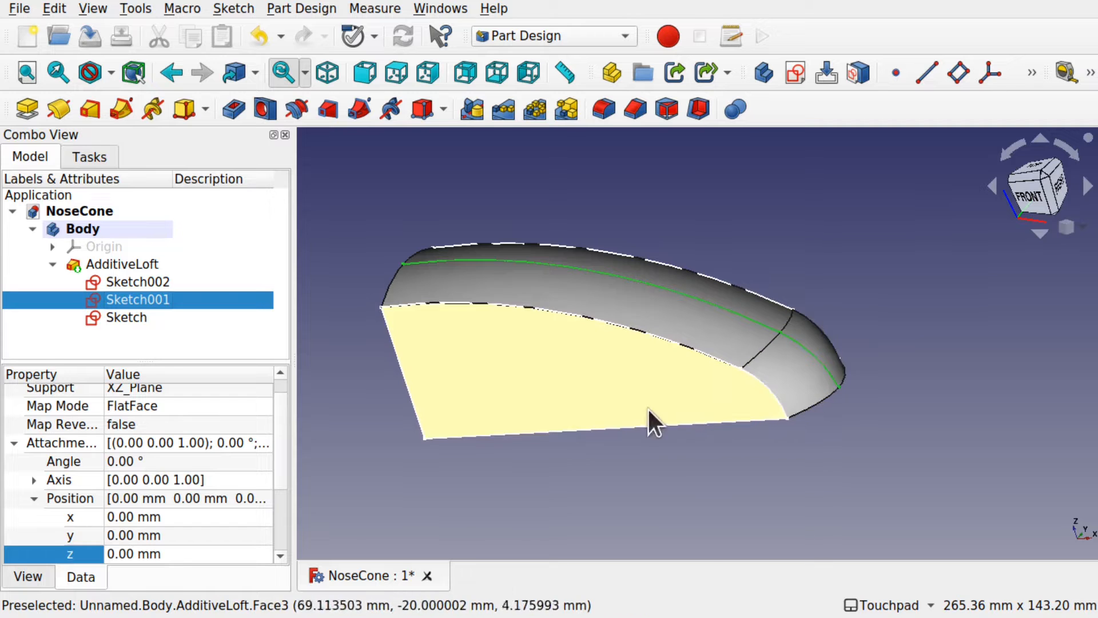
shift+drag(664, 404, 645, 216)
shift+middle_drag(586, 441, 658, 301)
click(656, 300)
click(616, 218)
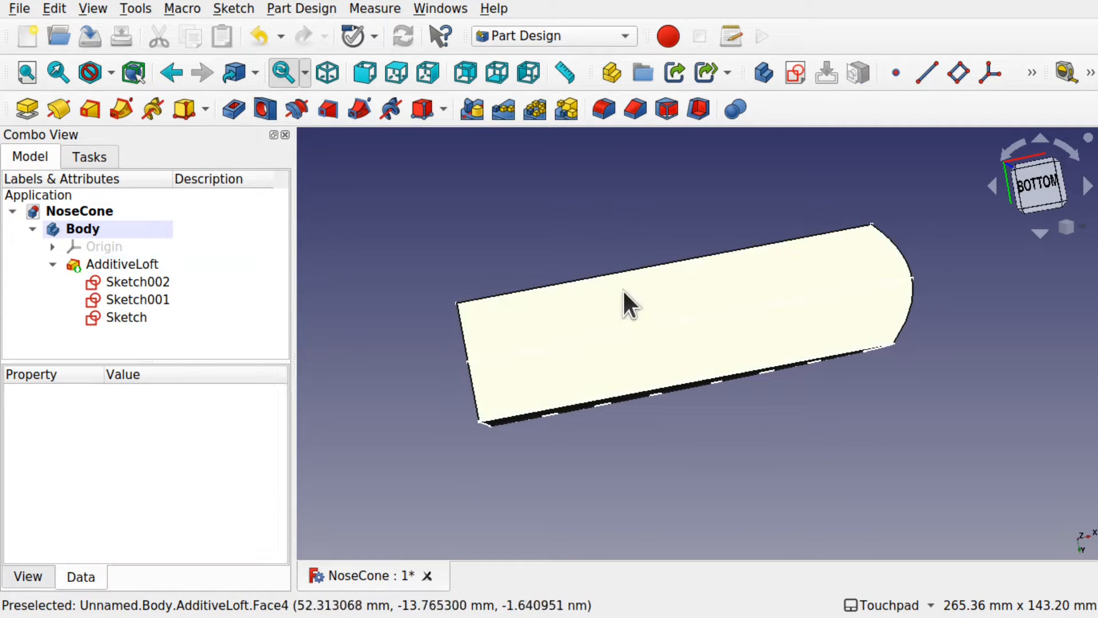
click(155, 282)
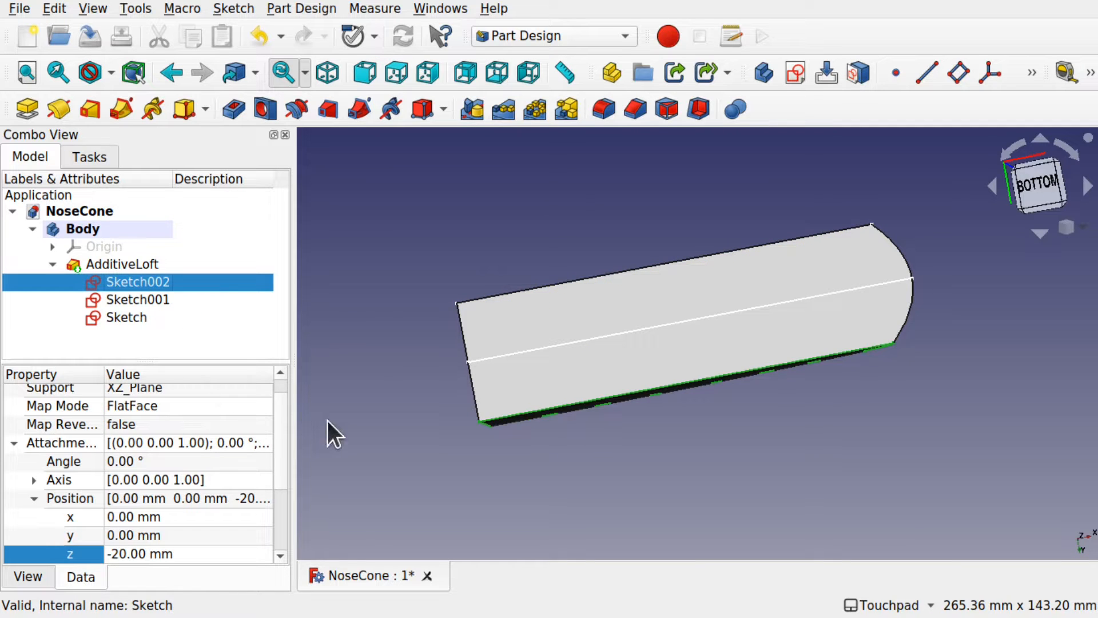
click(449, 268)
Switch to the Draft workbench with the underside of the loft in view.
click(554, 36)
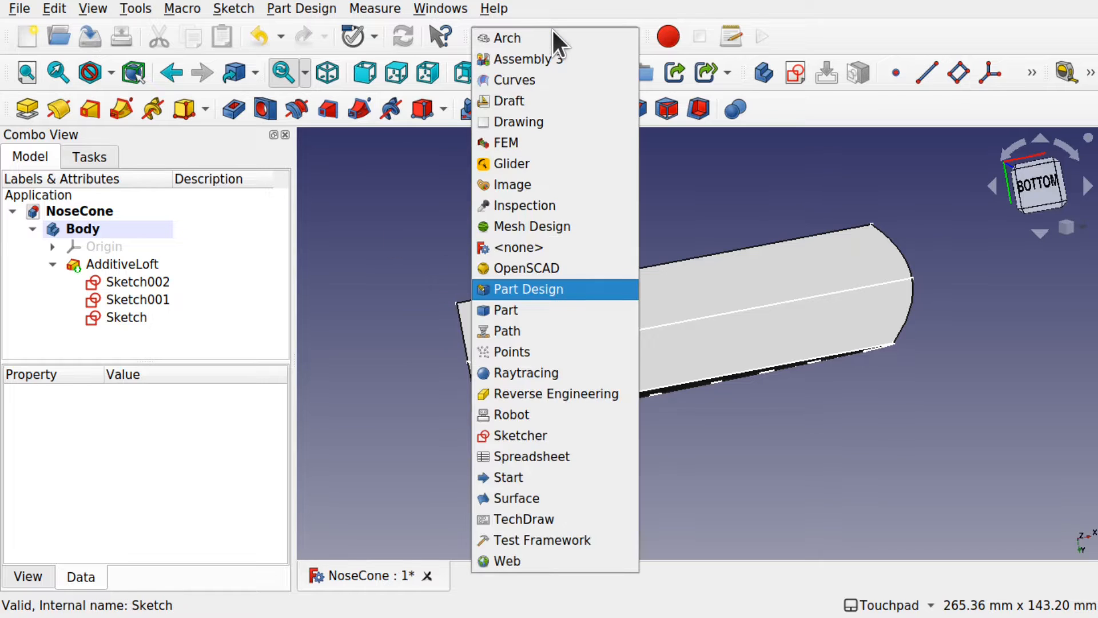
click(538, 99)
shift+drag(648, 193, 611, 279)
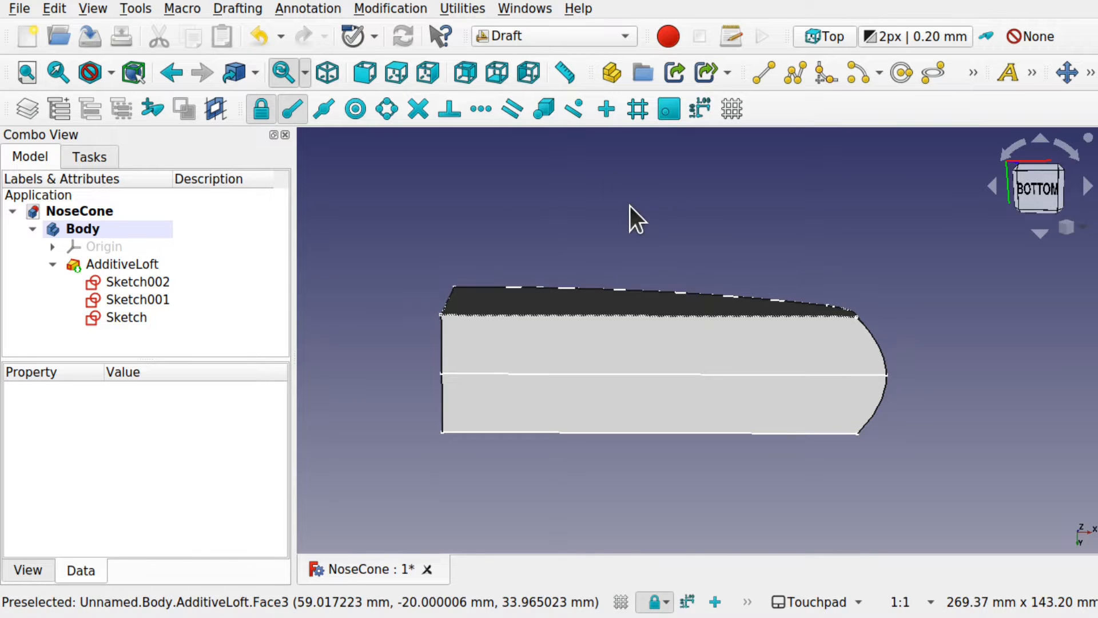
Examine the attachment offset and placement properties of Sketch002.
click(135, 281)
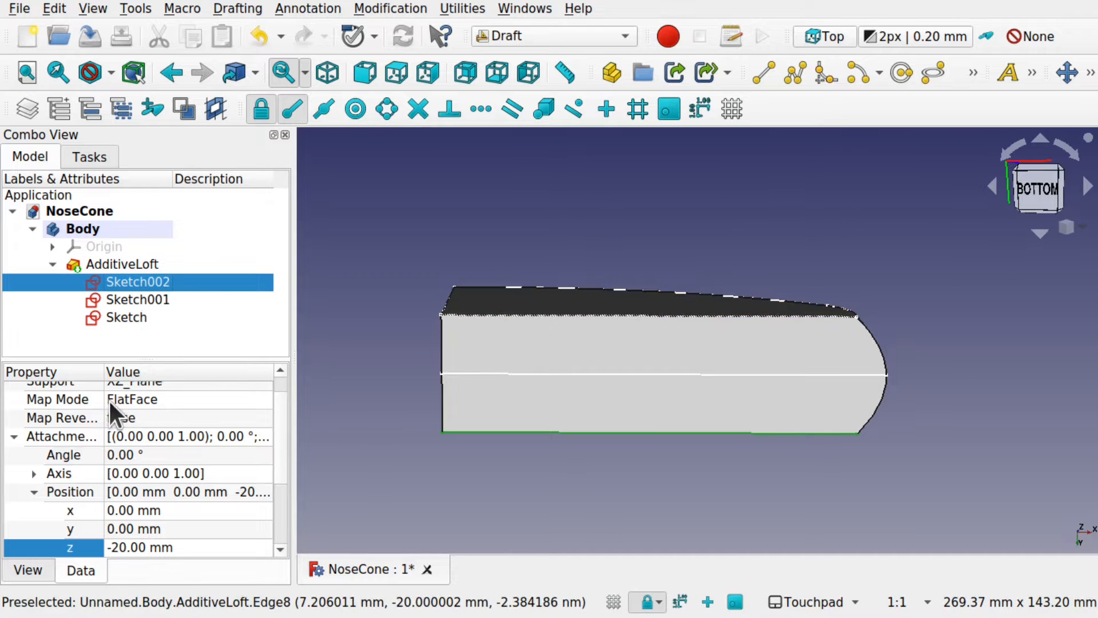
click(692, 250)
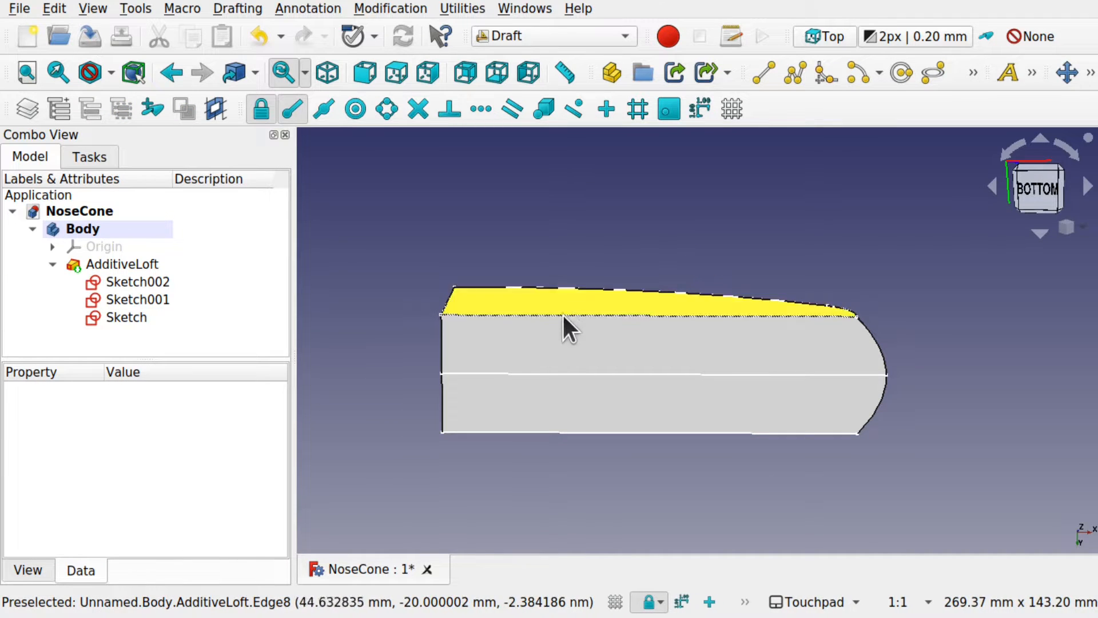
click(162, 282)
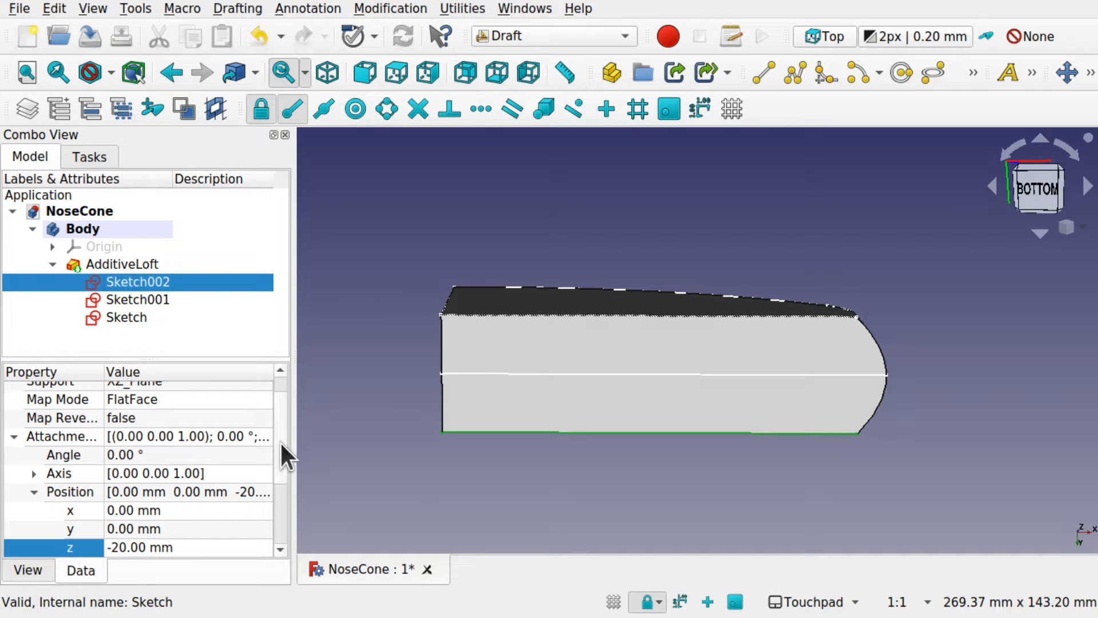
scroll(280, 441, up, 1)
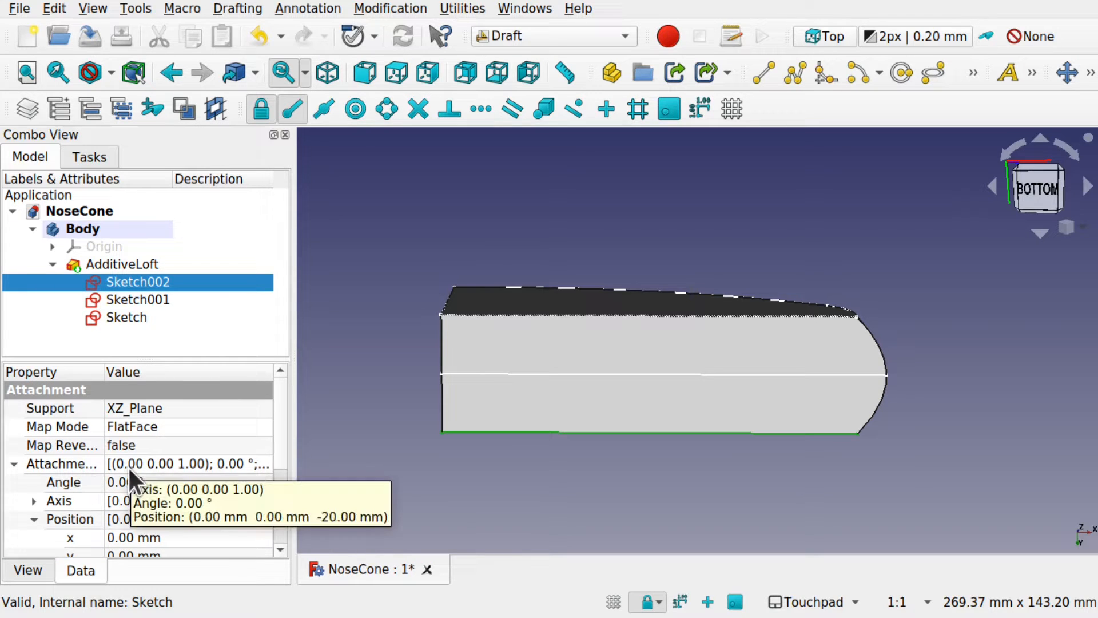
scroll(280, 495, down, 3)
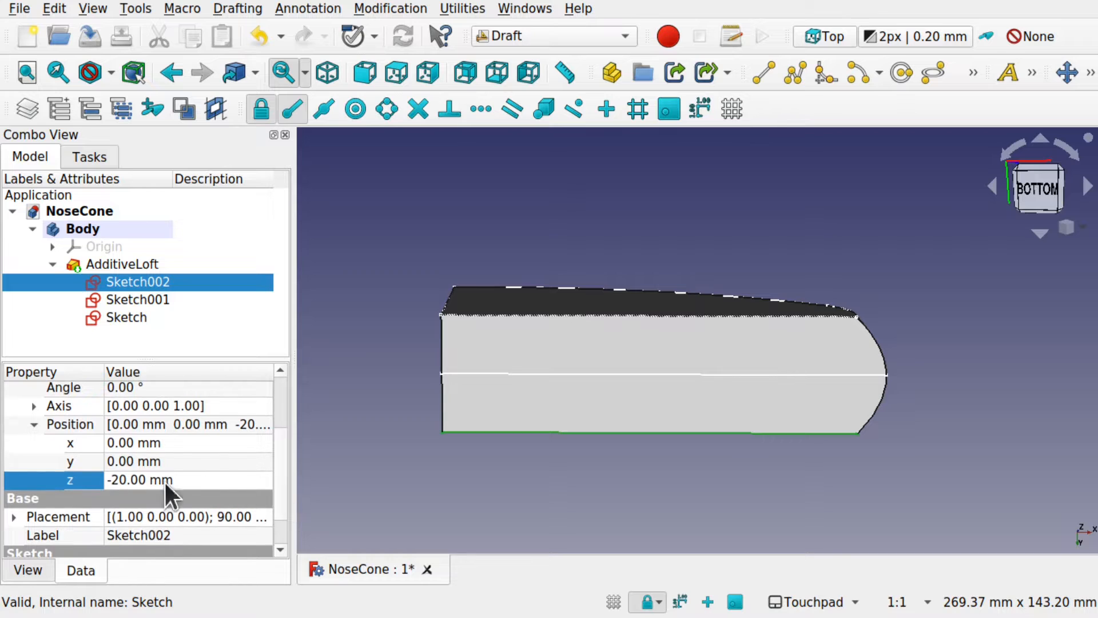
click(14, 517)
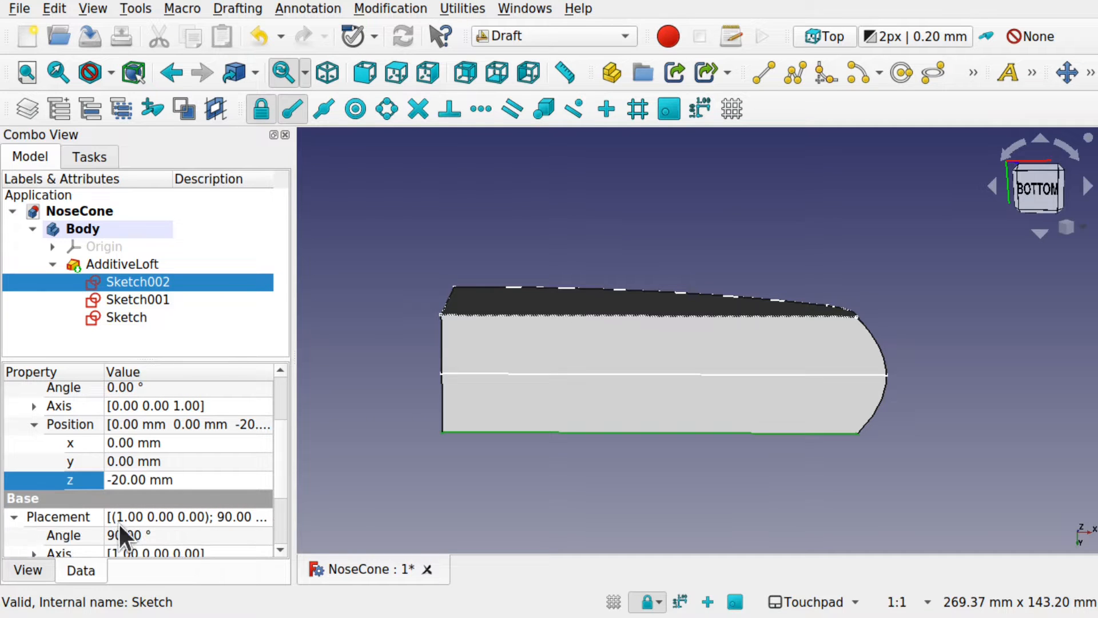
click(190, 531)
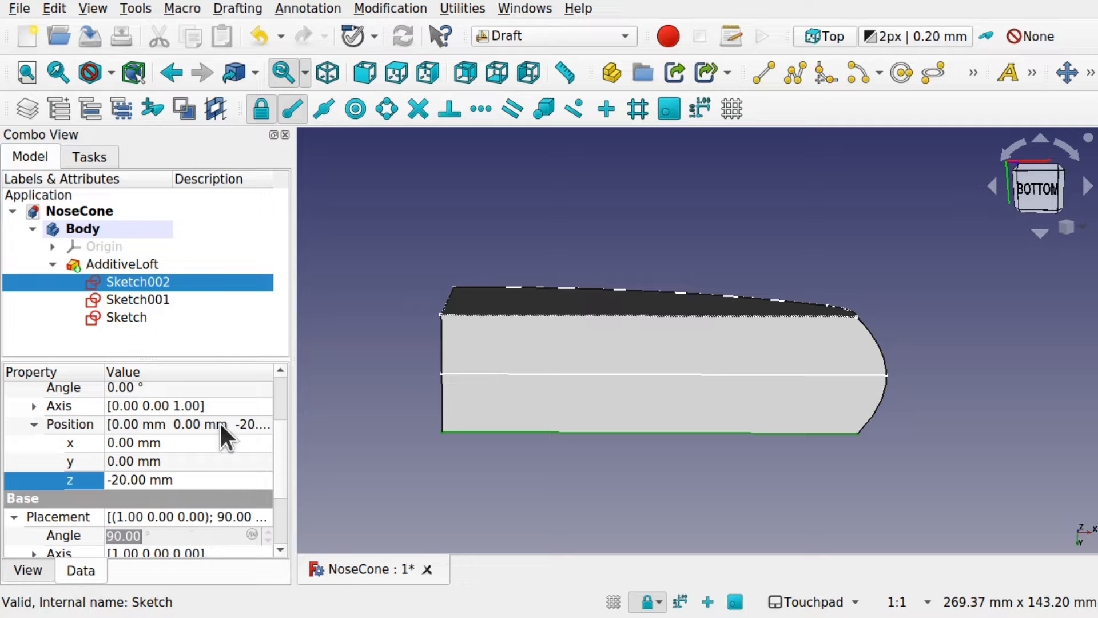
click(328, 378)
Clear the XZ_Plane attachment support from Sketch002, Sketch001 and Sketch together.
click(139, 282)
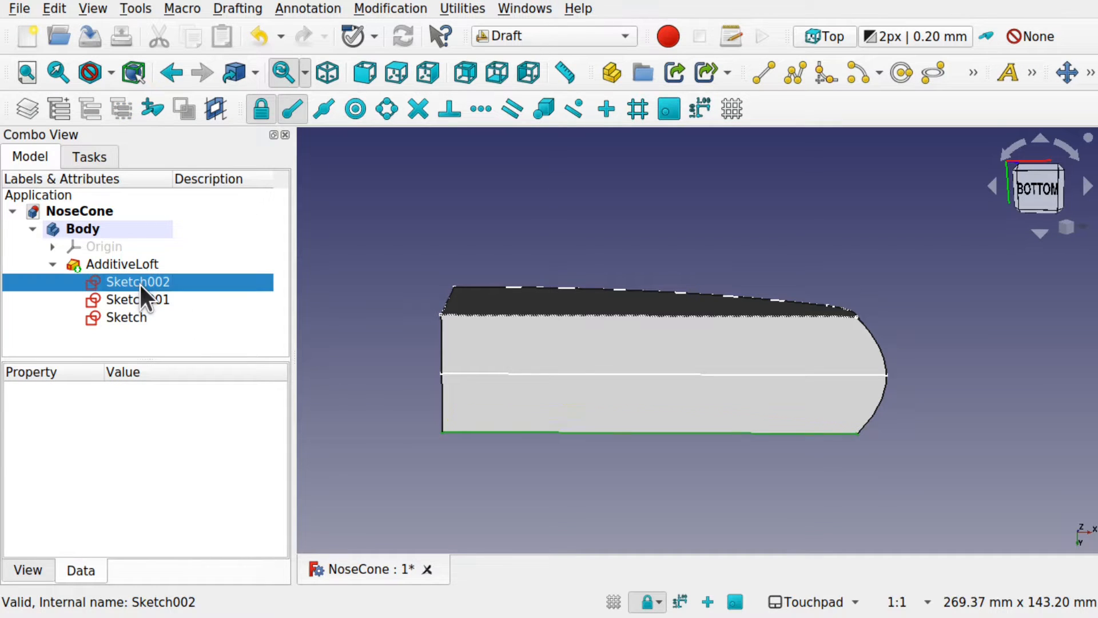
shift+click(133, 318)
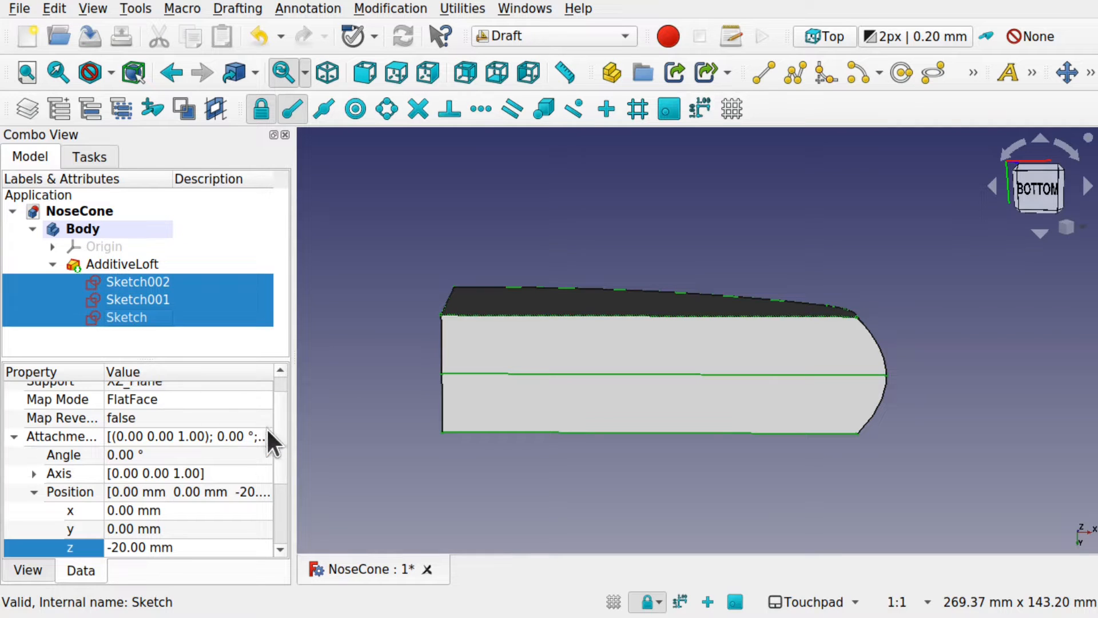
scroll(276, 444, up, 2)
click(199, 409)
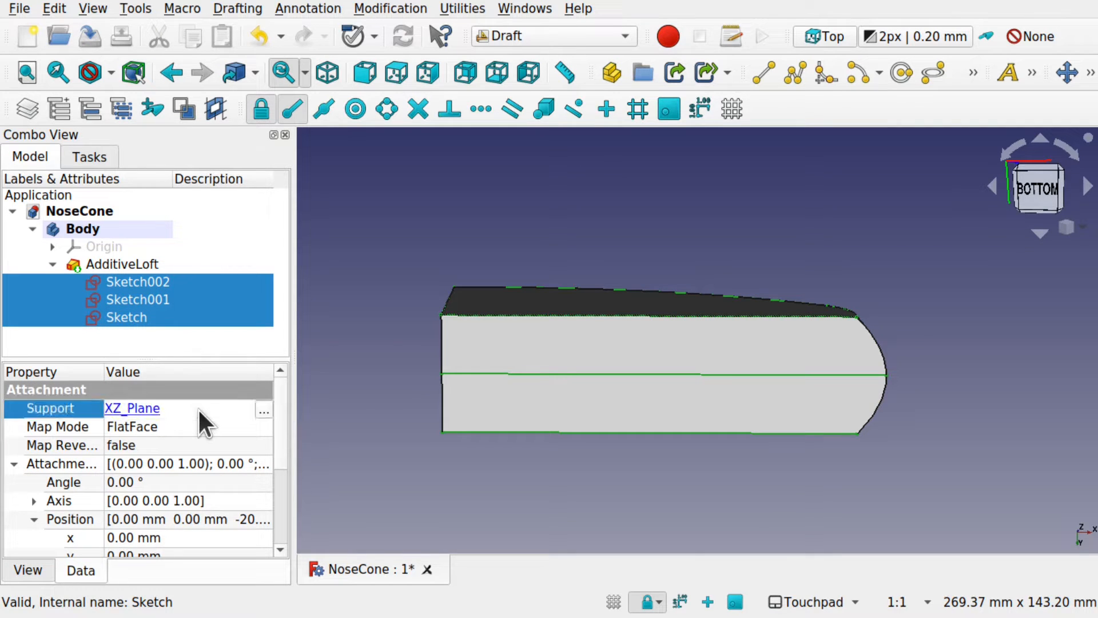
click(263, 408)
click(407, 431)
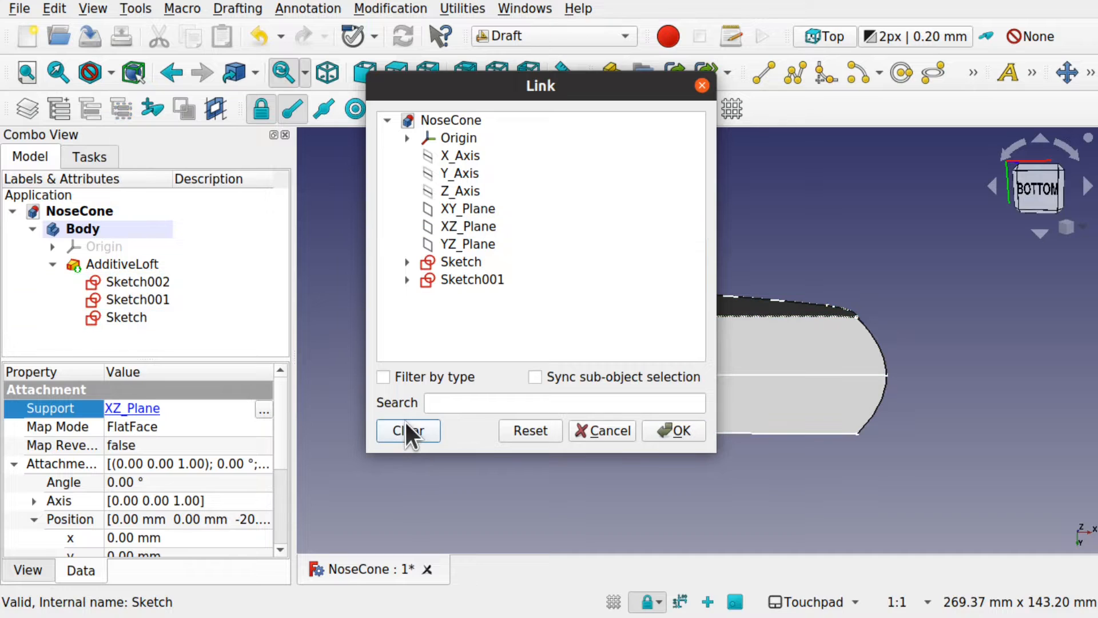
click(667, 431)
Set the map mode of the three selected sketches to Deactivated.
click(183, 429)
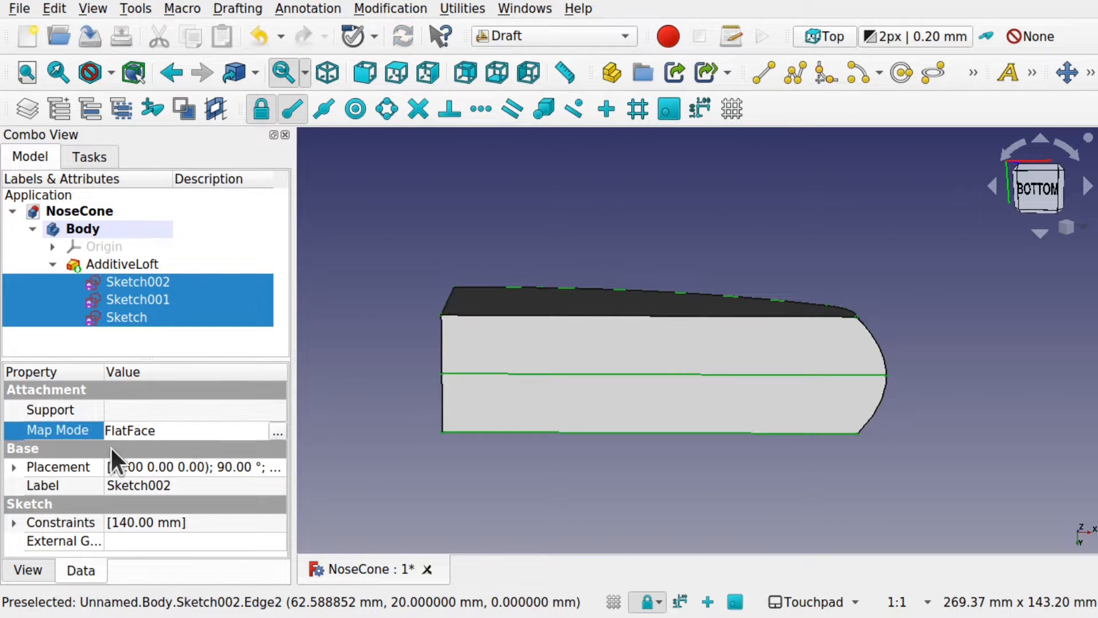
click(276, 430)
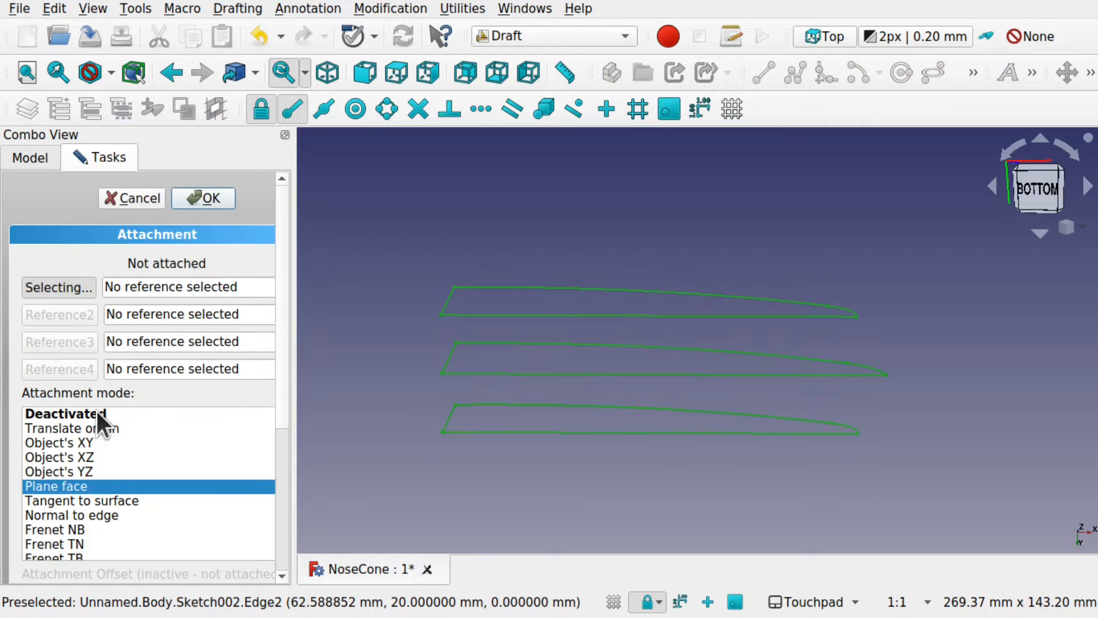
click(97, 413)
click(204, 198)
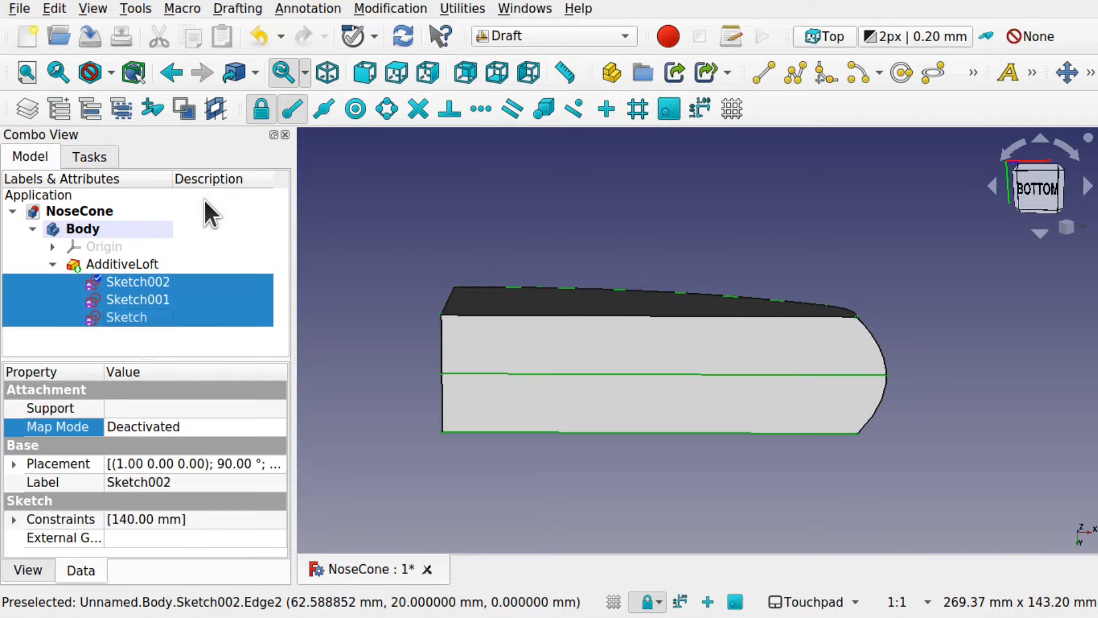
Examine the three side-profile sketches from underneath with the AdditiveLoft temporarily hidden.
click(128, 264)
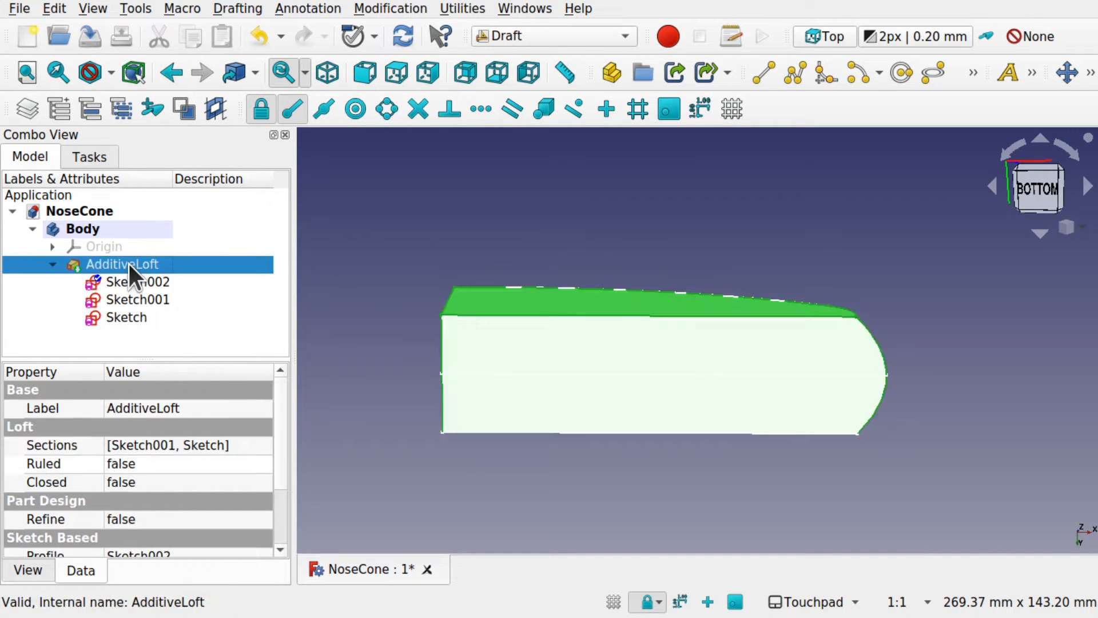
key(space)
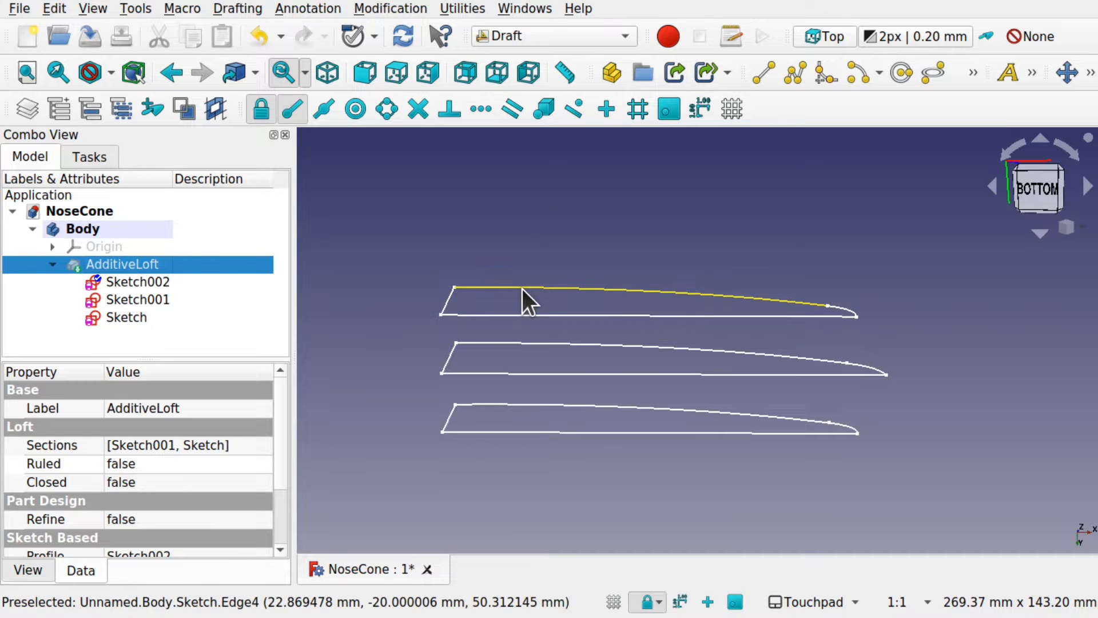
mouse_move(522, 290)
alt+mouse_down()
mouse_move(534, 235)
mouse_move(532, 270)
alt+mouse_up()
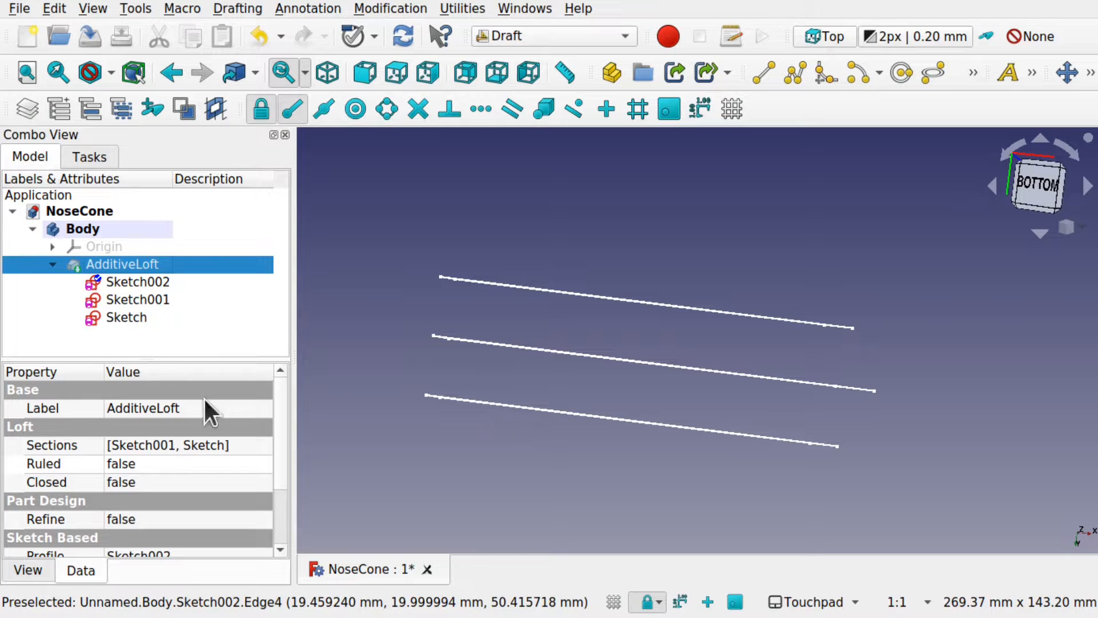
click(144, 278)
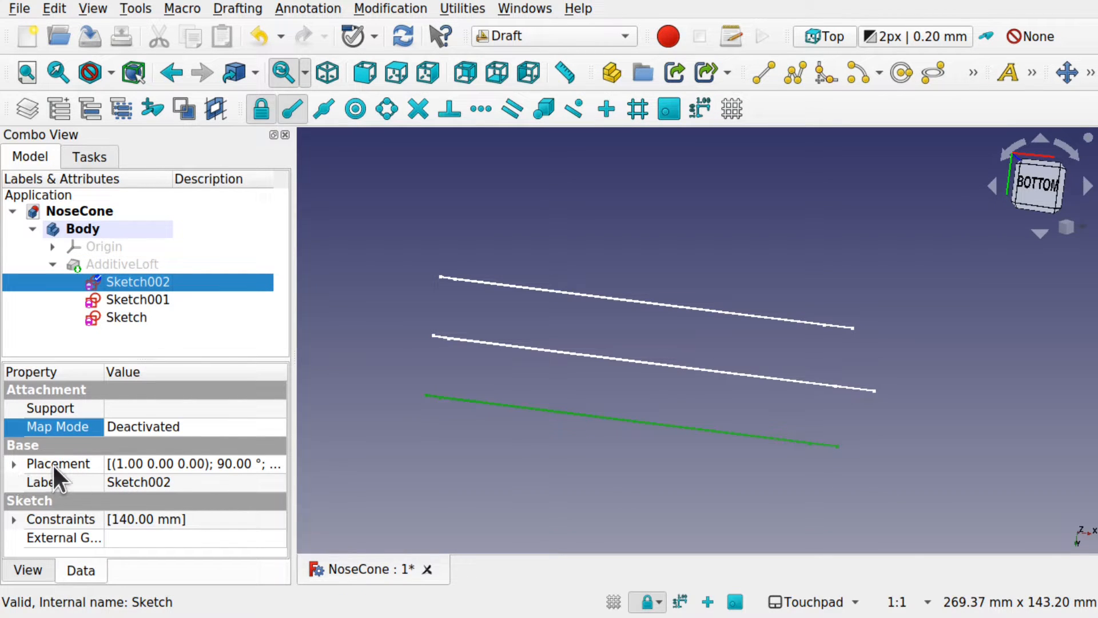
mouse_move(511, 285)
alt+mouse_down()
mouse_move(525, 279)
mouse_move(530, 335)
mouse_move(509, 294)
mouse_move(499, 302)
alt+mouse_up()
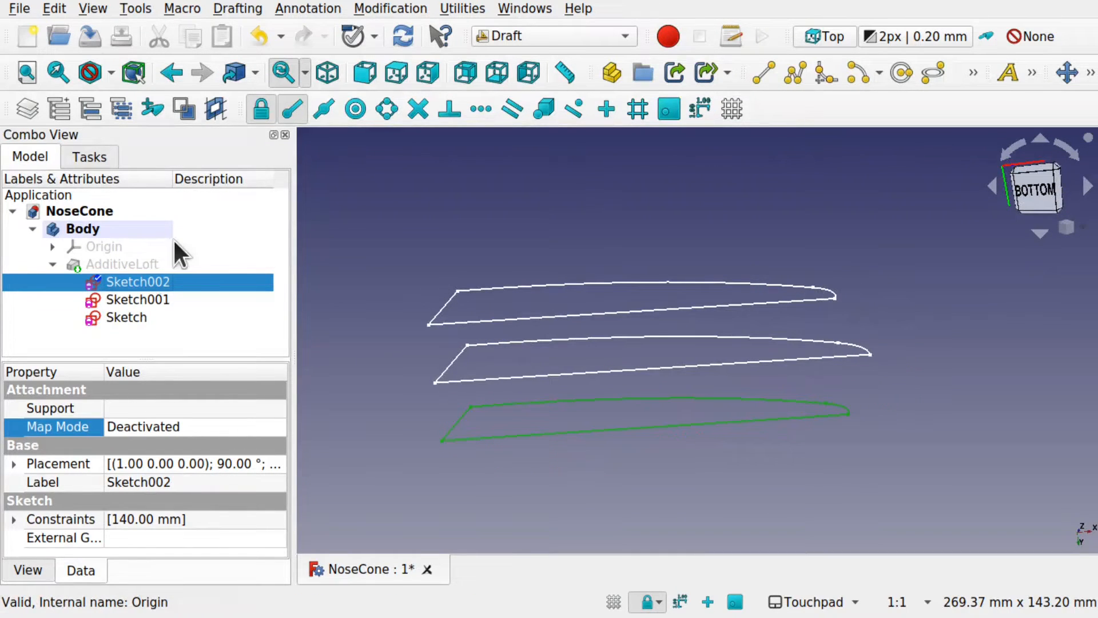
click(149, 263)
key(space)
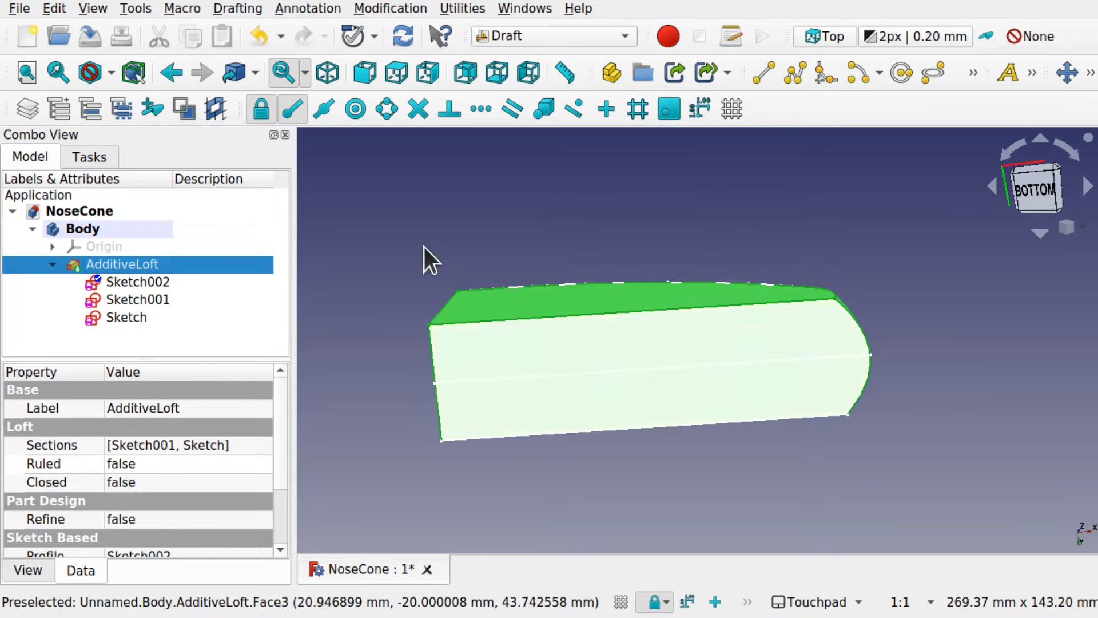
click(384, 253)
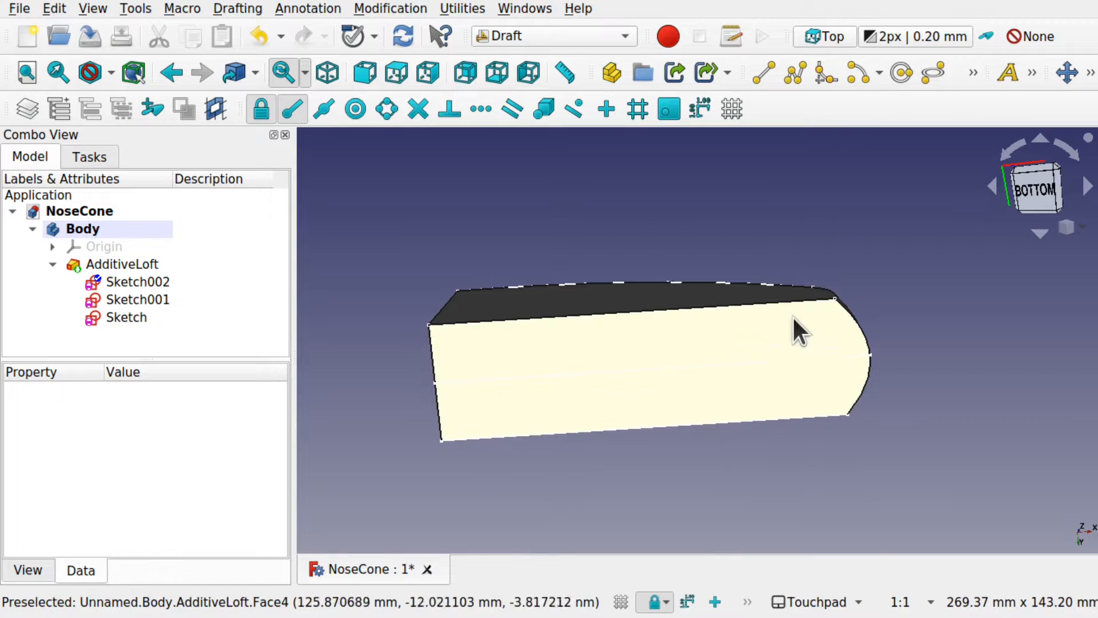
Review the Draft snap options and turn on the Draft grid.
click(747, 334)
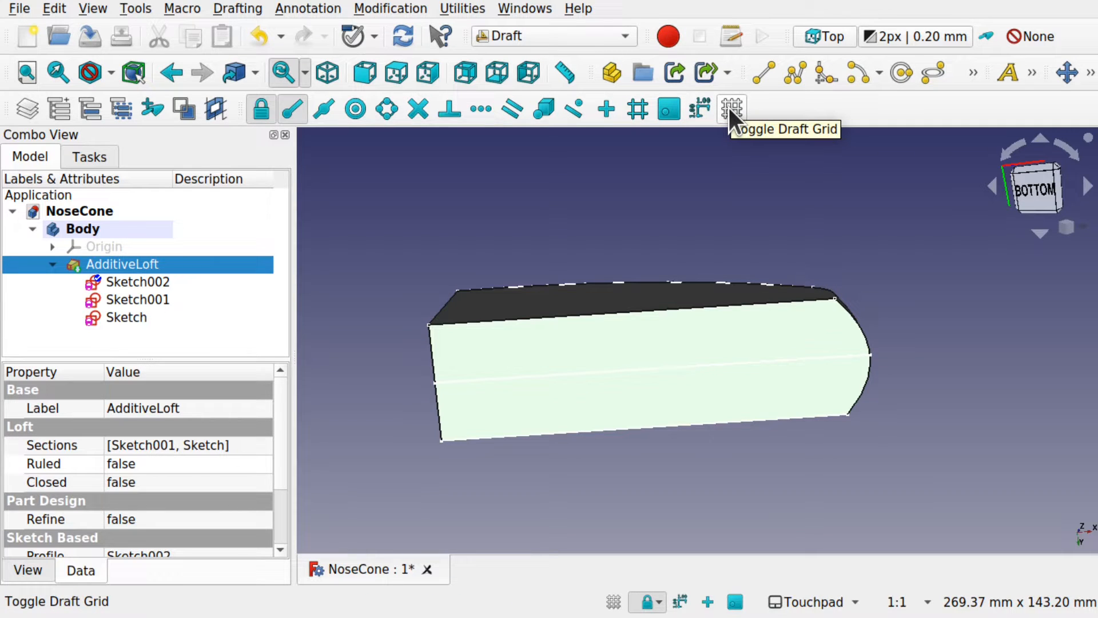
drag(245, 107, 1039, 109)
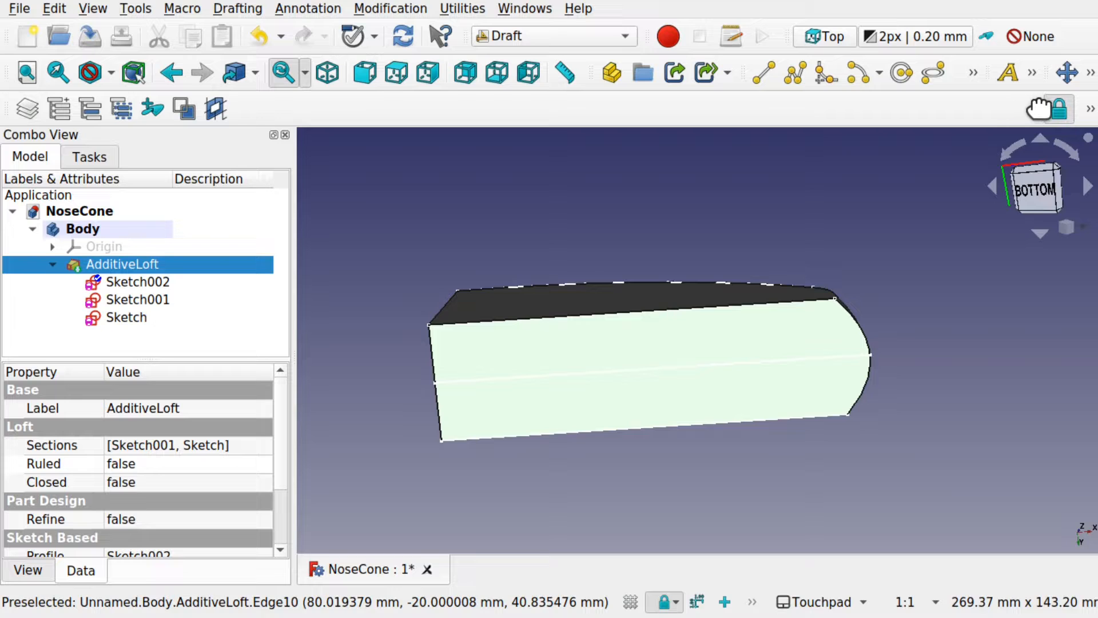
click(1090, 109)
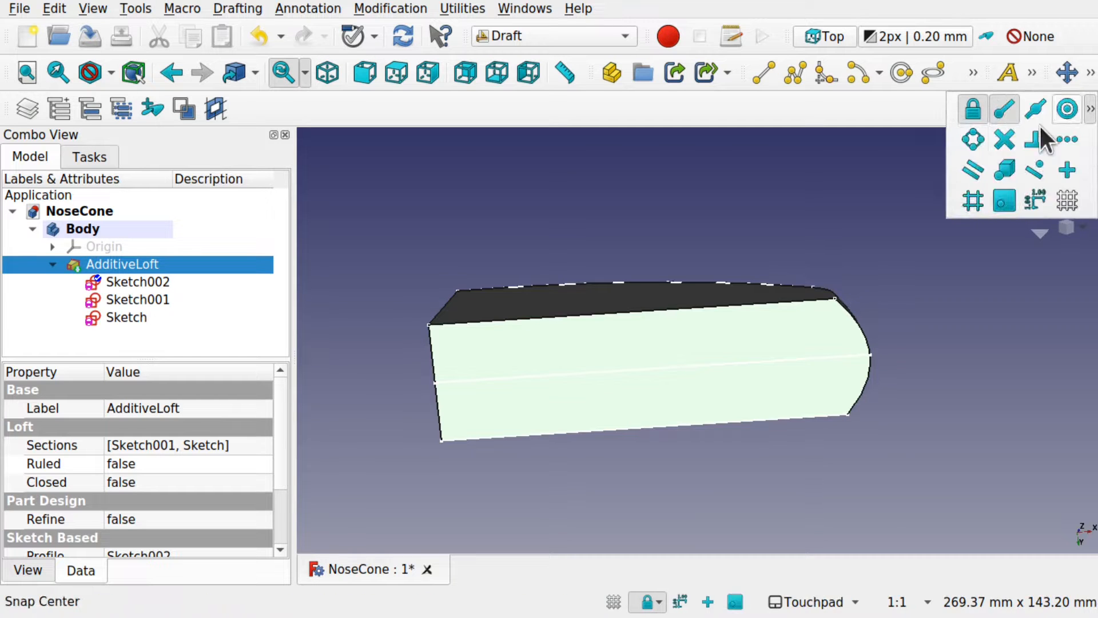
click(1090, 108)
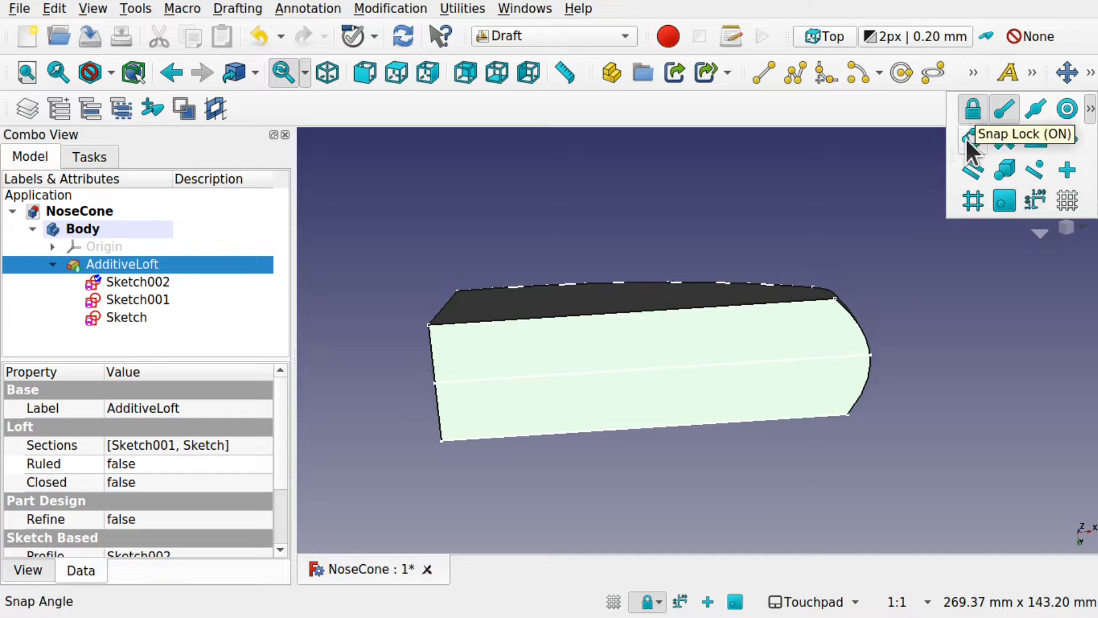
click(1090, 110)
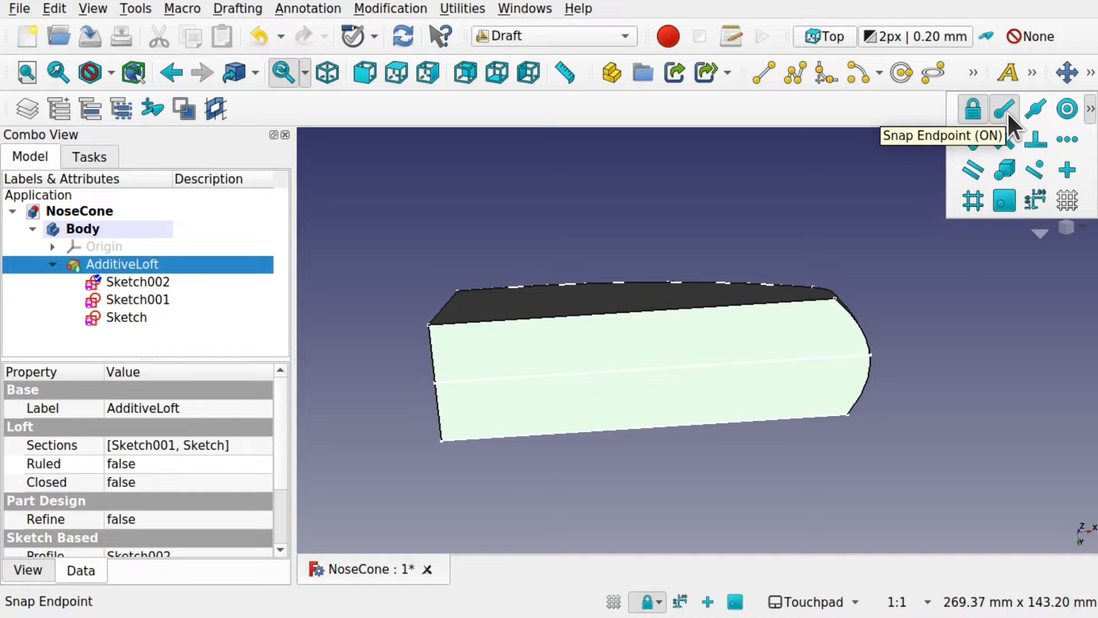
click(1070, 194)
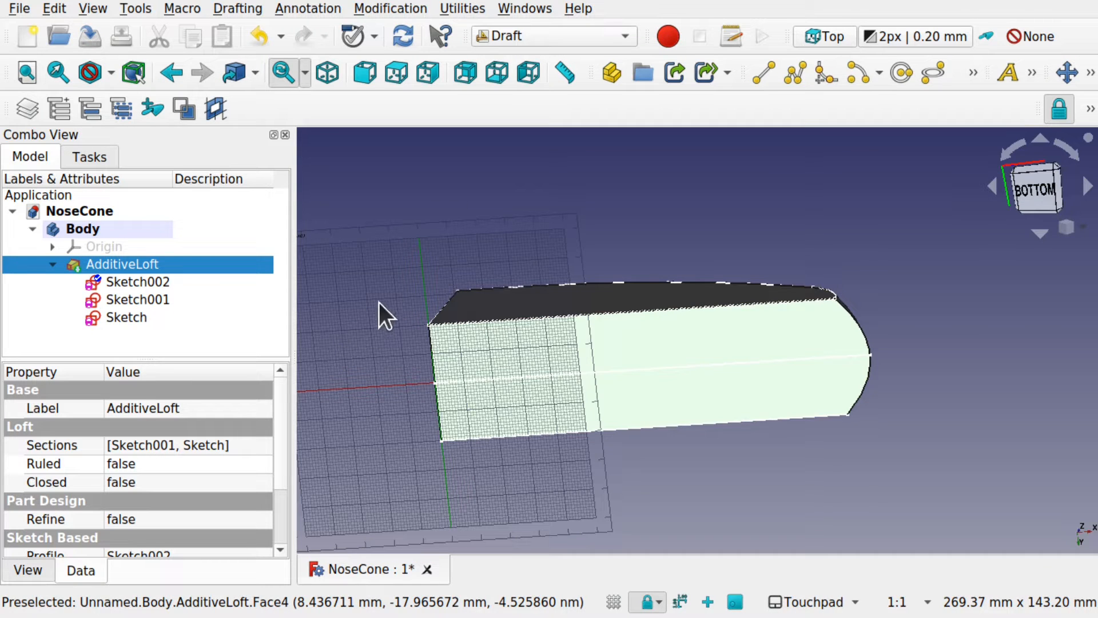
Align the Draft working plane with the flat underside face of the loft.
click(623, 220)
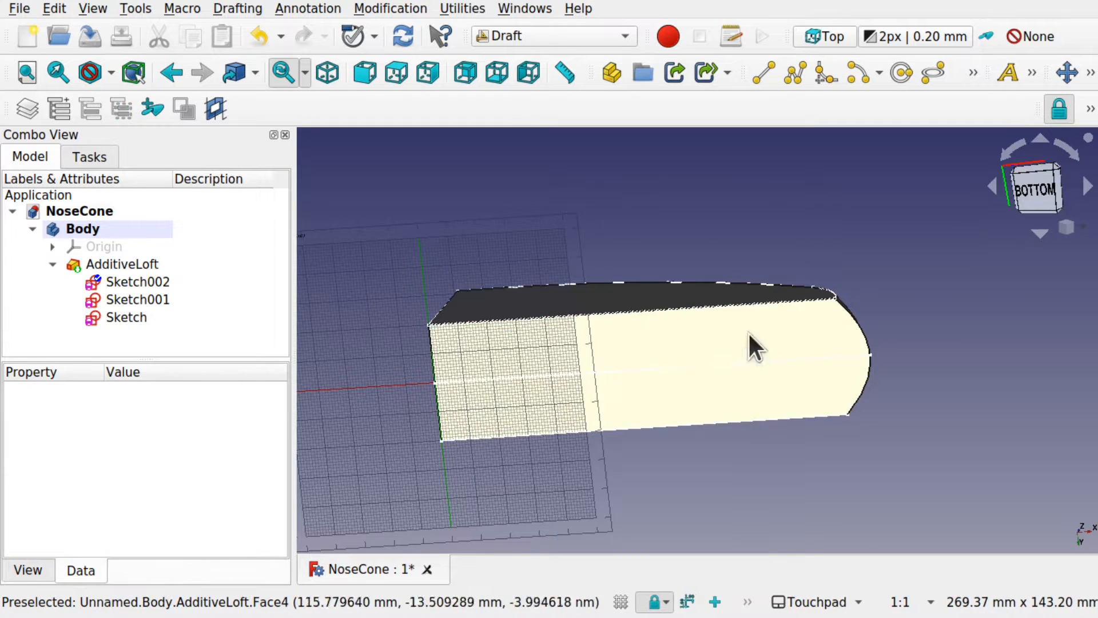
click(731, 351)
click(463, 9)
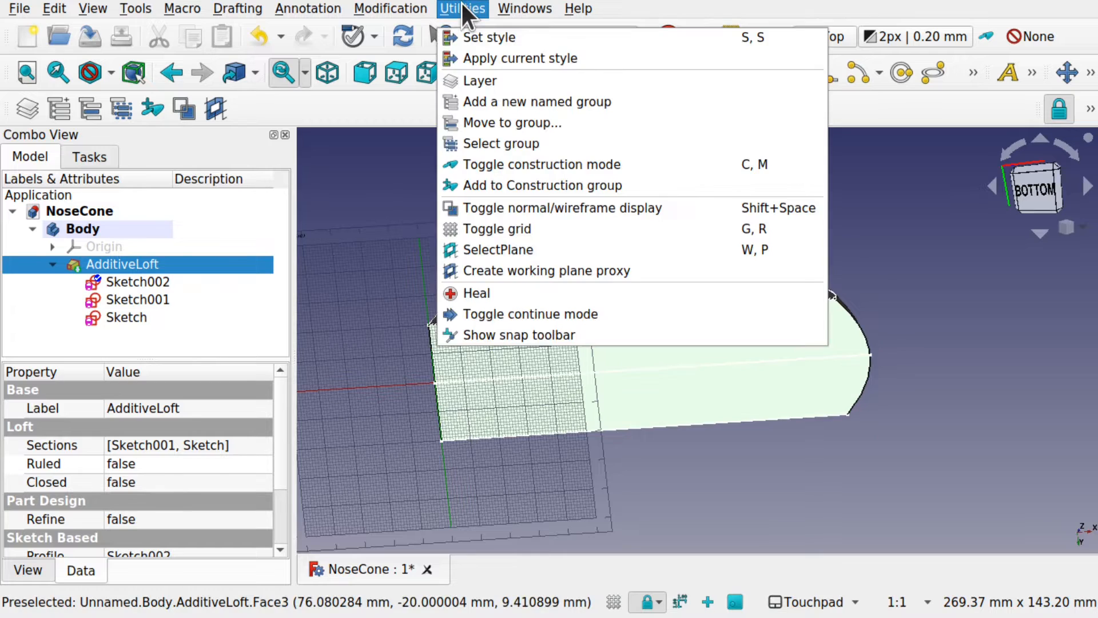
click(548, 247)
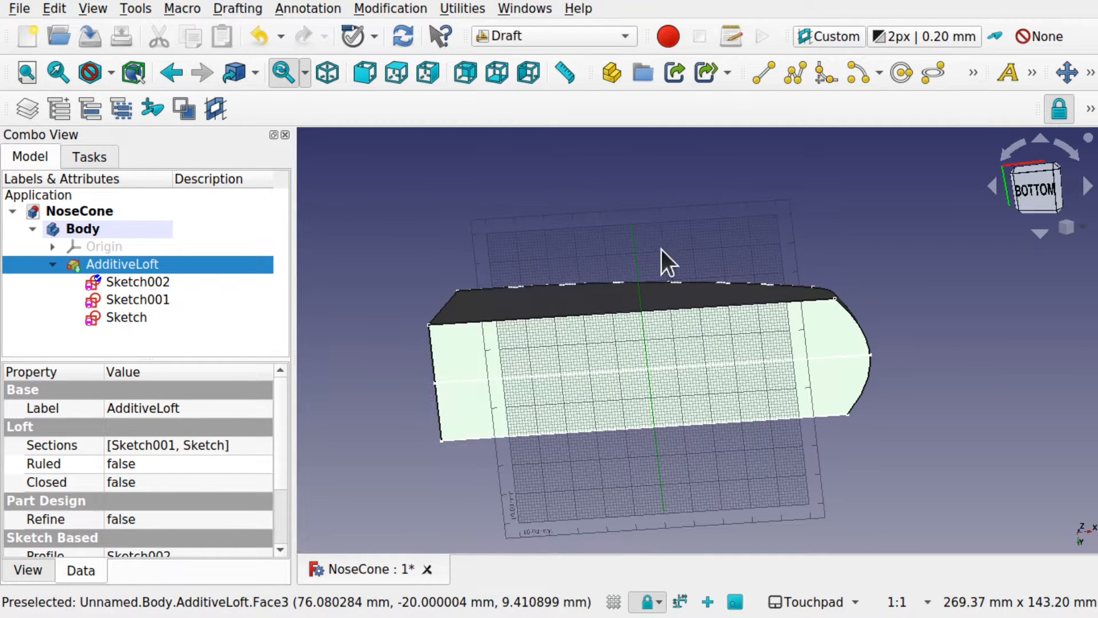
Look squarely at the underside and hide the AdditiveLoft so only its profile sketches remain.
shift+drag(710, 265, 740, 241)
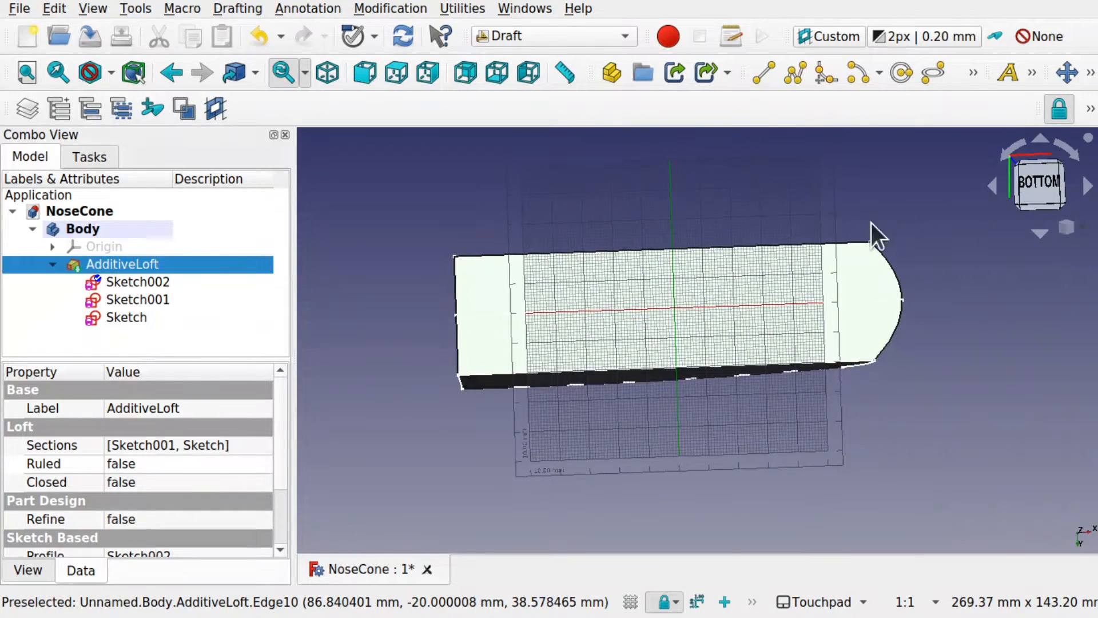
click(1028, 189)
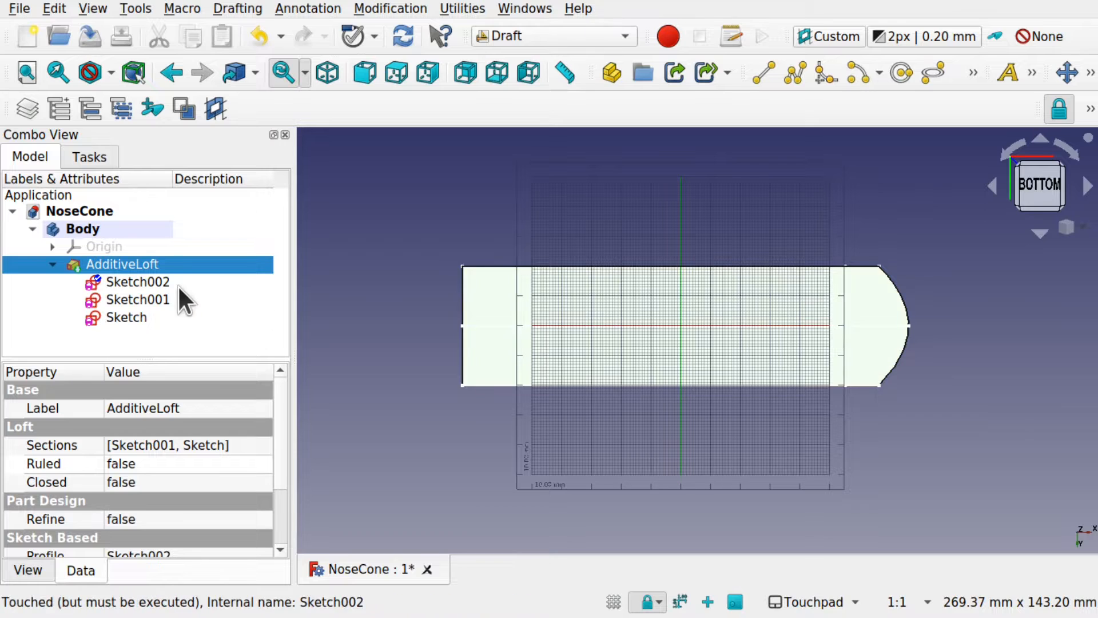
key(space)
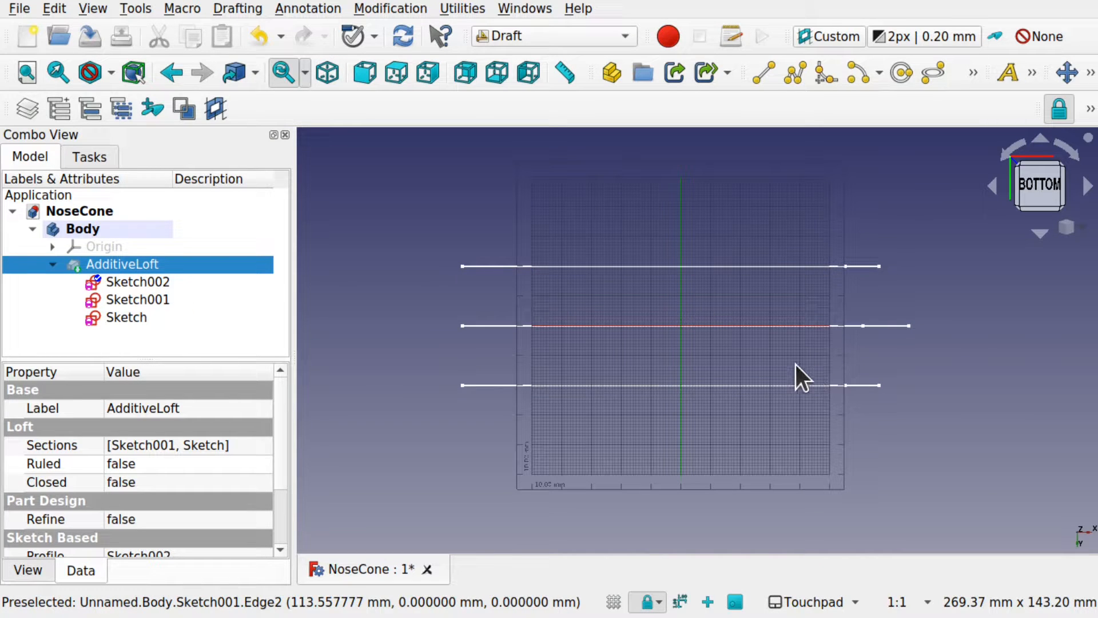
Rotate Sketch002 by 4° in the underside plane about its rear end point, swinging its front end towards the centre profile.
click(157, 282)
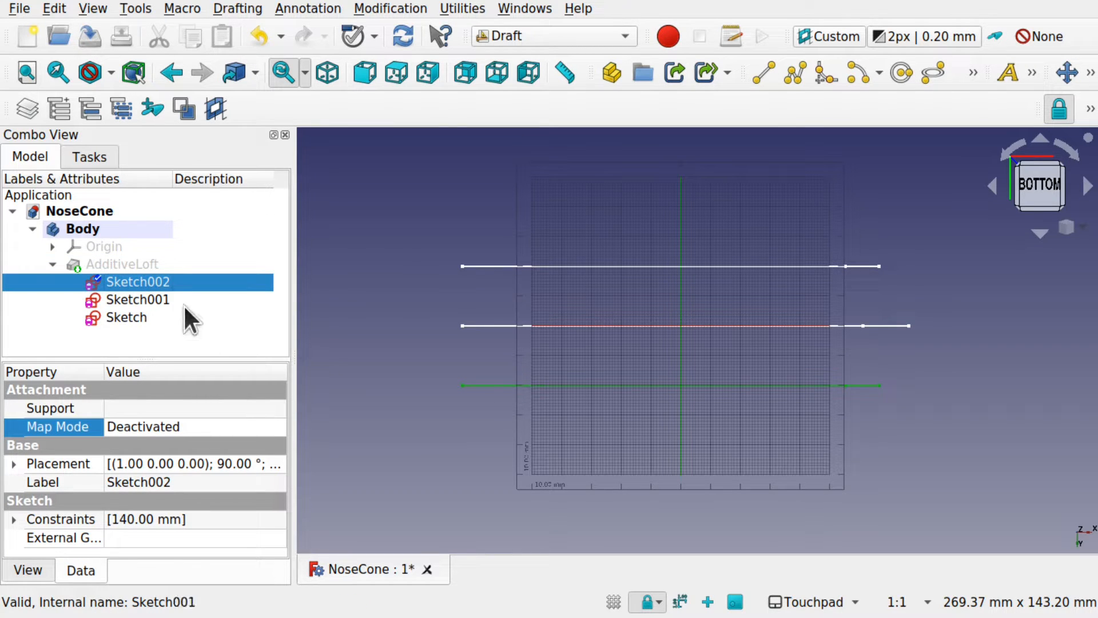
click(397, 9)
click(396, 57)
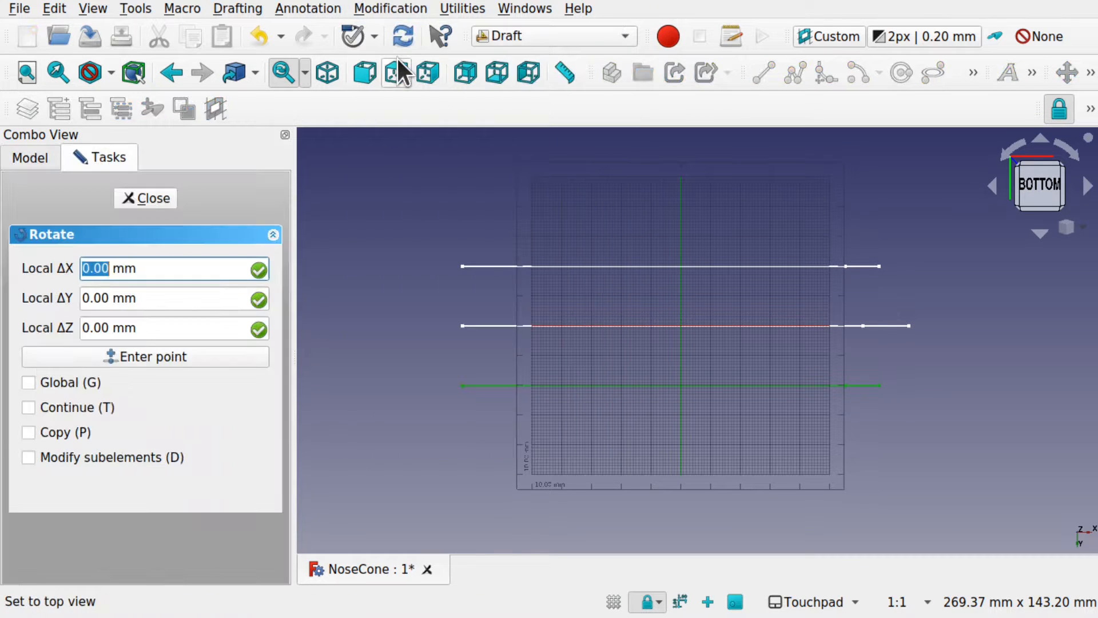
click(461, 386)
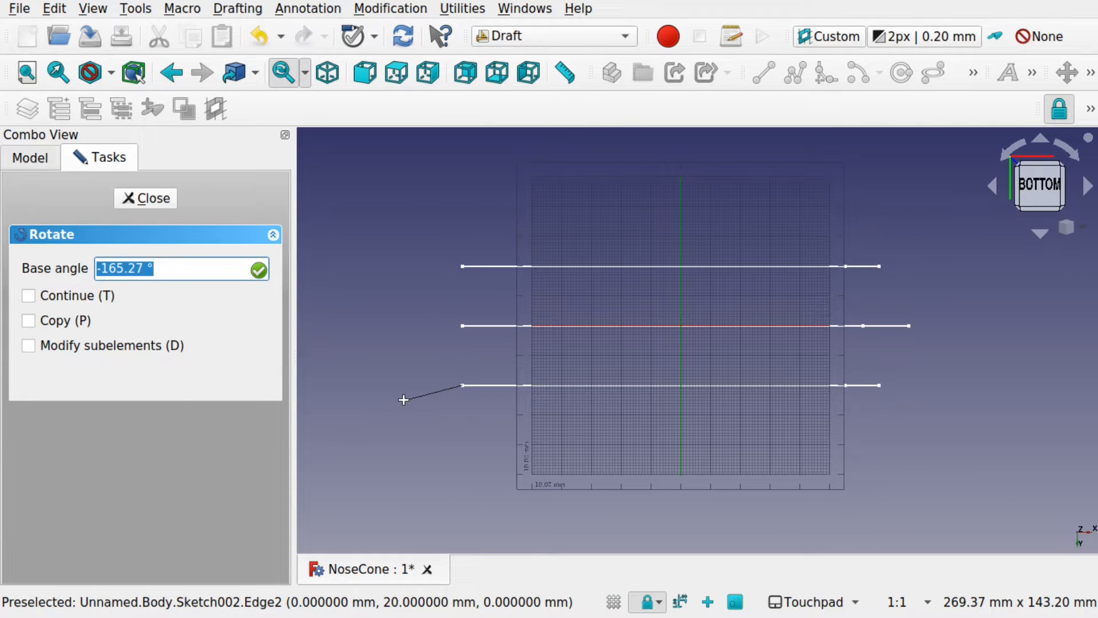
click(462, 387)
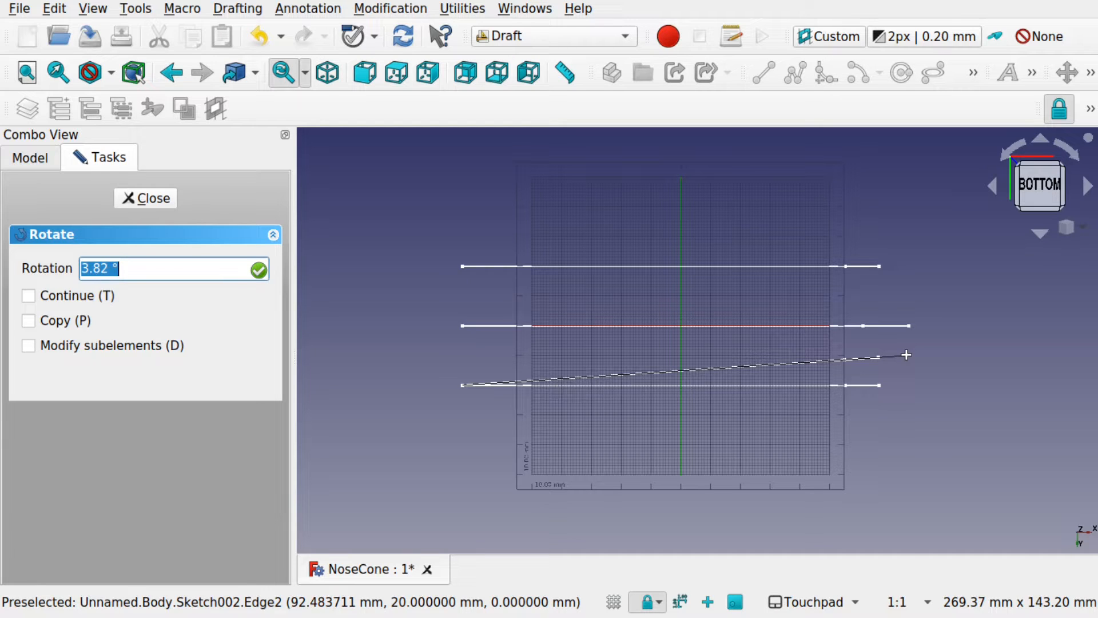
text(4)
key(Return)
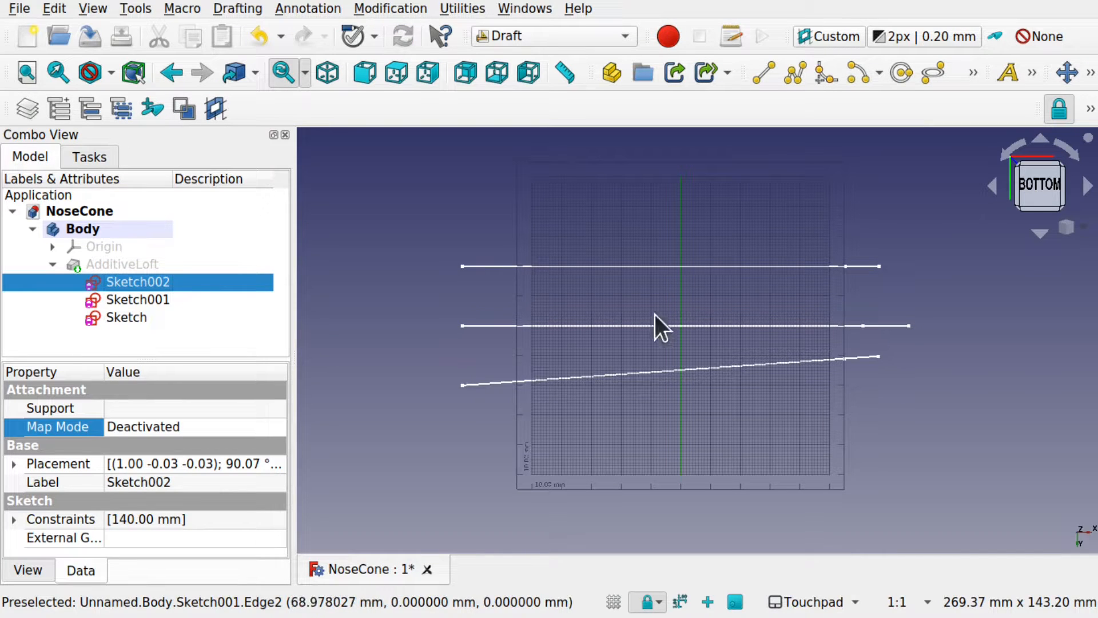
Rotate Sketch by 360-4 degrees about its rear end point, swinging its front end towards the centre profile.
click(119, 318)
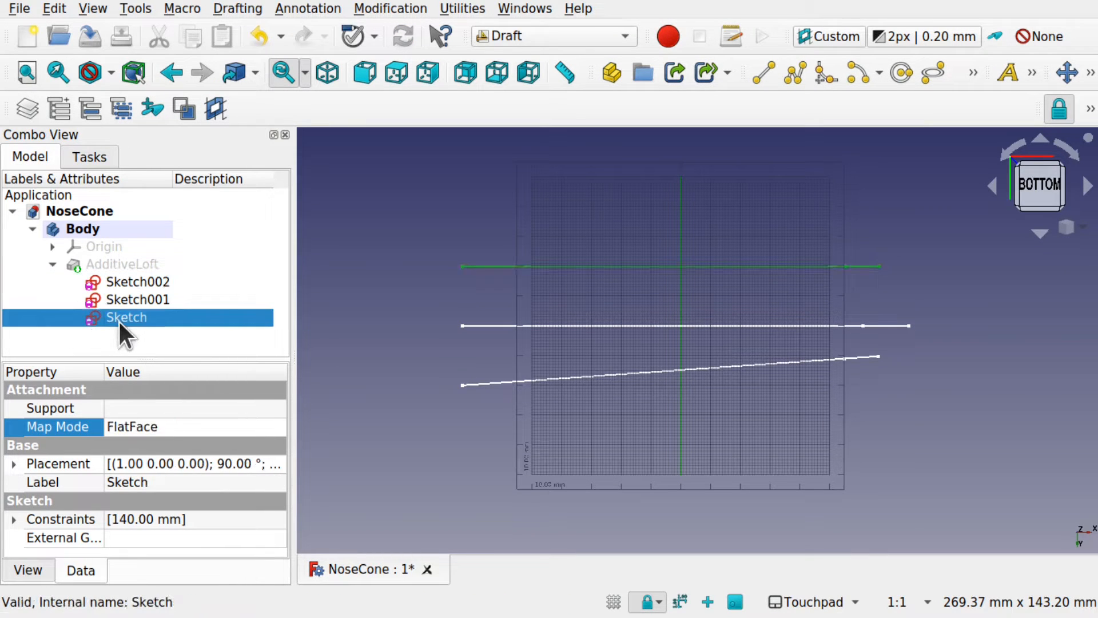
click(401, 7)
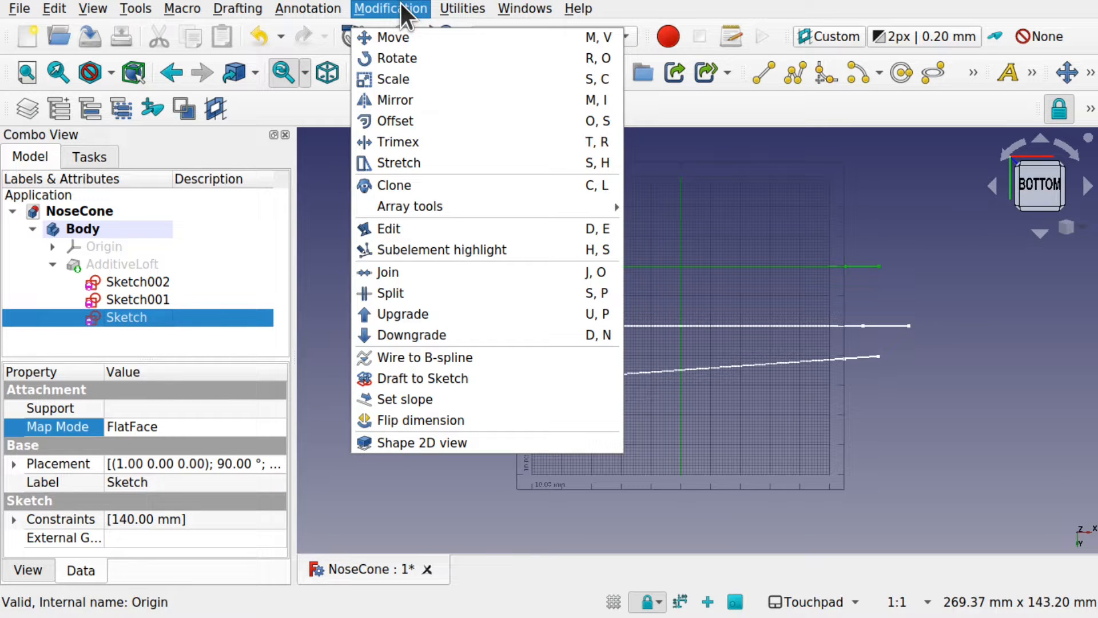
click(393, 57)
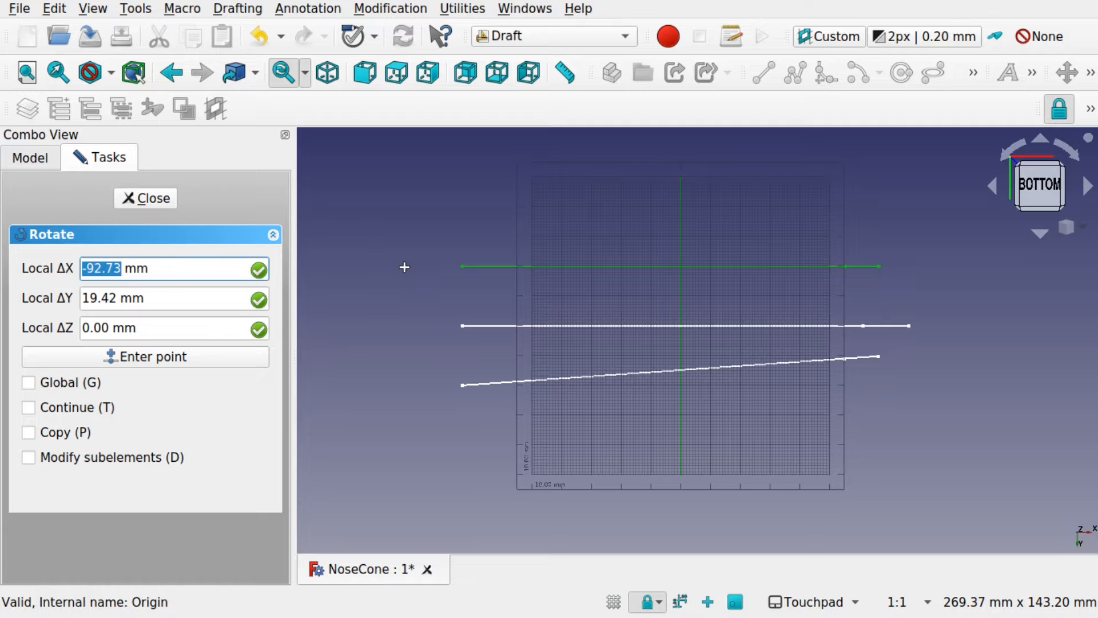
click(461, 267)
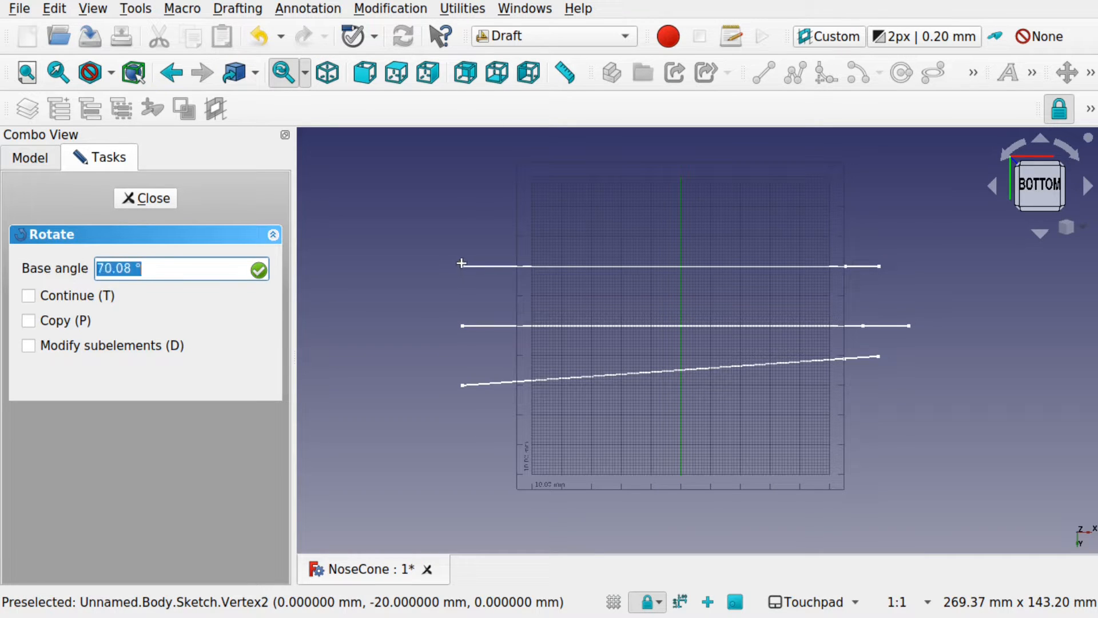
click(460, 265)
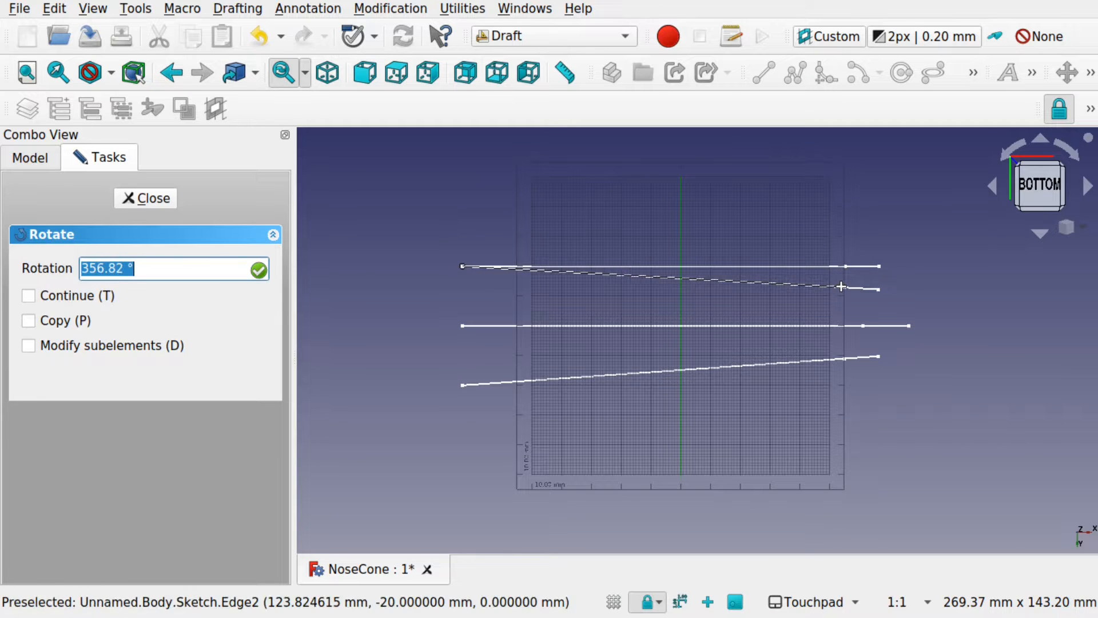
text(3)
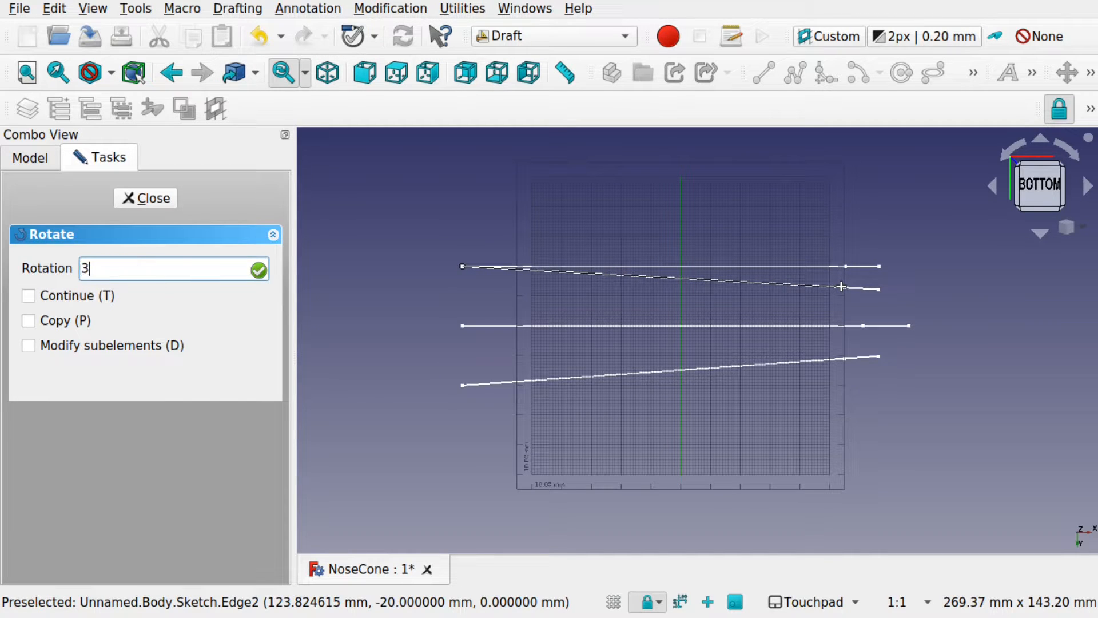
text(60-4)
key(Return)
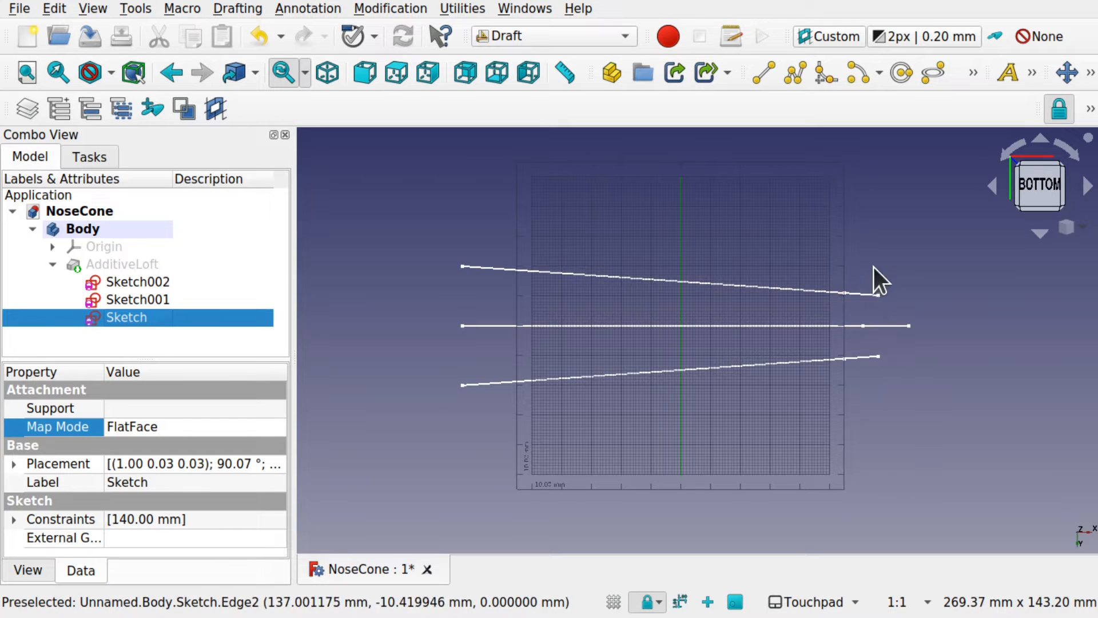
Show the AdditiveLoft again and orbit around the tapered body to its flat rear face.
click(127, 262)
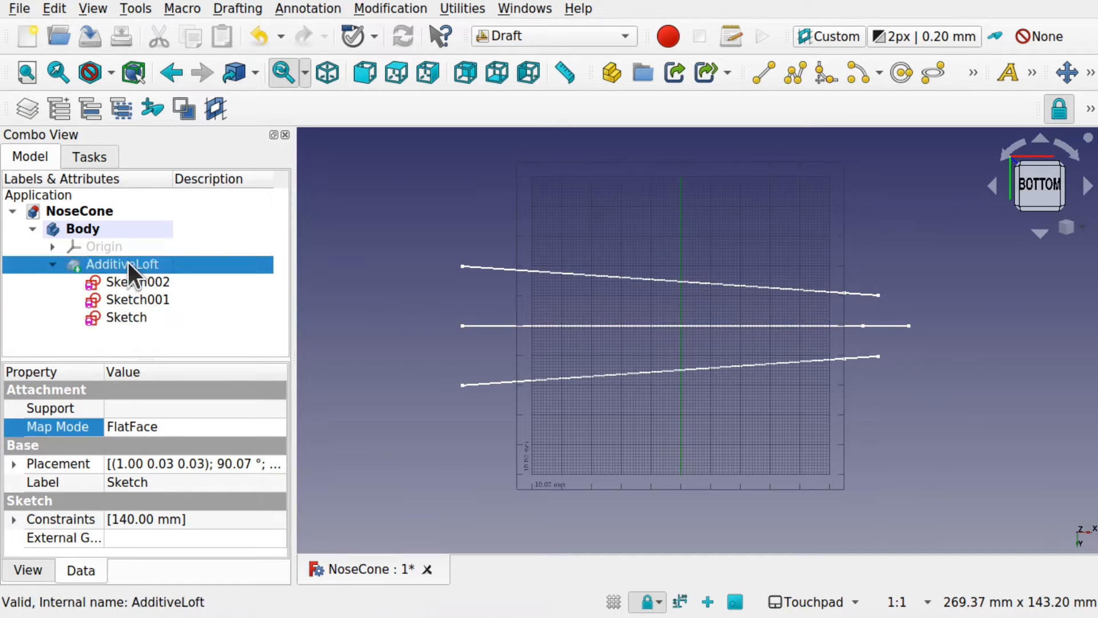
key(space)
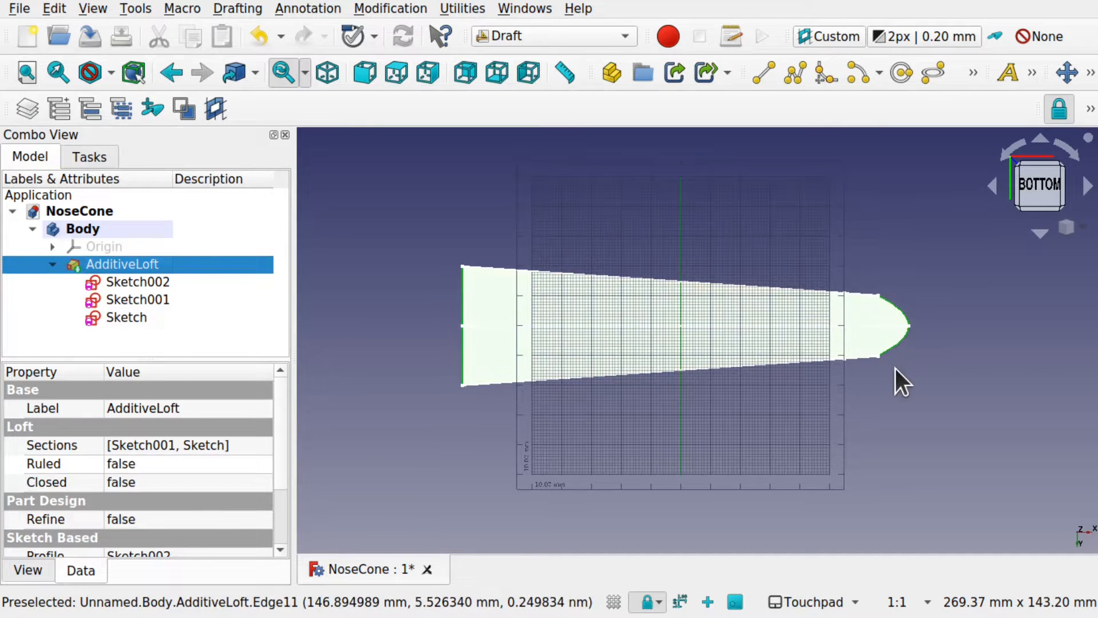
alt+drag(715, 279, 830, 403)
alt+drag(616, 338, 785, 358)
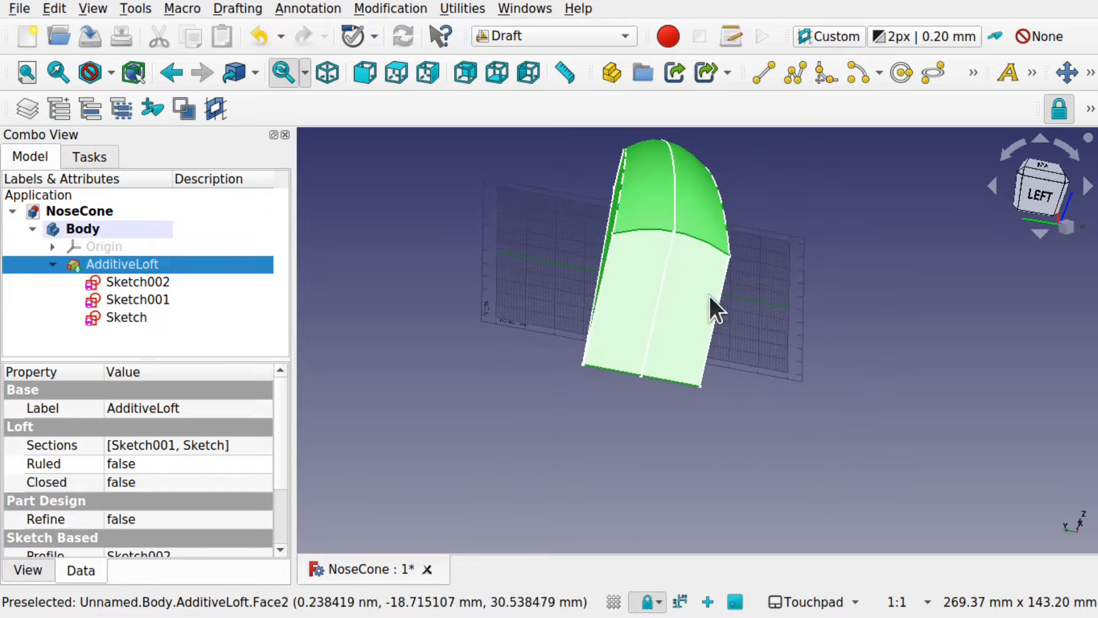
alt+drag(725, 260, 609, 233)
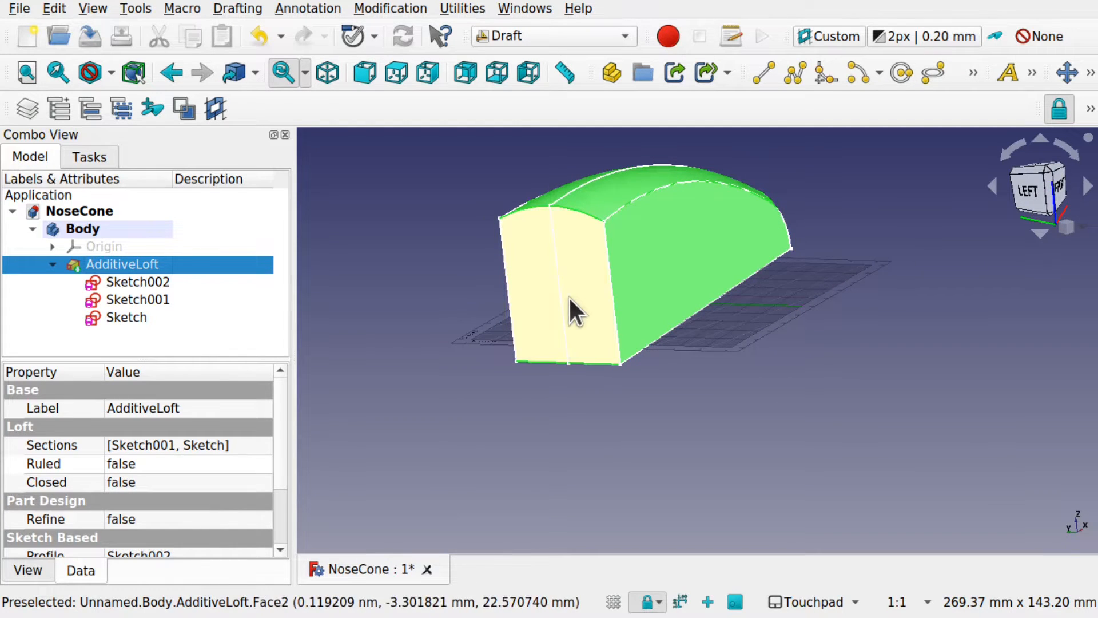
Try to set the Draft working plane with the whole Body selected.
click(579, 256)
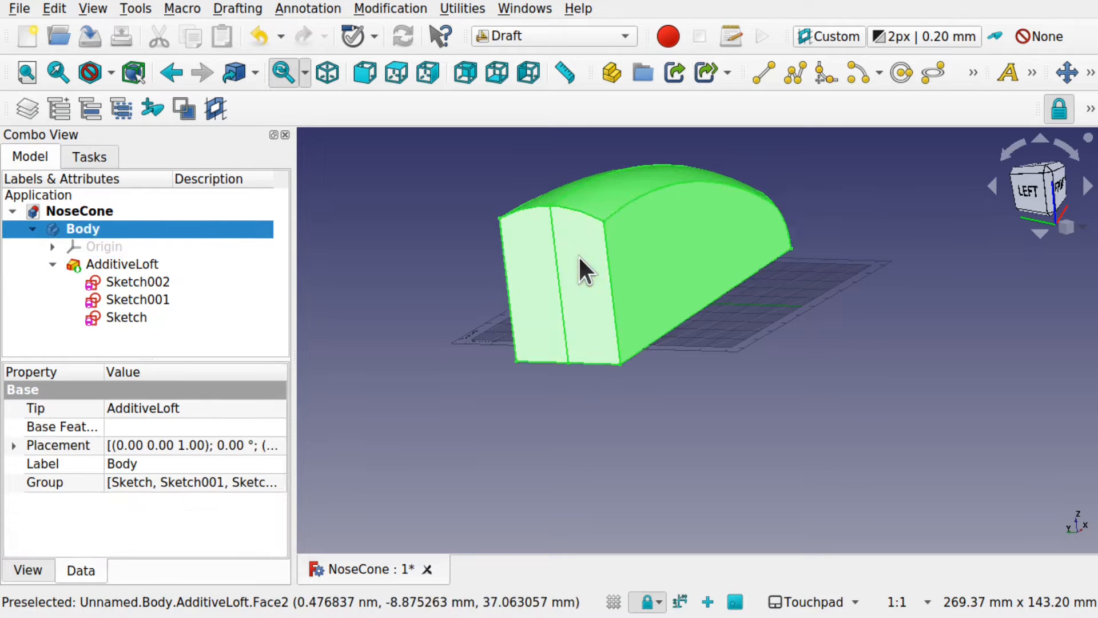
click(468, 8)
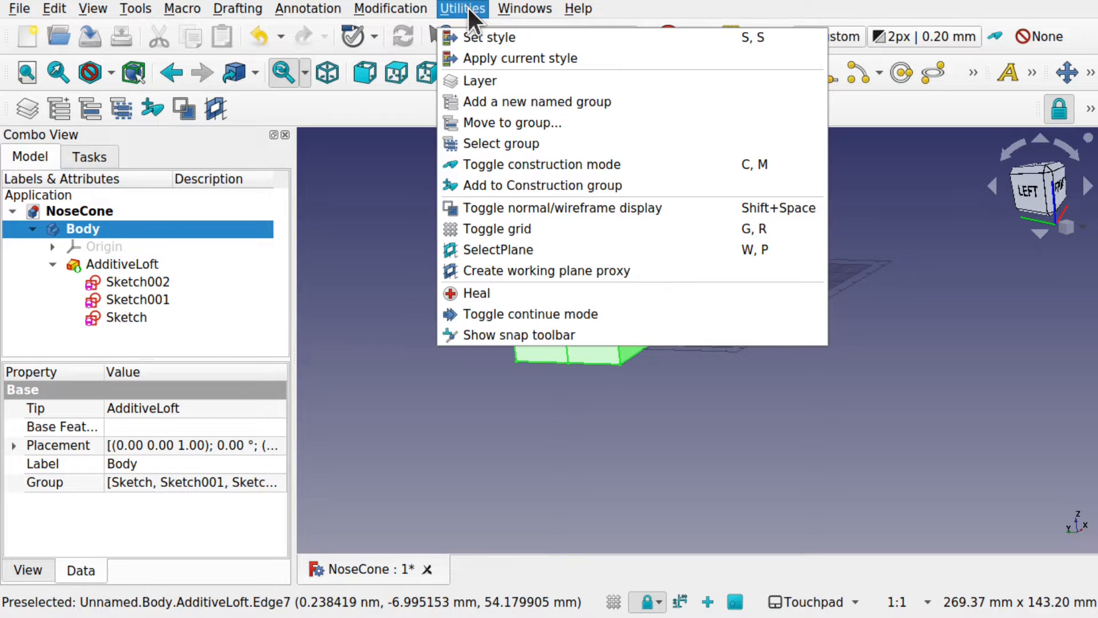
click(530, 249)
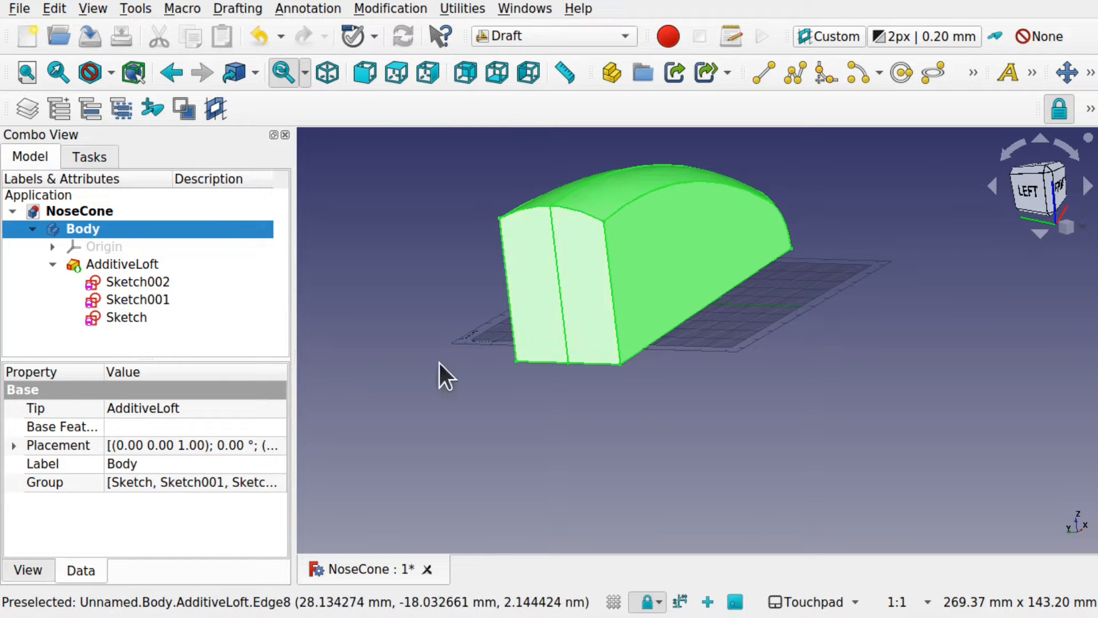
Align the Draft working plane with only the loft's flat rear face selected.
click(623, 418)
click(588, 303)
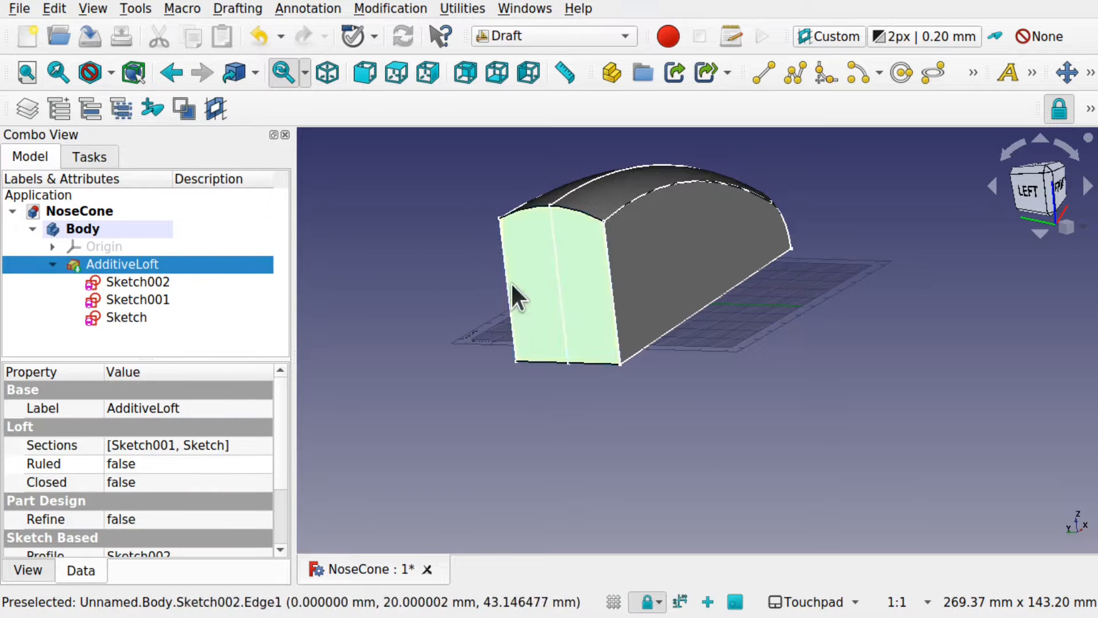
click(459, 8)
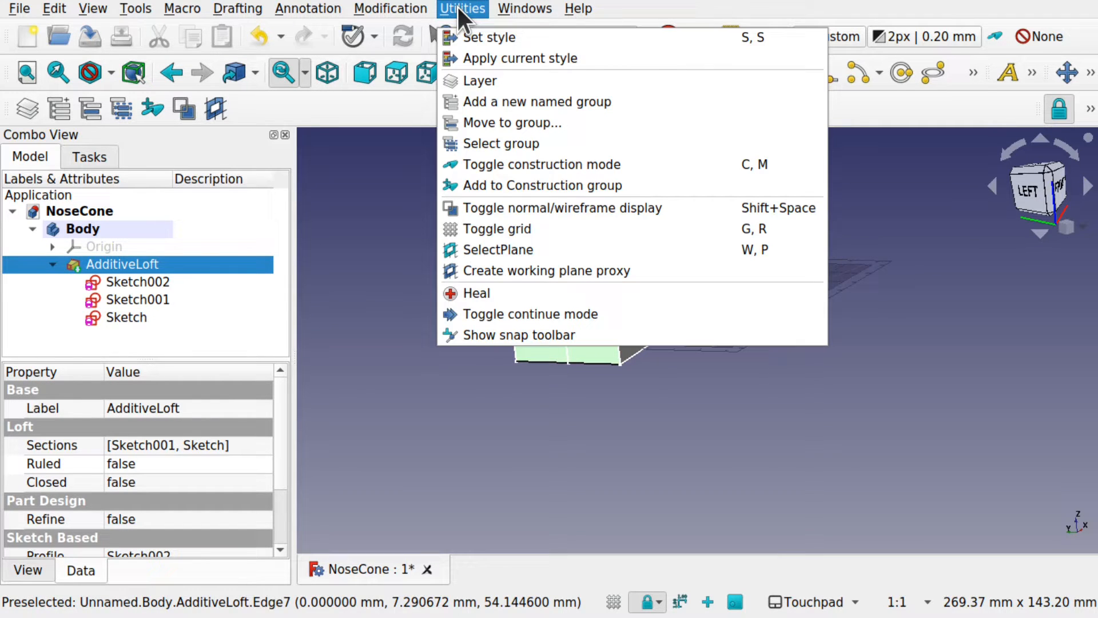
click(533, 254)
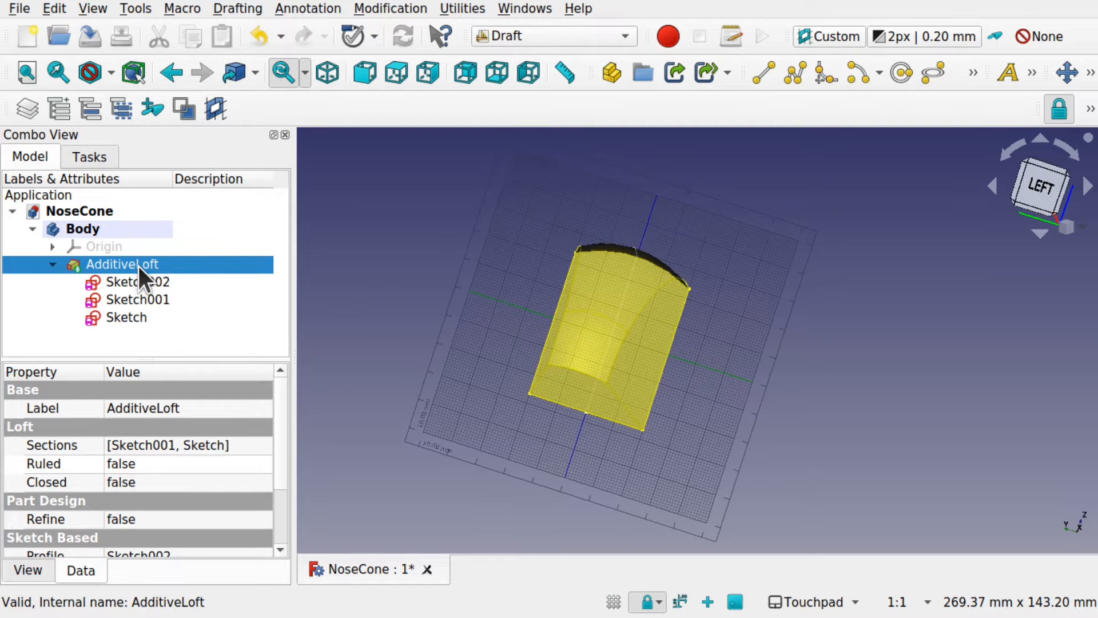
Hide the AdditiveLoft and look squarely at its three profile sketches from the rear.
key(space)
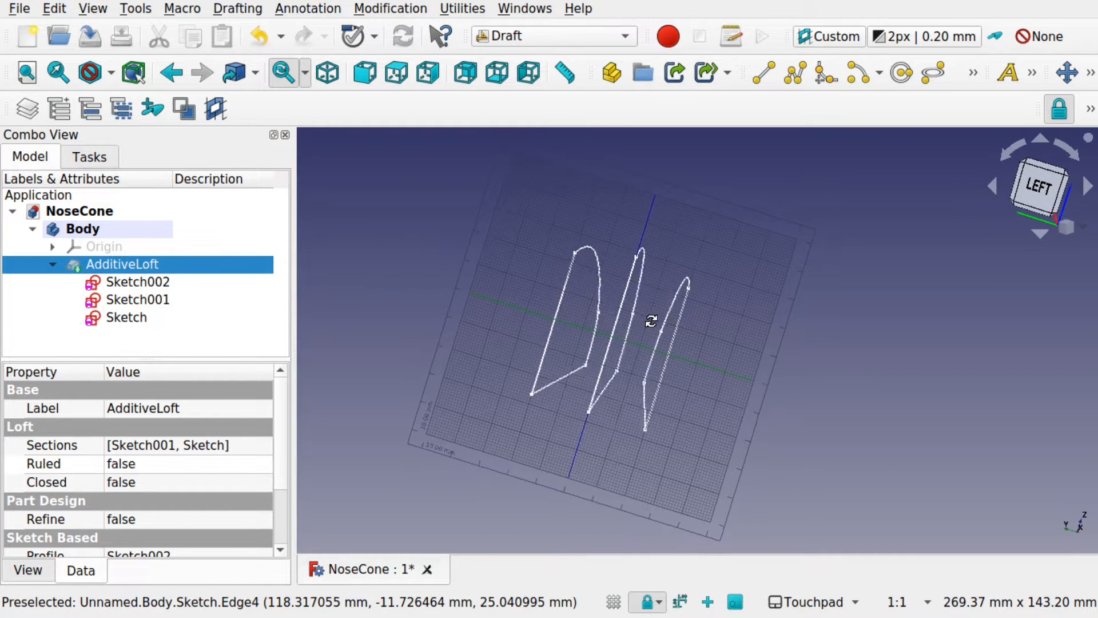
click(1039, 184)
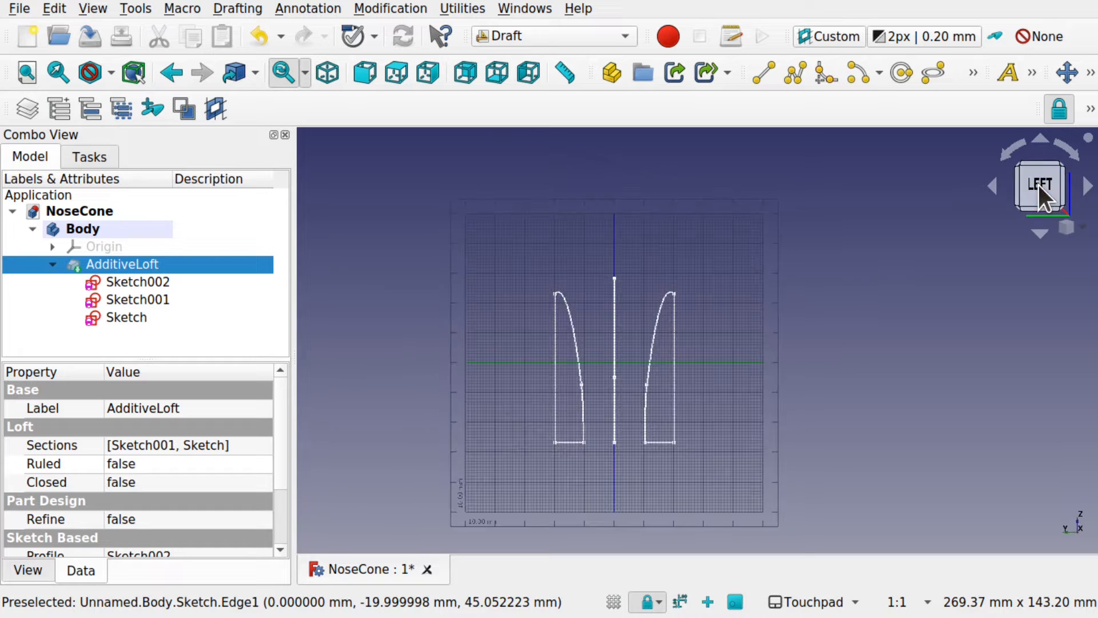
scroll(610, 410, up, 3)
shift+drag(610, 409, 612, 410)
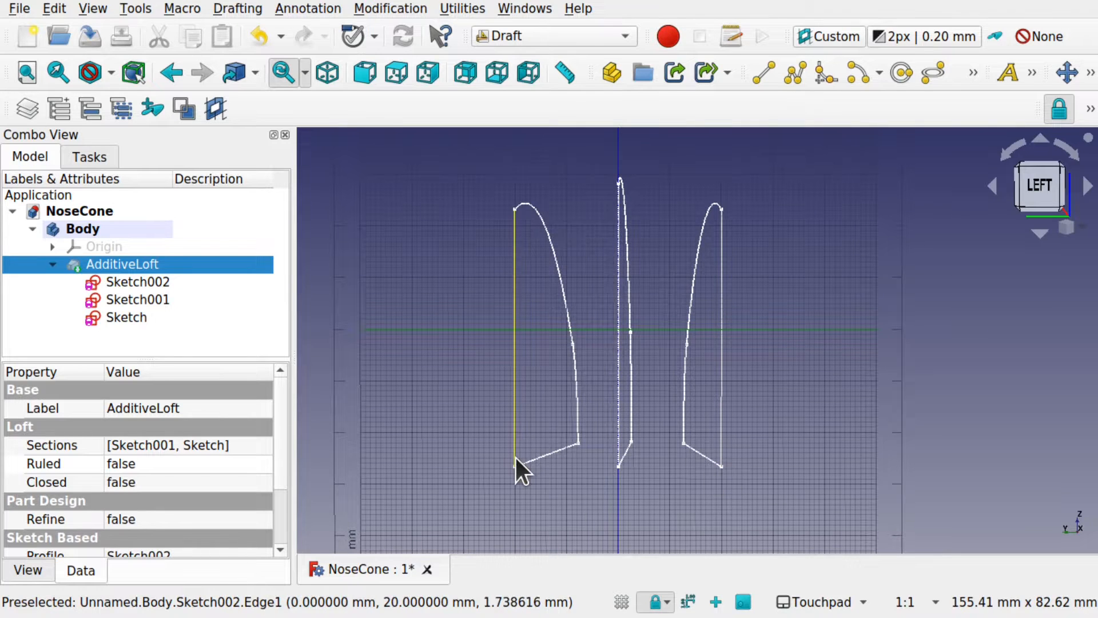
click(1045, 187)
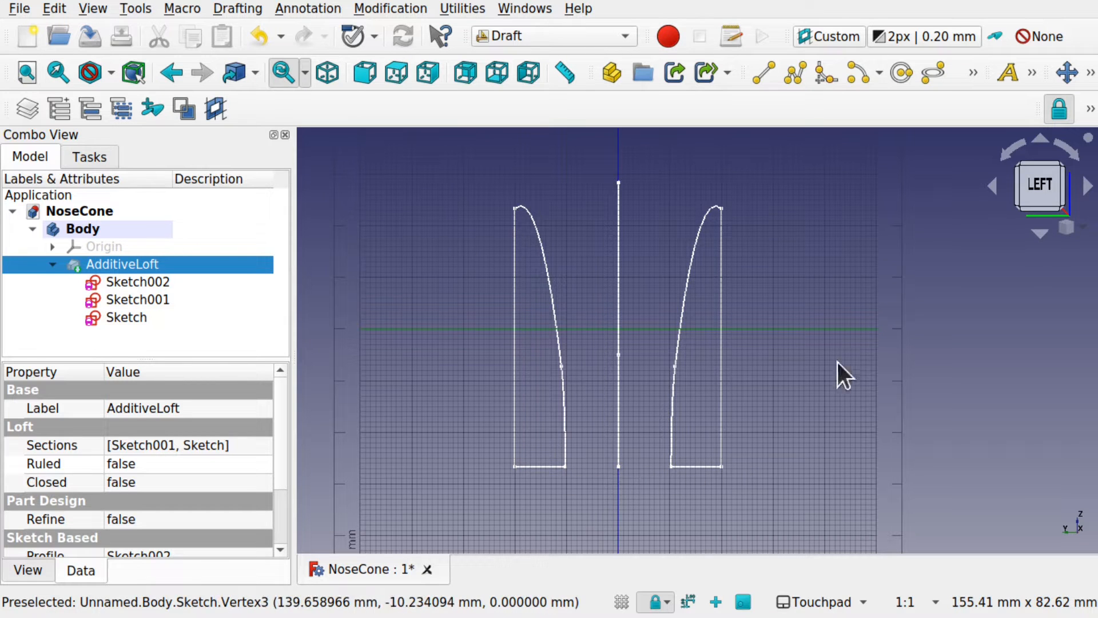
Rotate Sketch002 by 10° in the rear plane about its lower outer corner, tilting its top outward.
click(135, 280)
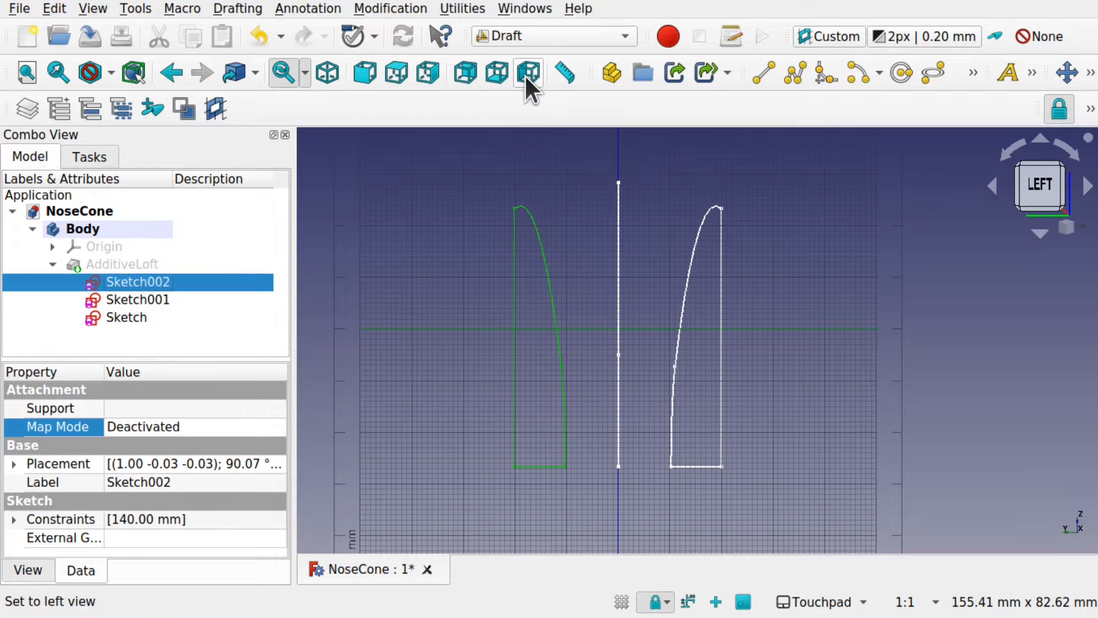
click(421, 8)
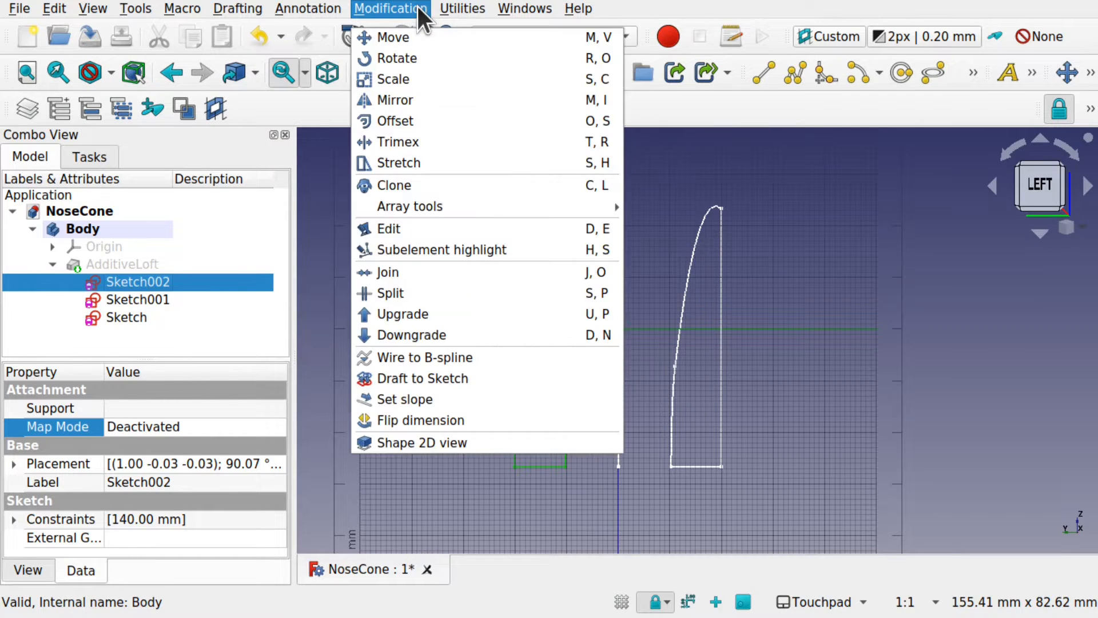
click(404, 53)
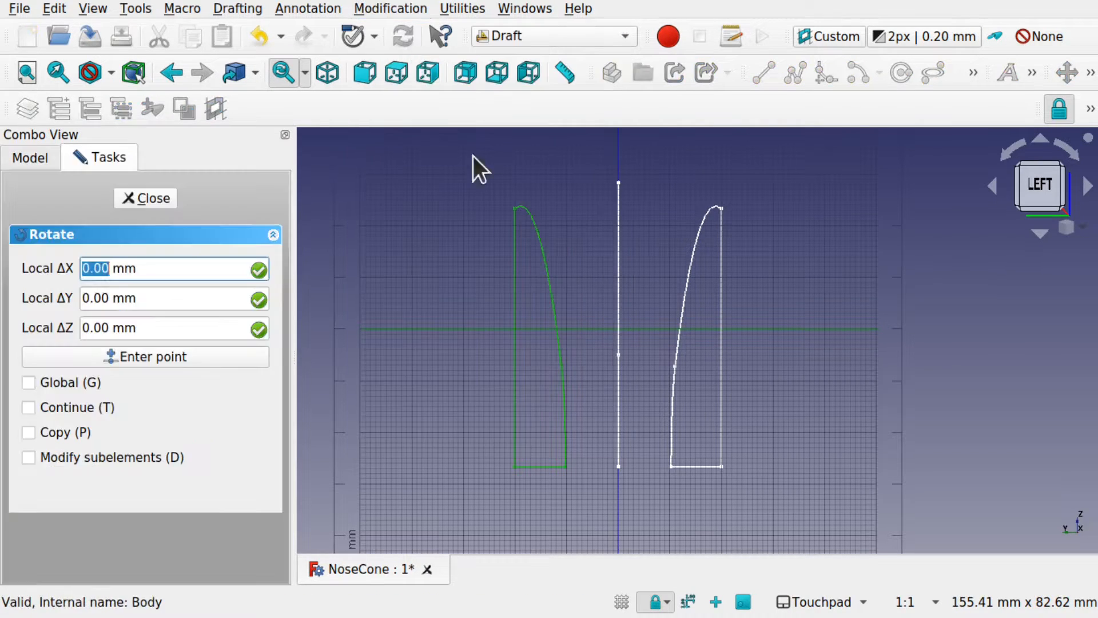
click(515, 464)
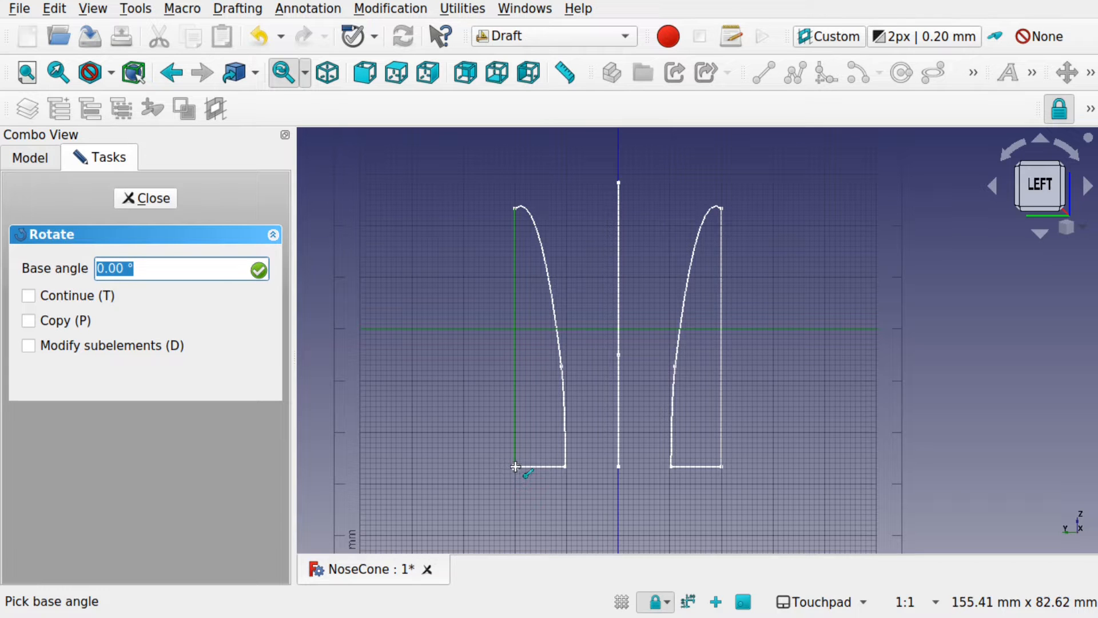
click(515, 466)
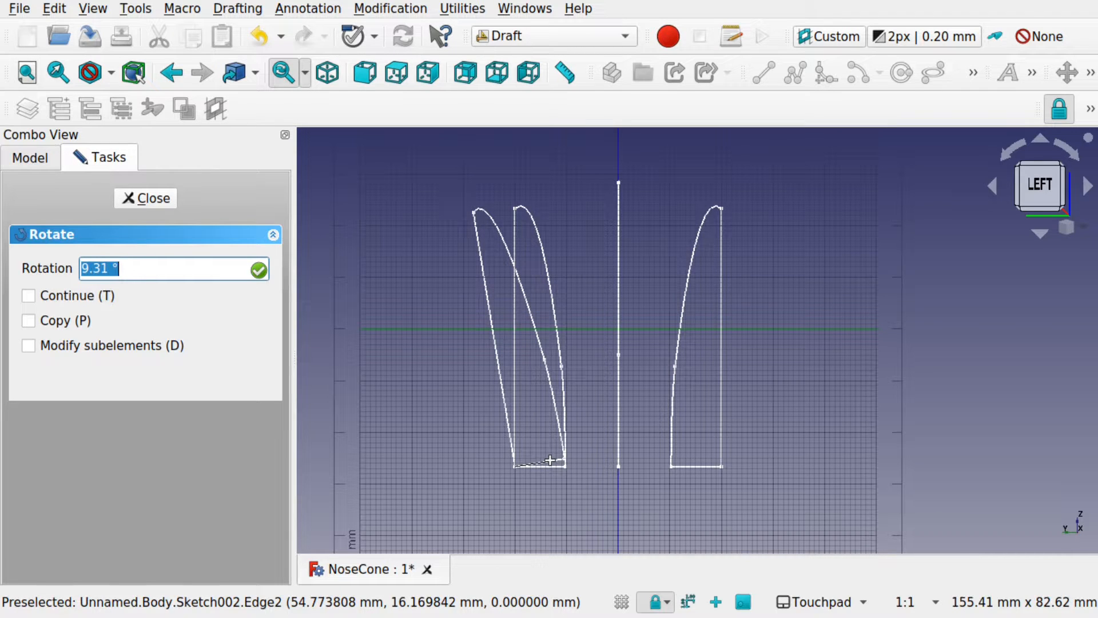
text(10)
key(Return)
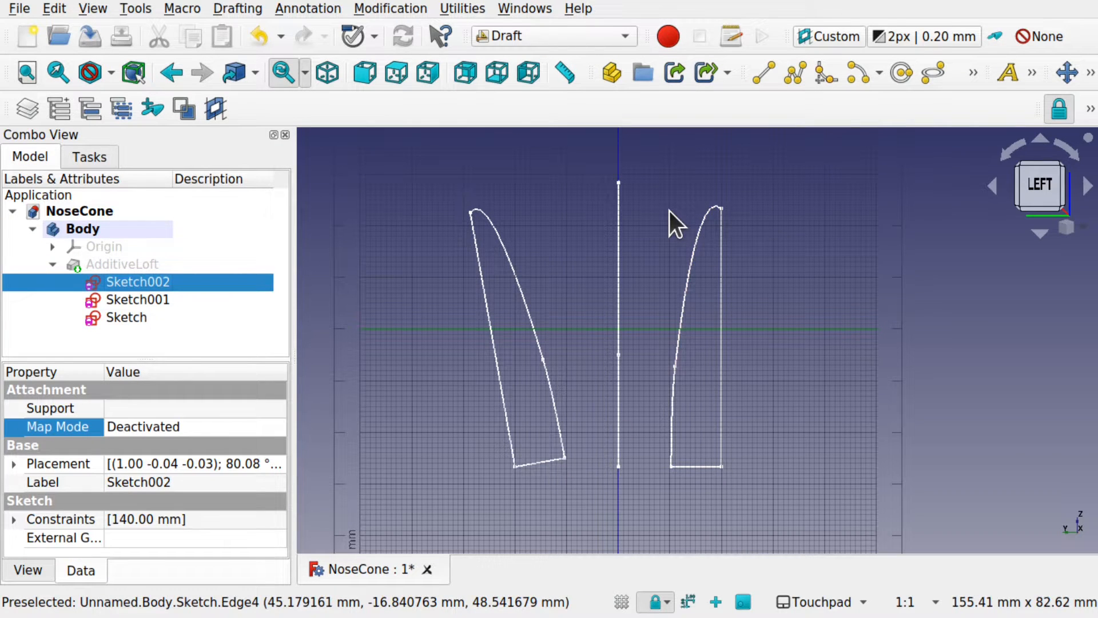
Rotate the profile named Sketch by 350° in the rear plane about its lower outer corner, tilting its top outward.
click(111, 315)
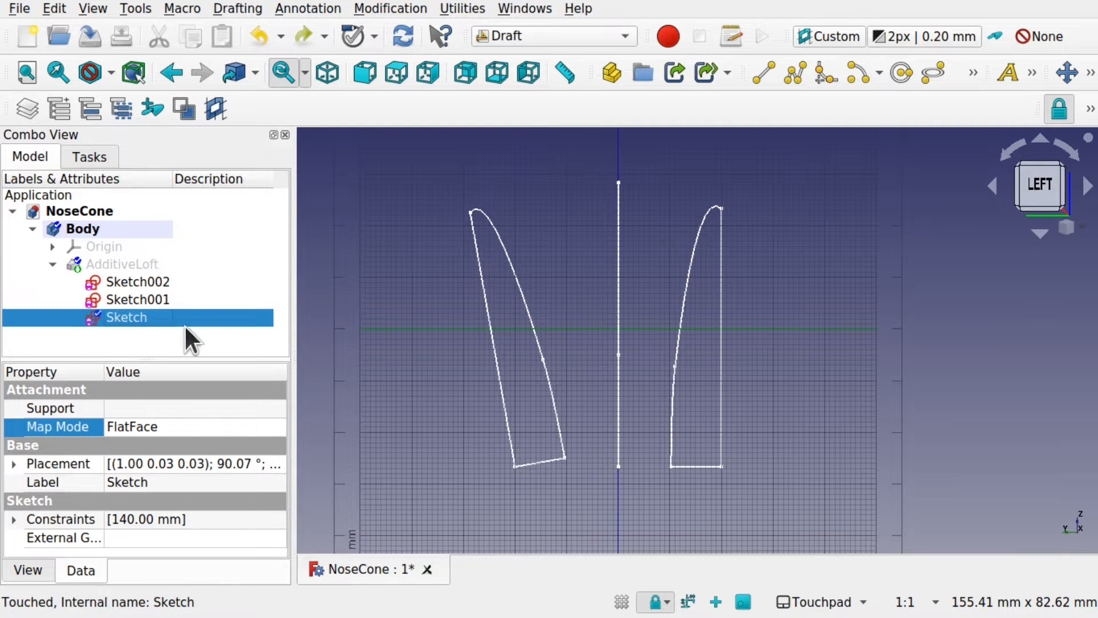
click(400, 6)
click(431, 59)
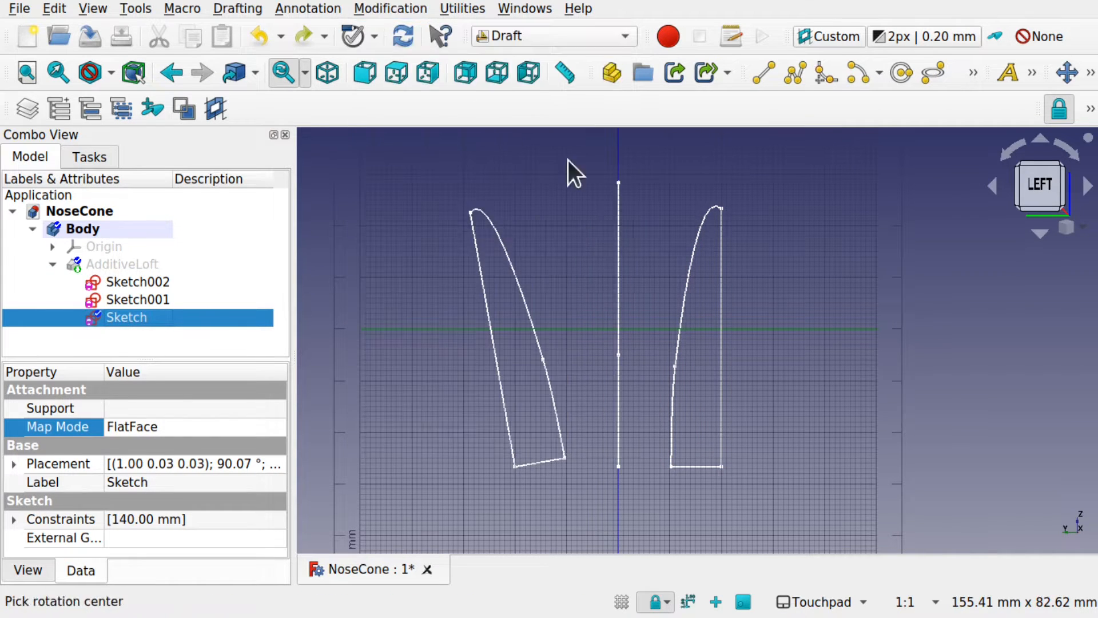
click(721, 467)
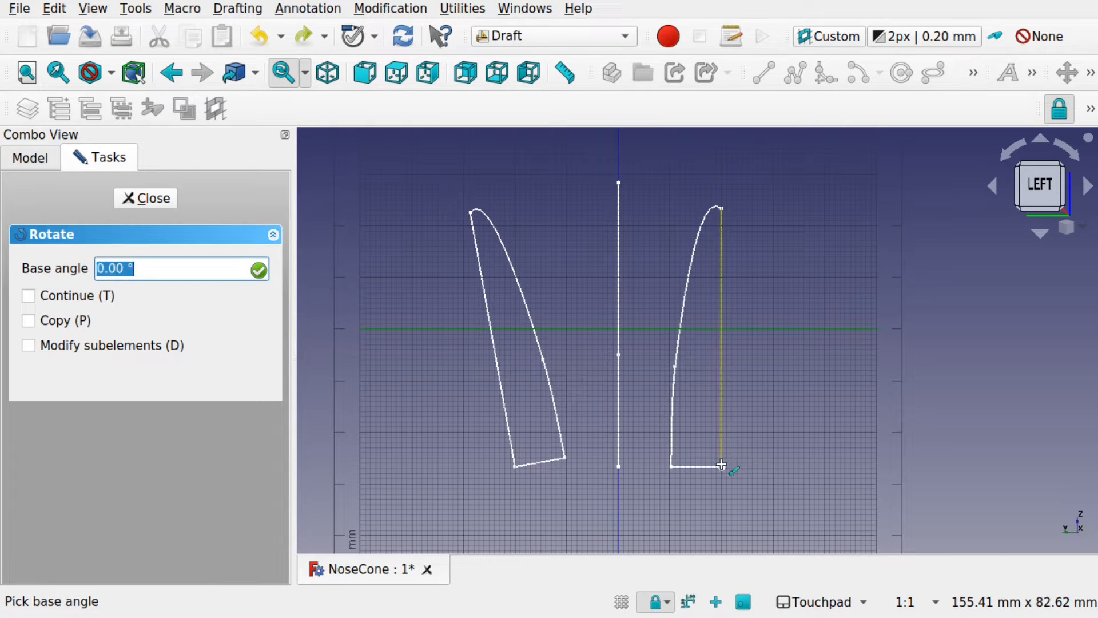
click(723, 467)
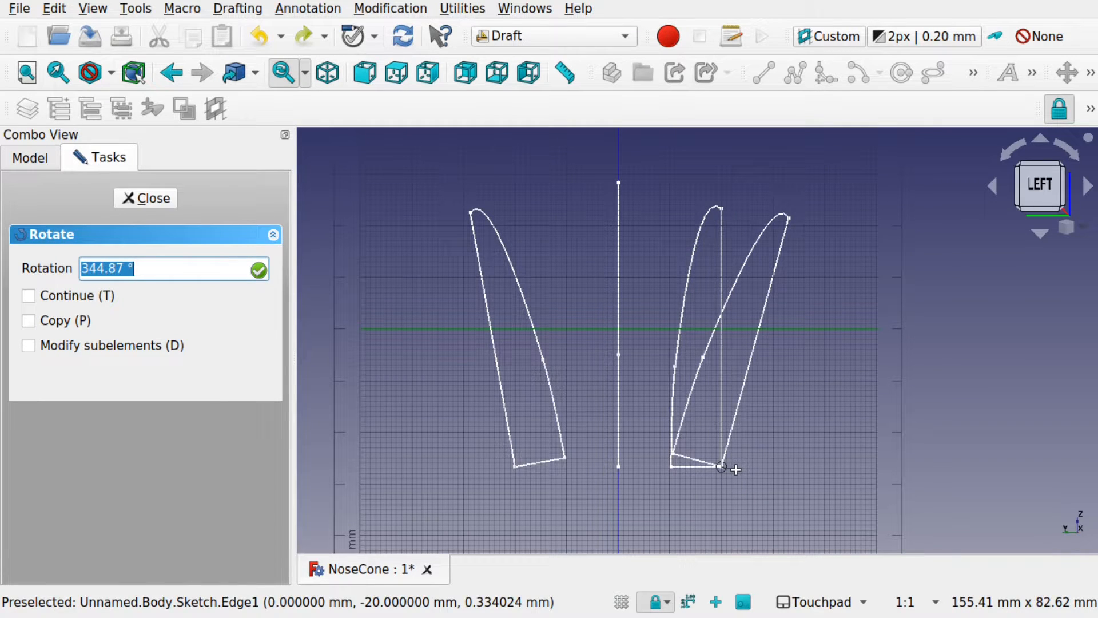
text(350)
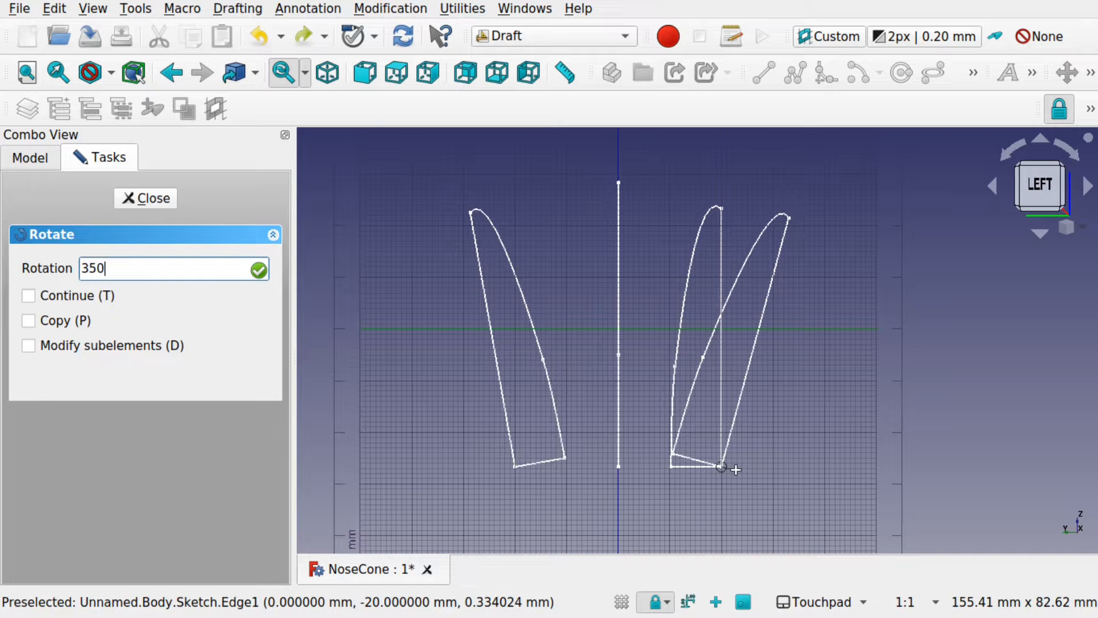
key(Return)
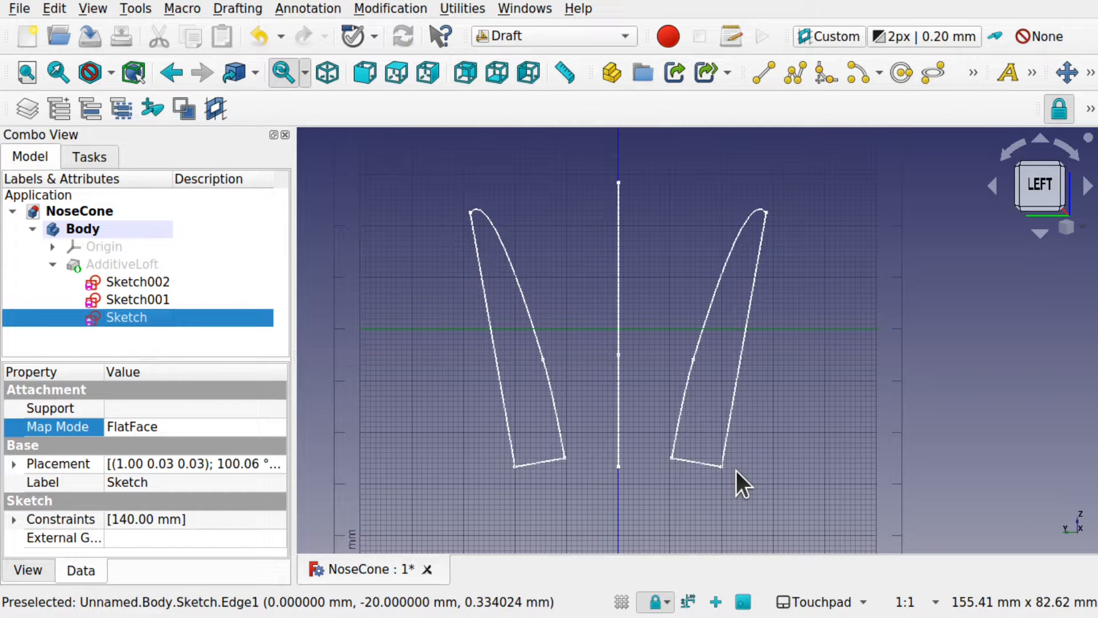
Show the AdditiveLoft again and examine the body with both outer profiles tilted.
shift+drag(730, 458, 395, 335)
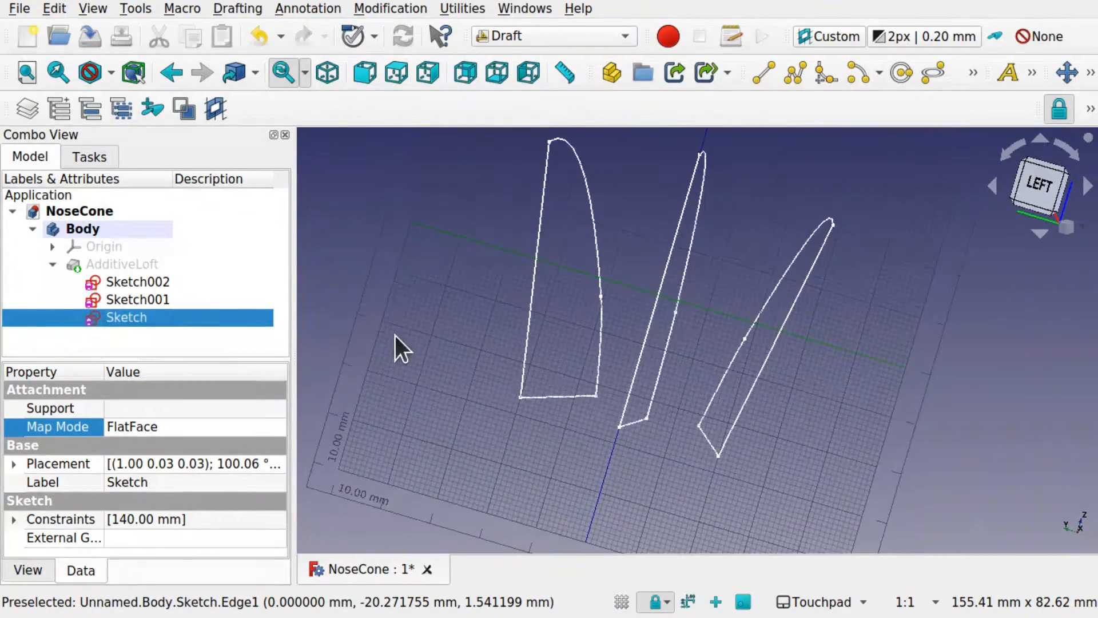
click(133, 268)
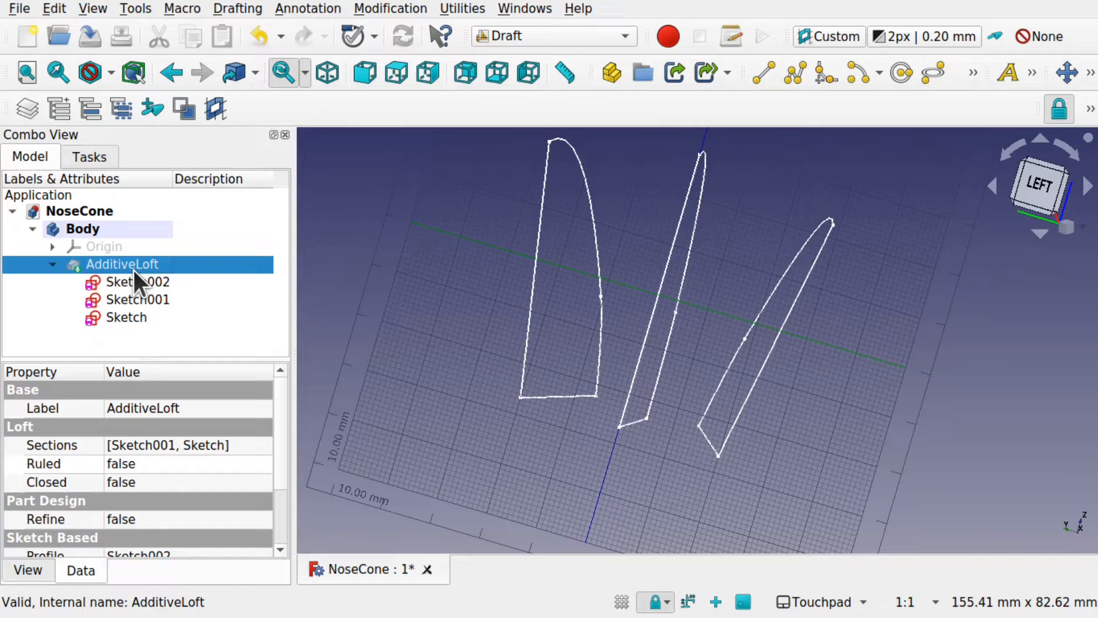
key(space)
shift+drag(721, 258, 386, 388)
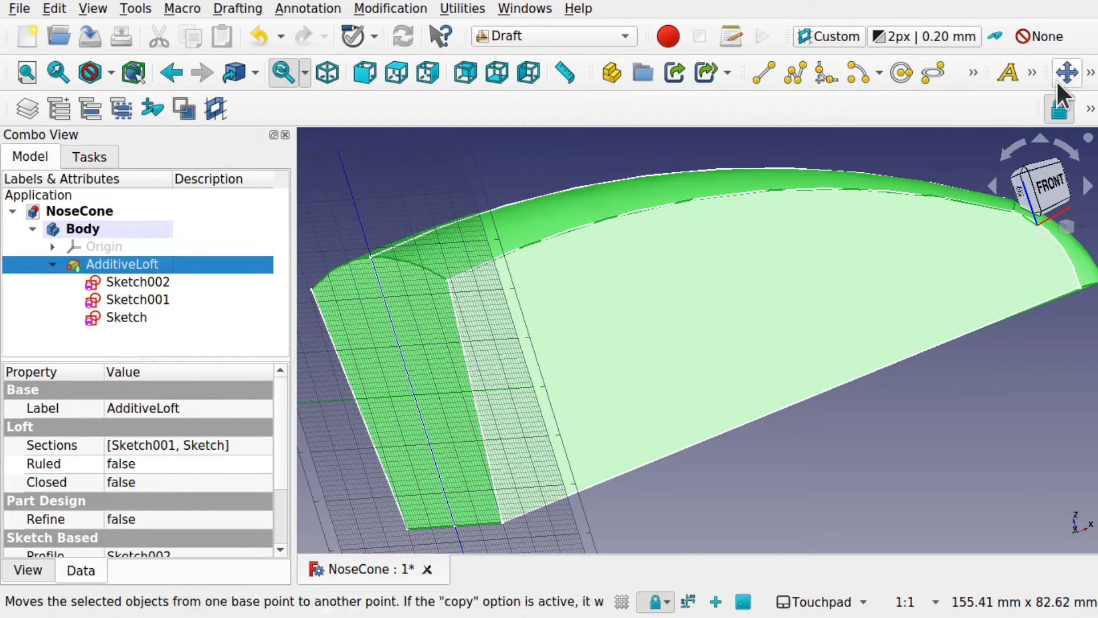
Hide the Draft grid and the three profile sketches Sketch002, Sketch001 and Sketch, leaving only the loft displayed.
click(1090, 108)
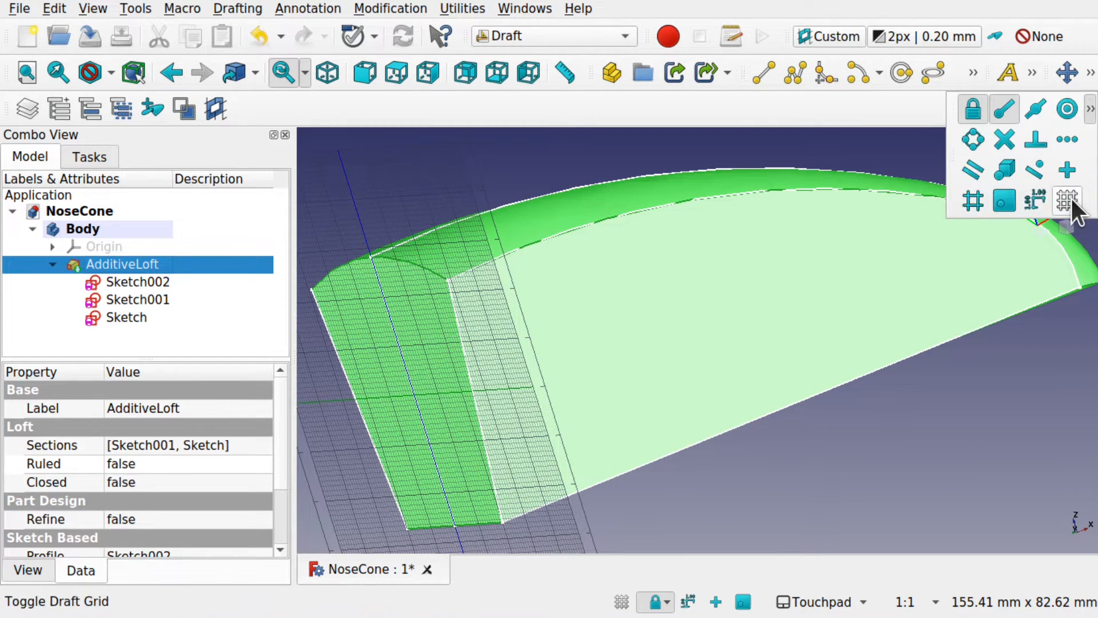
click(618, 600)
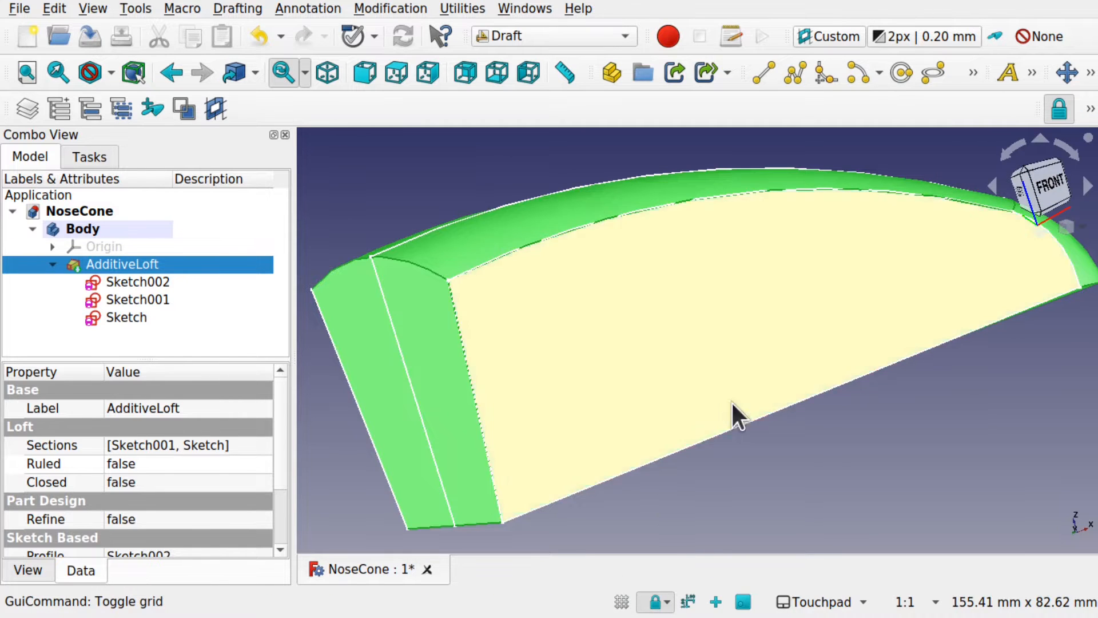
shift+drag(731, 401, 773, 444)
click(822, 469)
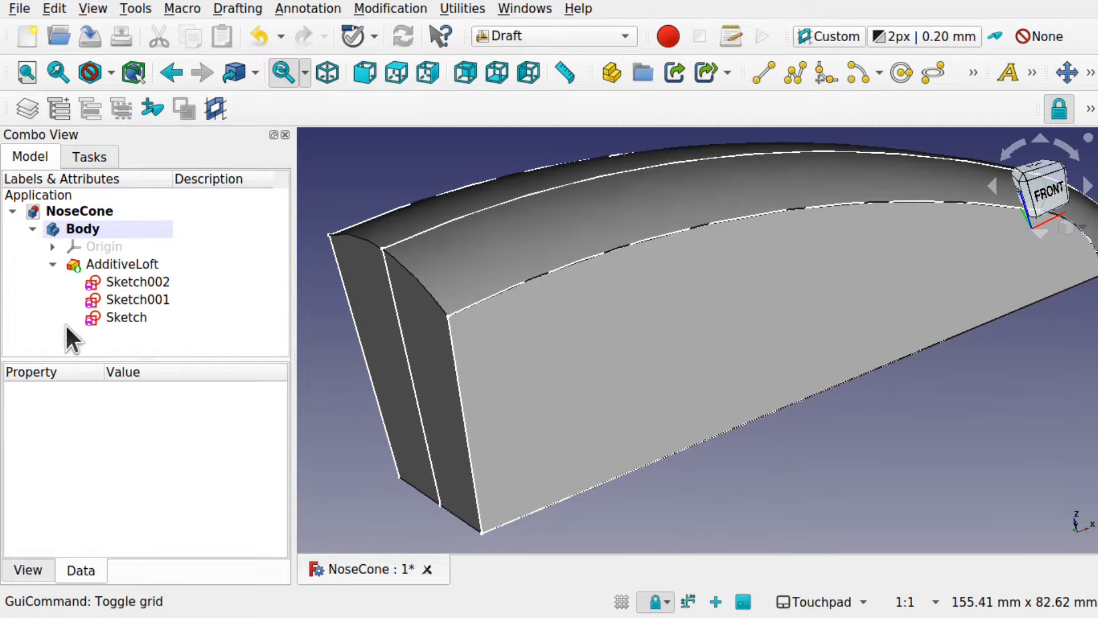
click(121, 279)
shift+click(123, 318)
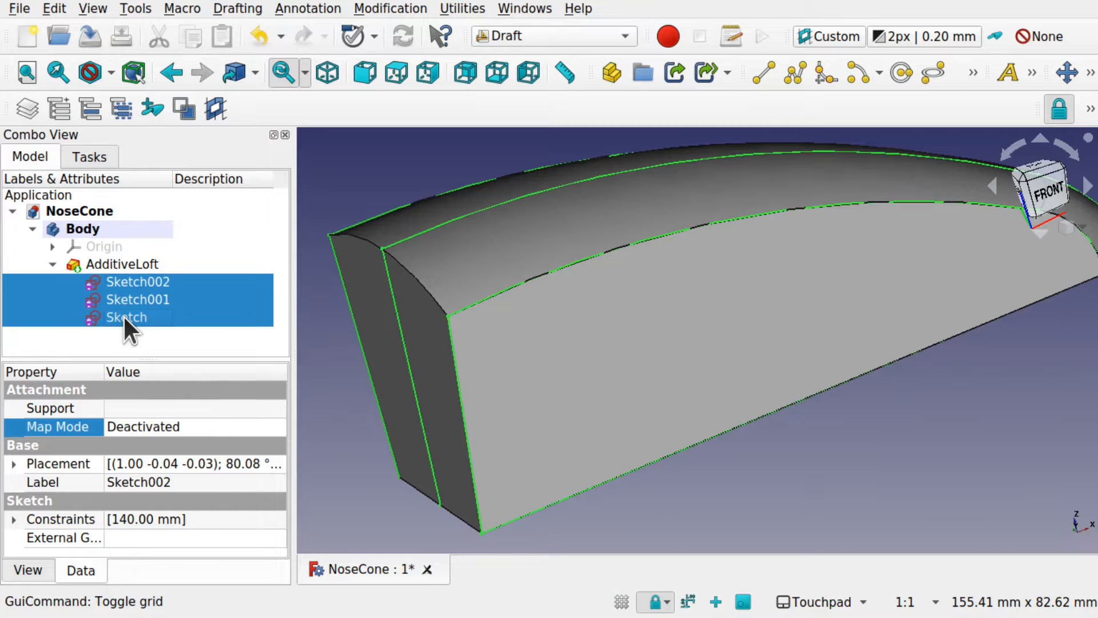
key(space)
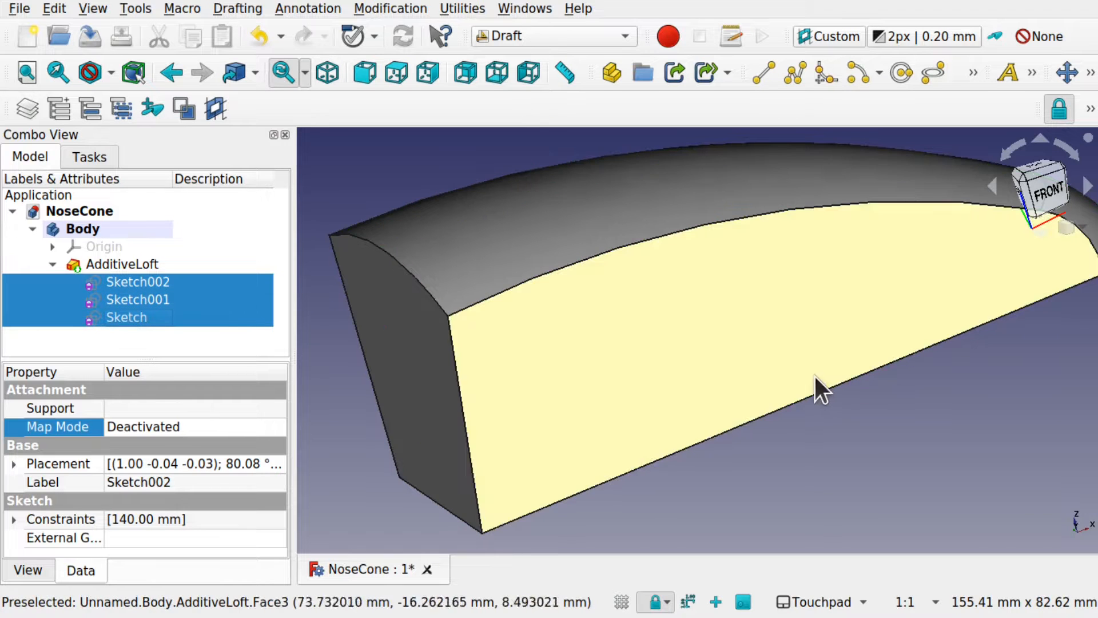
scroll(810, 376, down, 2)
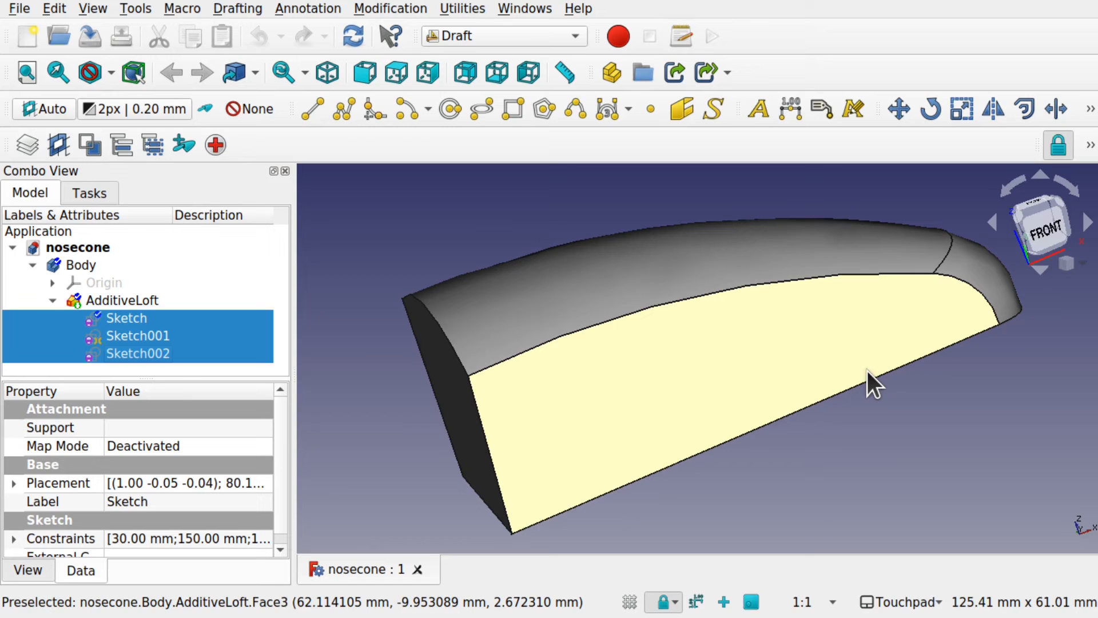
Inspect the lofted nose cone's side and underside, and switch to the Part Design workbench with nothing selected.
alt+drag(867, 371, 826, 305)
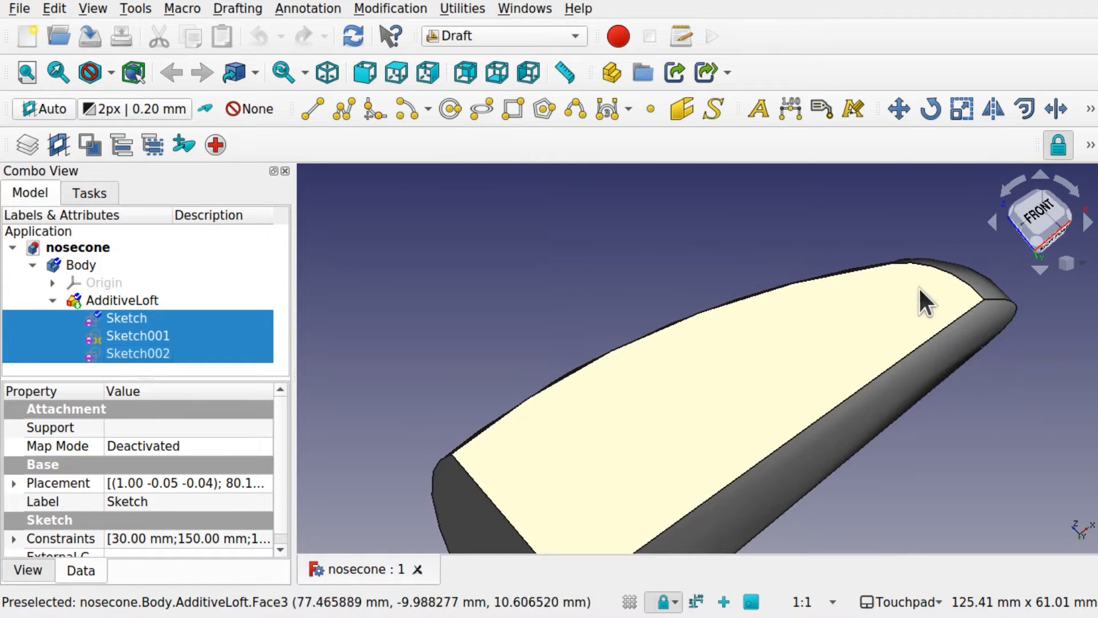
alt+drag(892, 373, 755, 417)
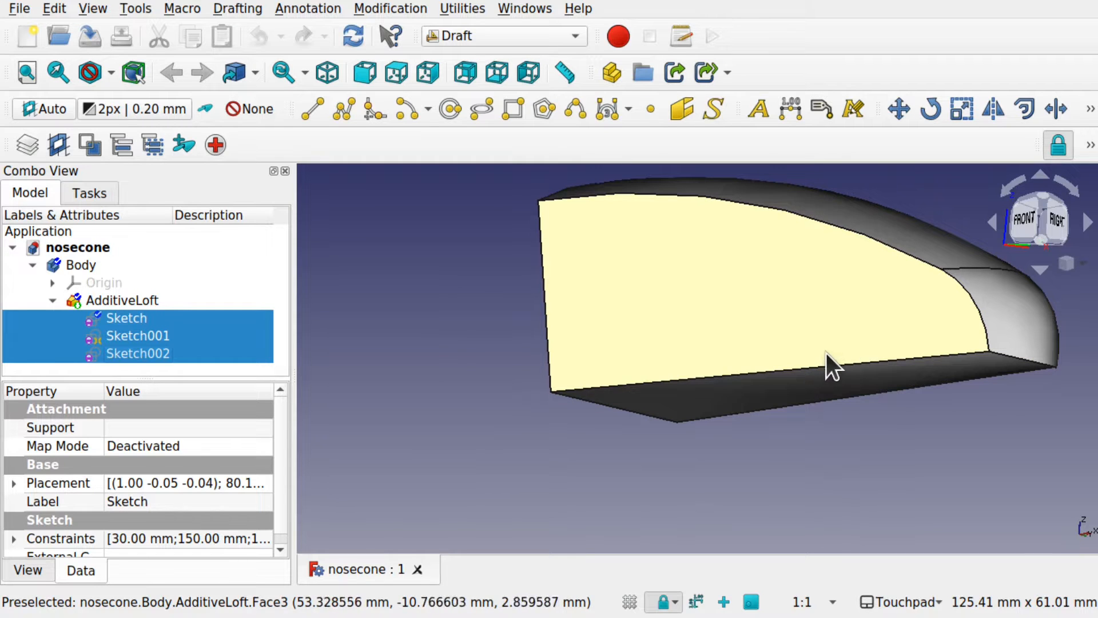
click(502, 38)
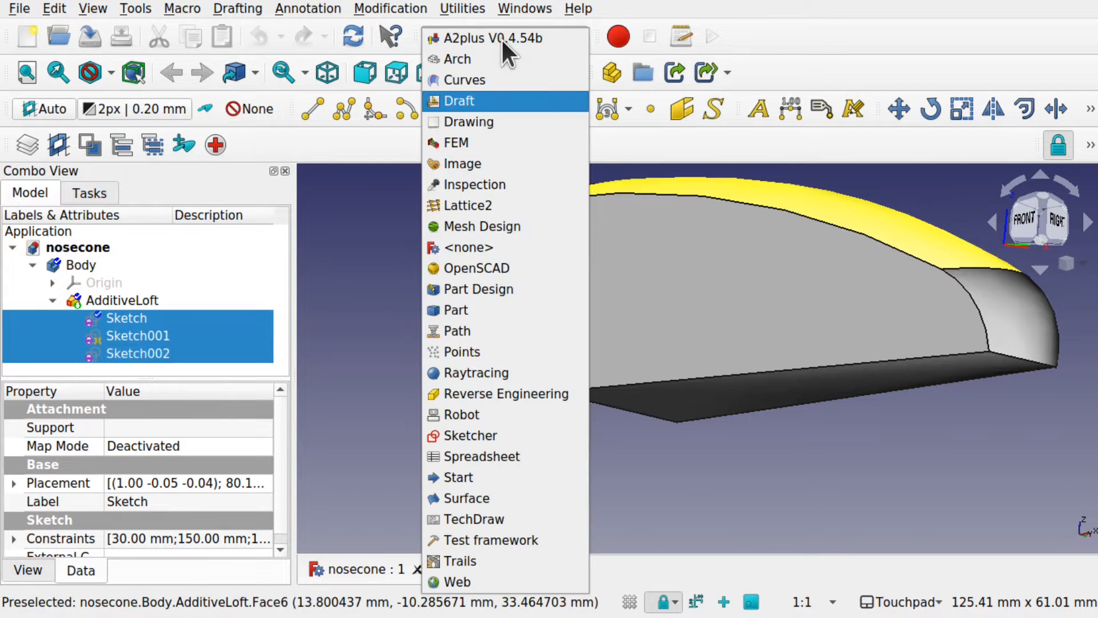
click(511, 284)
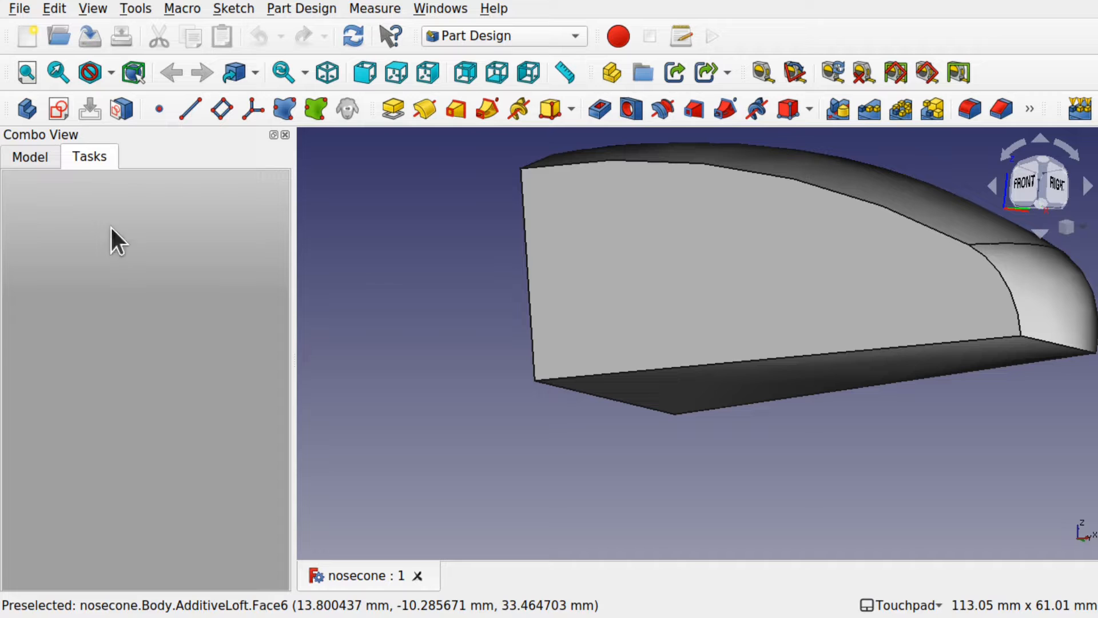
click(16, 159)
click(416, 238)
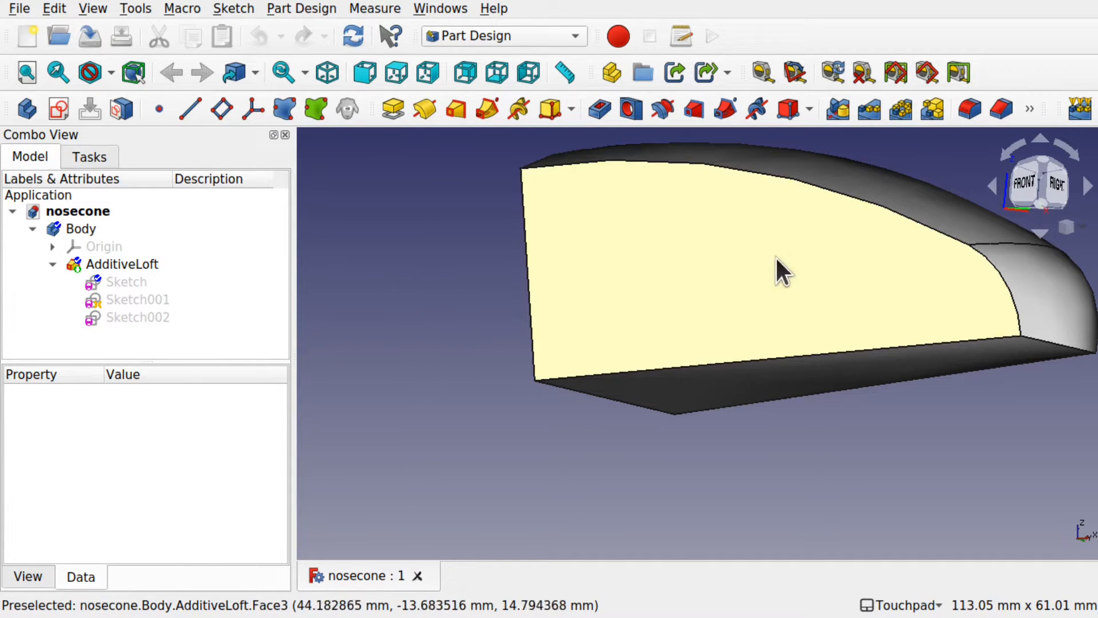
Create a new sketch on the YZ base plane while looking squarely at the nose cone from the right.
alt+drag(772, 257, 652, 274)
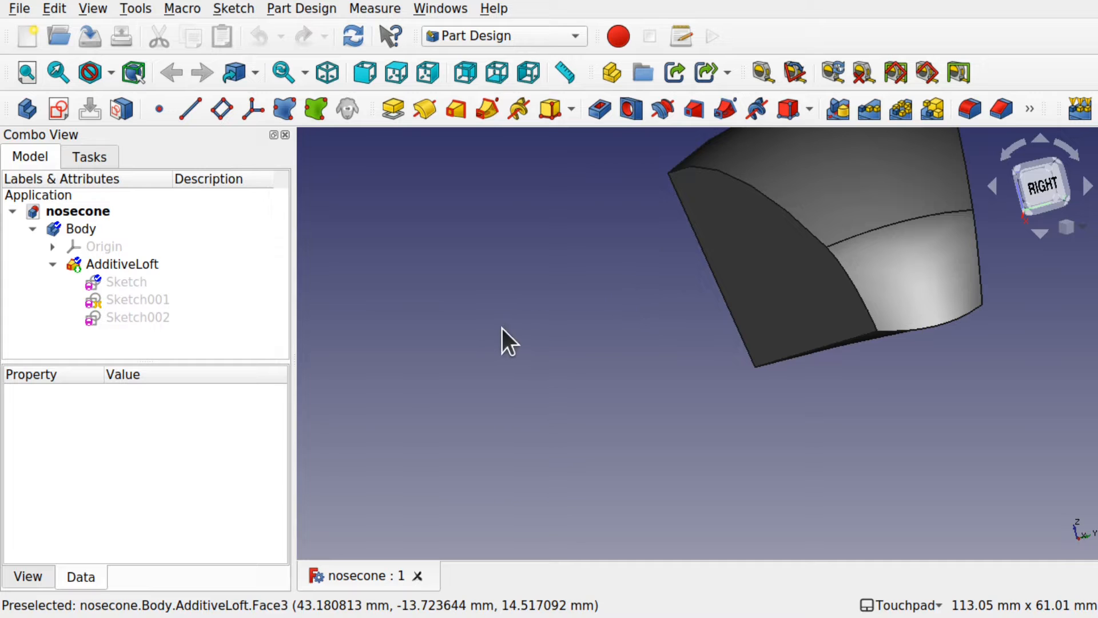
shift+drag(739, 299, 517, 391)
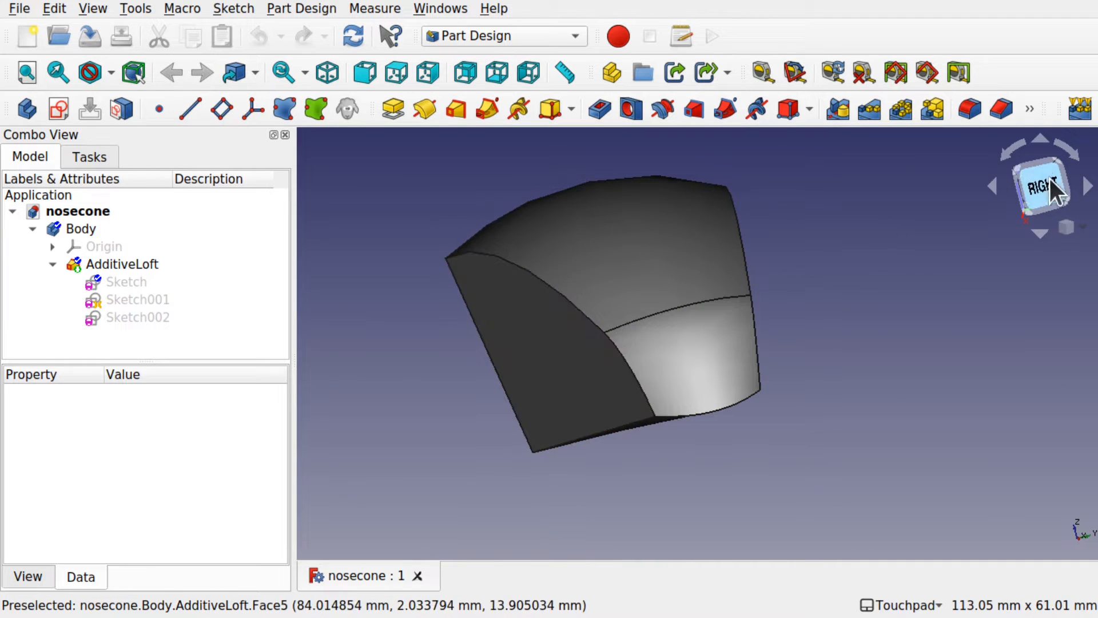
click(1027, 184)
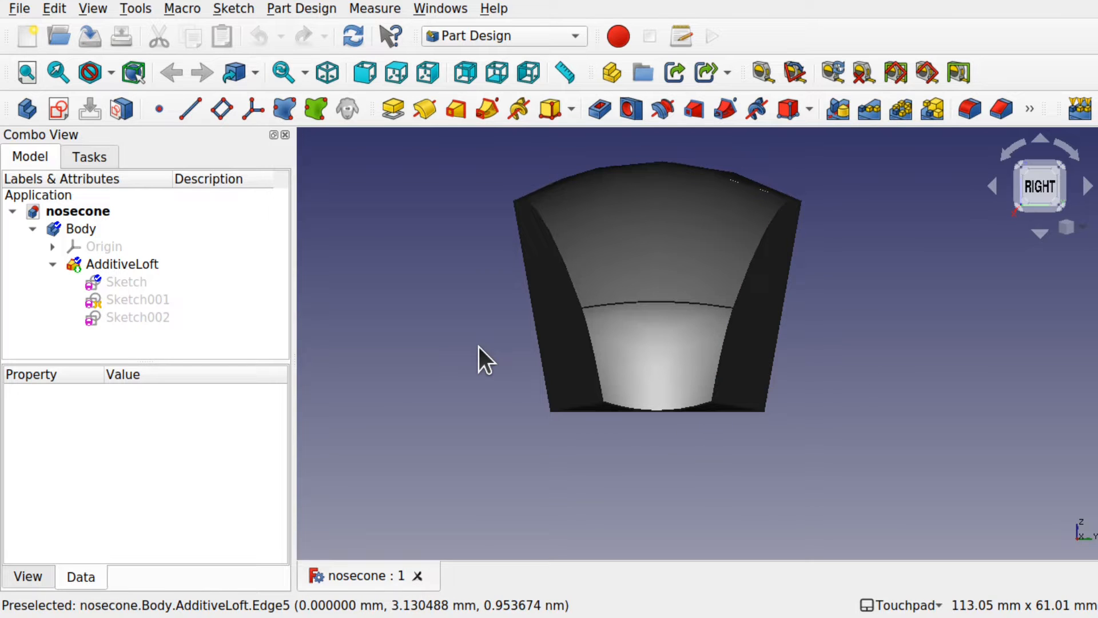
click(57, 114)
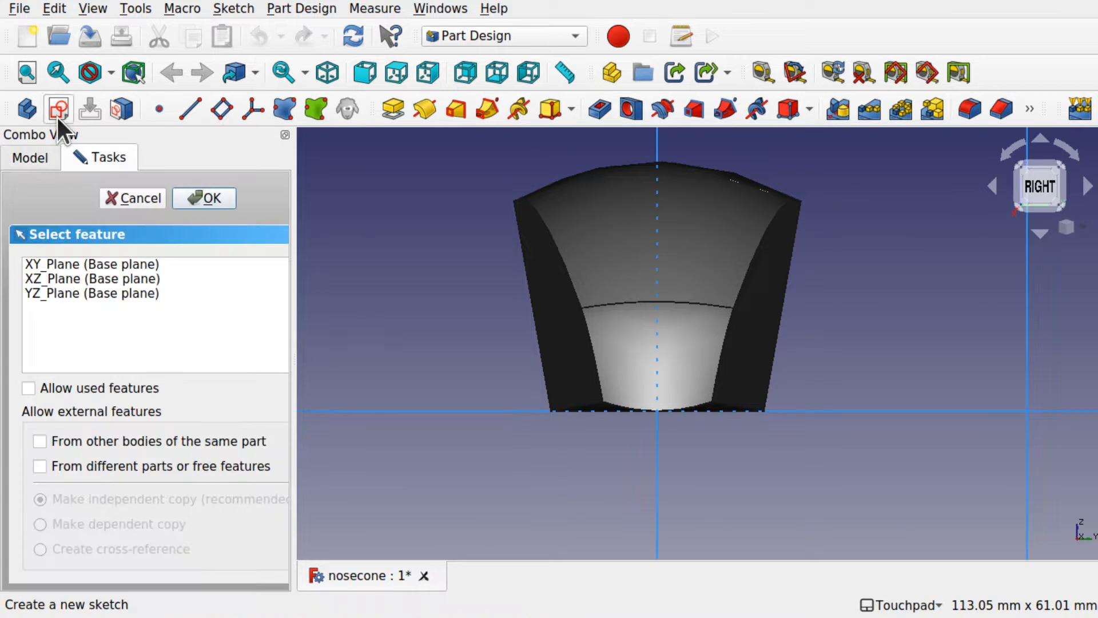
scroll(409, 245, down, 5)
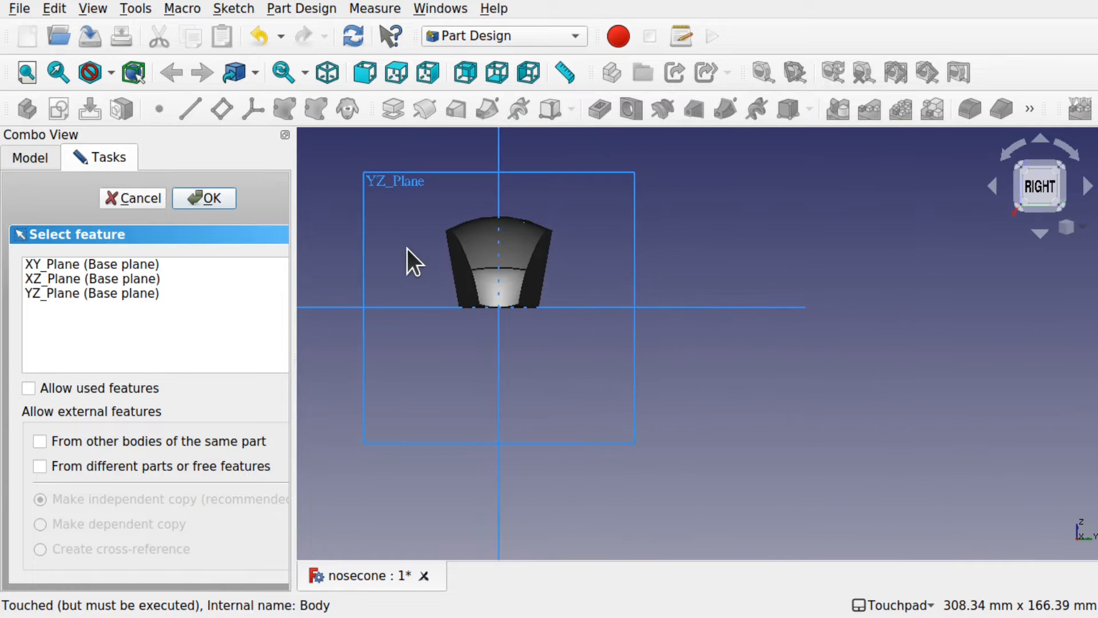
shift+drag(570, 321, 587, 315)
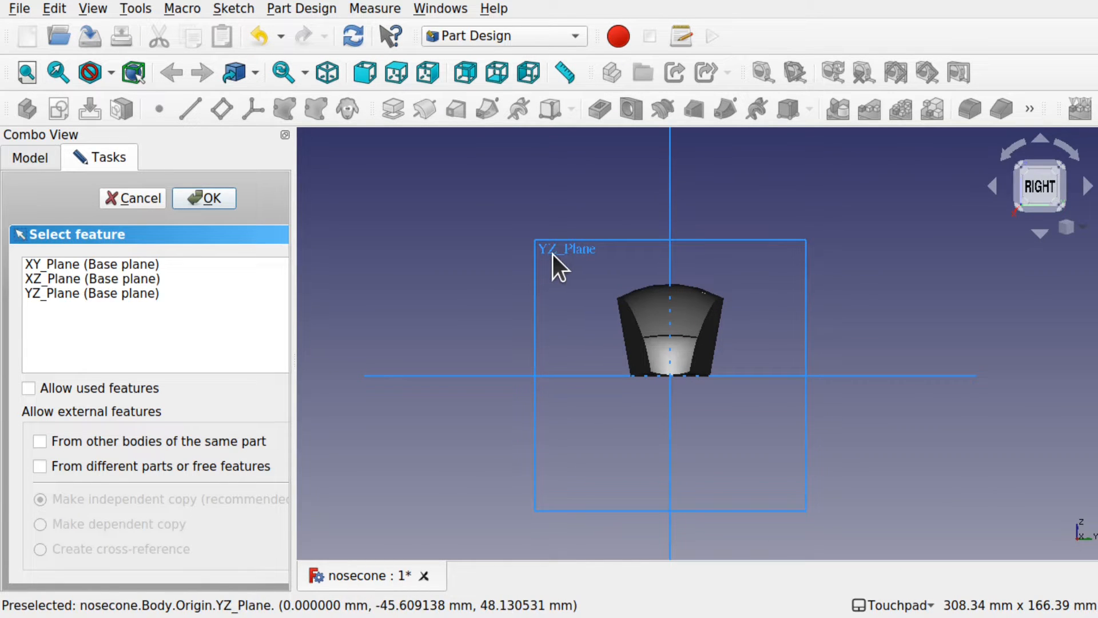
click(567, 246)
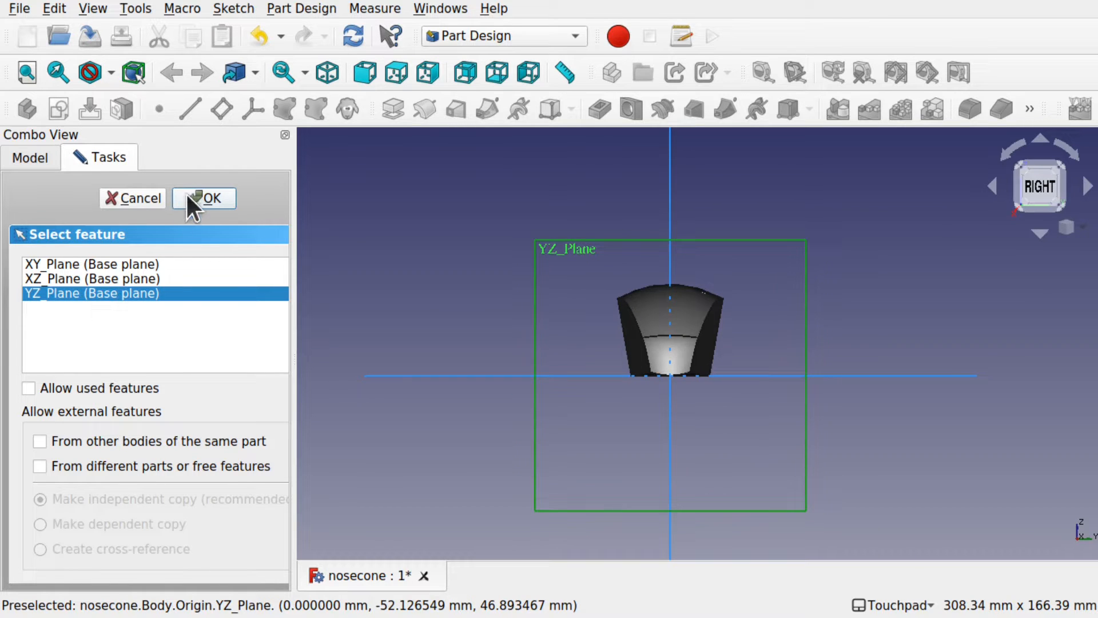
click(204, 194)
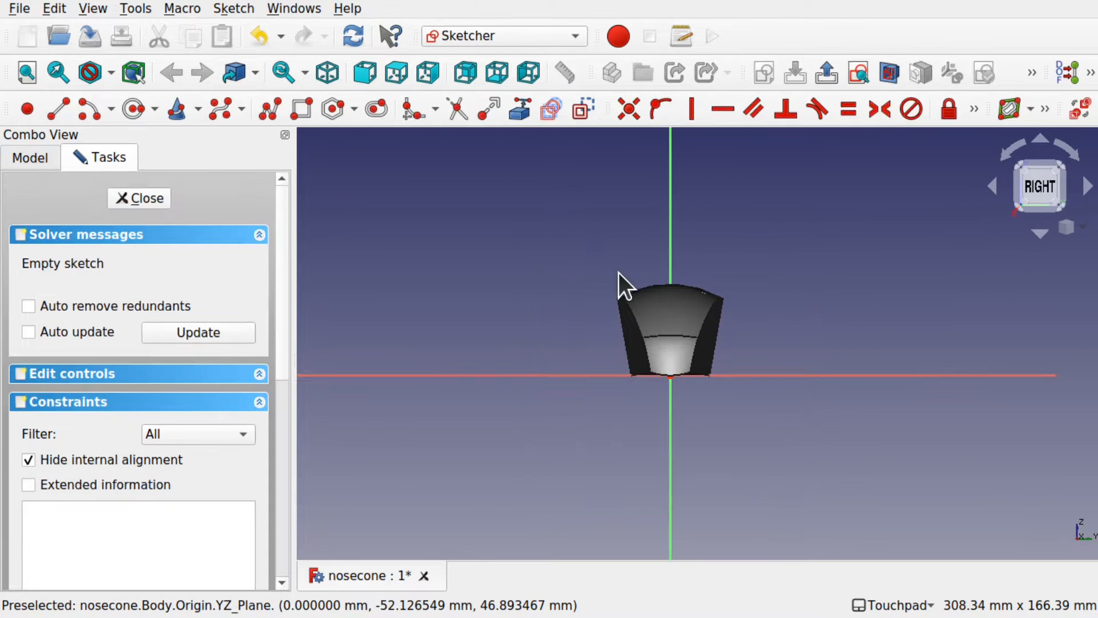
Set the z position of Sketch003's attachment offset to 80 mm, placing its plane near the tip of the nose cone.
middle_drag(571, 301, 778, 358)
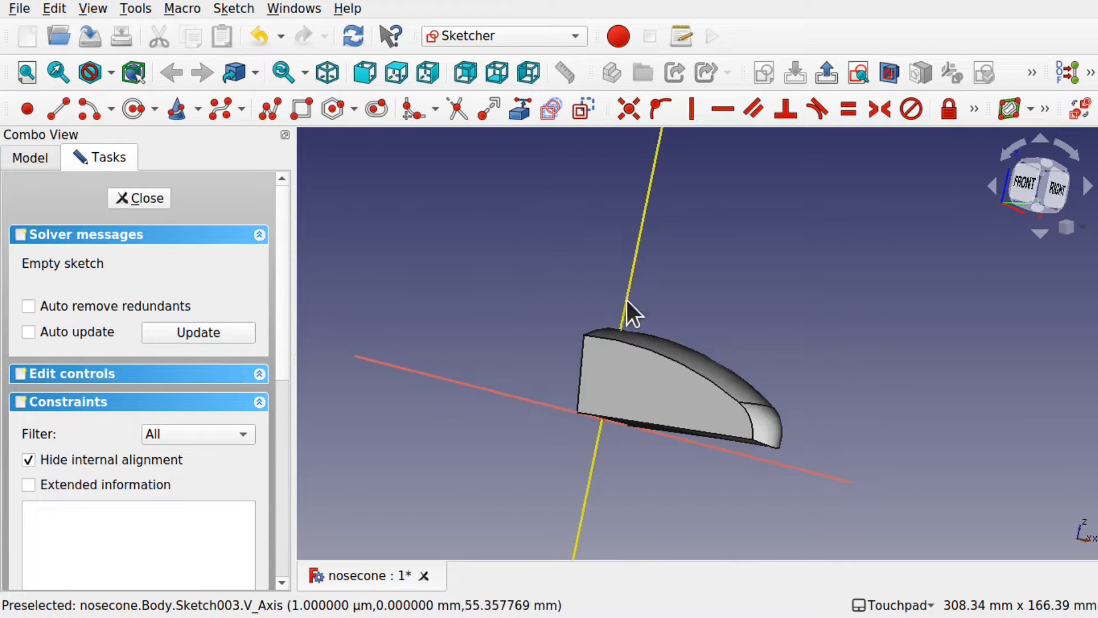
scroll(608, 438, up, 3)
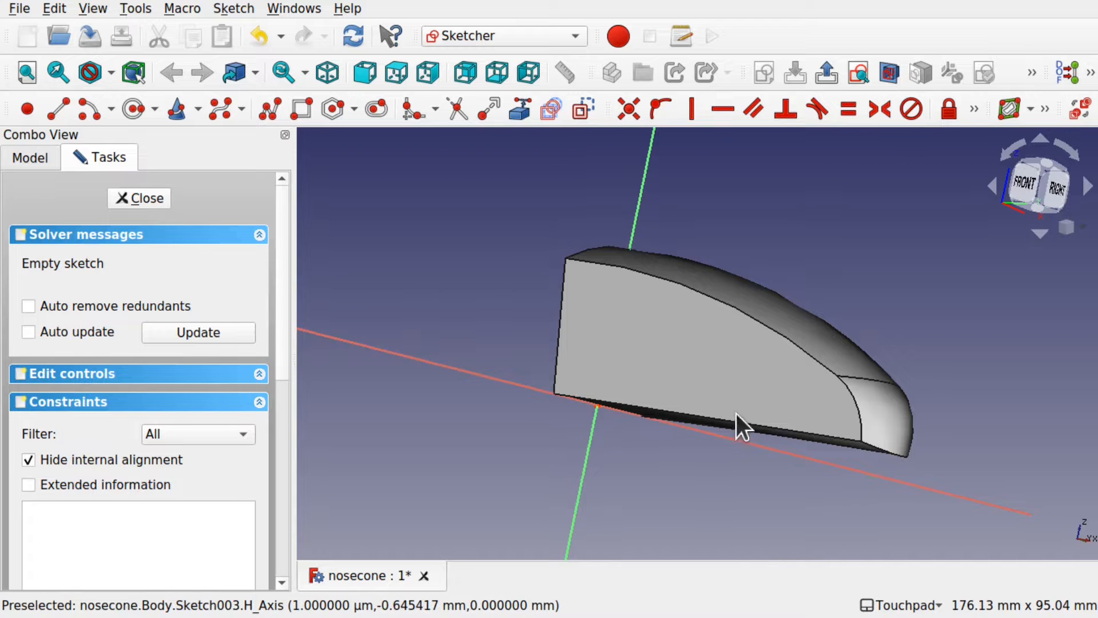
middle_drag(773, 456, 883, 430)
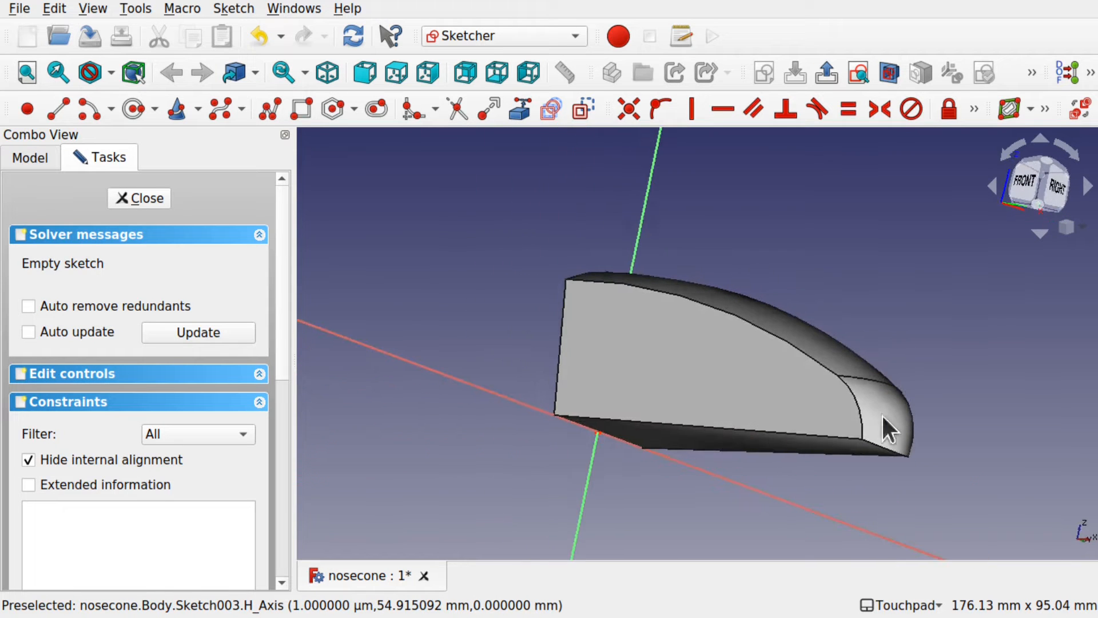
middle_drag(919, 392, 870, 421)
click(33, 164)
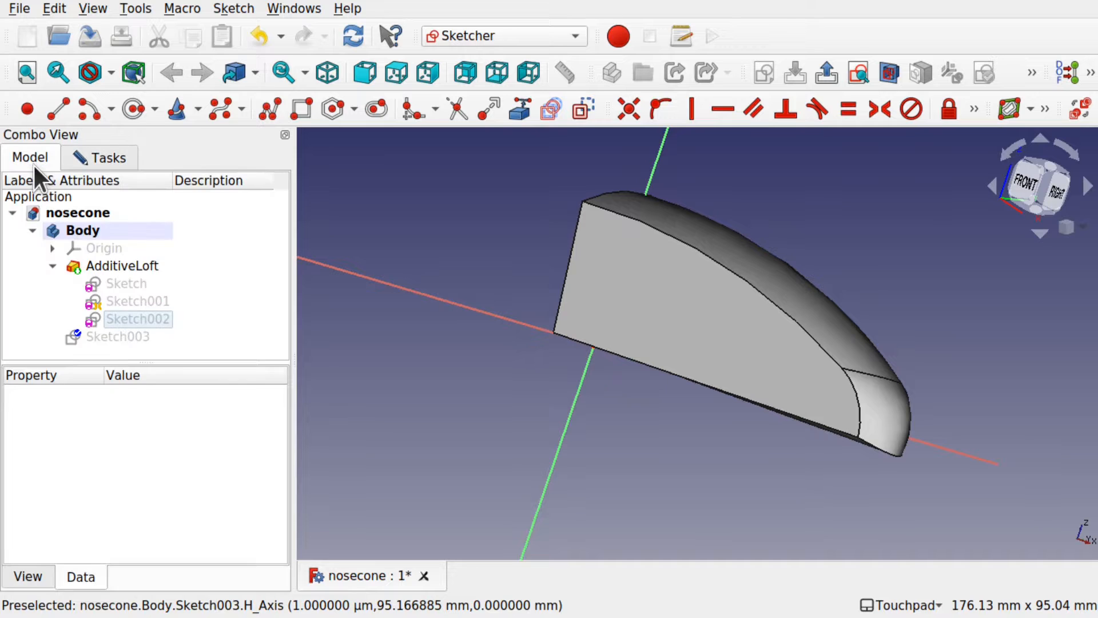
click(96, 338)
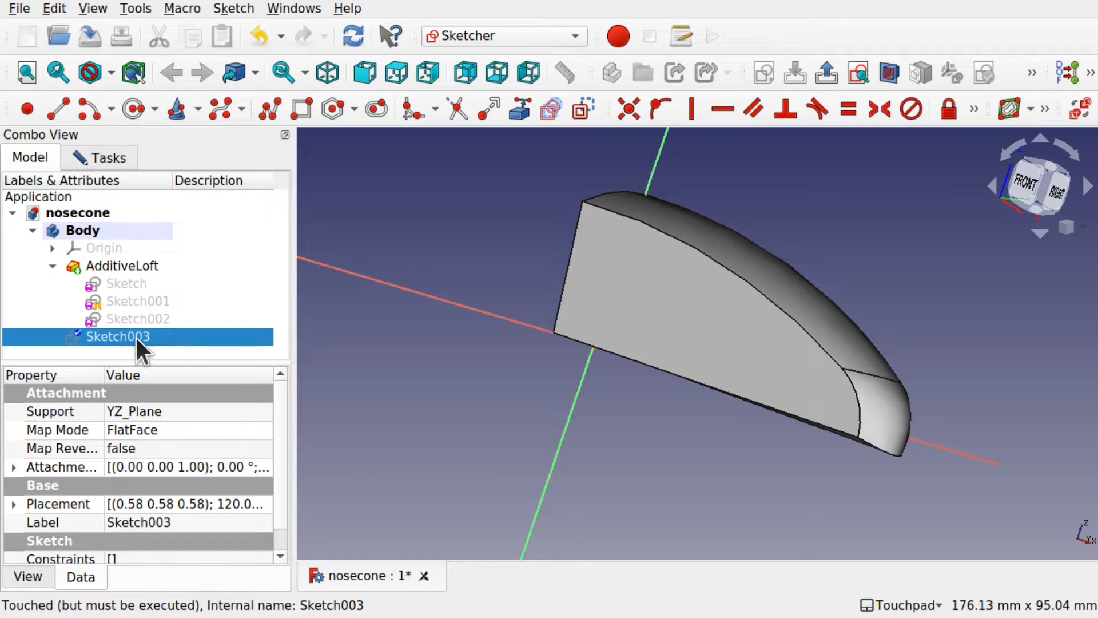
click(14, 467)
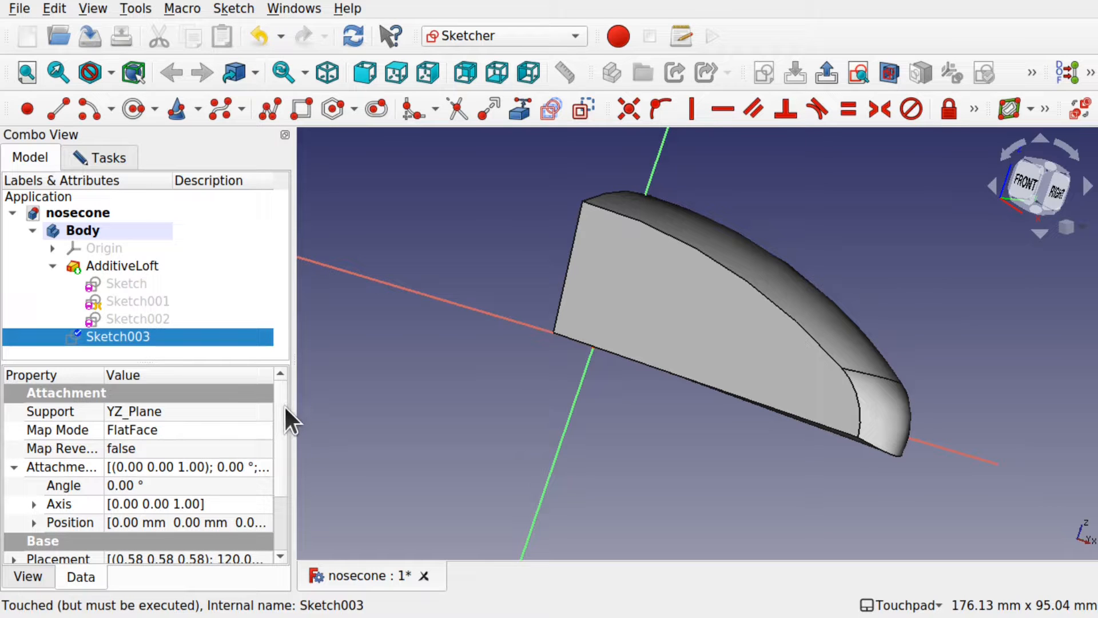
scroll(285, 406, down, 1)
click(32, 470)
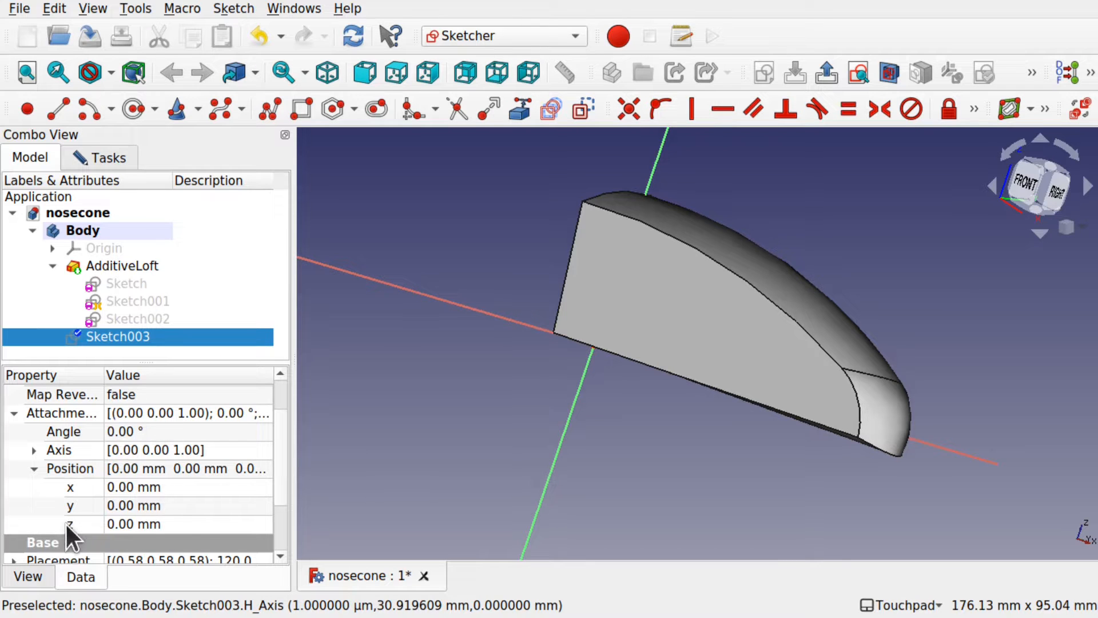
click(198, 525)
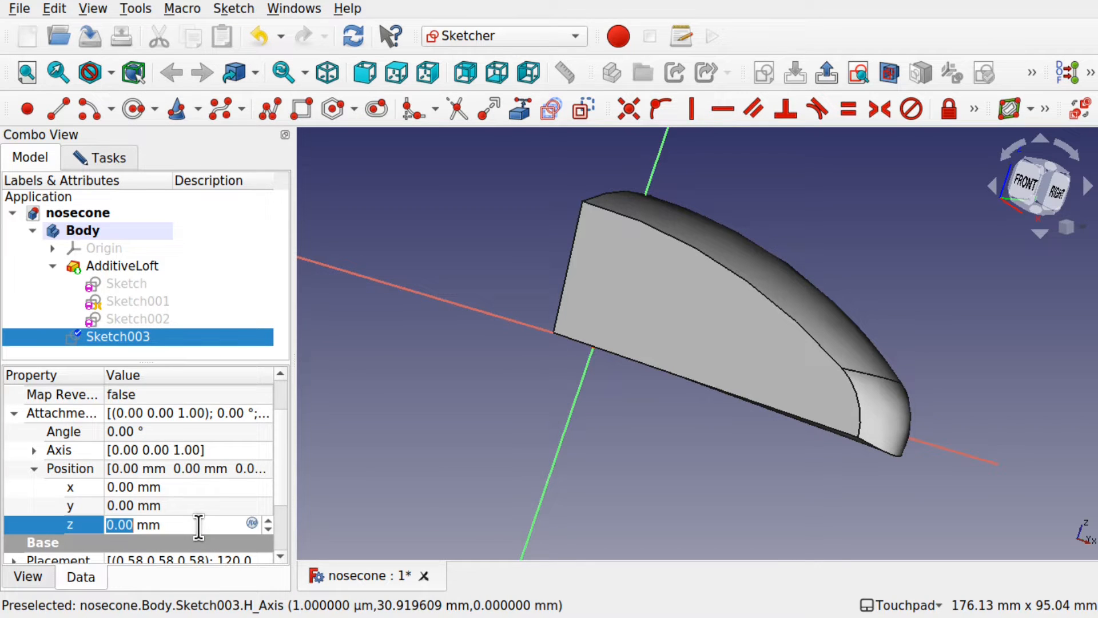
text(14)
key(Up)
key(Up)
key(Up)
key(Up)
key(Up)
key(Up)
key(Up)
key(Up)
key(Up)
key(Up)
key(Up)
key(Up)
key(Up)
key(Up)
key(Up)
key(Up)
key(Up)
key(Up)
key(Up)
key(Up)
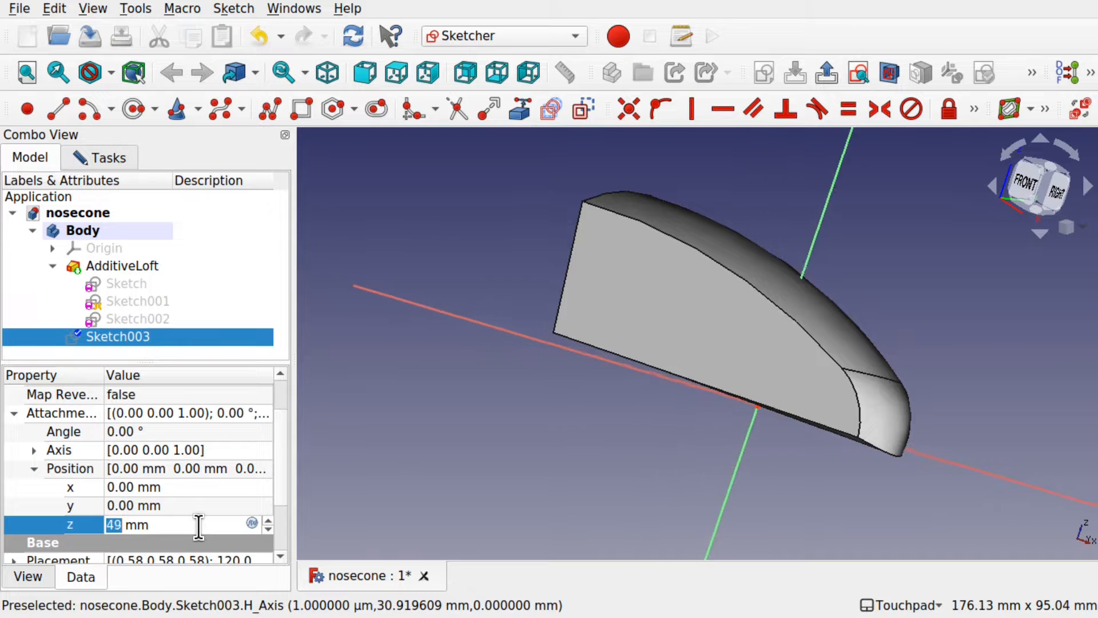
key(Down)
key(Down)
key(Down)
key(Down)
key(Down)
key(Down)
key(Down)
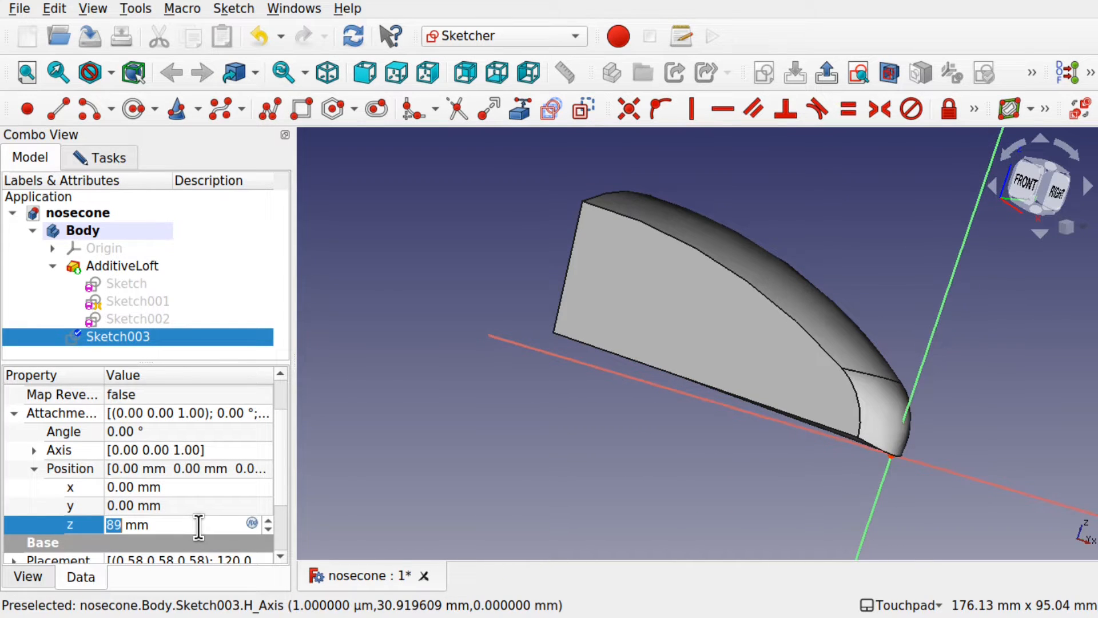
key(Down)
key(Down)
key(Down)
key(Down)
key(Down)
mouse_move(576, 432)
middle_down()
mouse_move(658, 412)
mouse_move(606, 385)
mouse_move(711, 338)
mouse_move(642, 291)
mouse_move(644, 301)
middle_up()
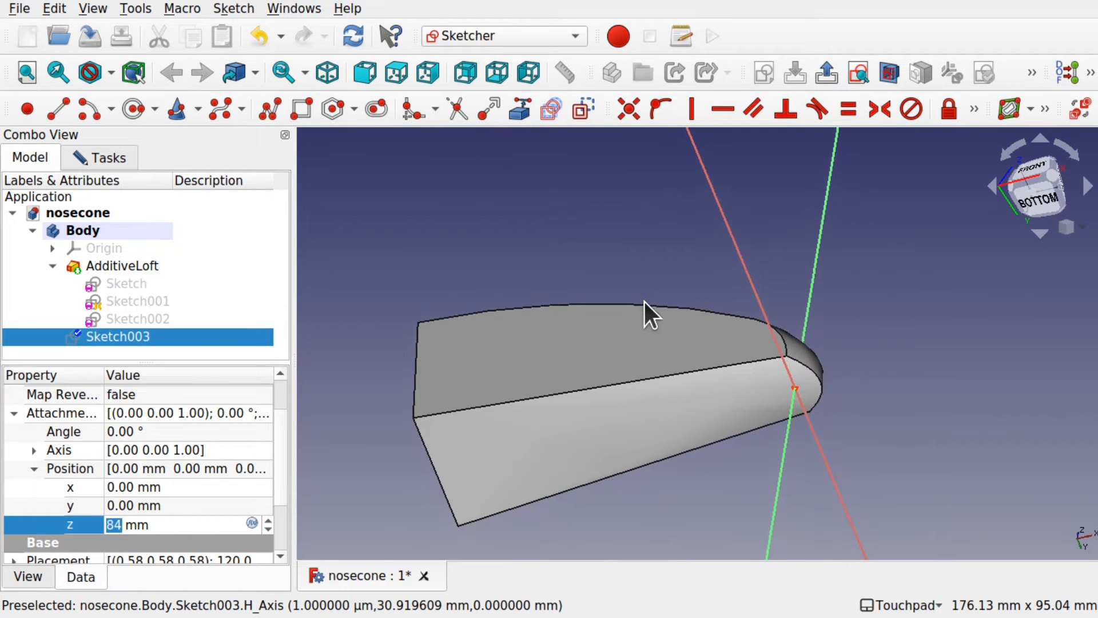
key(Down)
key(Down)
key(Down)
key(Down)
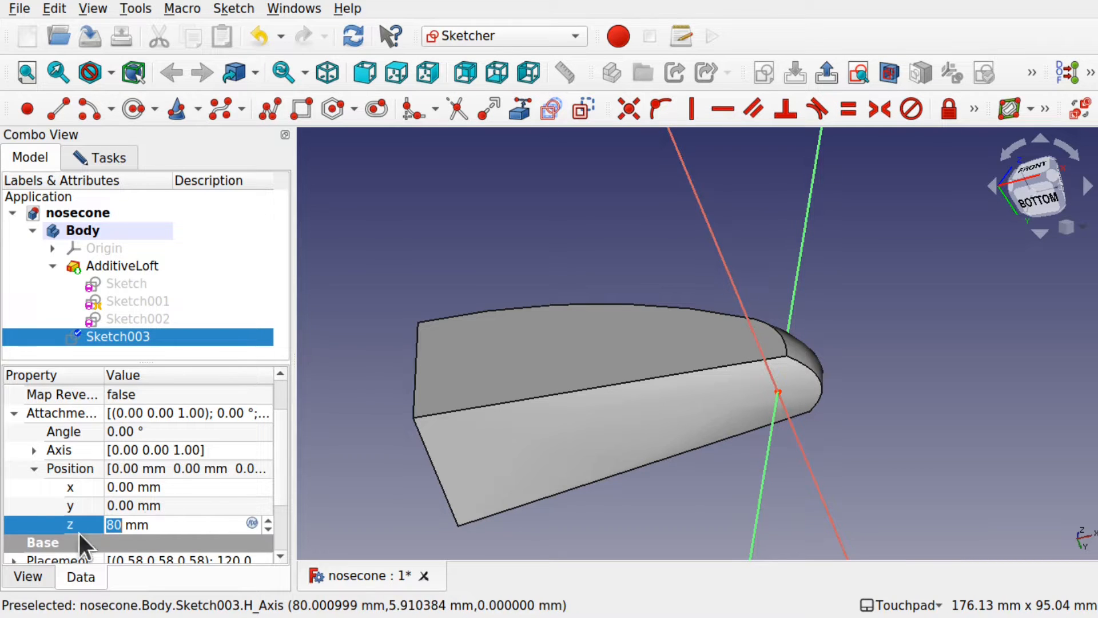
Cut the model display at the Sketch003 plane with View Section and look squarely at it from the right.
shift+drag(712, 352, 692, 452)
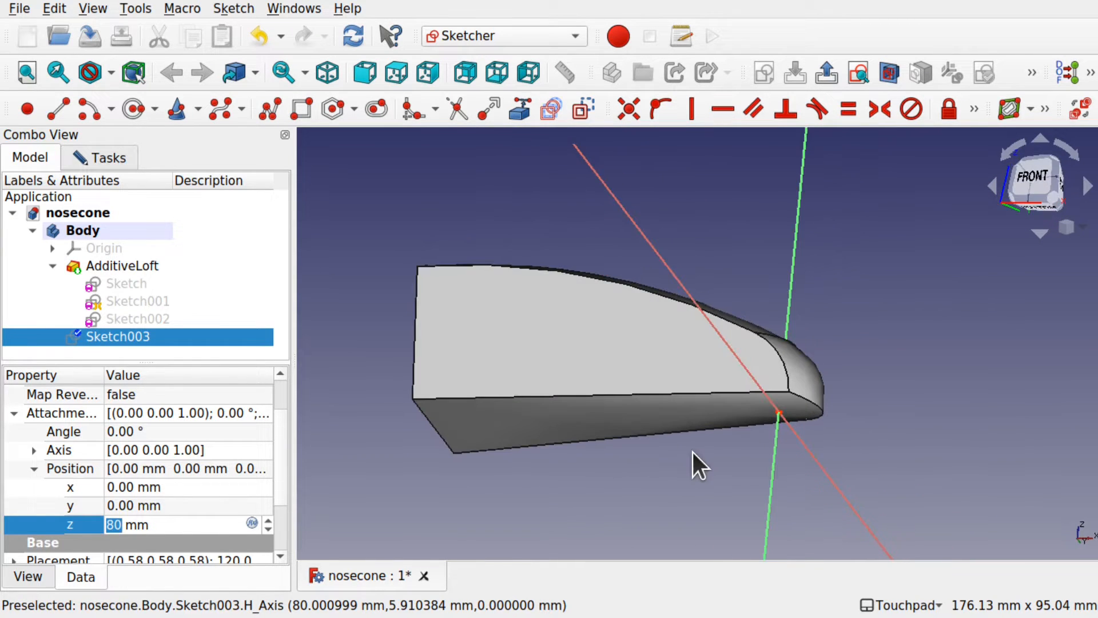
shift+drag(853, 346, 672, 347)
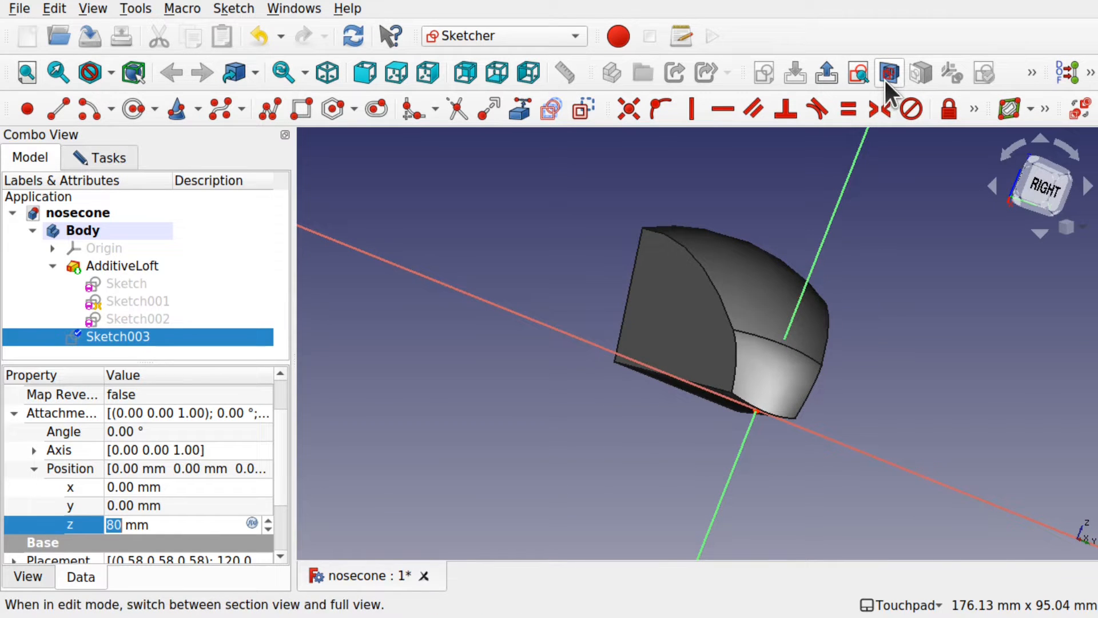
click(231, 7)
click(286, 119)
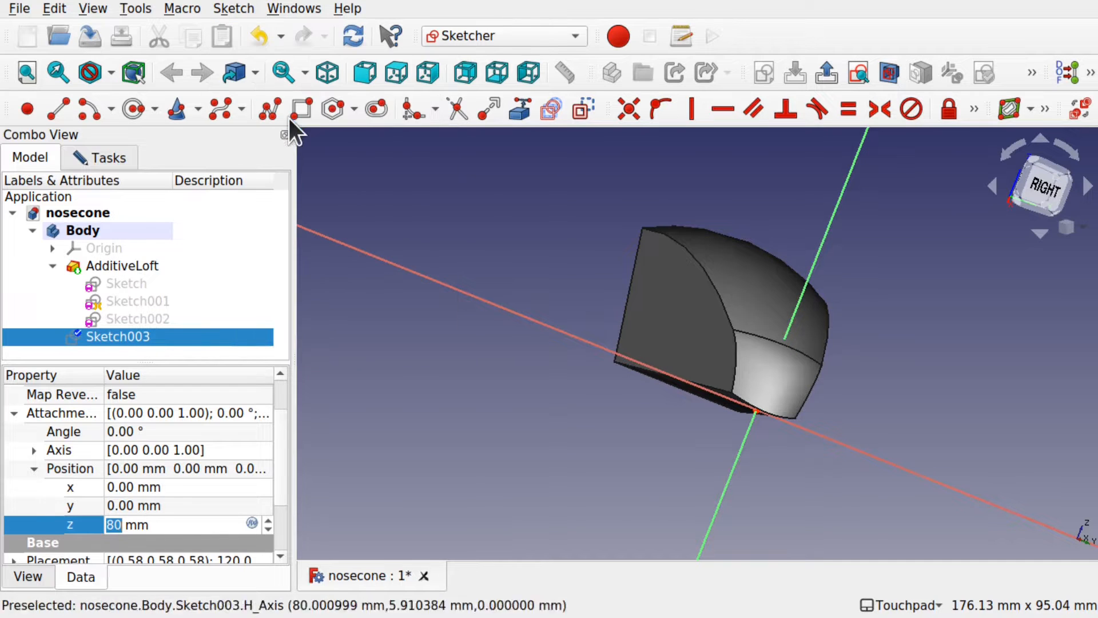
shift+drag(801, 284, 740, 252)
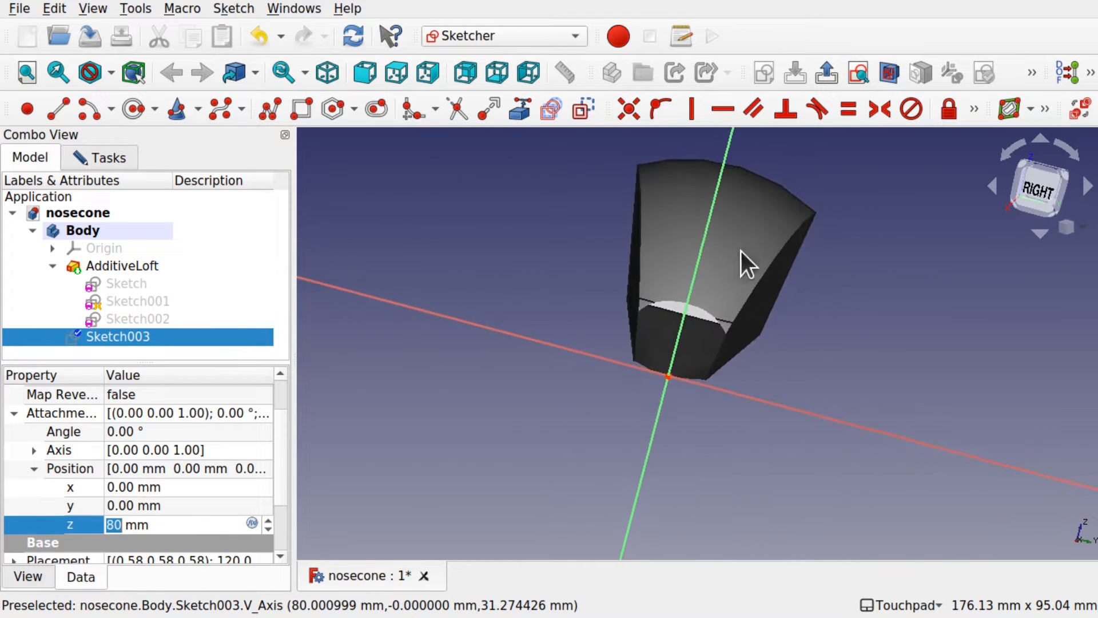
shift+drag(715, 381, 764, 350)
click(1041, 175)
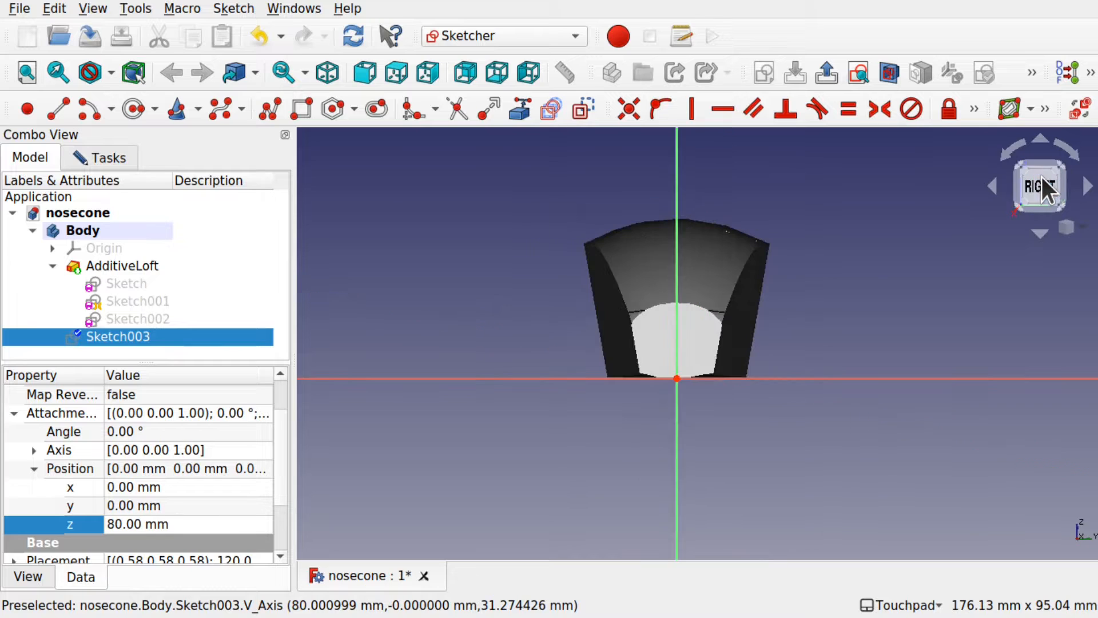
scroll(681, 351, up, 5)
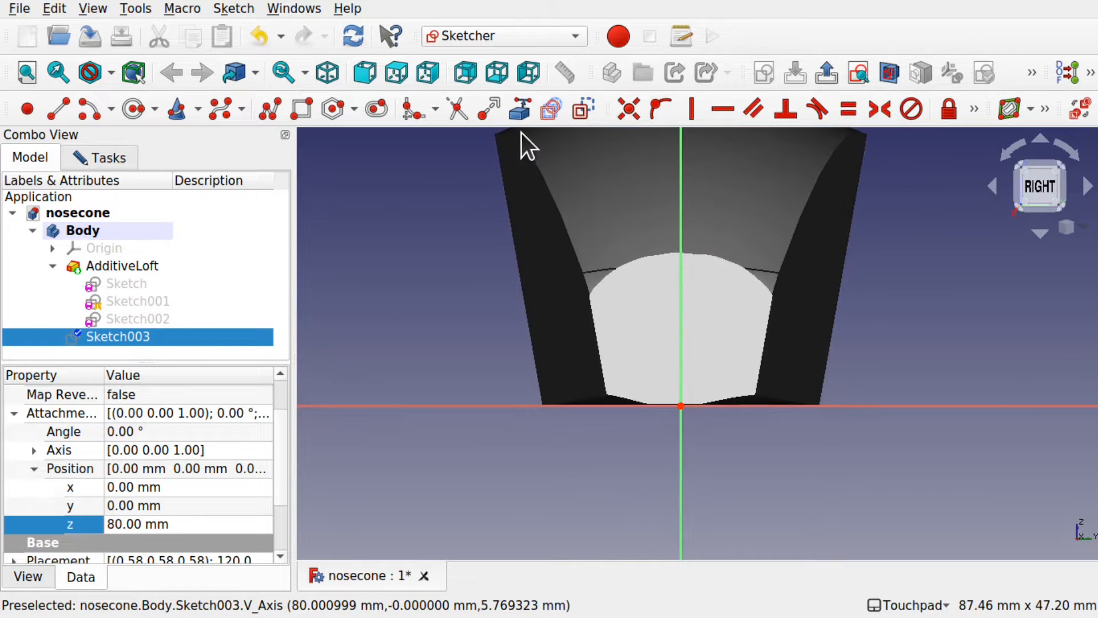
click(519, 117)
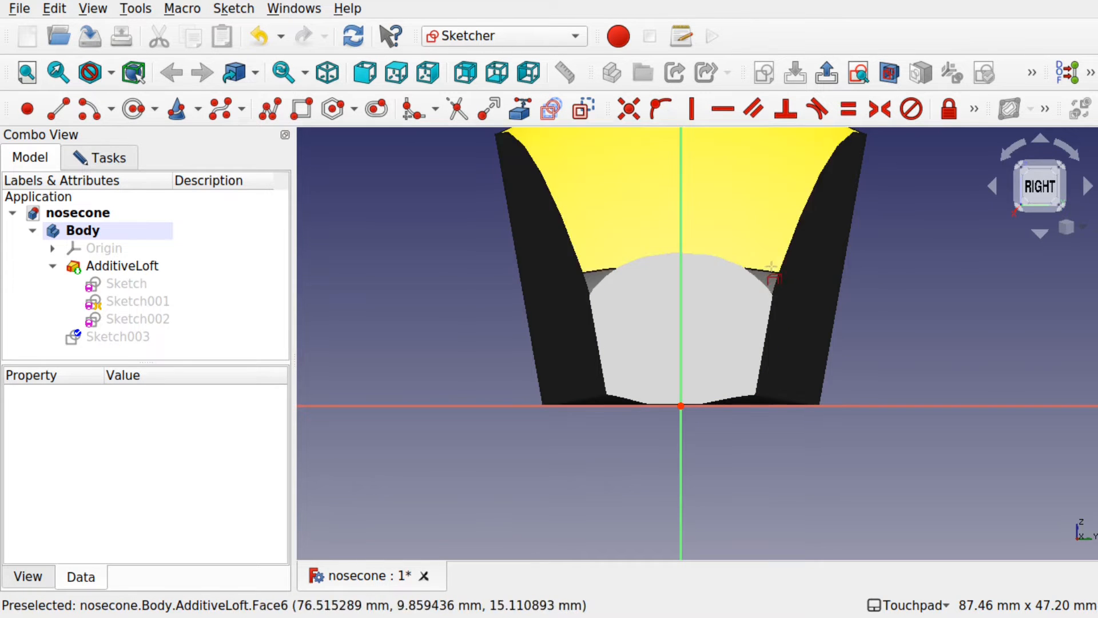
alt+drag(782, 272, 736, 290)
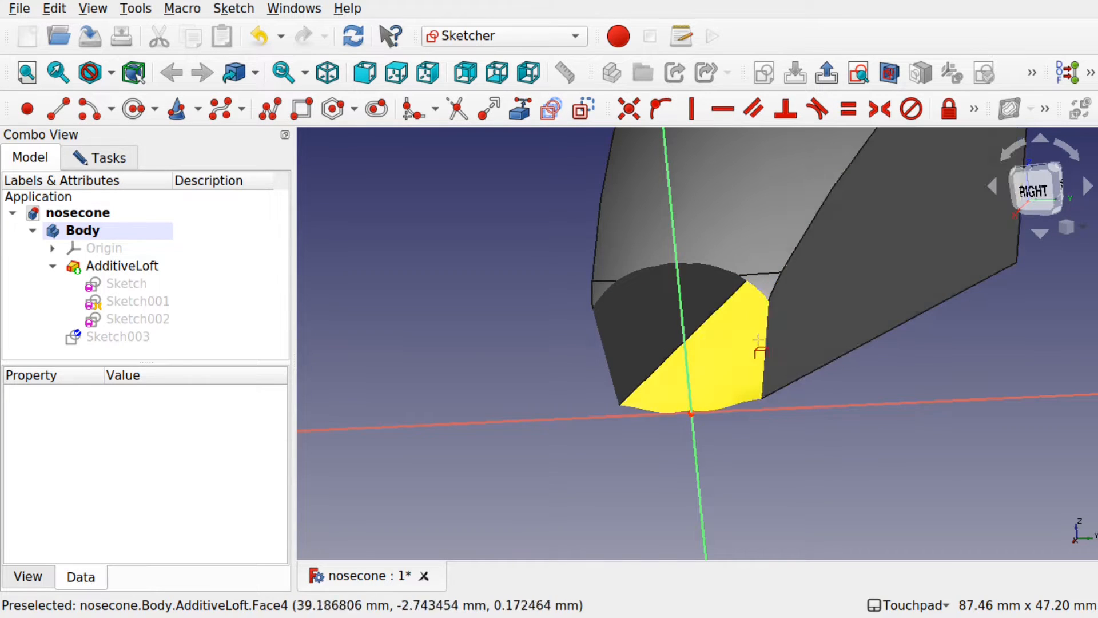
alt+drag(751, 306, 803, 313)
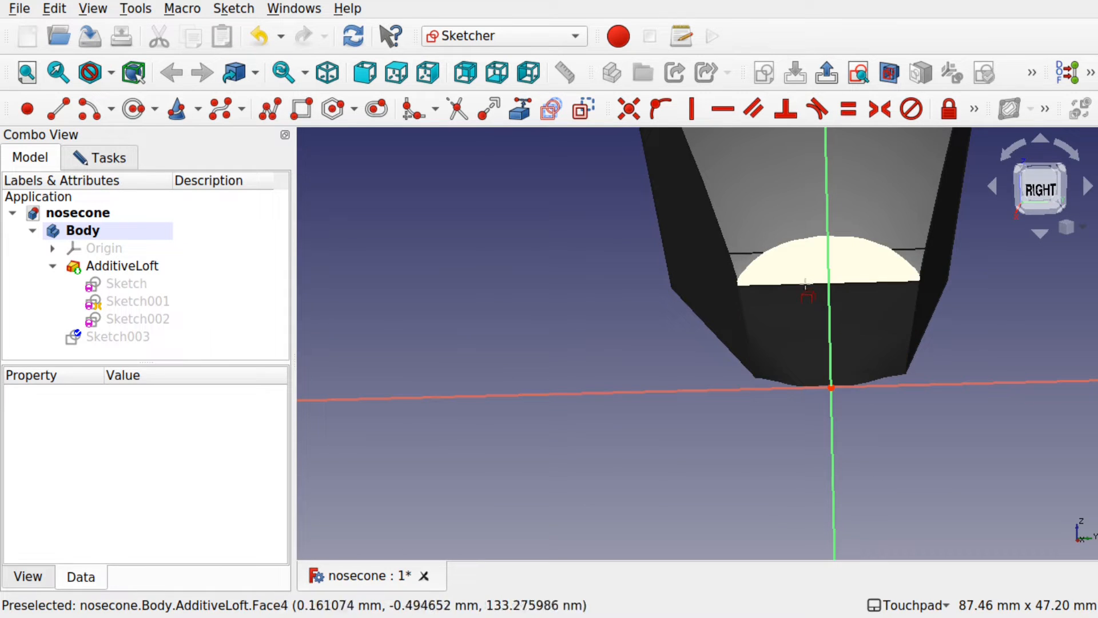
click(132, 286)
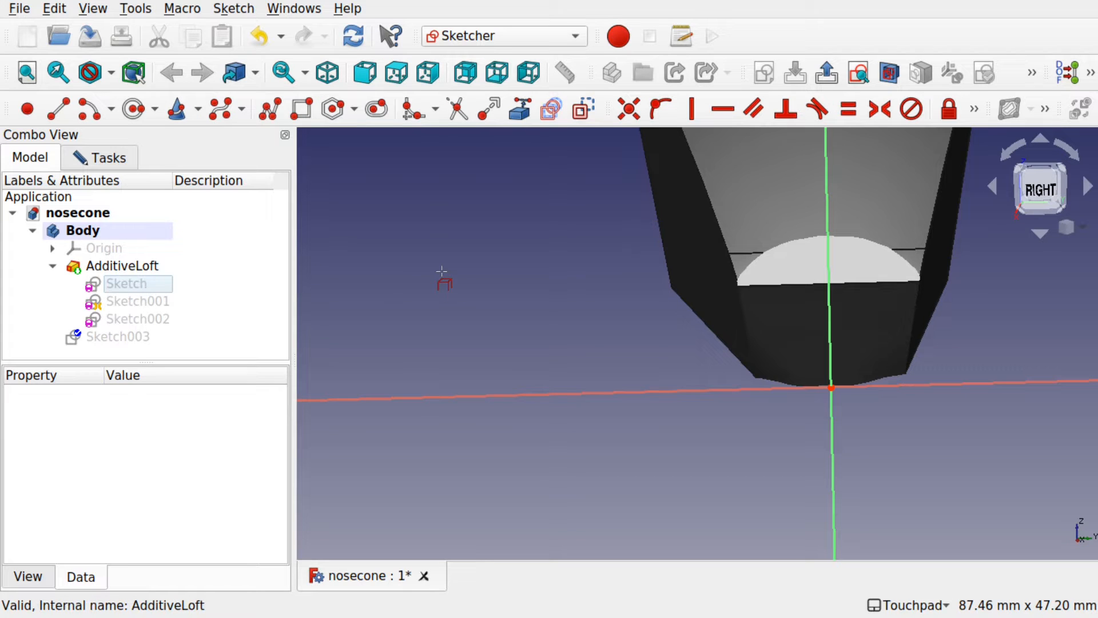
key(Escape)
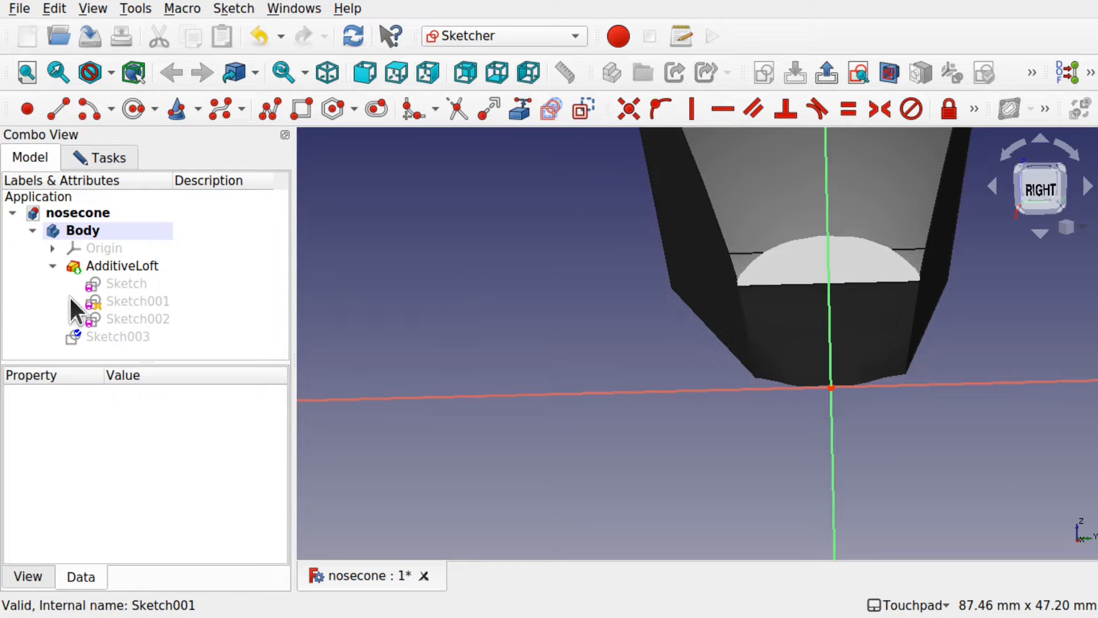
Show the side profile sketches Sketch and Sketch002 and hide the AdditiveLoft so only their outlines remain around the sketch axes.
click(126, 283)
key(space)
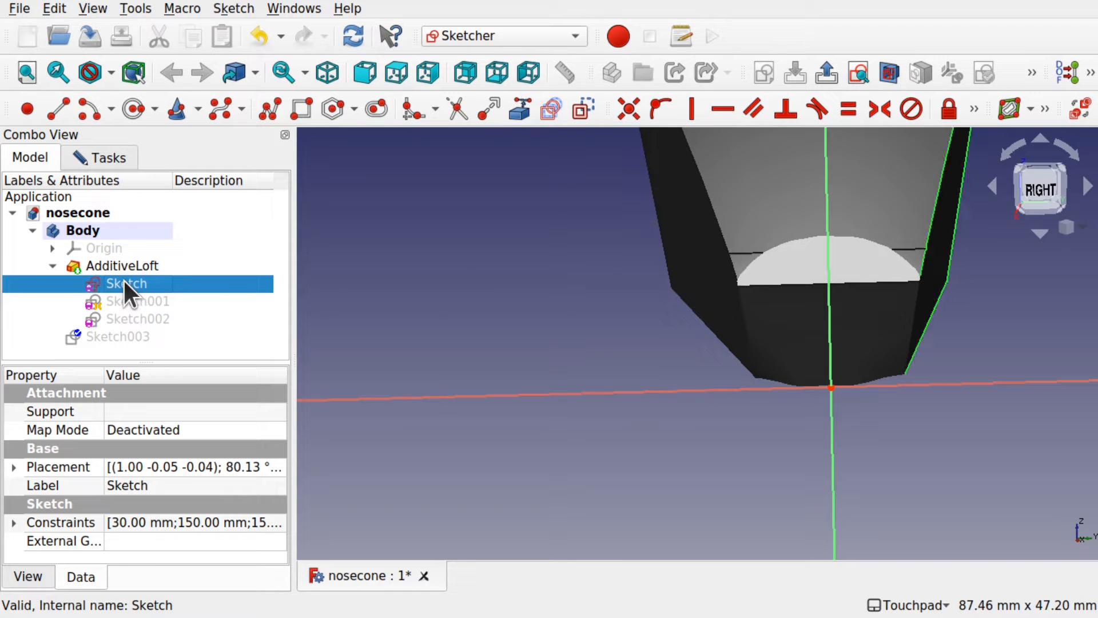
click(122, 320)
key(space)
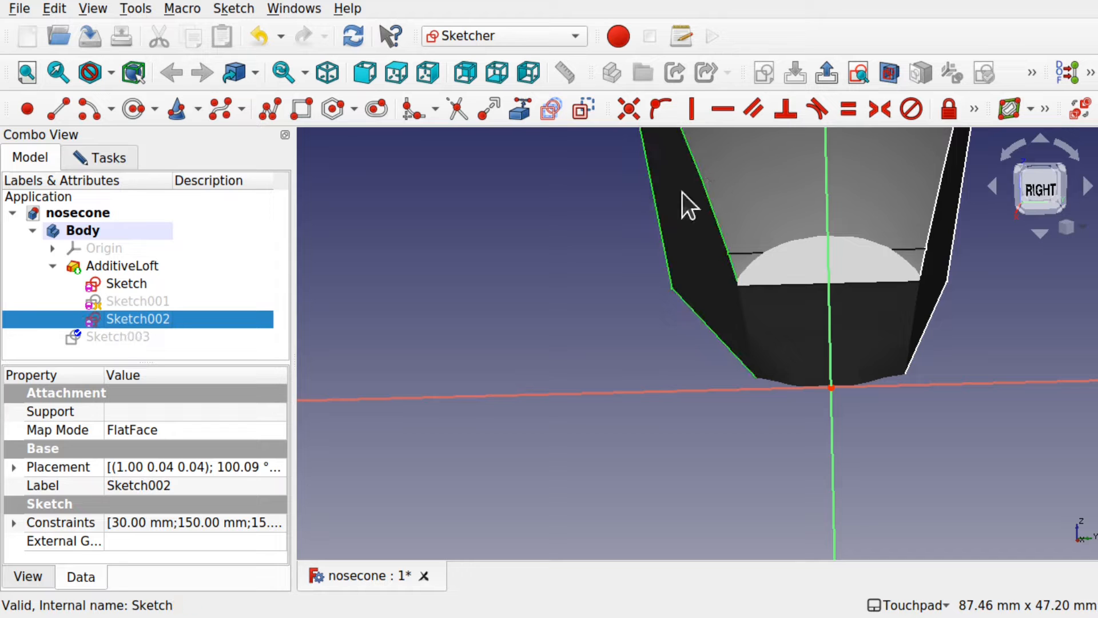
mouse_move(912, 338)
alt+mouse_down()
mouse_move(922, 343)
mouse_move(907, 346)
alt+mouse_up()
click(143, 264)
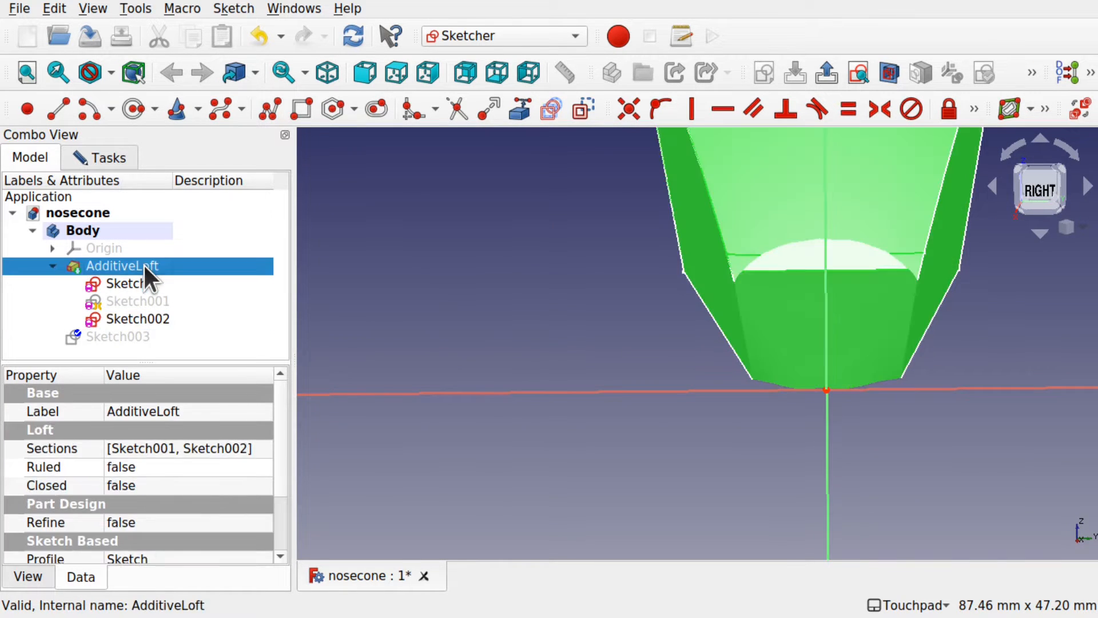
key(space)
mouse_move(692, 257)
alt+mouse_down()
mouse_move(780, 235)
mouse_move(775, 226)
mouse_move(791, 235)
mouse_move(807, 292)
mouse_move(977, 314)
mouse_move(875, 316)
mouse_move(804, 295)
mouse_move(620, 316)
mouse_move(595, 309)
mouse_move(558, 378)
alt+mouse_up()
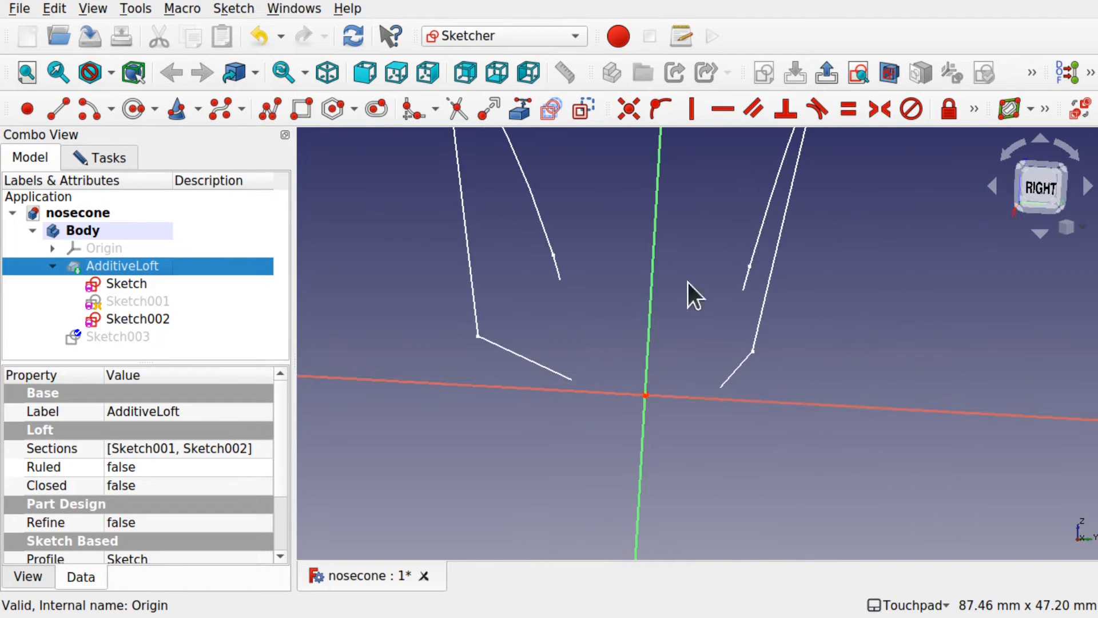
Link the lower front edges of both side profiles, Sketch002 and Sketch, into Sketch003 as external geometry.
click(524, 114)
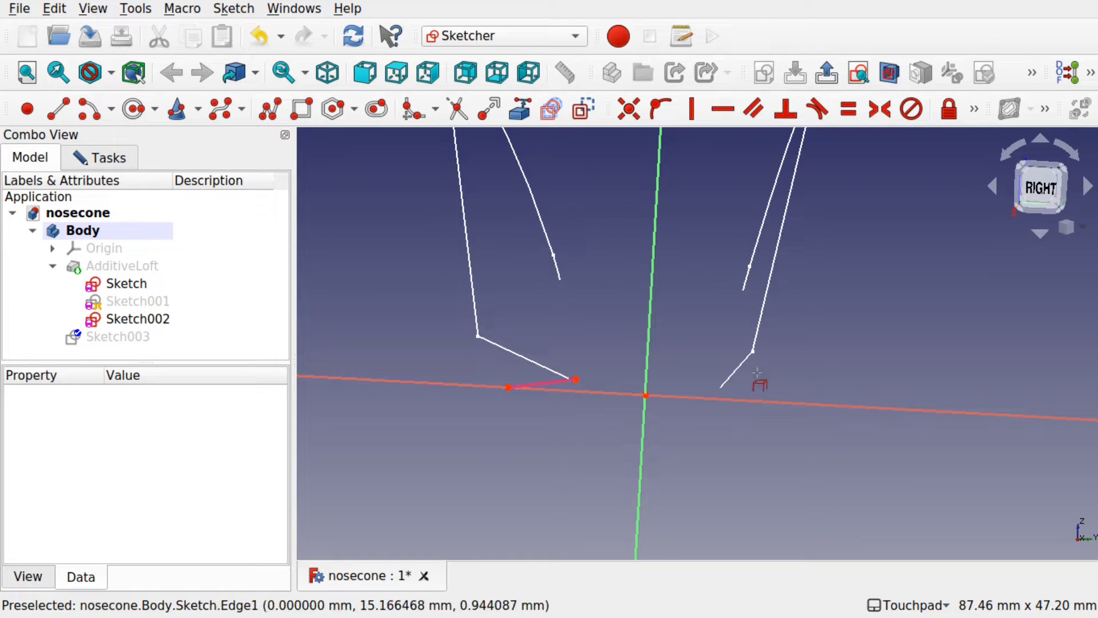
click(731, 376)
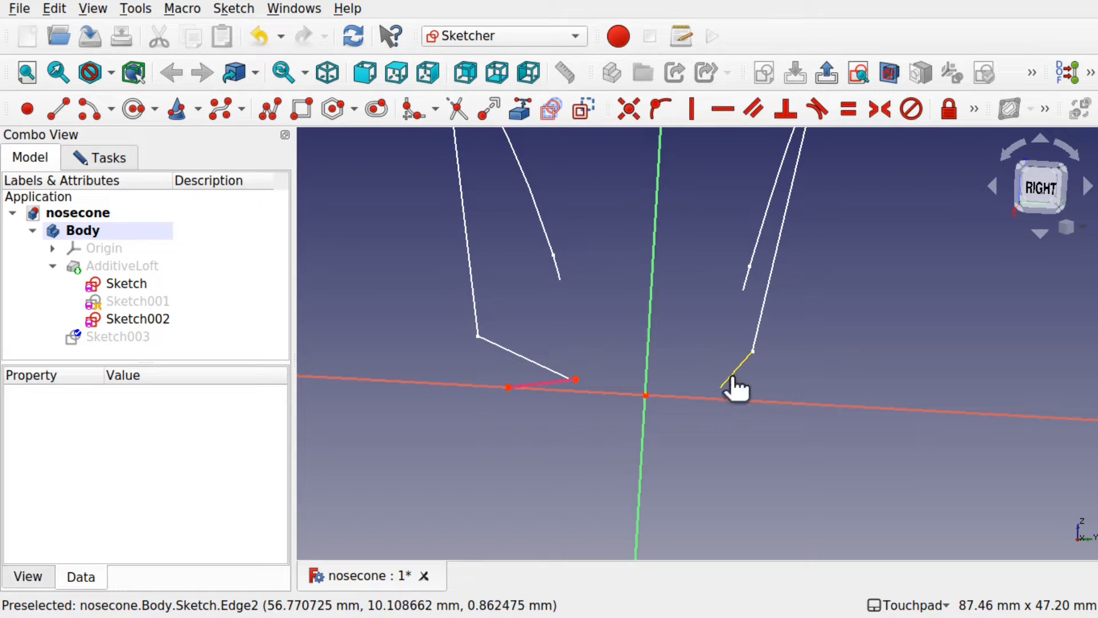
alt+drag(746, 353, 687, 364)
scroll(652, 379, up, 5)
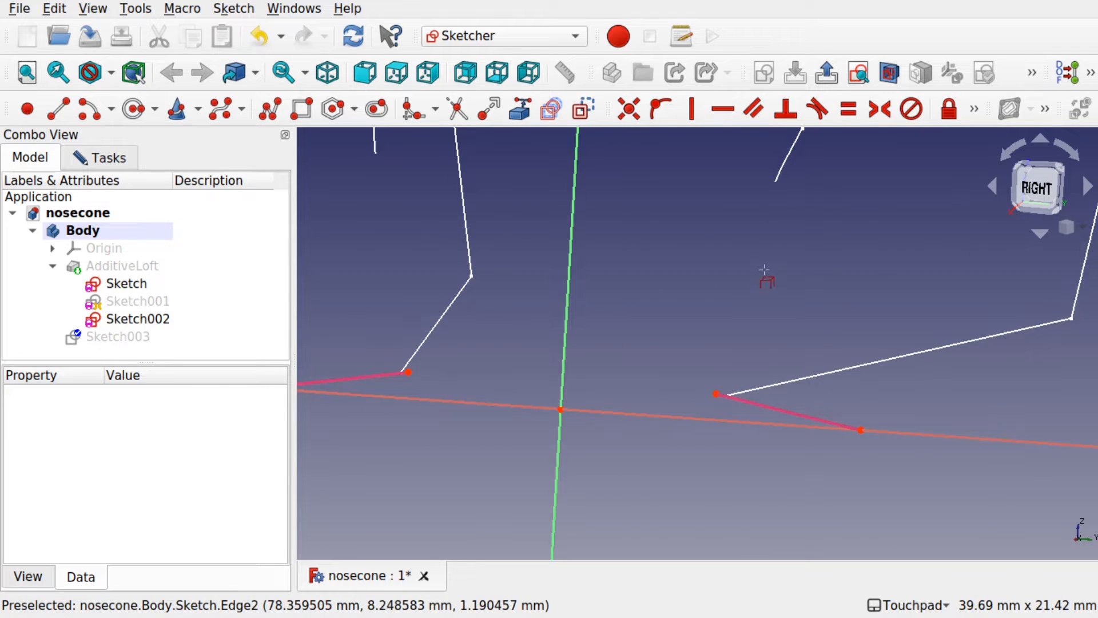
mouse_move(611, 389)
alt+mouse_down()
mouse_move(690, 391)
mouse_move(579, 386)
alt+mouse_up()
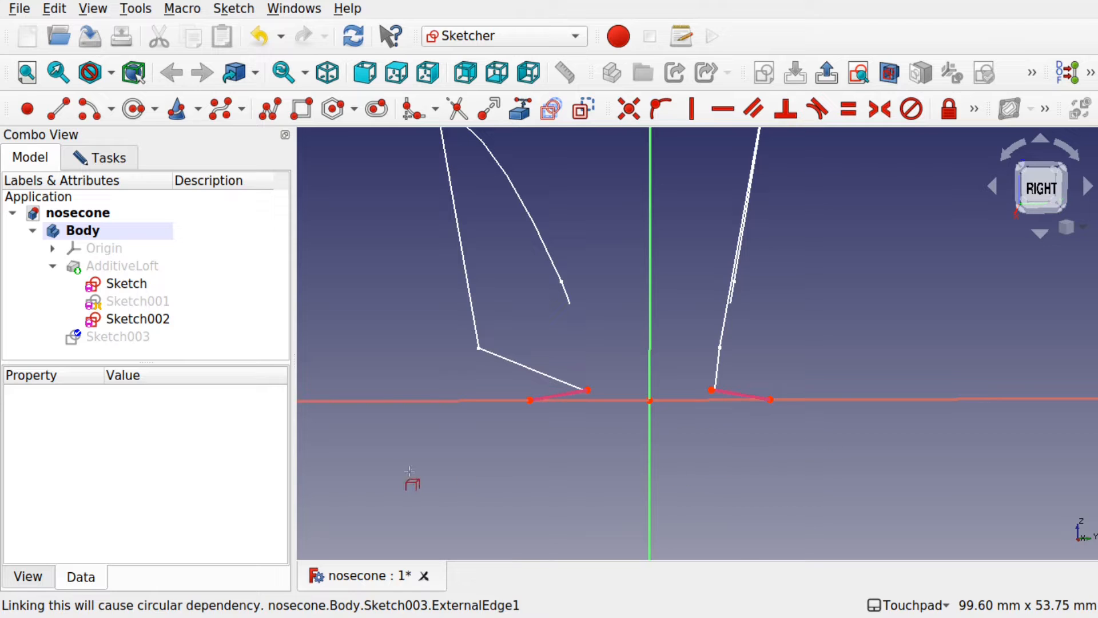
Draw a circle of about 8 mm radius centred on the vertical axis and move its centre just below the horizontal axis.
click(135, 108)
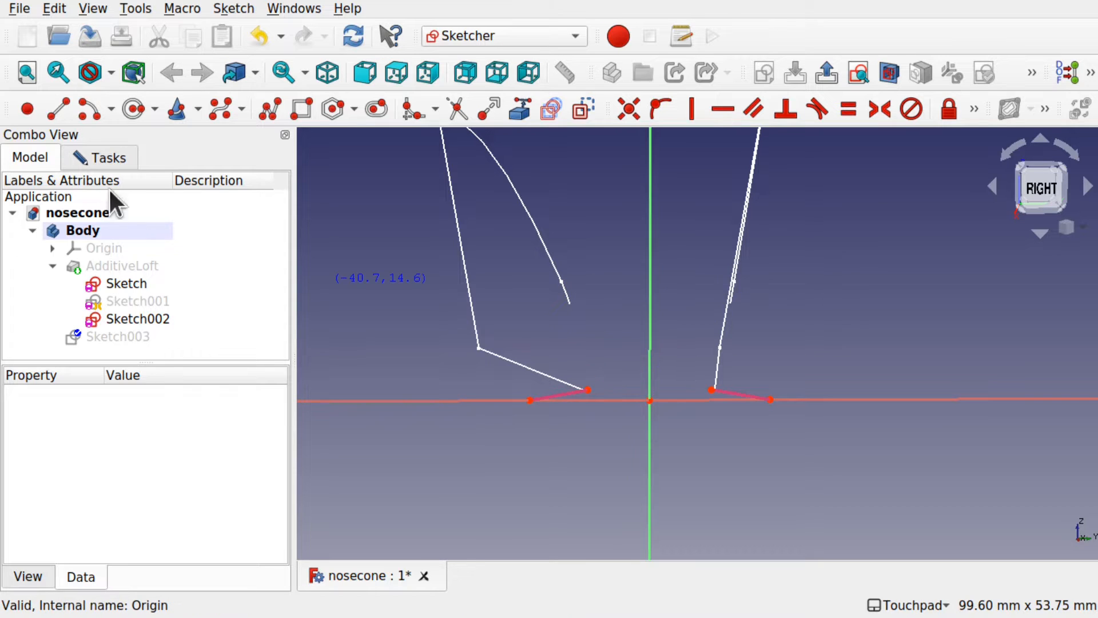
click(89, 163)
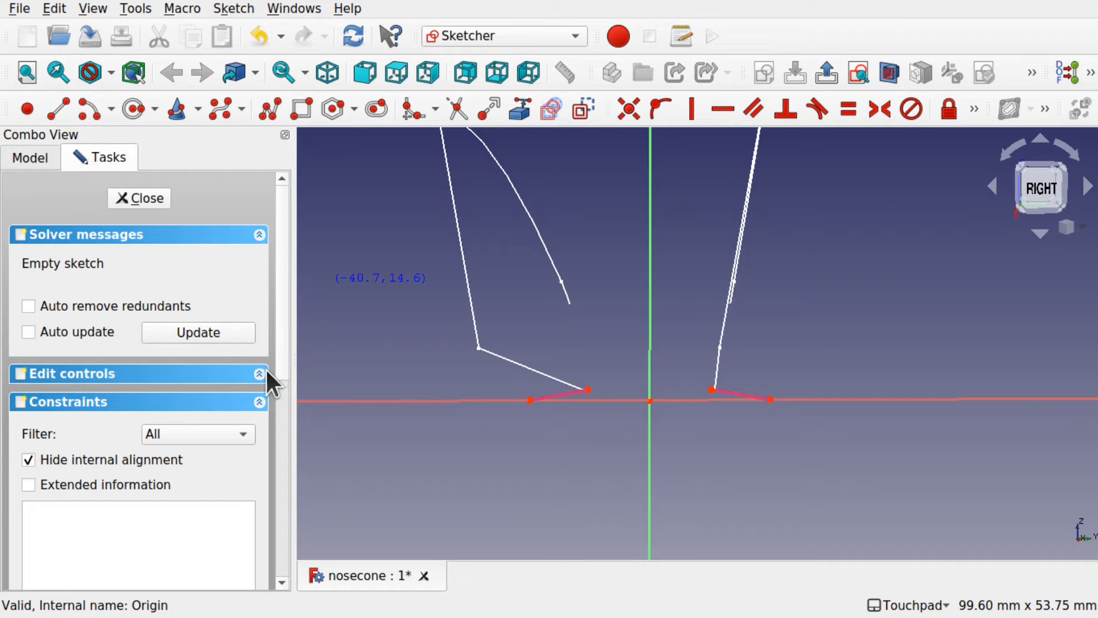
click(205, 373)
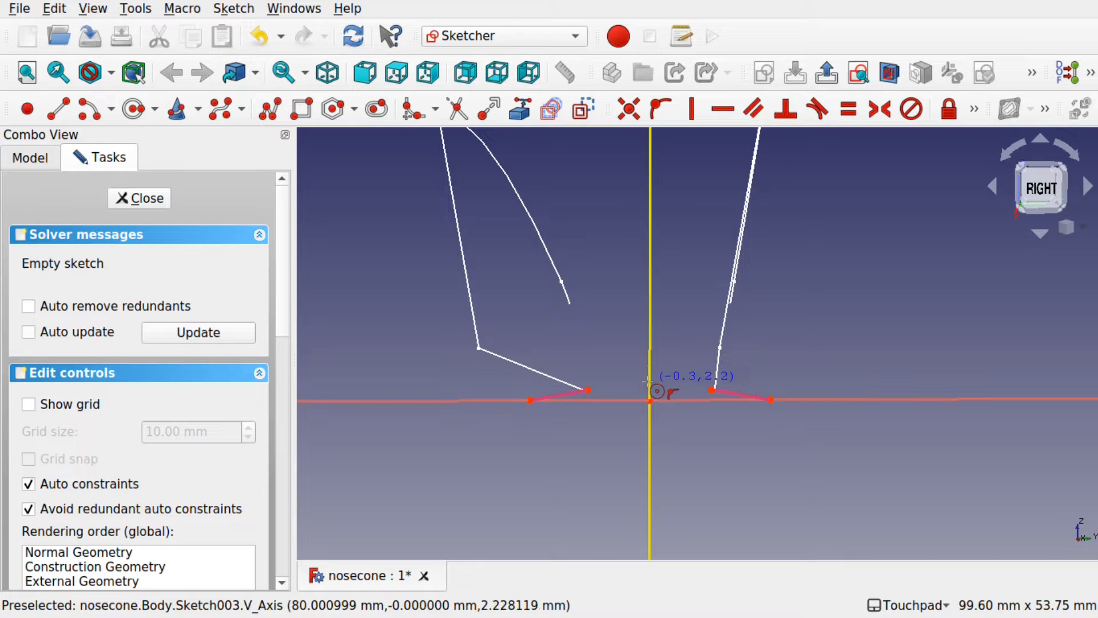
click(650, 400)
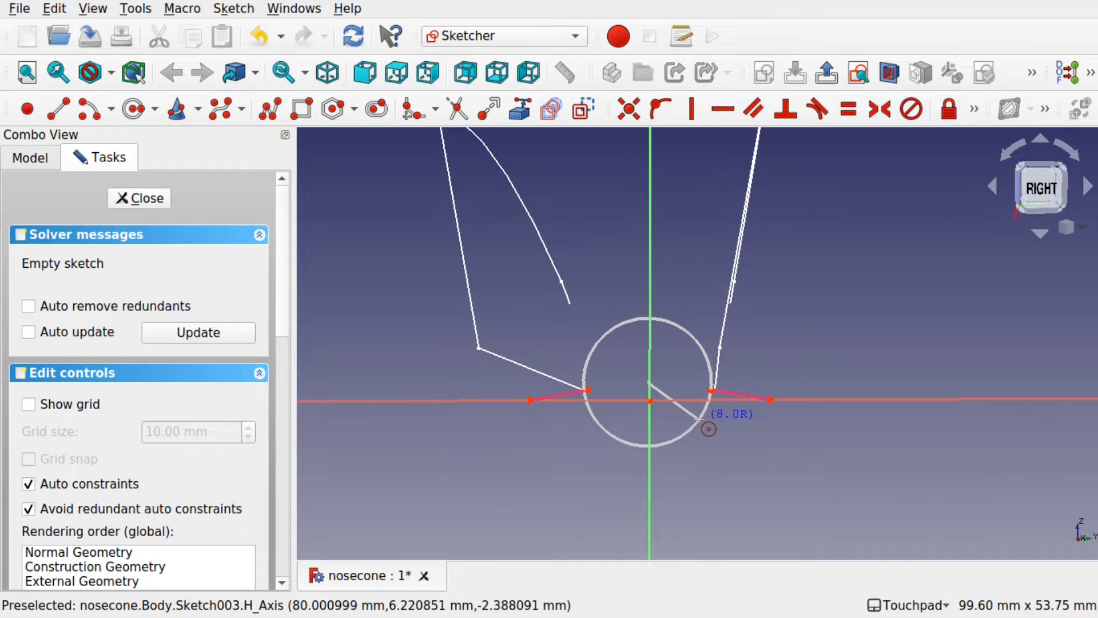
click(699, 421)
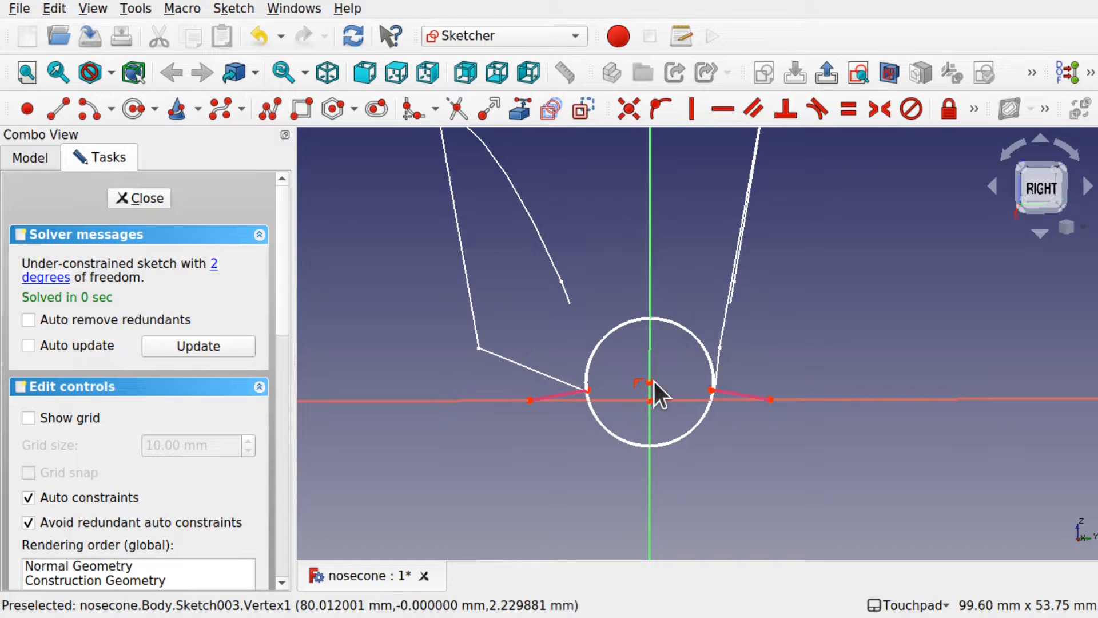
mouse_move(655, 380)
mouse_down()
mouse_move(657, 431)
mouse_move(648, 410)
mouse_up()
scroll(649, 411, down, 3)
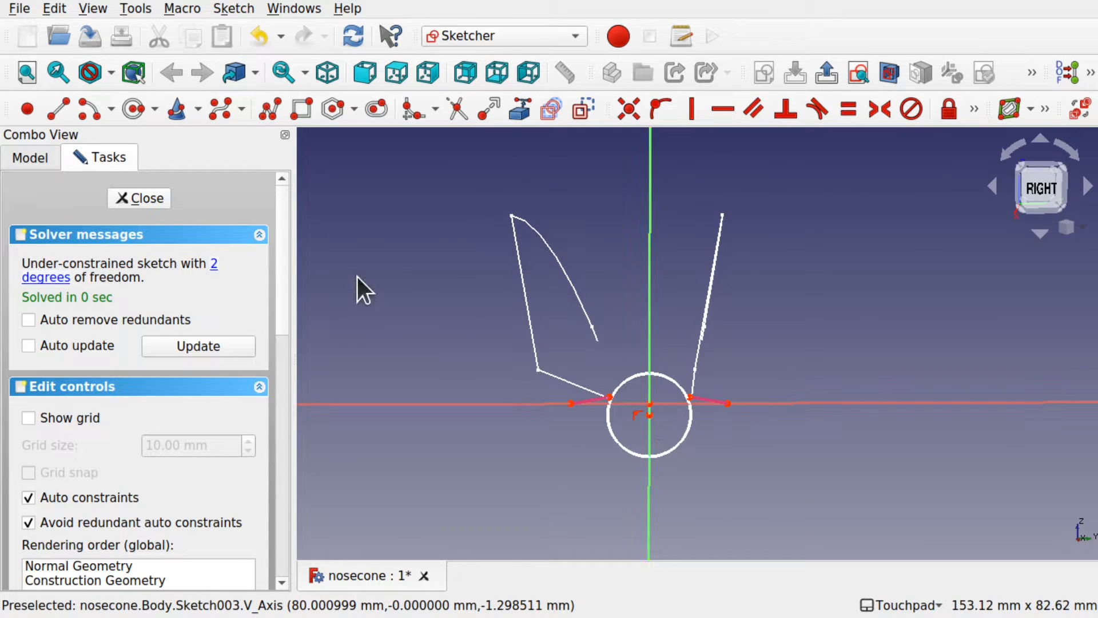
Show the AdditiveLoft again behind the Sketch003 circle for reference near the tip.
click(28, 155)
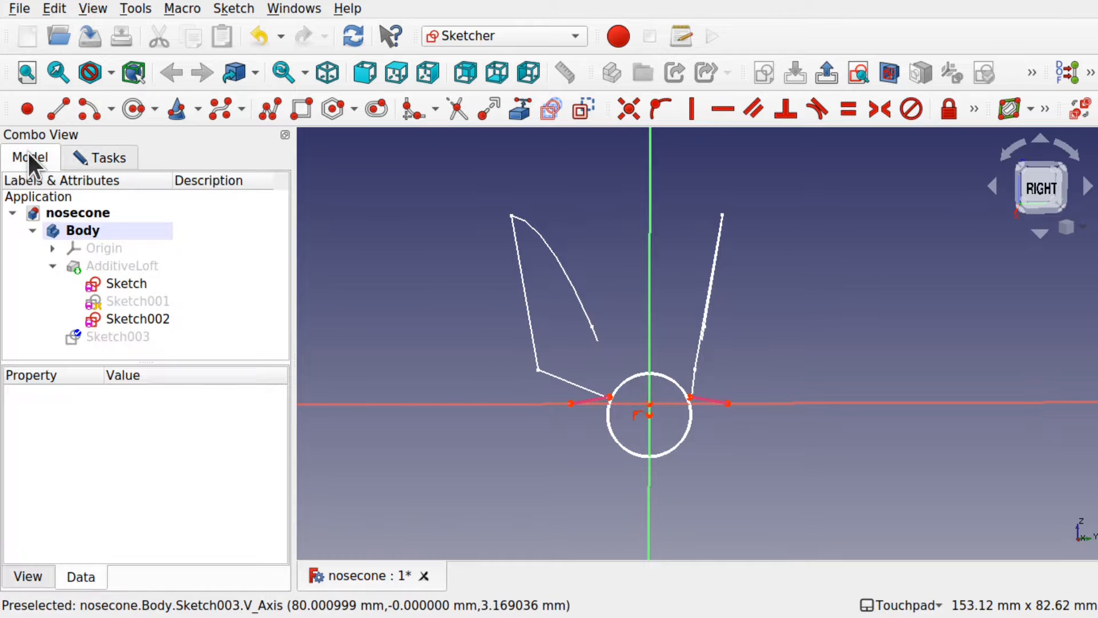
click(114, 263)
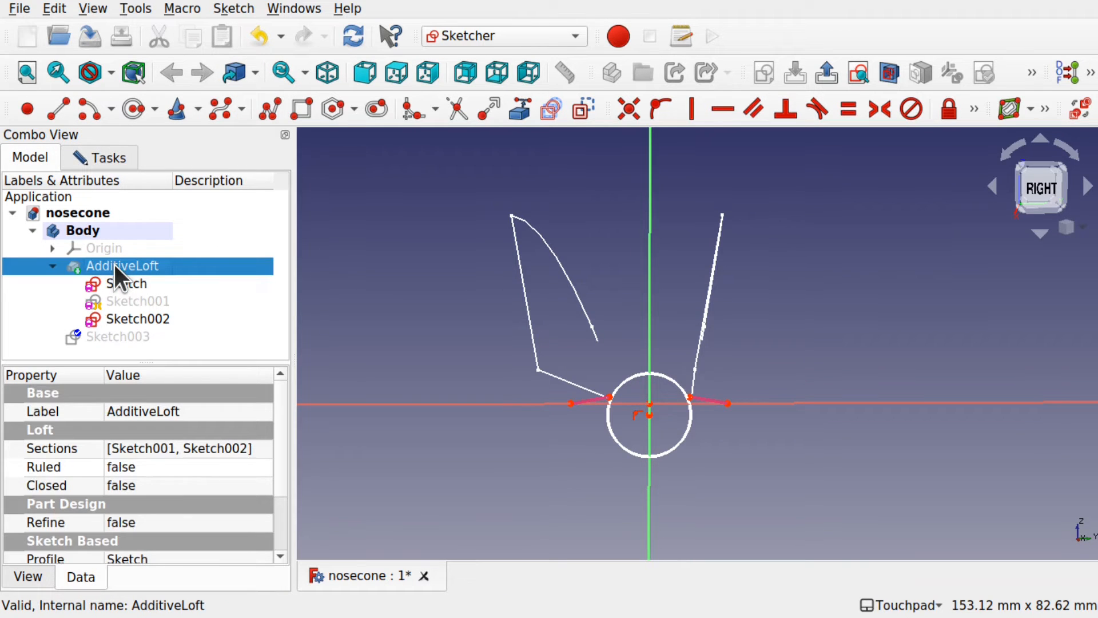
key(space)
alt+drag(674, 372, 644, 372)
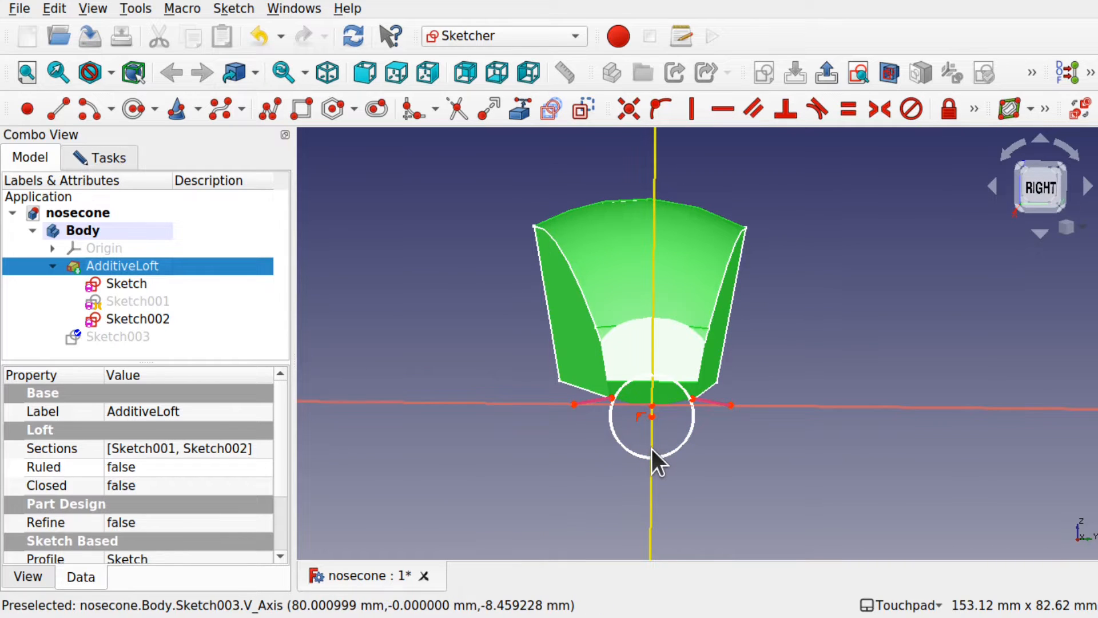
scroll(651, 448, up, 2)
scroll(651, 449, up, 2)
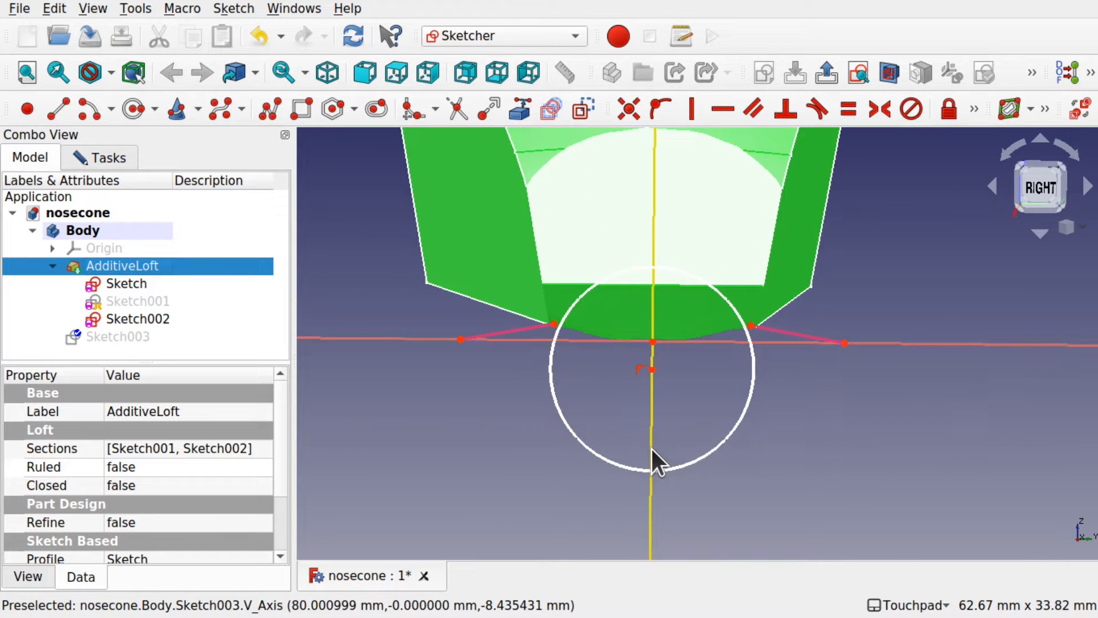
Constrain the circle to pass through the inner endpoint of the right-hand external edge with a point-on-object constraint.
click(750, 337)
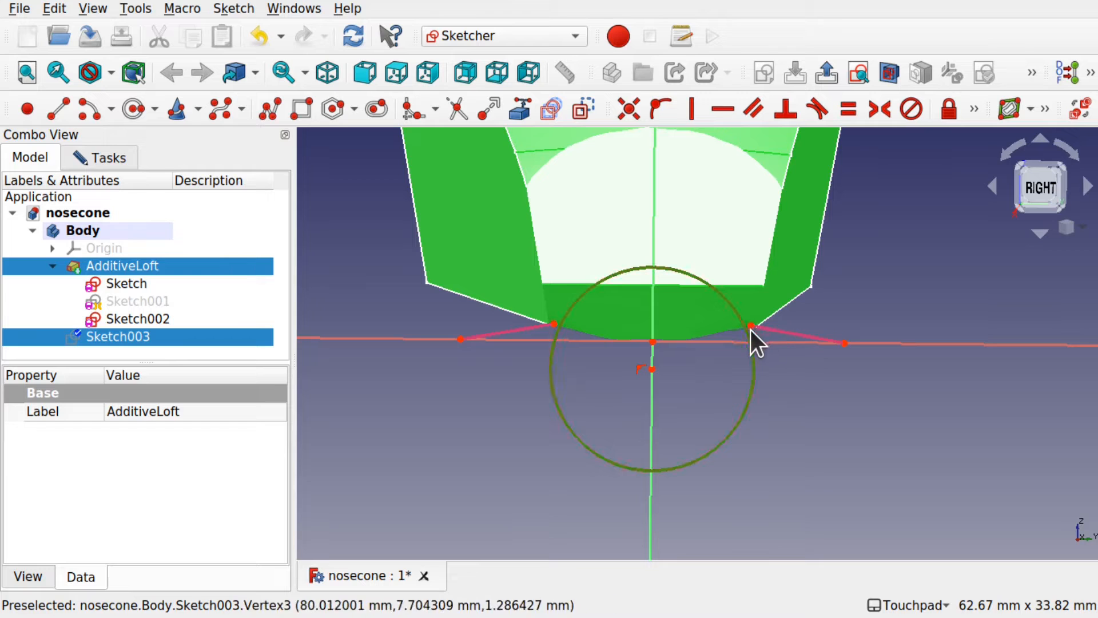
click(660, 112)
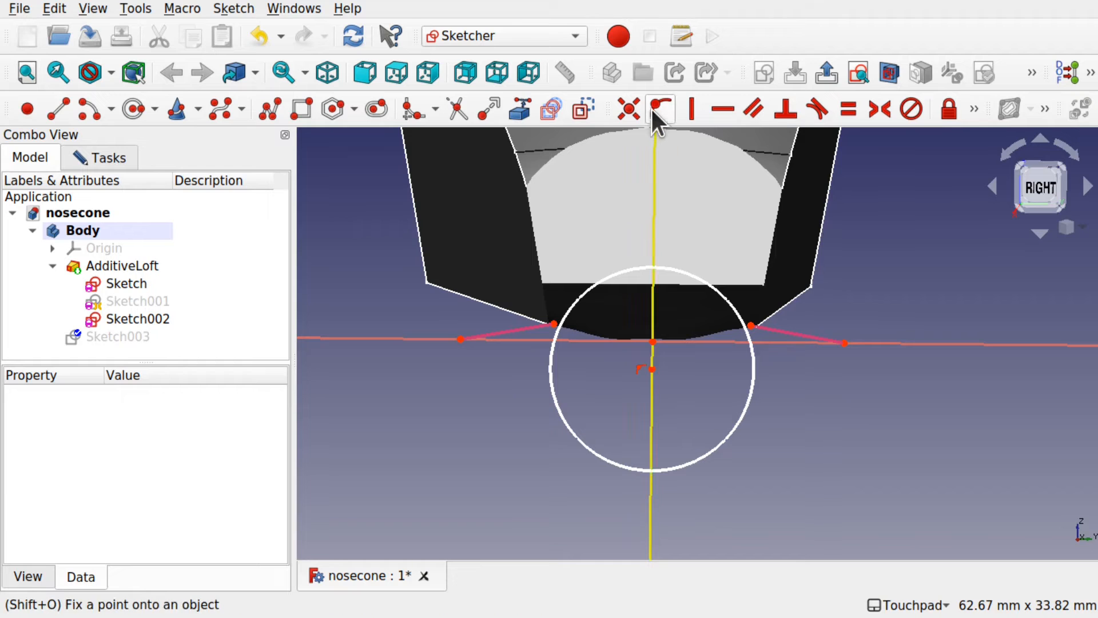
click(750, 325)
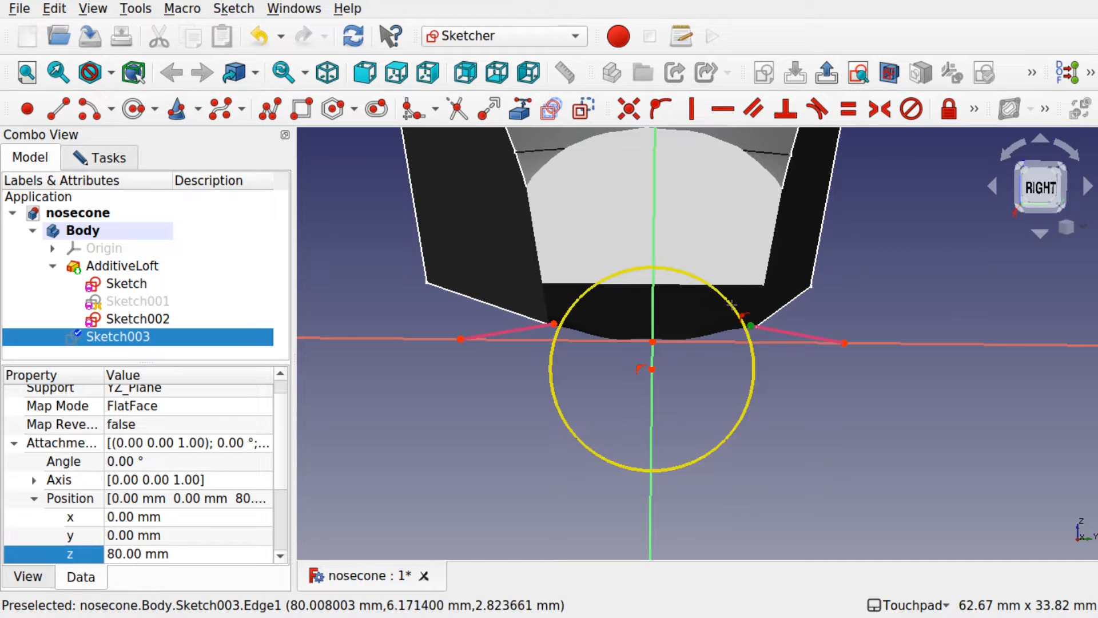
click(703, 324)
Check the circle against the loft from several angles, and lower its centre along the vertical axis to about 5 mm below the origin.
mouse_move(694, 335)
alt+mouse_down()
mouse_move(811, 328)
mouse_move(719, 338)
alt+mouse_up()
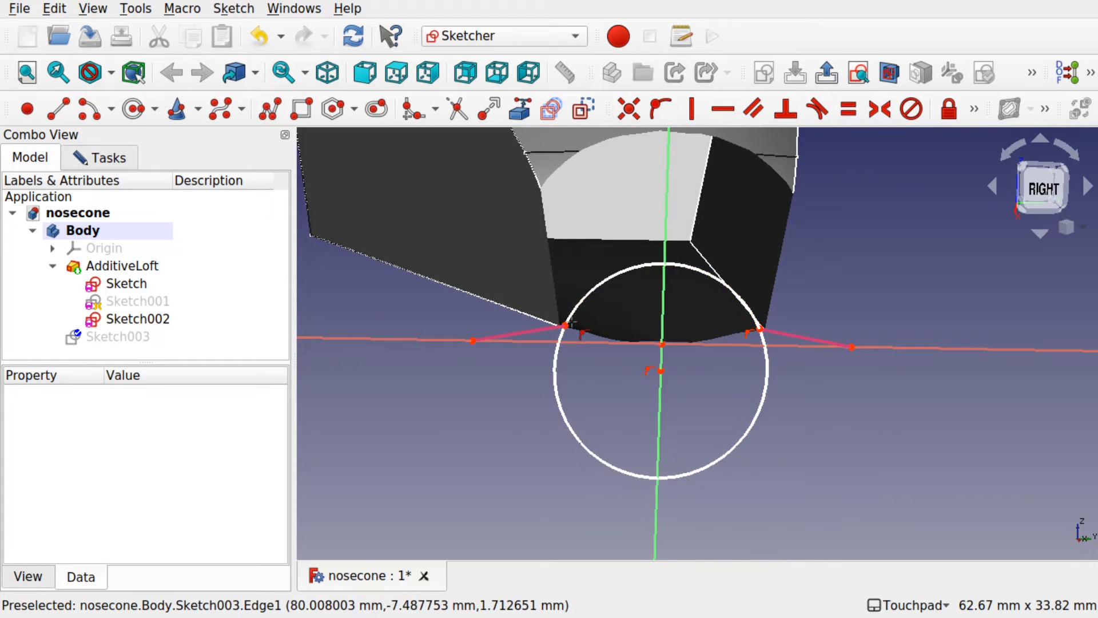
scroll(569, 324, up, 3)
mouse_move(571, 322)
alt+mouse_down()
mouse_move(503, 300)
mouse_move(518, 306)
mouse_move(496, 308)
alt+mouse_up()
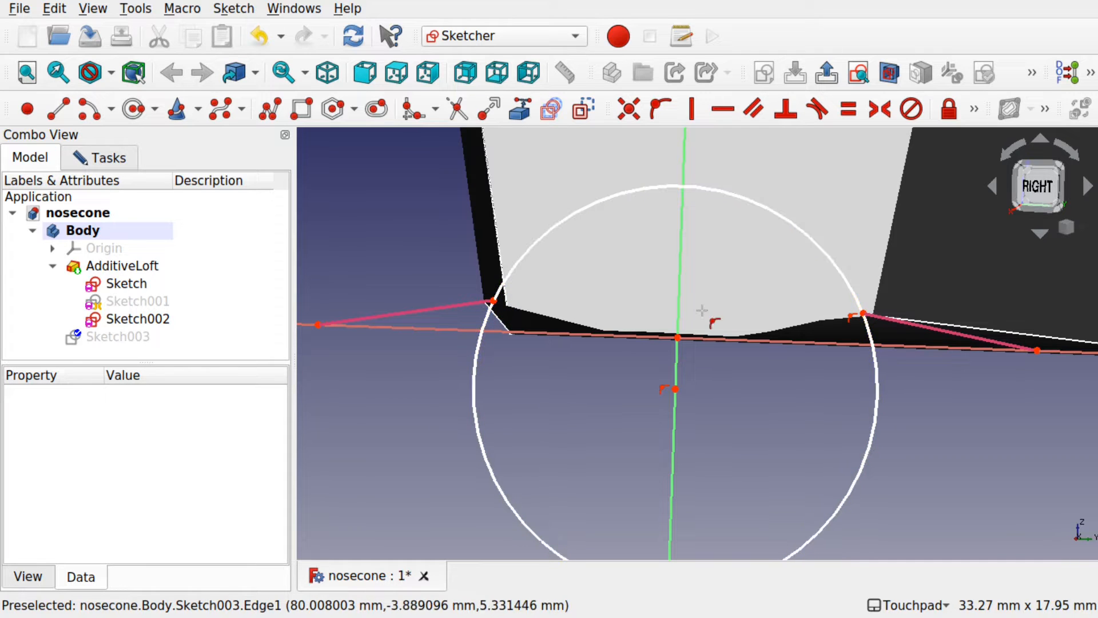
scroll(702, 311, down, 4)
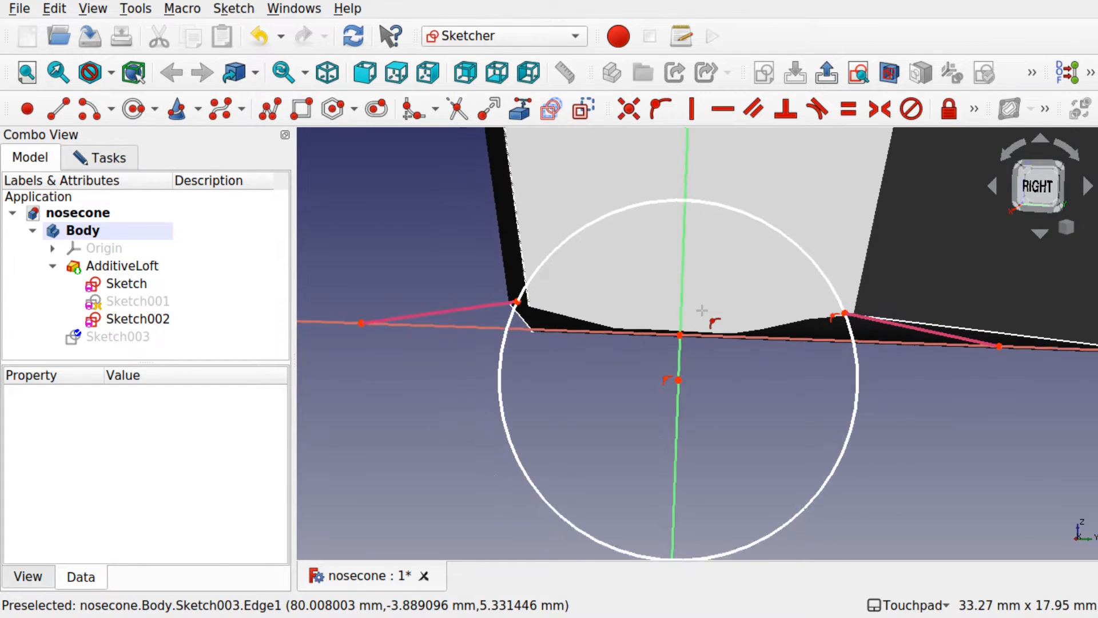
alt+drag(702, 311, 713, 320)
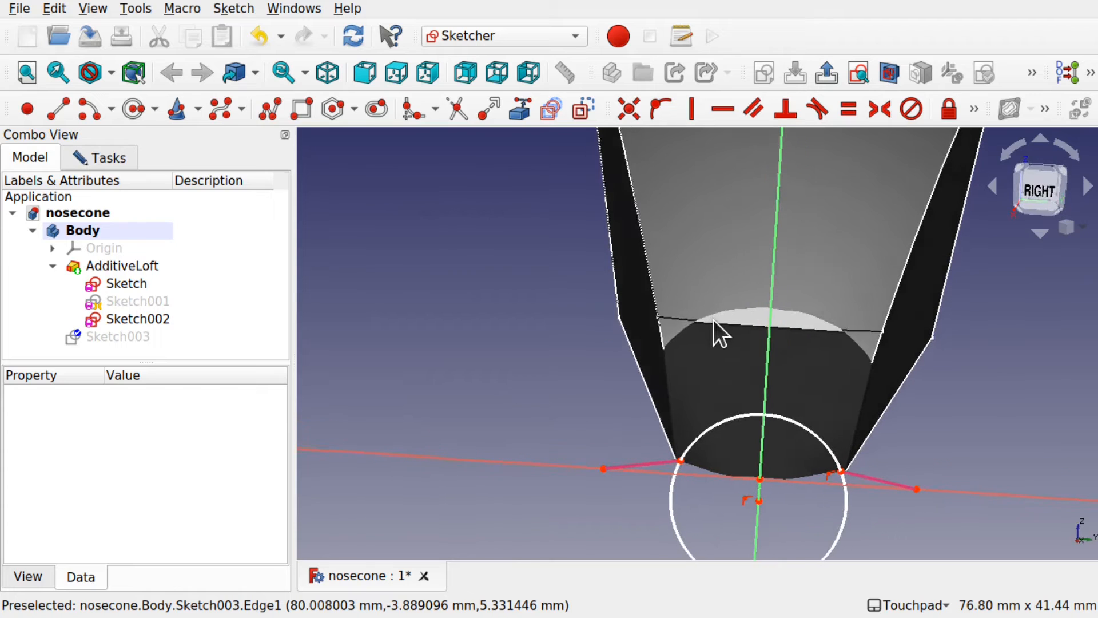
key(shift+o)
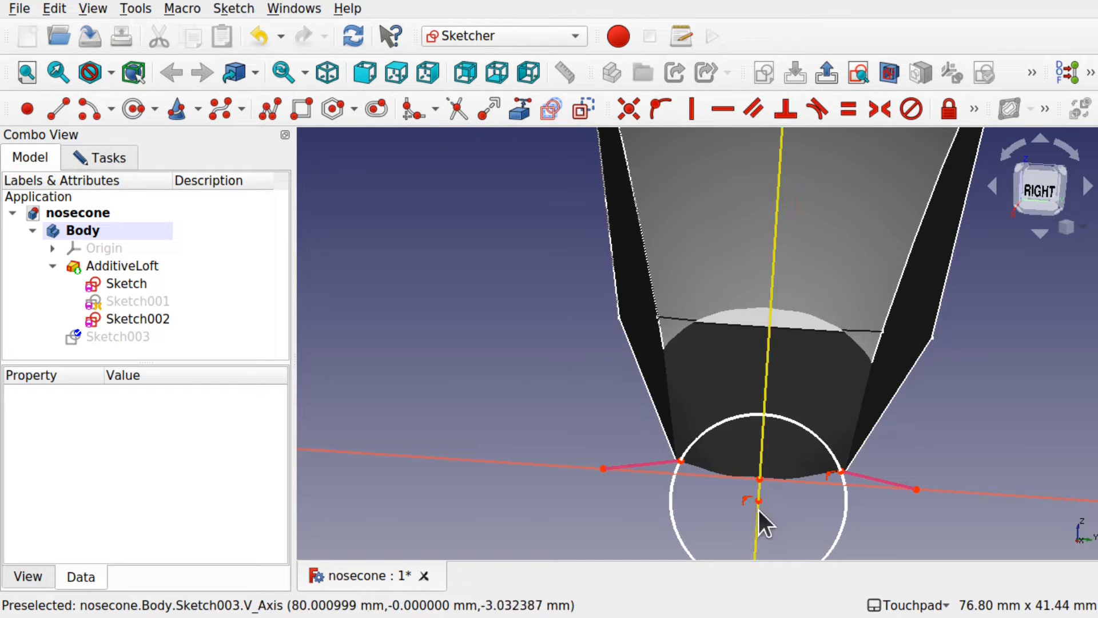
mouse_move(768, 500)
mouse_down()
mouse_move(774, 452)
mouse_move(768, 526)
mouse_move(774, 447)
mouse_move(774, 494)
mouse_up()
mouse_move(870, 479)
shift+middle_down()
mouse_move(791, 426)
mouse_move(795, 388)
shift+middle_up()
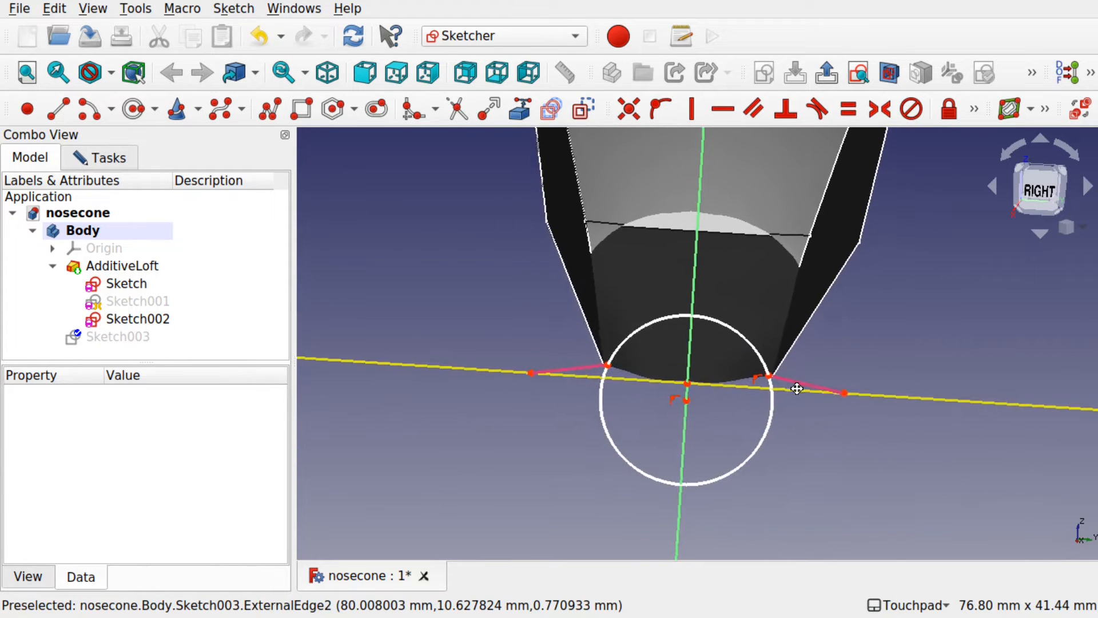
click(1039, 182)
scroll(808, 284, down, 5)
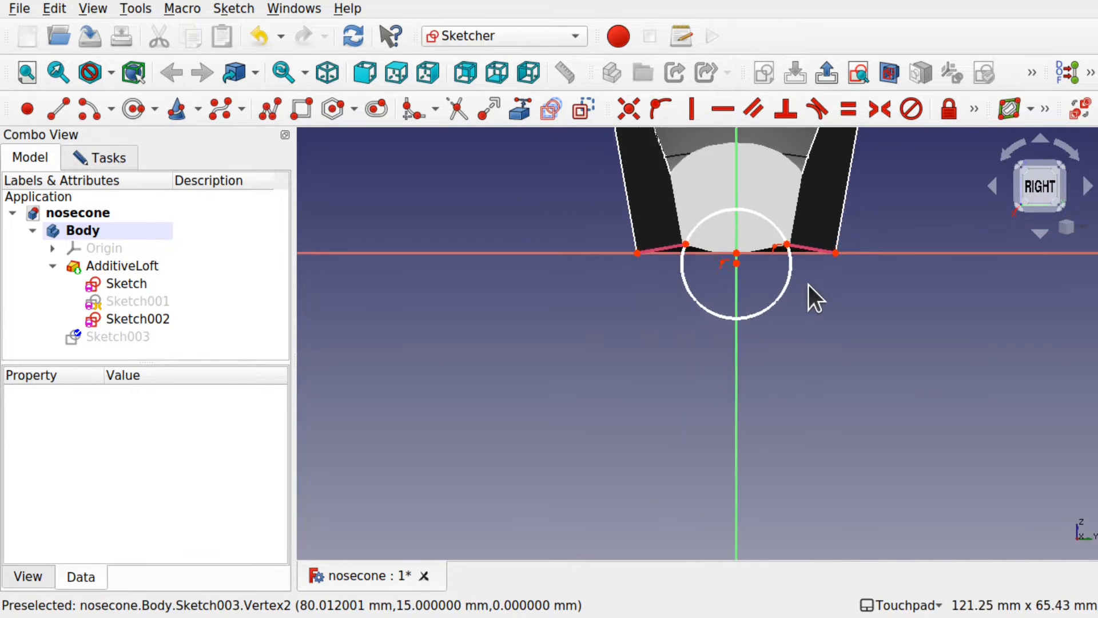
shift+middle_drag(809, 282, 815, 410)
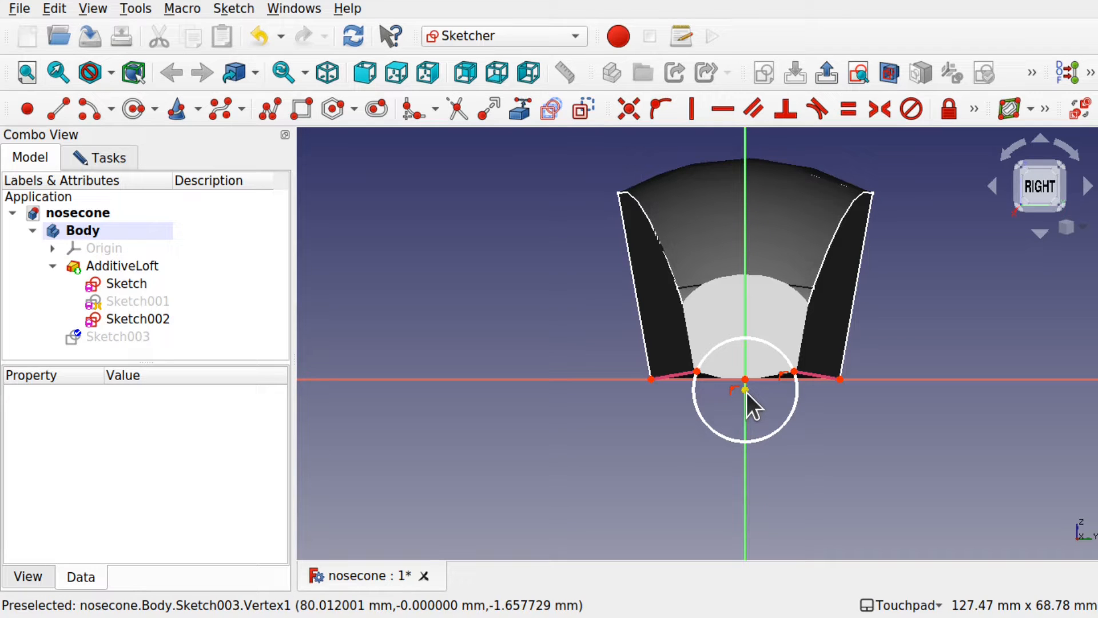
drag(747, 393, 754, 410)
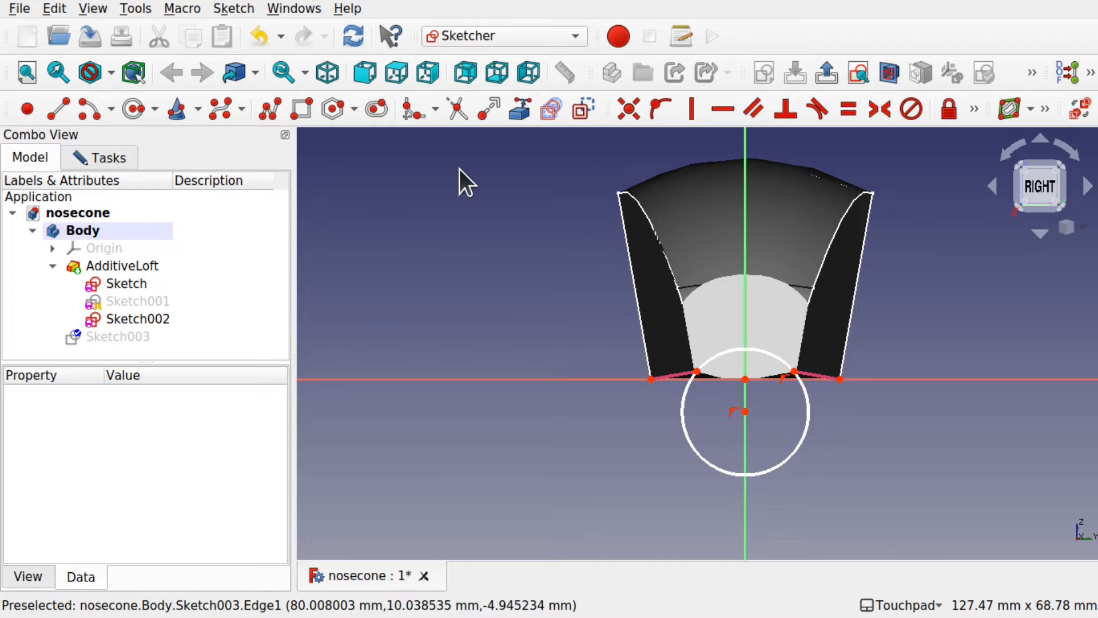
Draw two horizontal lines about 10 mm long joining the left and right sides of the circle to its centre.
click(60, 110)
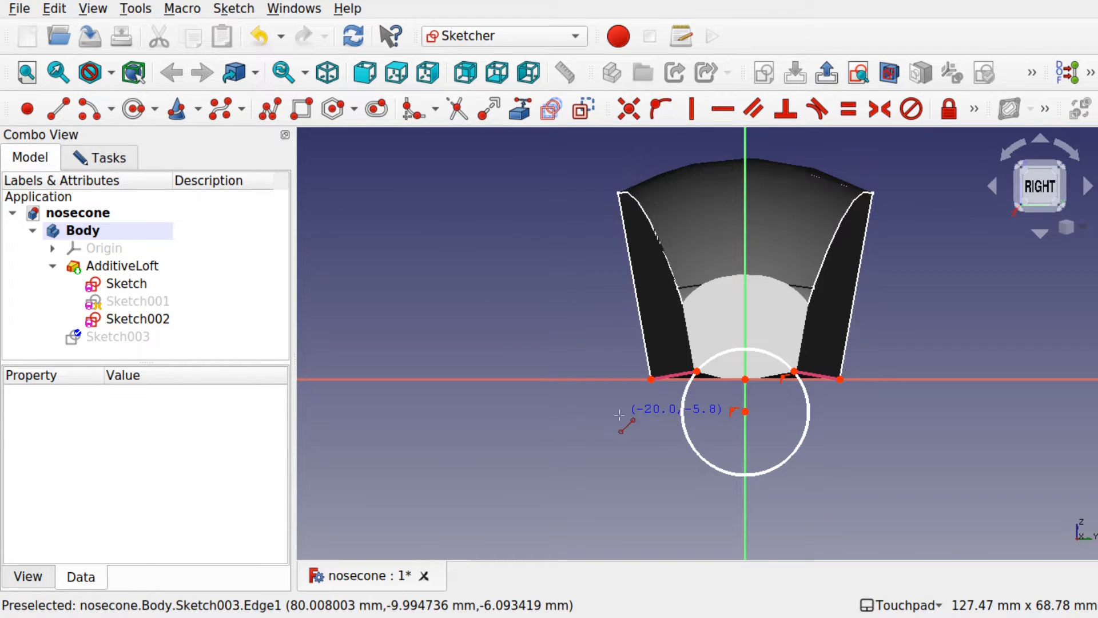
click(683, 411)
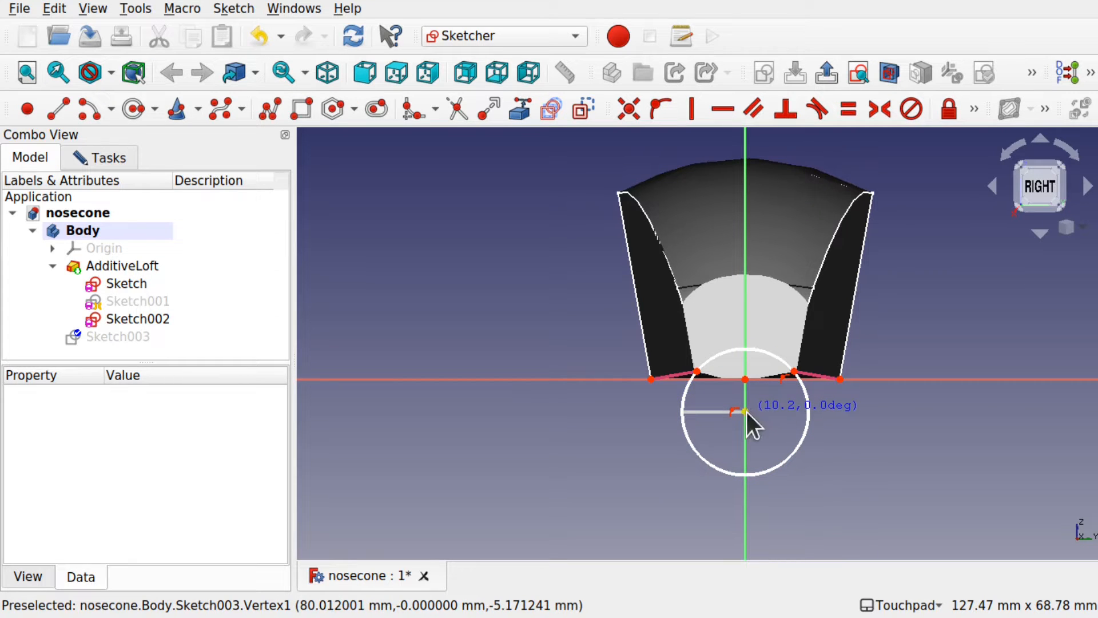
click(745, 412)
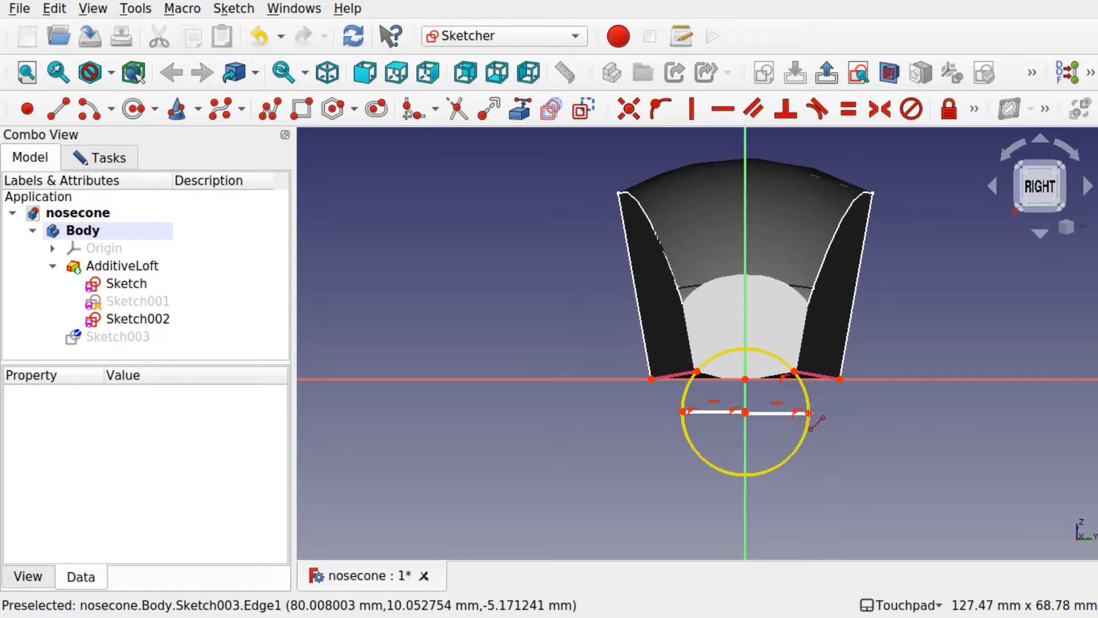
click(809, 412)
scroll(767, 423, up, 2)
scroll(767, 421, up, 1)
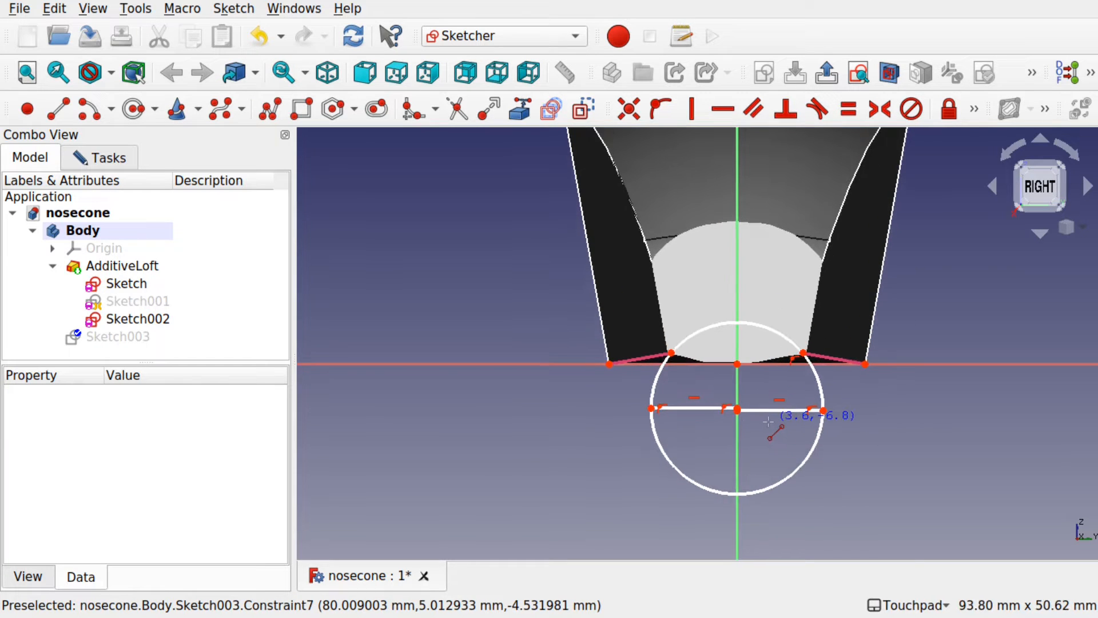
scroll(707, 411, up, 5)
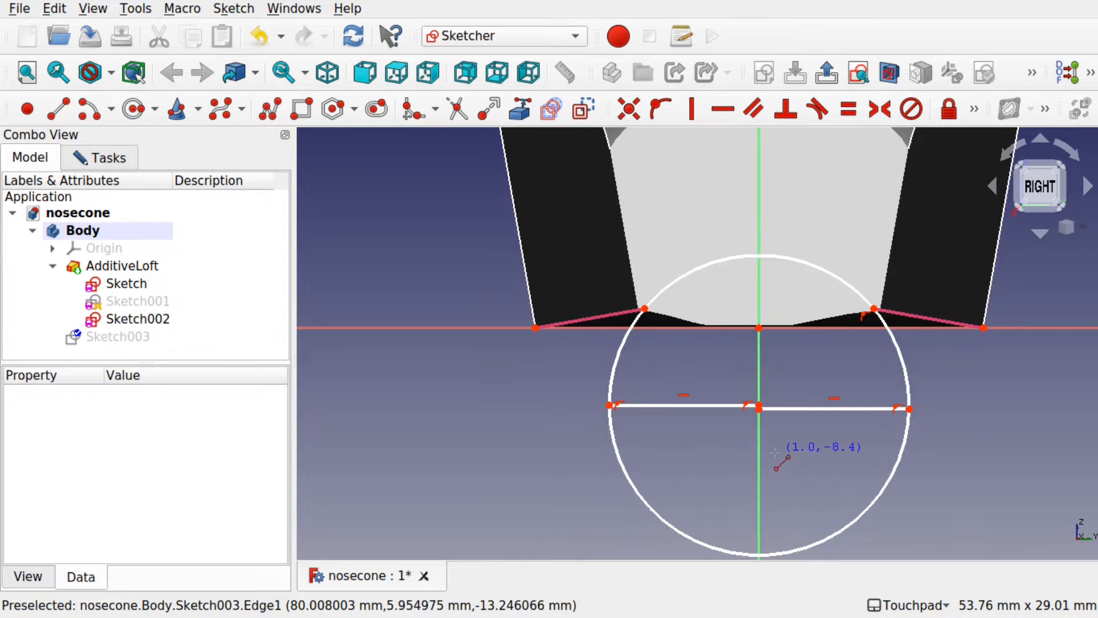
key(Escape)
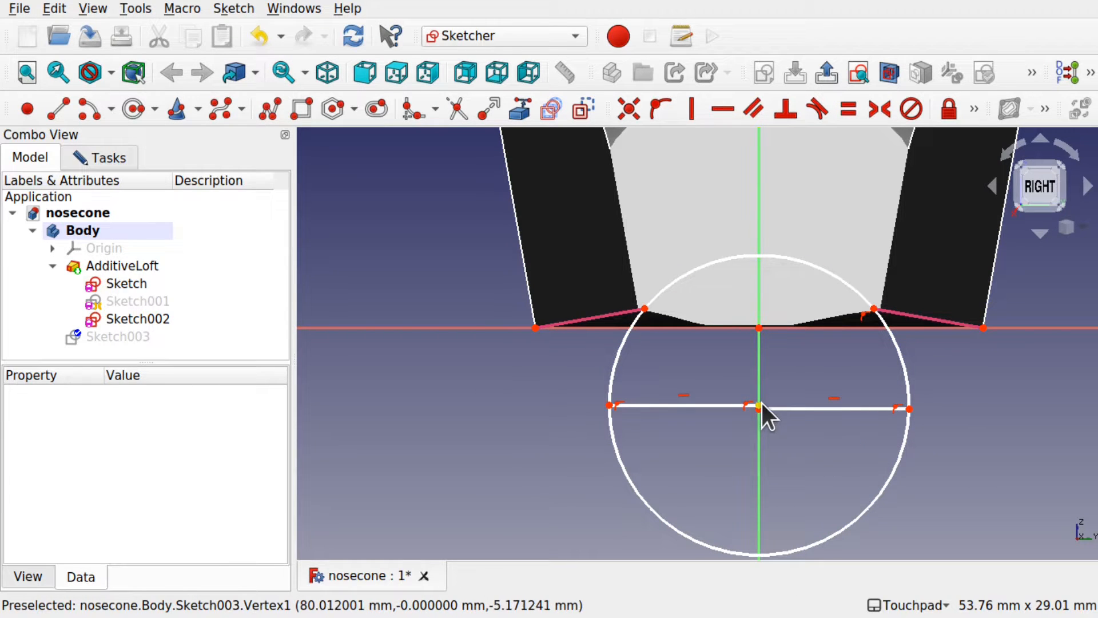
Make the two lines' inner endpoints coincident at the circle's centre and trim away the circle's lower half.
click(760, 407)
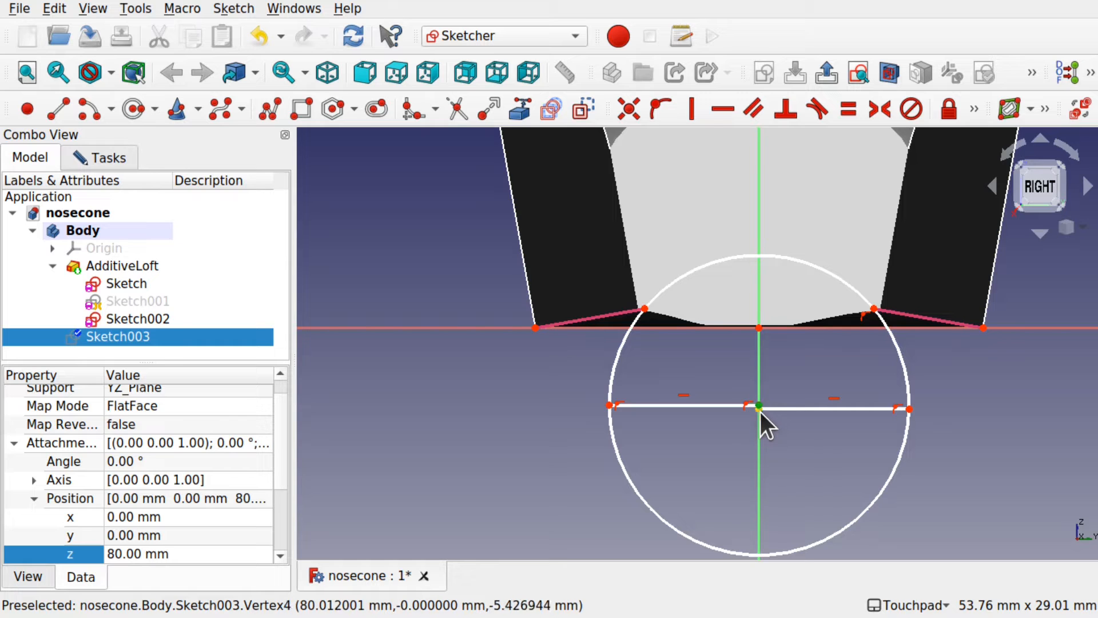
click(631, 108)
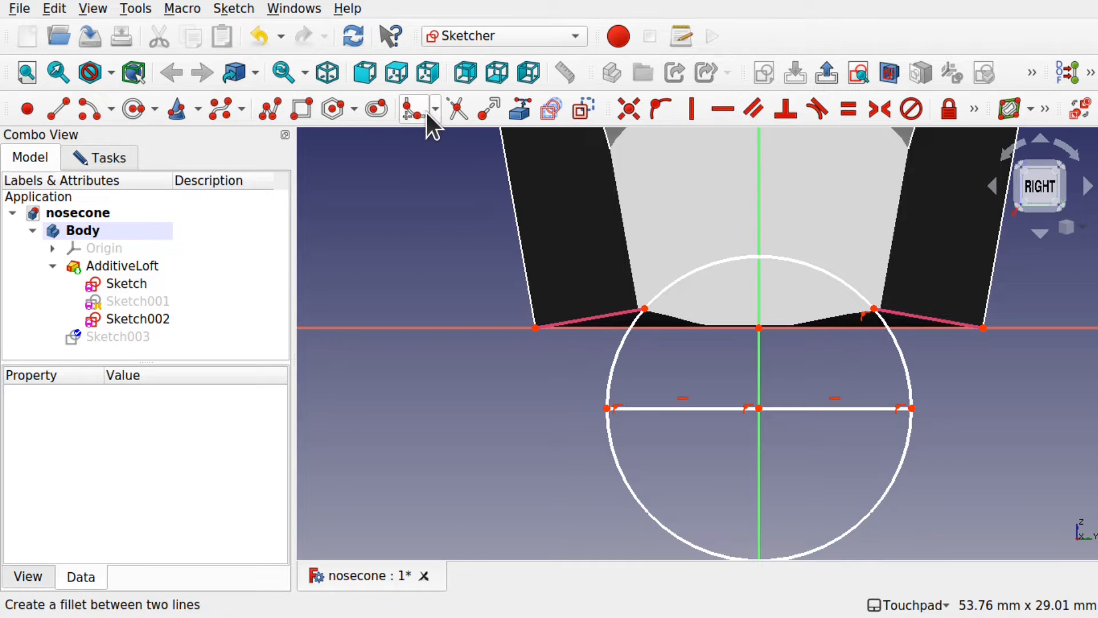
click(458, 115)
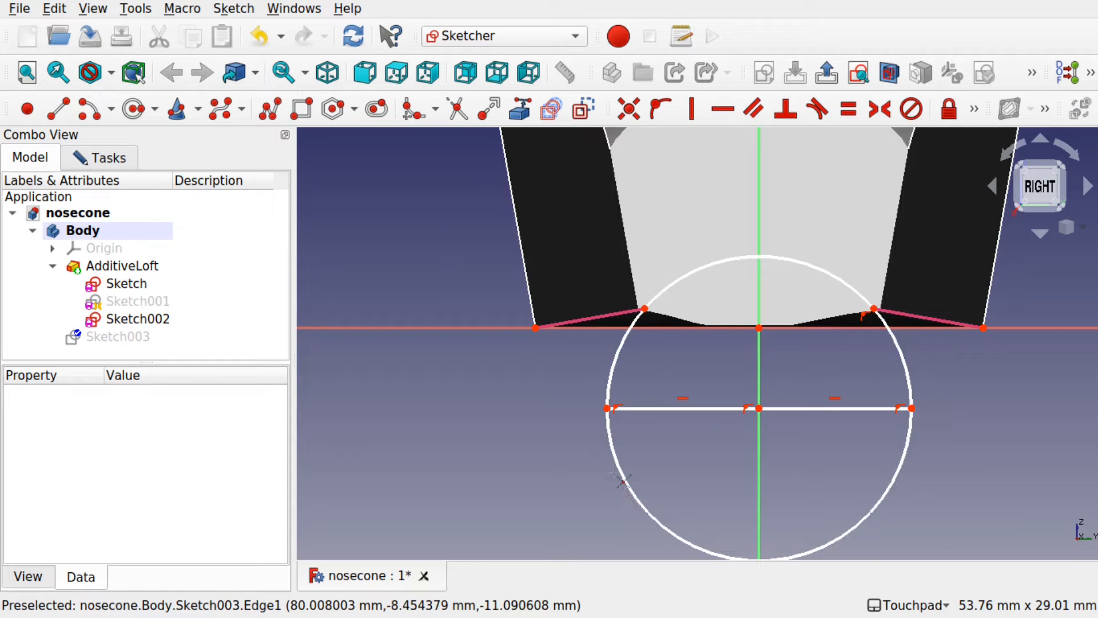
click(633, 497)
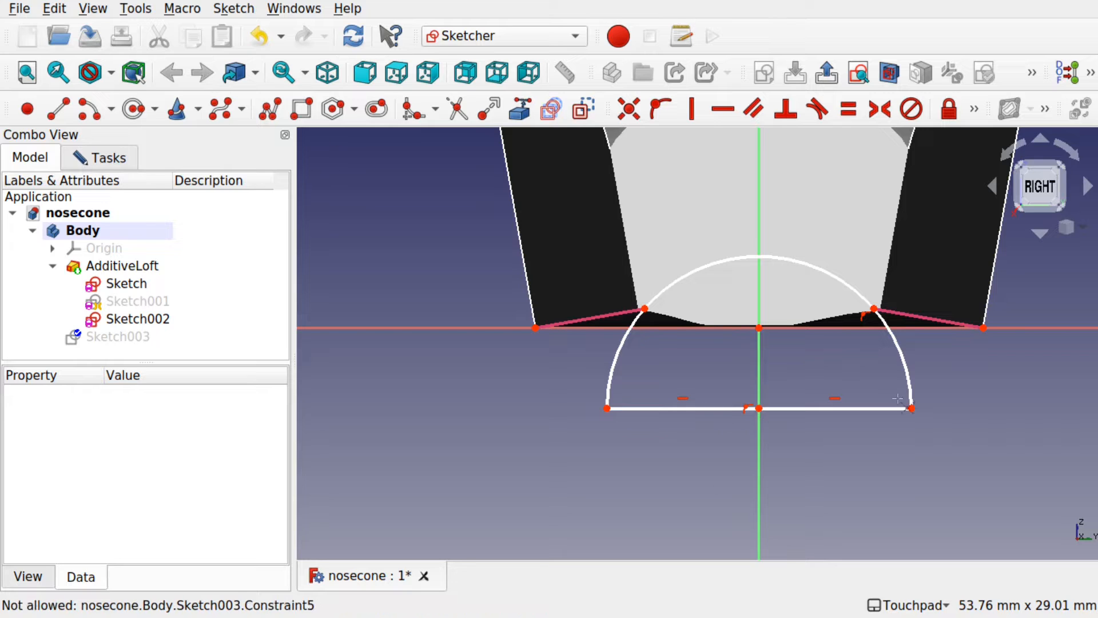
Draw a circle of about 8.8 mm radius concentric with the outer arc and trim away its lower half.
click(133, 108)
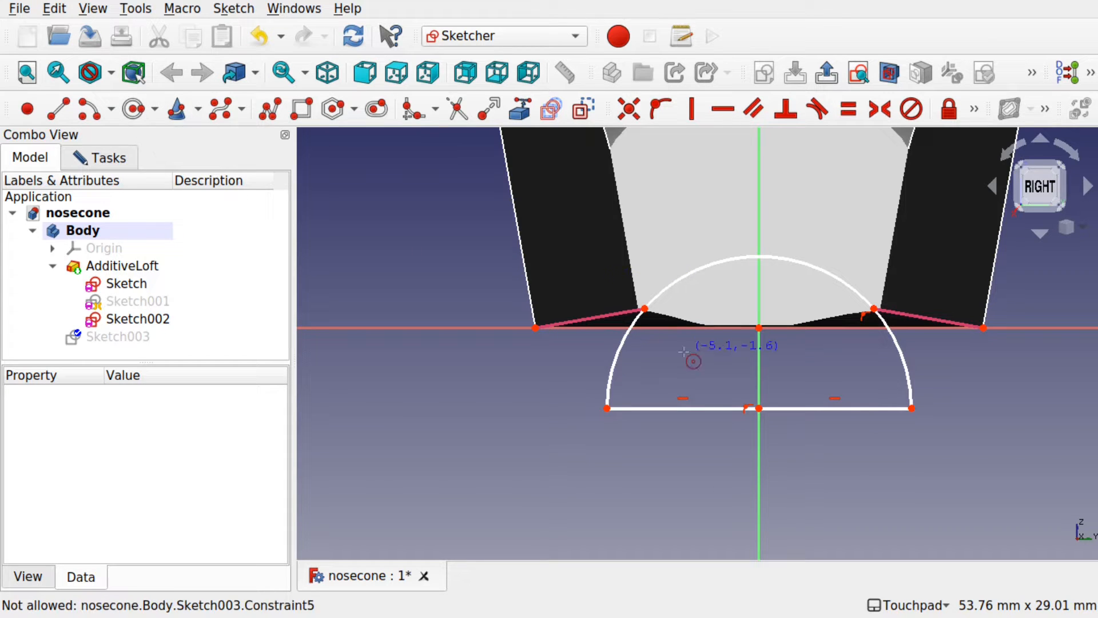
click(759, 408)
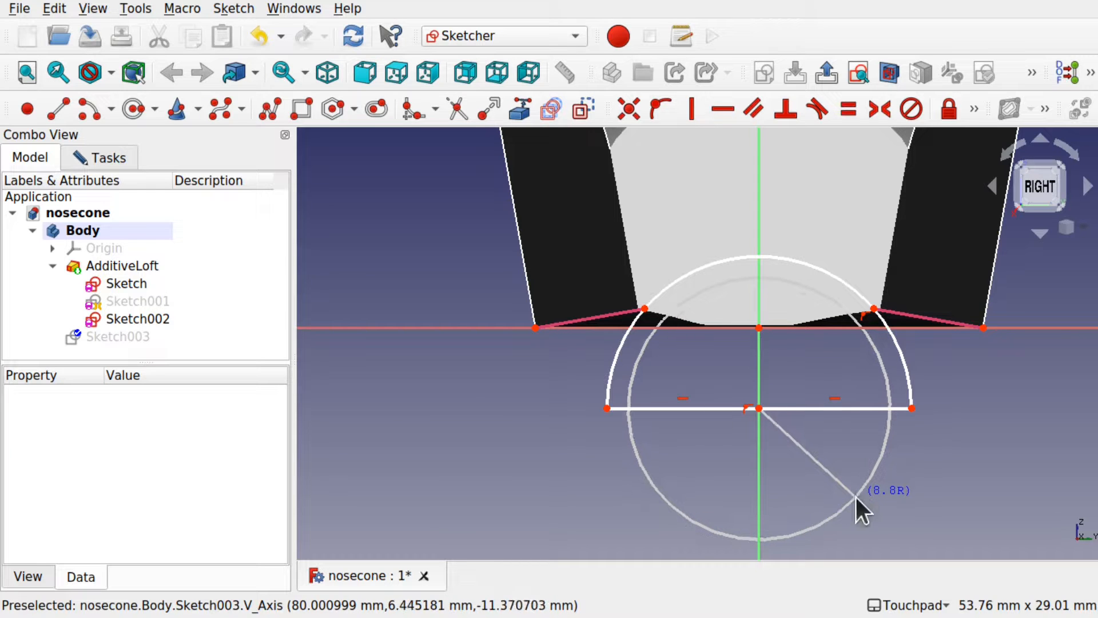
click(852, 499)
click(456, 108)
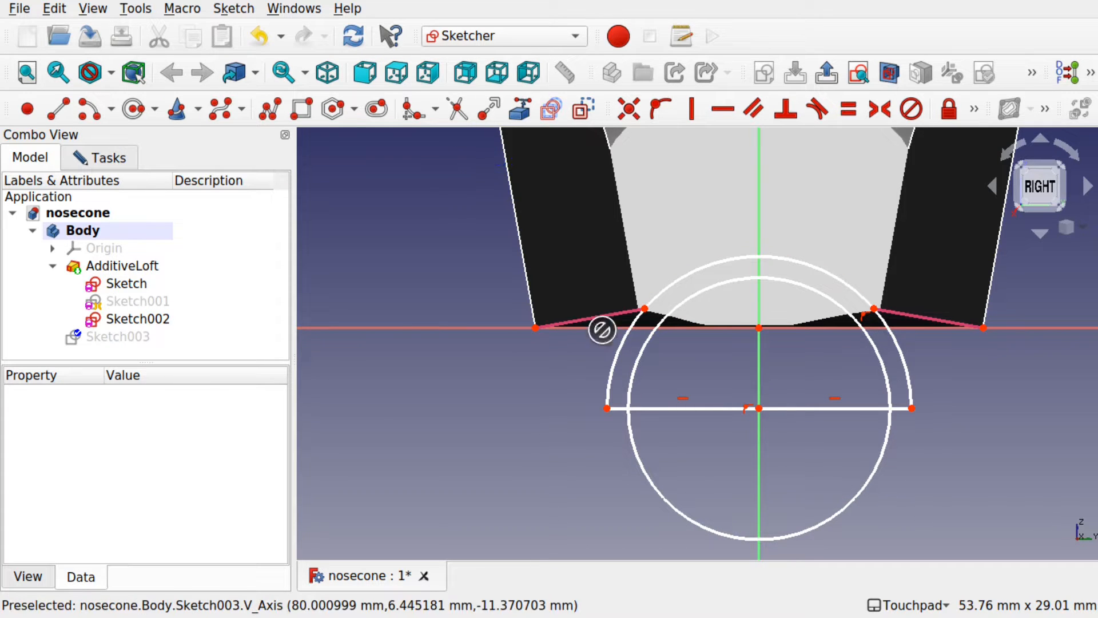
click(641, 460)
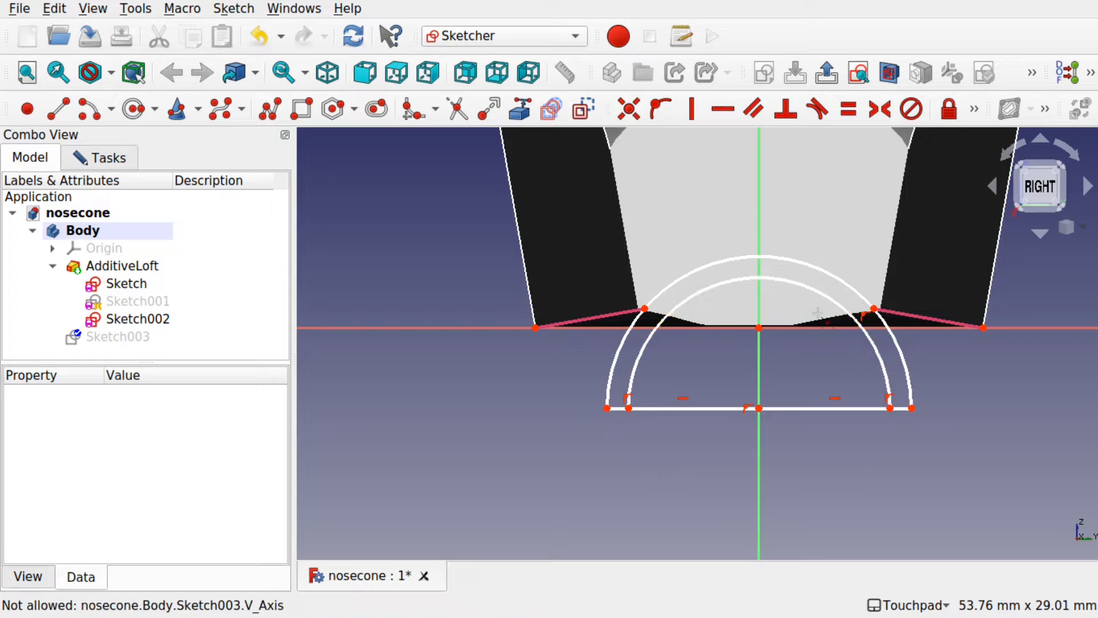
Trim both horizontal lines between the inner arc and the centre, leaving short end segments that join the two arcs.
click(808, 410)
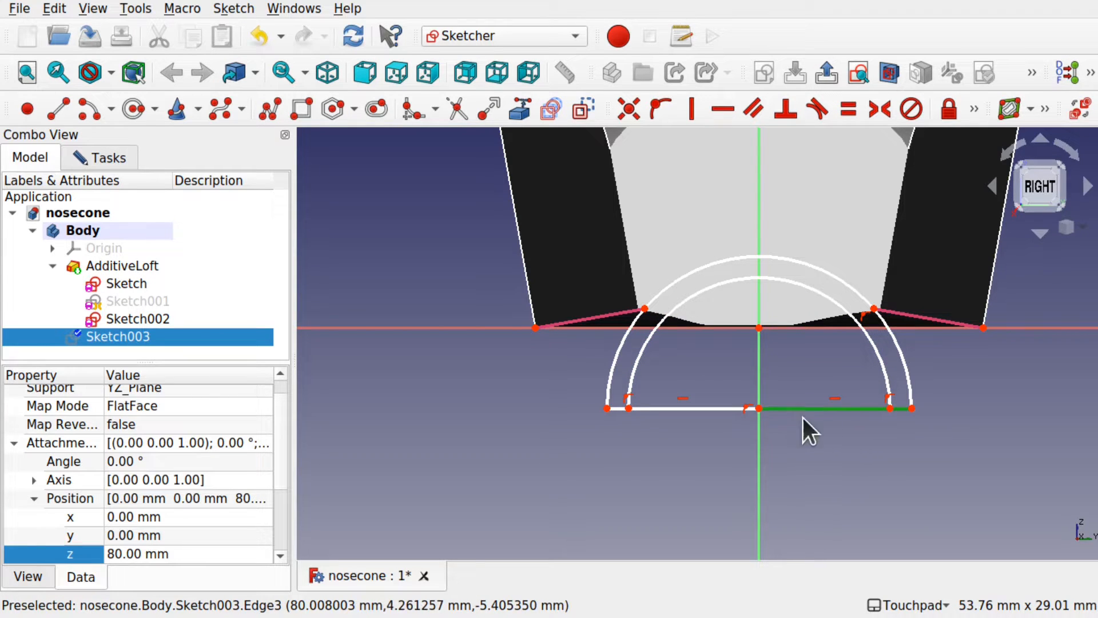
click(455, 108)
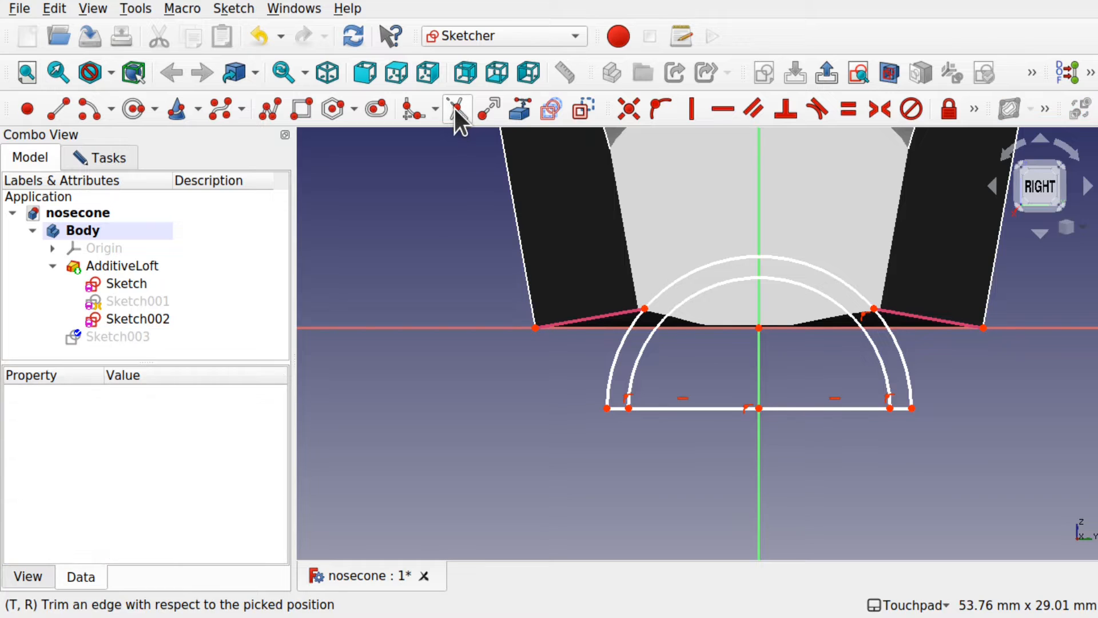
click(836, 409)
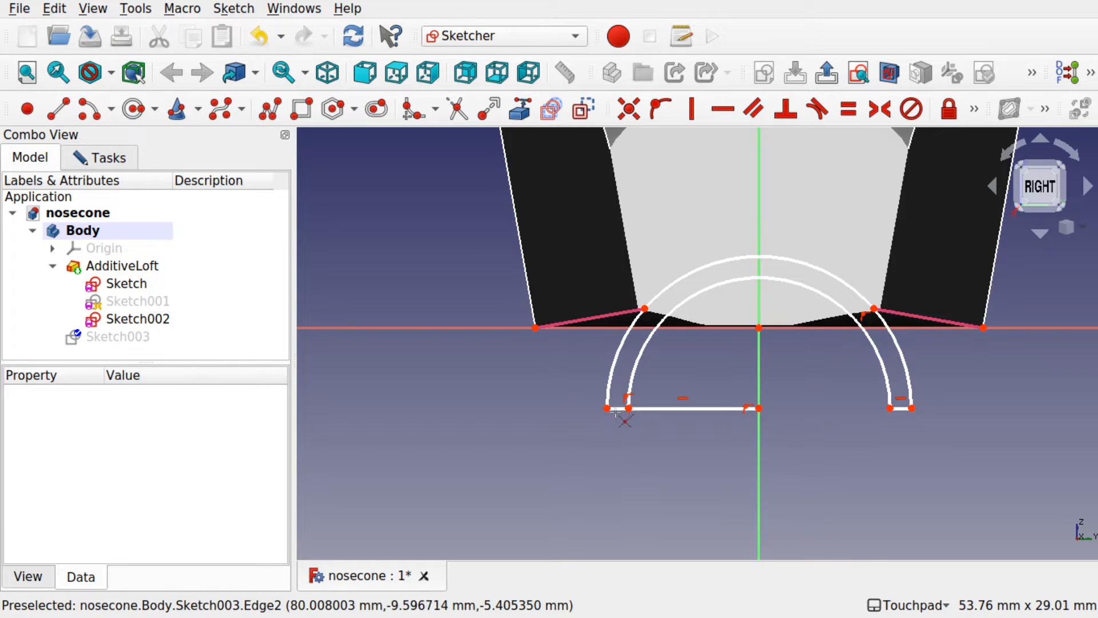
click(701, 408)
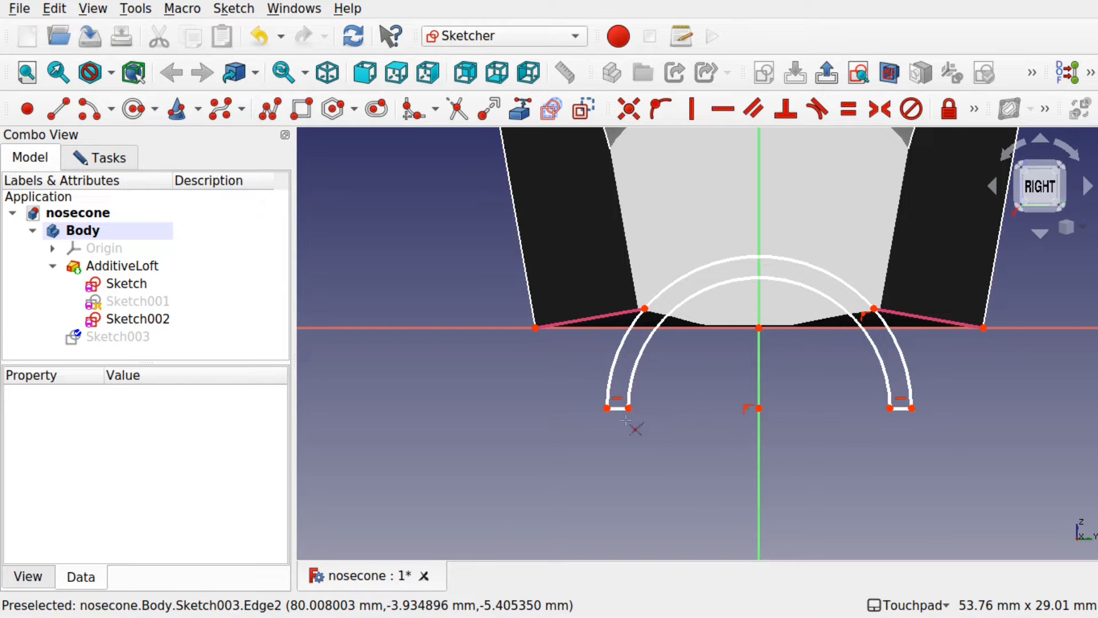
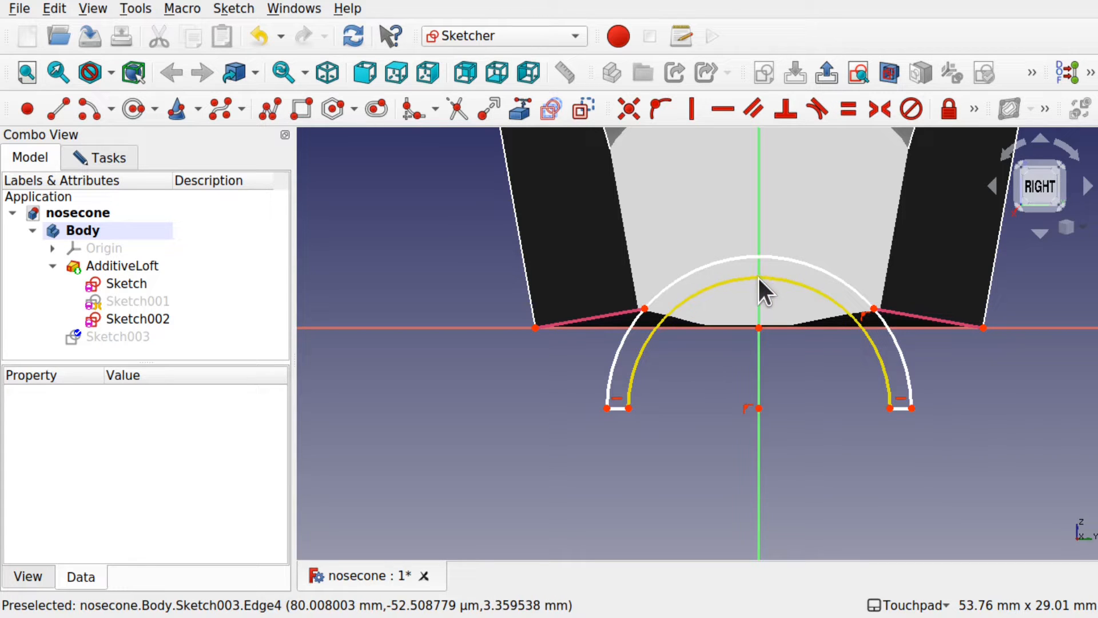
Lower the arcs' shared centre along the vertical axis and adjust the outer arc to a radius of about 11 mm.
click(760, 294)
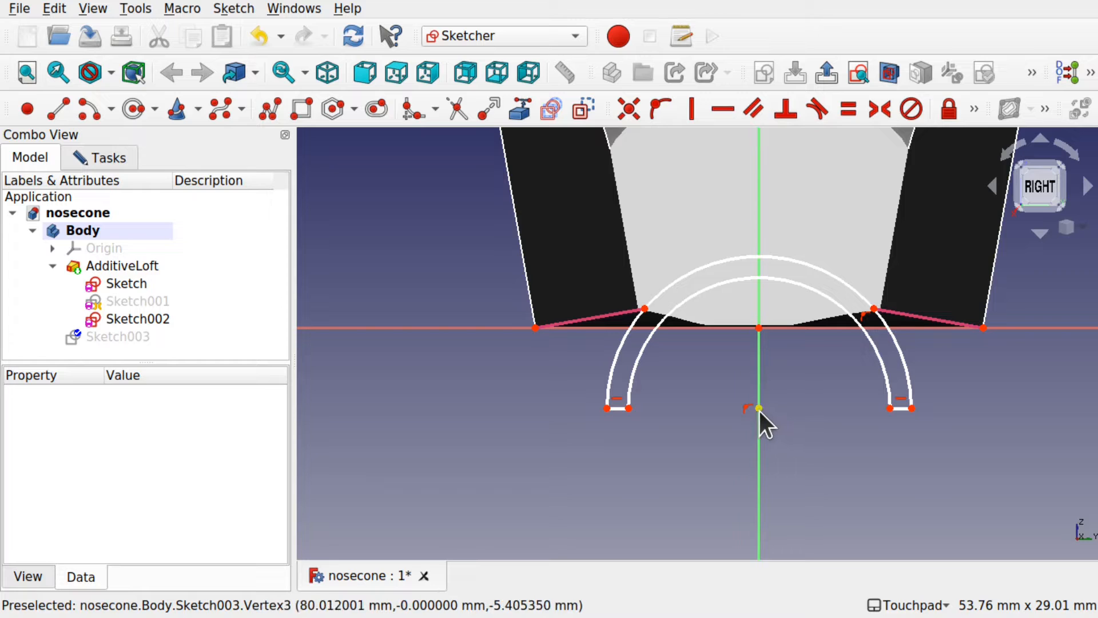
mouse_move(759, 408)
mouse_down()
mouse_move(767, 443)
mouse_move(764, 418)
mouse_move(756, 445)
mouse_up()
scroll(757, 445, up, 2)
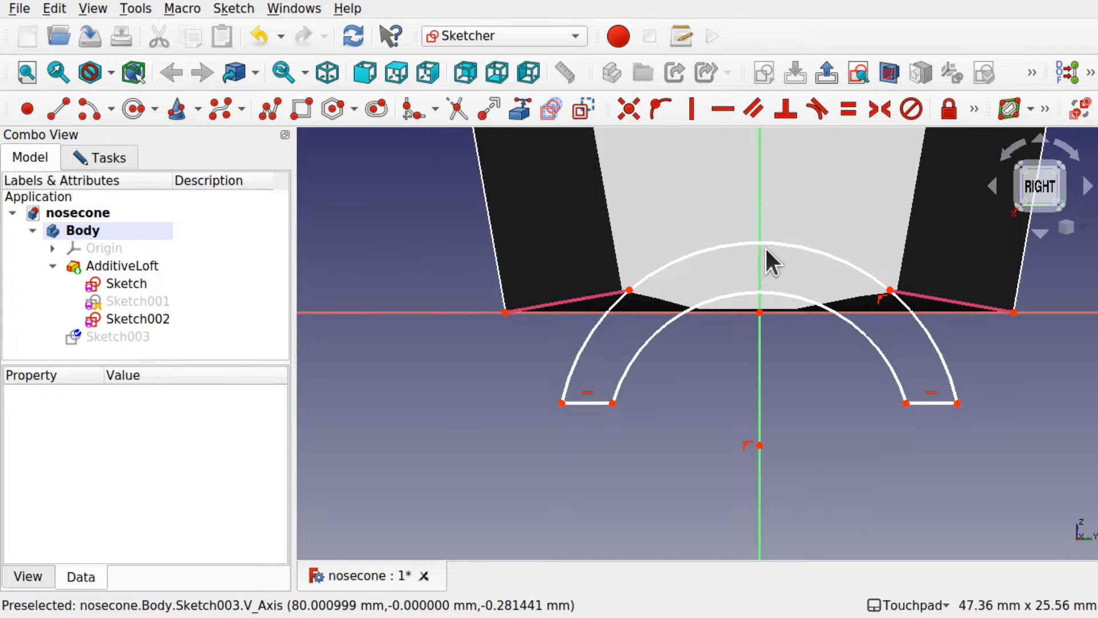
drag(770, 243, 783, 236)
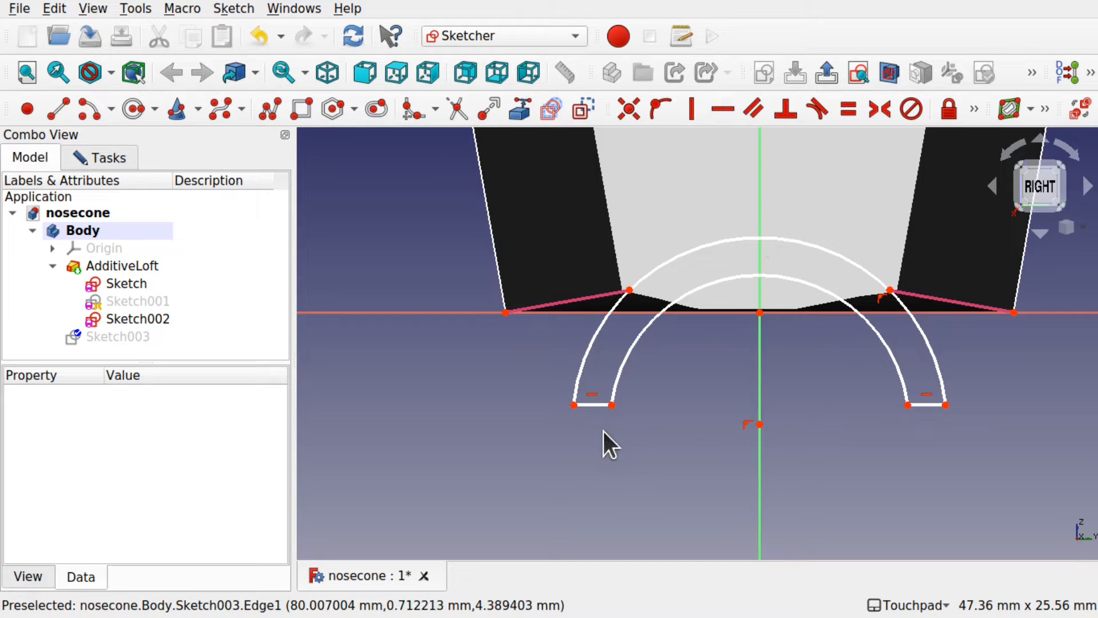
Constrain the left end segment to a horizontal length of 2 mm and place the dimension below the profile.
click(593, 405)
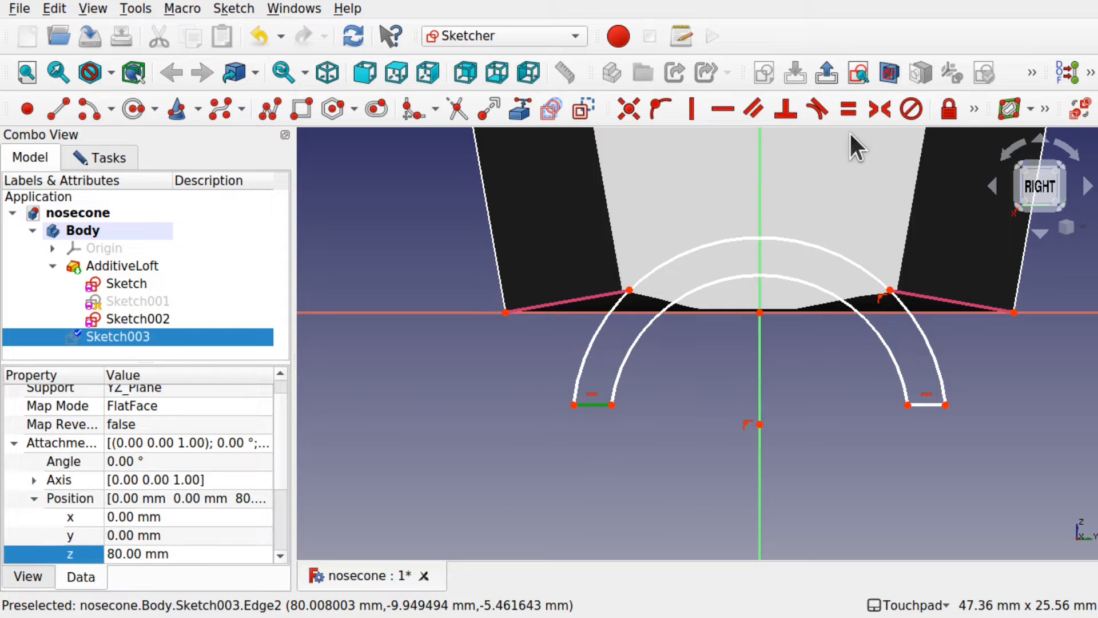
click(975, 109)
click(628, 140)
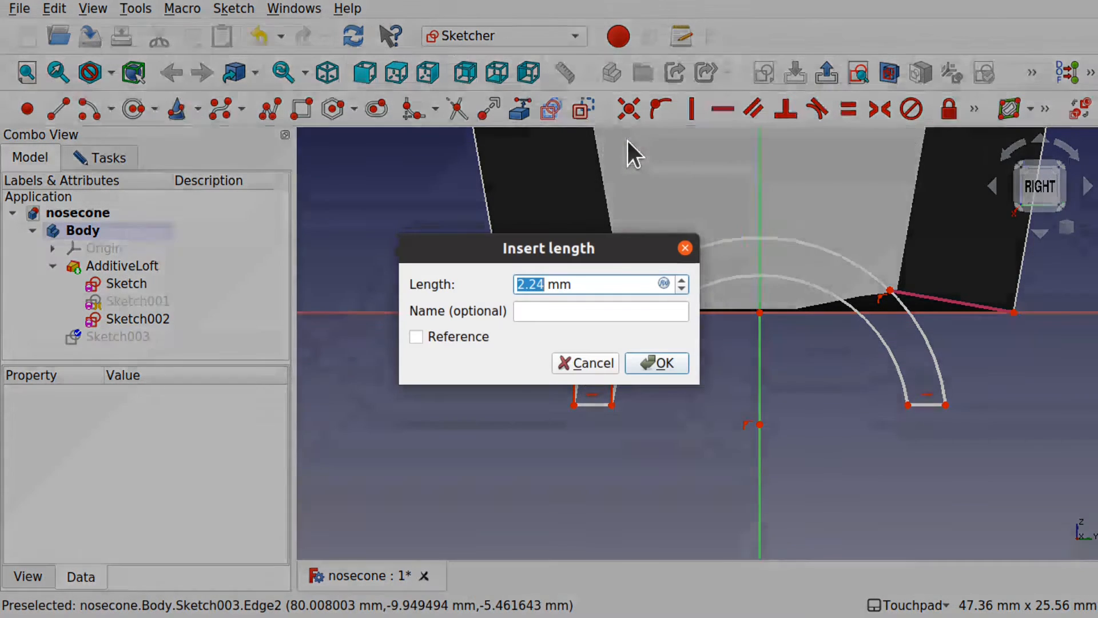
text(2)
key(Return)
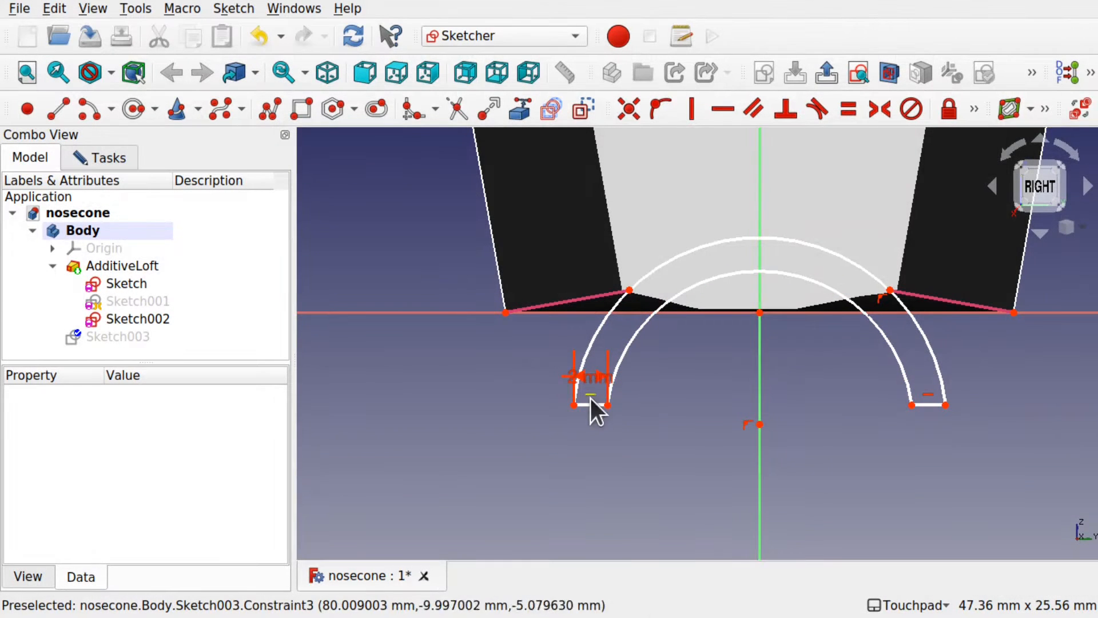
drag(593, 379, 662, 446)
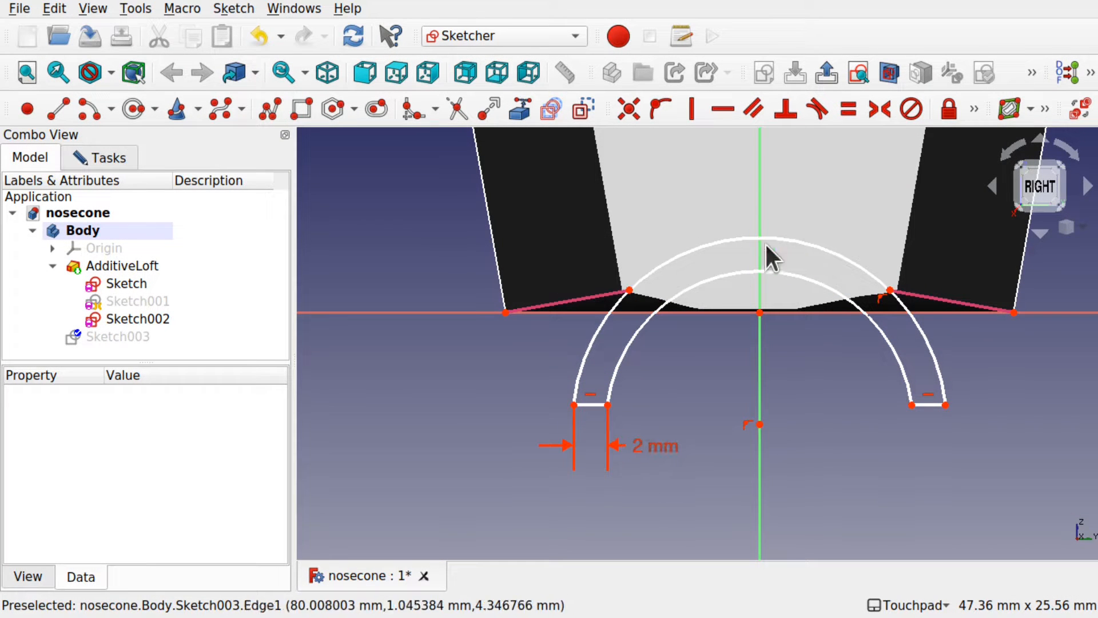
Constrain the outer arc's radius to 11 mm and move its dimension below the right end of the profile.
click(823, 244)
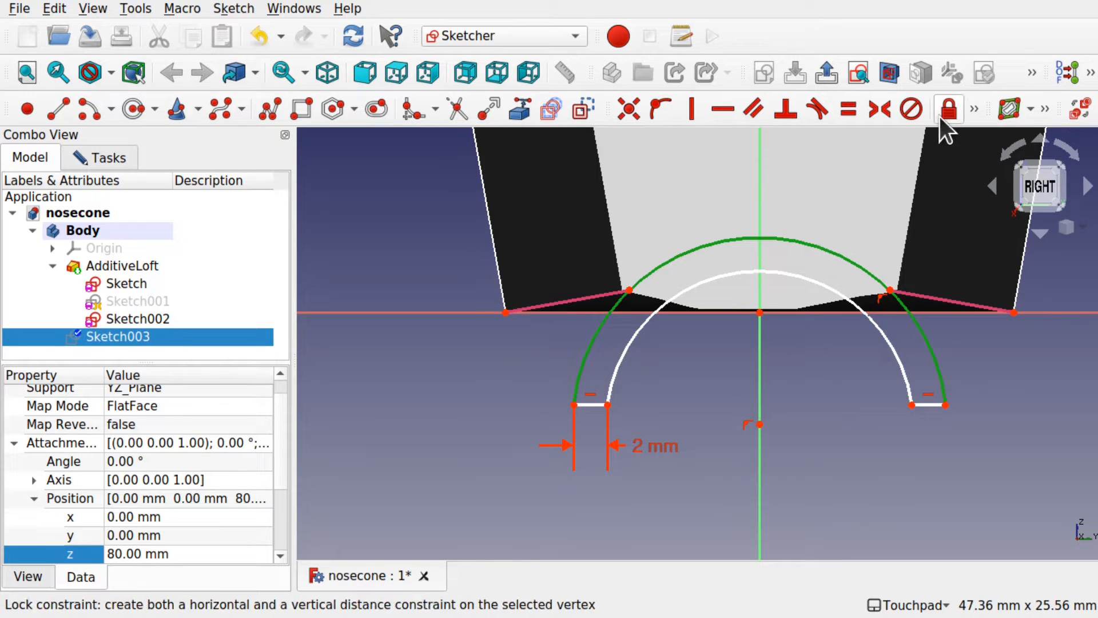
click(972, 113)
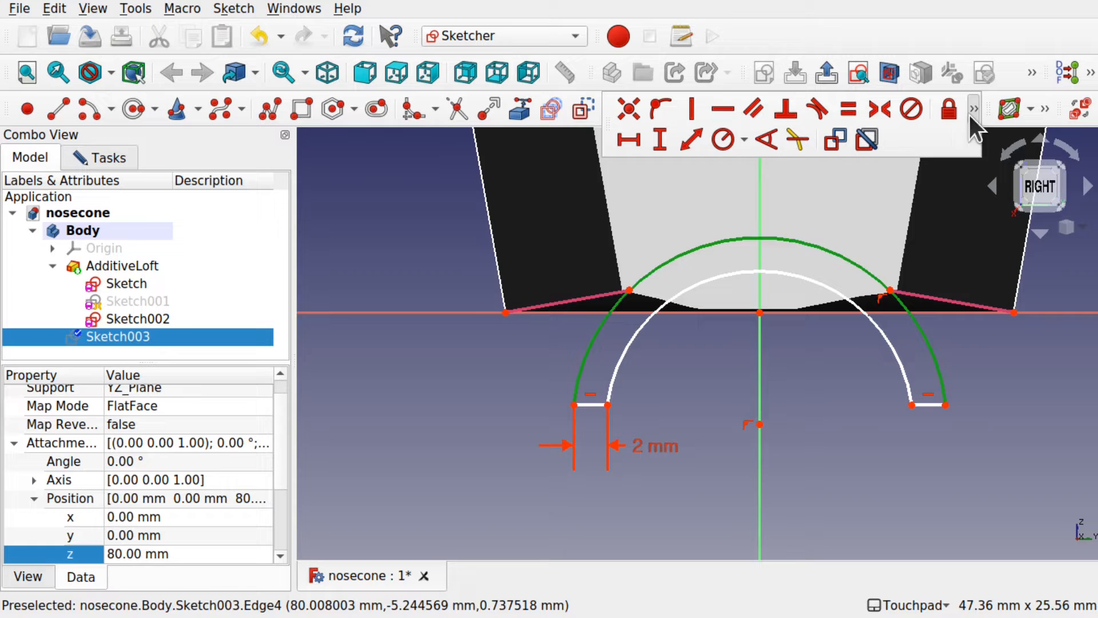
click(722, 139)
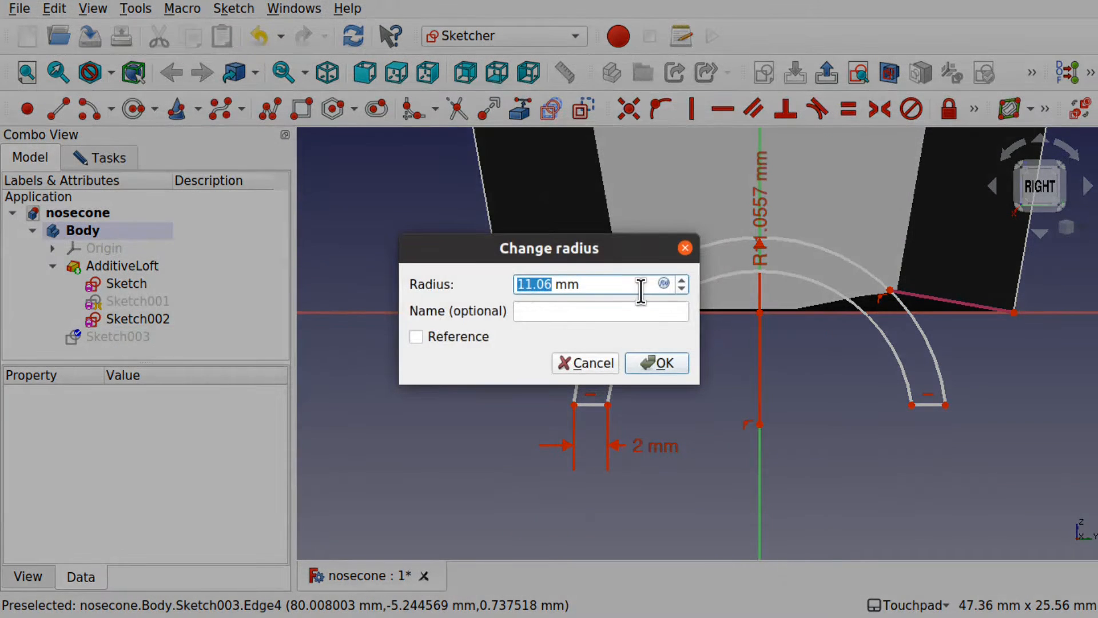
text(11)
key(Return)
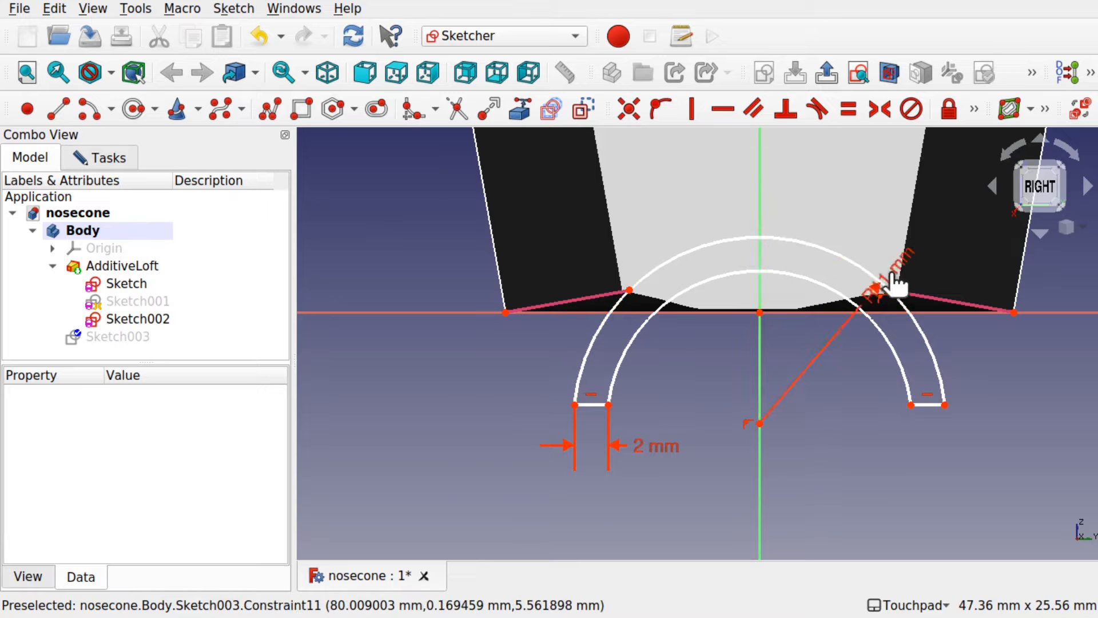
drag(972, 380, 985, 451)
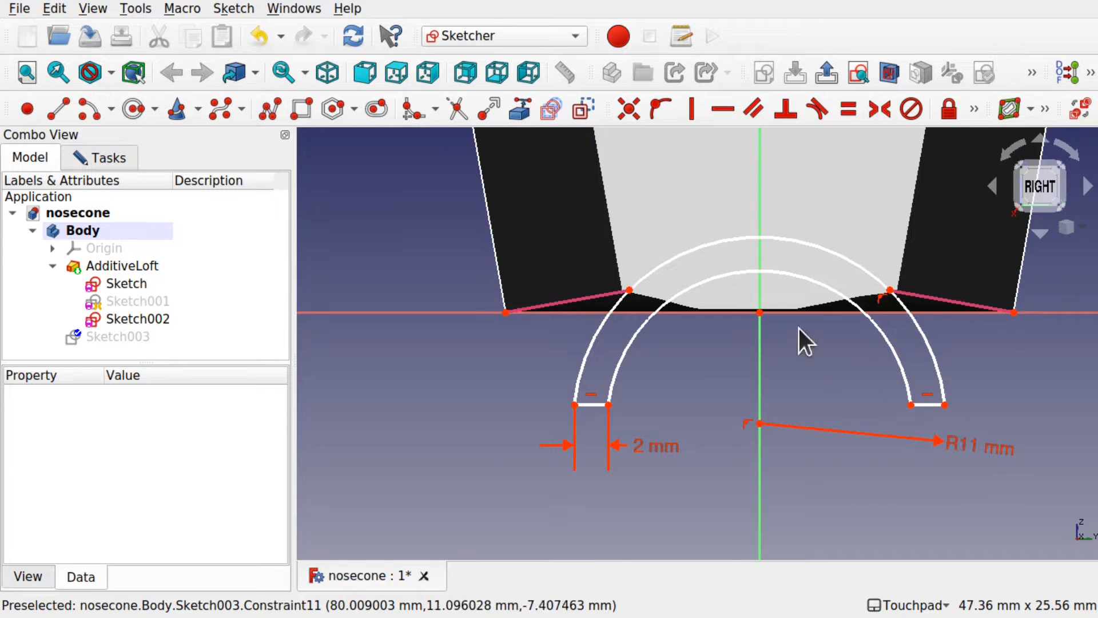
Constrain the inner arc's radius to 9 mm and move its dimension clear below the profile.
click(828, 290)
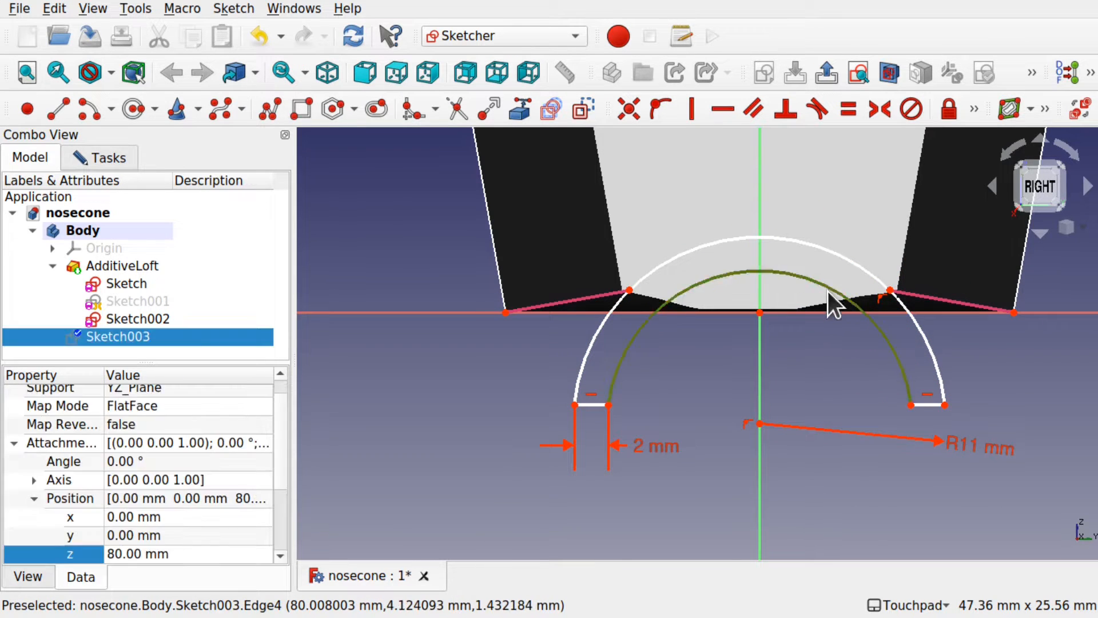
click(974, 108)
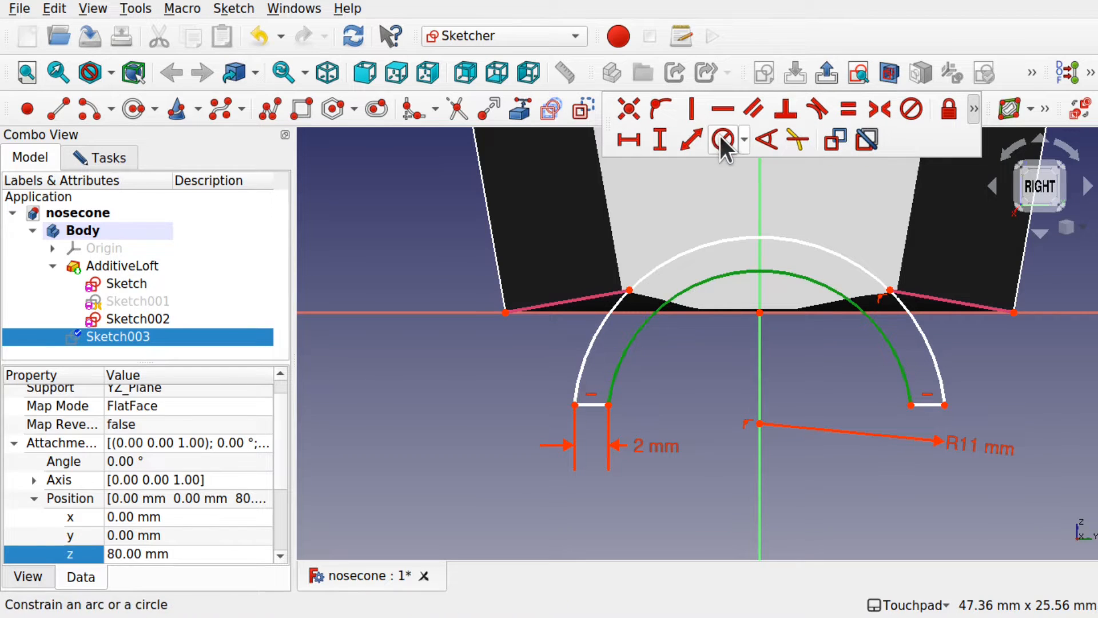
click(721, 136)
text(9.01)
key(Return)
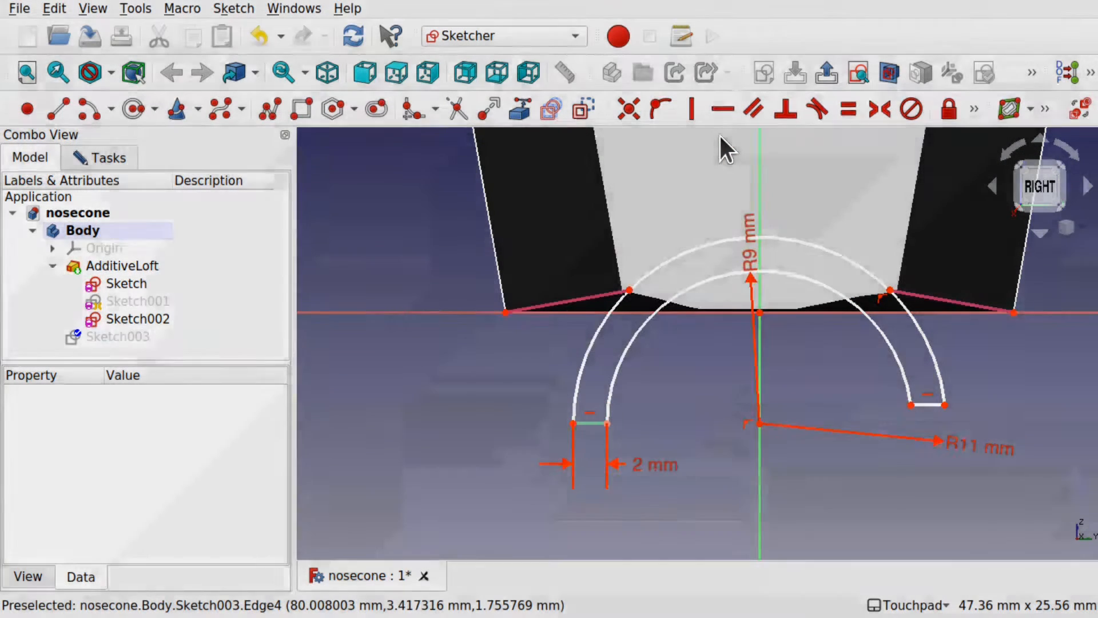
drag(949, 393, 936, 509)
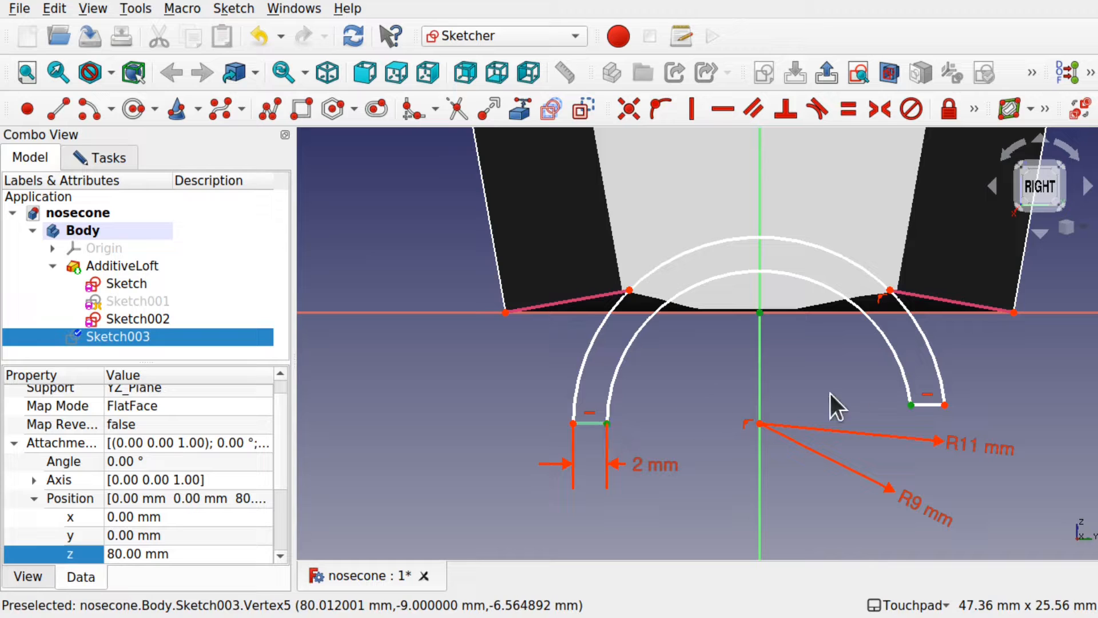
Align the arcs' lower ends horizontally with their centre and close the sketch.
click(723, 112)
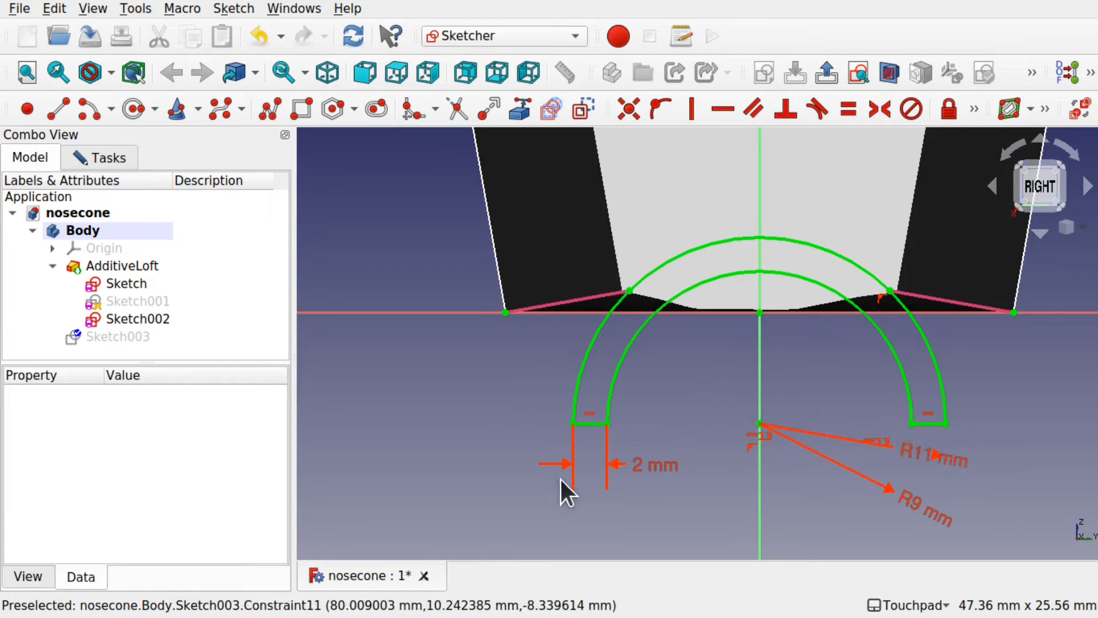
click(92, 158)
click(146, 198)
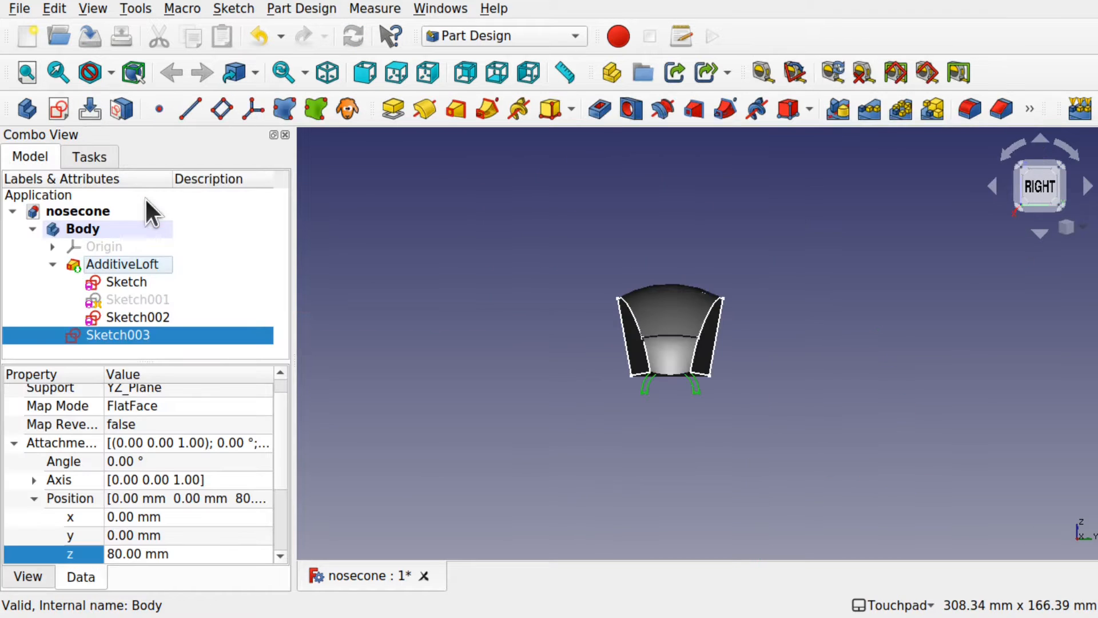
Pad the arc sketch by 10 mm in the reversed direction under the nose cone's tip.
scroll(665, 386, up, 4)
scroll(665, 386, up, 1)
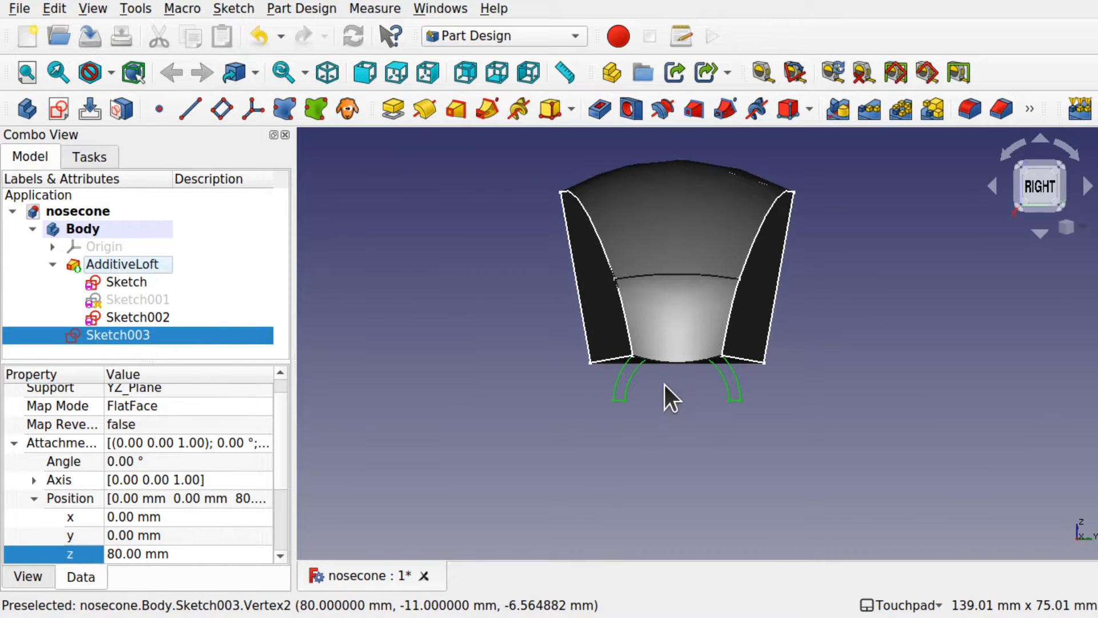
alt+drag(664, 386, 696, 379)
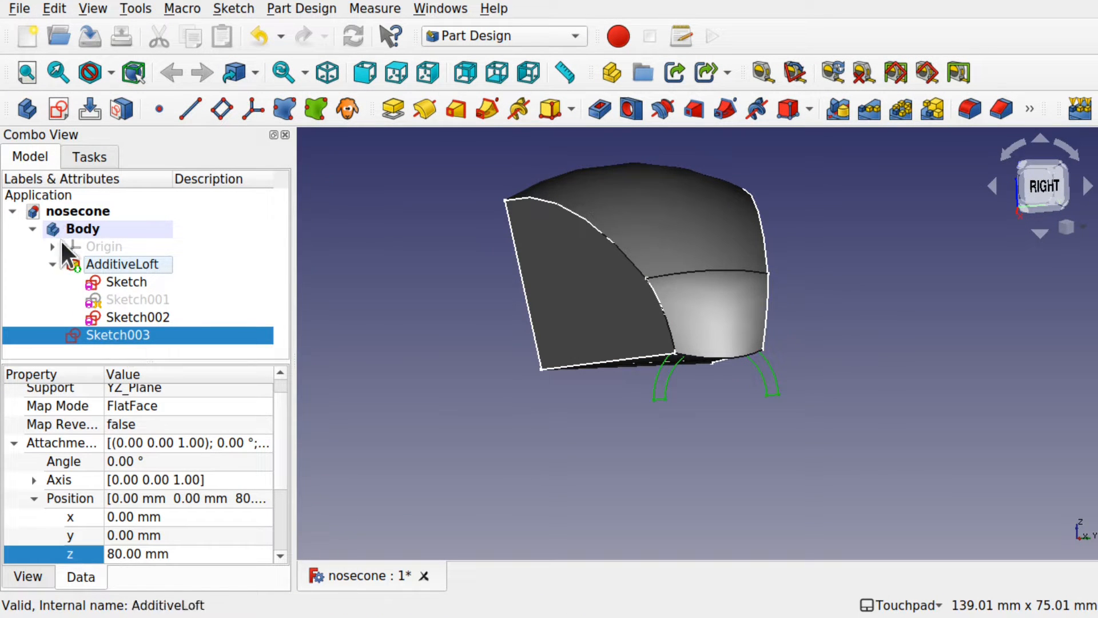
click(393, 118)
alt+drag(729, 257, 822, 251)
alt+drag(694, 285, 795, 338)
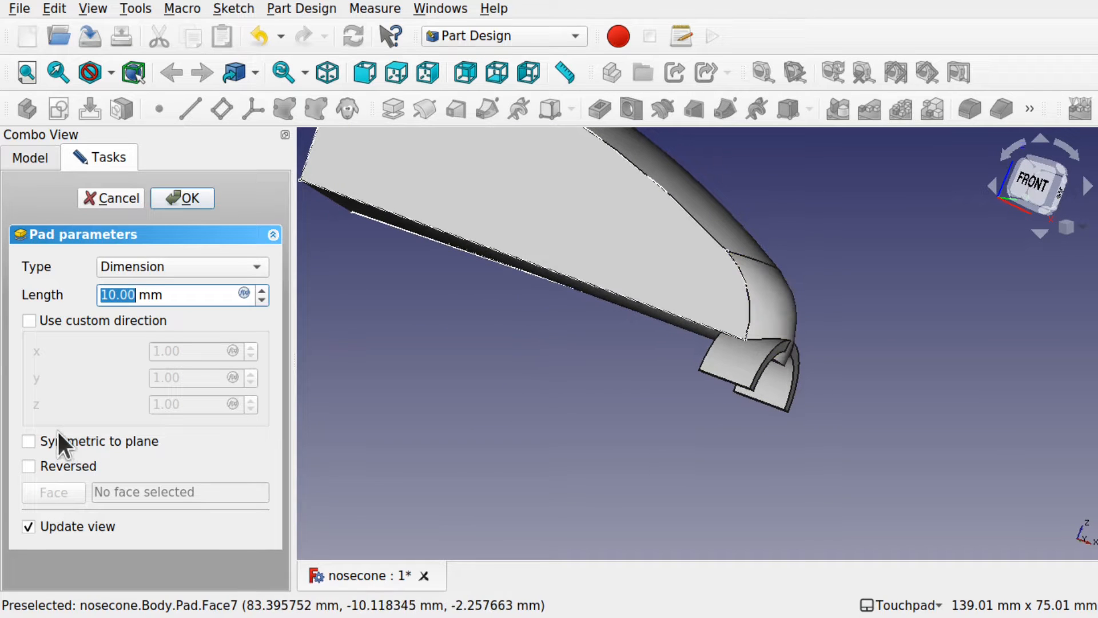
click(29, 465)
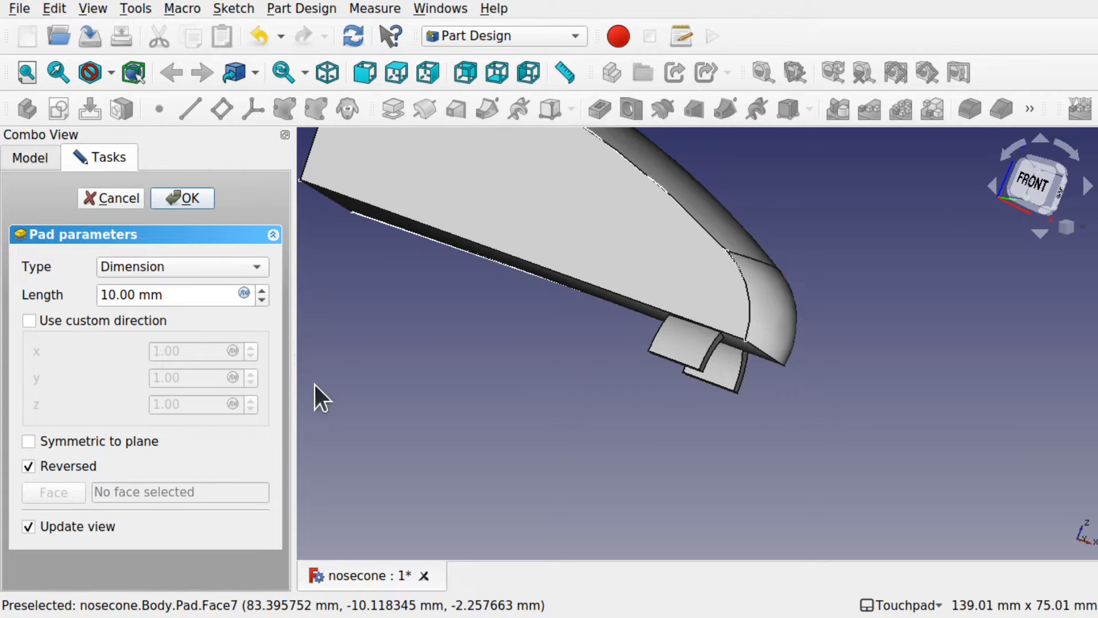
alt+drag(595, 320, 611, 300)
alt+drag(738, 369, 711, 309)
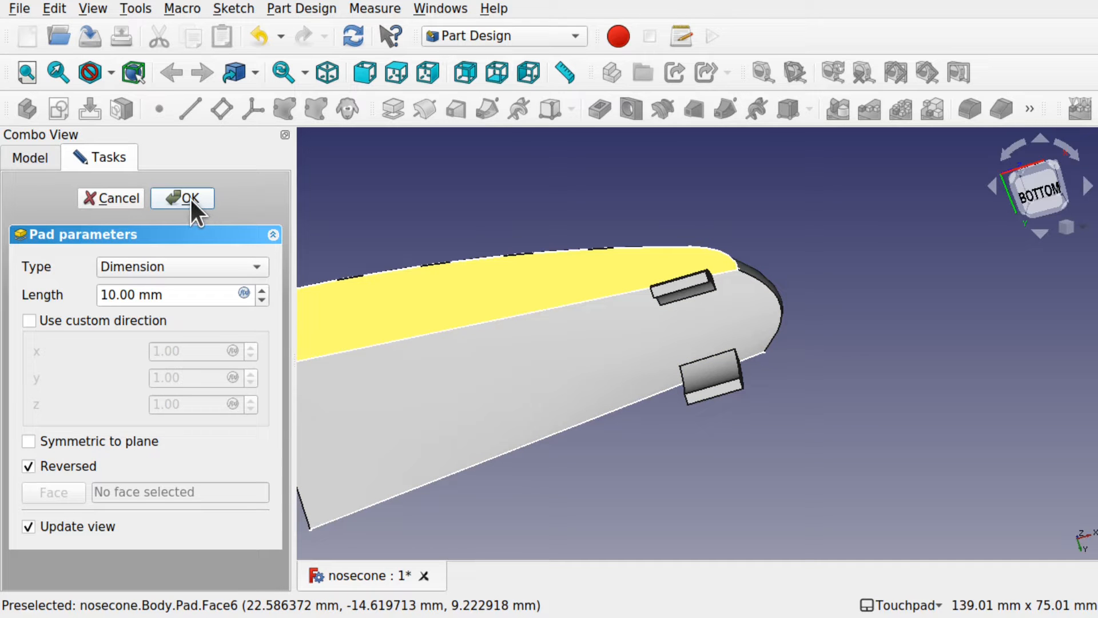
click(190, 198)
Apply a draft to the tip-facing end faces of both curved tabs with a draft angle of 7.5°.
alt+drag(654, 255, 761, 346)
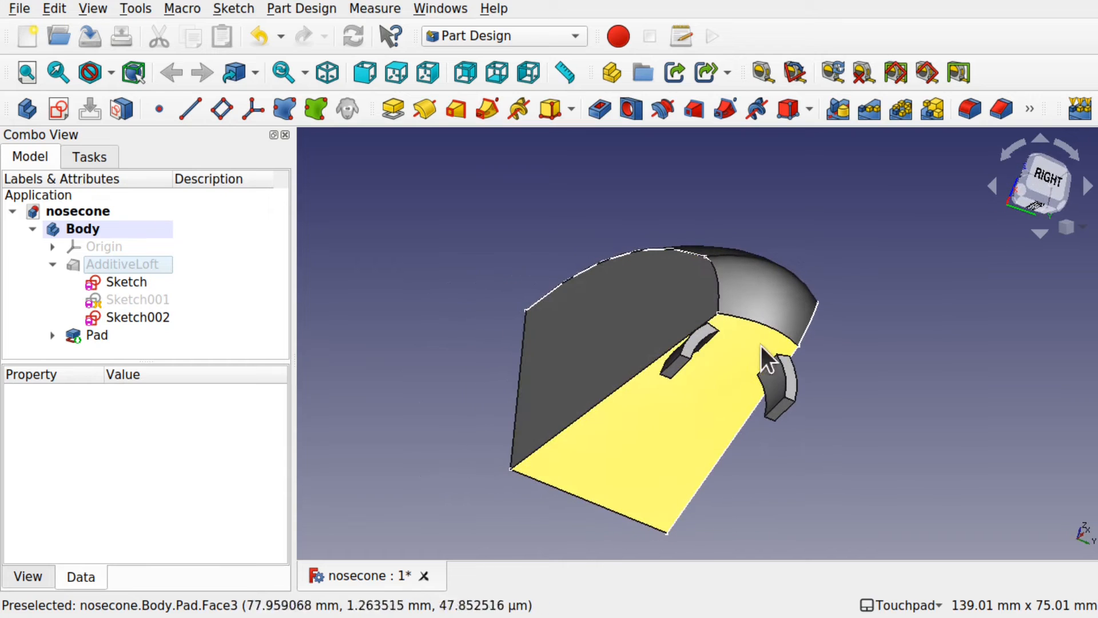
click(697, 344)
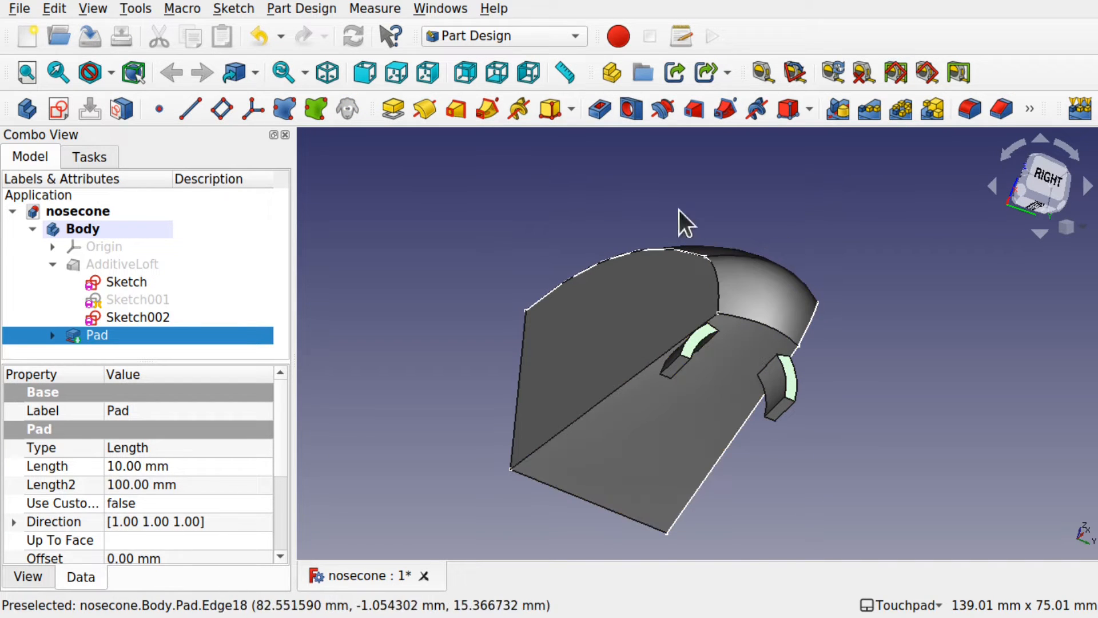
click(308, 8)
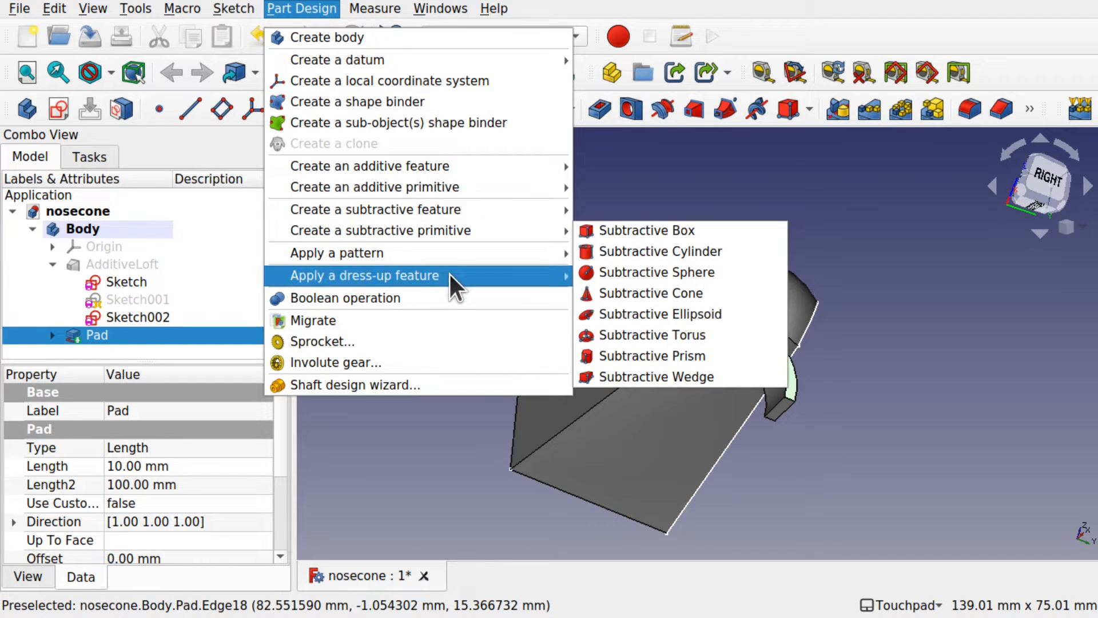
mouse_move(454, 278)
click(630, 317)
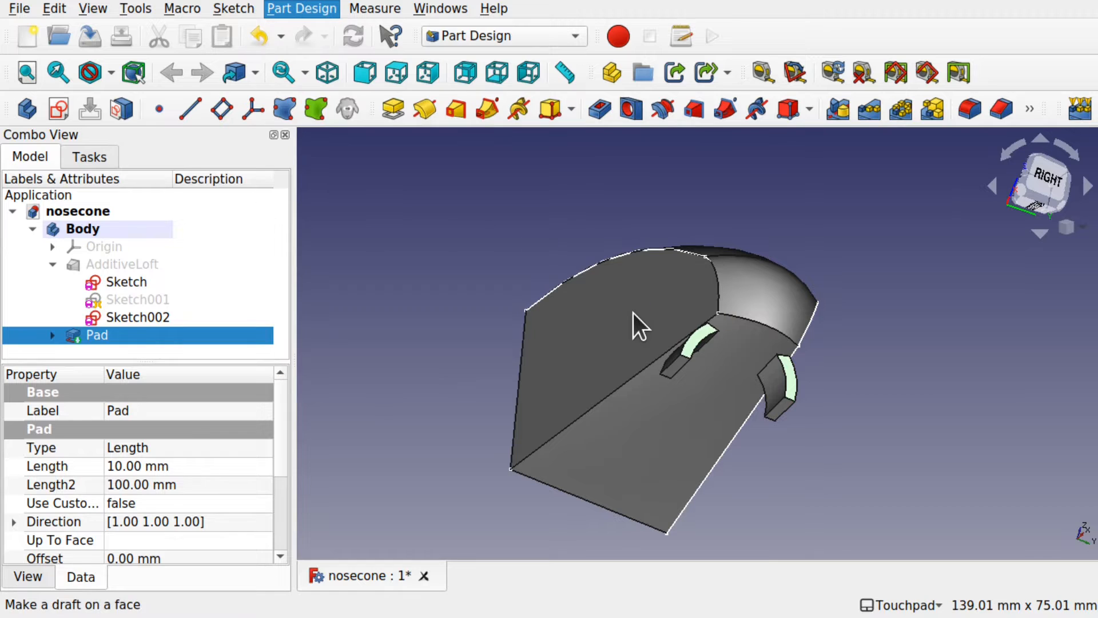
shift+drag(737, 329, 823, 289)
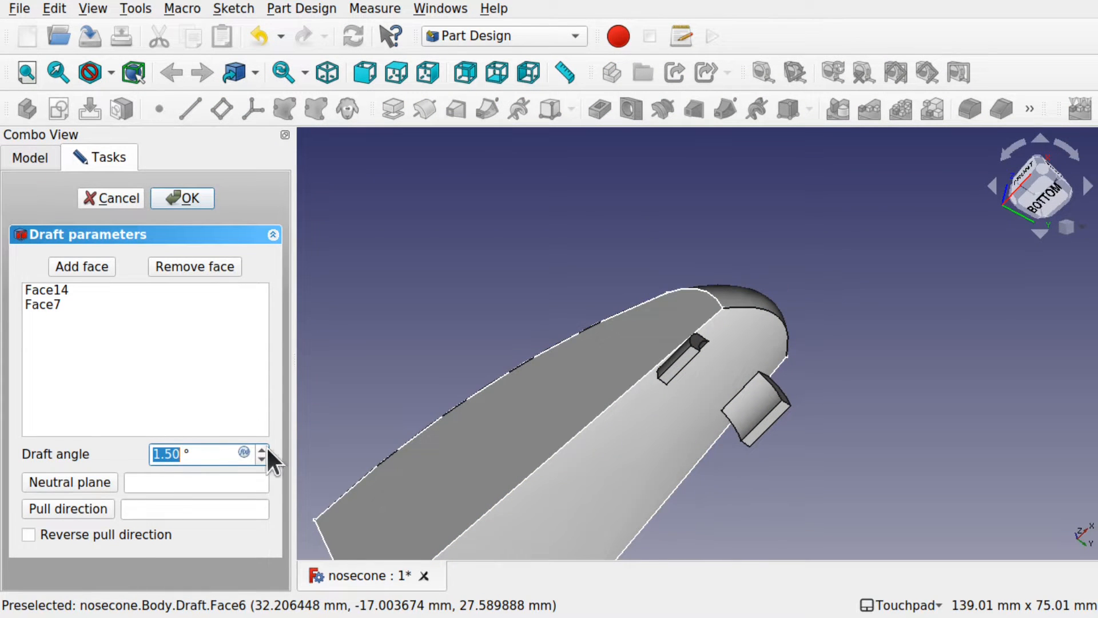
scroll(260, 449, up, 6)
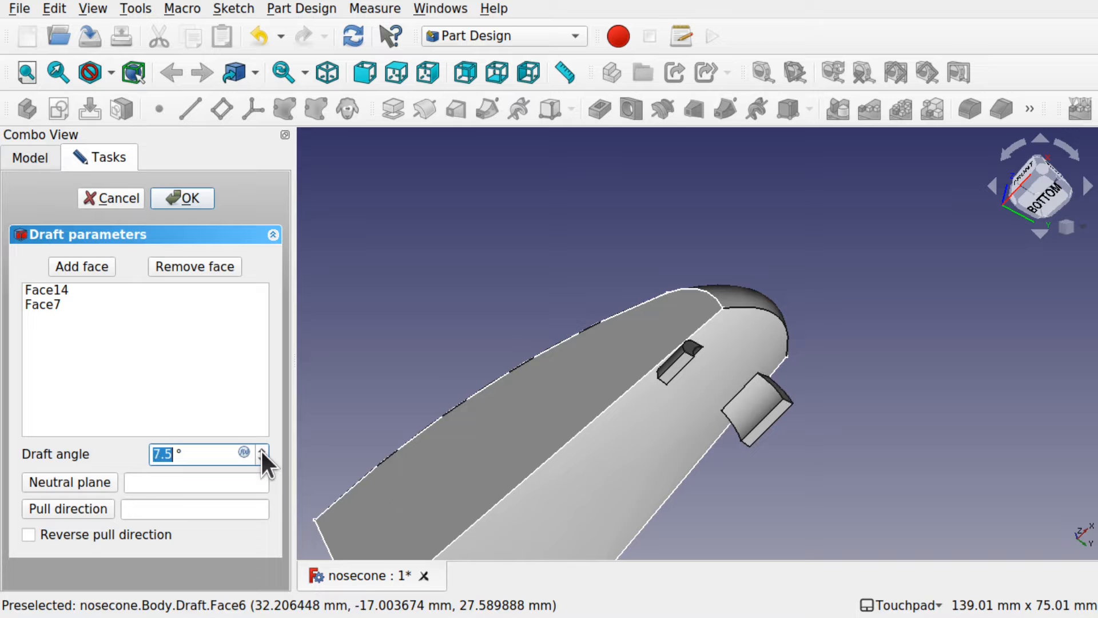
Set the flat lower end face of one curved tab as the draft's neutral plane.
shift+drag(656, 382, 809, 461)
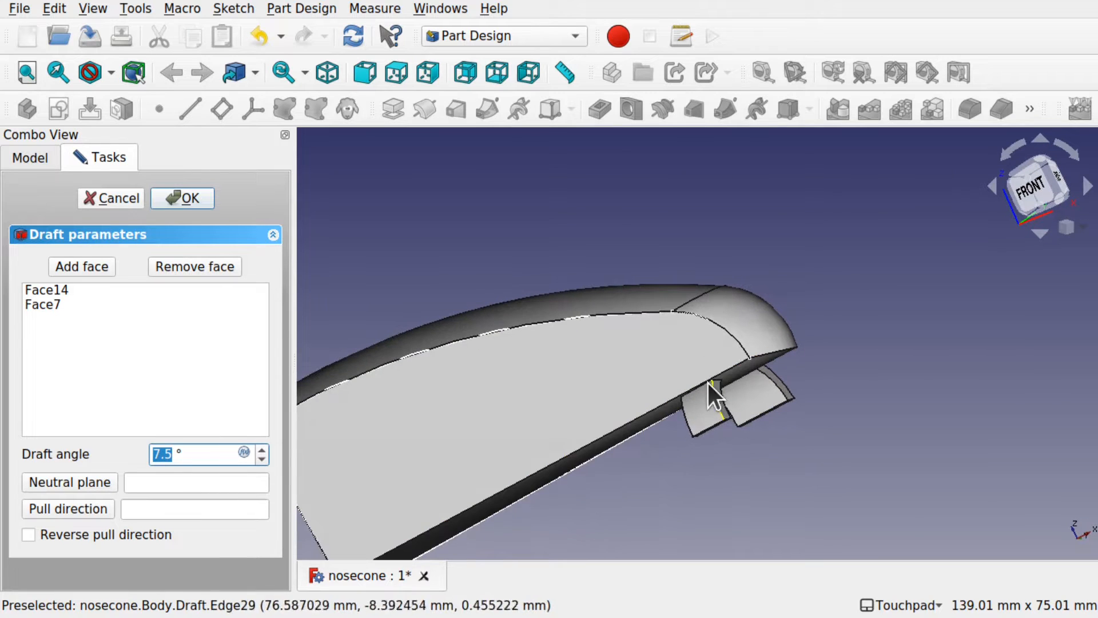
shift+drag(678, 402, 594, 346)
shift+drag(631, 400, 737, 386)
mouse_move(810, 426)
shift+mouse_down()
mouse_move(746, 384)
mouse_move(808, 441)
shift+mouse_up()
shift+drag(743, 432, 692, 398)
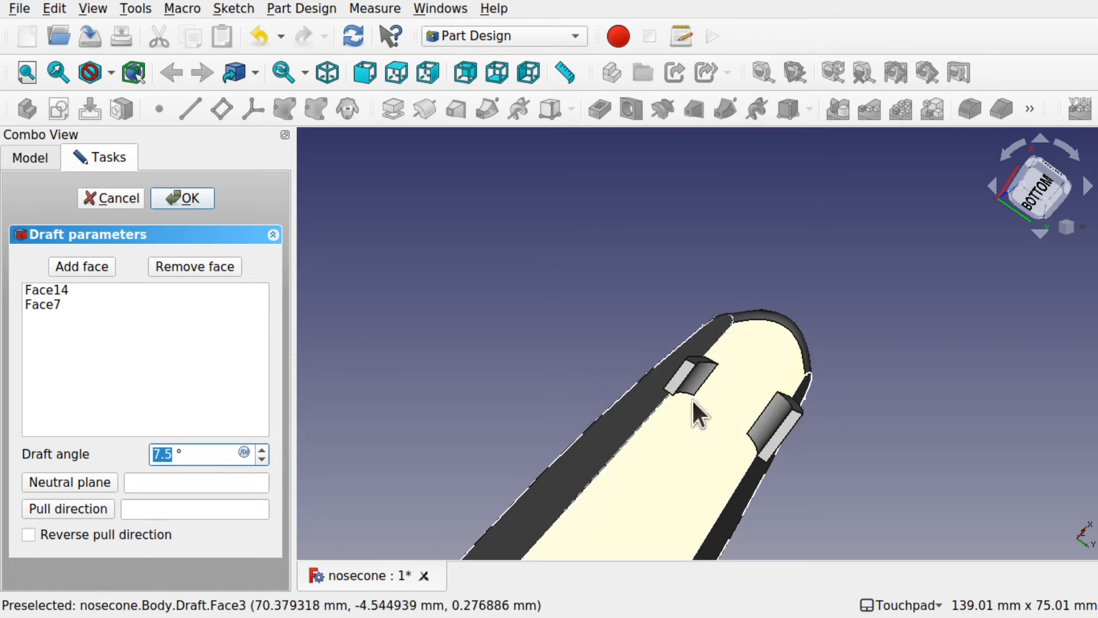
click(69, 484)
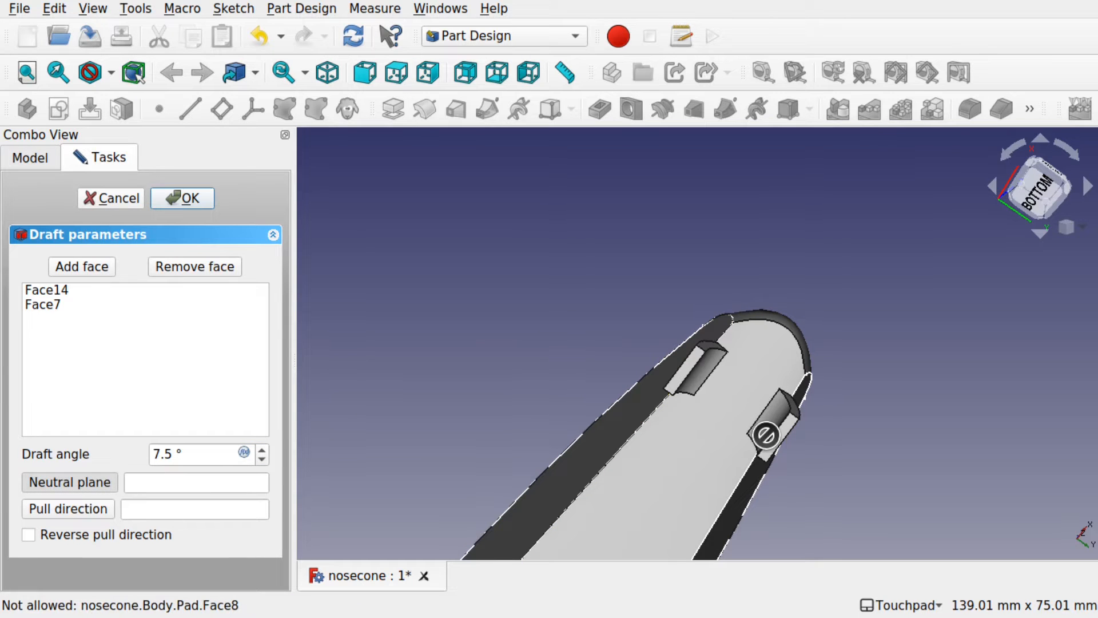
click(781, 436)
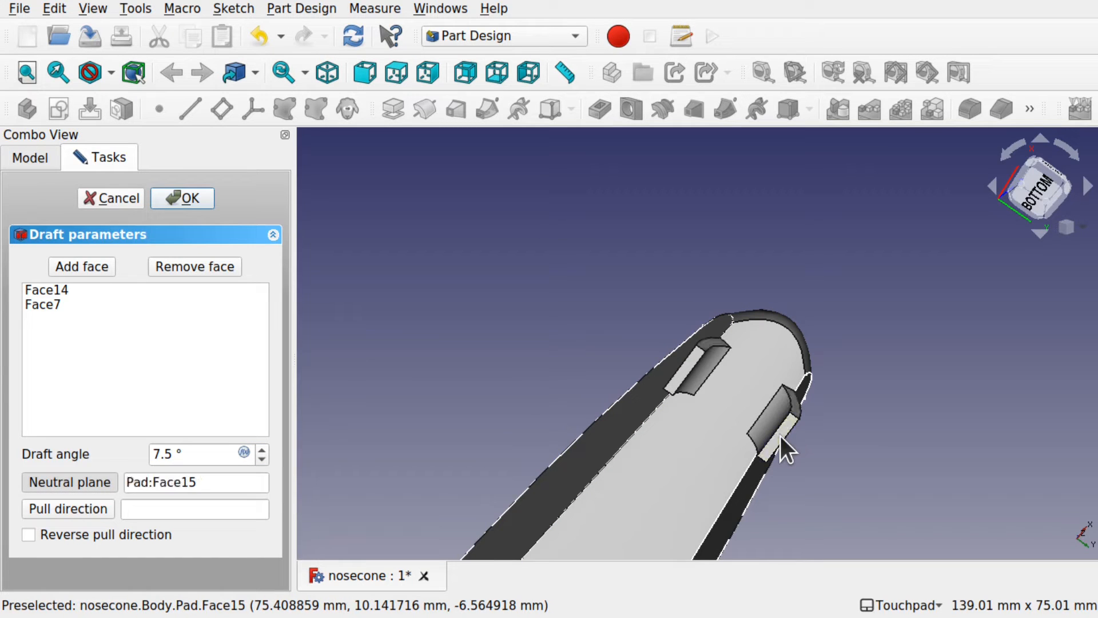
Reduce the draft angle of the tab faces to 0°.
shift+drag(742, 387, 798, 466)
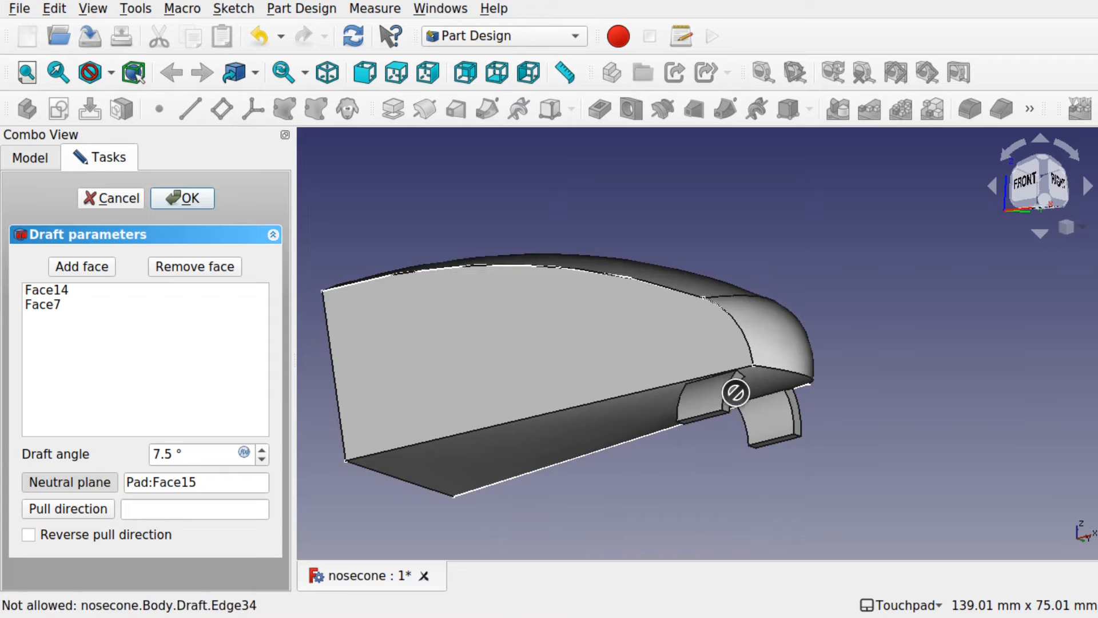
shift+drag(797, 409, 779, 439)
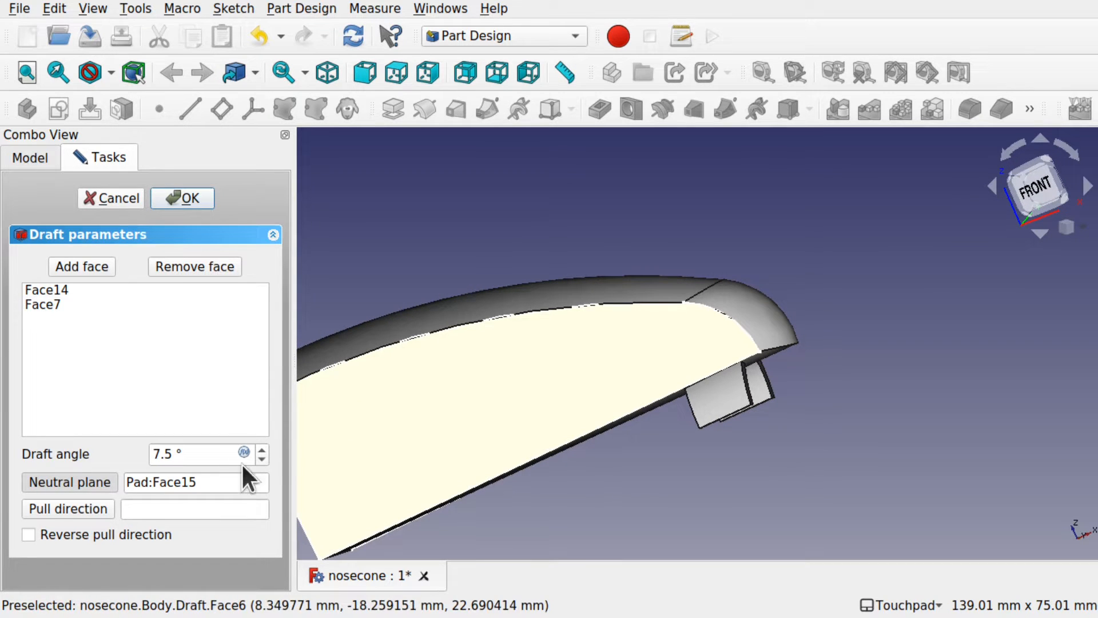
click(258, 460)
click(258, 459)
click(258, 460)
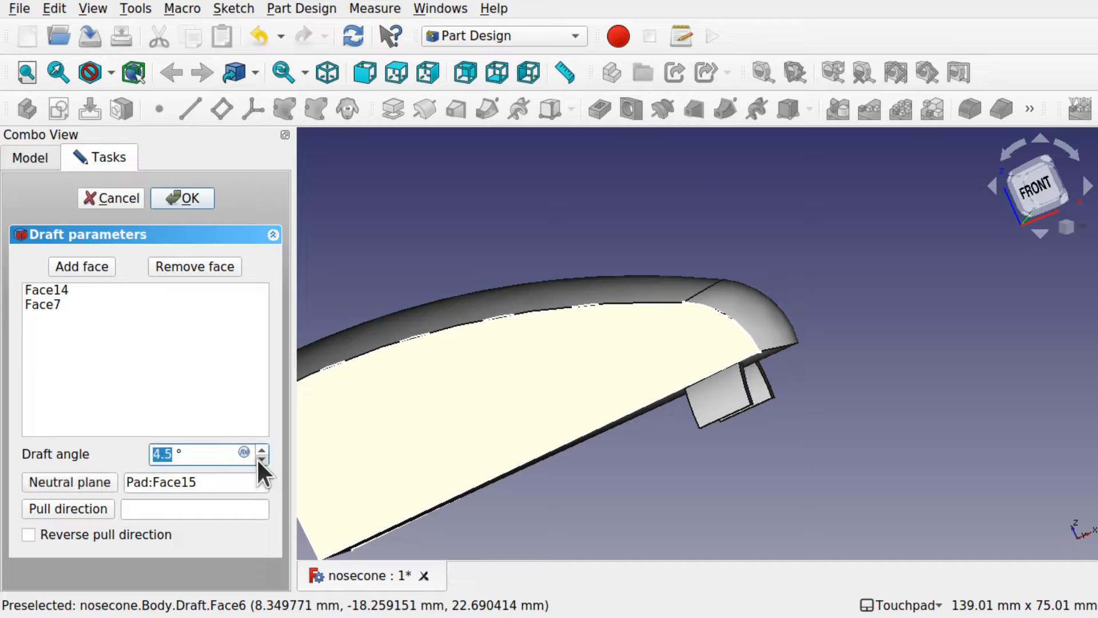
click(258, 460)
click(258, 460)
click(258, 460)
click(258, 460)
click(258, 460)
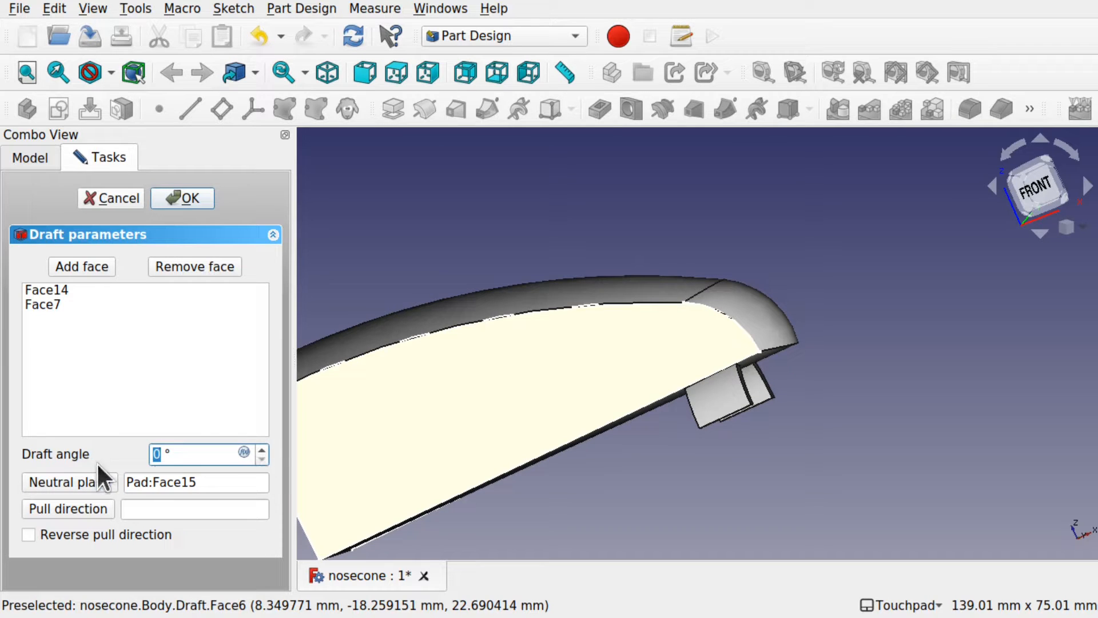
Reverse the draft's pull direction and set the draft angle to 20°.
click(31, 534)
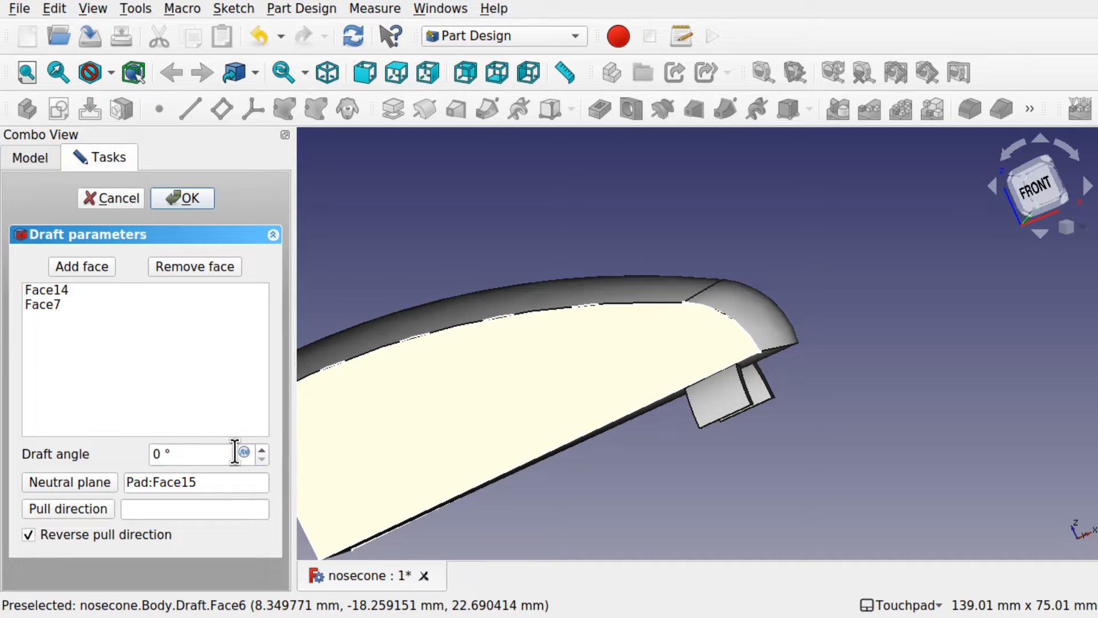
click(260, 448)
click(260, 448)
click(260, 448)
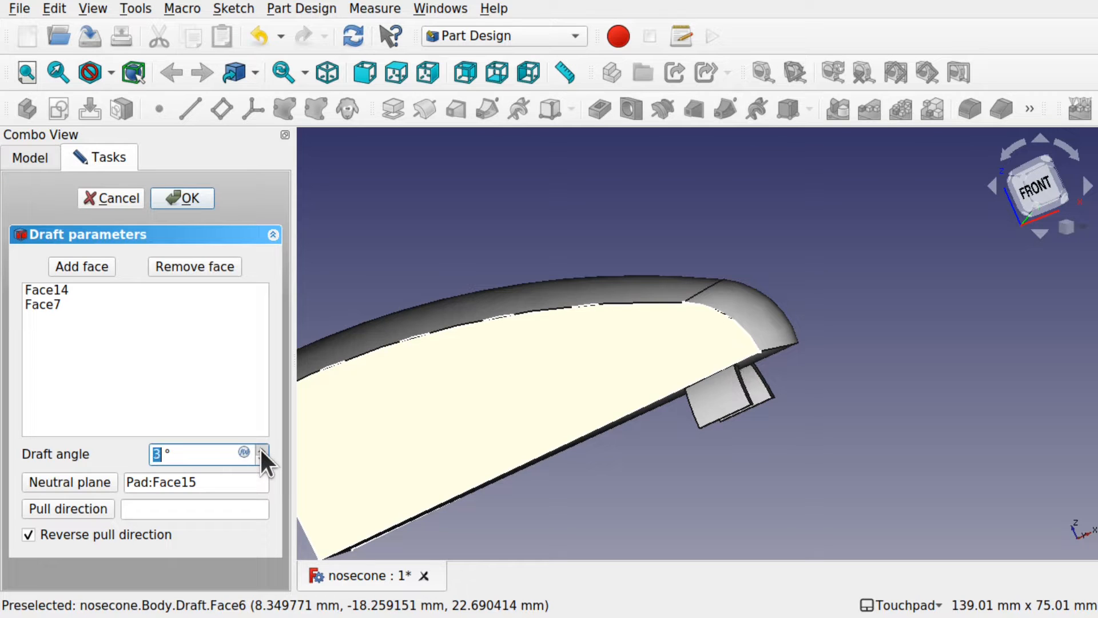
click(260, 448)
click(259, 448)
drag(259, 448, 260, 447)
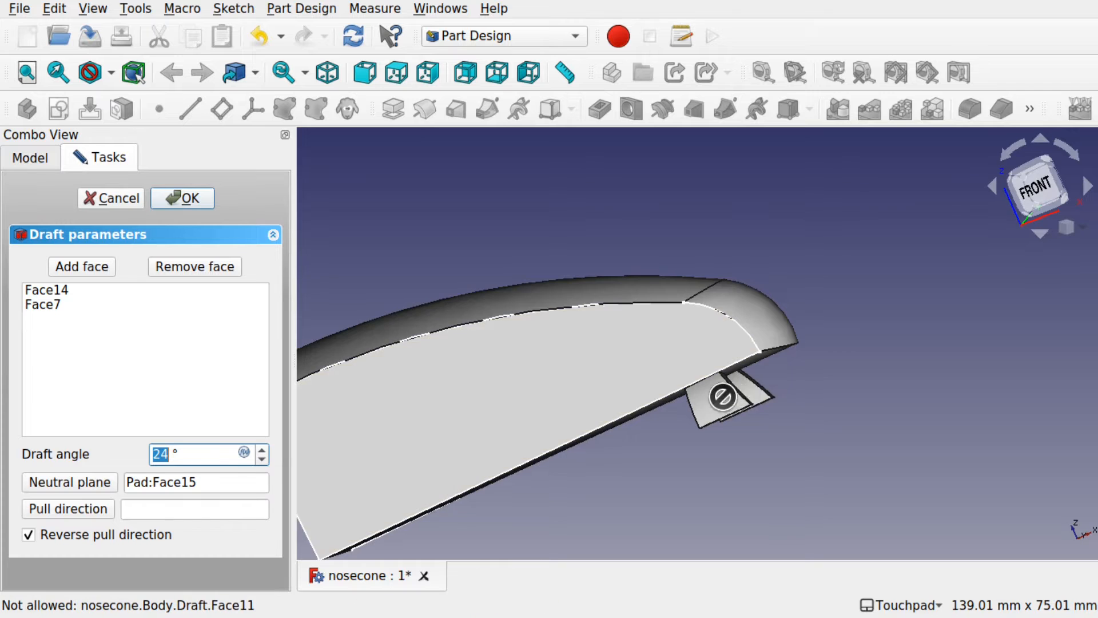
mouse_move(723, 394)
shift+mouse_down()
mouse_move(566, 355)
mouse_move(708, 403)
shift+mouse_up()
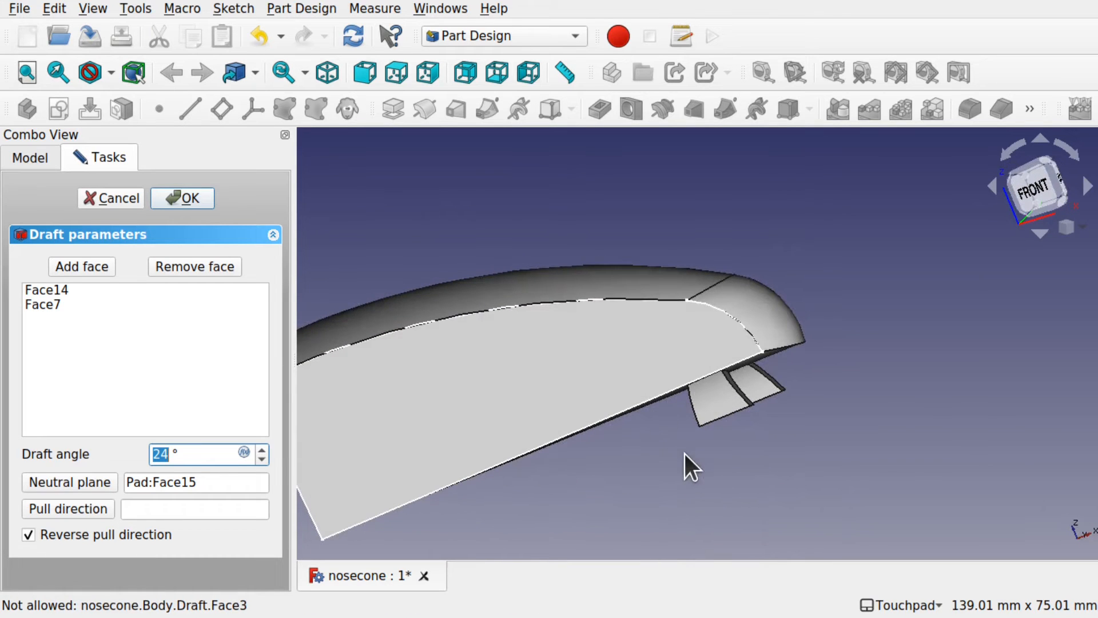
text(20)
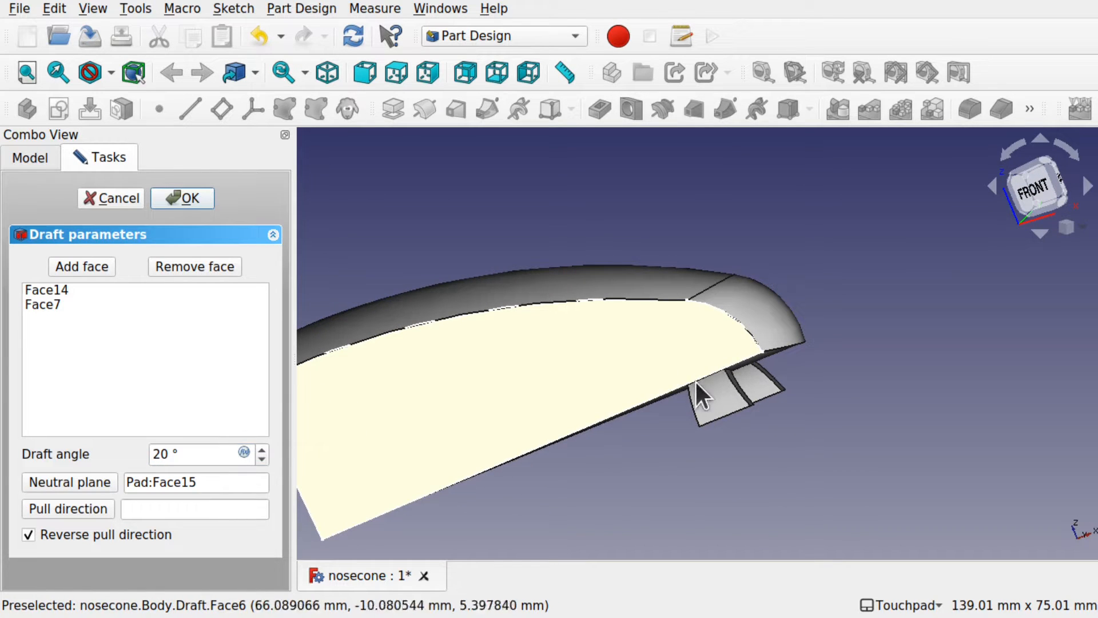
Add the rear end face of one curved tab to the draft and set the draft angle to 21°.
mouse_move(696, 384)
shift+mouse_down()
mouse_move(718, 385)
mouse_move(790, 283)
mouse_move(699, 402)
shift+mouse_up()
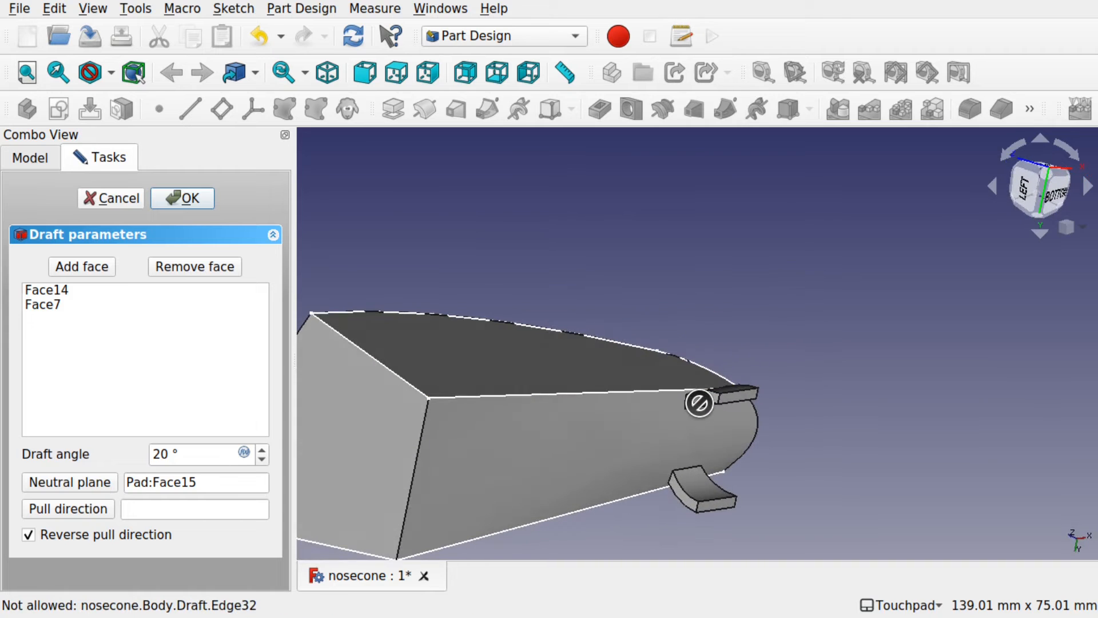
click(82, 268)
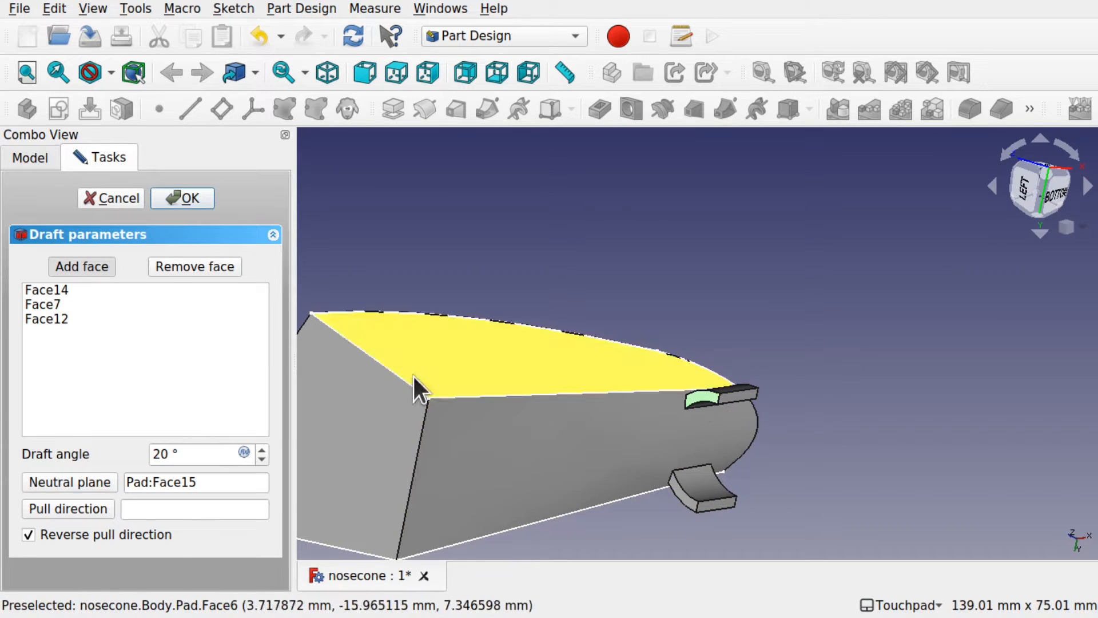
mouse_move(670, 401)
shift+mouse_down()
mouse_move(644, 488)
mouse_move(654, 403)
shift+mouse_up()
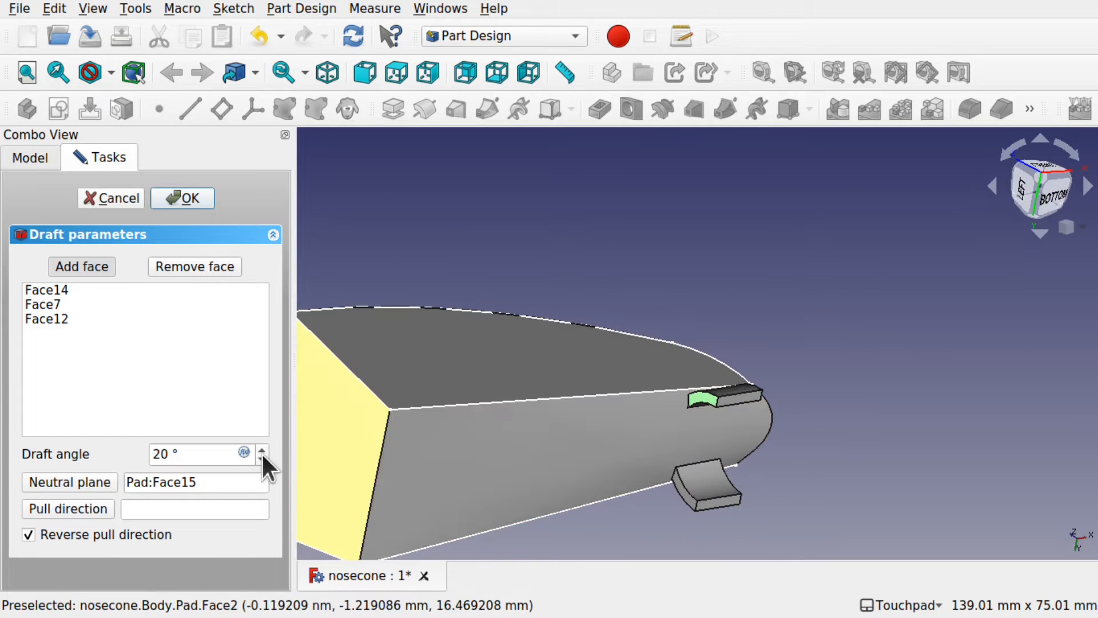
click(262, 450)
alt+drag(571, 416, 652, 422)
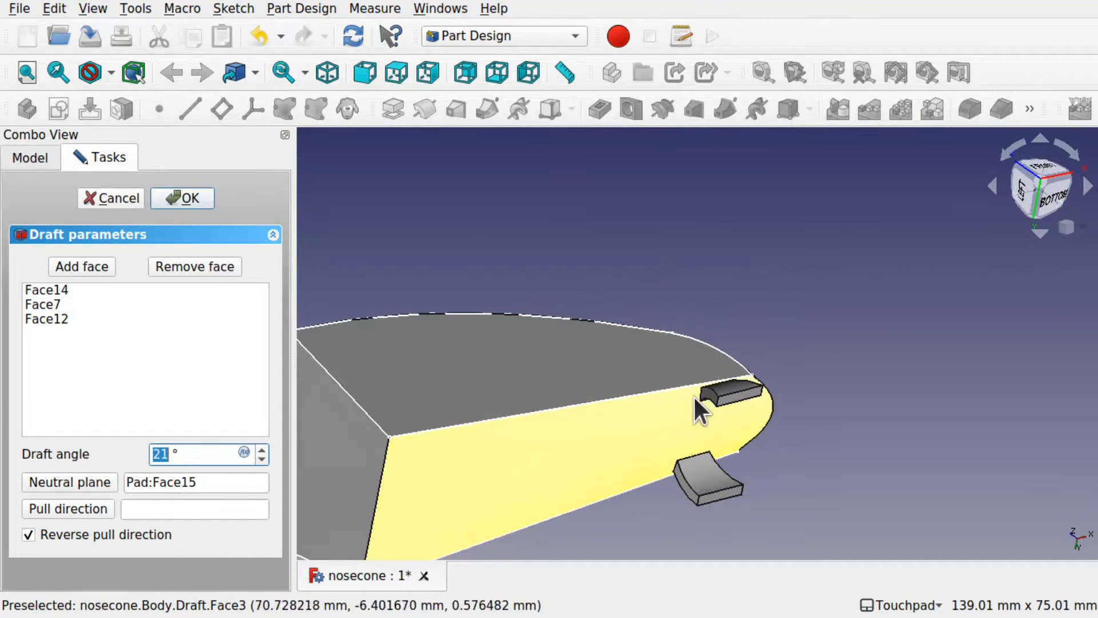
Add Face9, the remaining tab side face, to the faces of the draft.
click(83, 266)
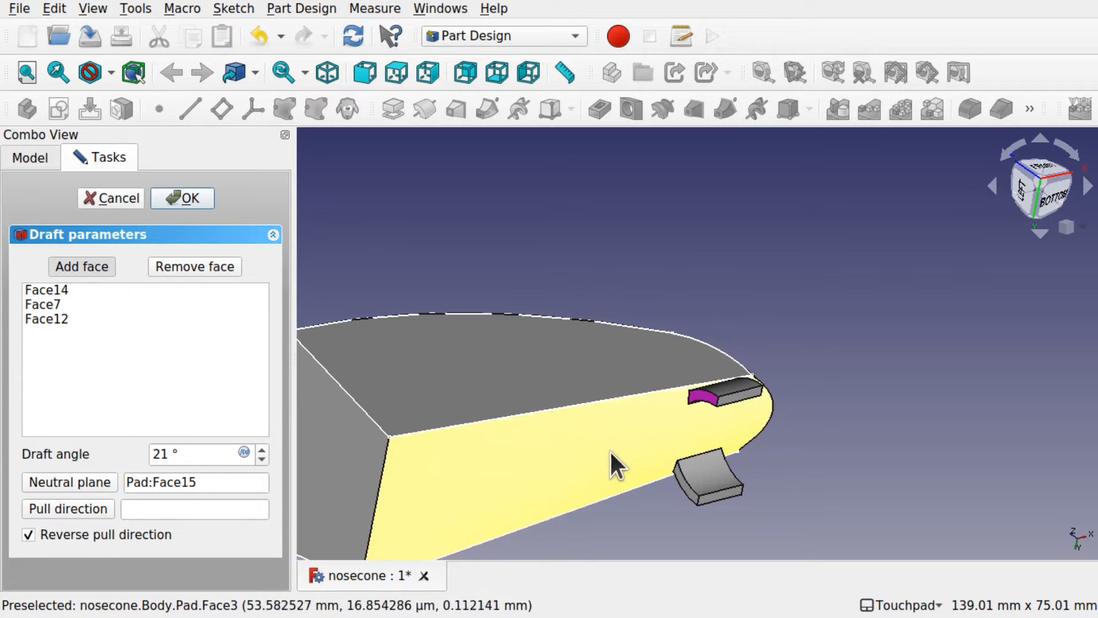
alt+drag(610, 450, 542, 501)
click(671, 494)
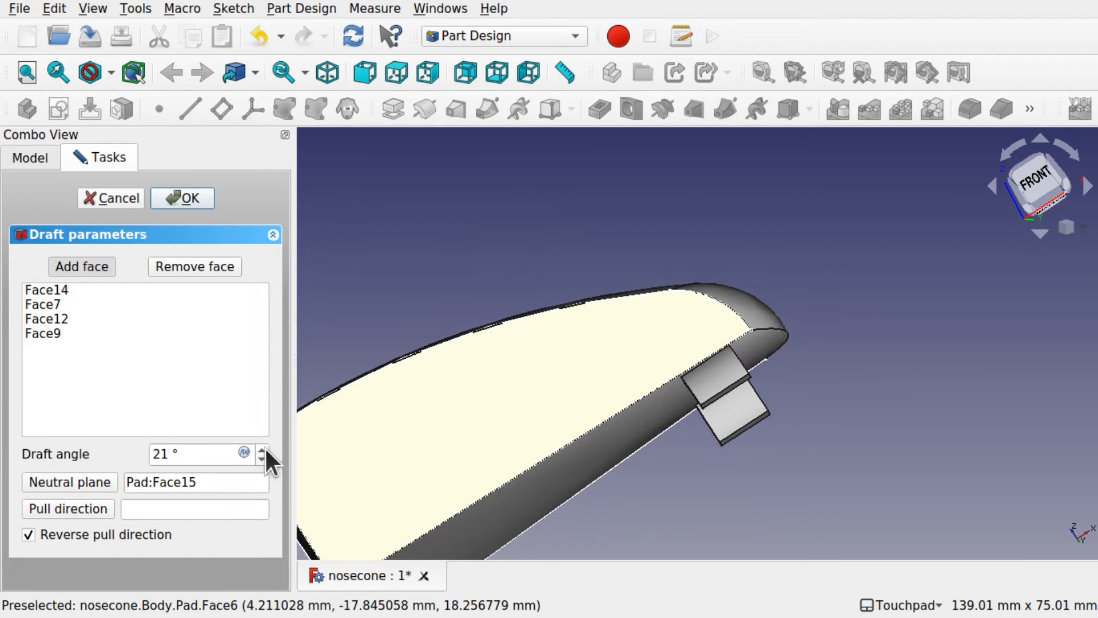
Try a draft angle of 22° on the tab faces and reduce it stepwise to 11°.
click(262, 449)
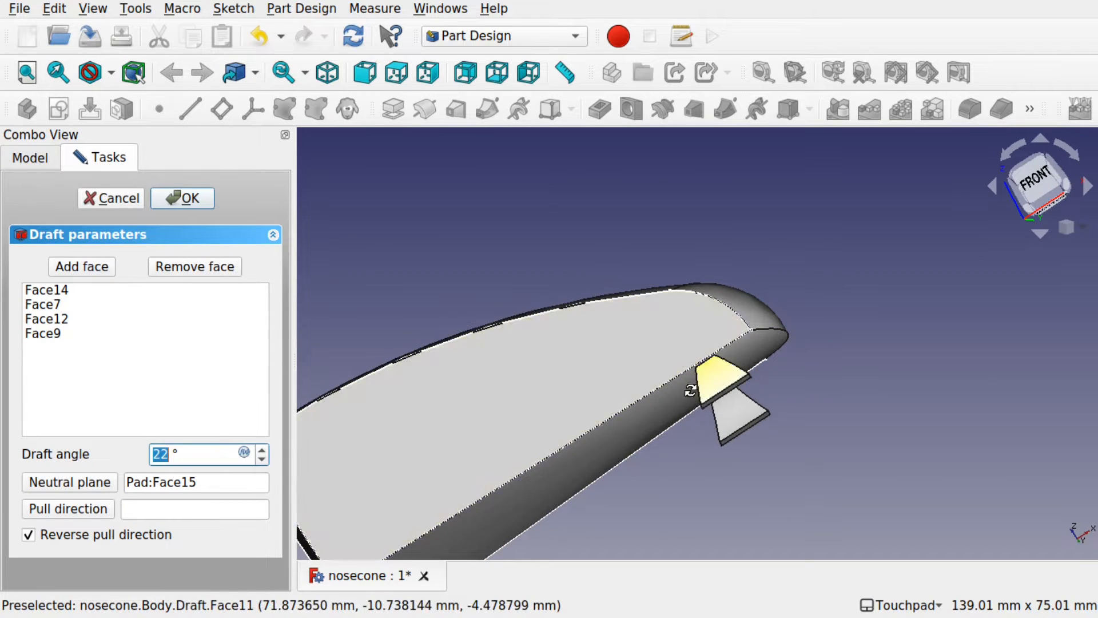
alt+drag(715, 378, 684, 393)
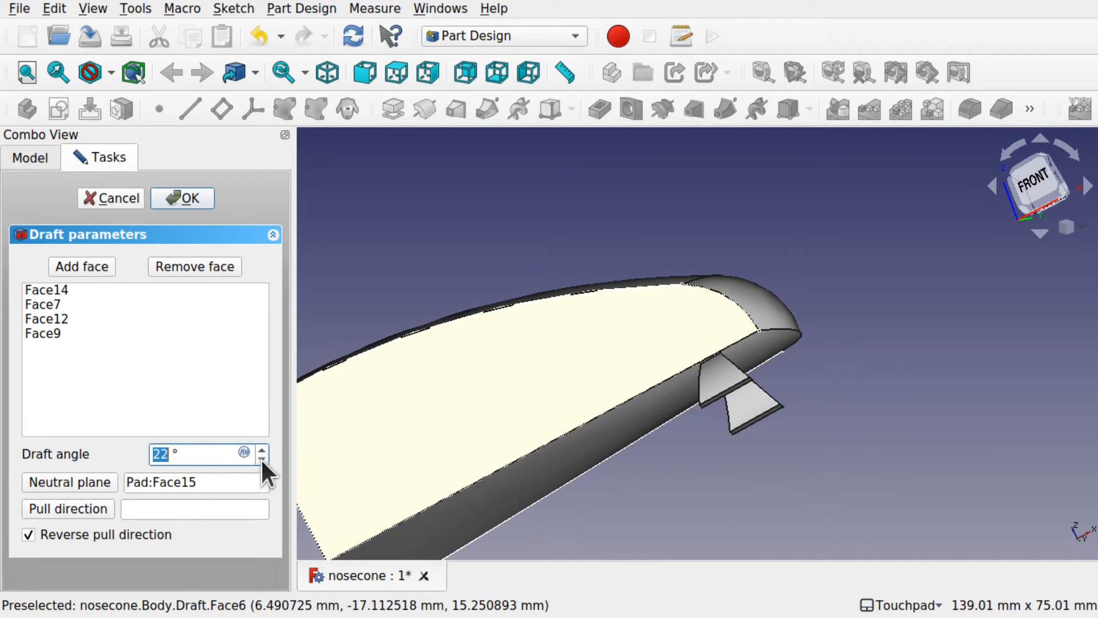
click(261, 459)
click(261, 459)
click(262, 459)
click(261, 459)
click(260, 459)
click(261, 459)
click(261, 458)
click(261, 459)
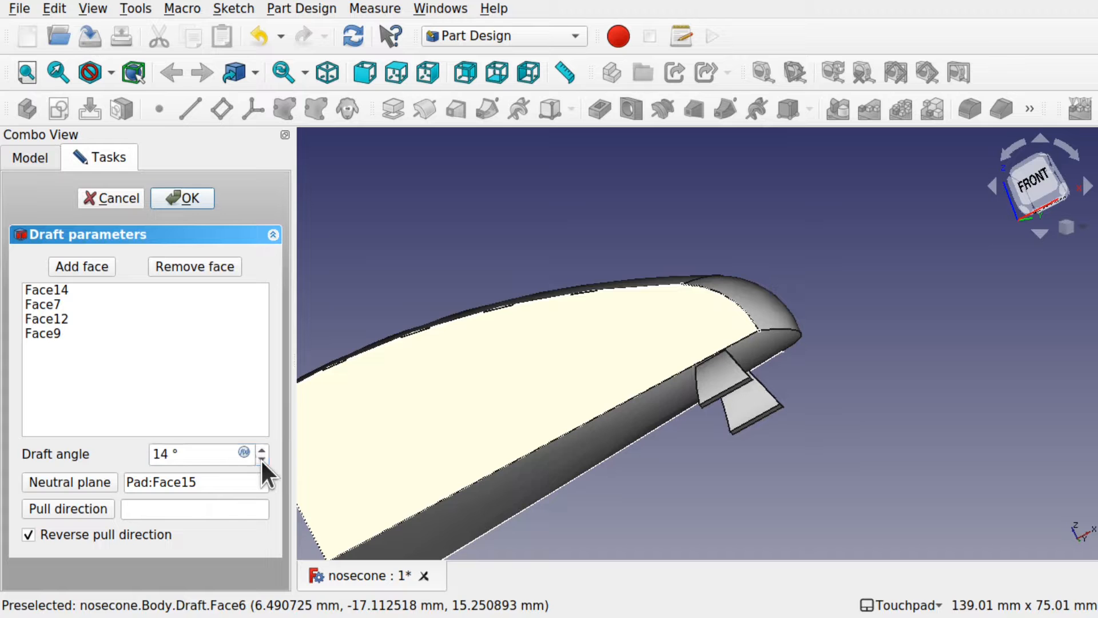
click(261, 459)
click(261, 458)
click(261, 458)
alt+drag(732, 386, 770, 396)
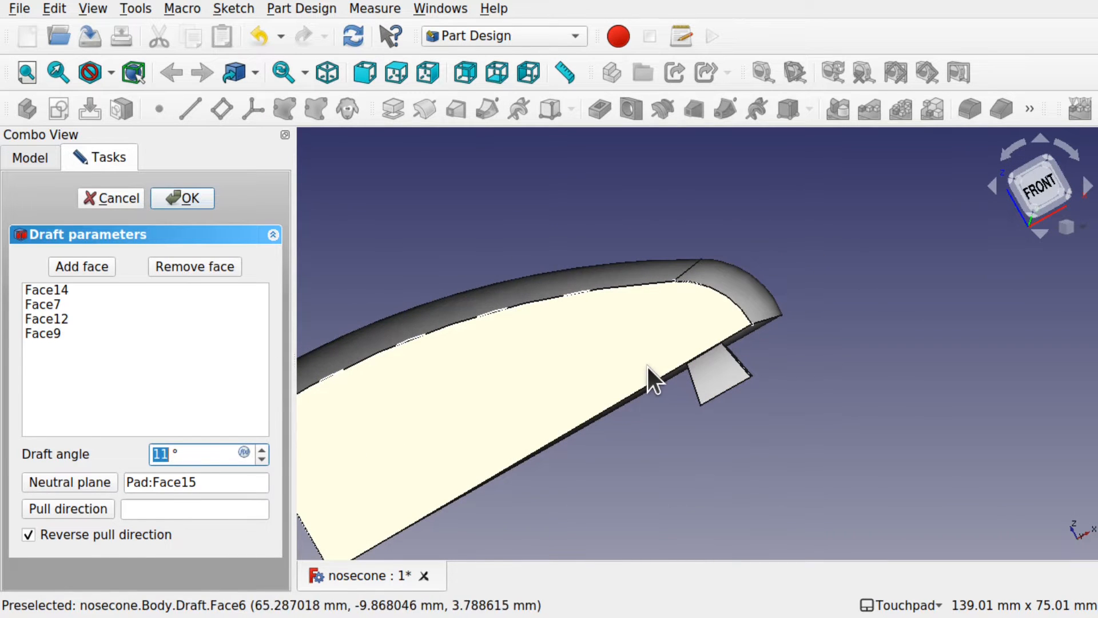
Set the draft angle of the tab faces to 15° and apply the draft.
scroll(647, 366, up, 3)
scroll(647, 366, up, 1)
alt+drag(843, 351, 571, 361)
click(262, 449)
click(262, 449)
click(262, 449)
click(262, 449)
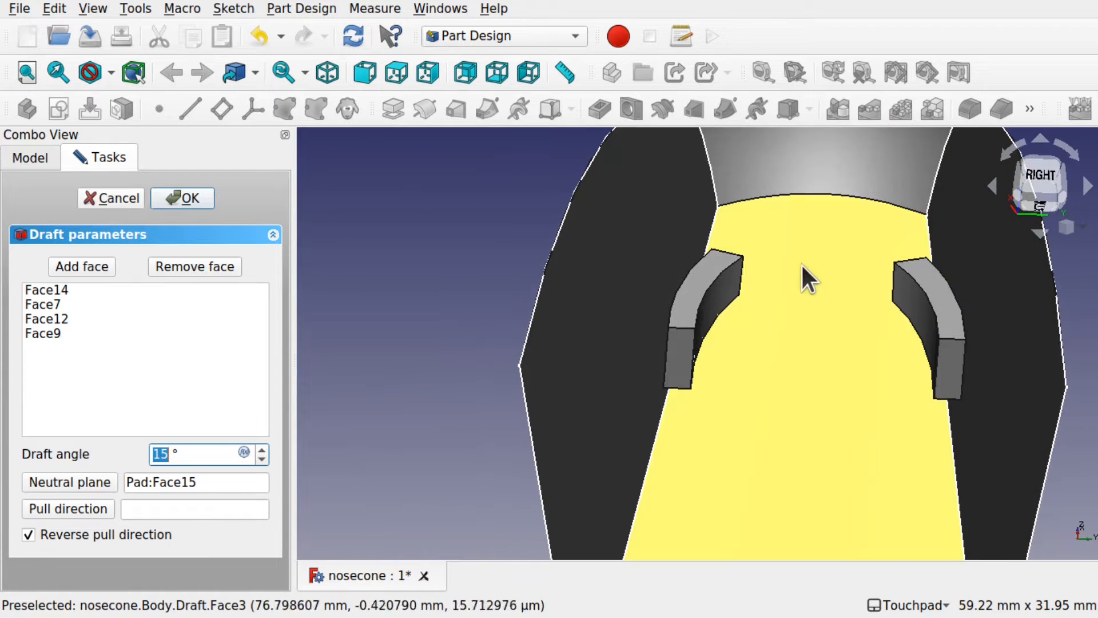
alt+drag(709, 275, 851, 304)
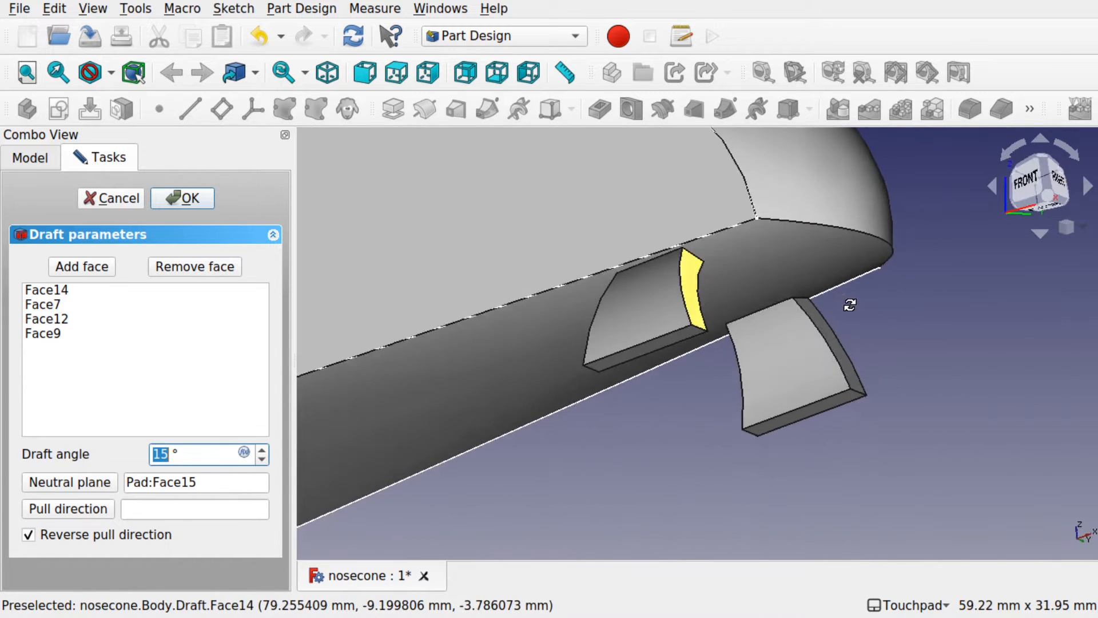
click(185, 198)
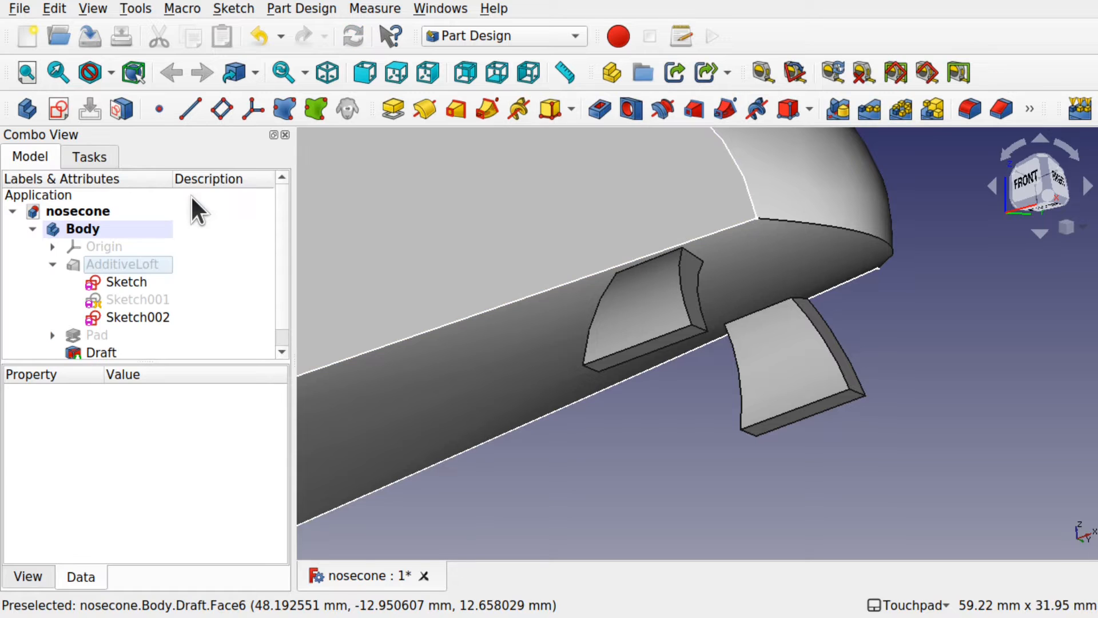
alt+drag(697, 220, 458, 191)
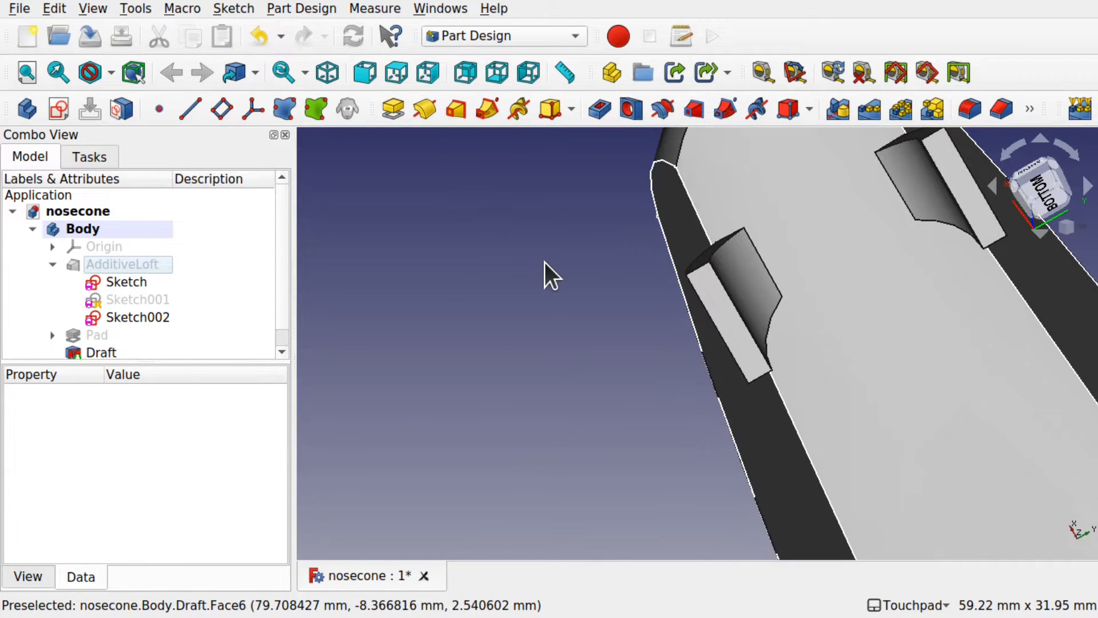
scroll(545, 262, down, 5)
alt+drag(577, 200, 682, 274)
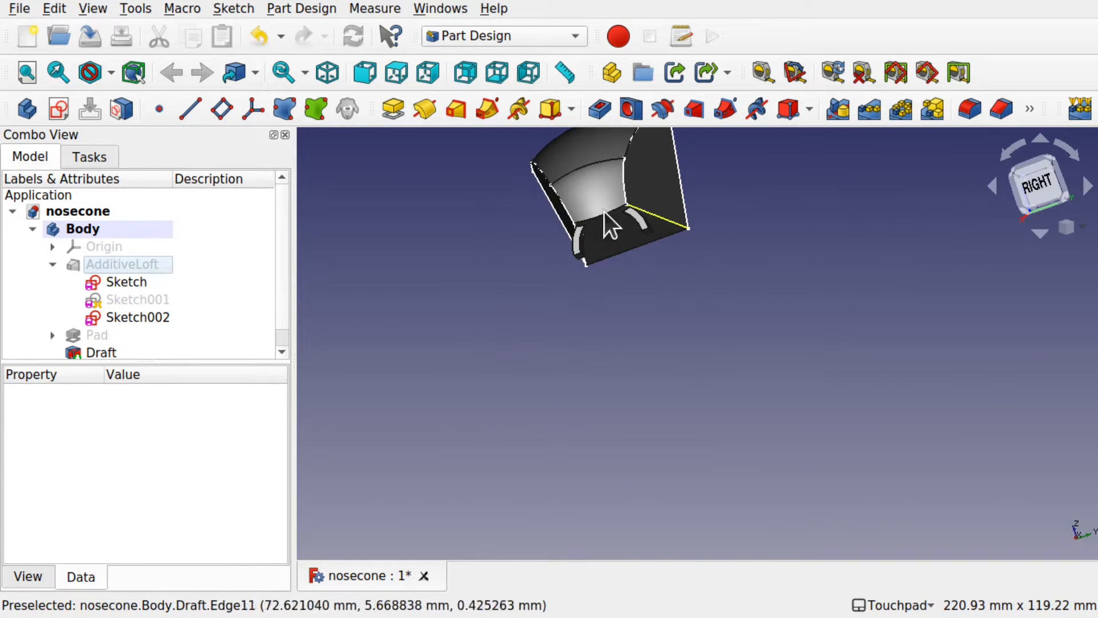
alt+drag(606, 229, 735, 369)
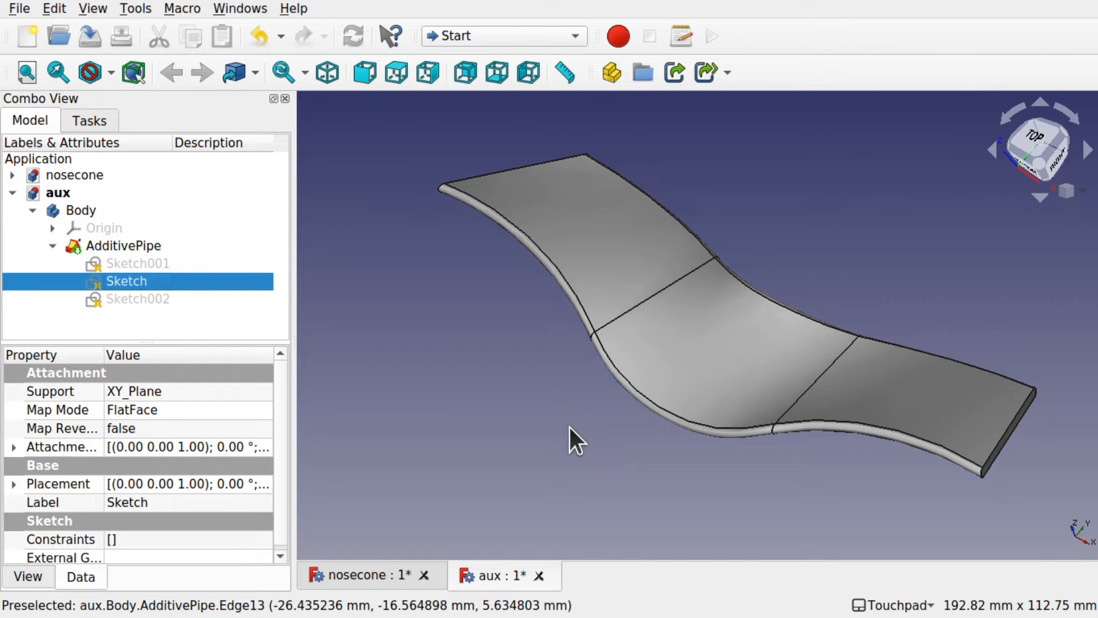
Show the profile sketch, Sketch001, of the additive pipe in the aux document.
alt+drag(570, 427, 605, 393)
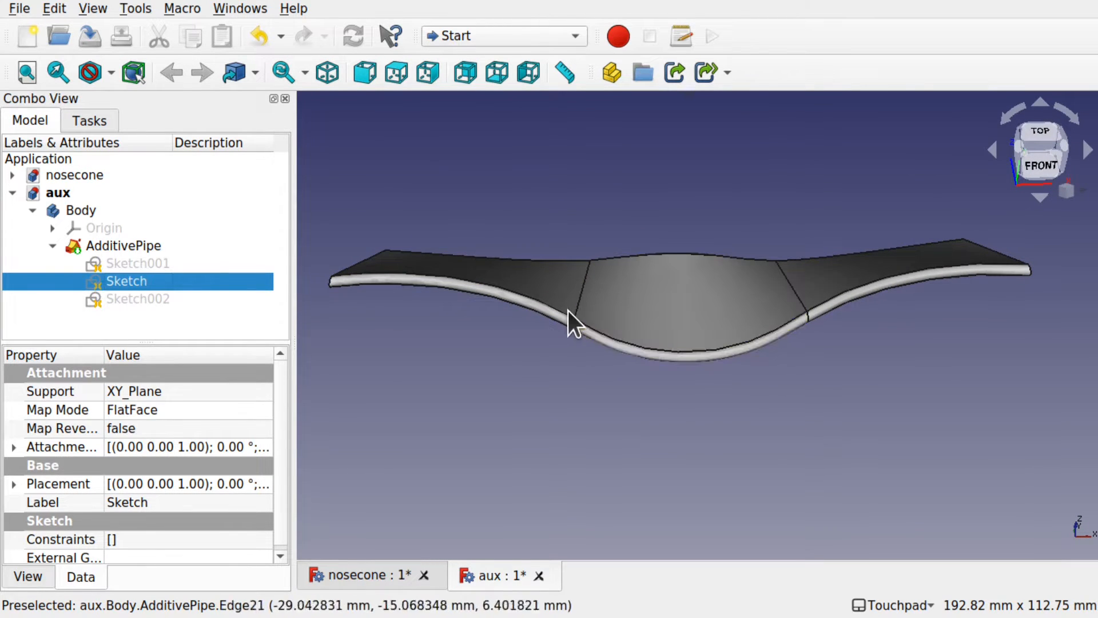
alt+drag(722, 358, 706, 388)
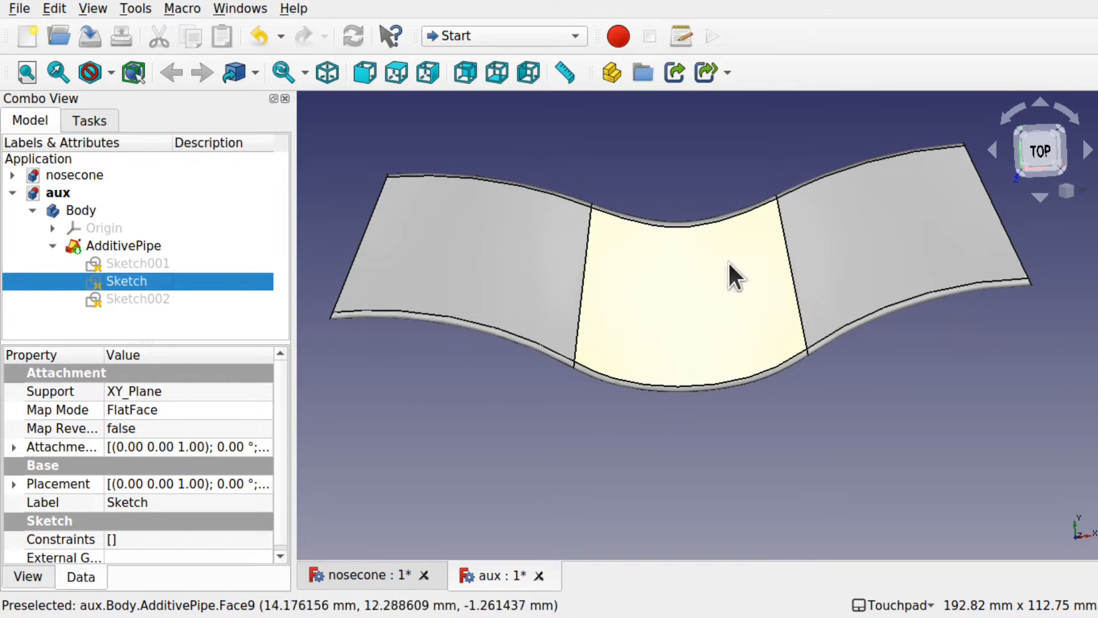
mouse_move(677, 354)
alt+mouse_down()
mouse_move(669, 233)
mouse_move(667, 347)
alt+mouse_up()
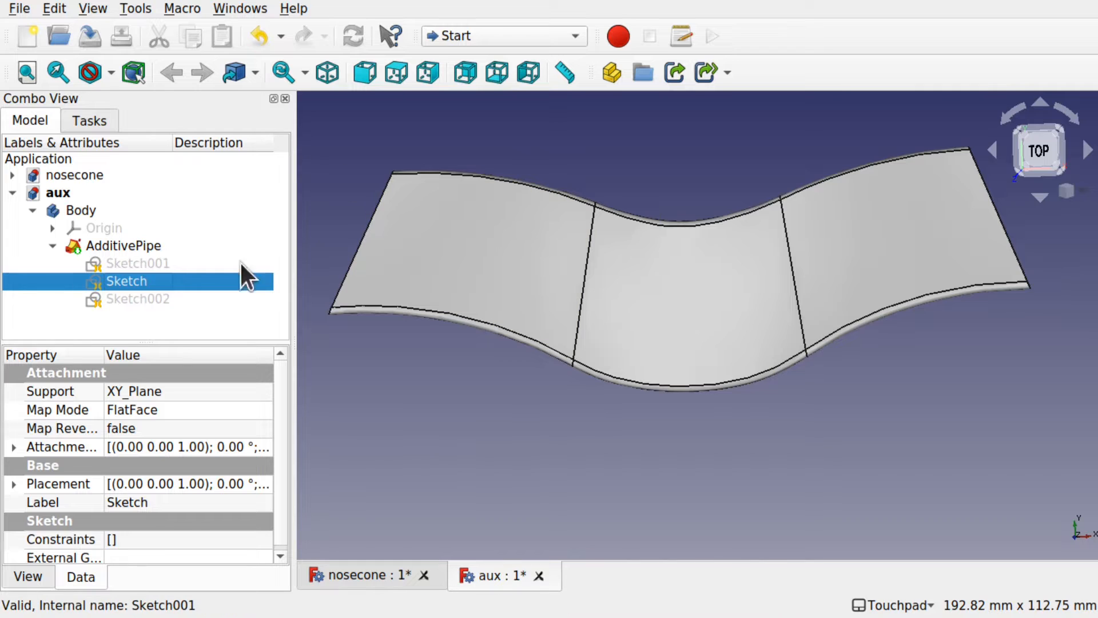
click(151, 263)
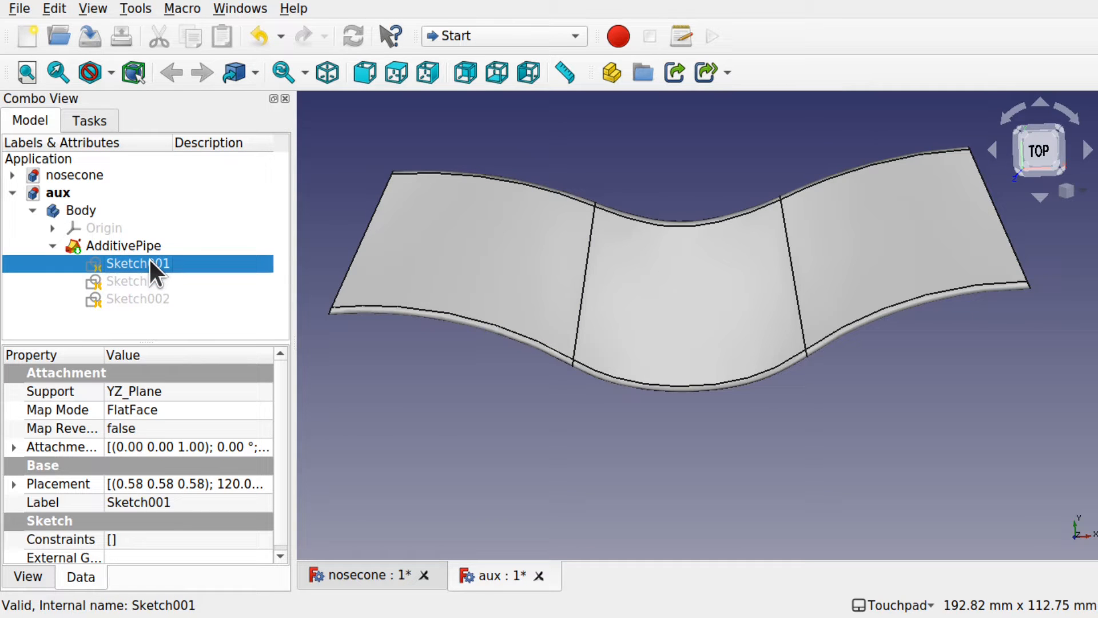
key(space)
Hide the additive pipe and show the curved path it follows, Sketch.
click(135, 279)
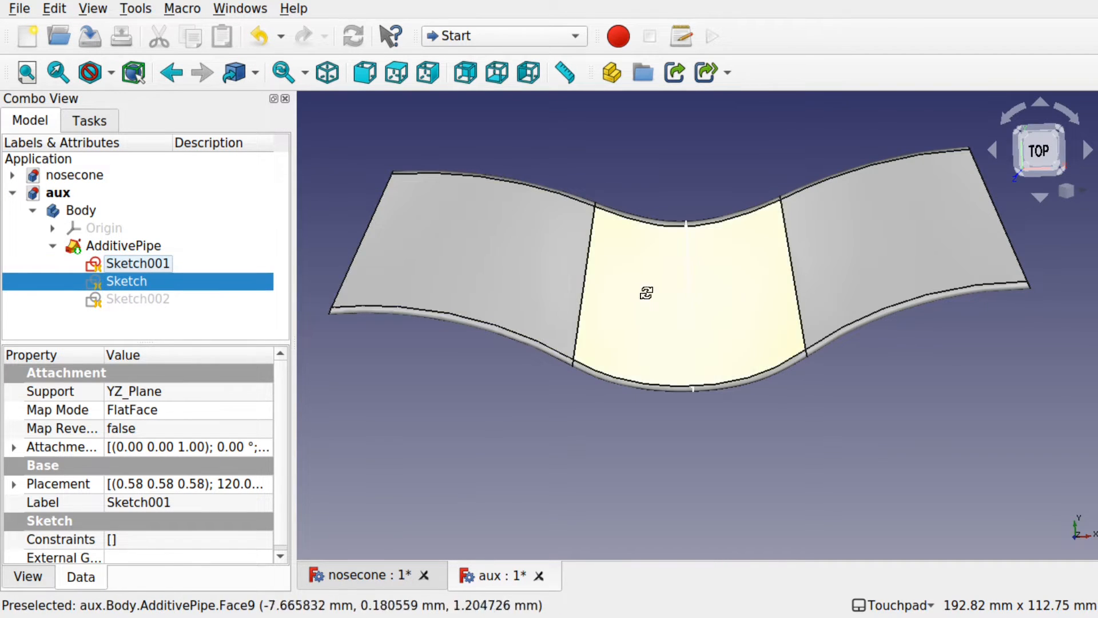
mouse_move(647, 292)
shift+mouse_down()
mouse_move(680, 162)
mouse_move(655, 255)
shift+mouse_up()
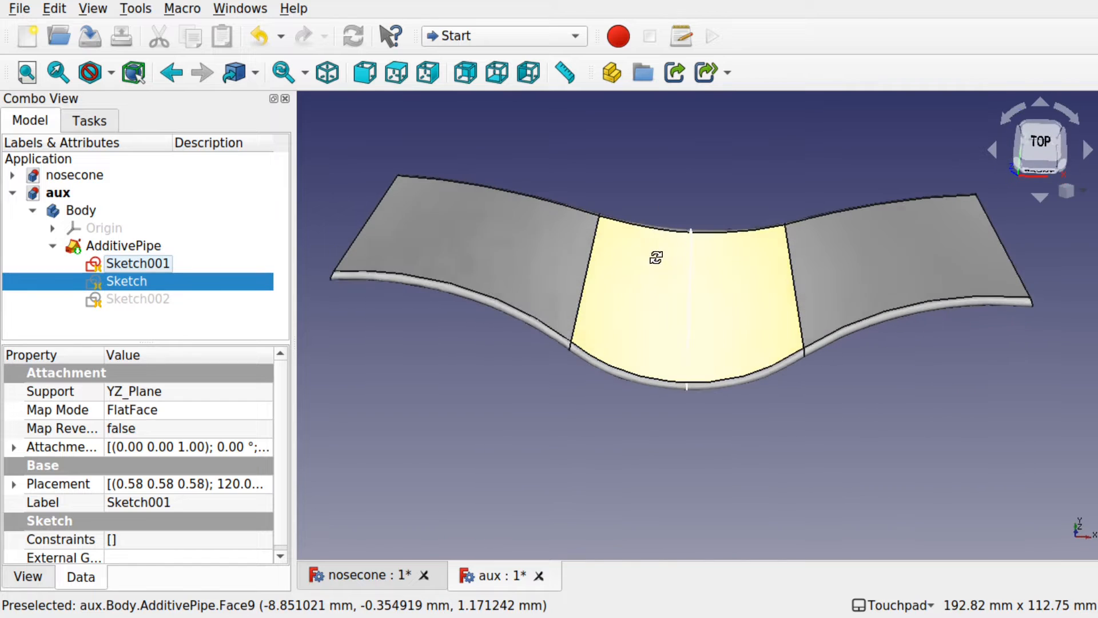
click(635, 298)
key(space)
click(128, 280)
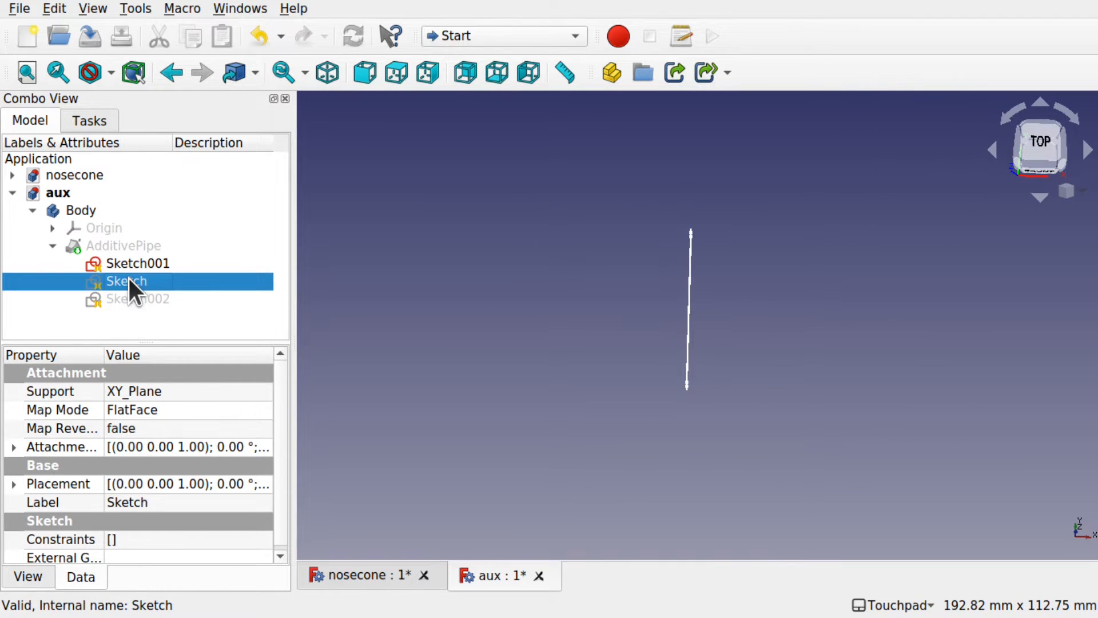
key(space)
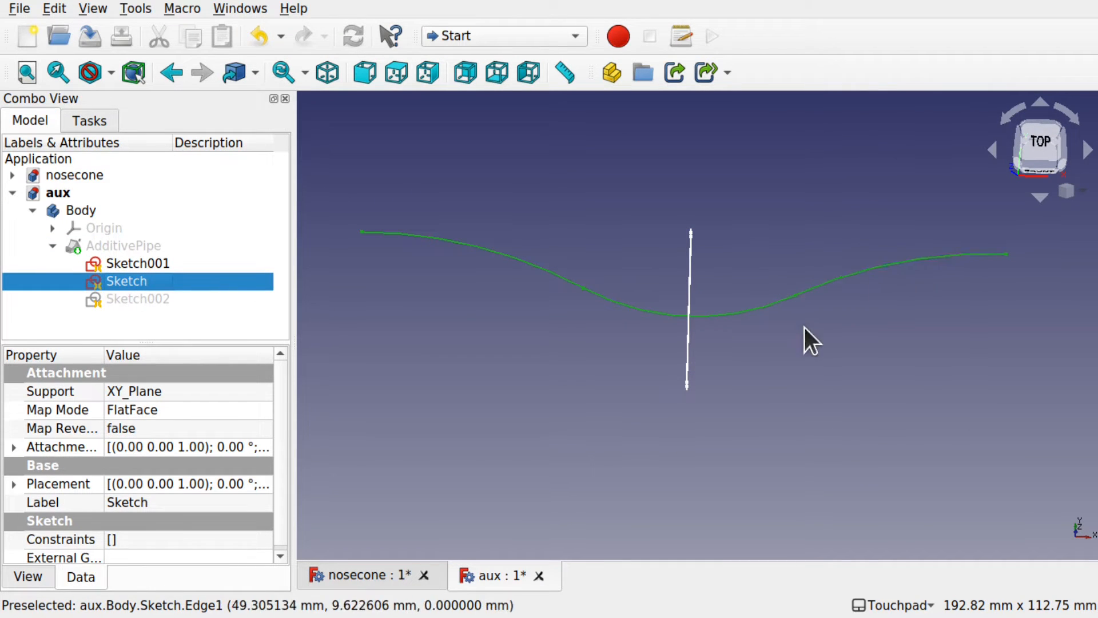
shift+drag(807, 336, 787, 225)
shift+drag(432, 429, 393, 380)
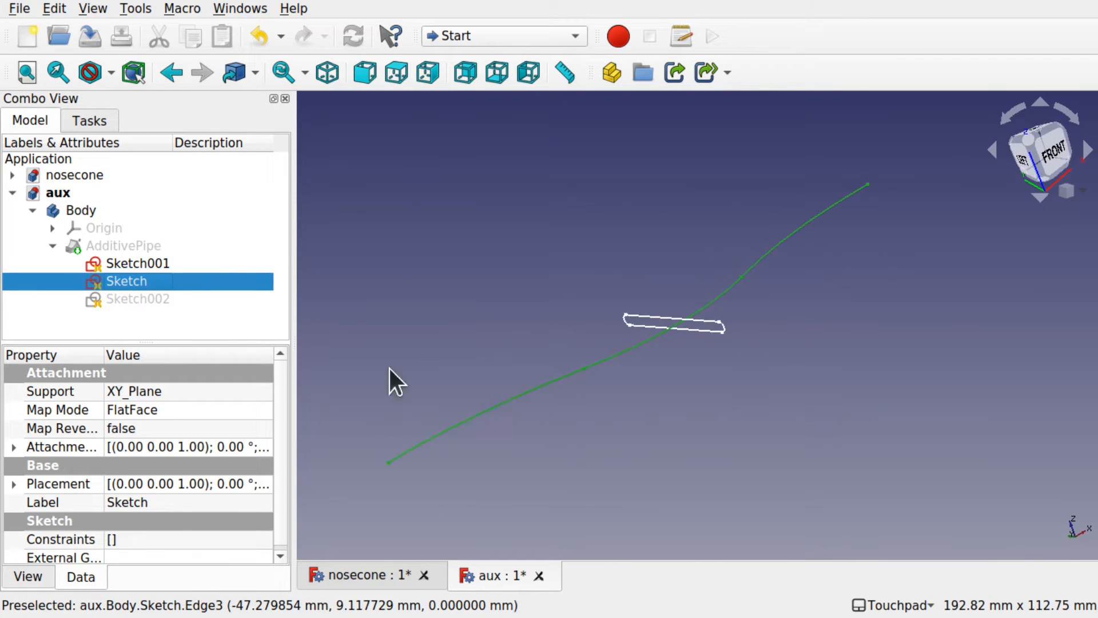
Make the additive pipe visible again together with its profile and path sketches.
click(139, 245)
key(space)
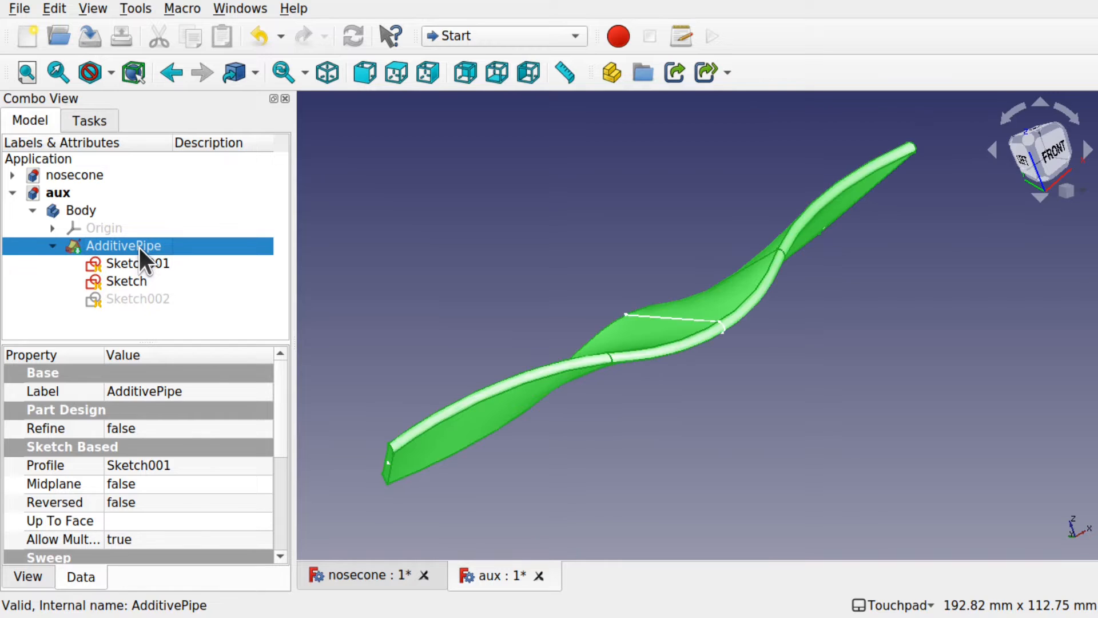
shift+drag(573, 343, 818, 270)
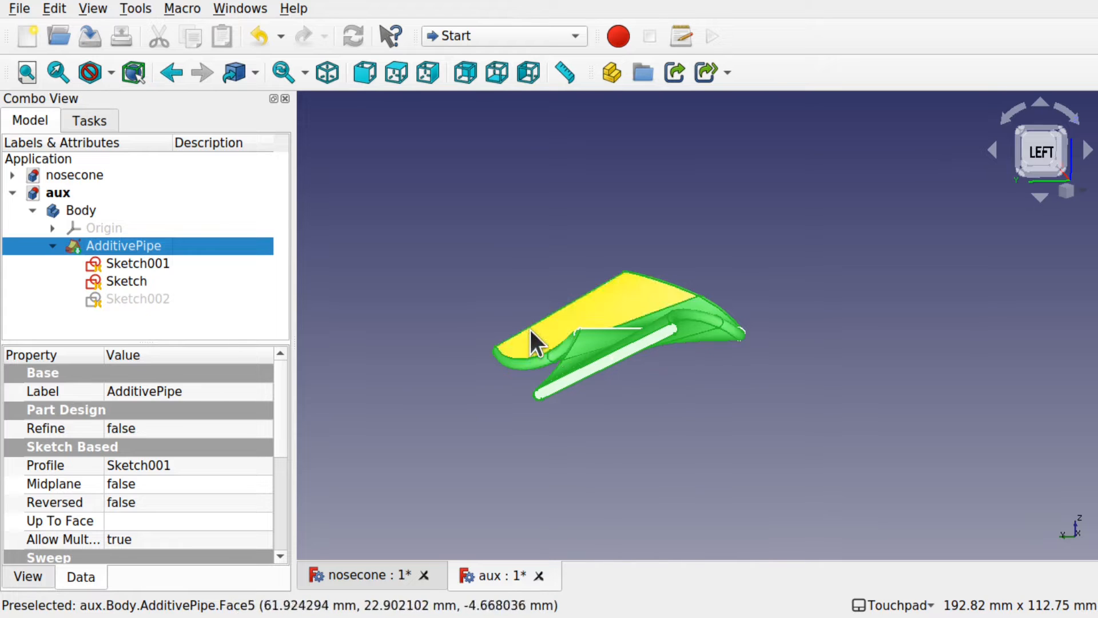
shift+drag(722, 338, 533, 390)
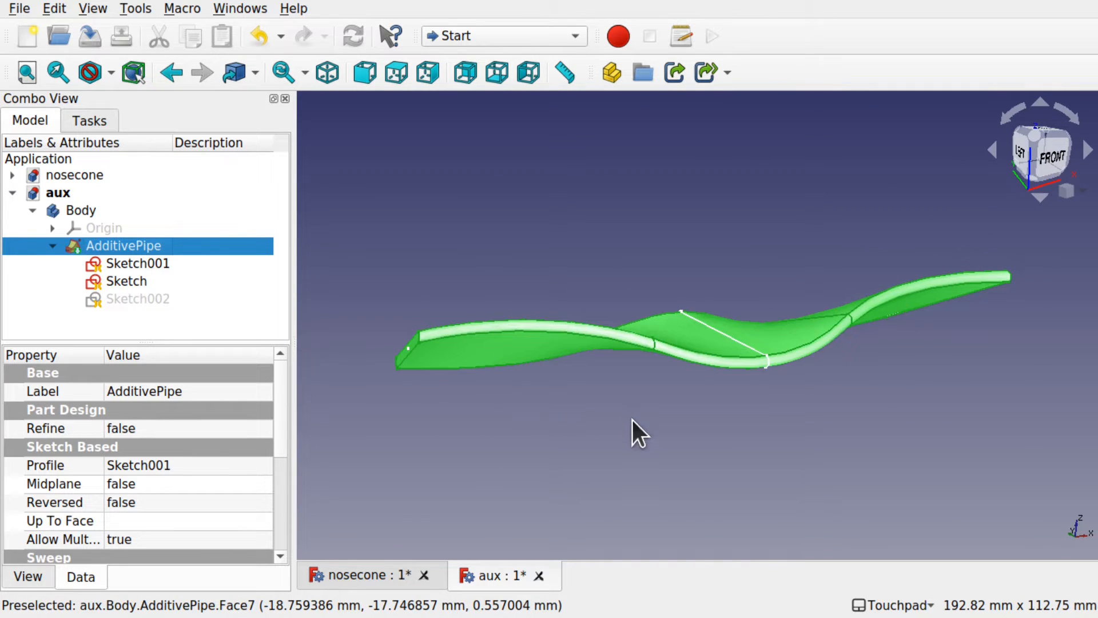
Show the second curve, Sketch002, alongside the additive pipe.
click(130, 297)
shift+drag(806, 358, 651, 387)
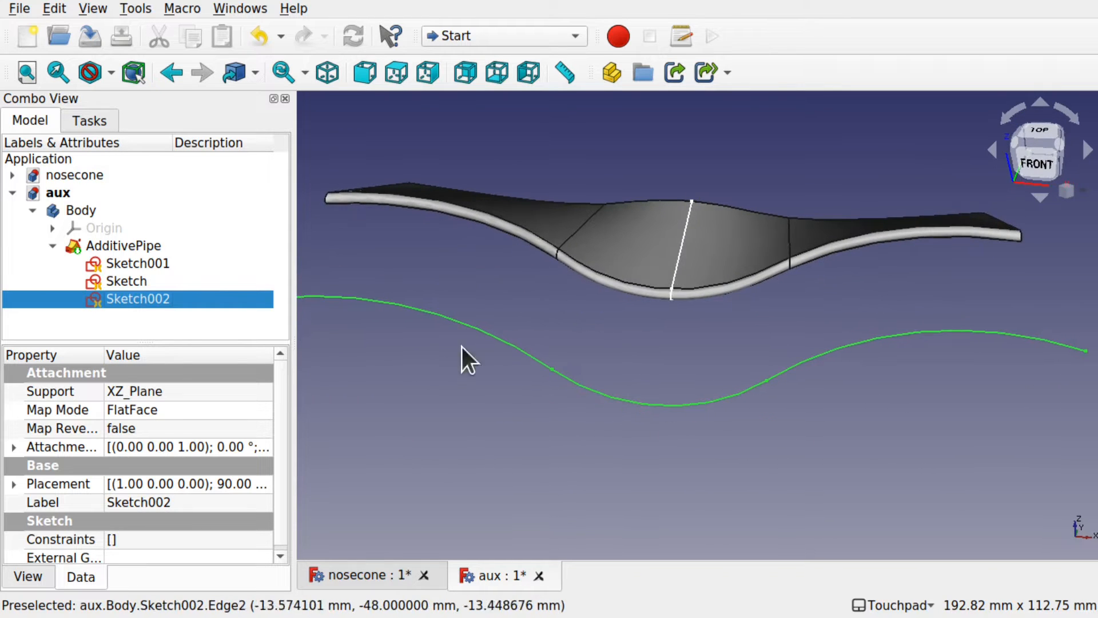
alt+drag(706, 270, 725, 300)
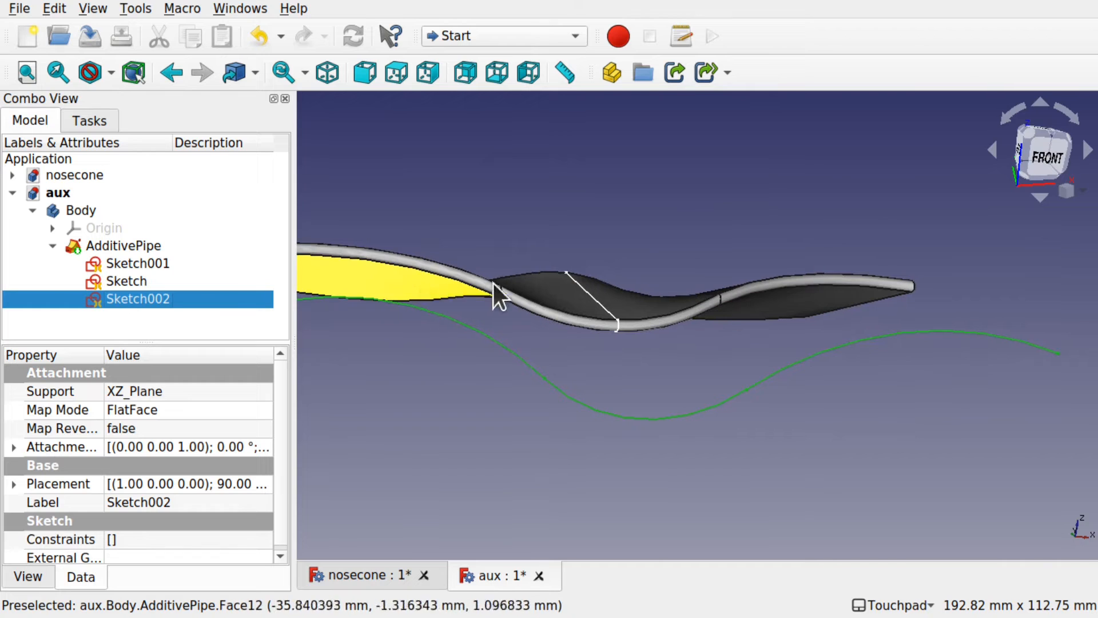
mouse_move(616, 451)
alt+mouse_down()
mouse_move(675, 416)
mouse_move(527, 376)
alt+mouse_up()
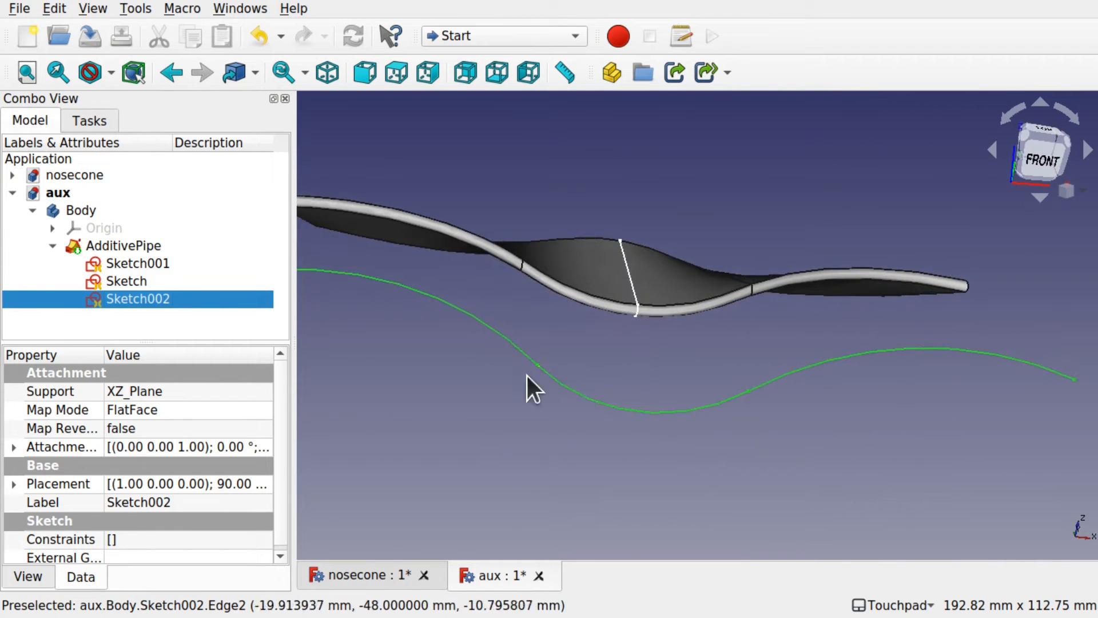
Vary the z position of Sketch002's attachment offset through 67, 48 and 35 mm, and leave it at 64 mm.
click(15, 446)
click(33, 502)
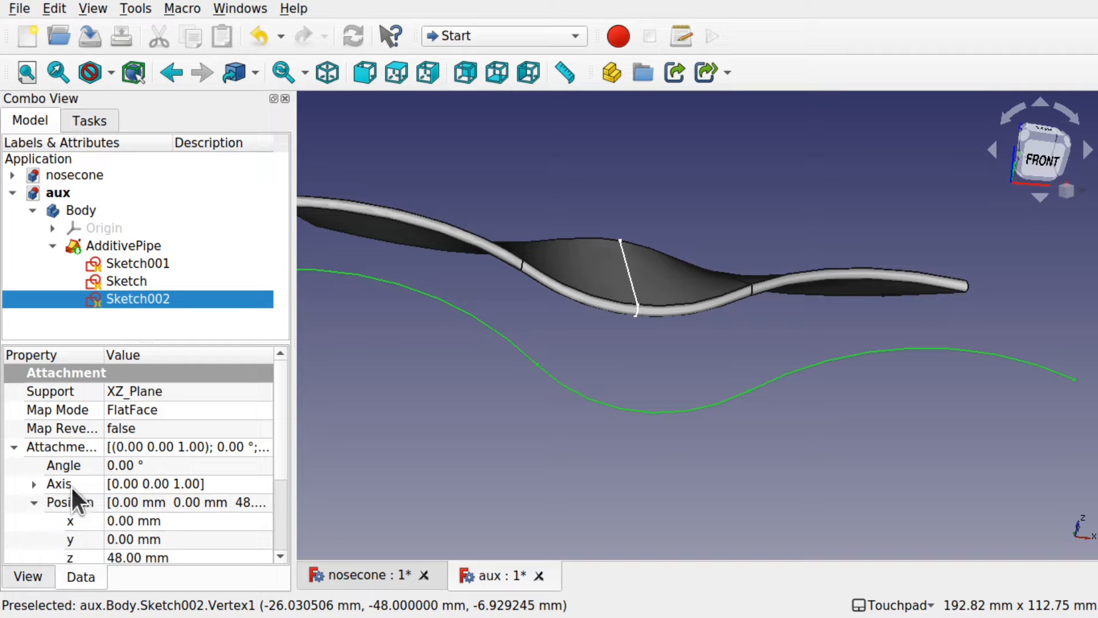
click(170, 552)
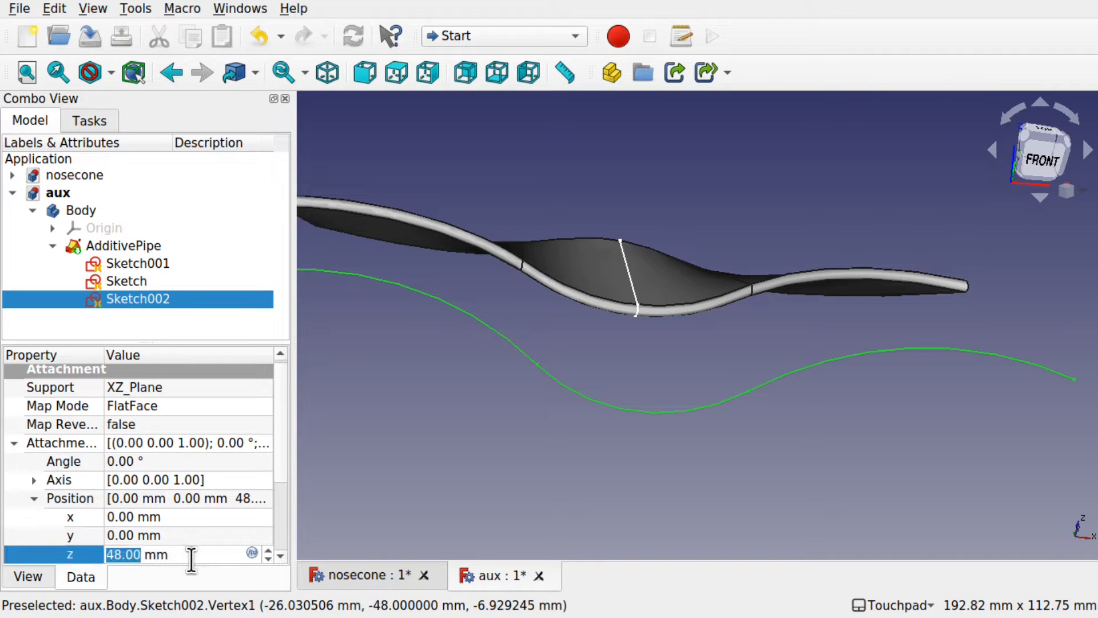
scroll(191, 558, up, 19)
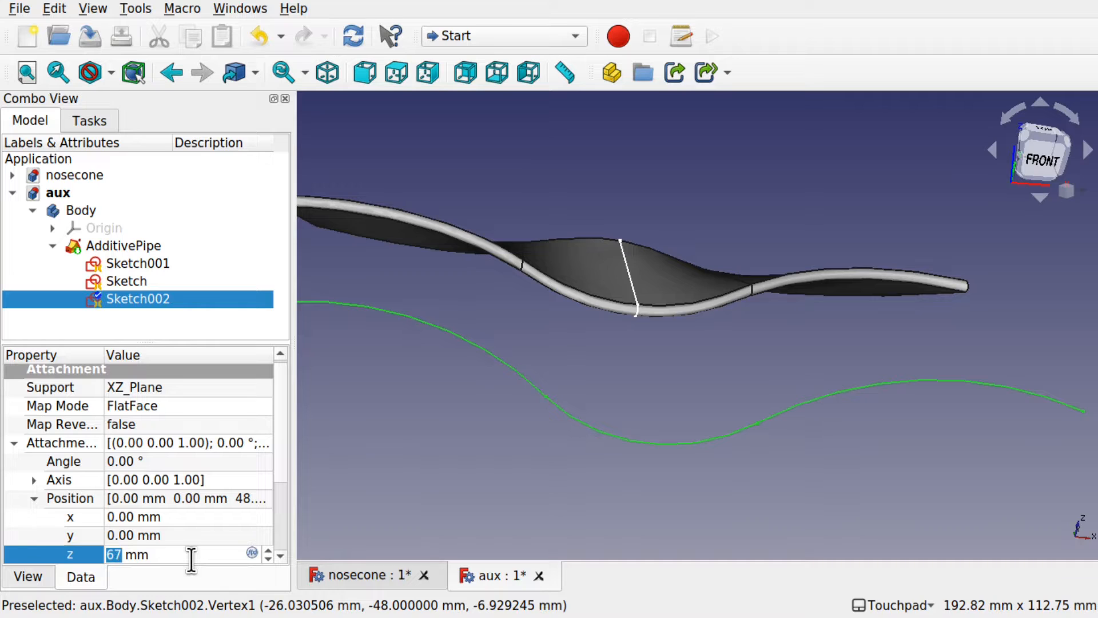
scroll(191, 558, down, 19)
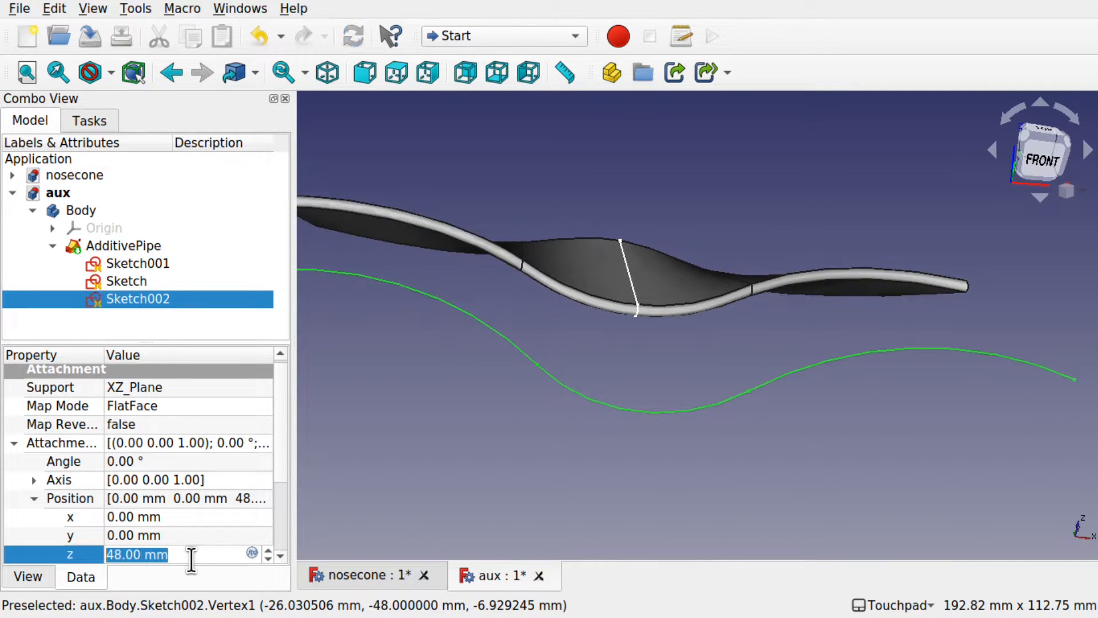
scroll(191, 558, down, 12)
scroll(191, 557, down, 11)
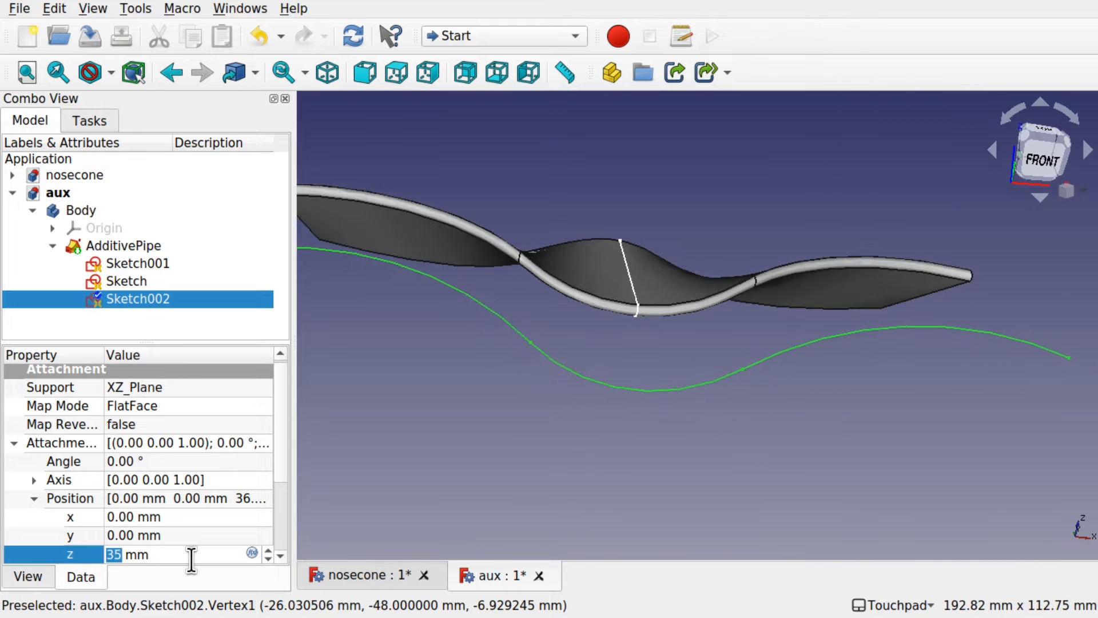
scroll(191, 558, up, 20)
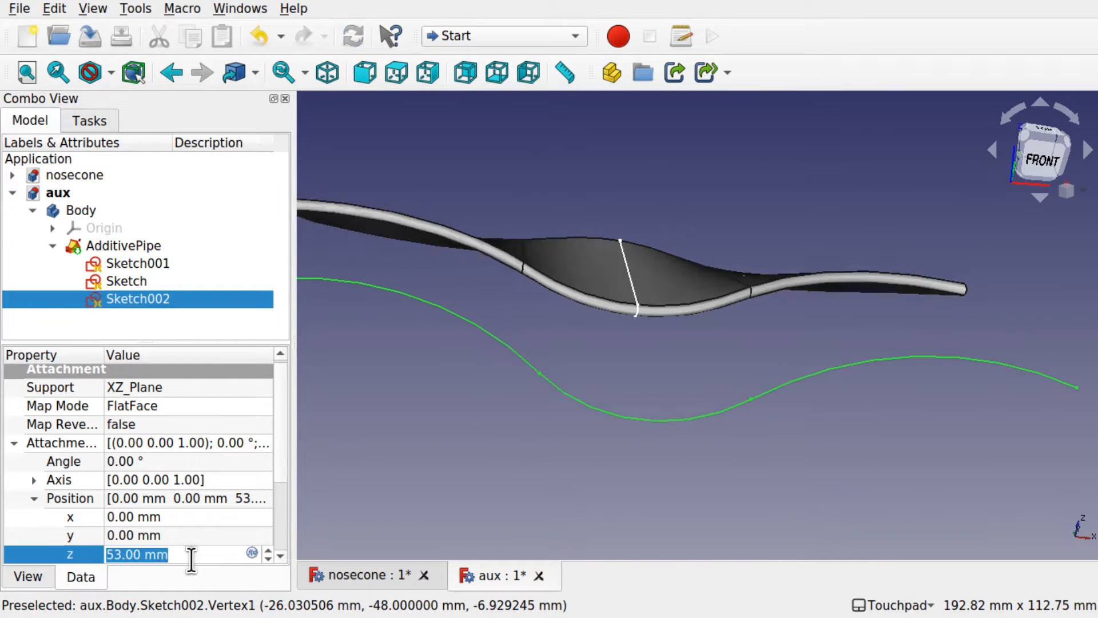
scroll(192, 558, up, 11)
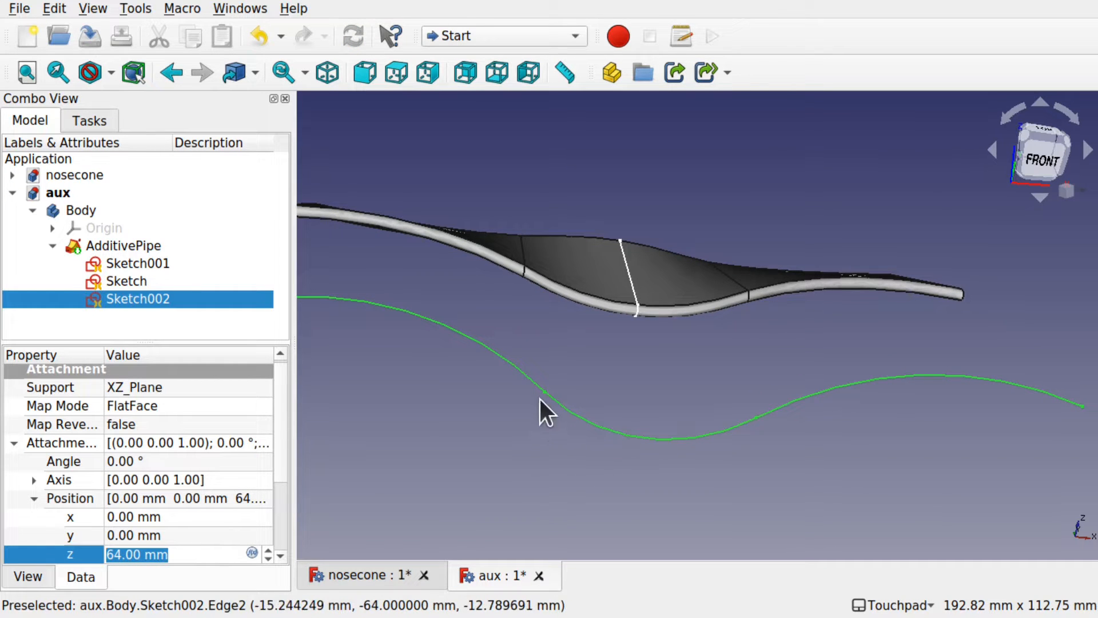
shift+drag(540, 399, 770, 277)
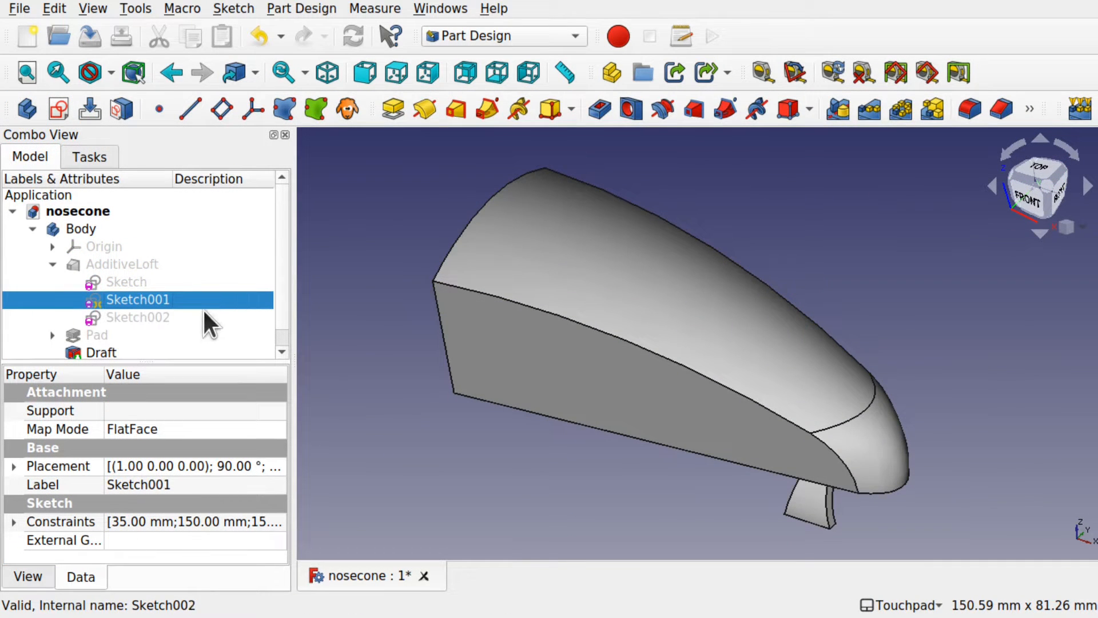
Show the additive loft's Sketch001 and open it to examine its profile curve and dimensions before closing it.
click(124, 263)
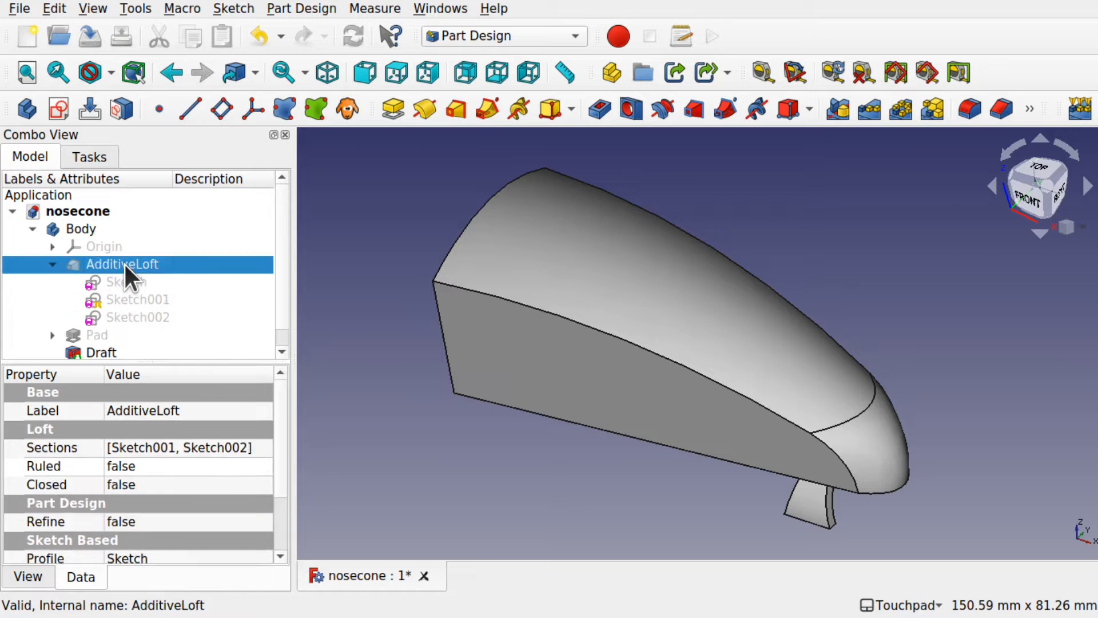
click(156, 300)
key(space)
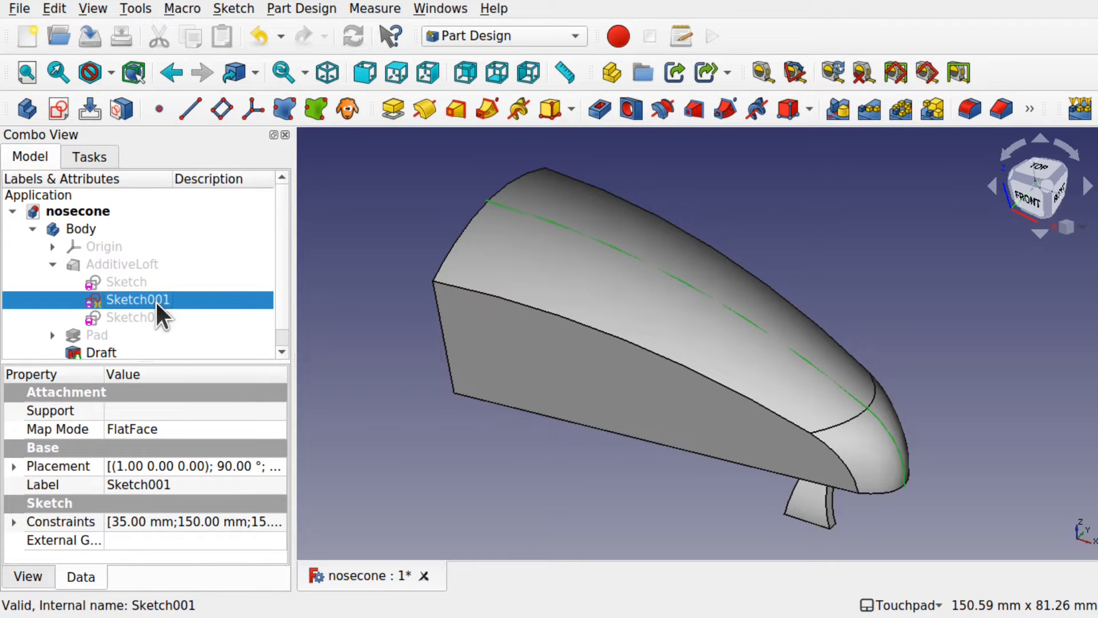
double_click(119, 296)
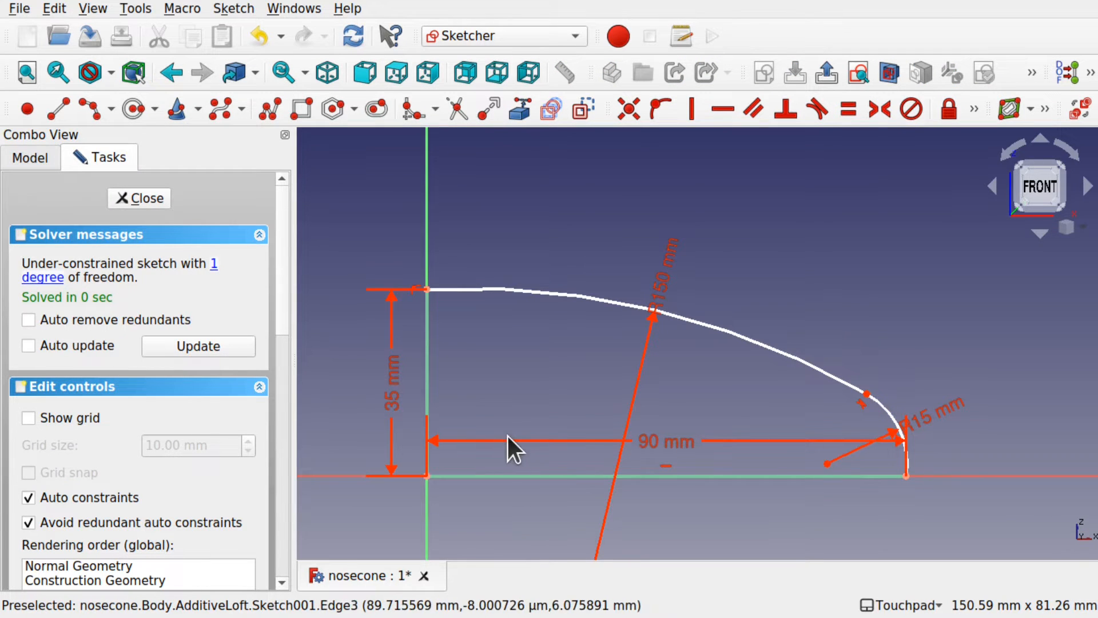
click(140, 198)
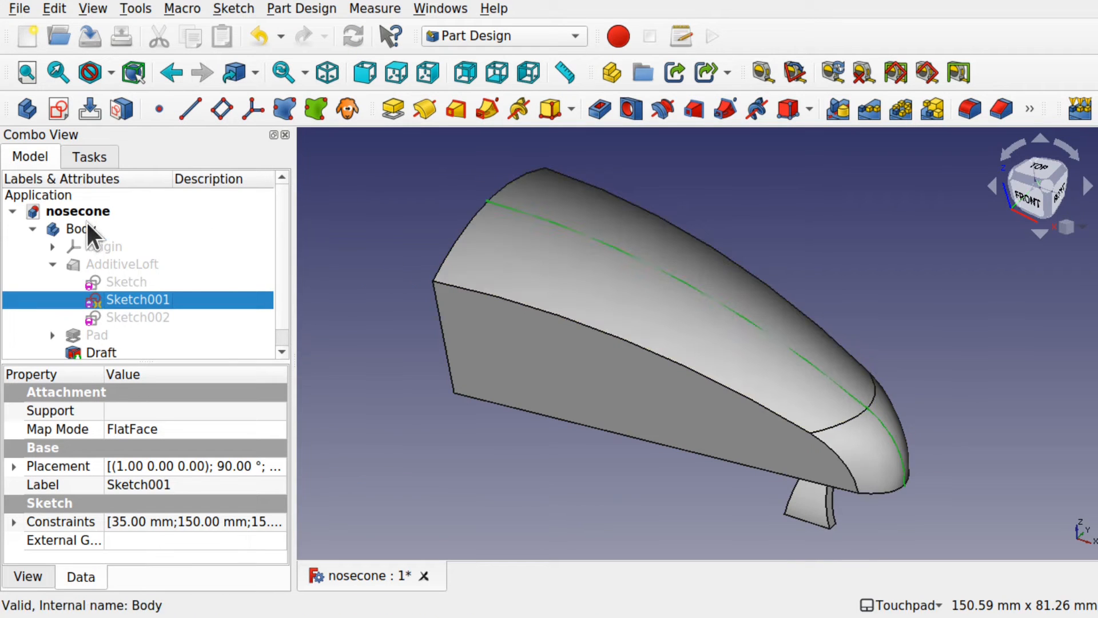
Hide the nose cone body, collapse its tree and create a new body in the document.
click(87, 225)
key(space)
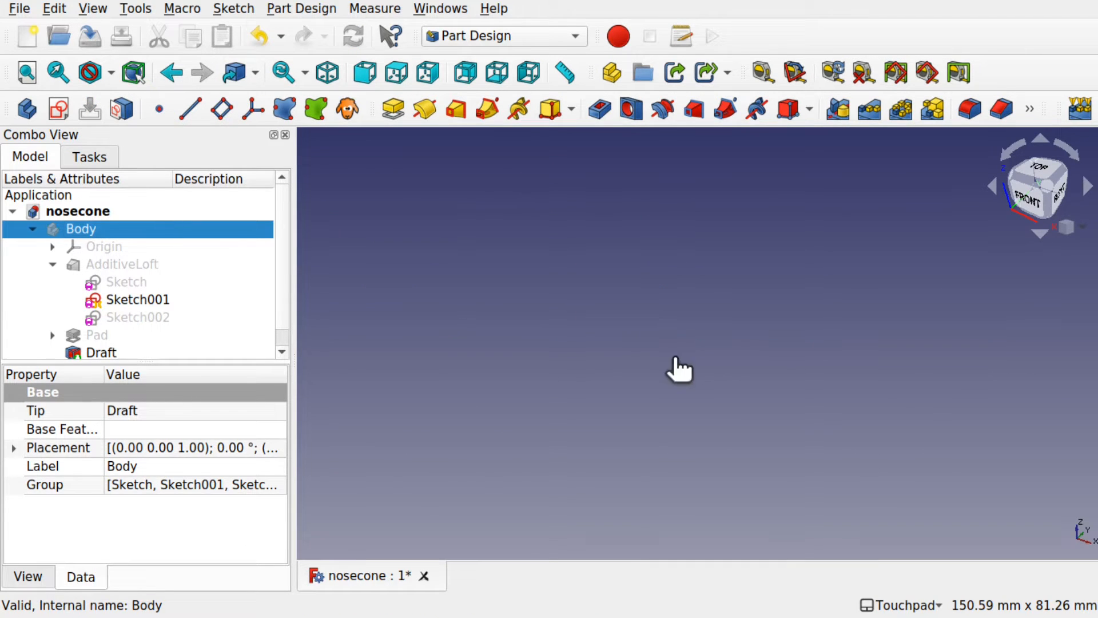
click(675, 357)
click(34, 228)
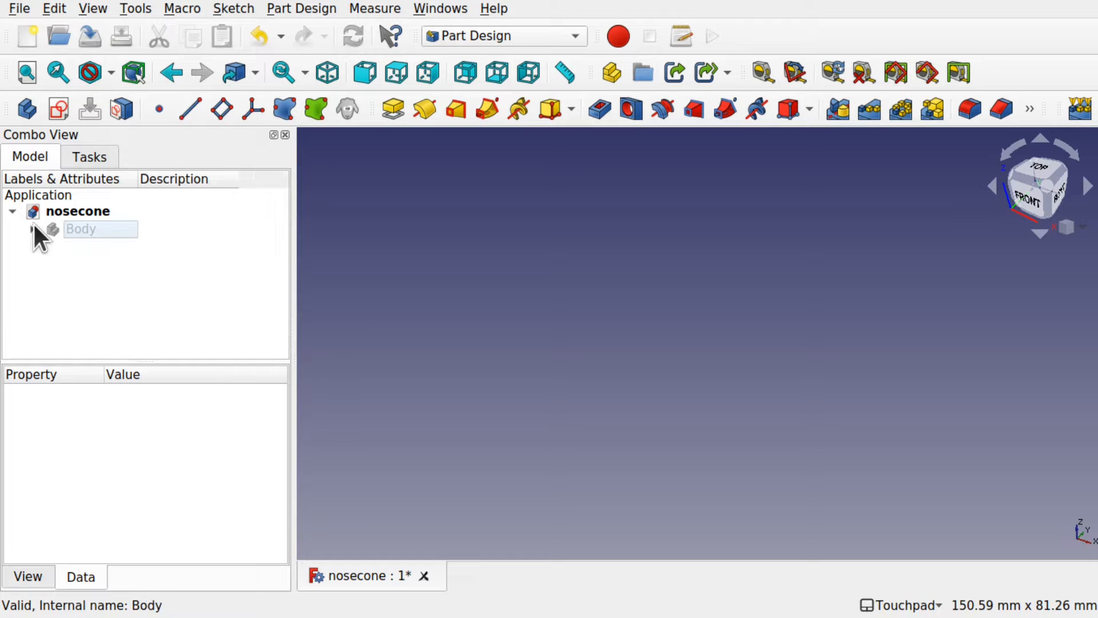
click(25, 116)
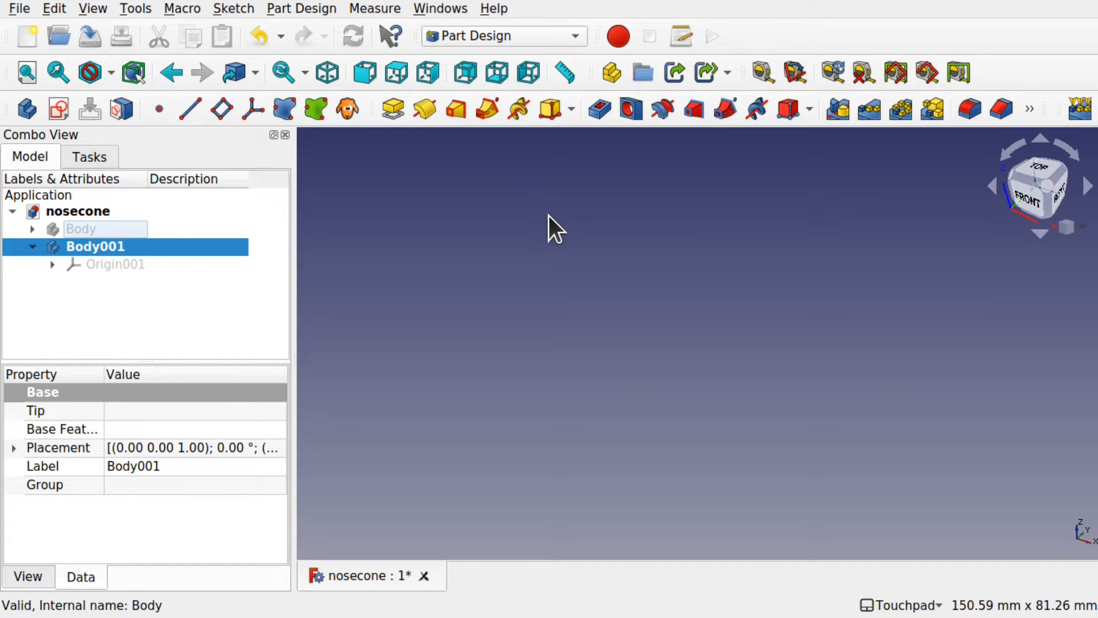
Start a new sketch on the new body's XY plane, viewed from the top.
click(1033, 167)
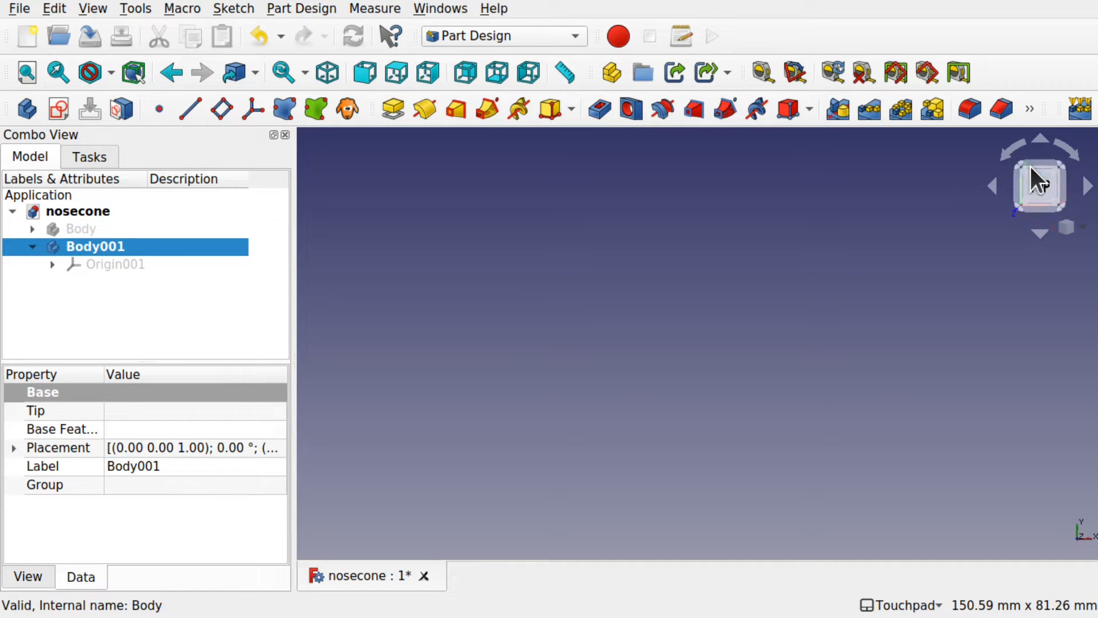
click(60, 109)
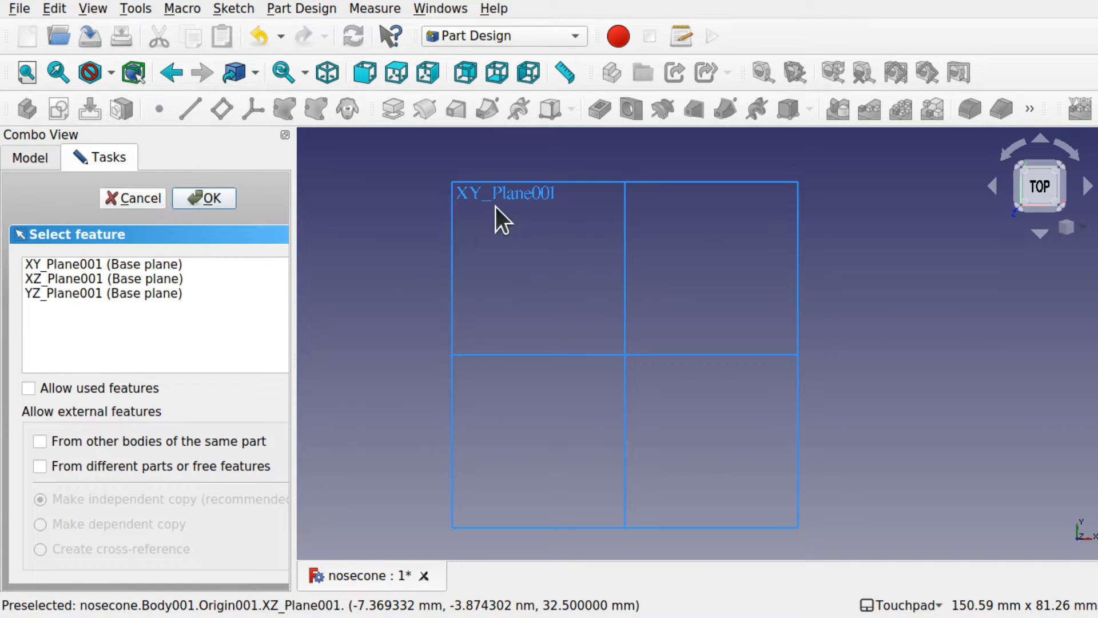
click(41, 264)
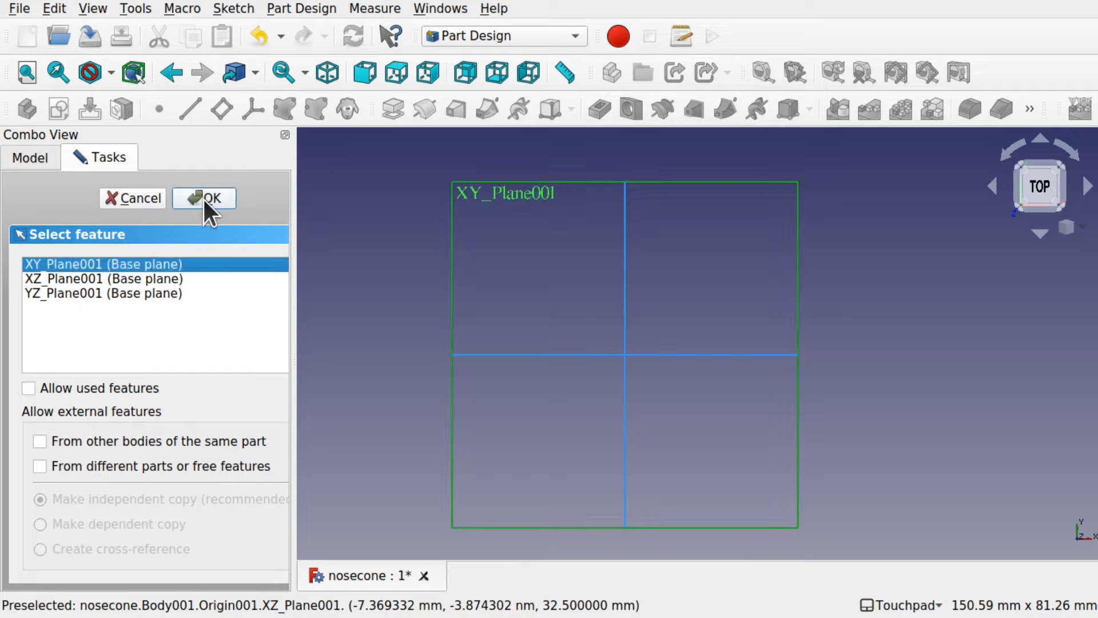
click(202, 198)
shift+middle_drag(570, 271, 628, 308)
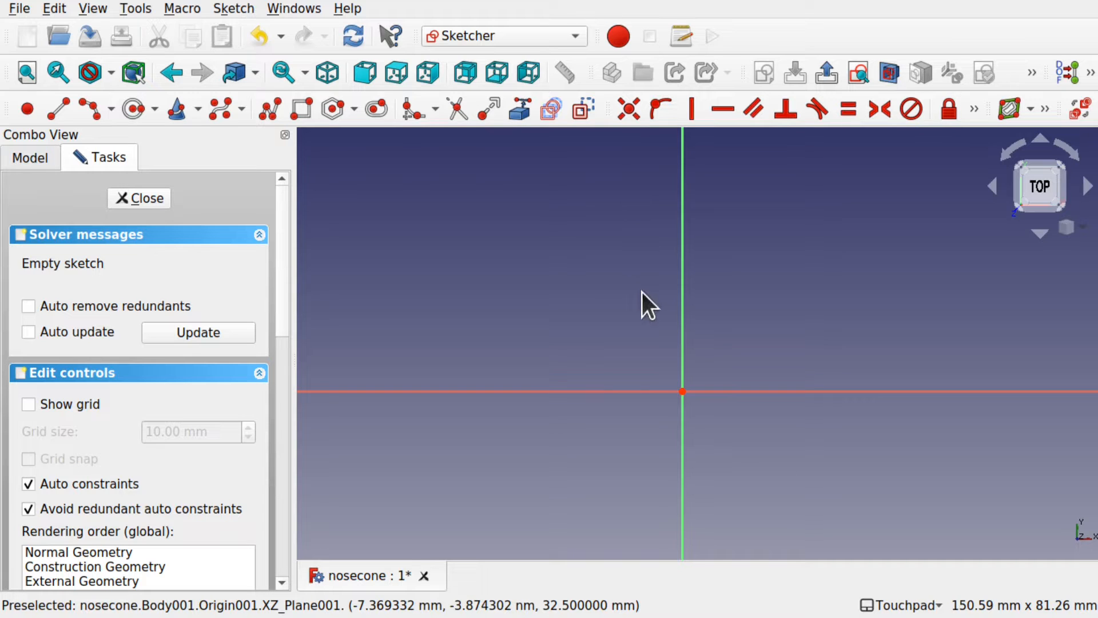
Draw a two-segment polyline along the vertical axis, from about 36 mm above the origin, through the origin, to a point below it.
click(270, 109)
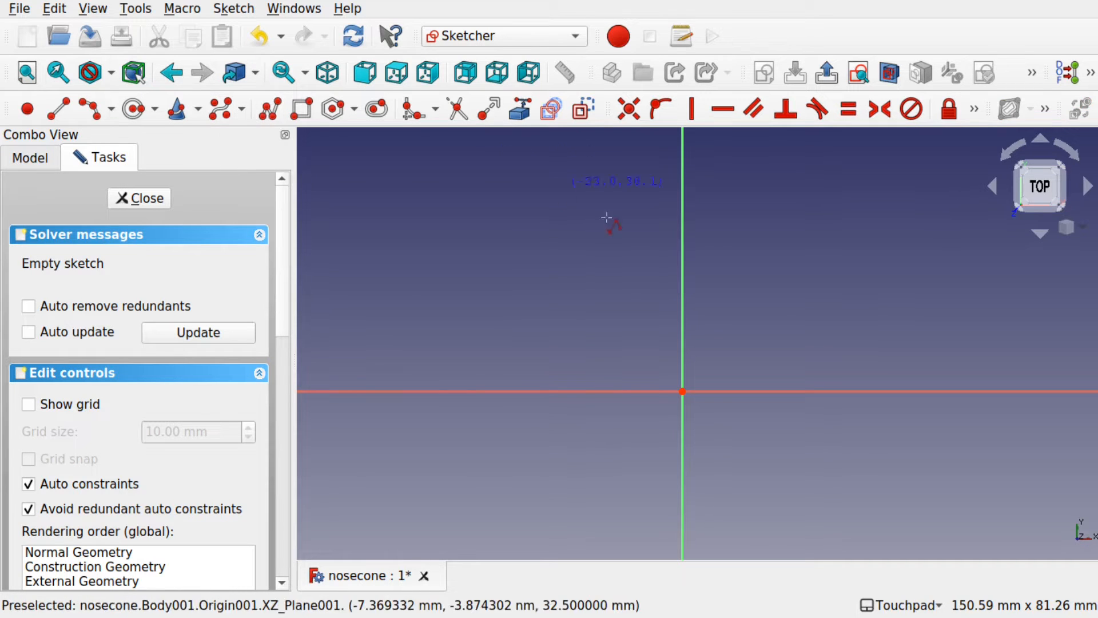
click(683, 198)
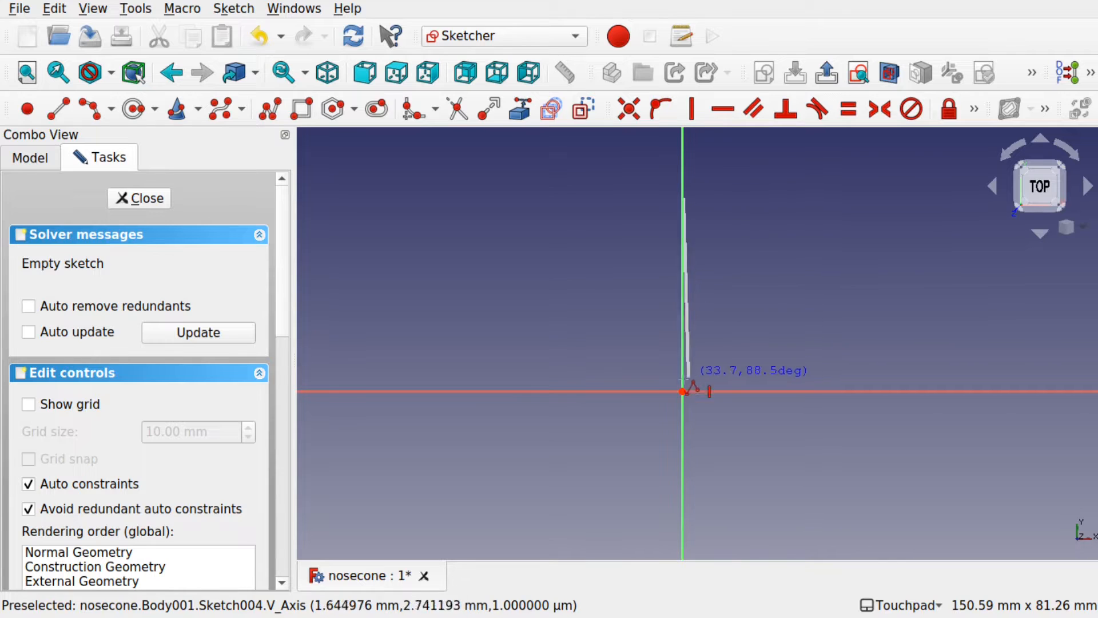
click(682, 391)
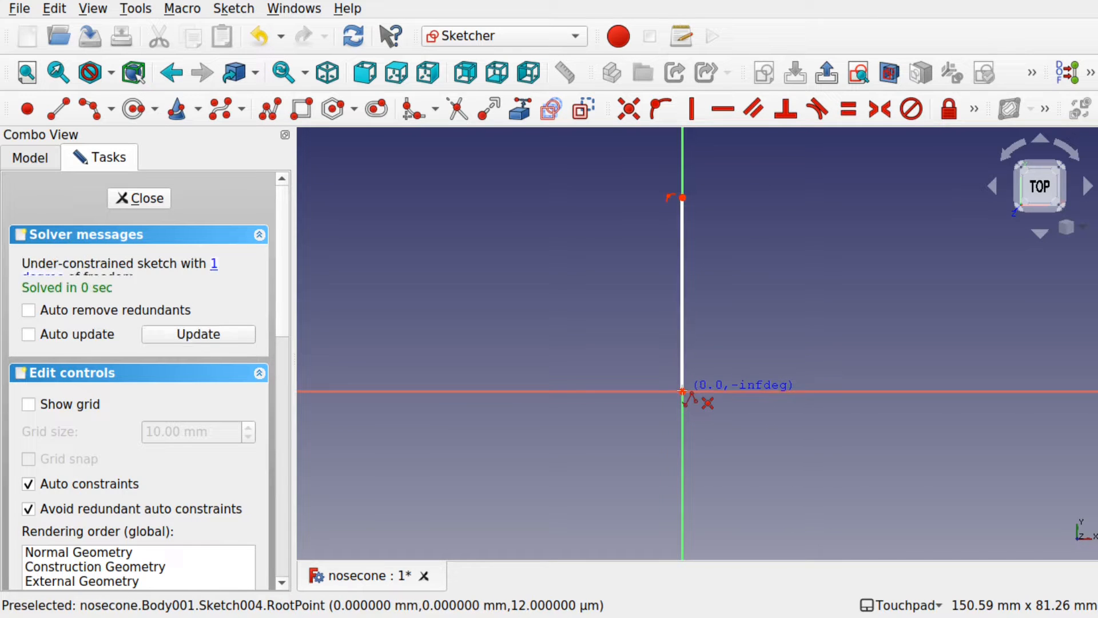
mouse_move(702, 538)
middle_down()
mouse_move(662, 335)
mouse_move(655, 395)
middle_up()
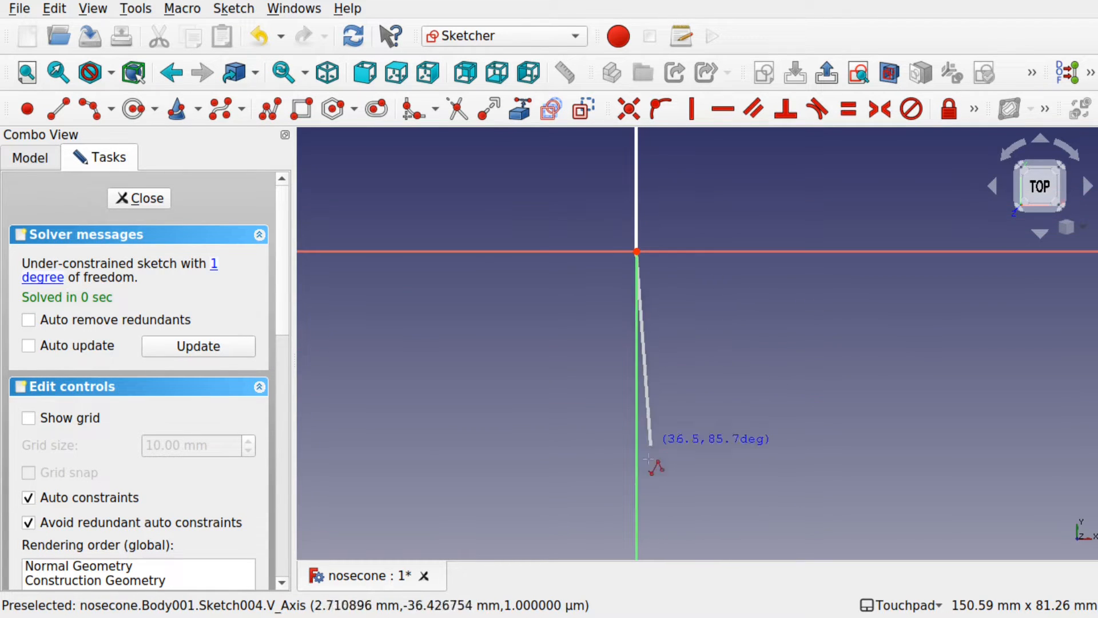
click(637, 520)
middle_drag(649, 268, 674, 411)
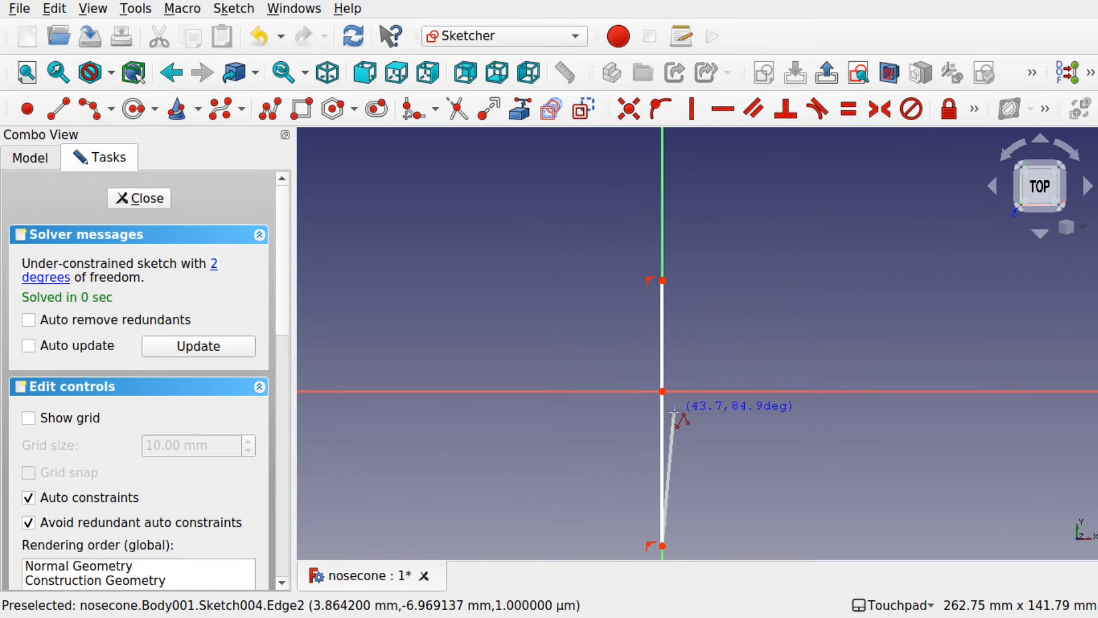
key(Escape)
key(Escape)
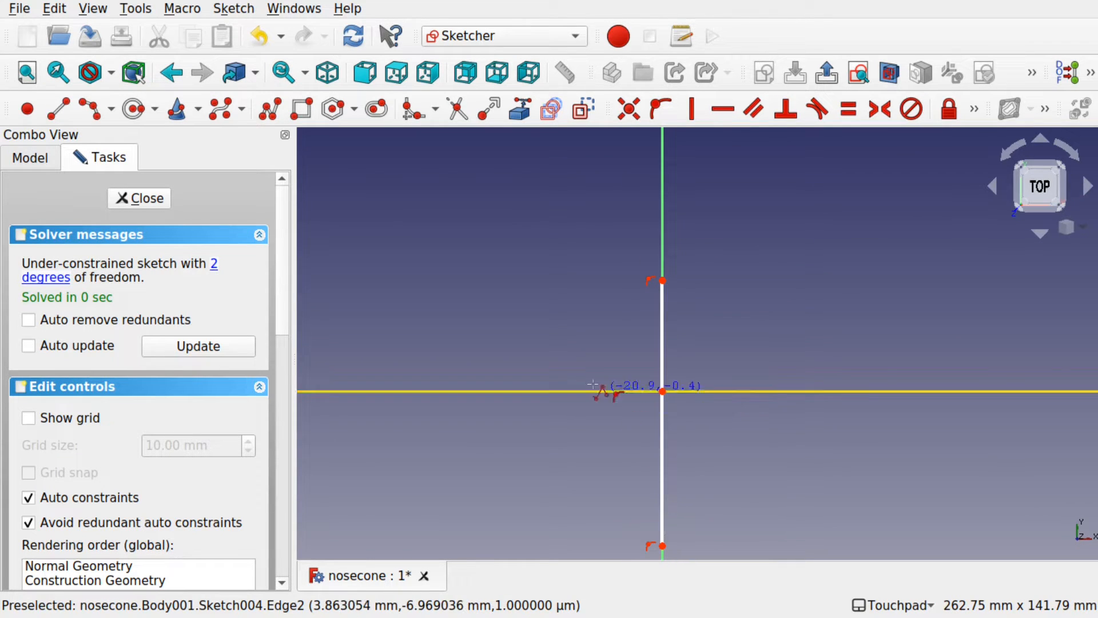
Constrain the length of the line segment above the origin to 90 mm.
click(663, 343)
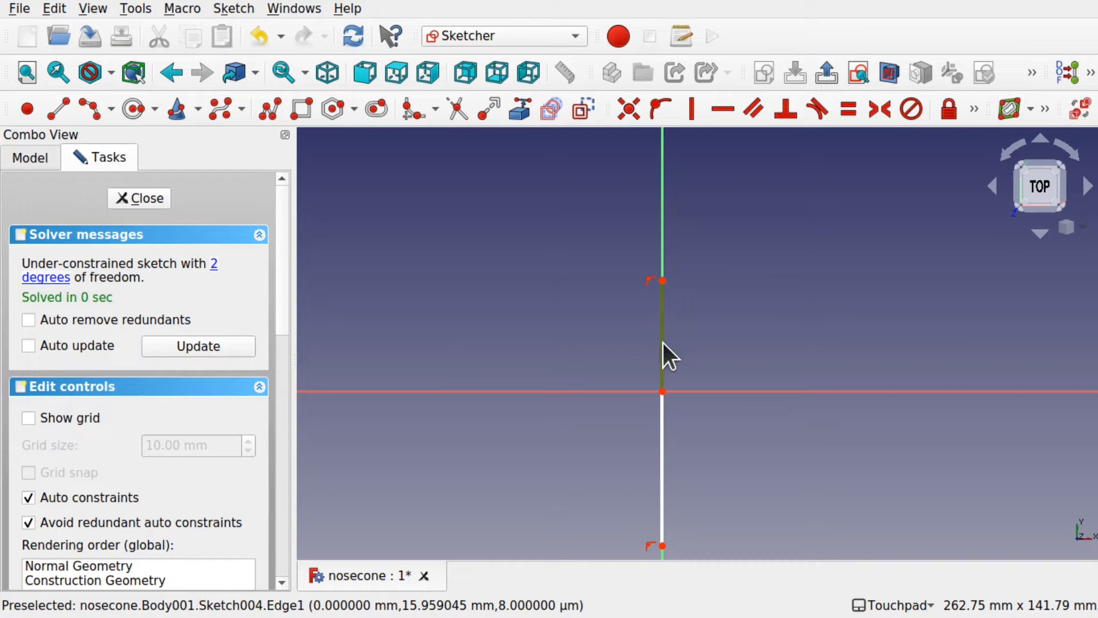
click(972, 108)
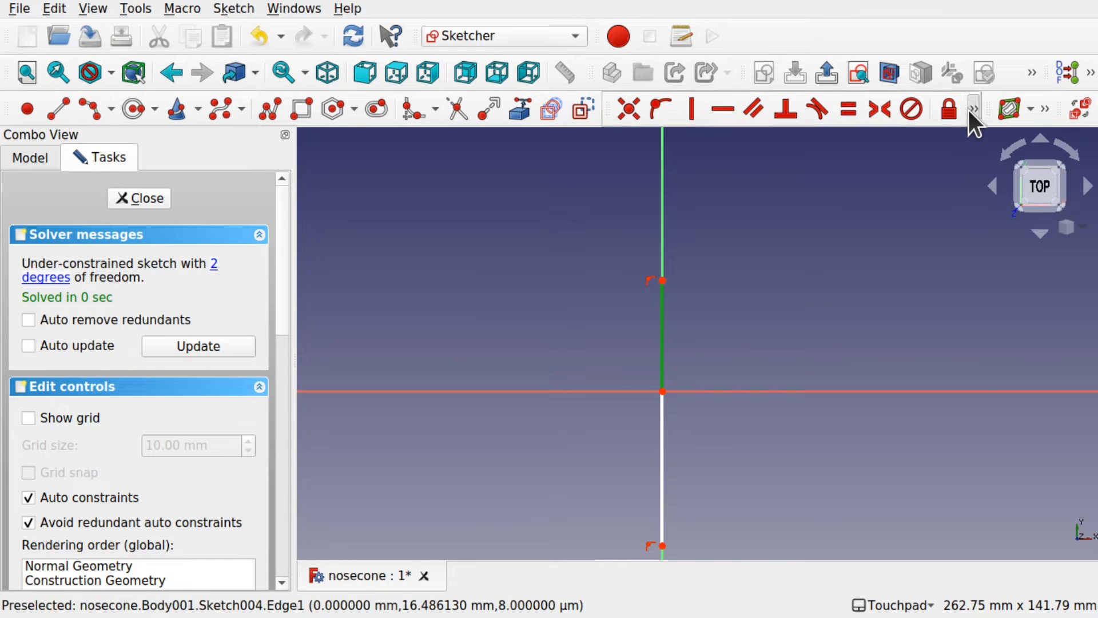
click(668, 135)
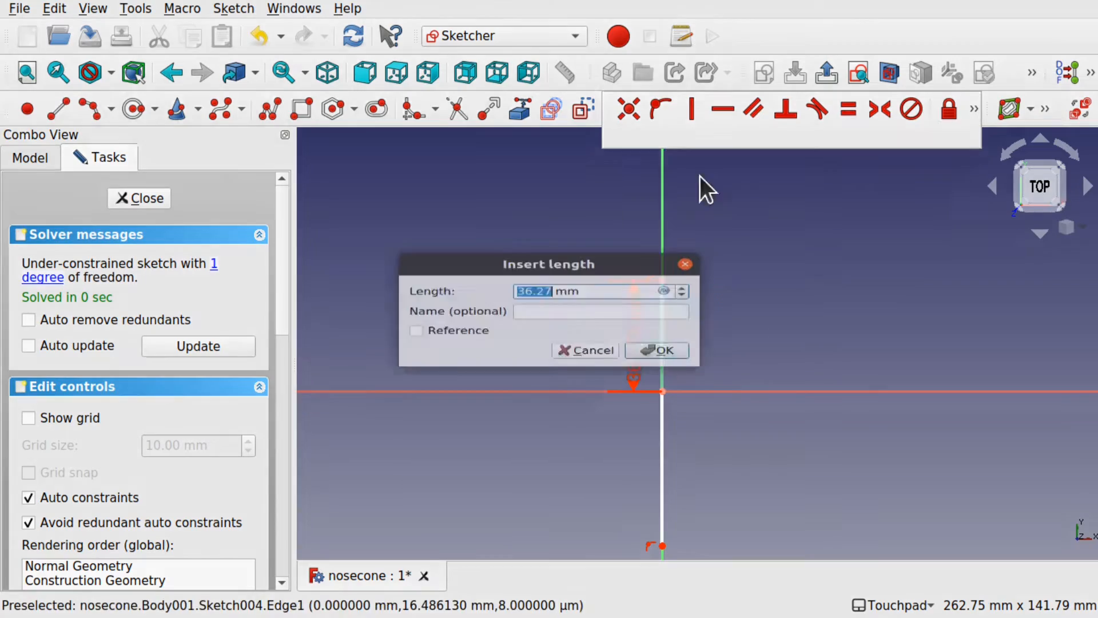
text(90)
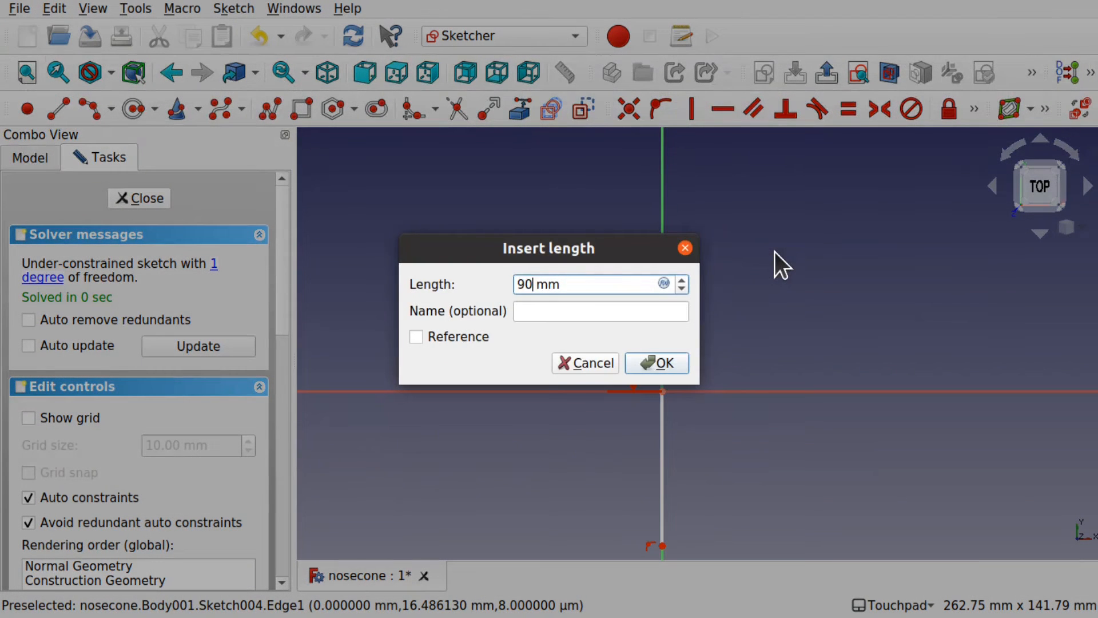
click(662, 362)
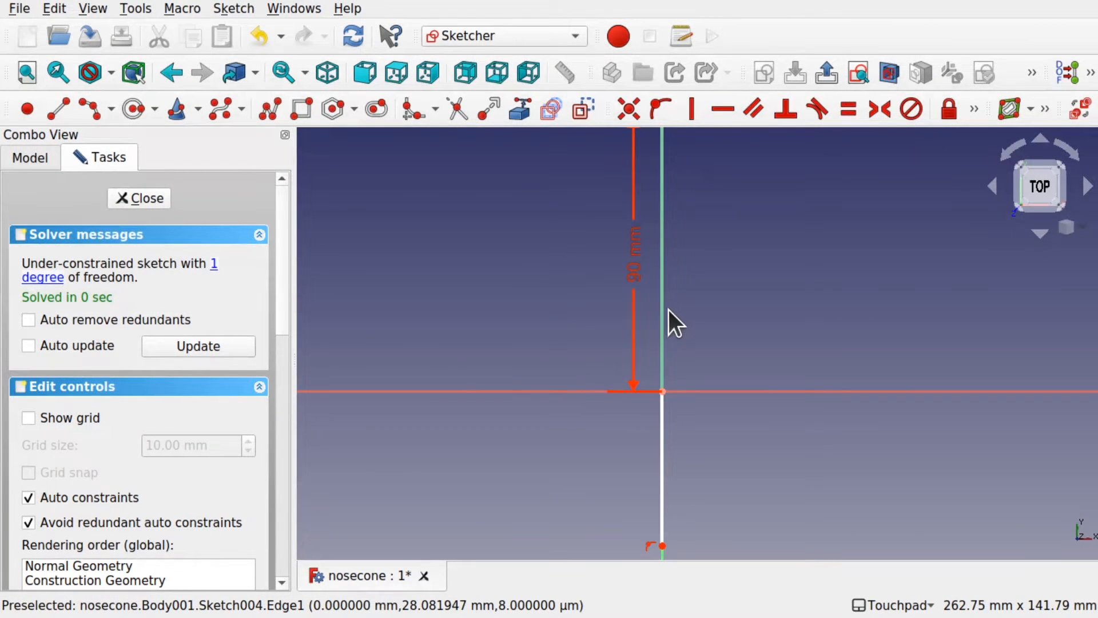
Make the two vertical line segments equal in length and close the sketch.
click(662, 312)
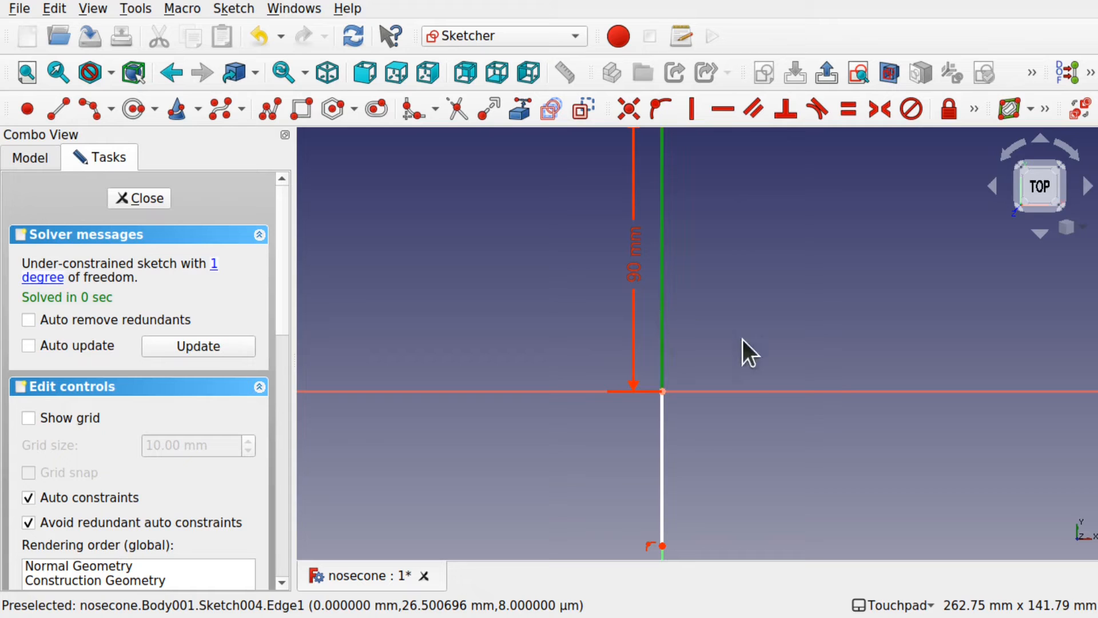
click(666, 469)
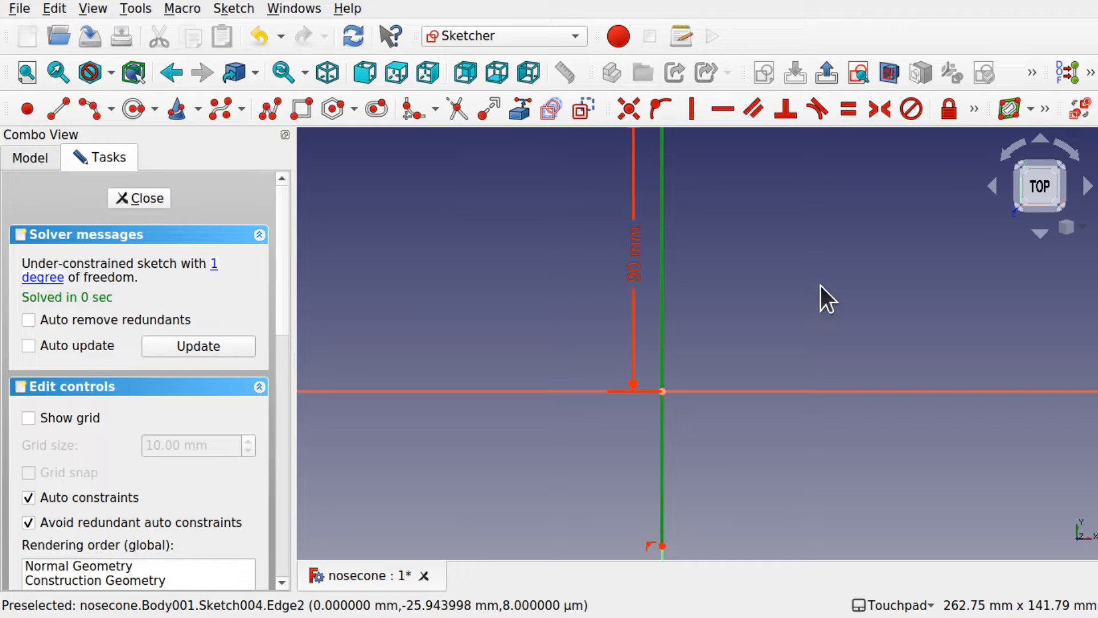
click(844, 107)
scroll(738, 285, down, 4)
scroll(738, 285, up, 1)
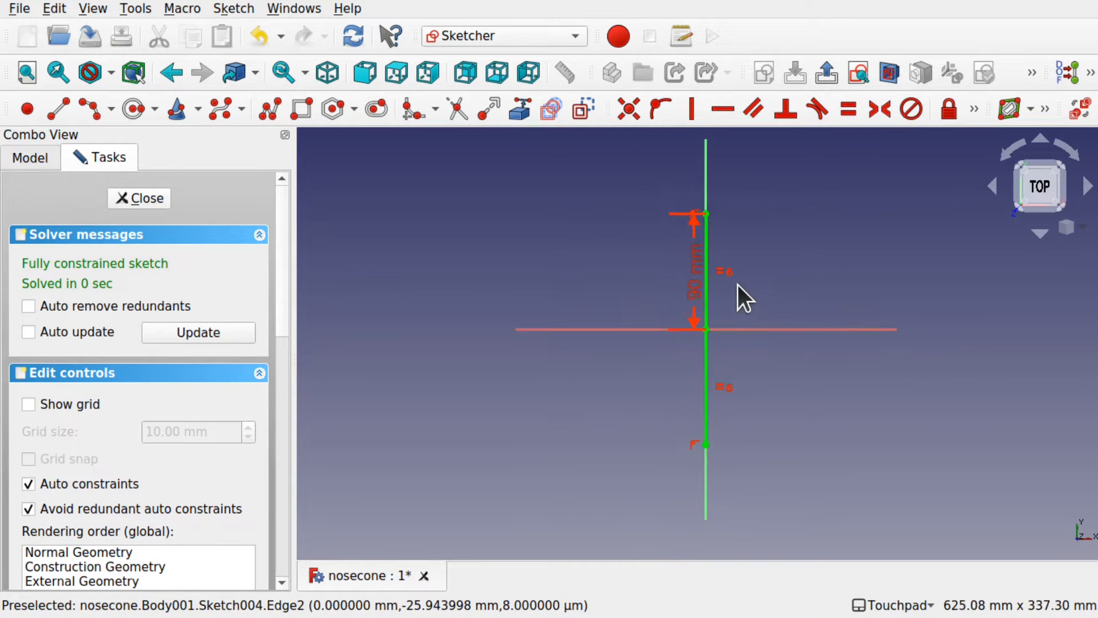
click(132, 198)
scroll(569, 319, down, 4)
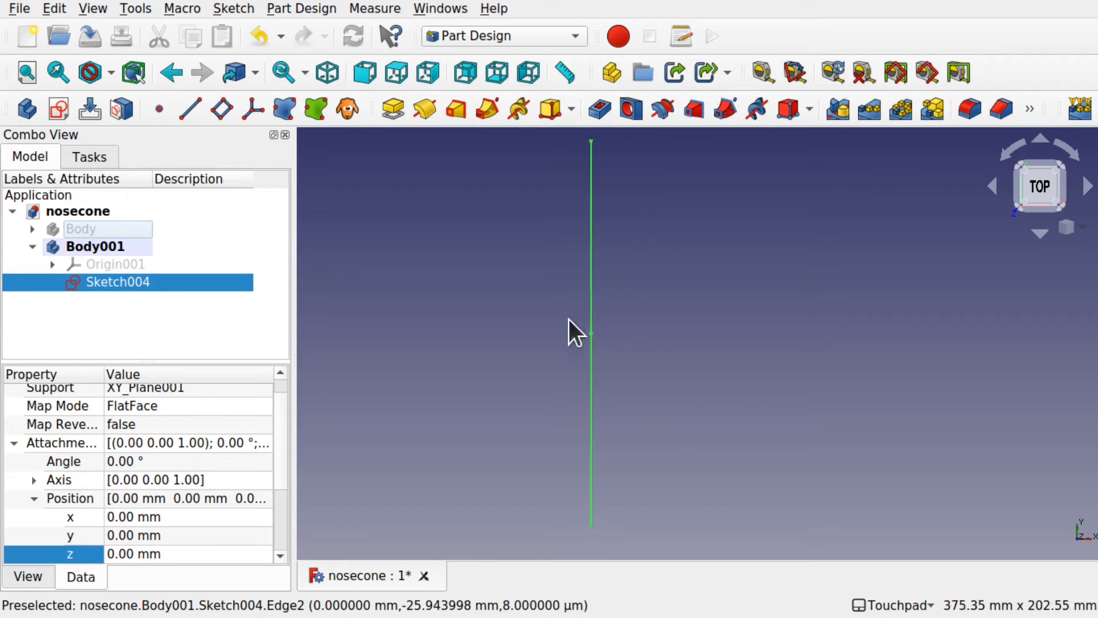
Make the nose cone body visible again alongside the new line sketch.
click(505, 343)
click(87, 232)
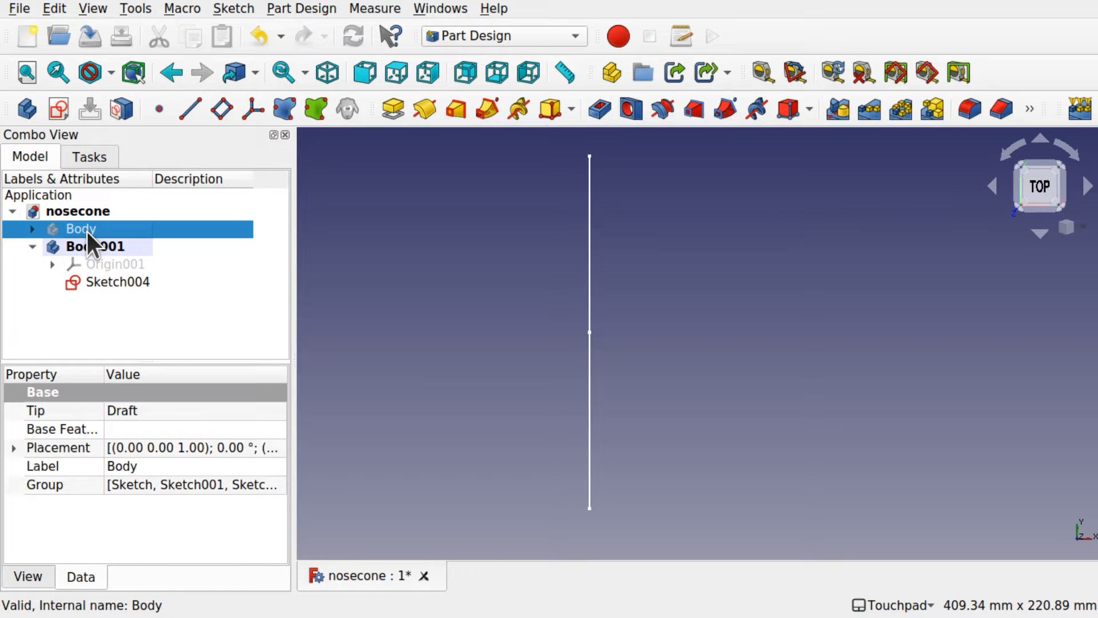
key(space)
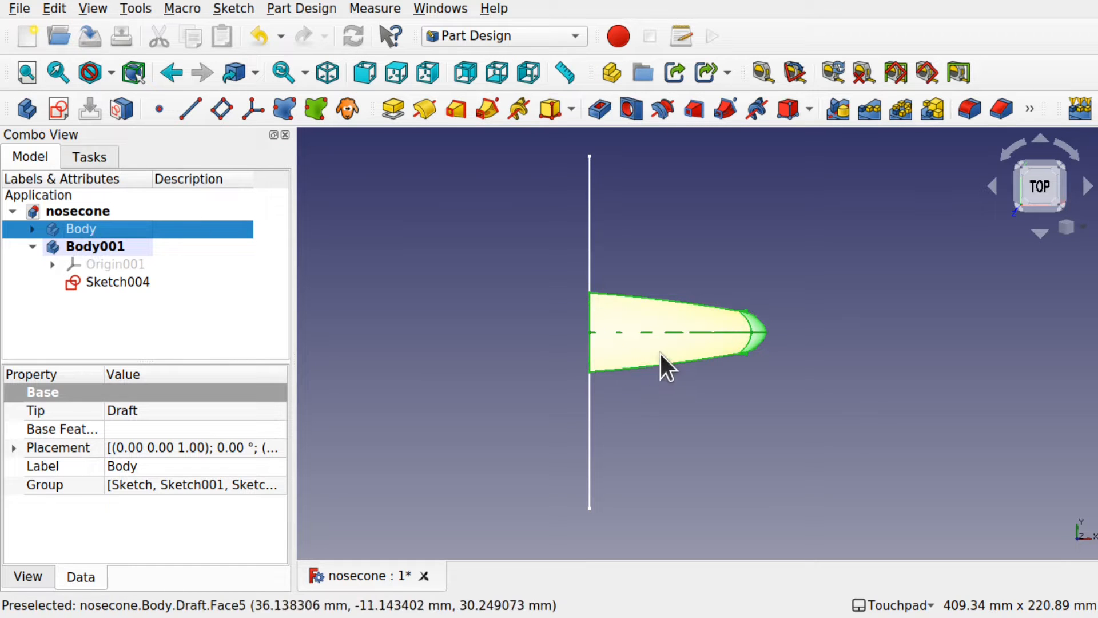
alt+drag(595, 419, 643, 349)
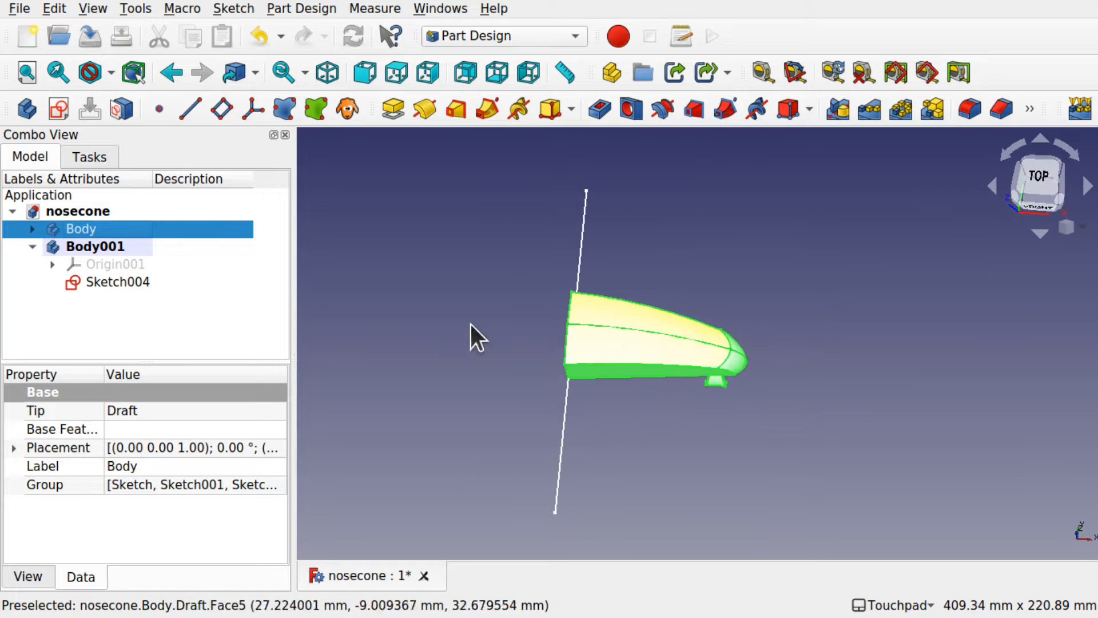
Transform the nose cone body backwards along its X axis until its tip sits just beyond the new sketch line.
right_click(183, 230)
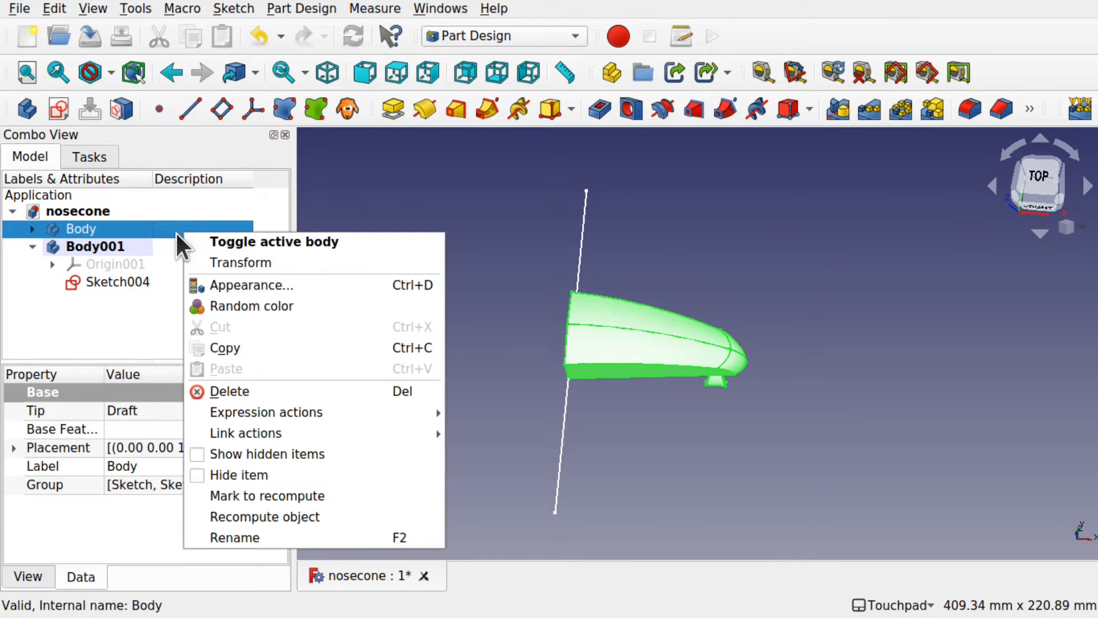
click(284, 258)
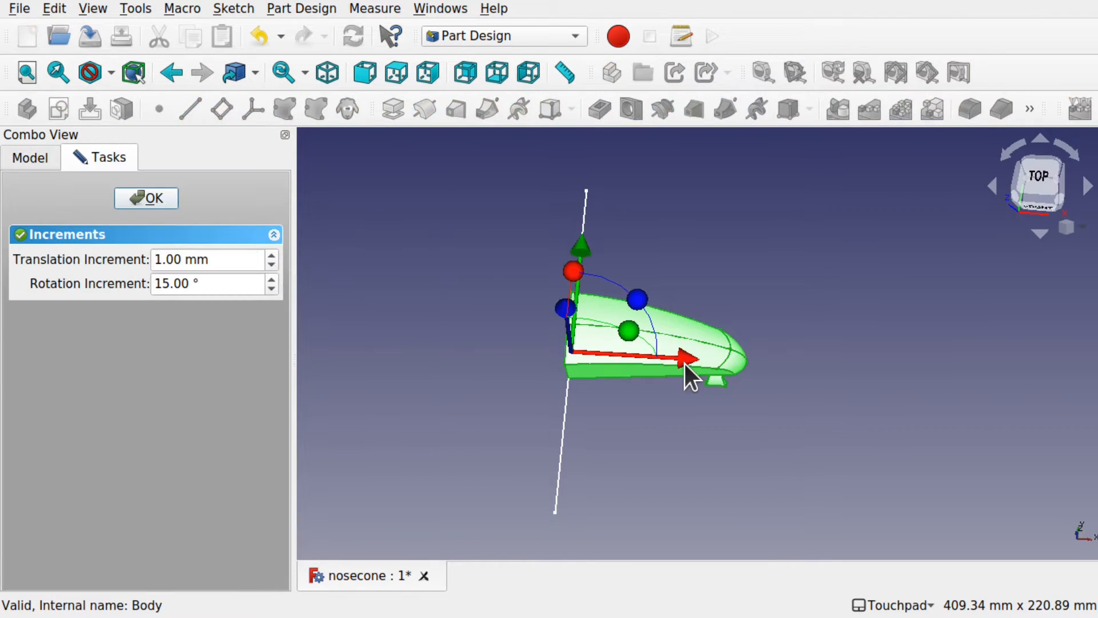
drag(685, 364, 635, 312)
drag(441, 260, 563, 372)
scroll(562, 369, up, 5)
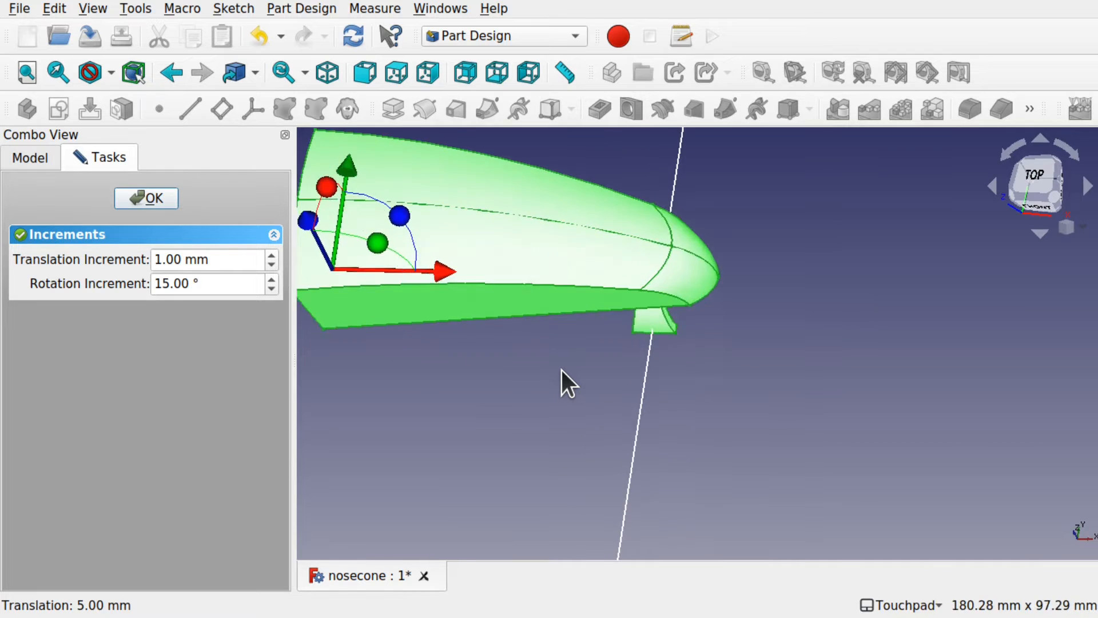
scroll(561, 370, down, 3)
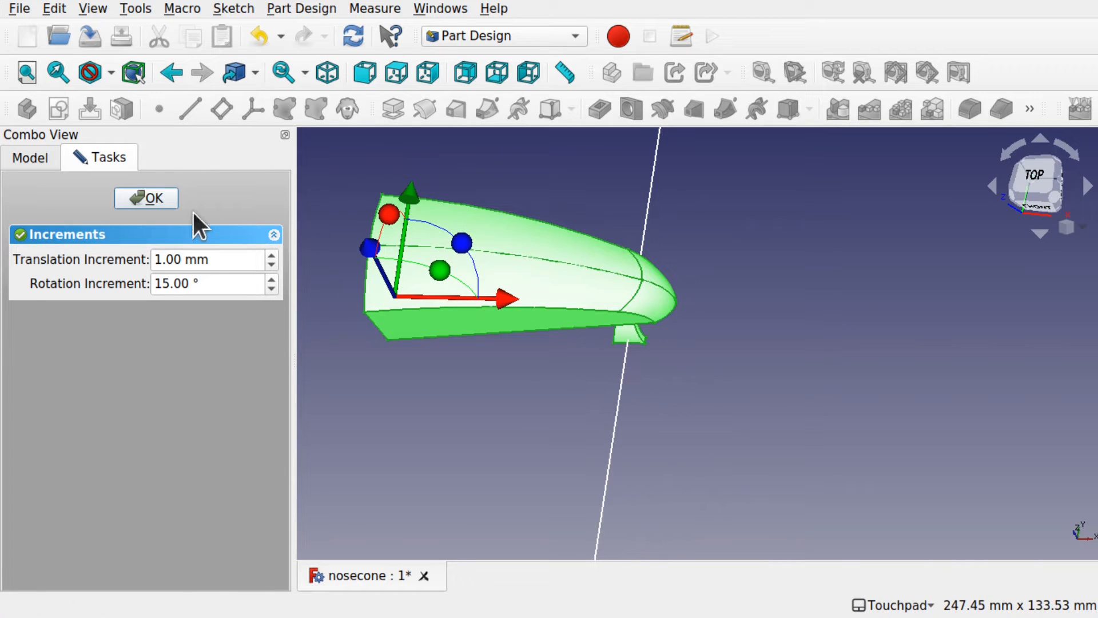
click(147, 199)
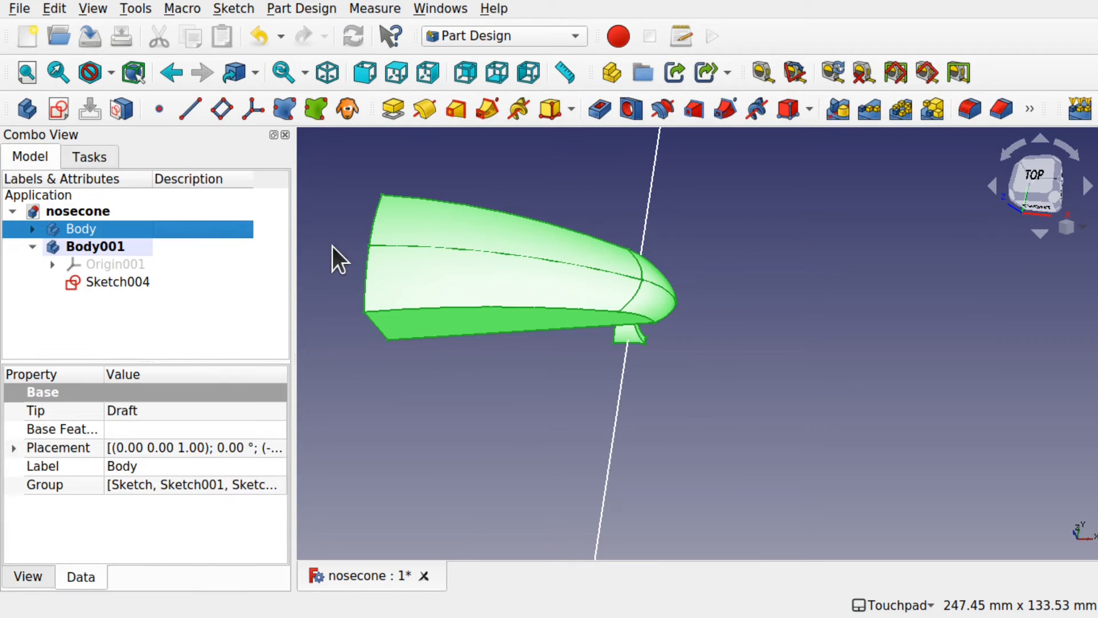
Reopen the second body's line sketch, set the length constraint above the origin to 60 mm and close the sketch.
double_click(147, 280)
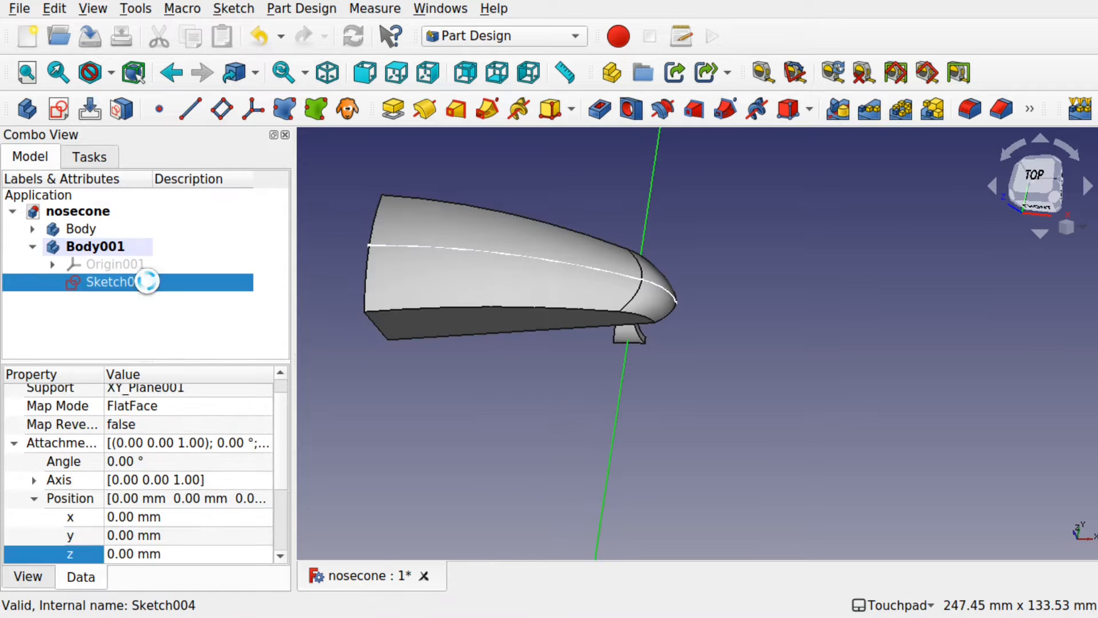
scroll(589, 404, down, 5)
scroll(588, 404, up, 2)
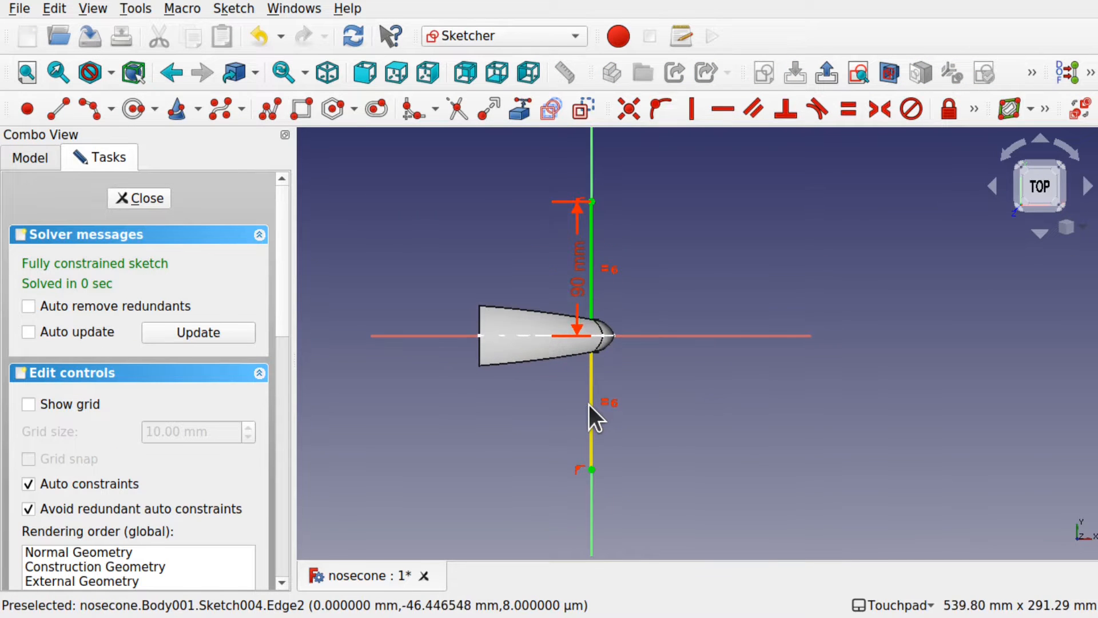
double_click(577, 285)
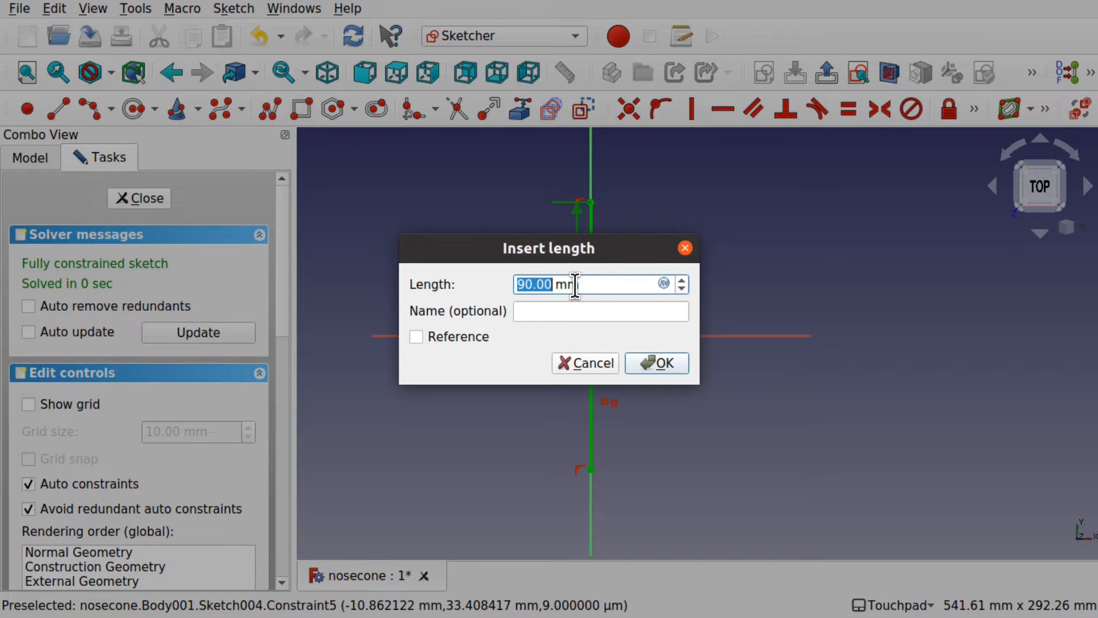
text(60)
key(Return)
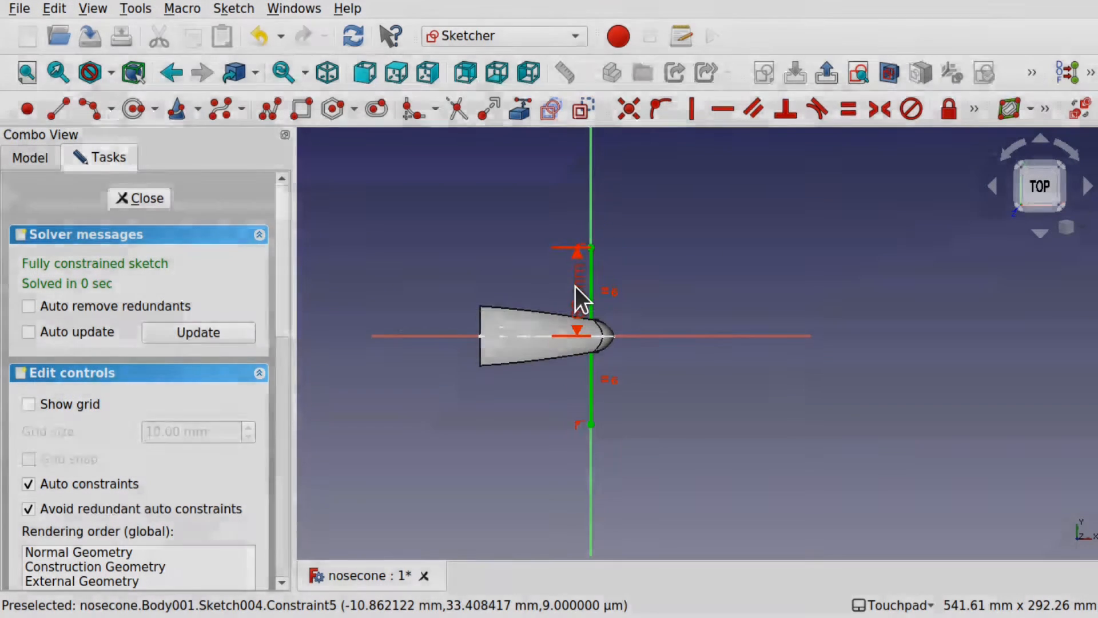
scroll(589, 335, down, 3)
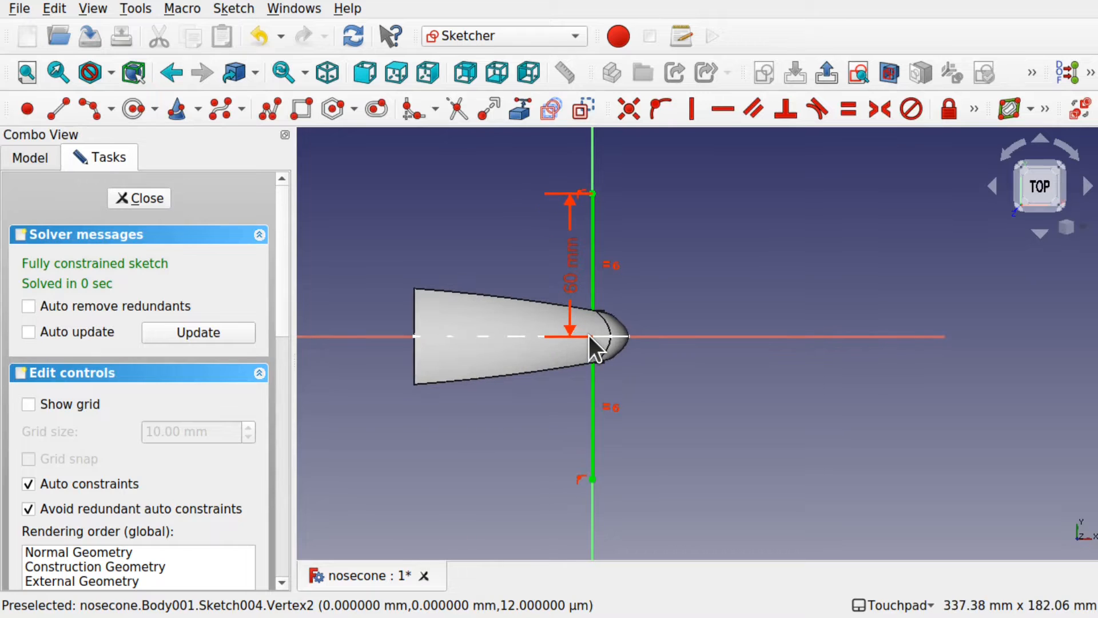
mouse_move(610, 361)
alt+mouse_down()
mouse_move(580, 334)
mouse_move(593, 326)
mouse_move(598, 353)
alt+mouse_up()
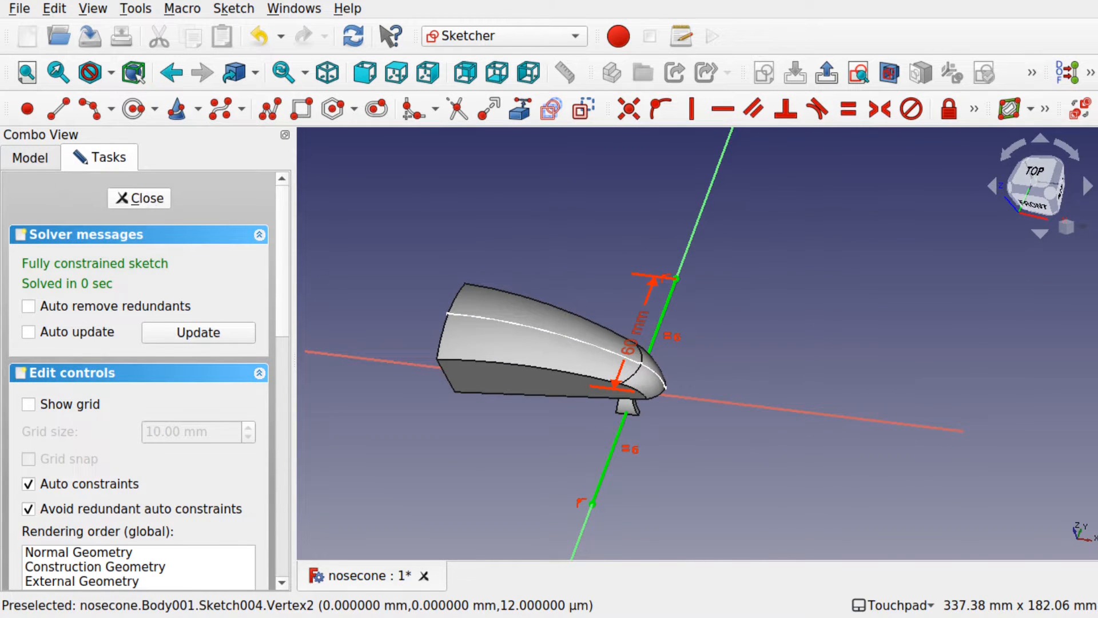
key(Escape)
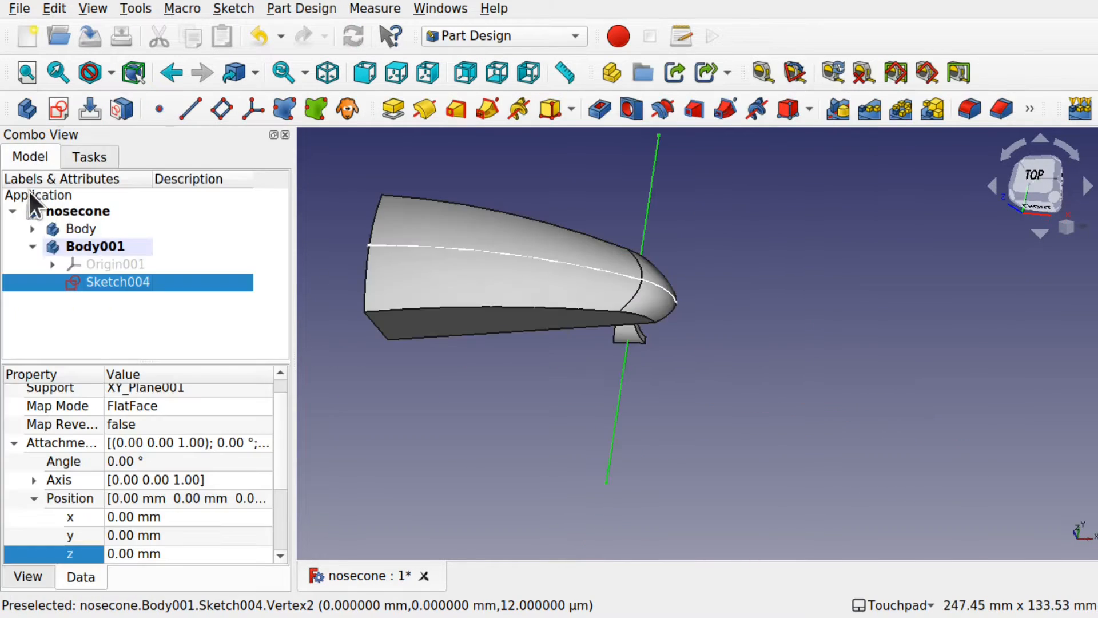
Hide the nose cone body and rename the second body WingBody.
click(84, 229)
key(space)
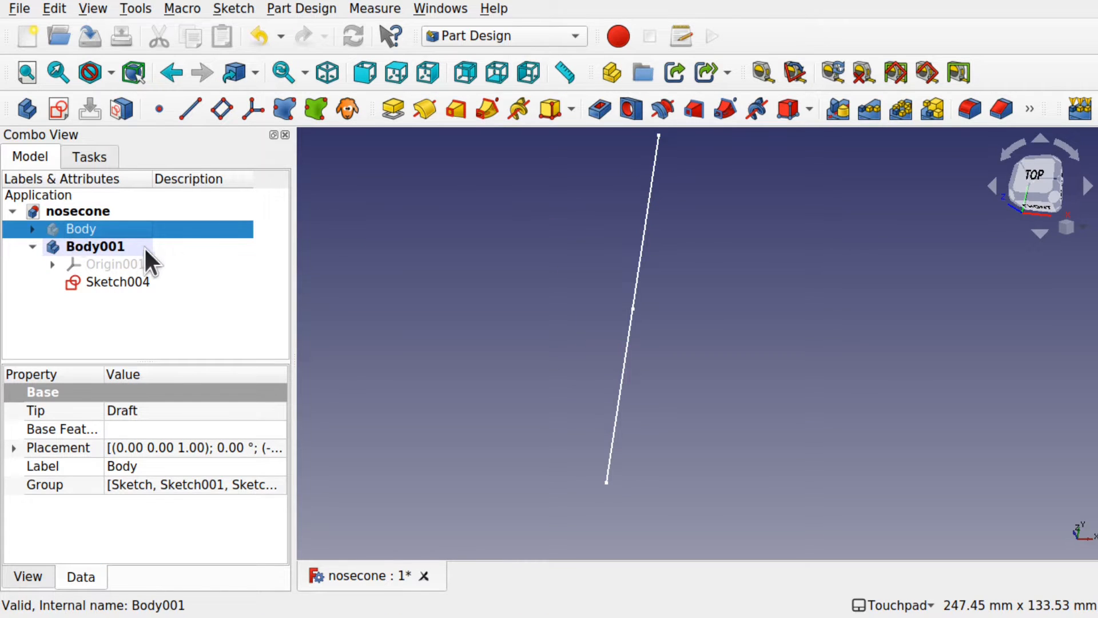
click(102, 250)
right_click(101, 254)
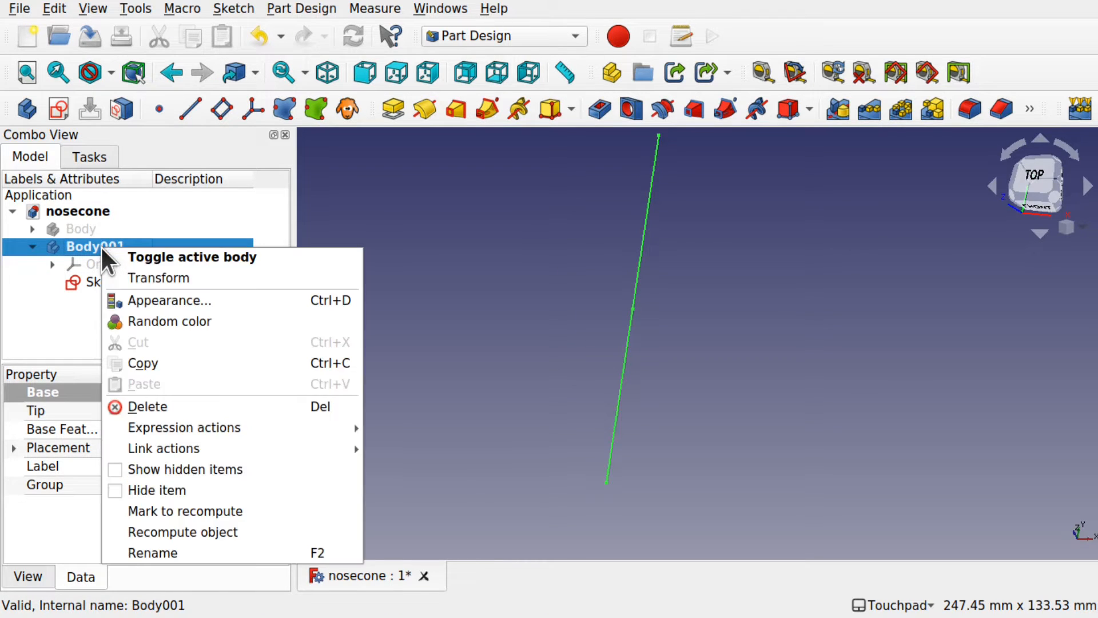
click(220, 552)
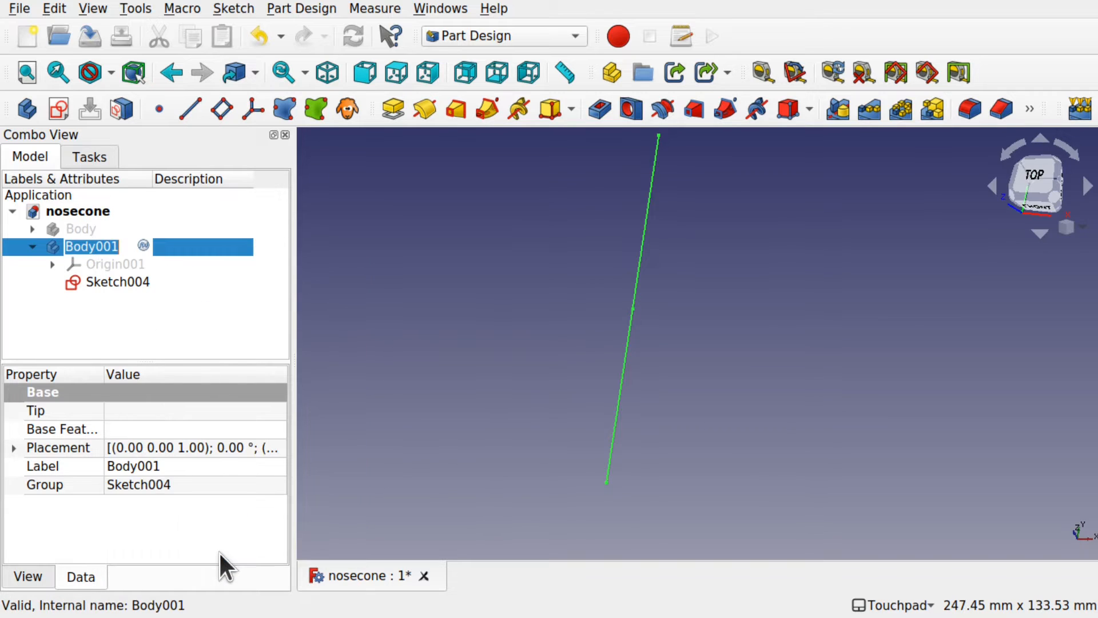
text(WingB)
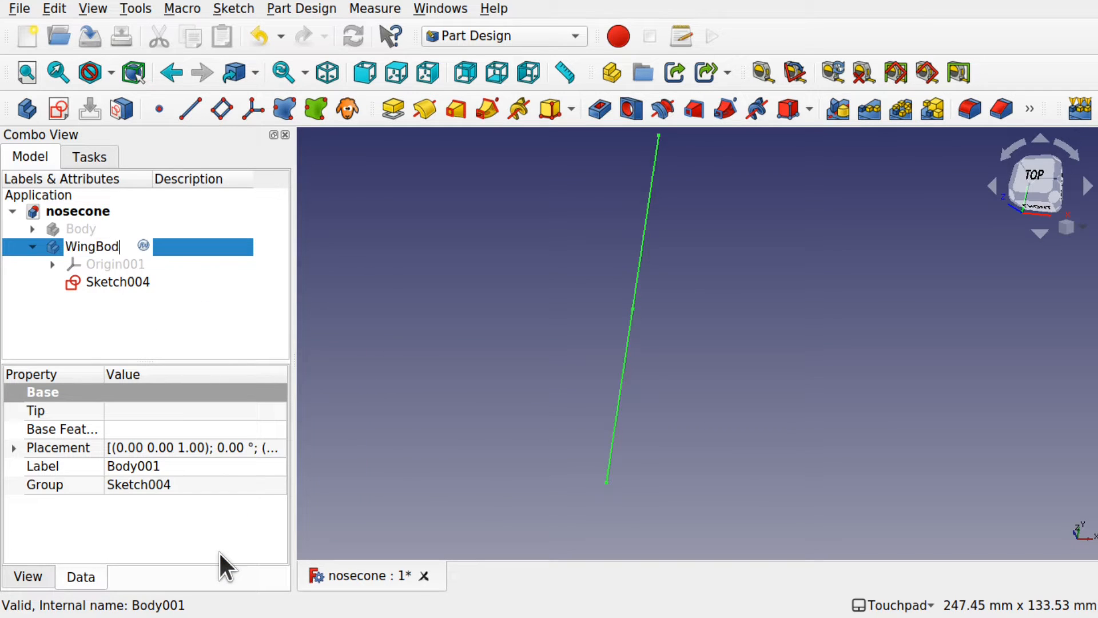
click(451, 380)
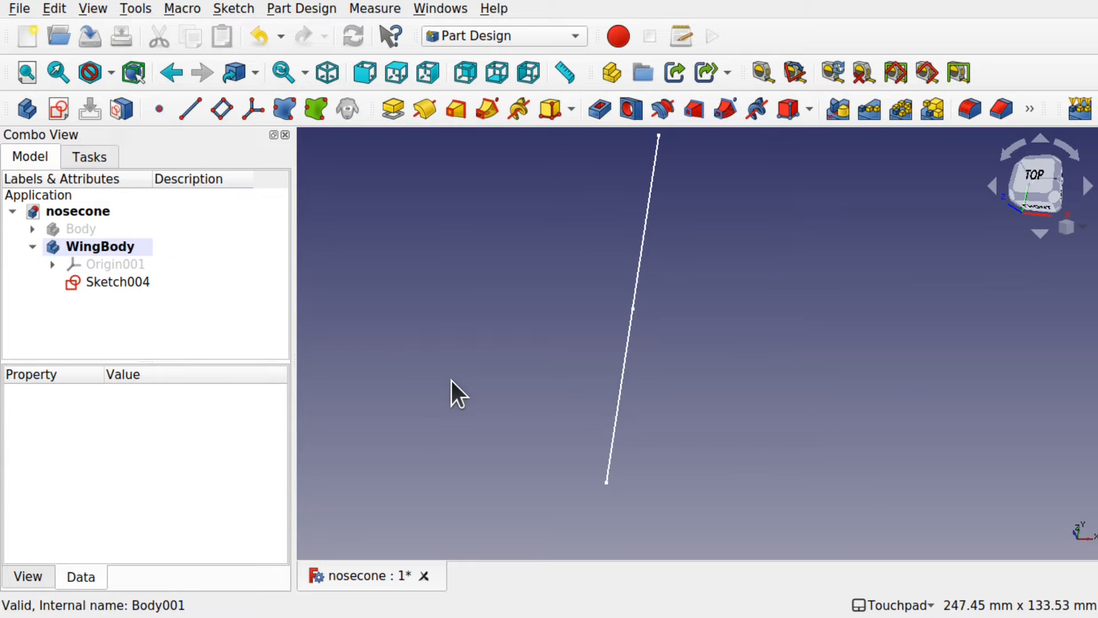
Reopen WingBody's sketch and draw a three-point arc of about 35 mm radius across the horizontal axis, bulging away from the vertical line.
double_click(135, 281)
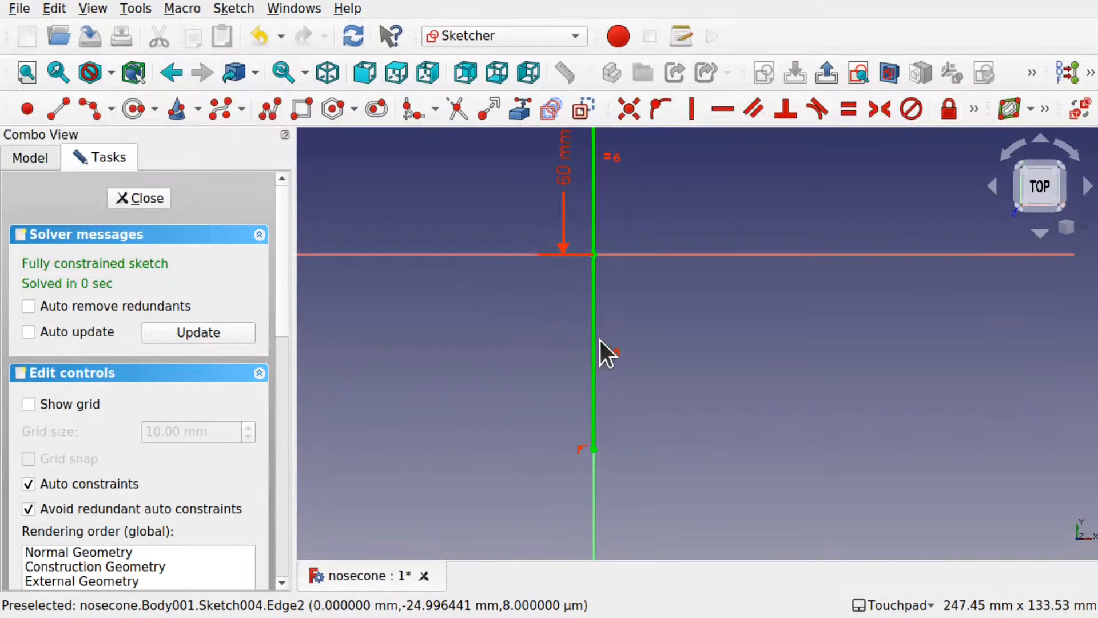
scroll(599, 341, down, 4)
middle_drag(599, 341, 633, 404)
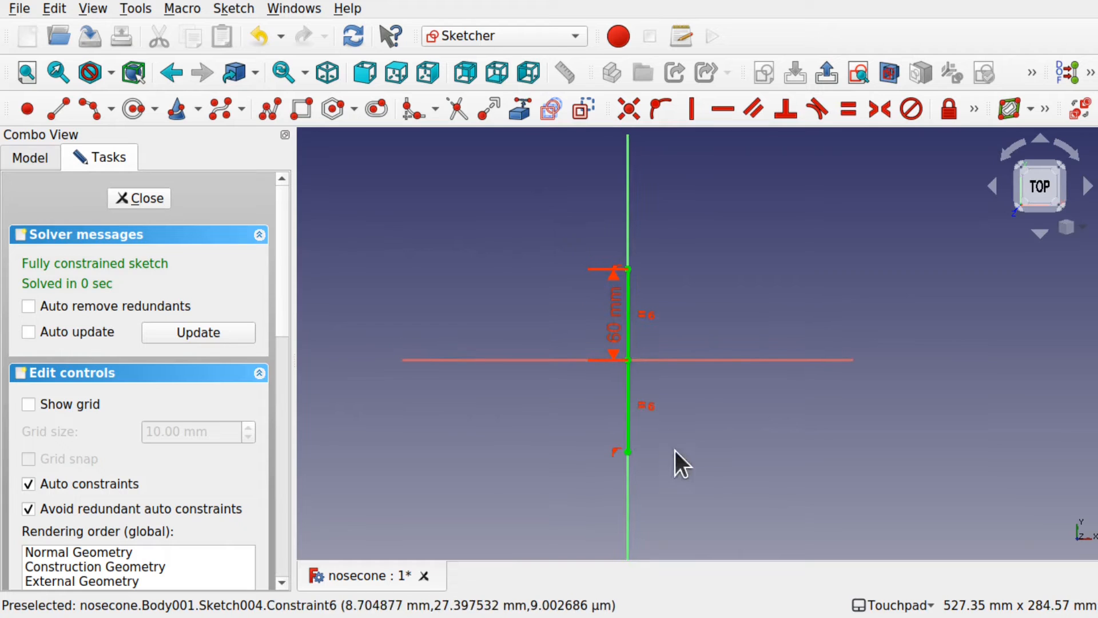
scroll(613, 368, up, 1)
scroll(613, 368, up, 3)
scroll(613, 368, down, 1)
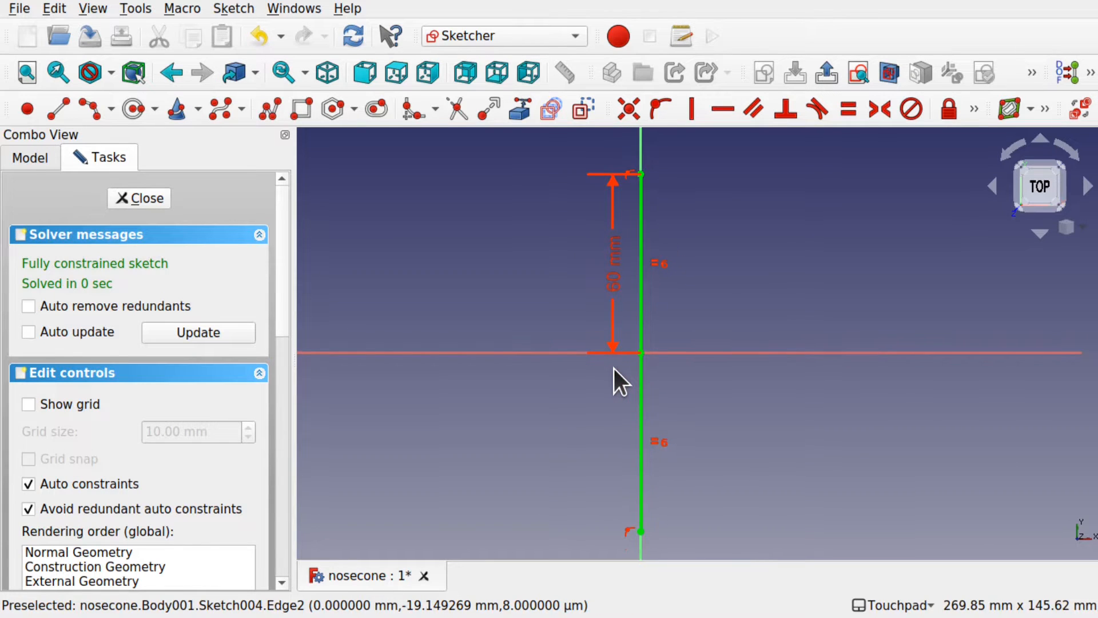
scroll(614, 368, up, 1)
middle_drag(613, 368, 563, 401)
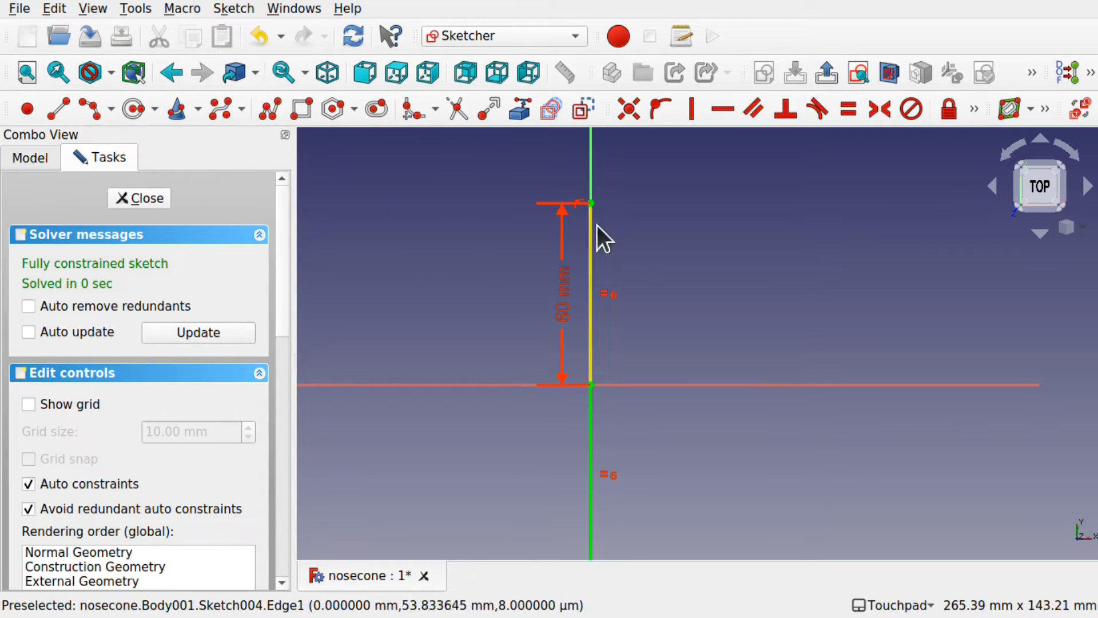
click(88, 108)
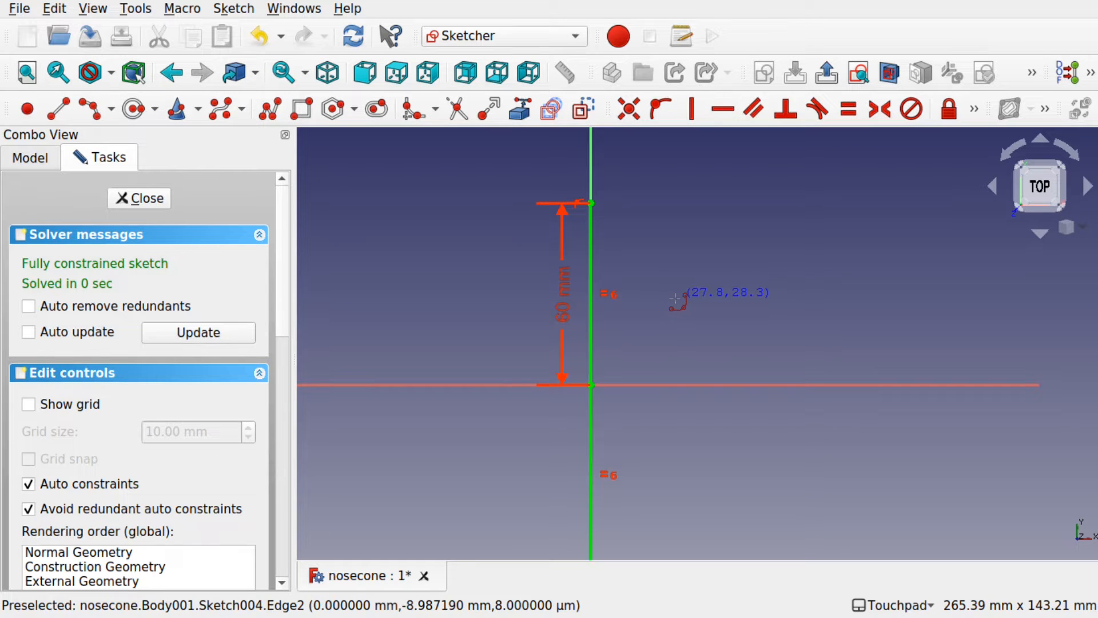
click(622, 384)
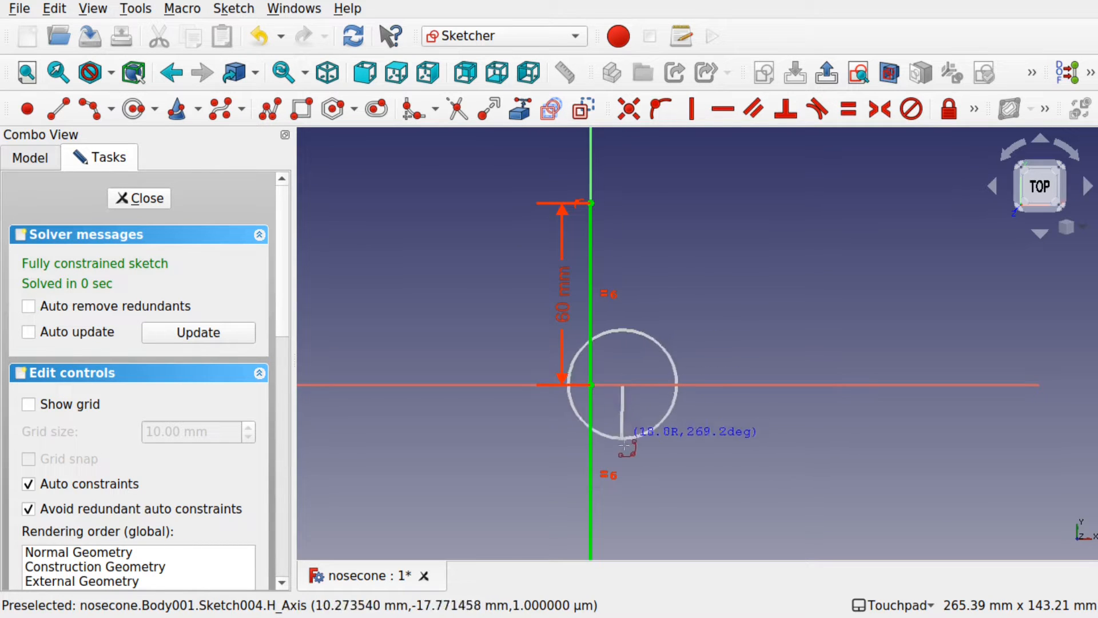
click(625, 451)
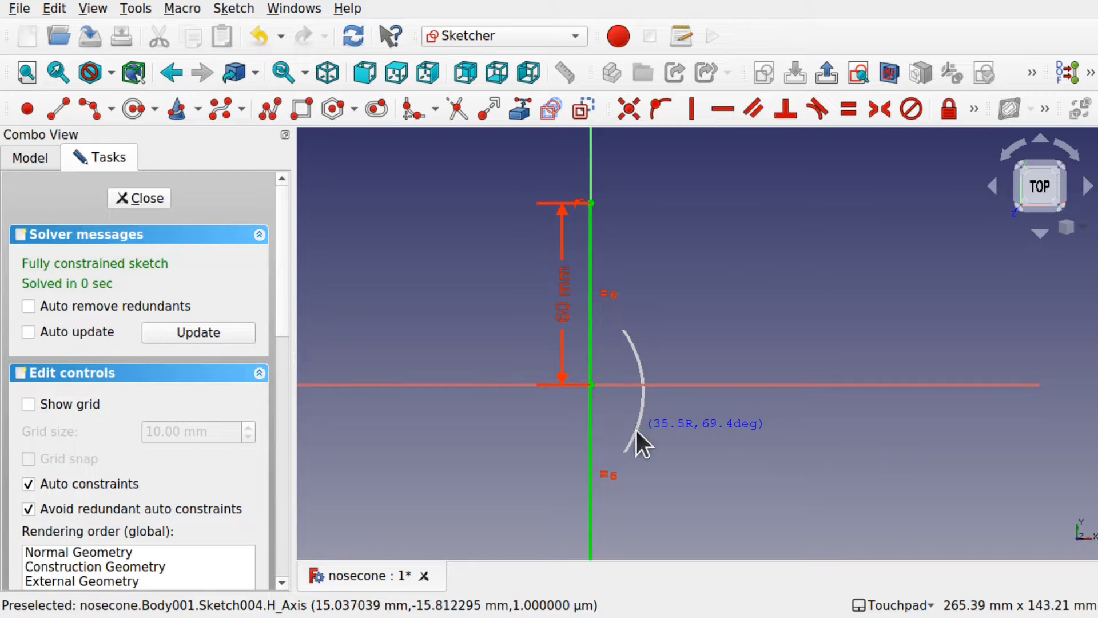
click(640, 443)
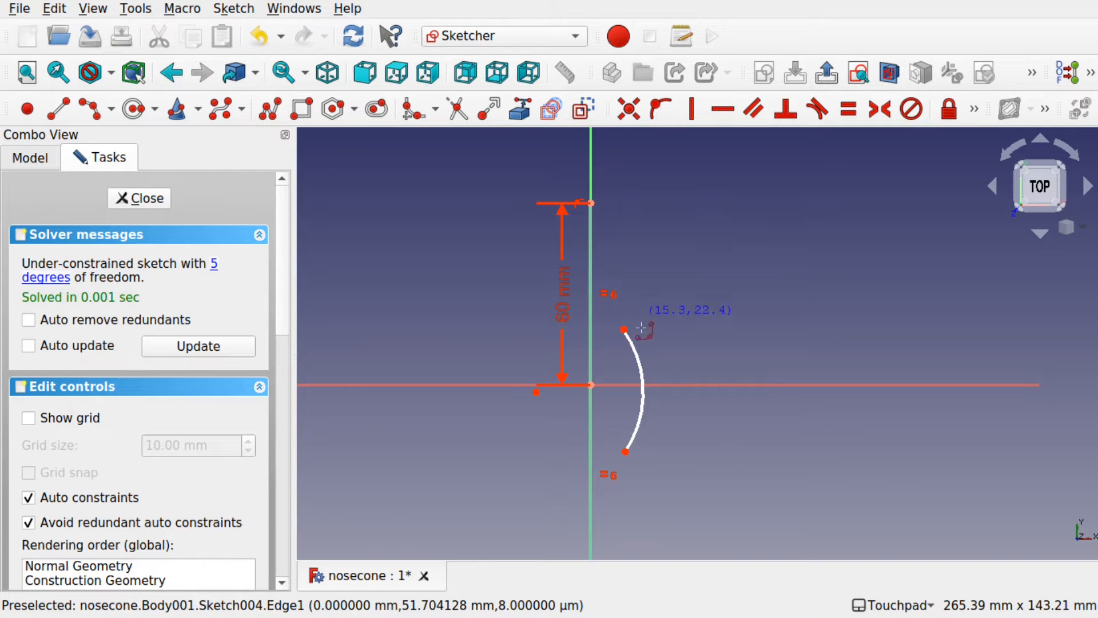
Draw a shallow three-point arc below the central one, bulging slightly towards the vertical line.
mouse_move(714, 457)
shift+middle_down()
mouse_move(726, 366)
mouse_move(699, 371)
shift+middle_up()
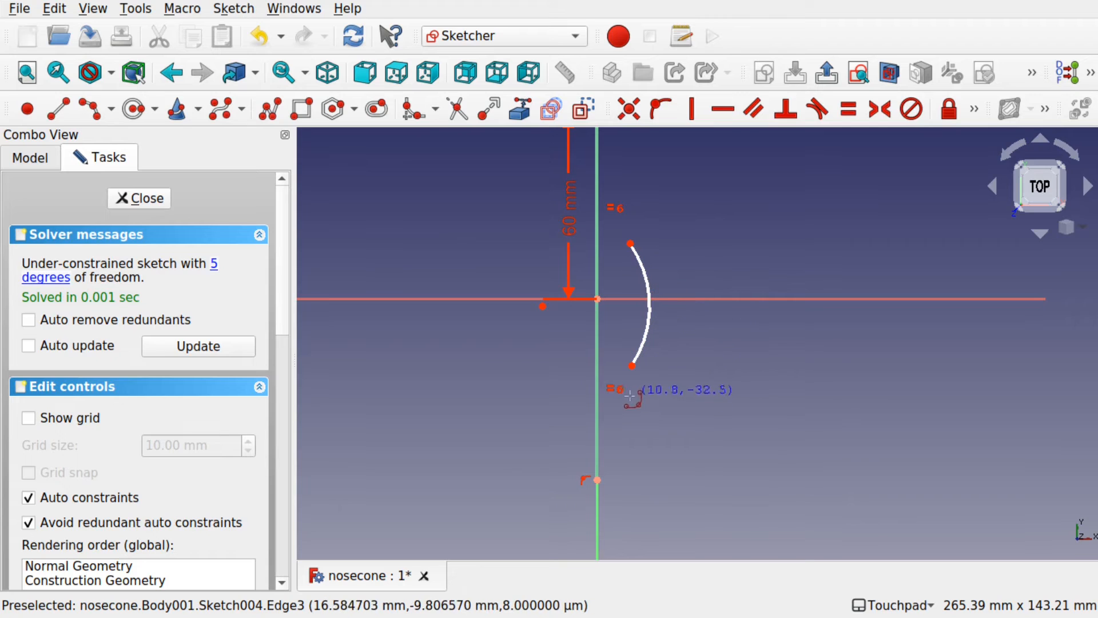
click(634, 433)
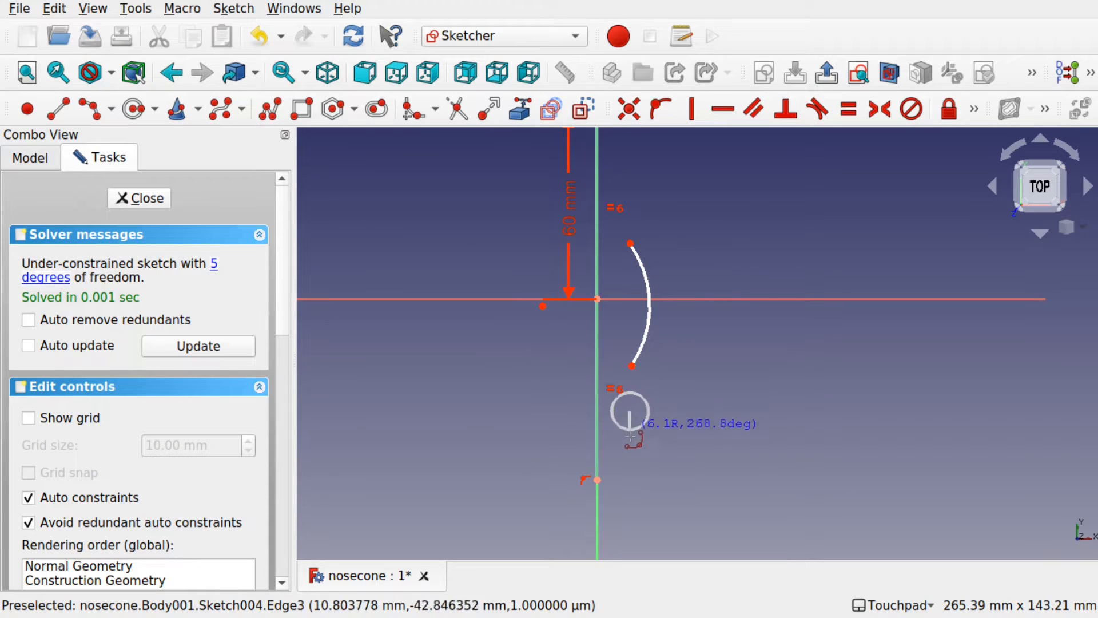
click(636, 476)
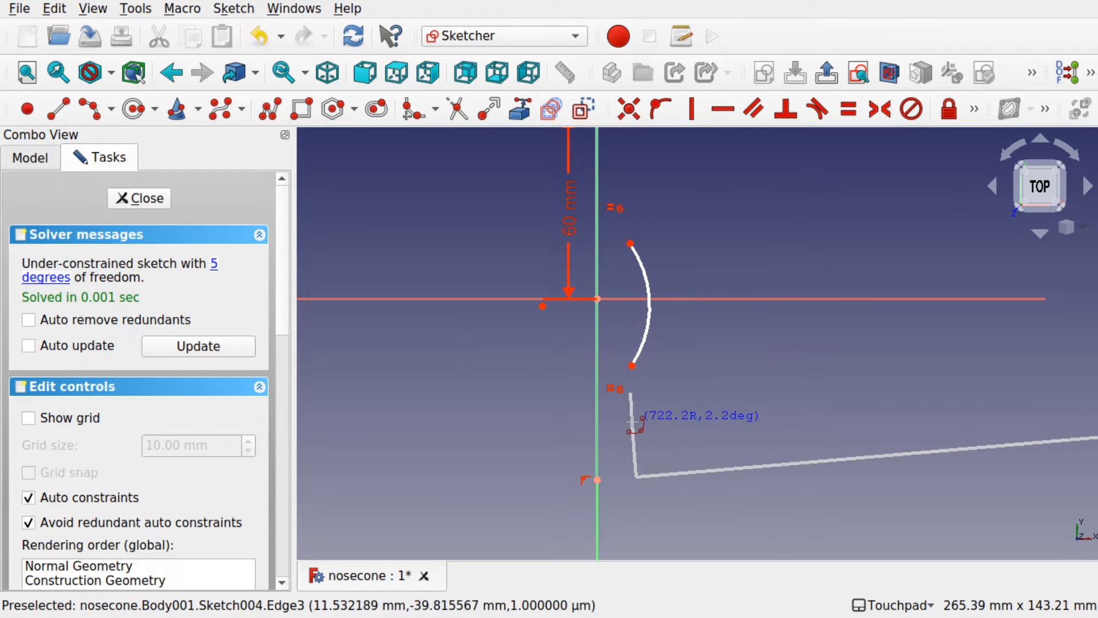
click(629, 424)
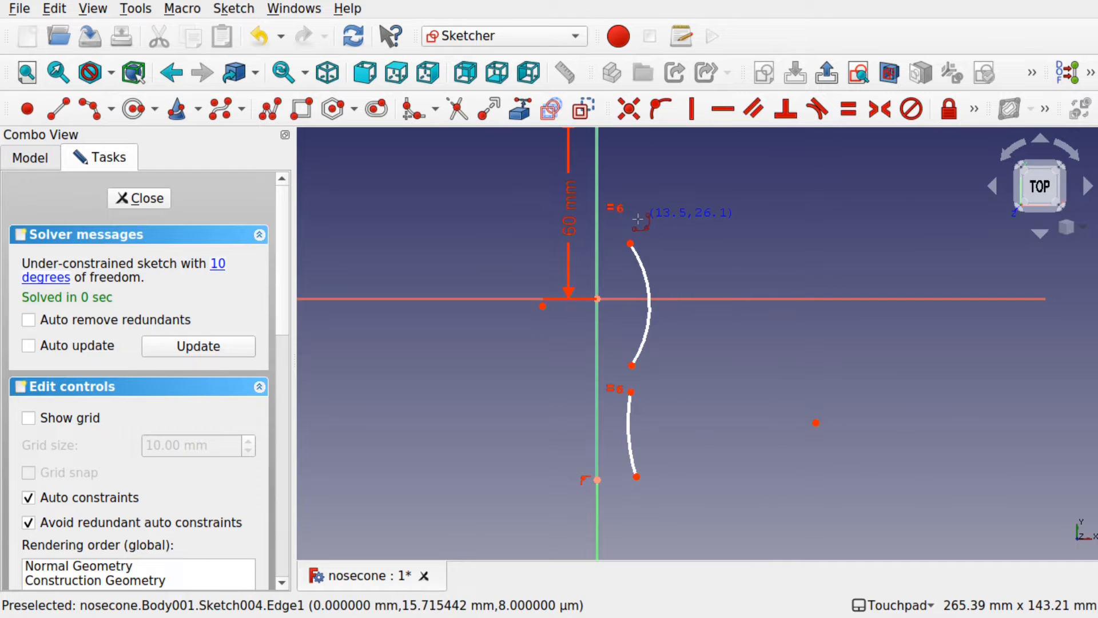
Draw a three-point arc of about 44 mm radius above the central one, bulging towards the vertical line, and end the arc command.
middle_drag(638, 220, 635, 319)
click(634, 322)
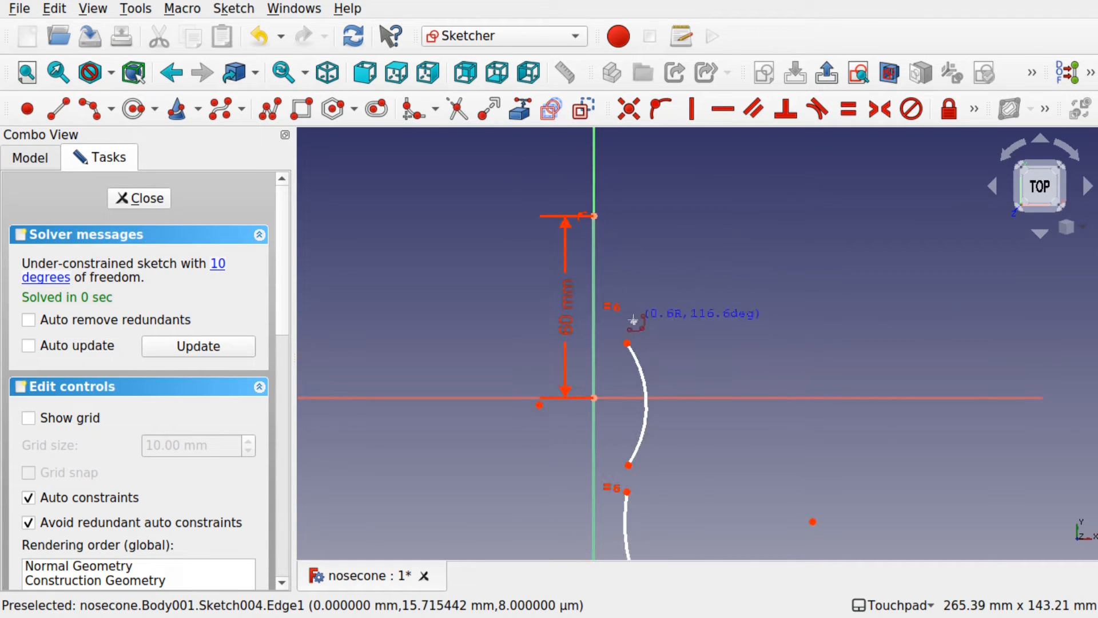
click(622, 227)
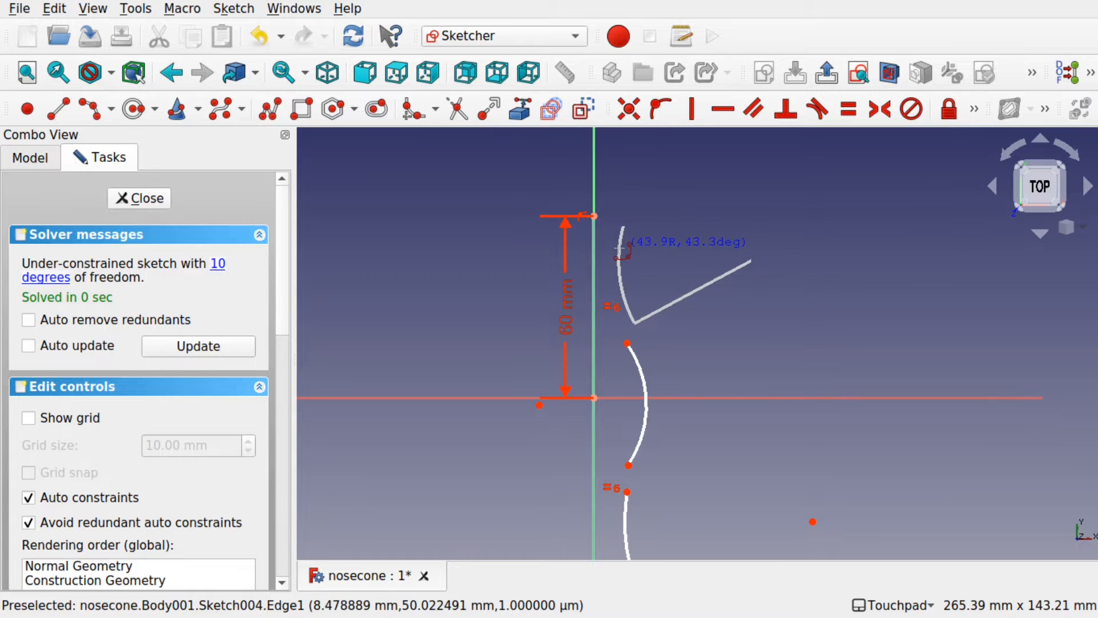
click(621, 250)
right_click(650, 286)
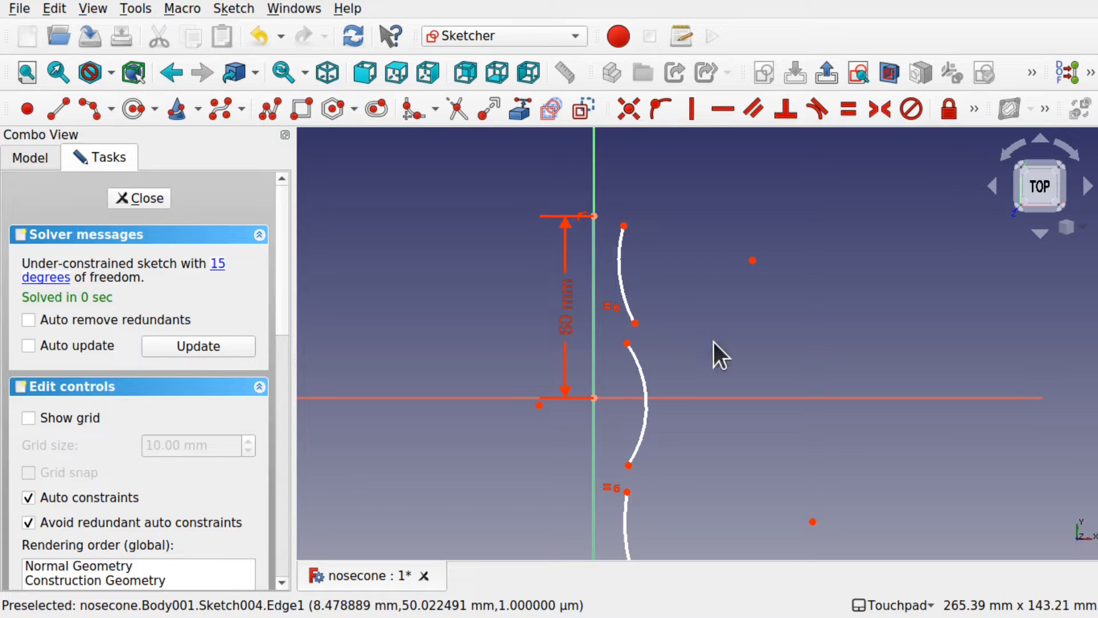
Constrain the two endpoints of the central arc symmetrically about the horizontal axis.
click(627, 342)
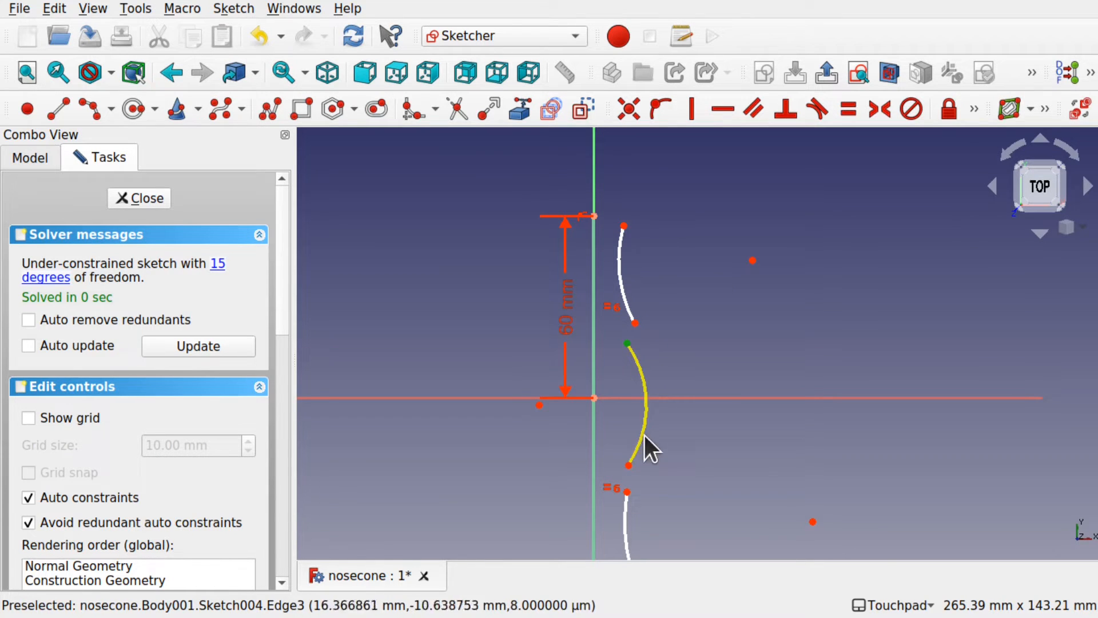
click(628, 466)
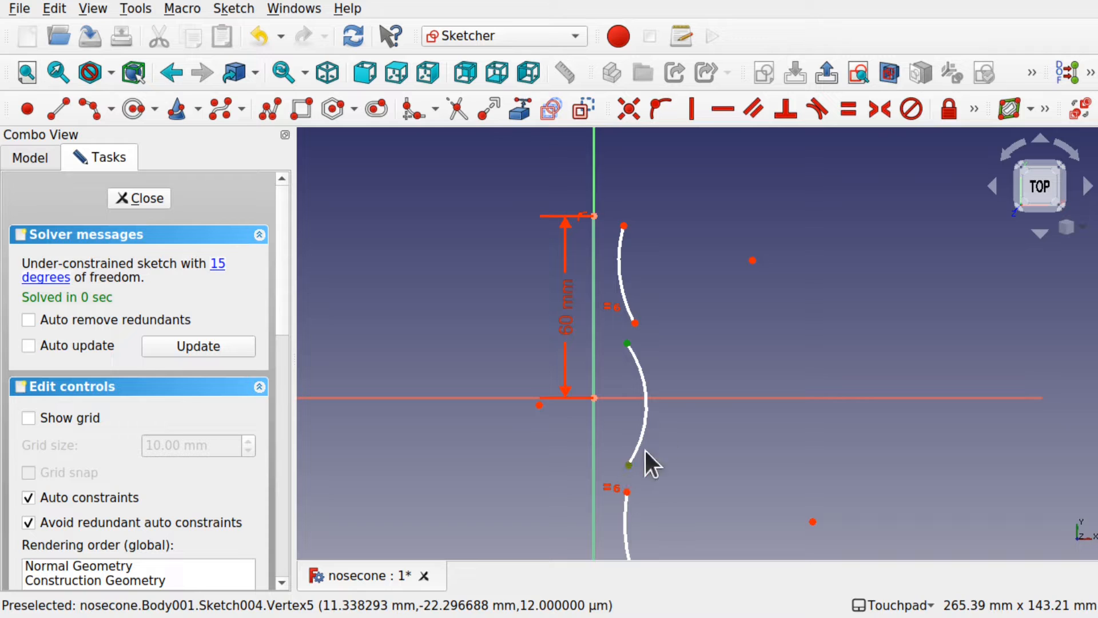
click(699, 396)
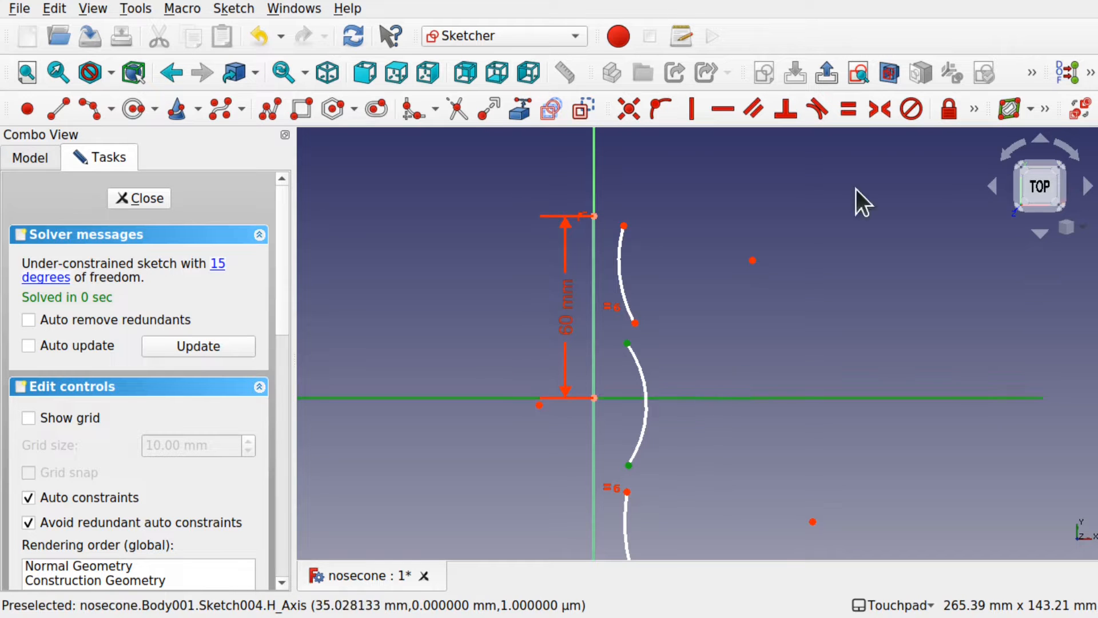
click(884, 113)
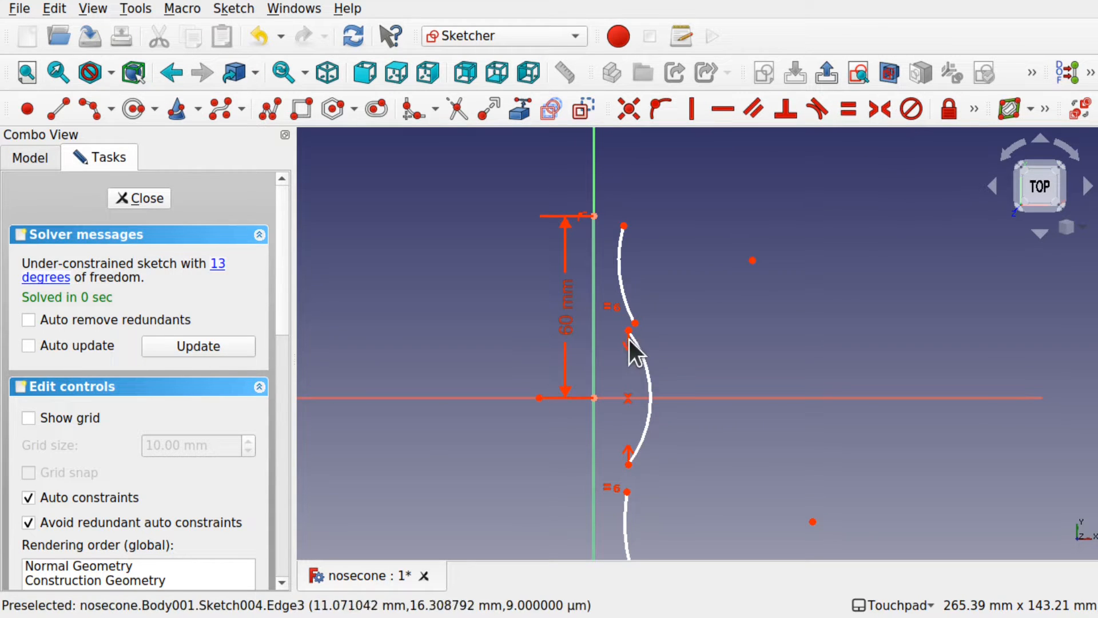
Shorten the central arc slightly and join its two ends to the upper and lower arcs with endpoint tangent constraints.
drag(630, 329, 629, 339)
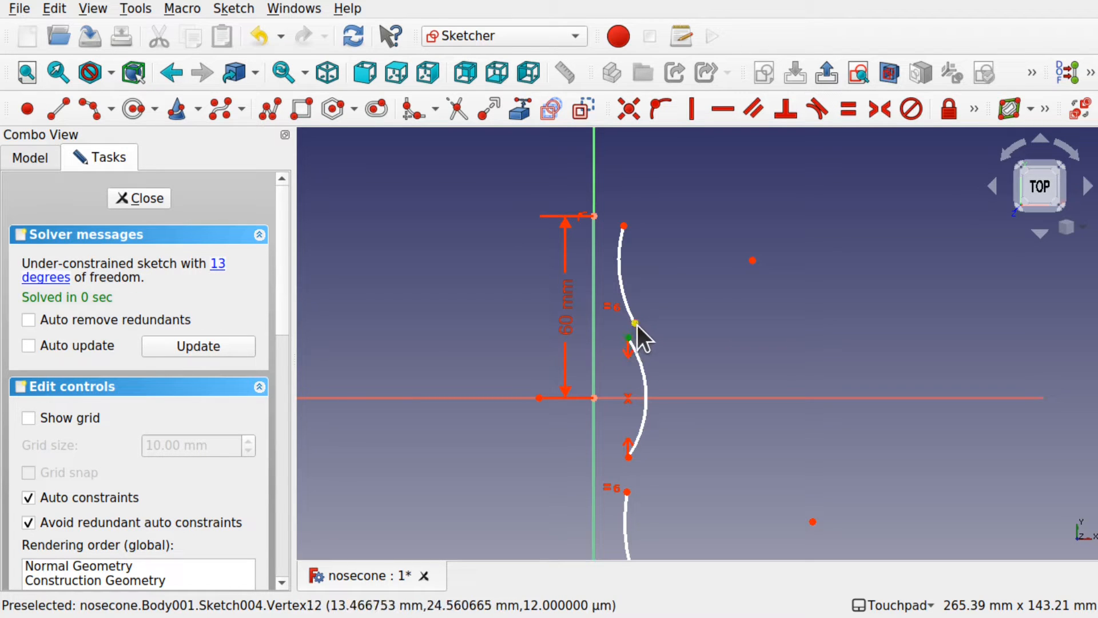
click(818, 109)
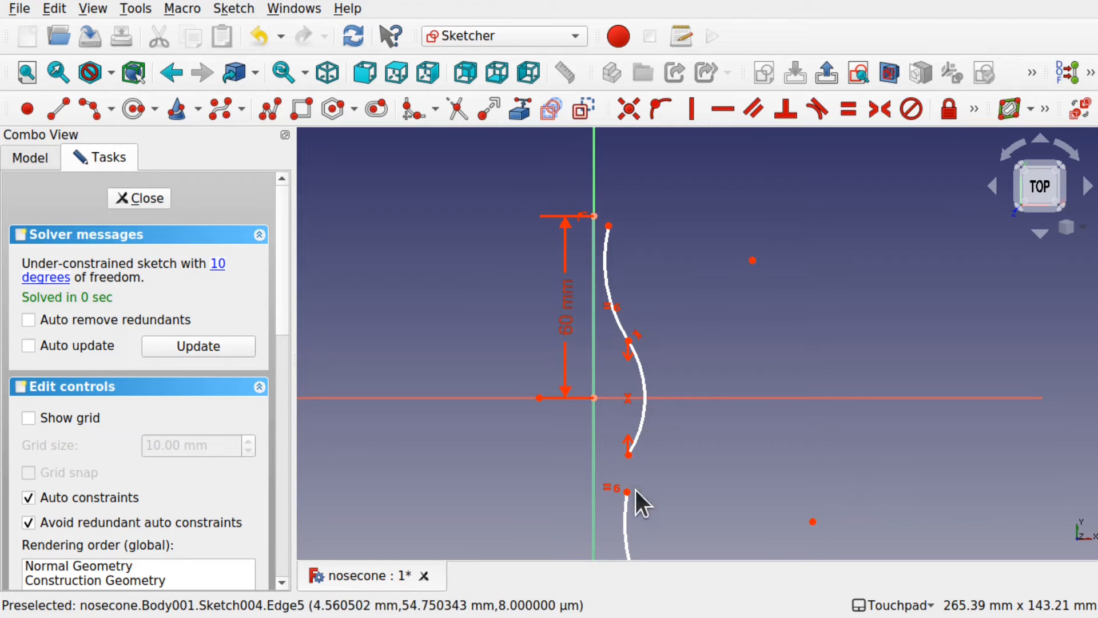
click(628, 456)
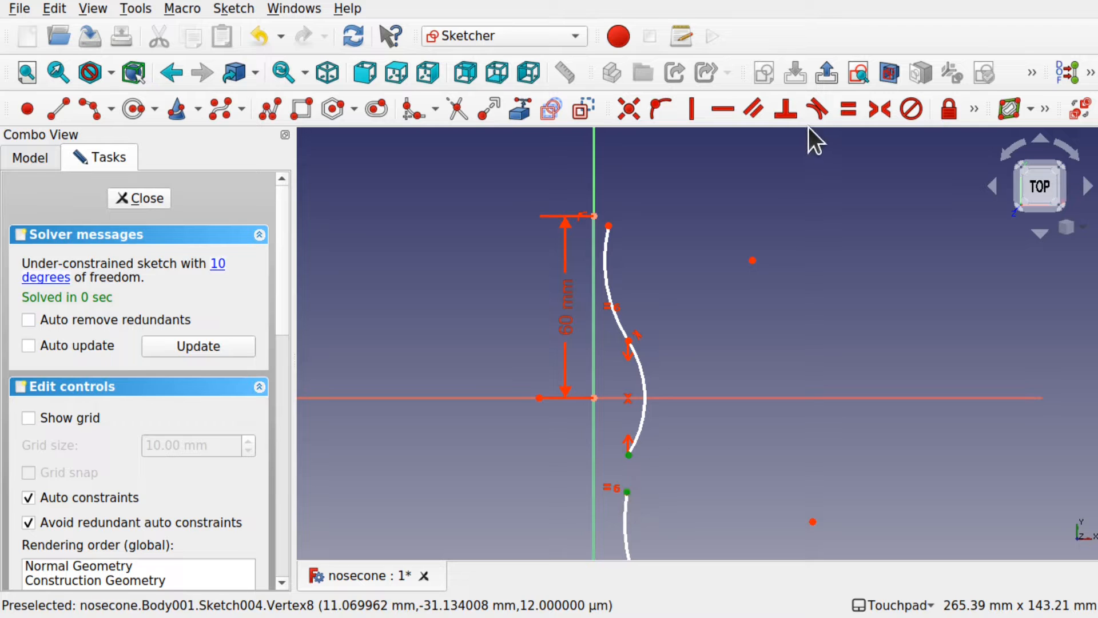
click(816, 109)
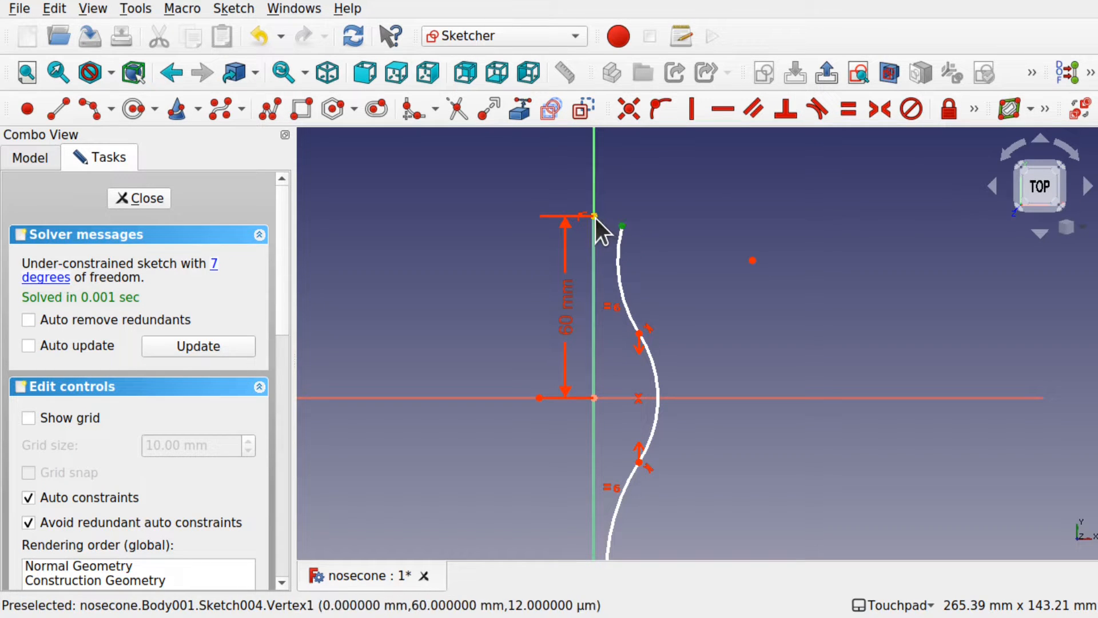
Constrain the free ends of the upper and lower arcs horizontally level with the matching ends of the vertical line.
click(722, 109)
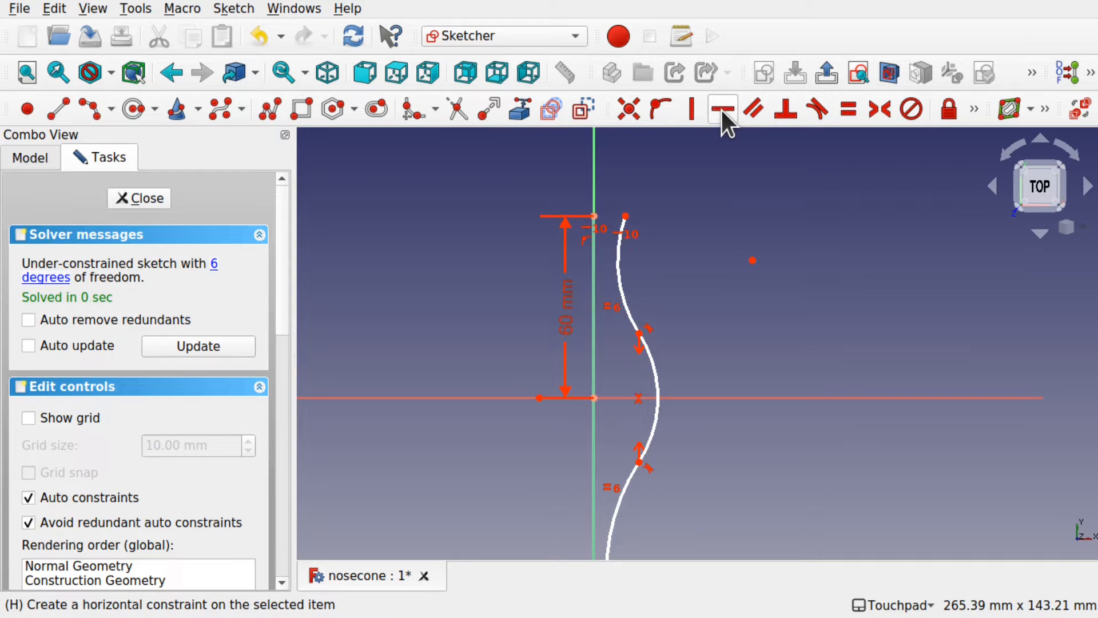
scroll(691, 369, down, 2)
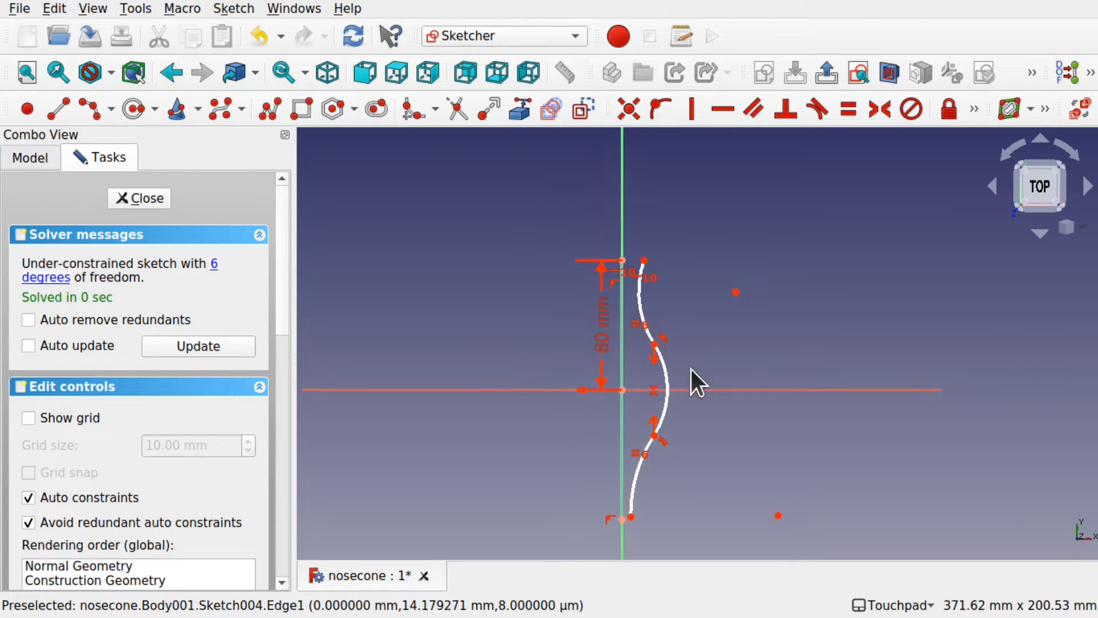
click(631, 518)
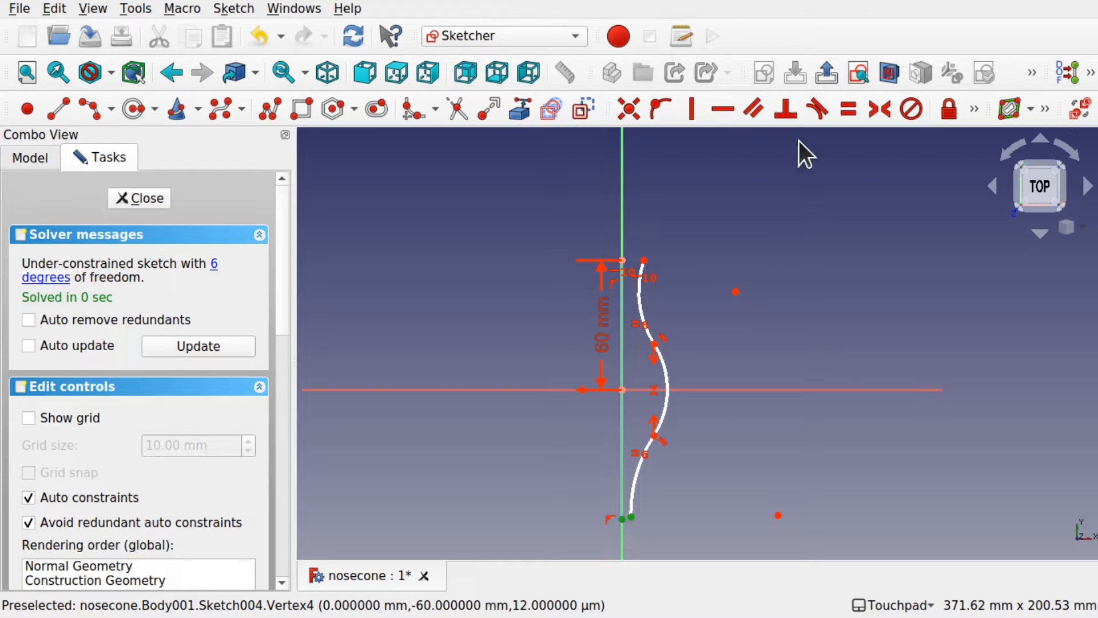
click(720, 110)
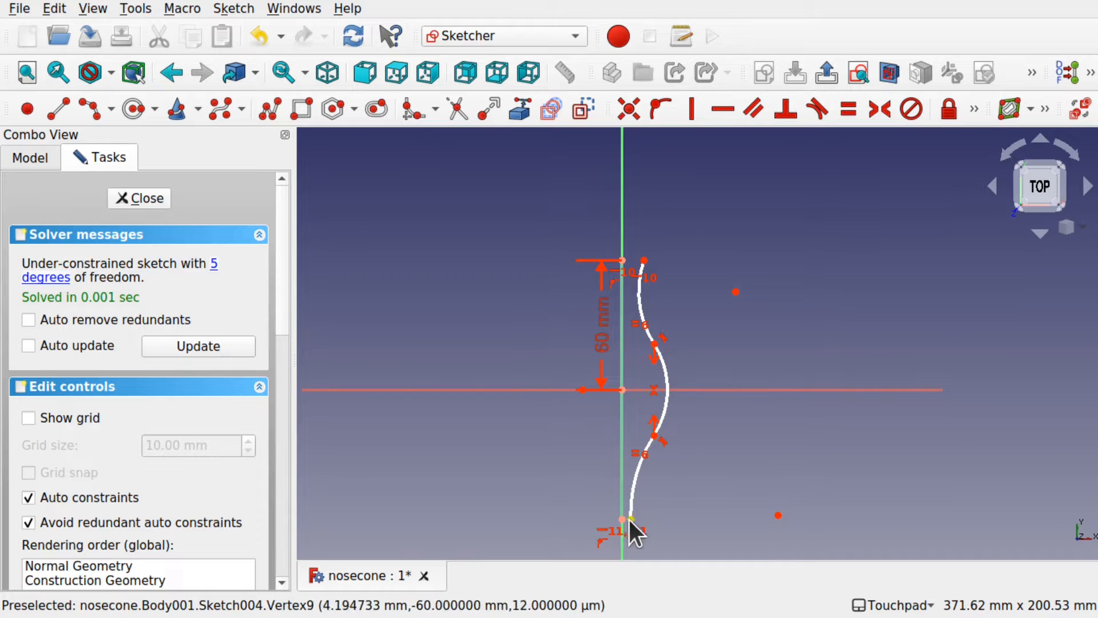
Move the lower arc's free end slightly away from the vertical line, align both outer arc ends vertically, and close the sketch.
drag(630, 520, 645, 519)
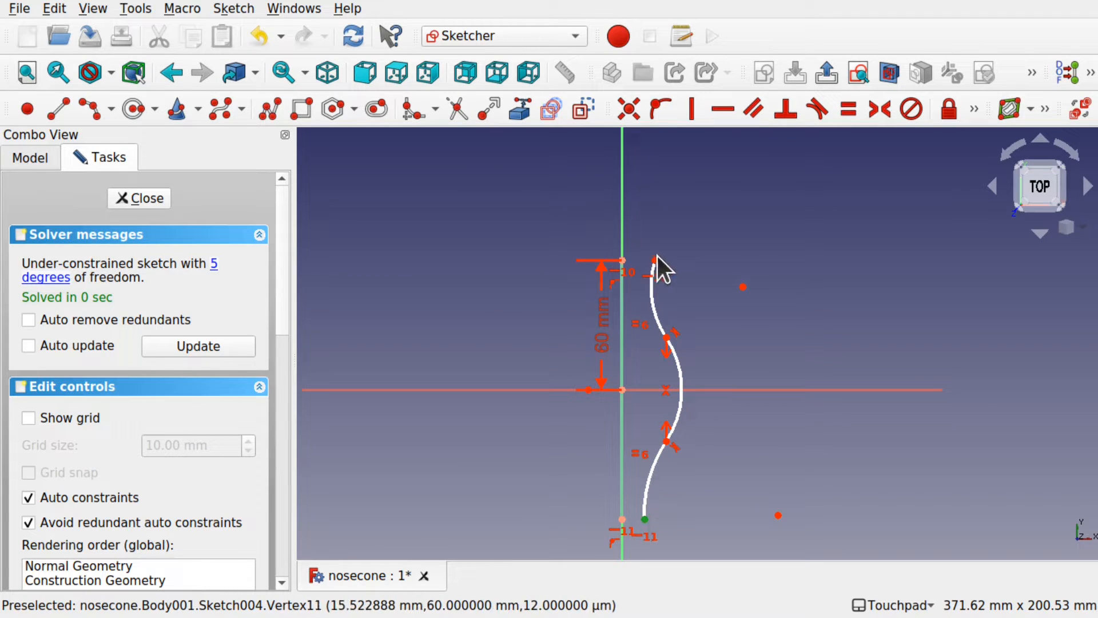
click(690, 109)
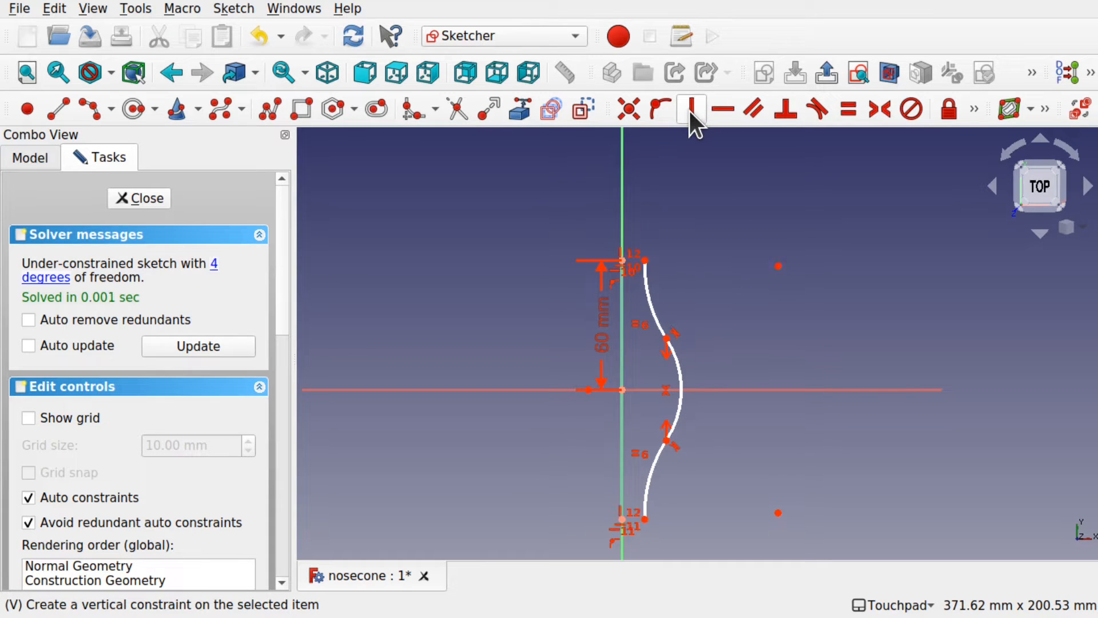
scroll(633, 414, up, 5)
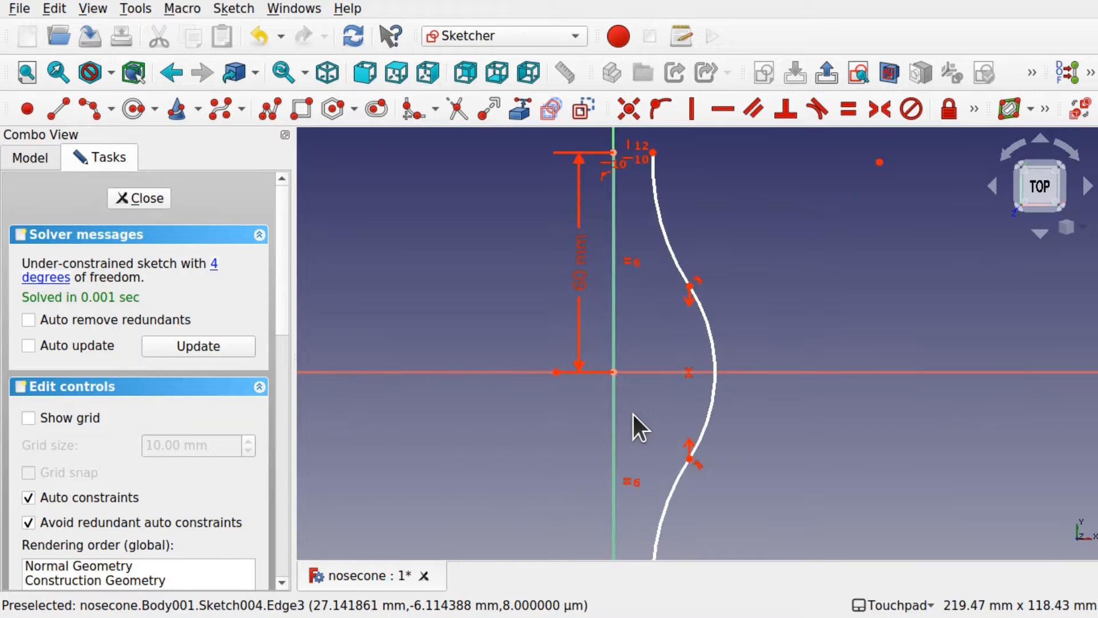
scroll(633, 414, down, 4)
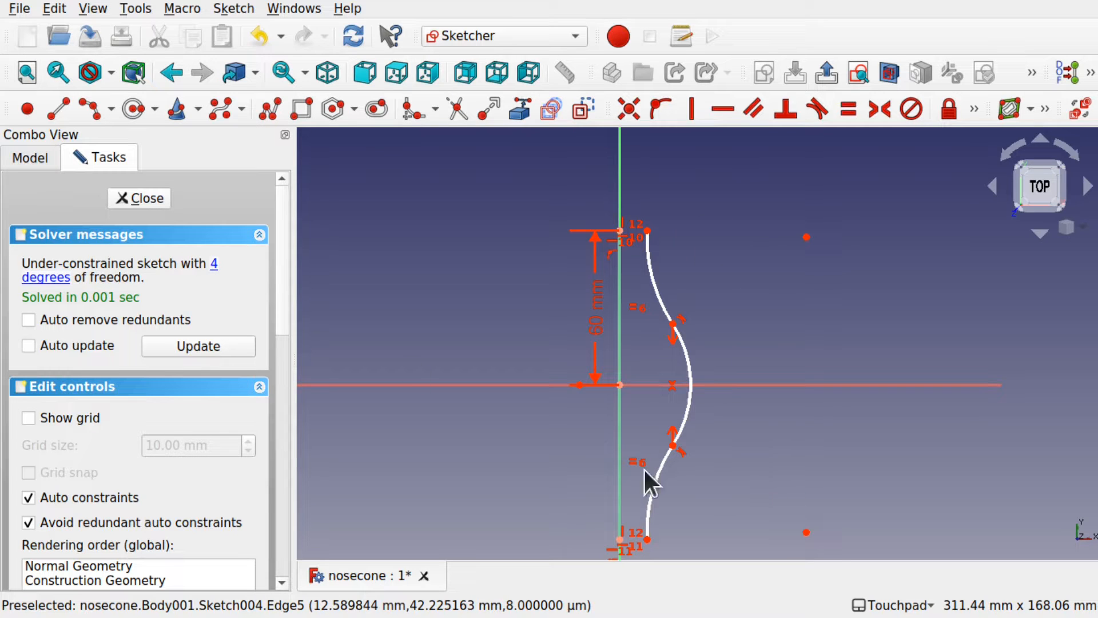
click(146, 197)
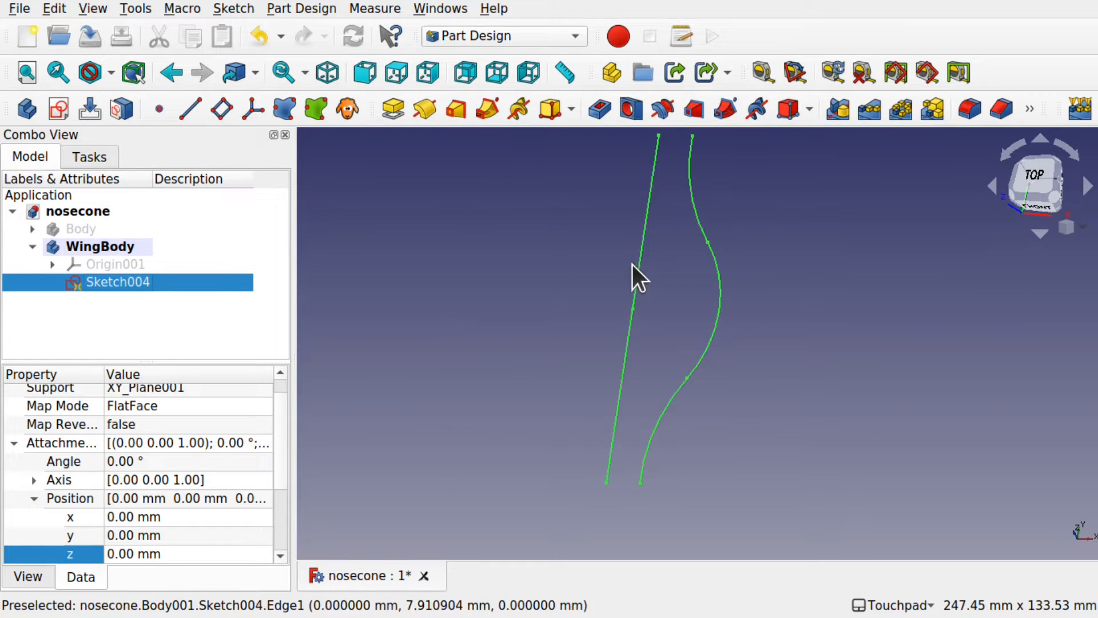
Reopen the arc sketch, turn the vertical line into construction geometry, and close the sketch.
double_click(112, 282)
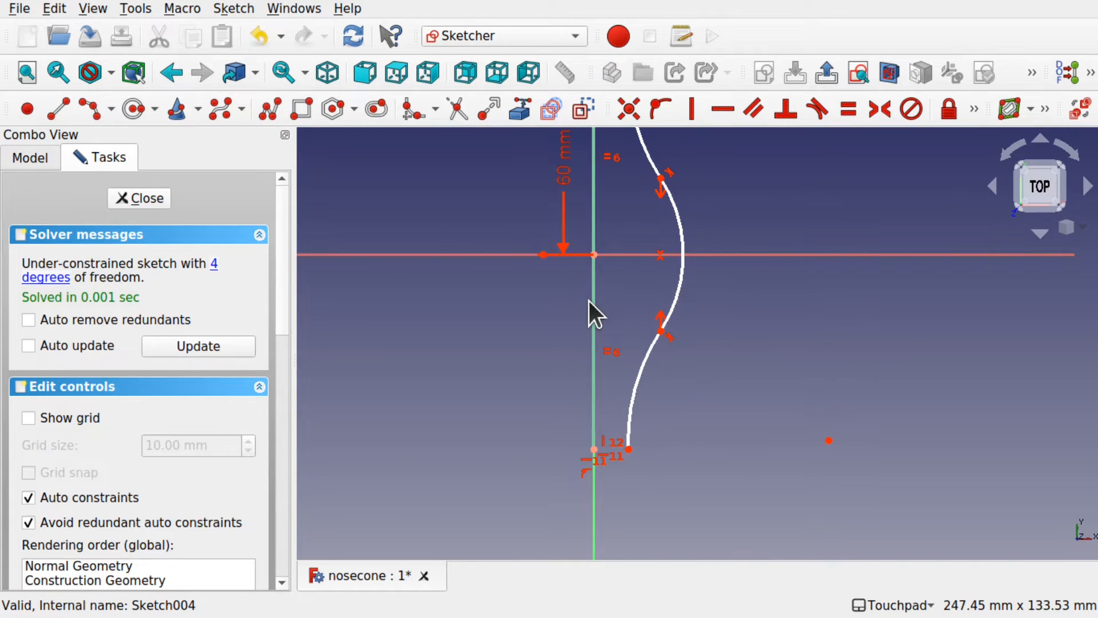
click(595, 191)
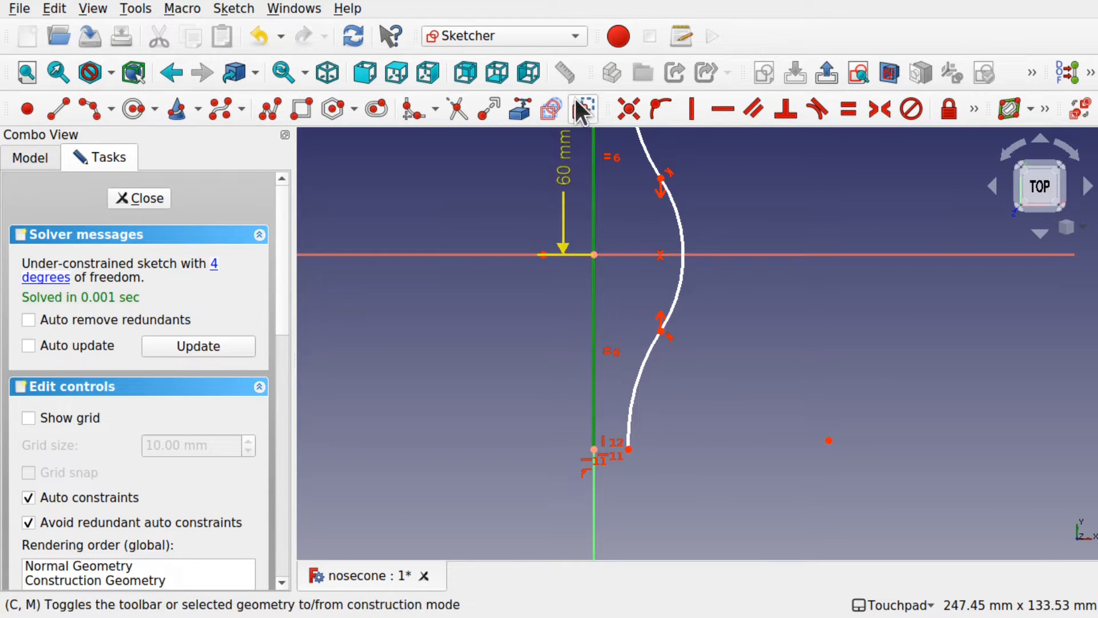
click(582, 107)
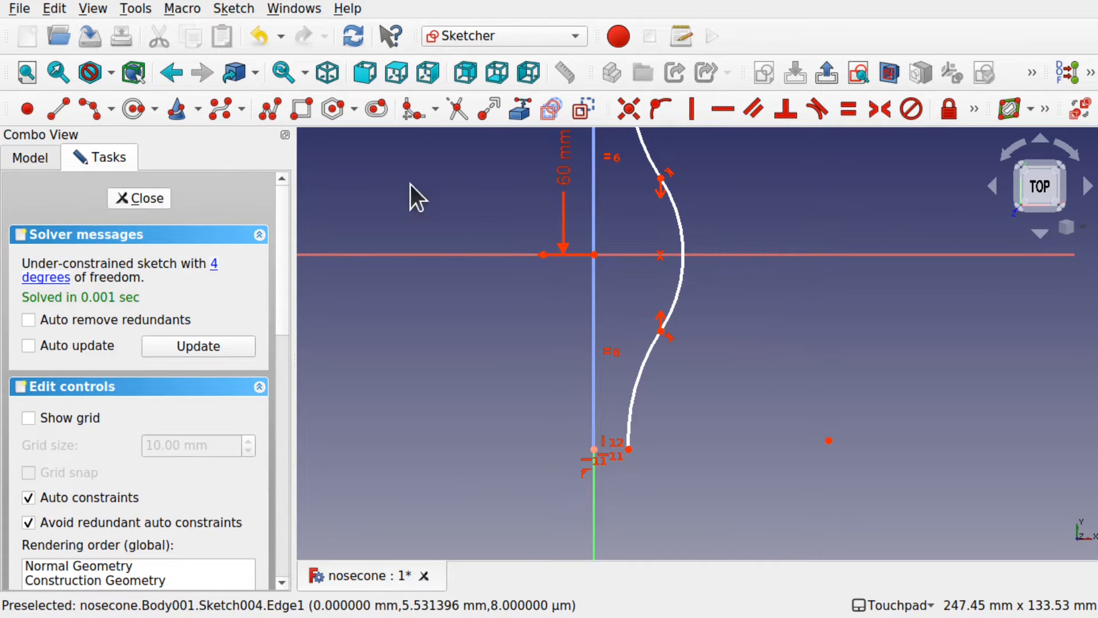
key(Escape)
click(778, 295)
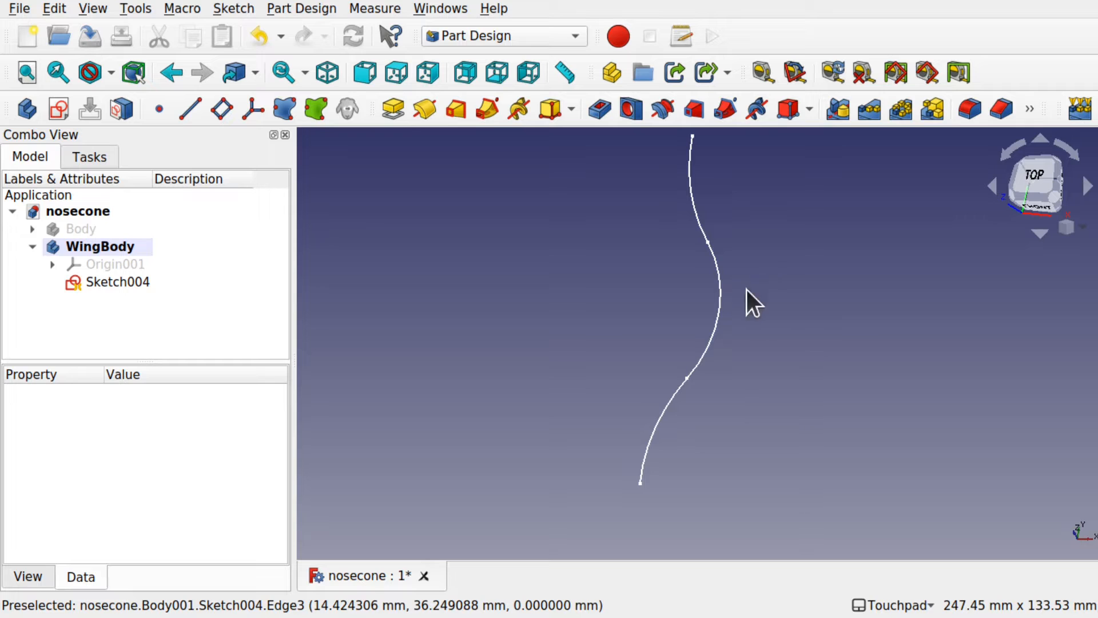
Rename the wing body's arc sketch as PathSktch.
click(109, 284)
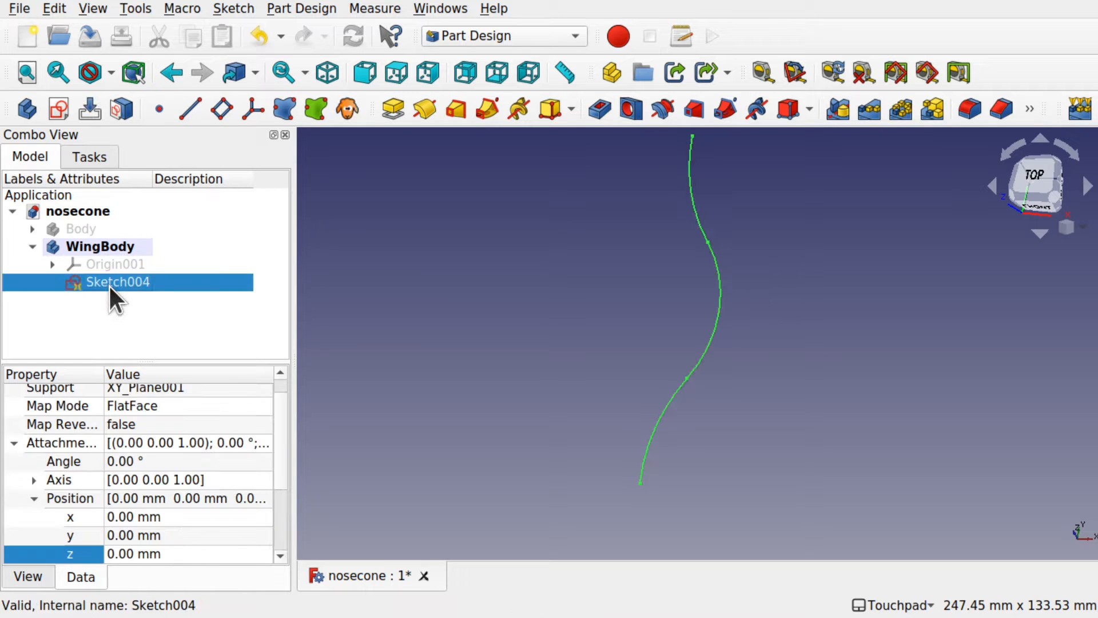
right_click(108, 284)
click(156, 356)
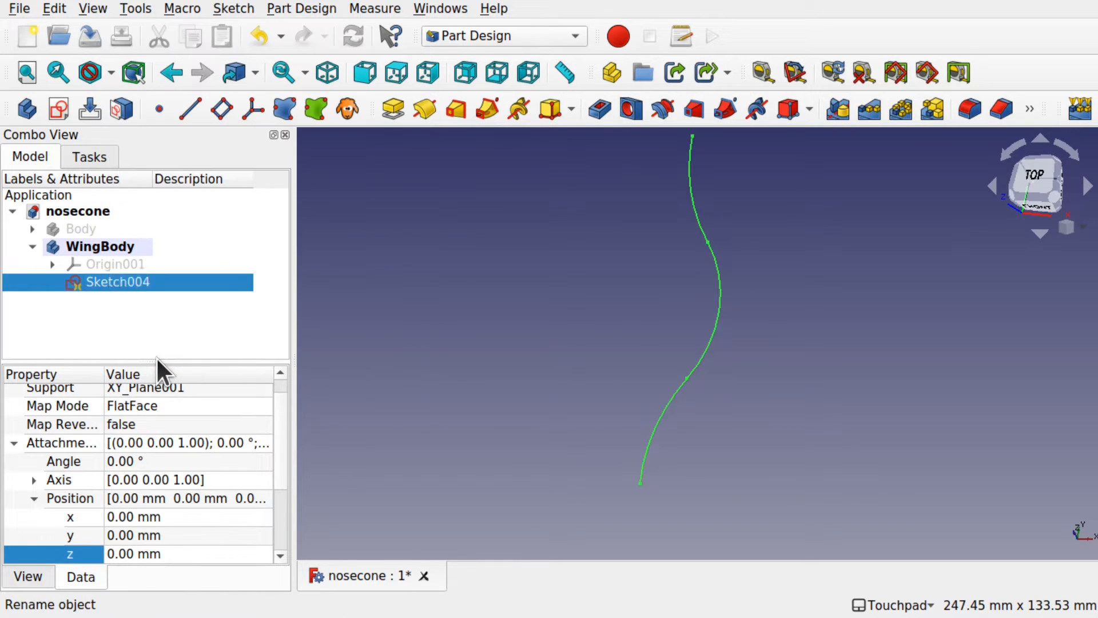
text(PathSktch)
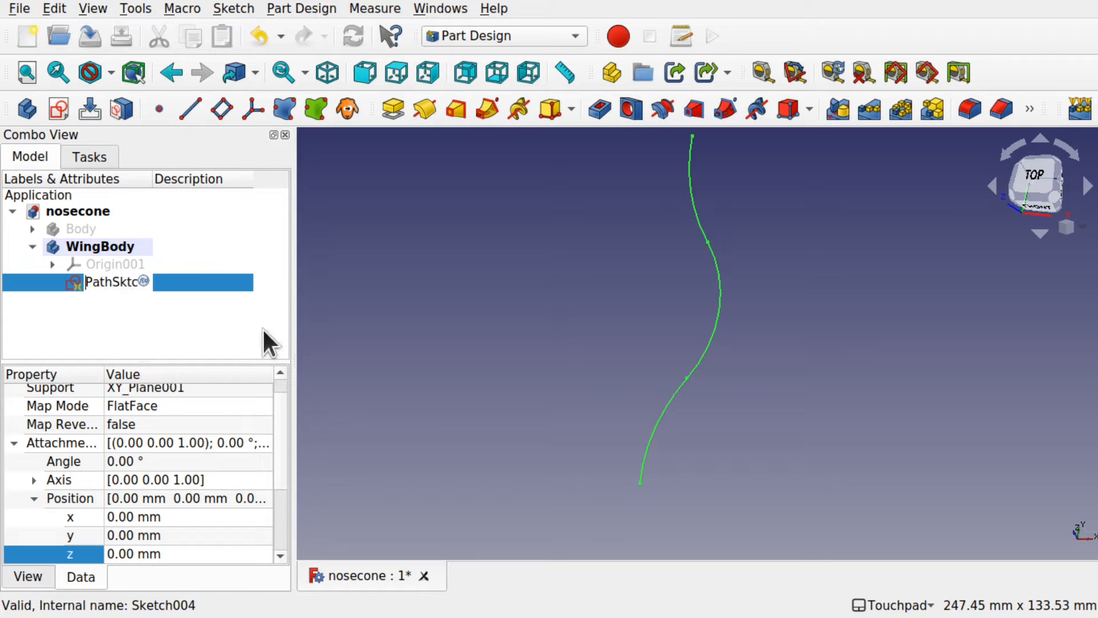
click(522, 325)
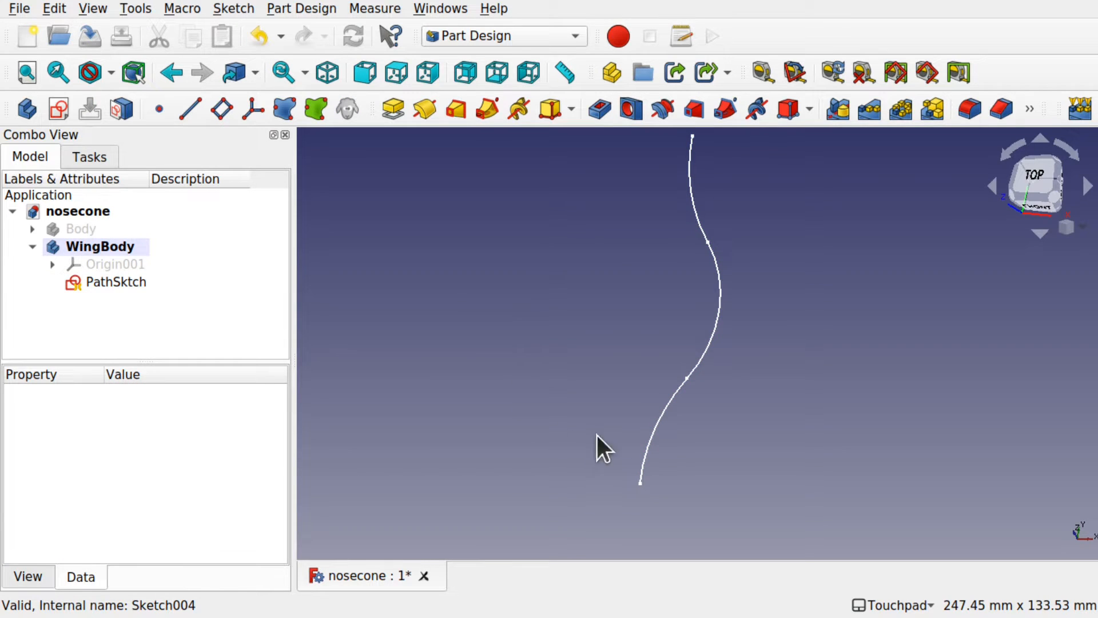
Create a new sketch in WingBody on the XZ plane.
shift+drag(643, 438, 672, 421)
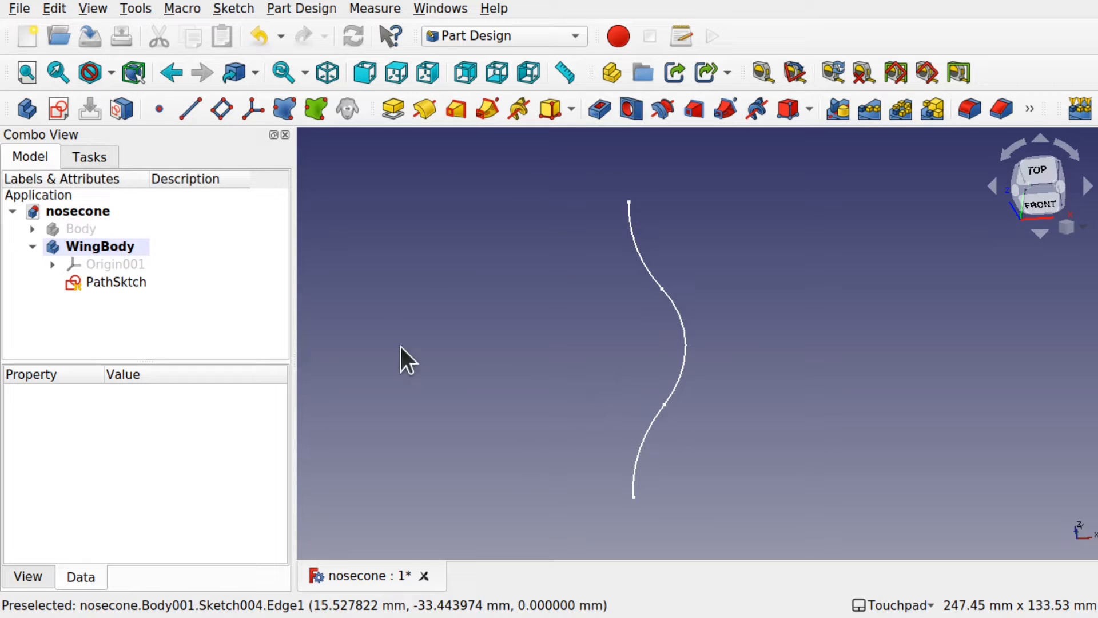
click(59, 109)
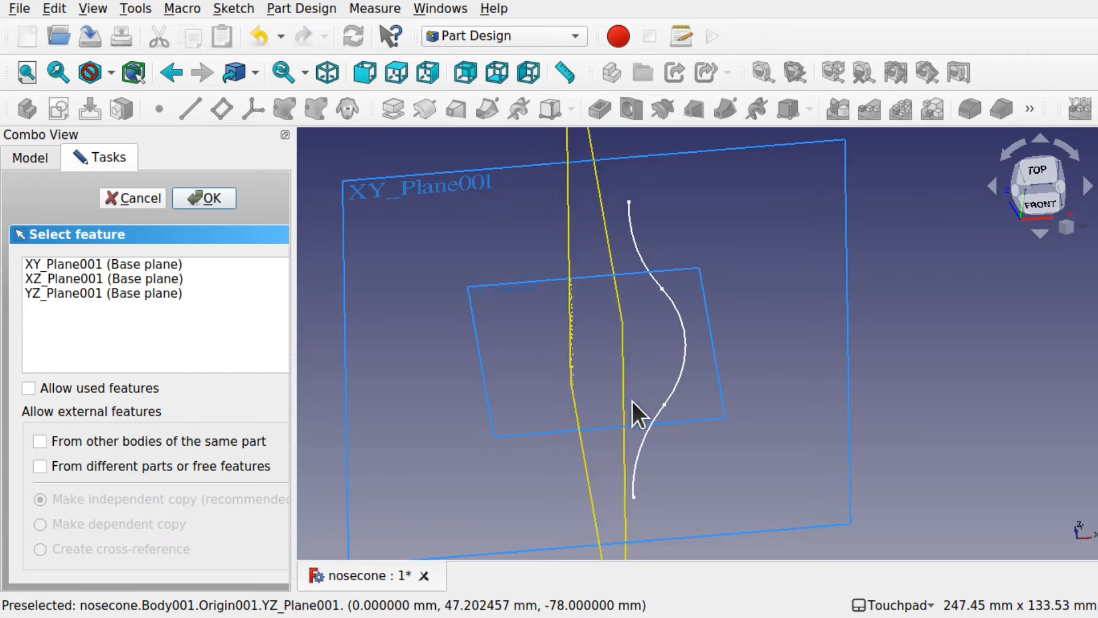
mouse_move(633, 408)
shift+mouse_down()
mouse_move(670, 362)
mouse_move(669, 341)
shift+mouse_up()
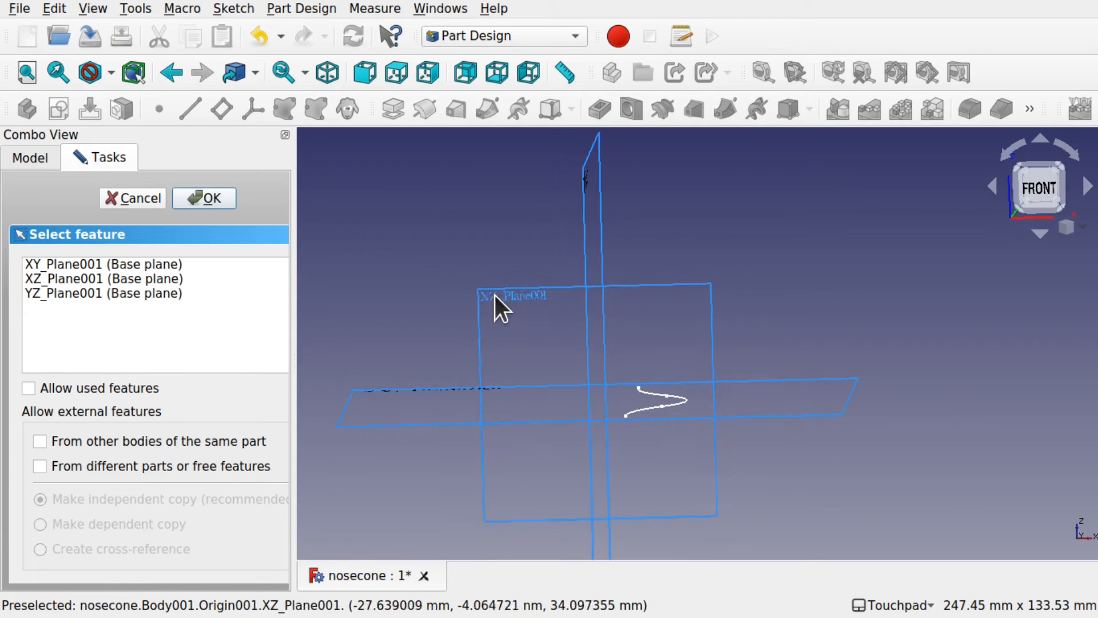
click(520, 294)
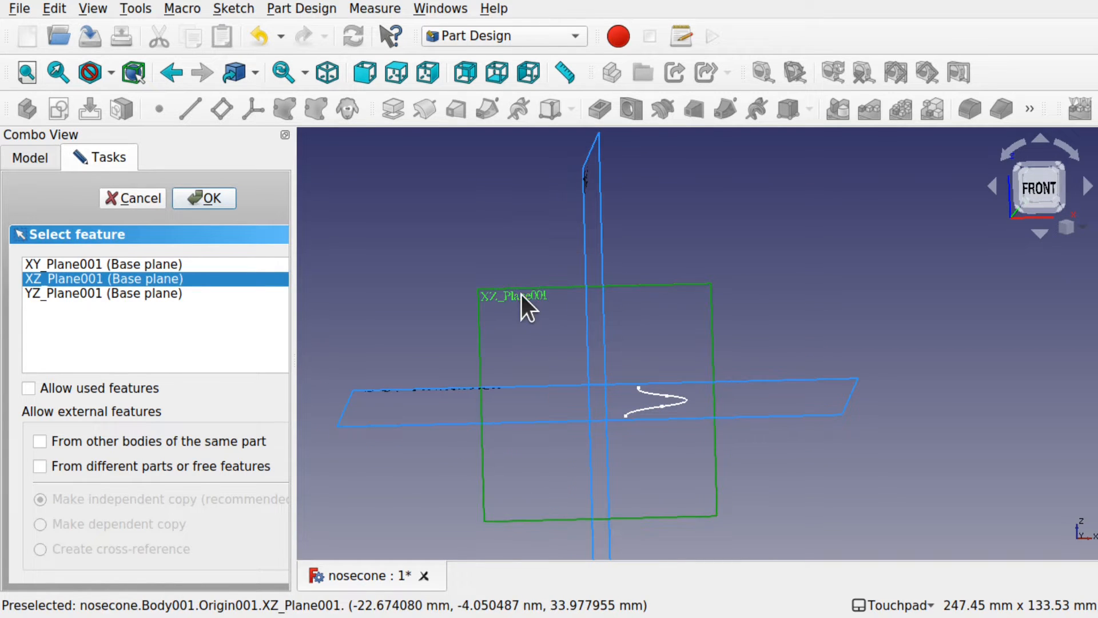
click(191, 197)
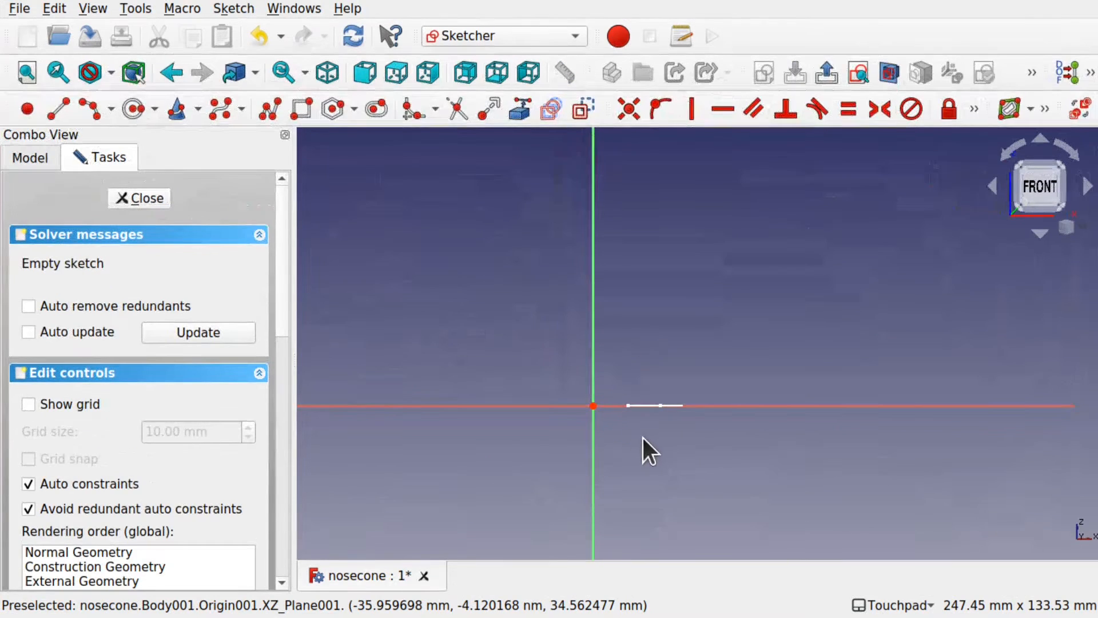
Draw a horizontal slot along the horizontal axis across the origin, make it slimmer, and close the sketch.
shift+drag(680, 401, 670, 411)
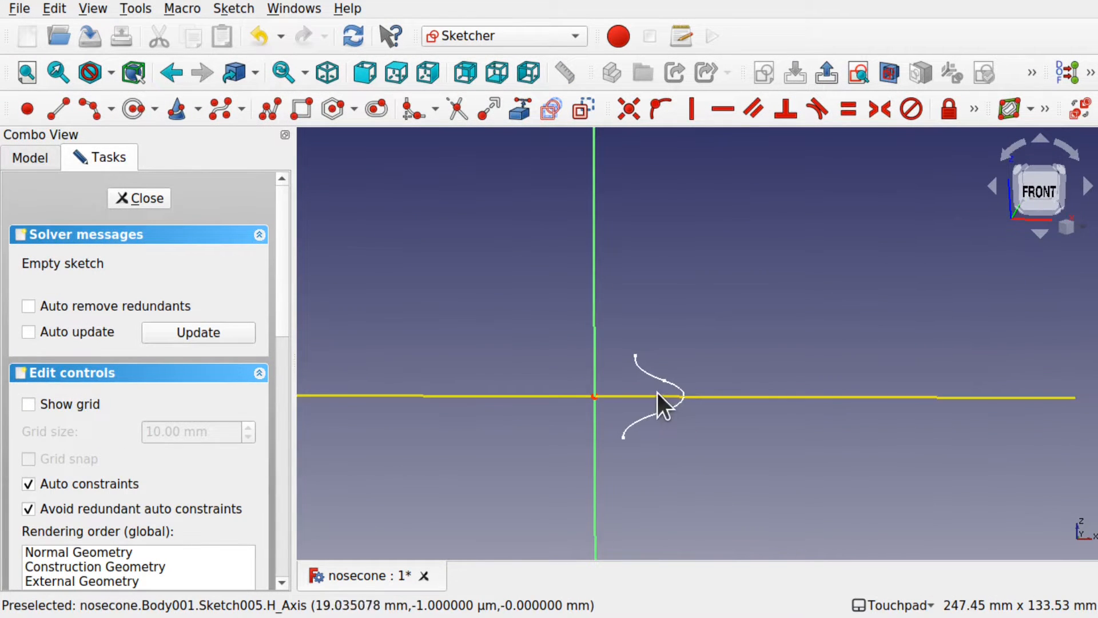
scroll(676, 400, up, 2)
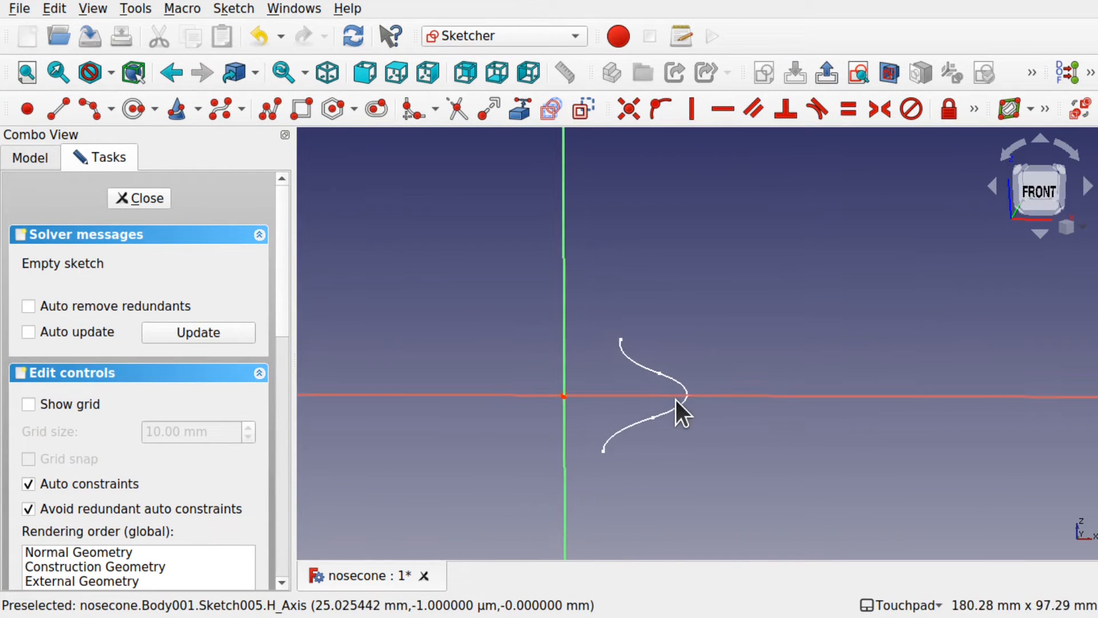
click(375, 110)
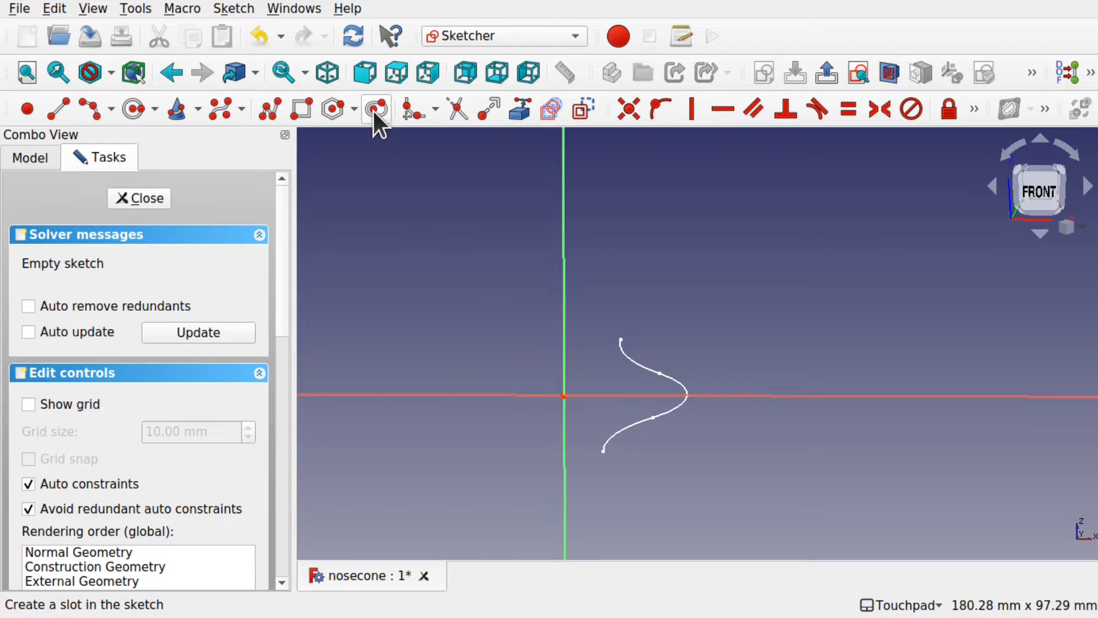
click(529, 395)
click(601, 395)
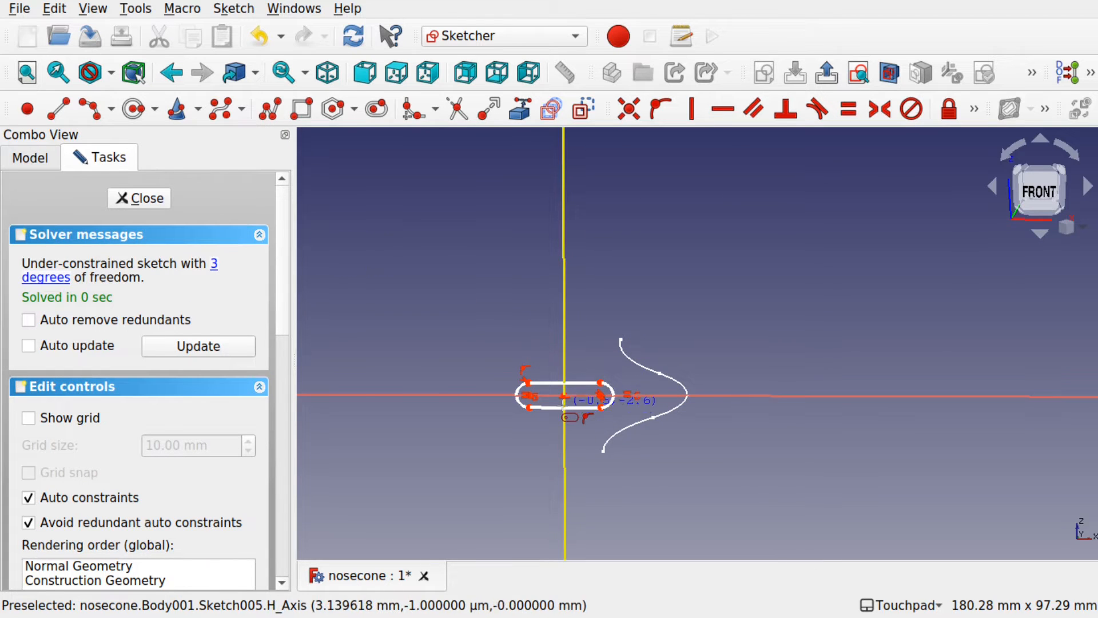
scroll(563, 402, up, 3)
key(Escape)
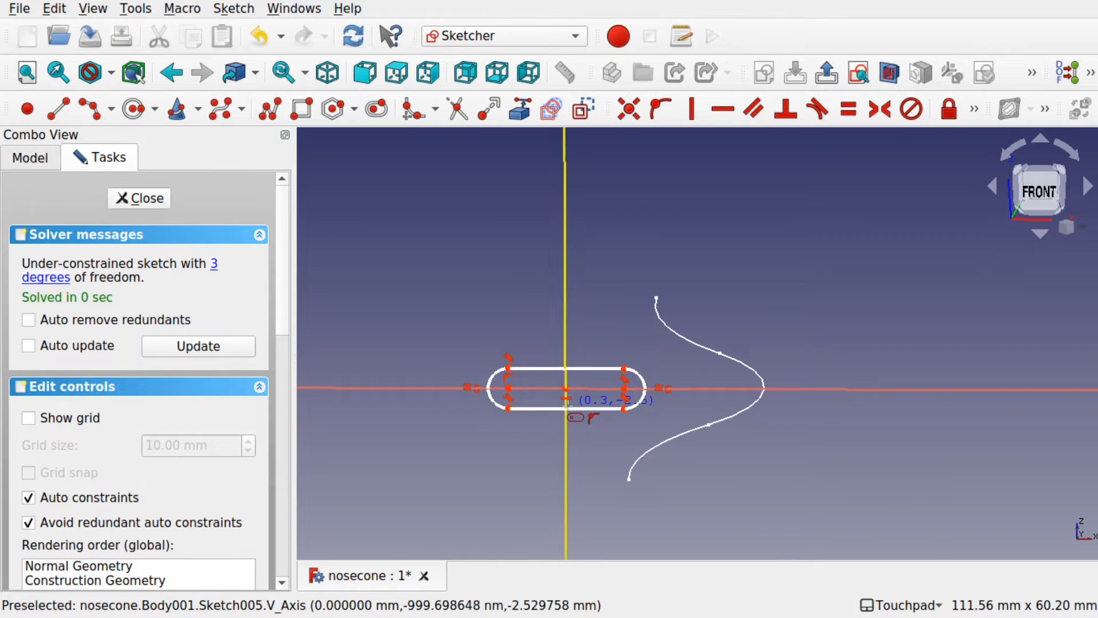
mouse_move(586, 408)
mouse_down()
mouse_move(590, 396)
mouse_move(599, 400)
mouse_up()
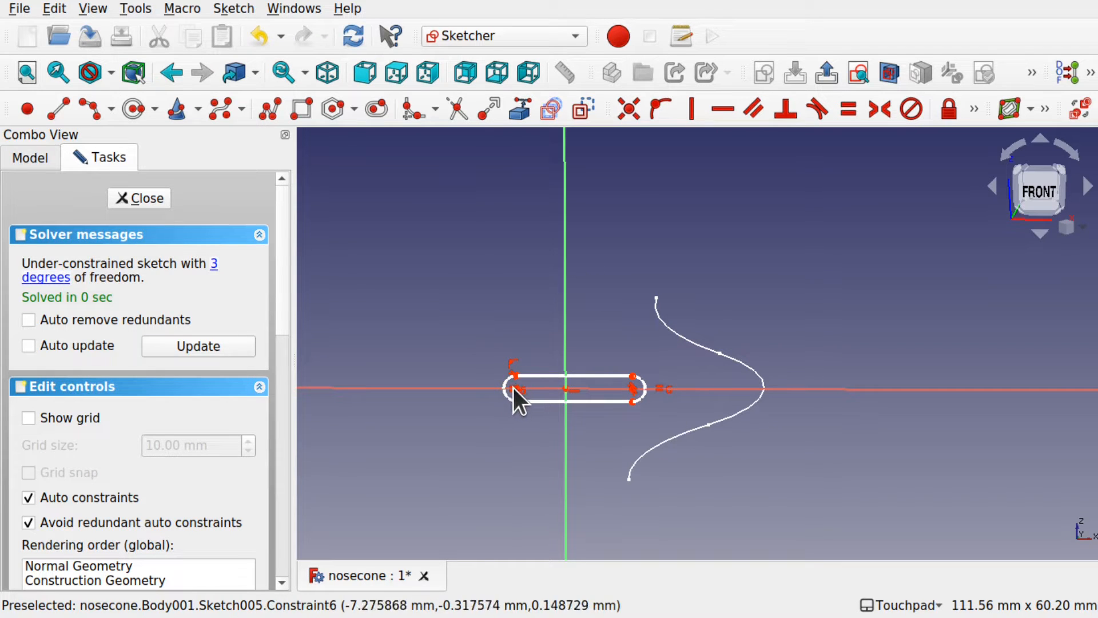
click(138, 198)
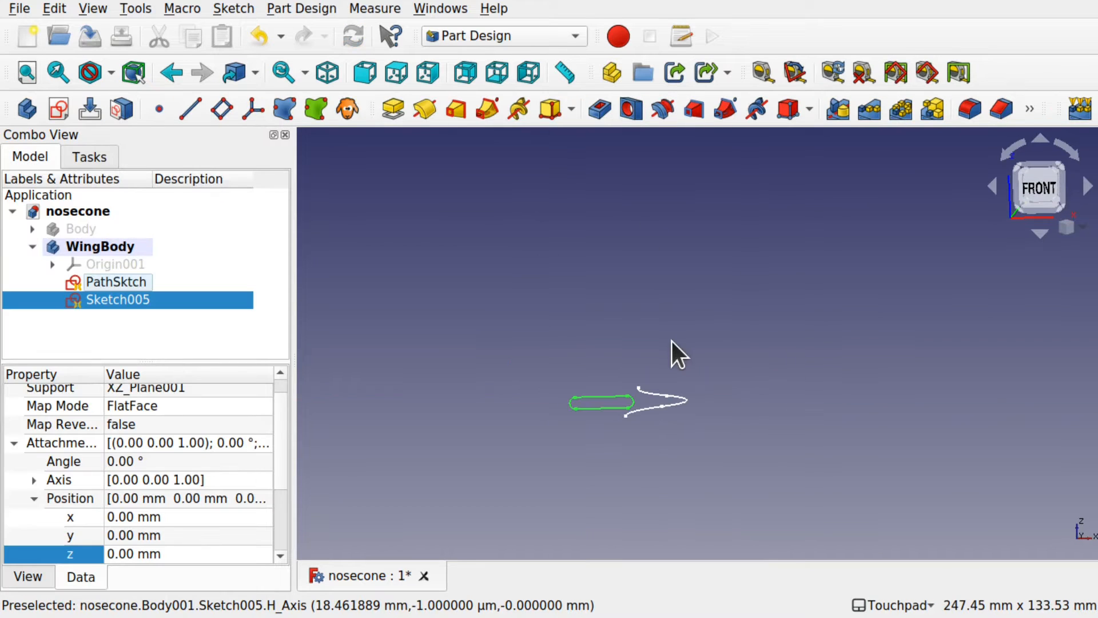
Rename the slot sketch as ProfileSktch.
shift+drag(672, 341, 612, 452)
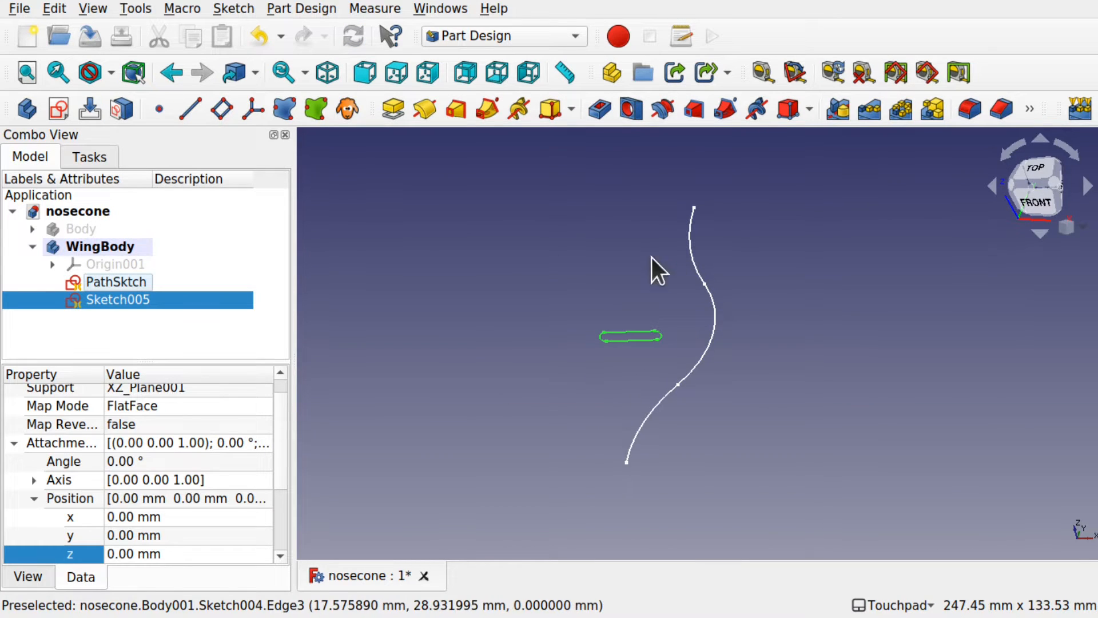
shift+middle_drag(650, 295, 591, 327)
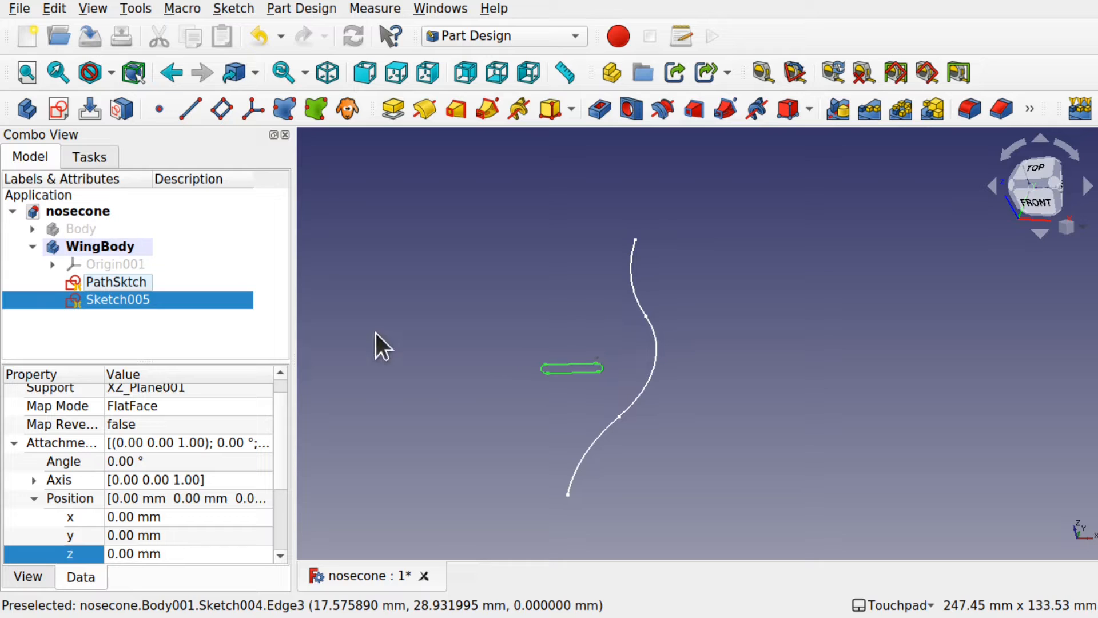
click(420, 331)
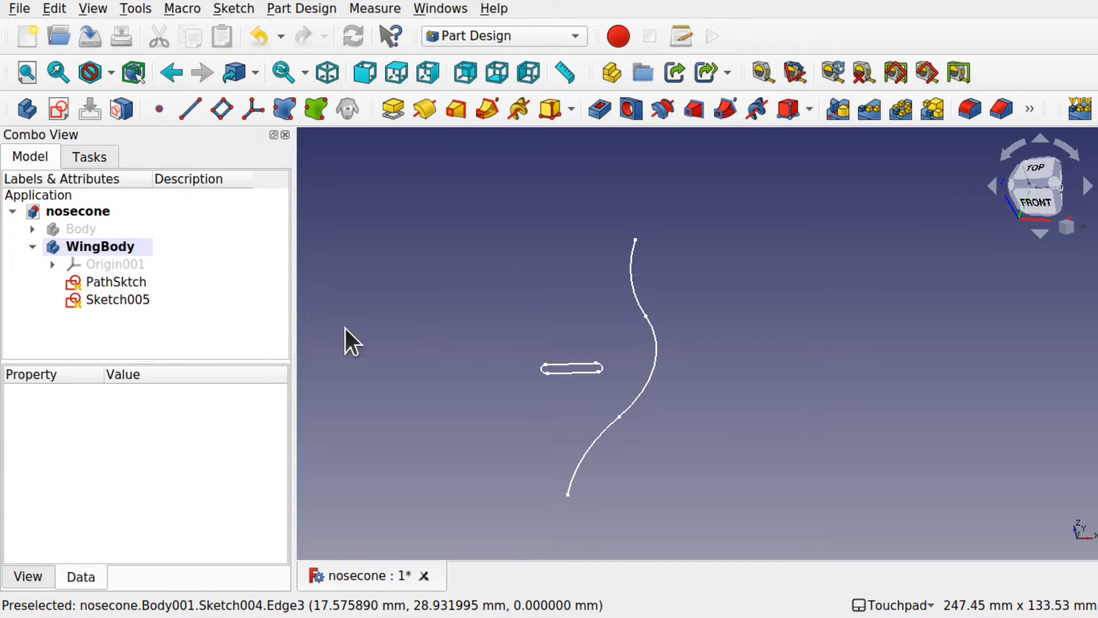
click(126, 299)
right_click(125, 295)
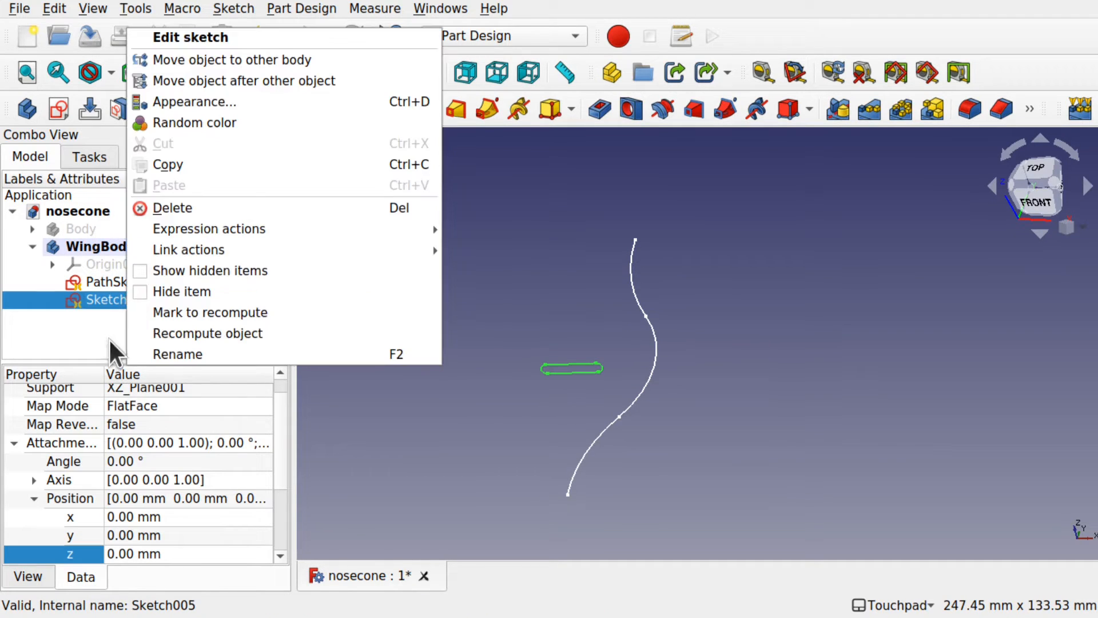
click(181, 352)
text(ProfileSktch)
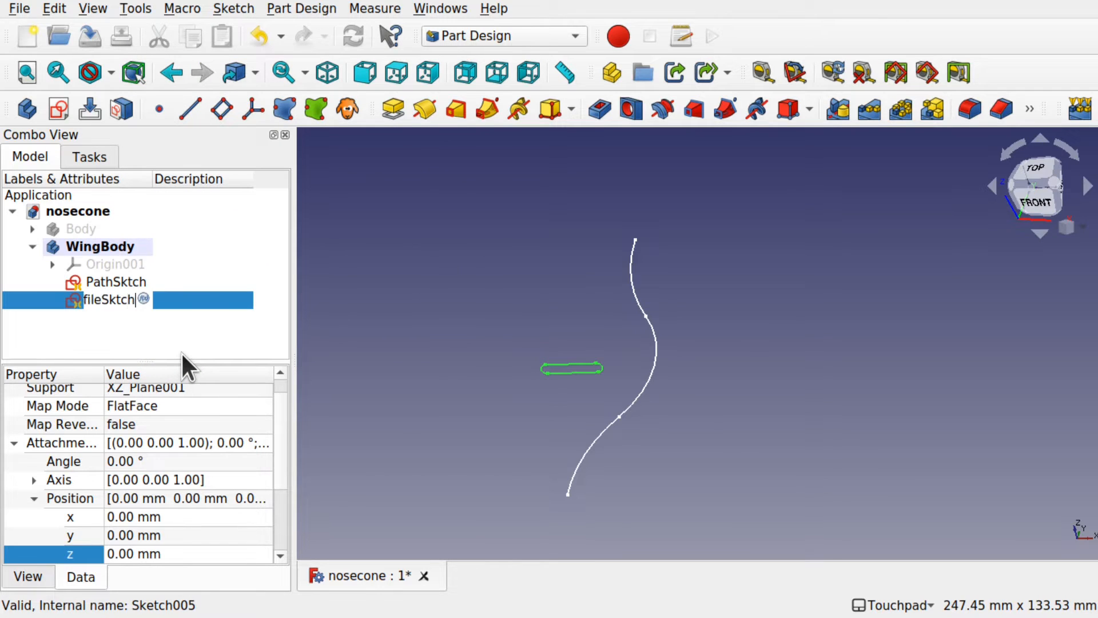
key(Left)
key(Left)
key(Left)
key(Return)
click(228, 338)
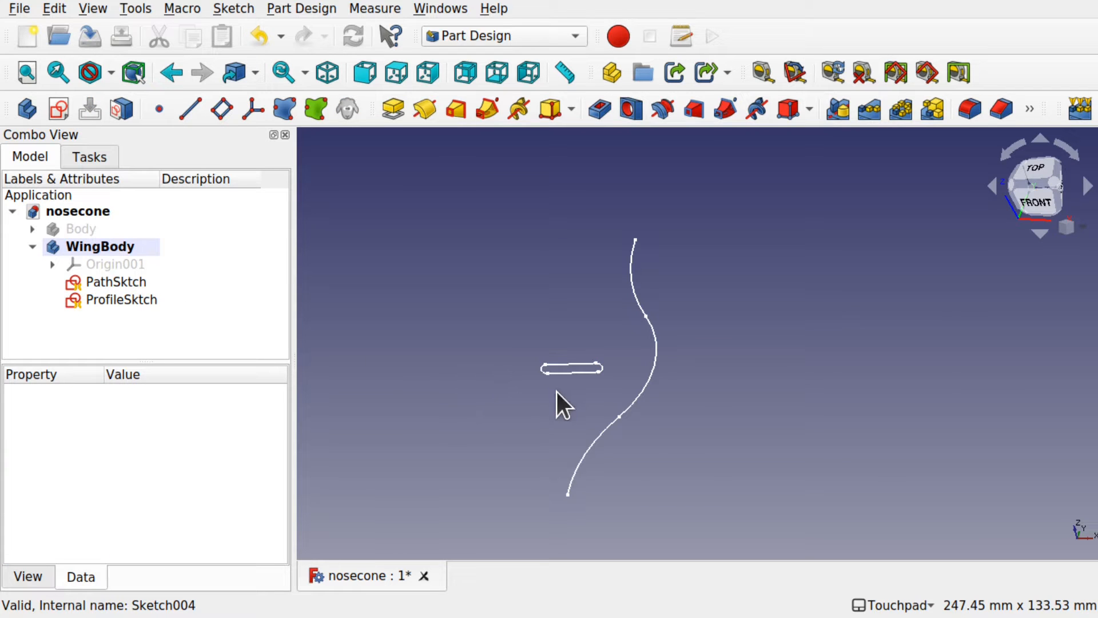
Sweep ProfileSktch along PathSktch with an Additive pipe, keeping the Transformed corner transition and Standard orientation.
click(143, 296)
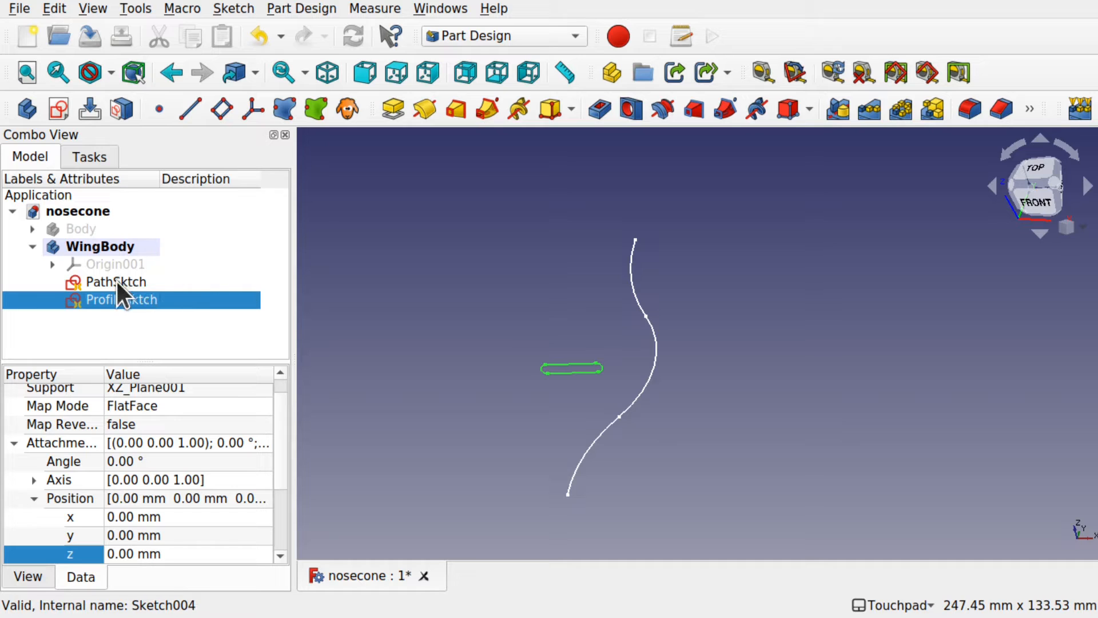
ctrl+click(118, 283)
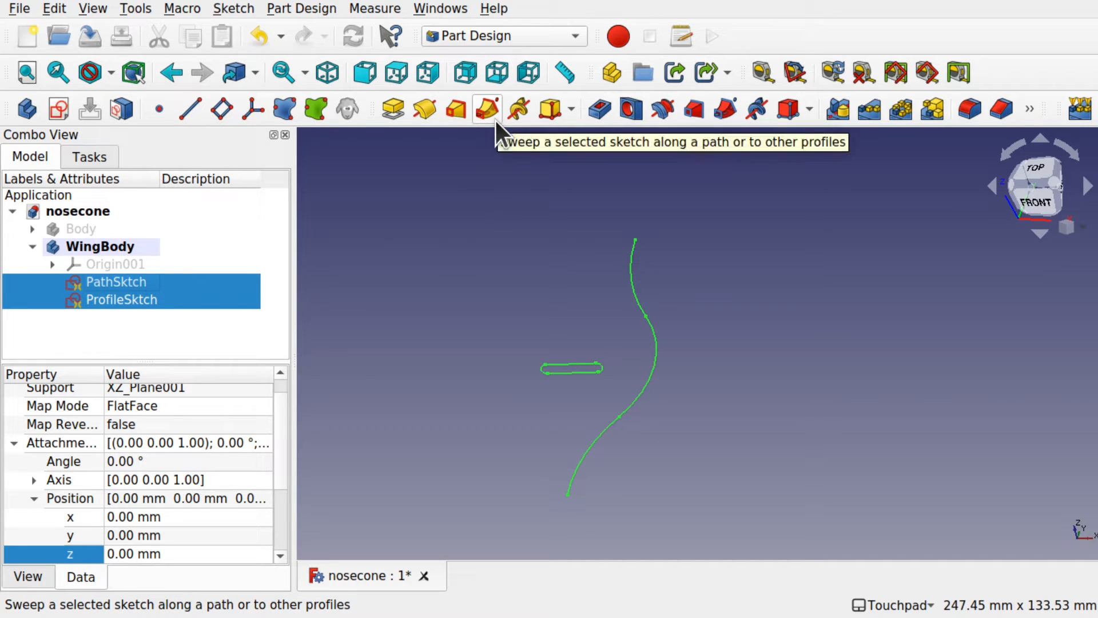
click(298, 6)
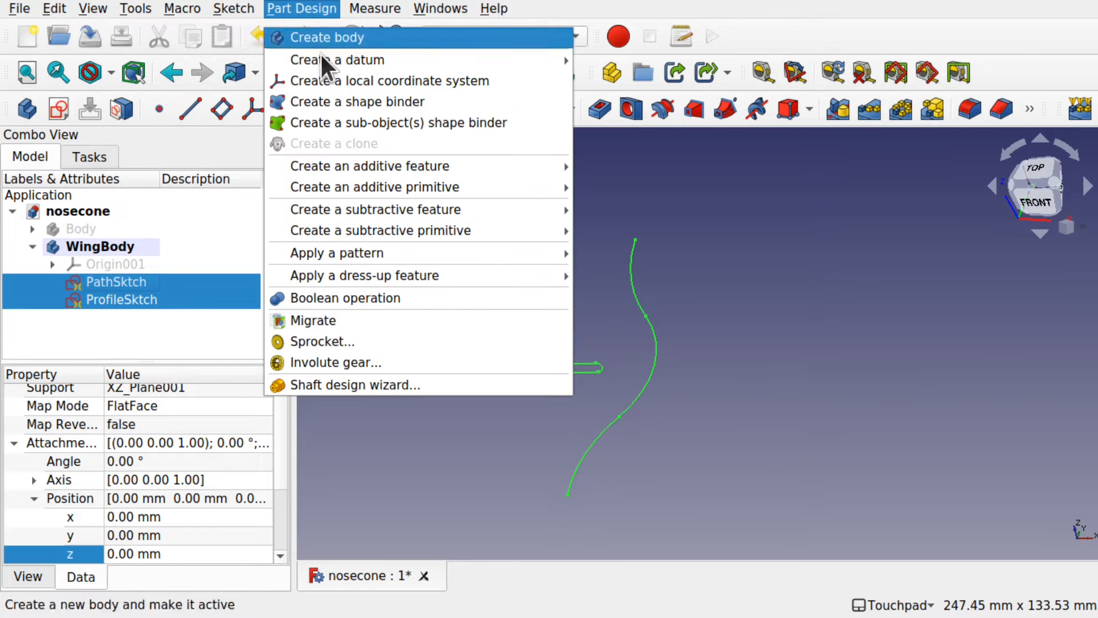
mouse_move(447, 172)
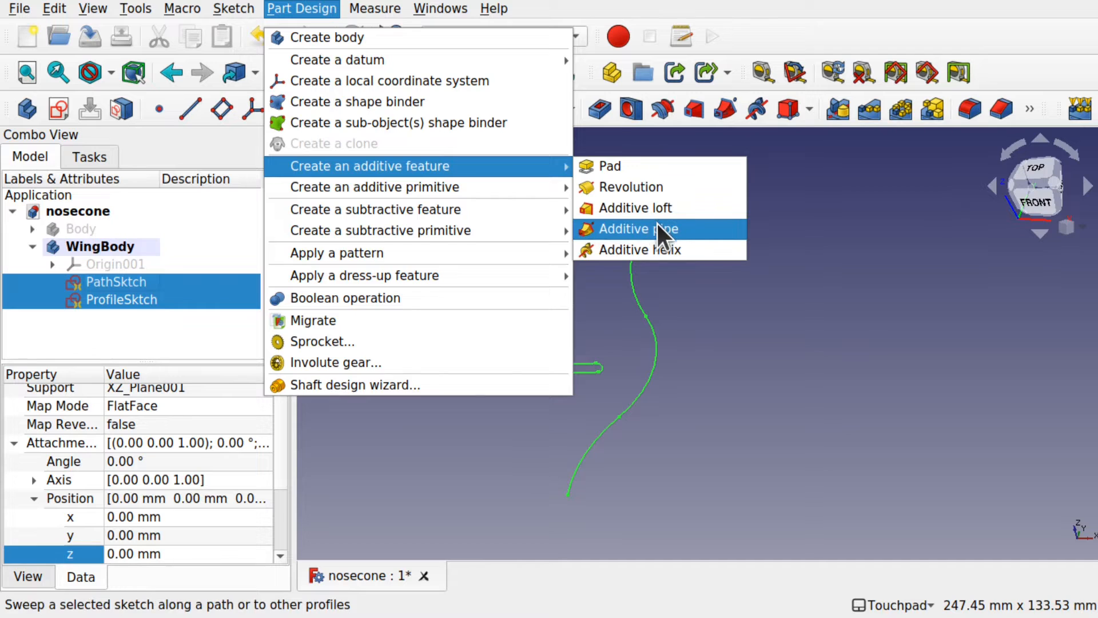
click(657, 227)
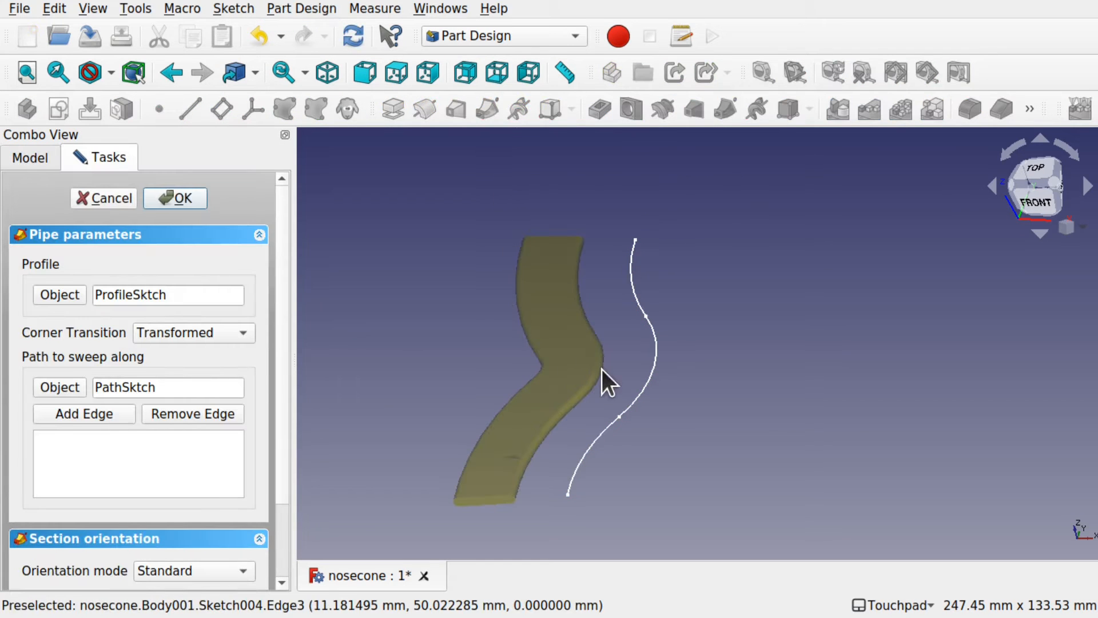
alt+drag(586, 377, 618, 346)
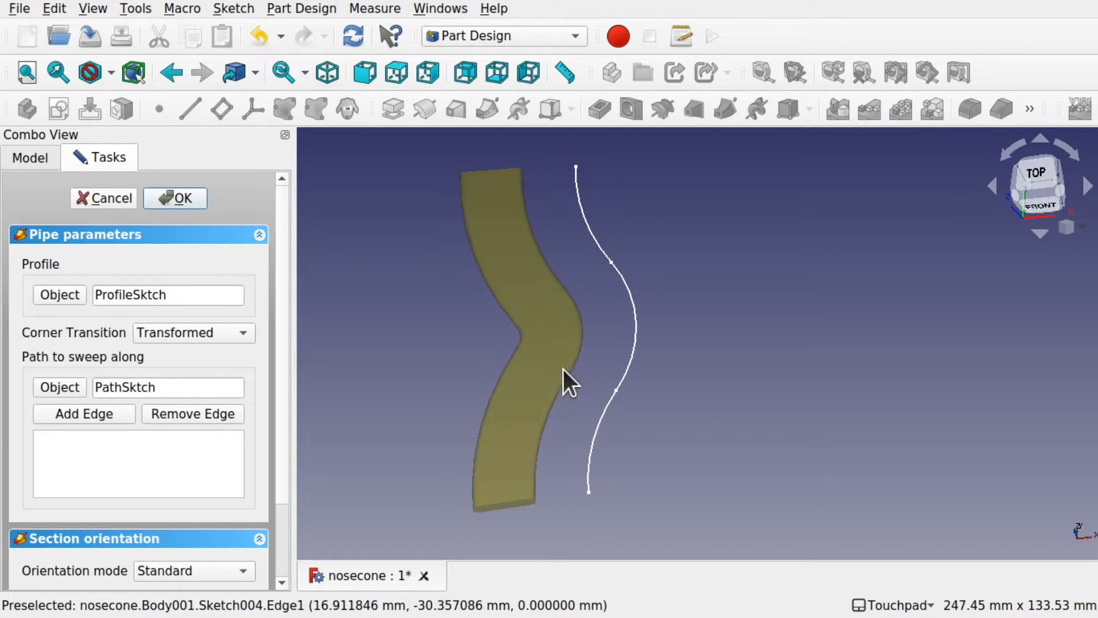
alt+drag(565, 380, 544, 408)
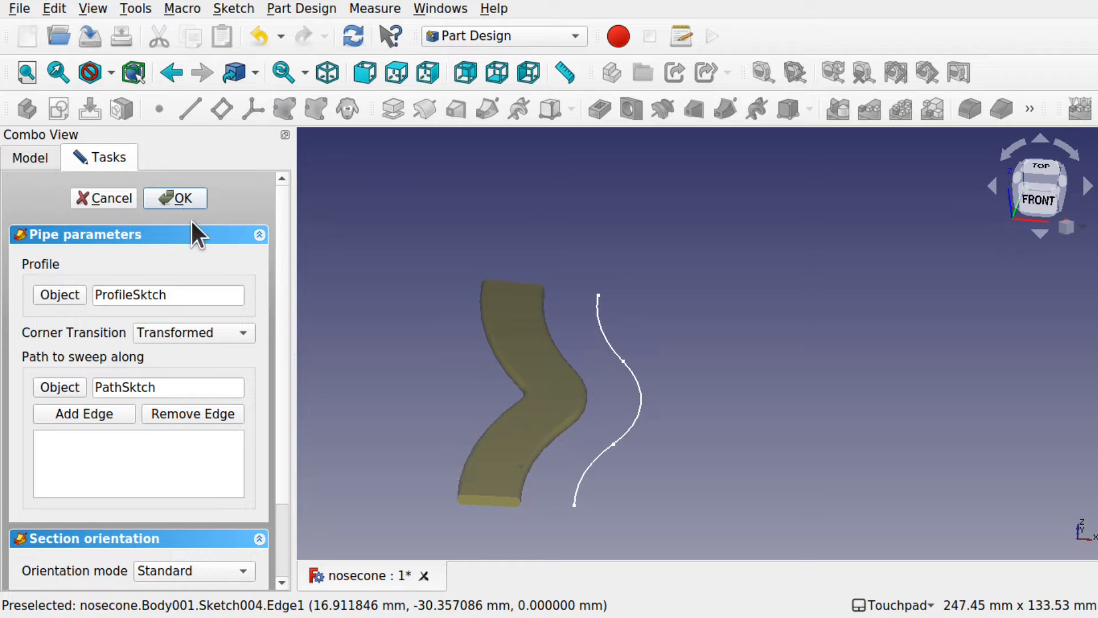
click(177, 198)
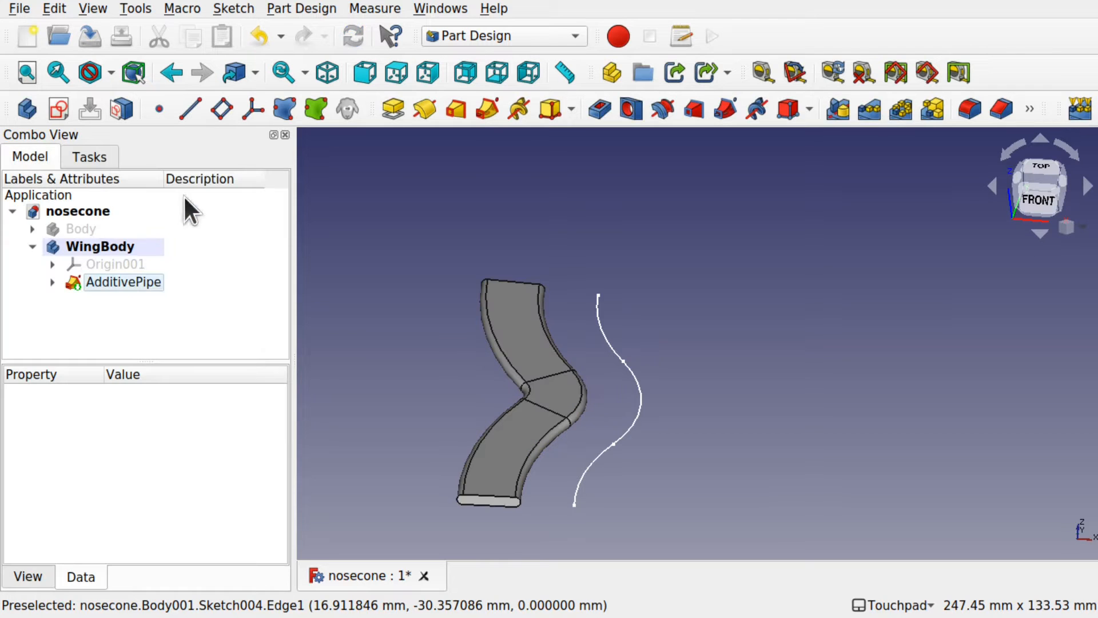
Reopen ProfileSktch and shift the slot along the horizontal axis until its outer arc center sits near the path curve.
click(53, 282)
click(138, 317)
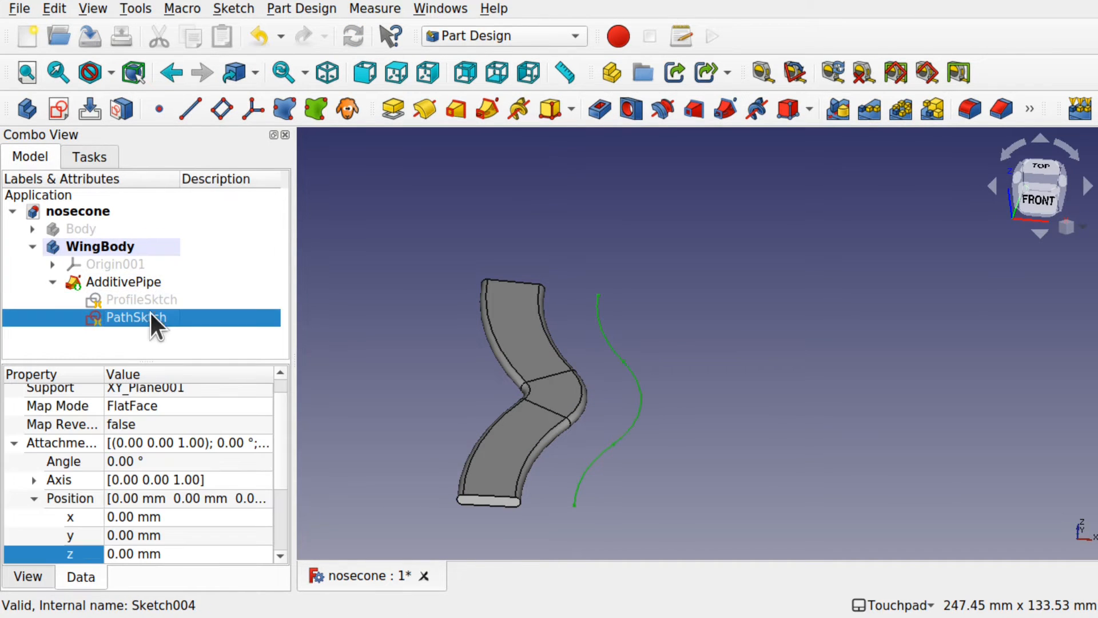
double_click(141, 300)
shift+drag(551, 417, 547, 441)
scroll(547, 441, up, 5)
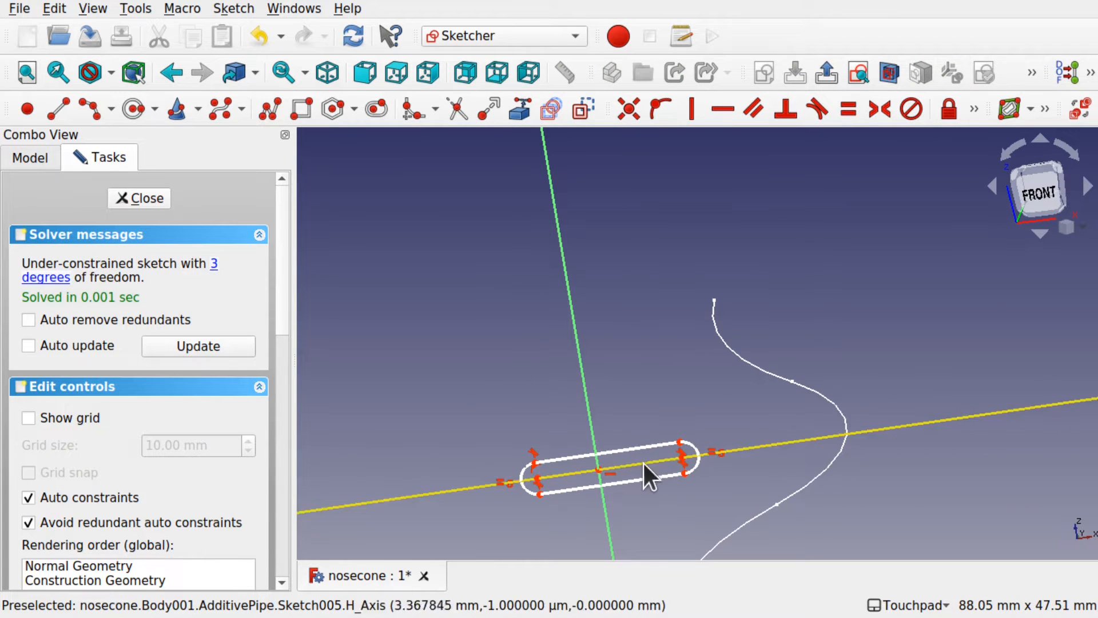
drag(682, 459, 937, 421)
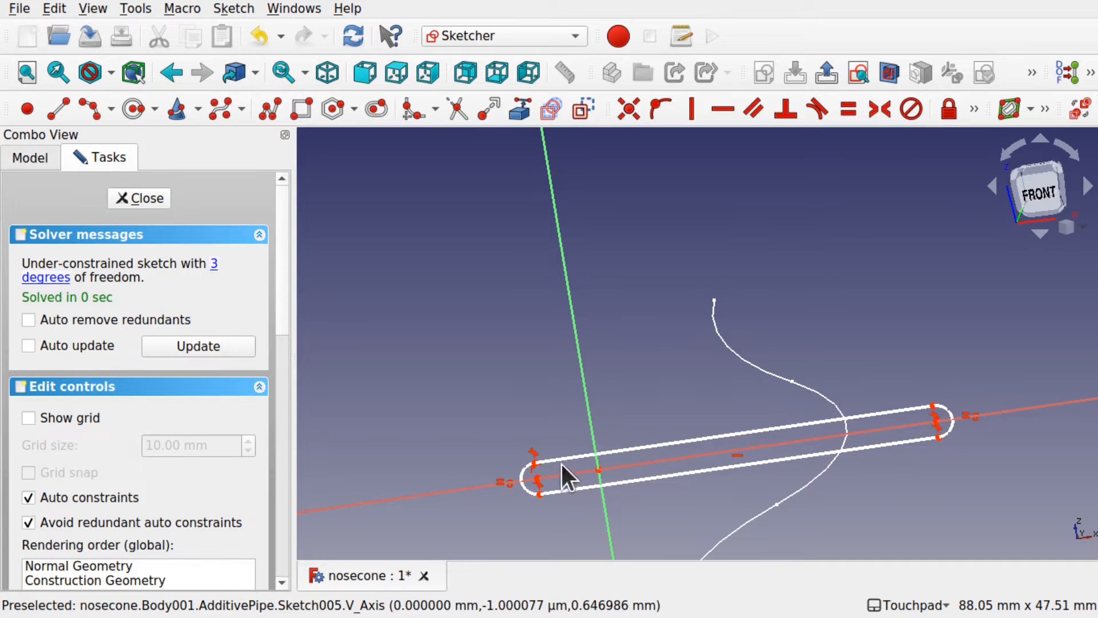
drag(537, 478, 738, 447)
drag(826, 421, 826, 421)
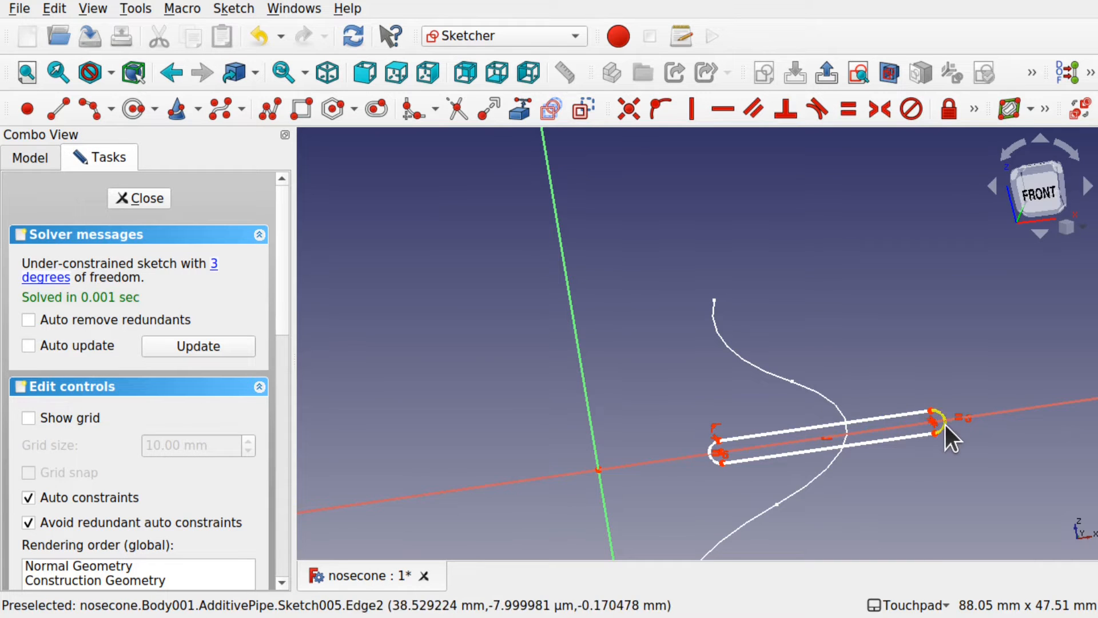
mouse_move(945, 425)
mouse_down()
mouse_move(889, 442)
mouse_move(914, 430)
mouse_move(844, 427)
mouse_up()
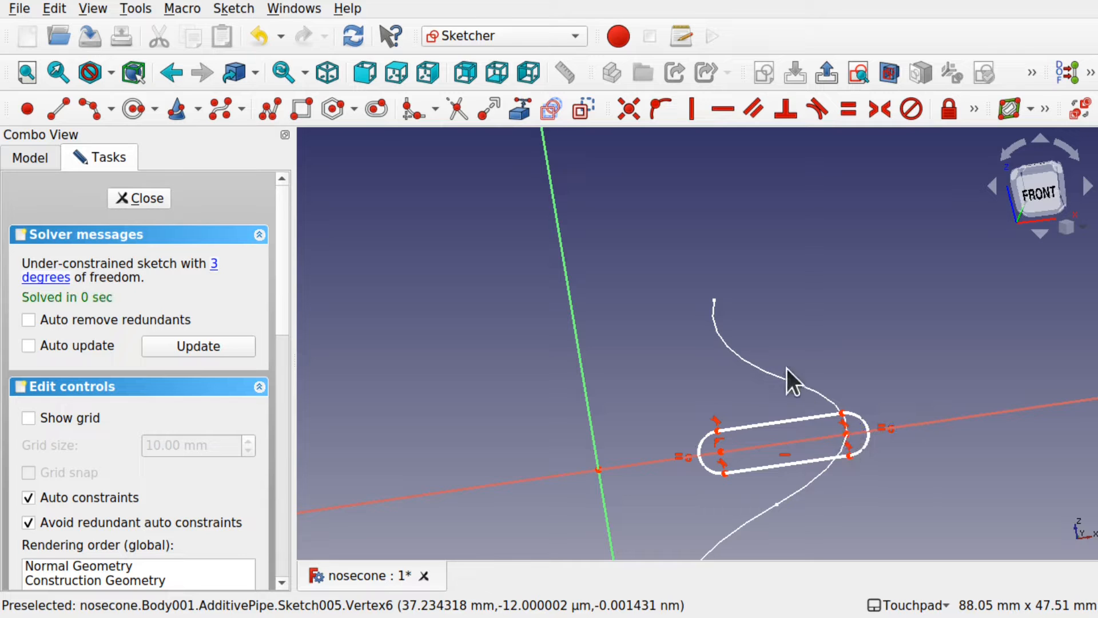
Link the path's middle arc as external geometry, make the slot's outer arc center coincident with its end, and clear the redundant constraint.
scroll(843, 435, up, 5)
scroll(843, 436, down, 1)
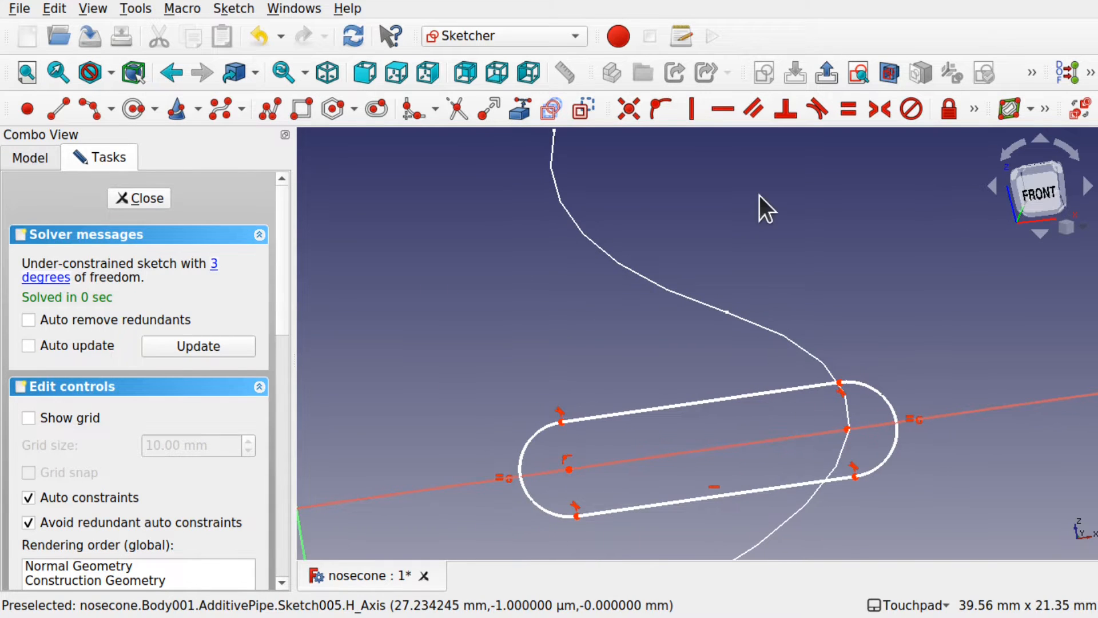
click(522, 109)
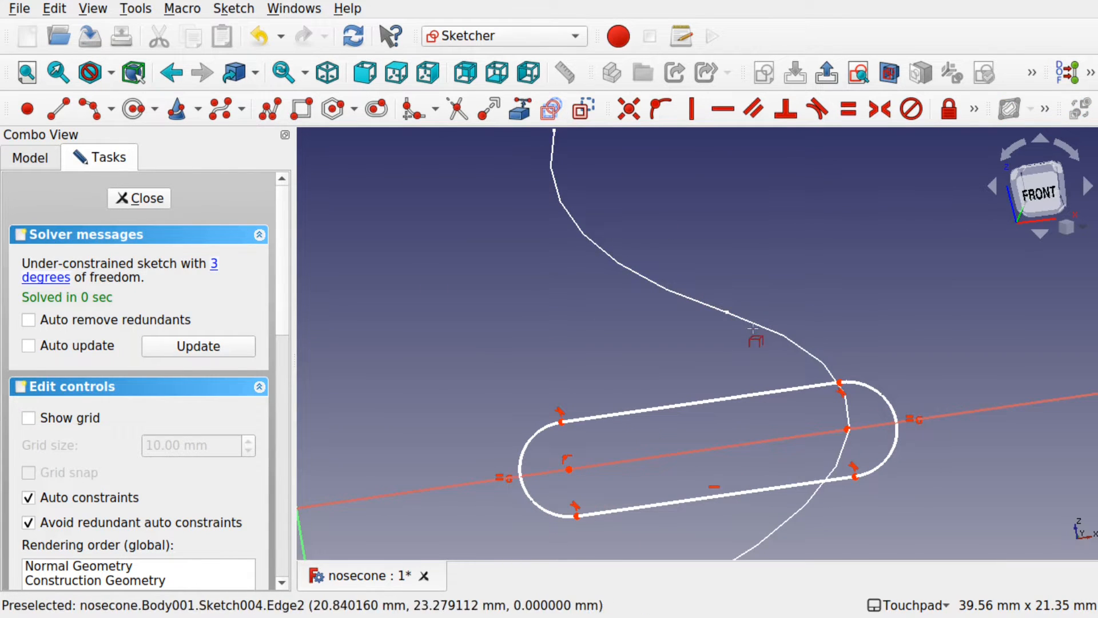
click(772, 331)
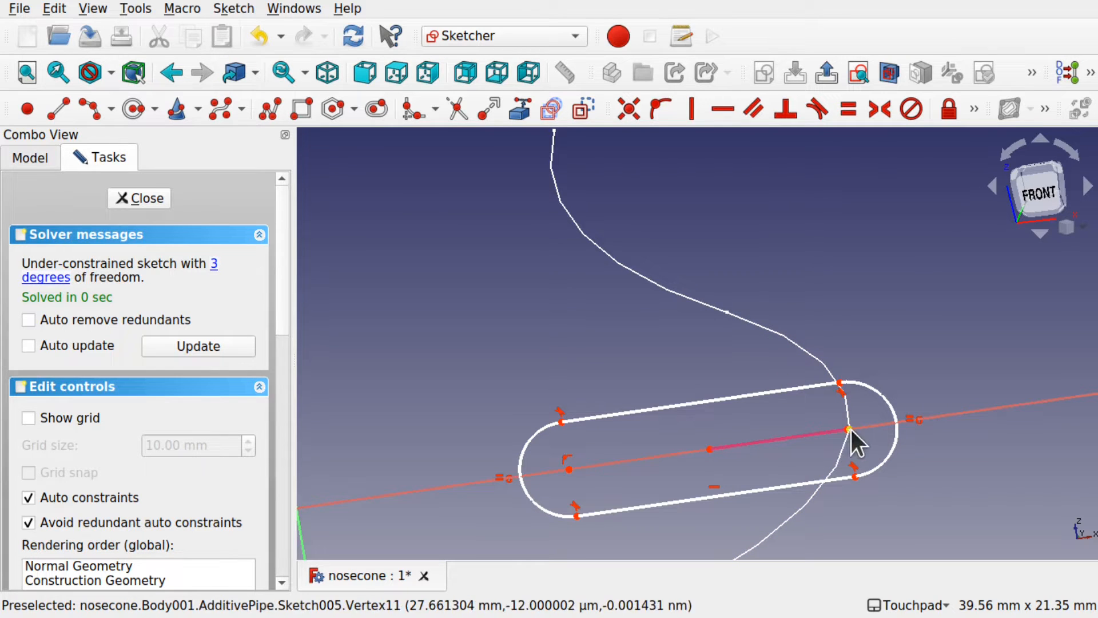
mouse_move(850, 428)
mouse_down()
mouse_move(871, 425)
mouse_move(853, 427)
mouse_up()
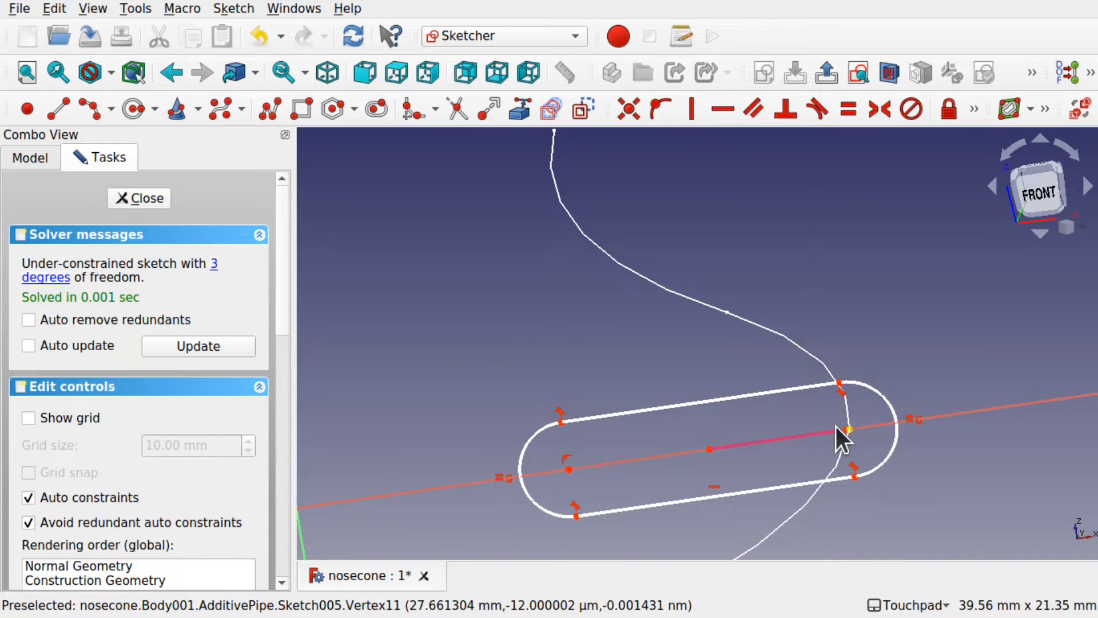
scroll(836, 427, up, 5)
click(869, 434)
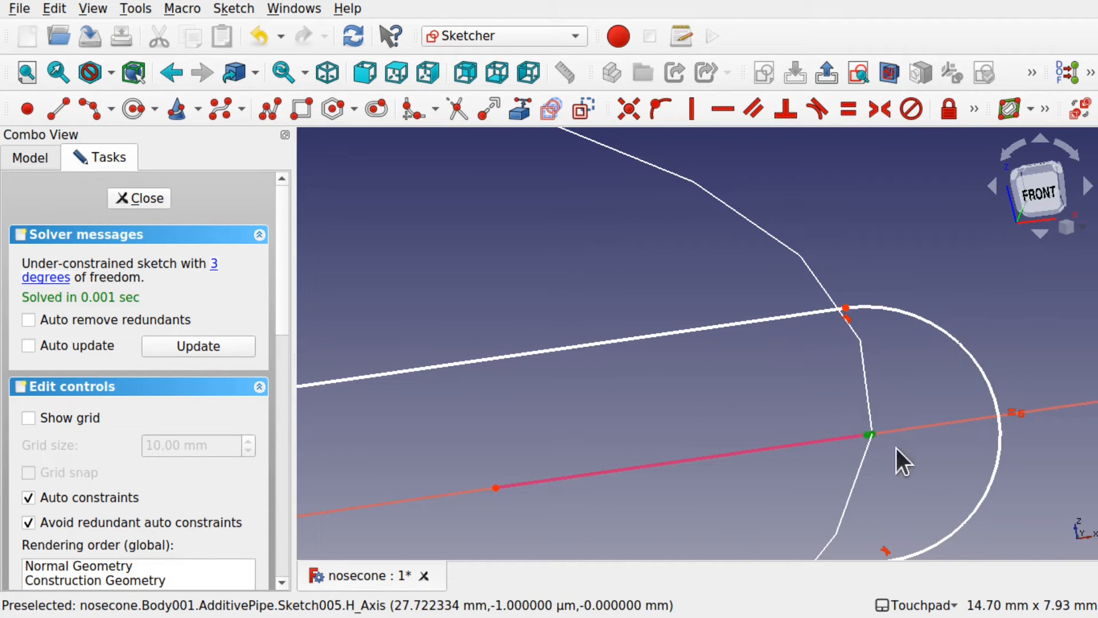
click(629, 109)
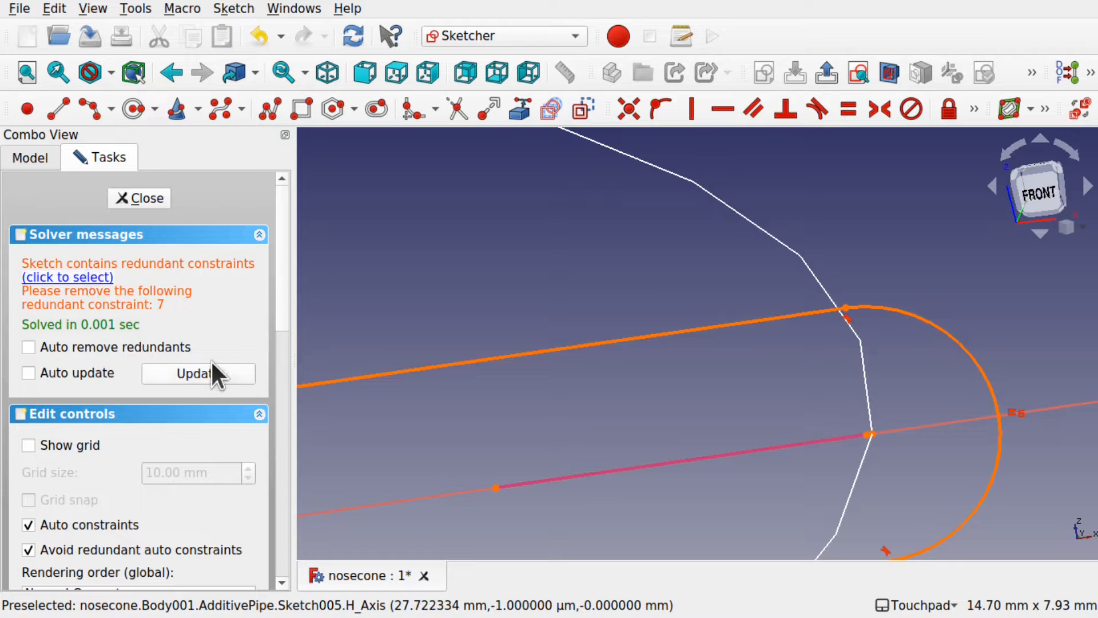
key(ctrl+z)
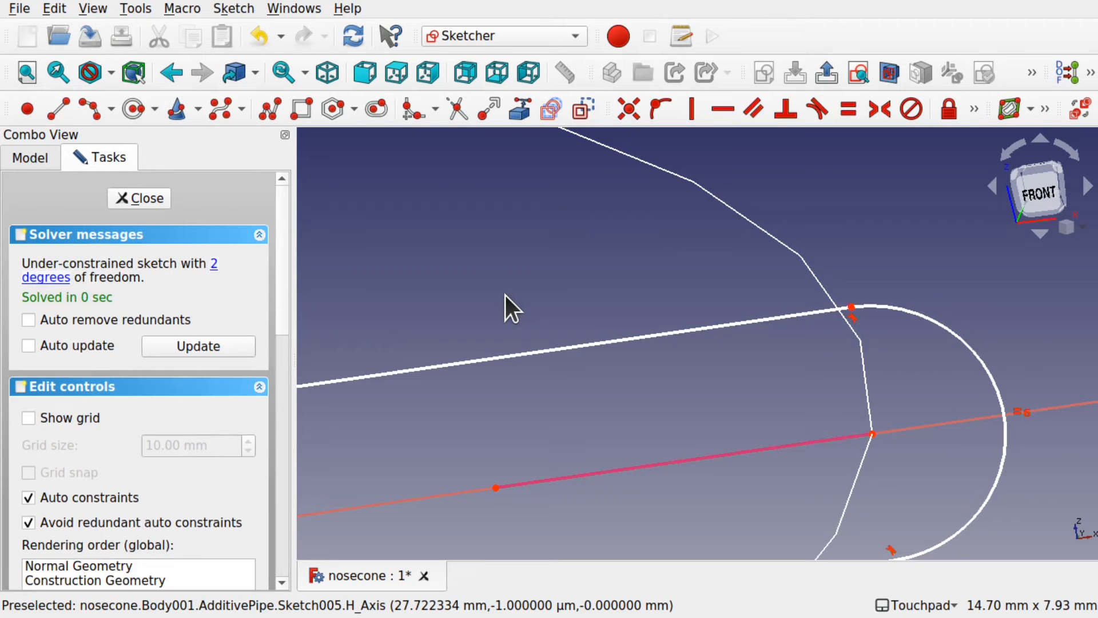
Make the slot profile slimmer and close the sketch.
scroll(715, 396, down, 5)
scroll(715, 394, down, 1)
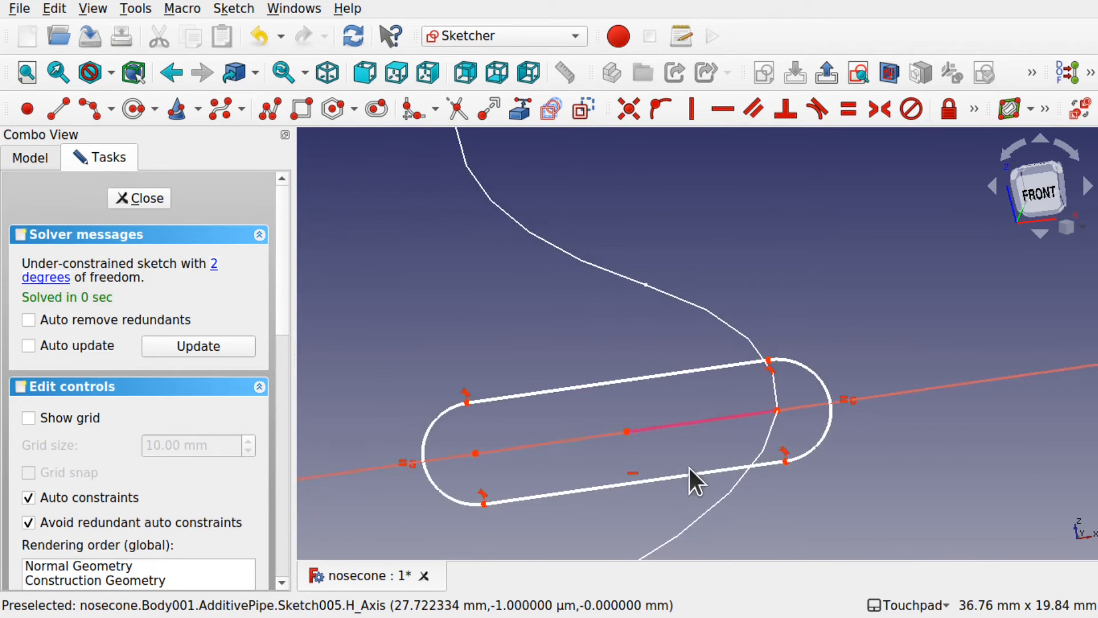
drag(702, 471, 699, 438)
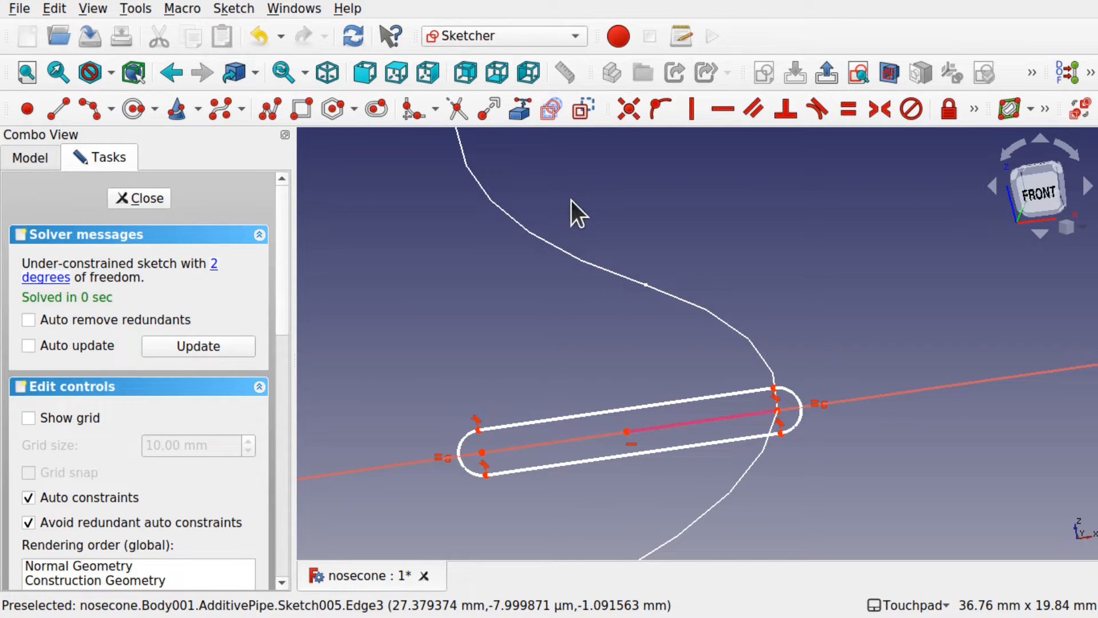
click(139, 198)
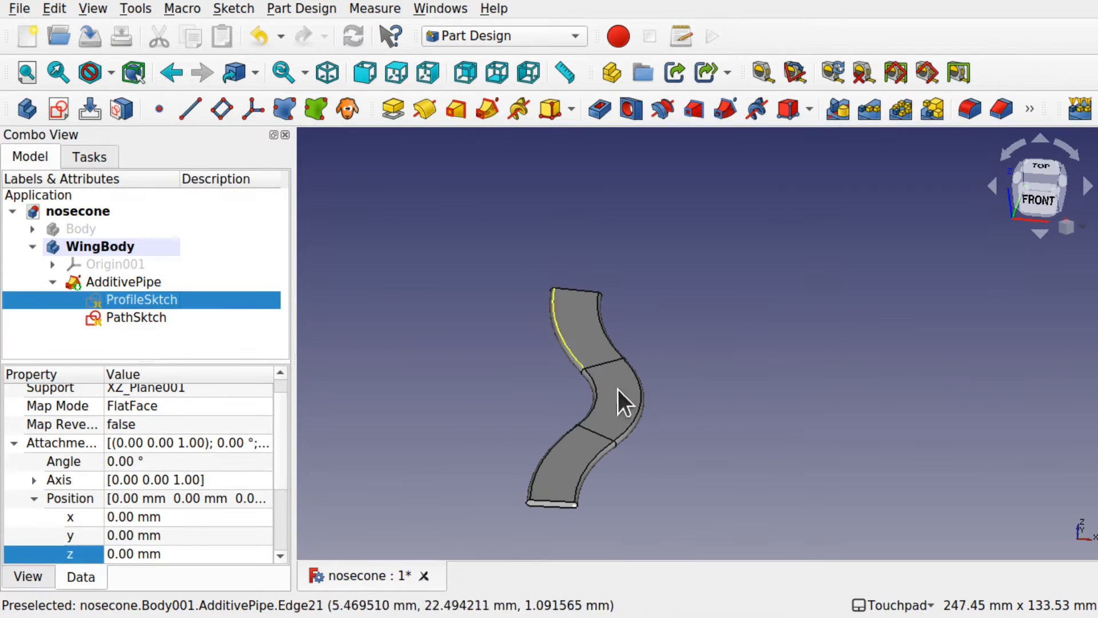
Show the nose cone Body together with the wing sweep.
alt+drag(631, 444, 753, 381)
scroll(640, 425, up, 2)
scroll(640, 424, up, 1)
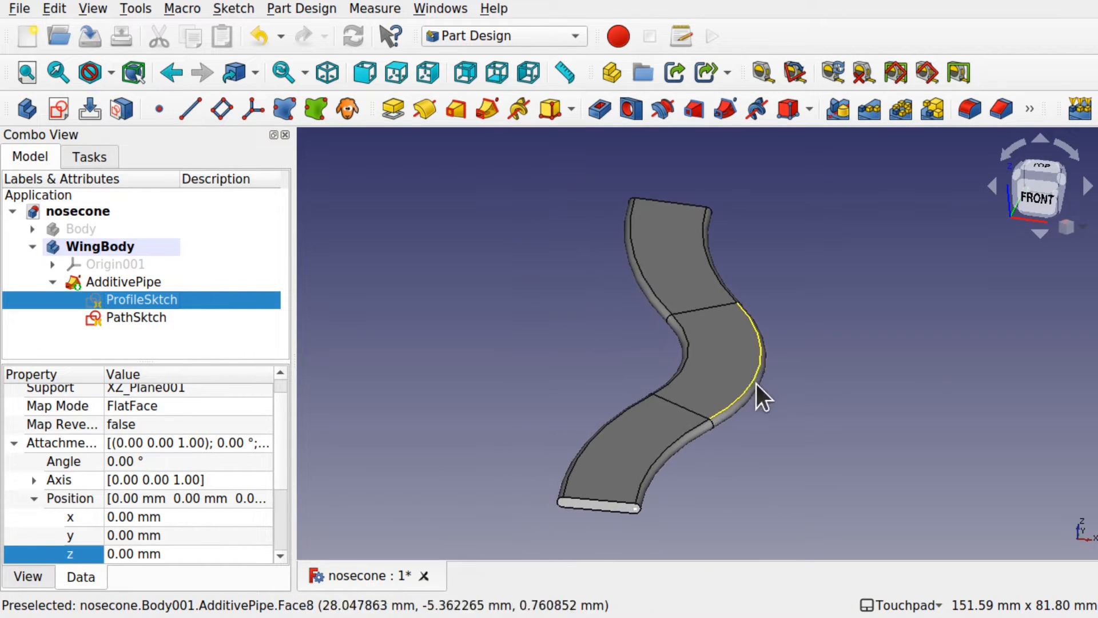
click(79, 230)
key(space)
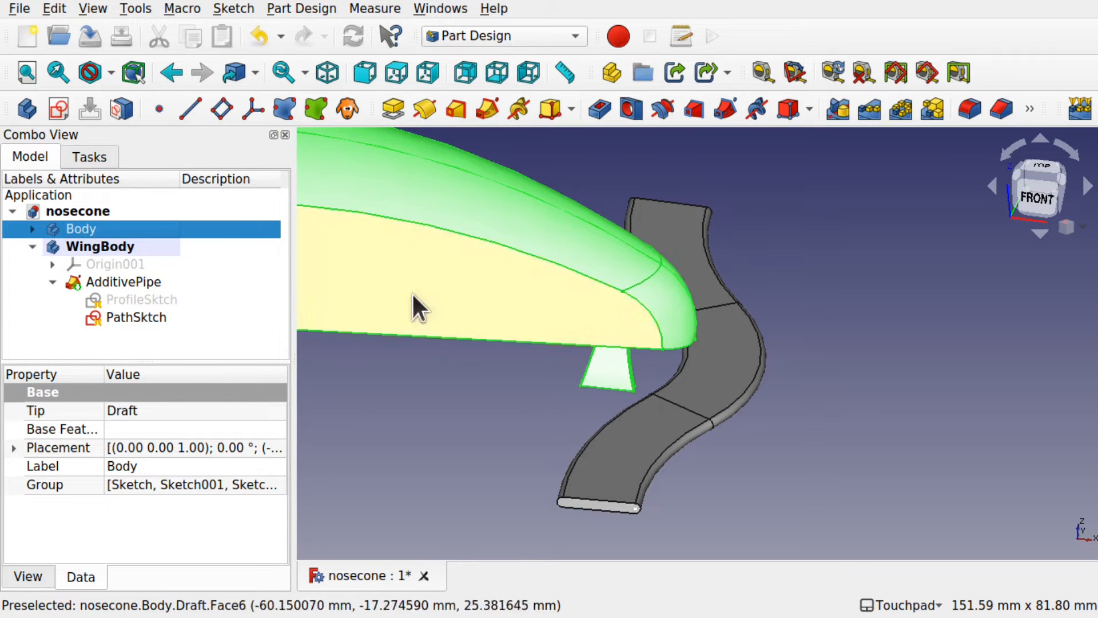
Transform the nose cone Body about 20 mm along positive X so its nose sits over the wing.
alt+drag(597, 352, 598, 274)
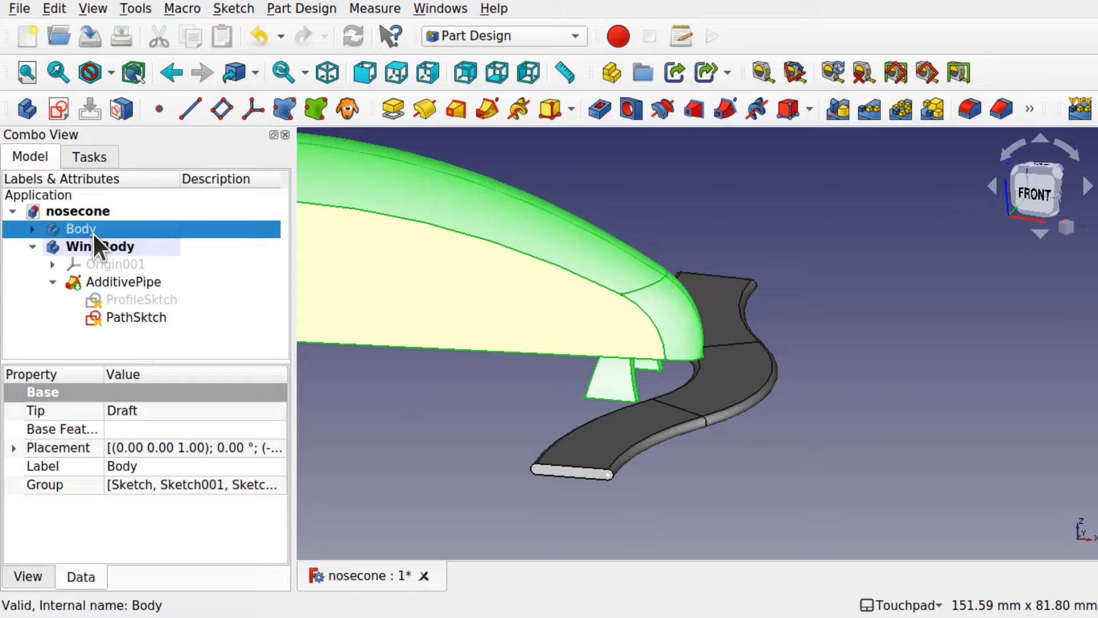
right_click(94, 234)
click(149, 263)
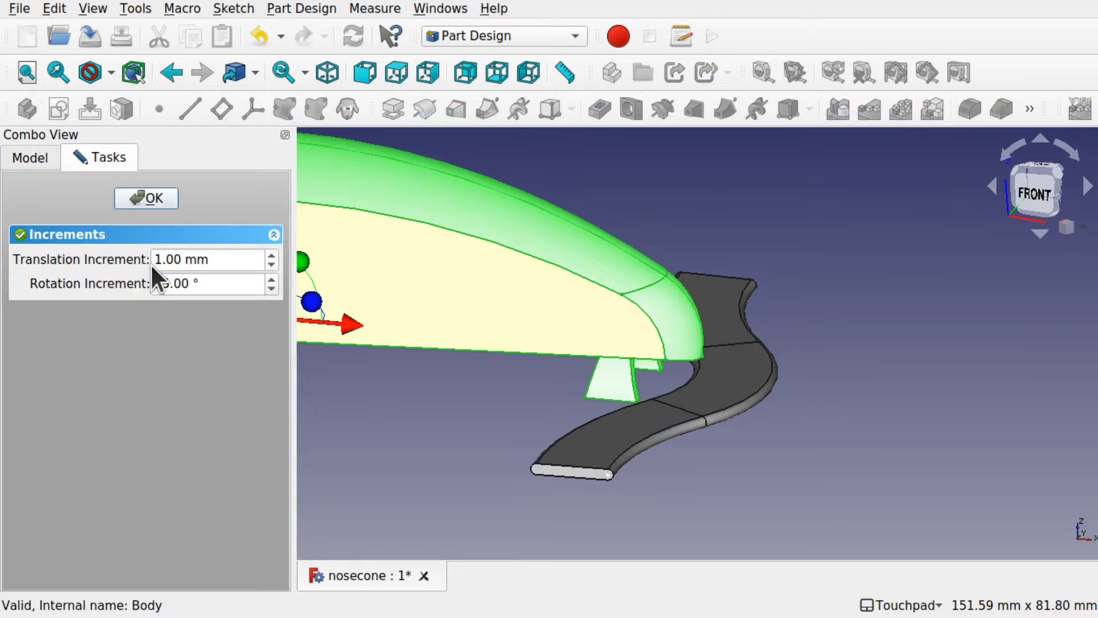
drag(345, 321, 455, 334)
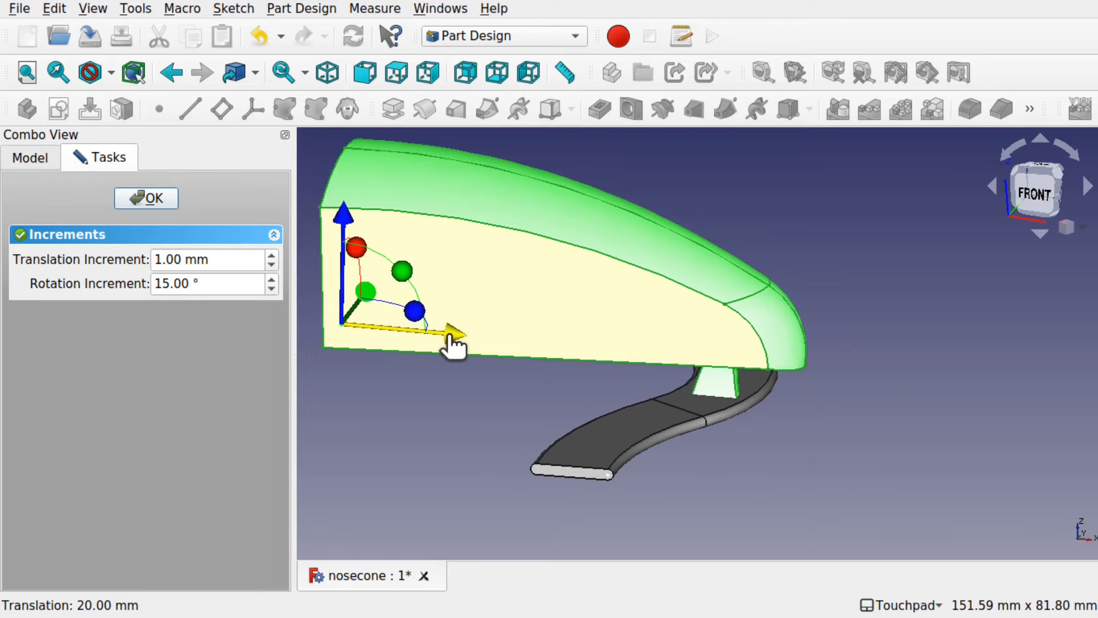
alt+drag(776, 372, 653, 362)
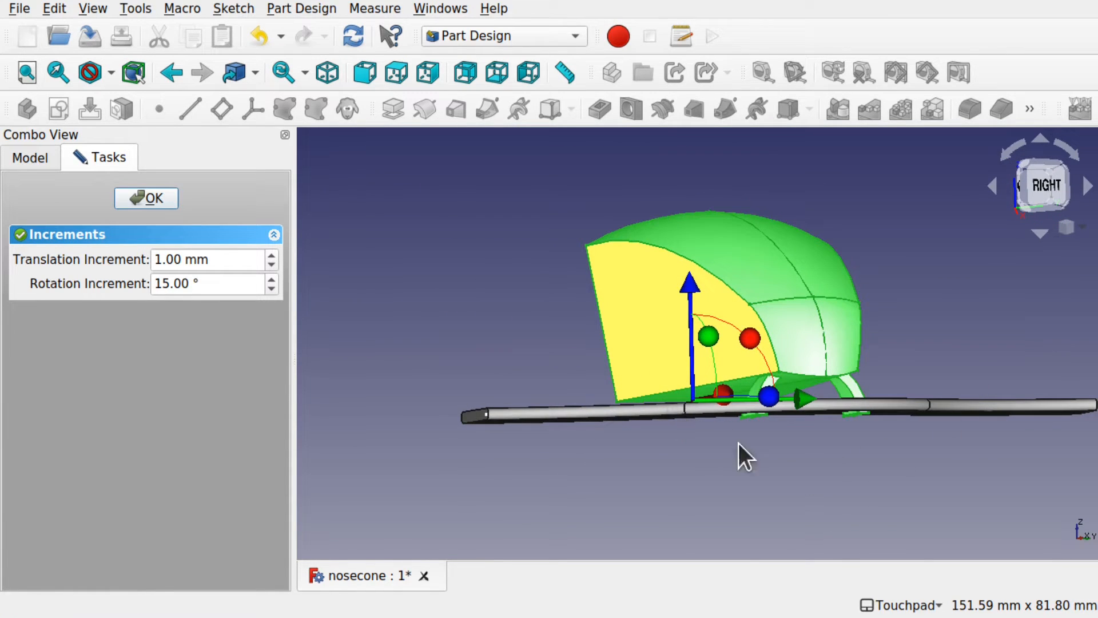
alt+drag(627, 348, 713, 452)
scroll(671, 433, down, 5)
scroll(671, 433, up, 1)
click(135, 198)
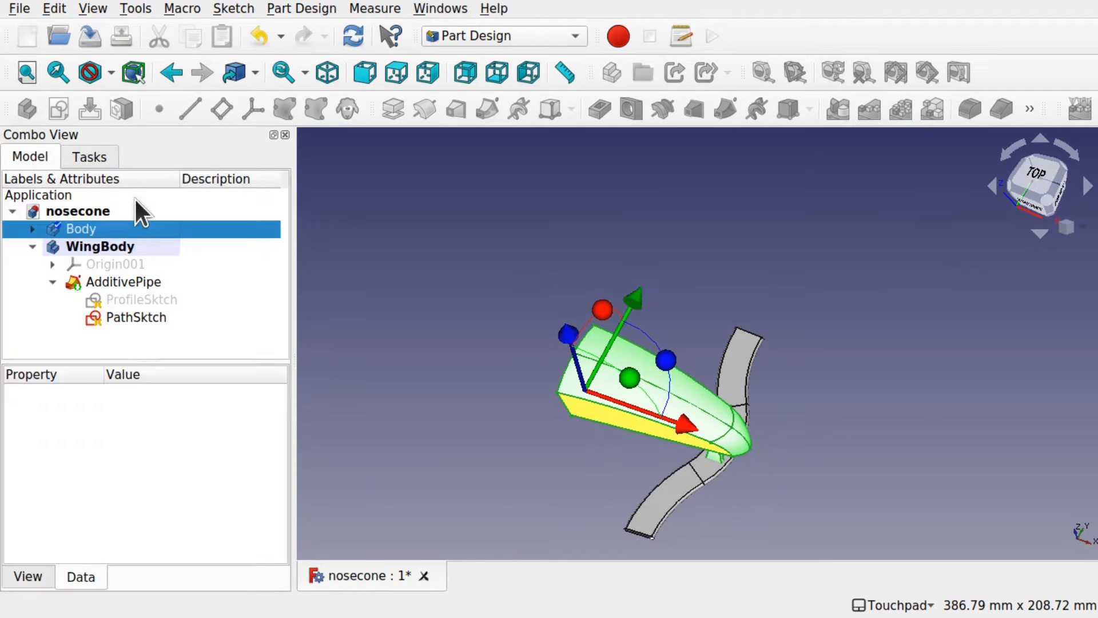
Hide the nose cone Body and inspect the wing sweep from the right side.
key(space)
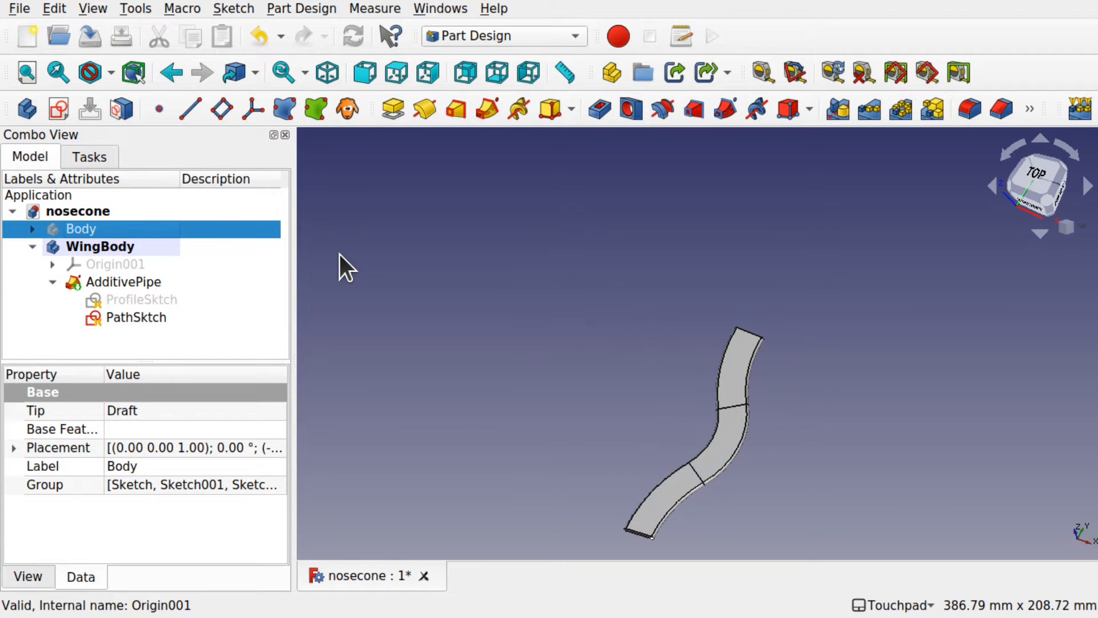
alt+drag(767, 449, 644, 402)
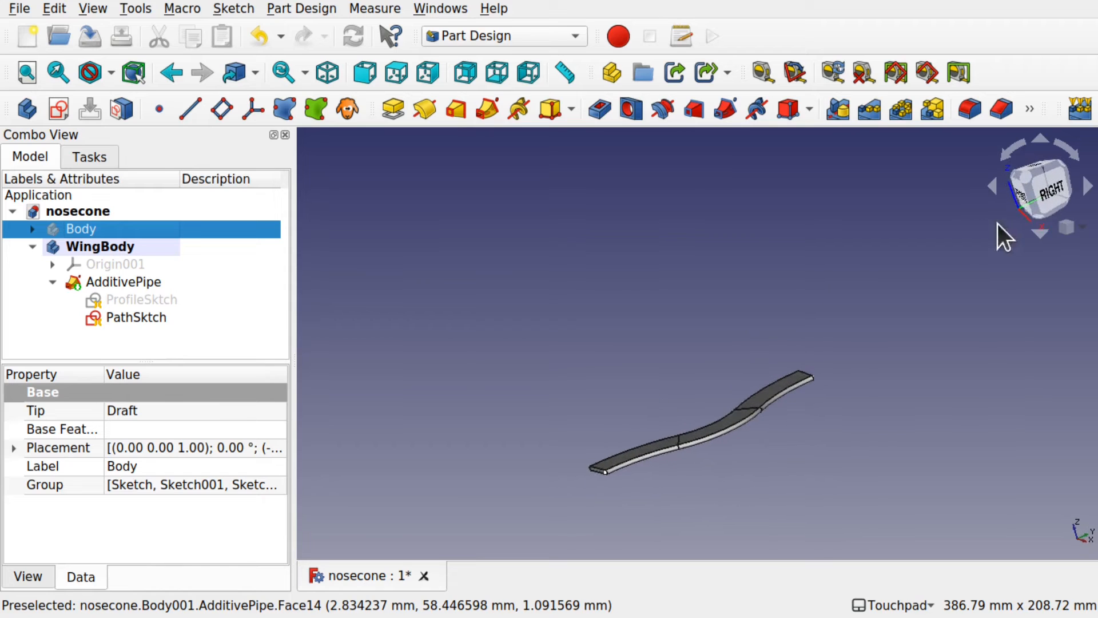
click(1044, 197)
scroll(701, 433, up, 6)
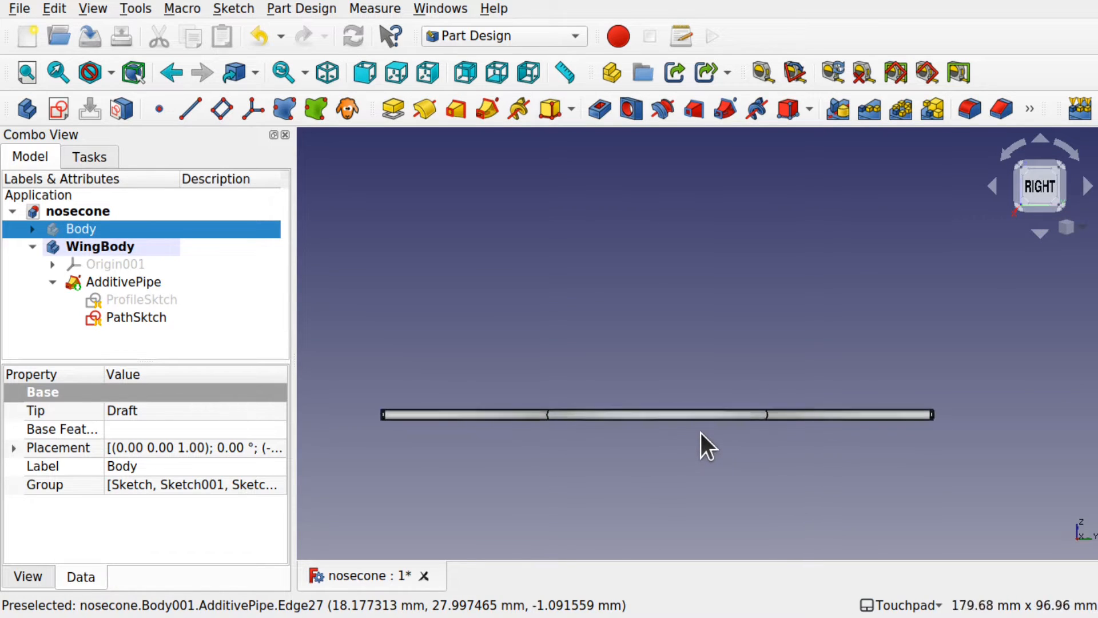
scroll(702, 434, down, 2)
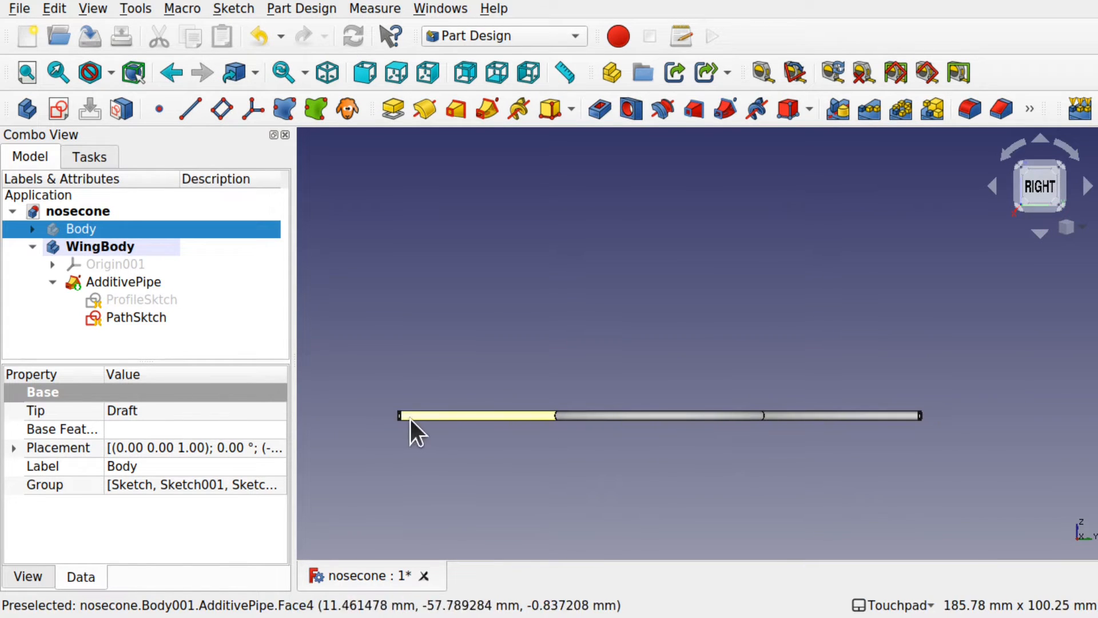
shift+drag(856, 422, 483, 444)
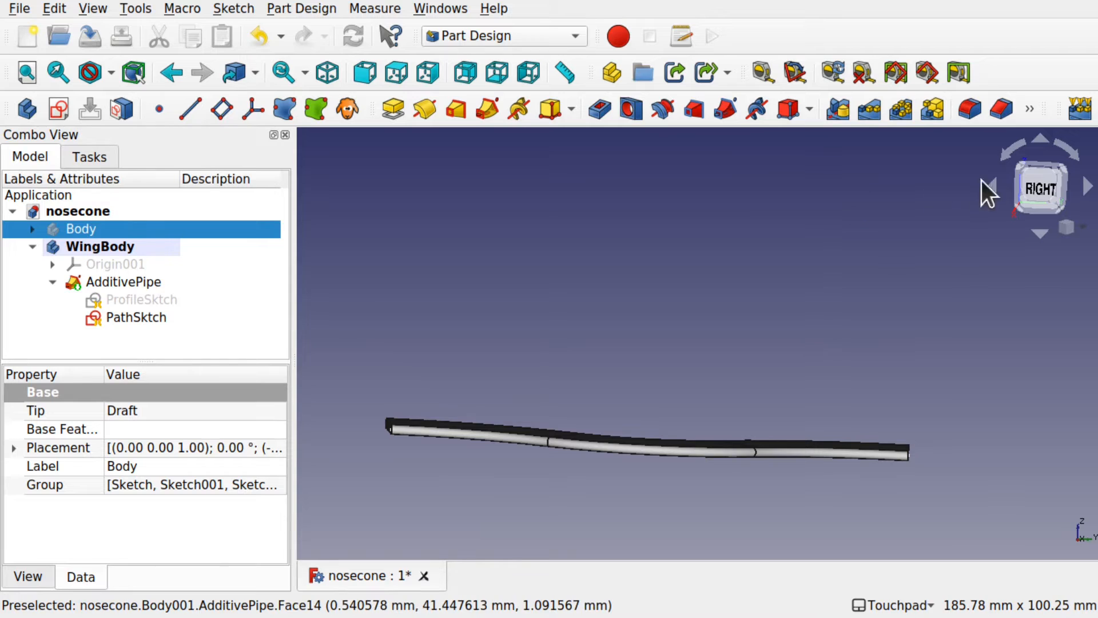
Create a new sketch on the YZ base plane of WingBody.
click(1039, 190)
click(482, 364)
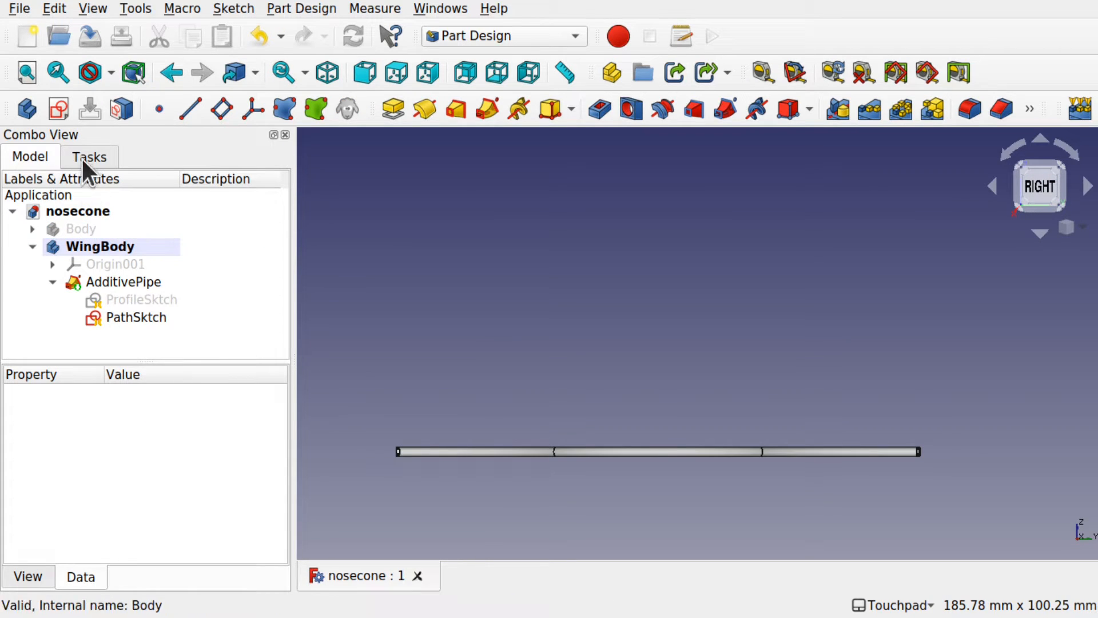
click(58, 112)
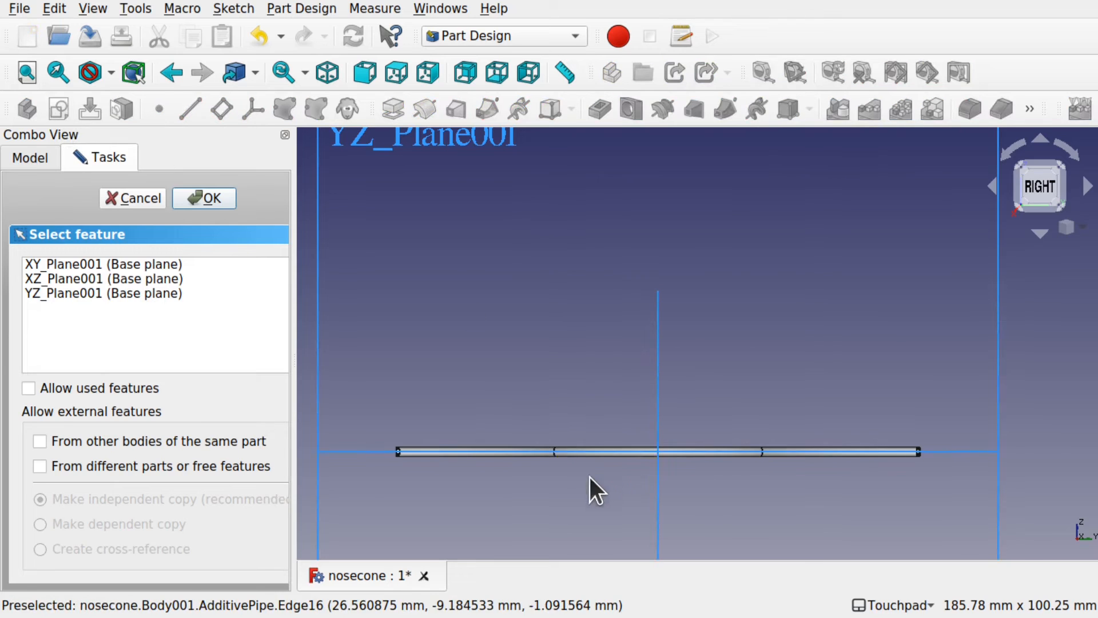
scroll(553, 365, down, 2)
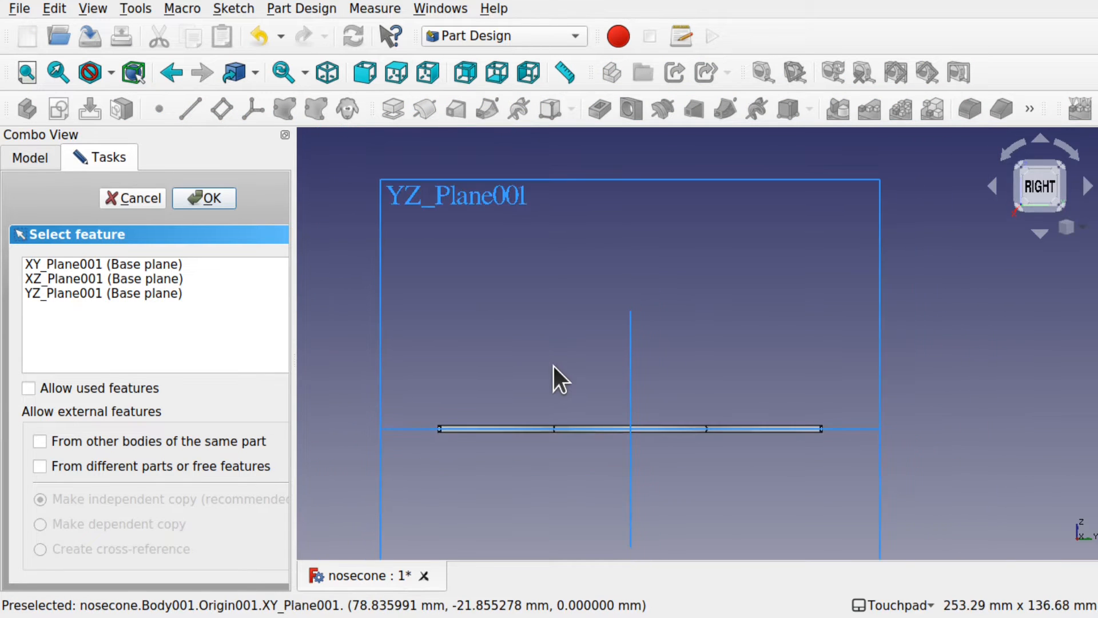
click(396, 197)
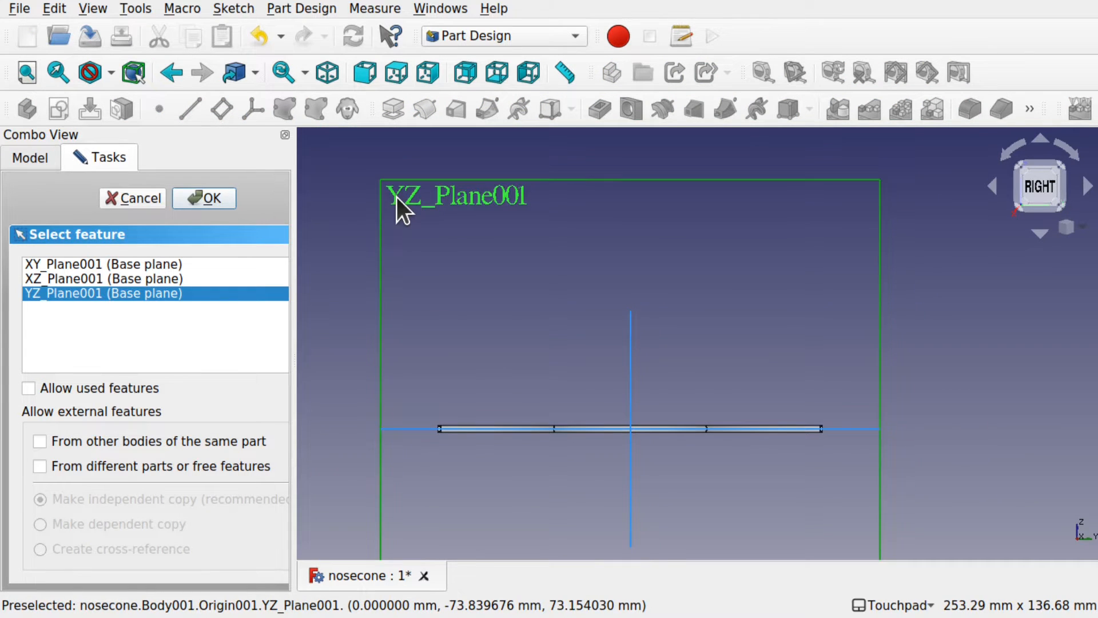
click(189, 195)
scroll(594, 444, up, 2)
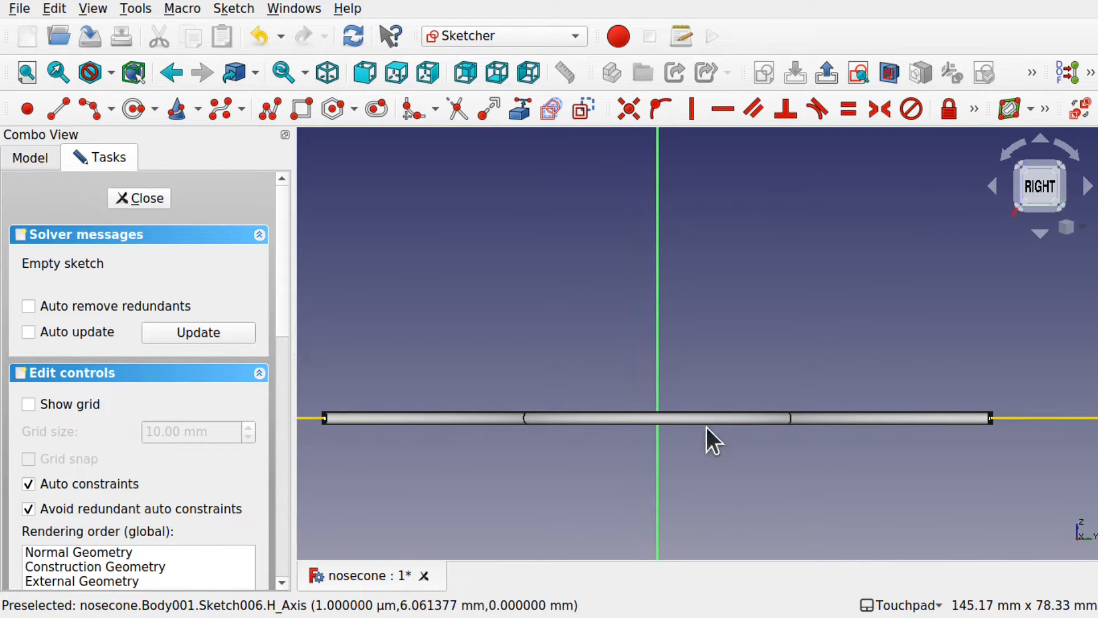
Draw a shallow downward-bulging arc of about 51.7 mm radius across the vertical axis, below the wing sweep.
alt+drag(715, 442, 705, 390)
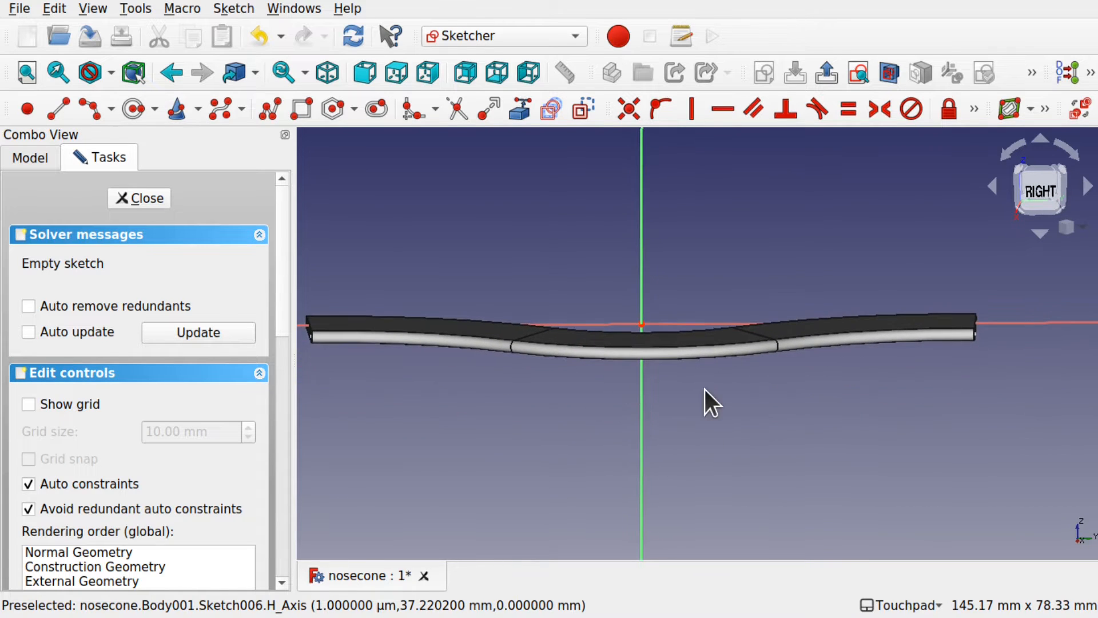
click(87, 110)
click(632, 419)
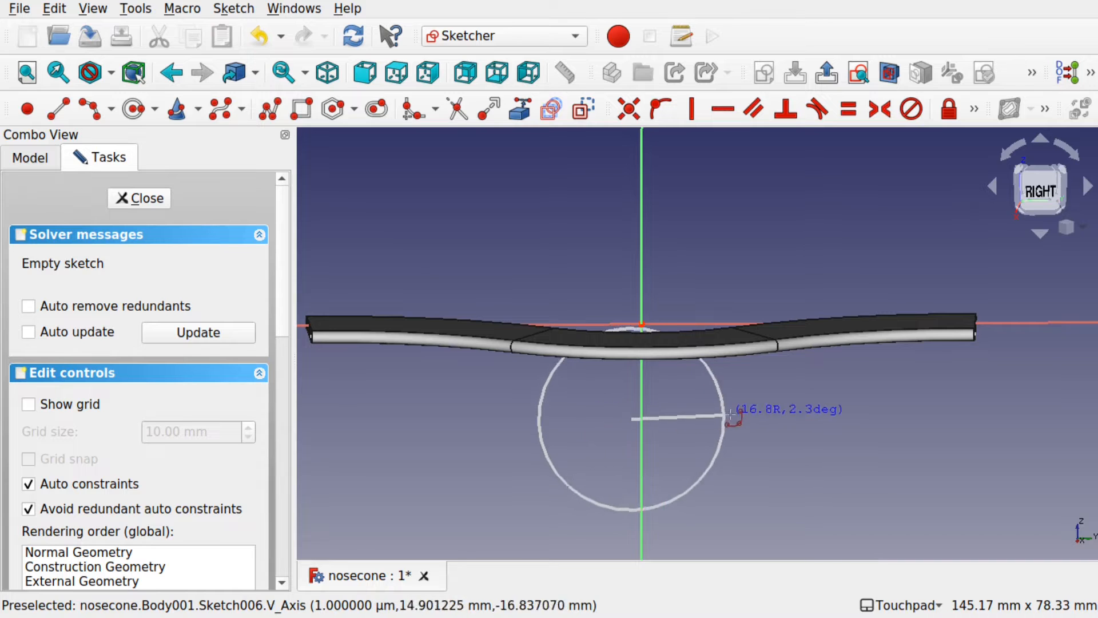
click(759, 420)
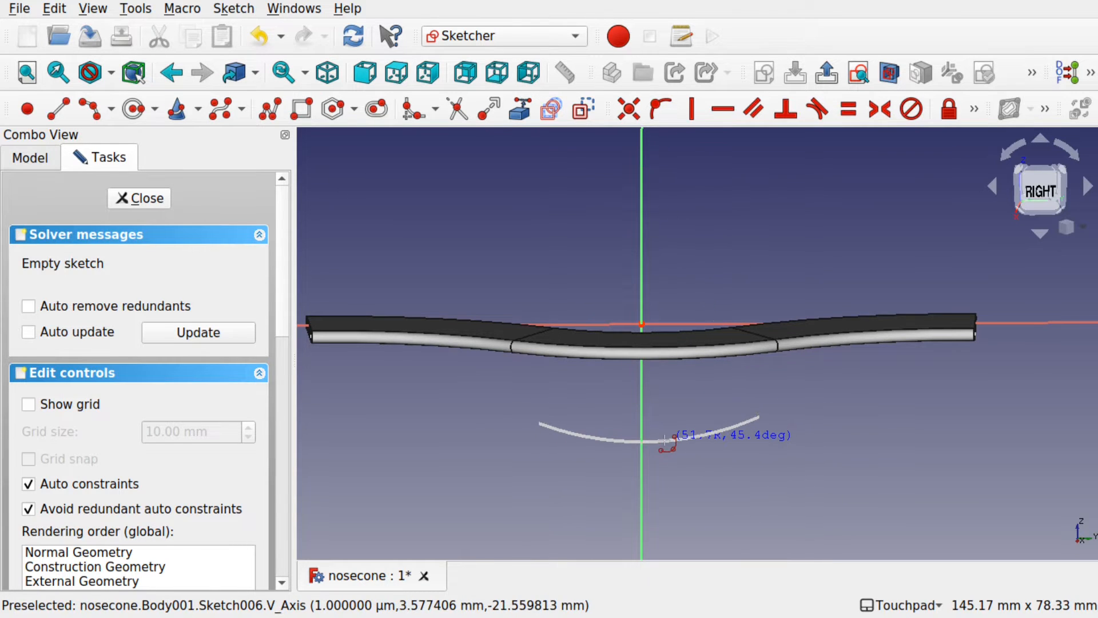
click(665, 441)
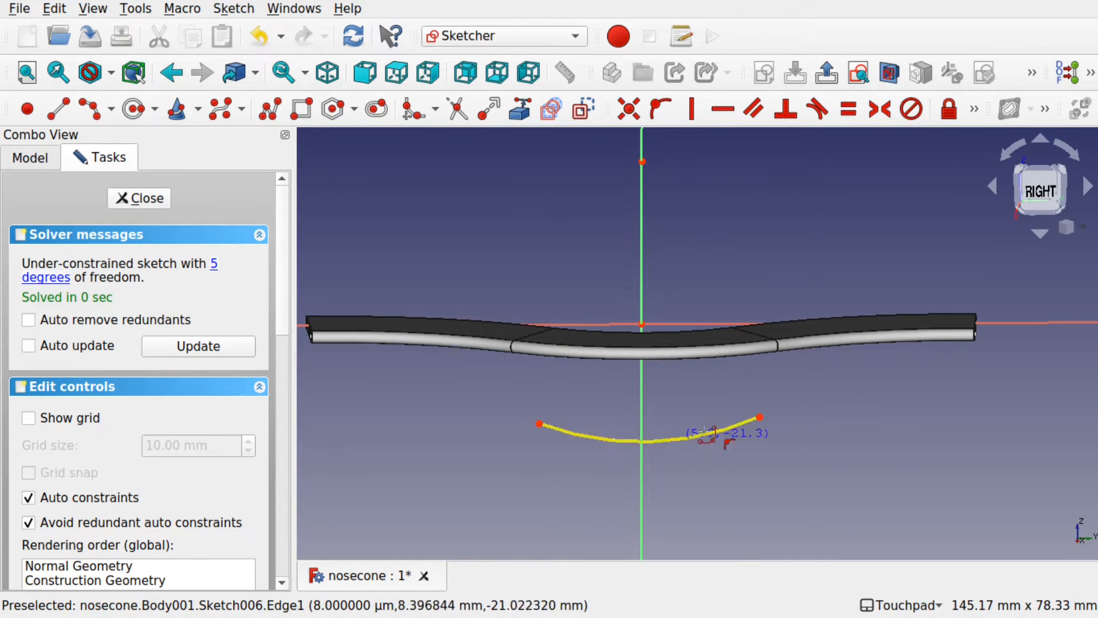
Draw an upward-bulging arc on each side of the middle arc, the right one about 38.8 mm in radius.
click(779, 394)
click(979, 390)
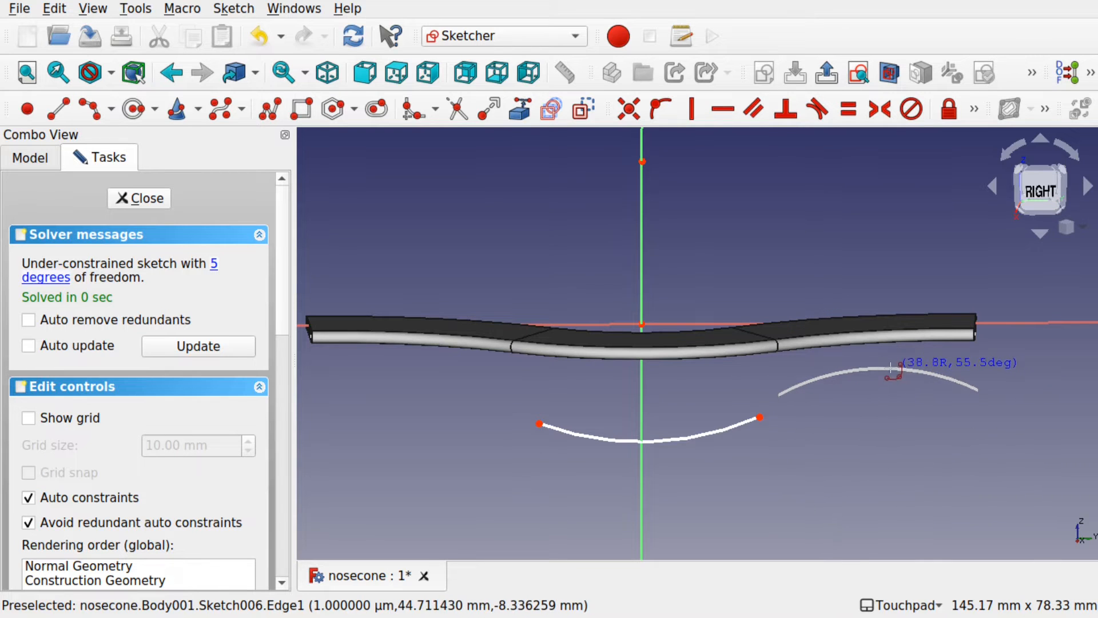
click(892, 369)
click(441, 392)
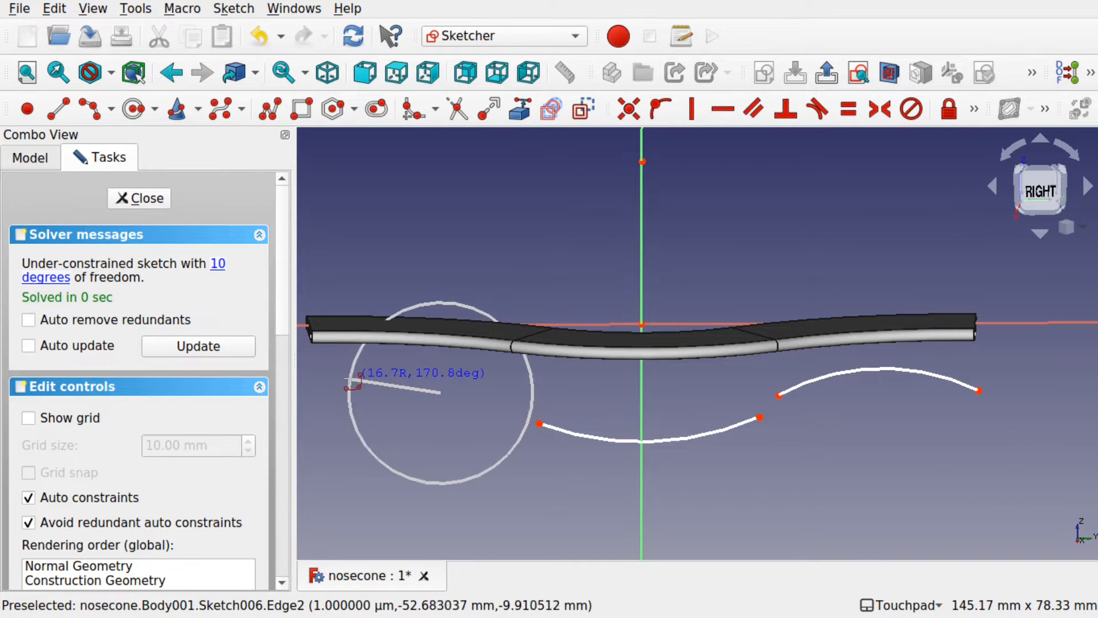
click(349, 379)
click(408, 364)
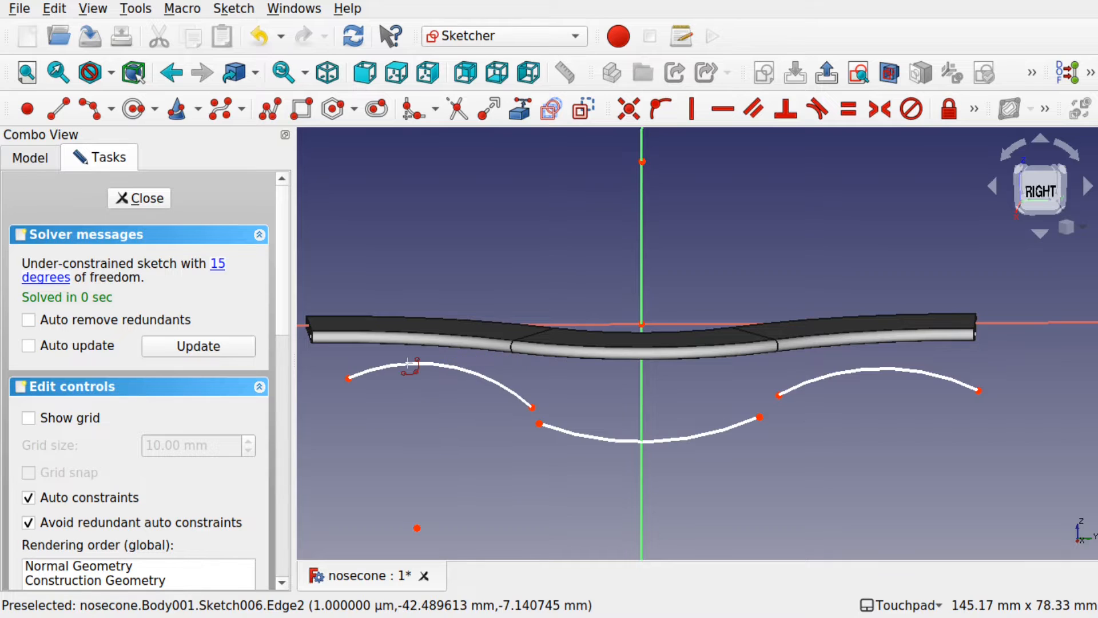
shift+middle_drag(407, 362, 448, 377)
key(Escape)
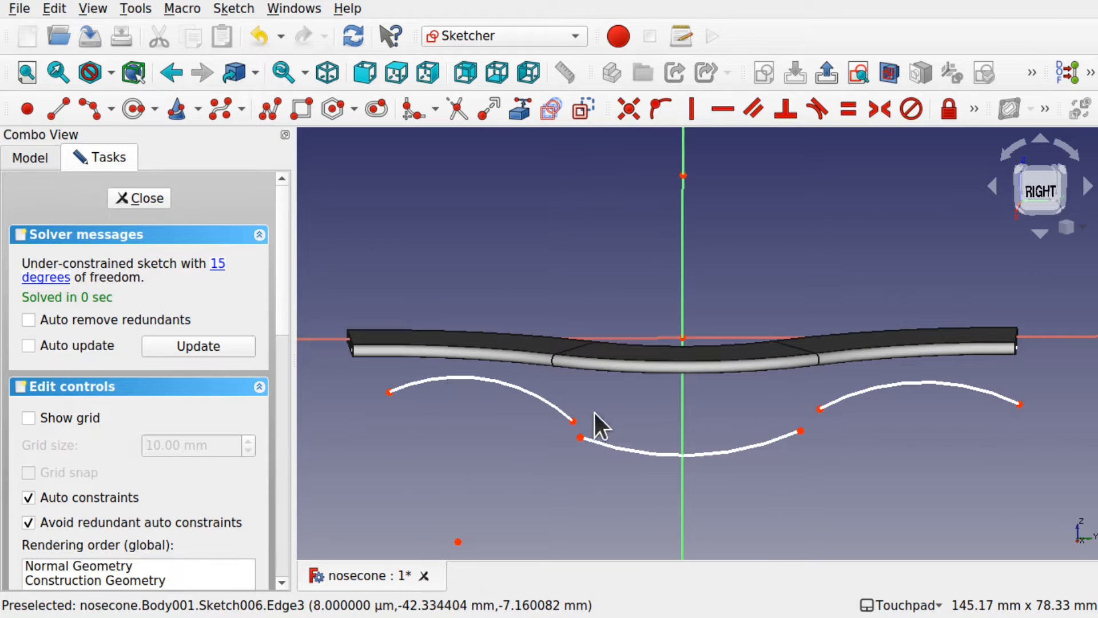
Constrain the middle arc's two endpoints to be symmetric about the vertical axis.
click(581, 438)
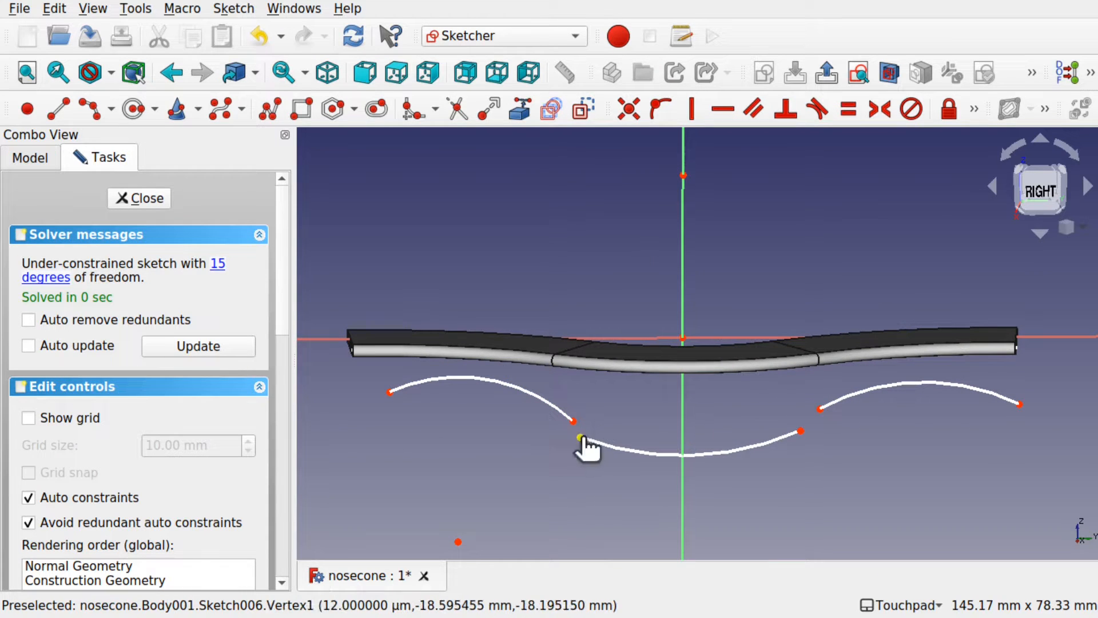
click(800, 431)
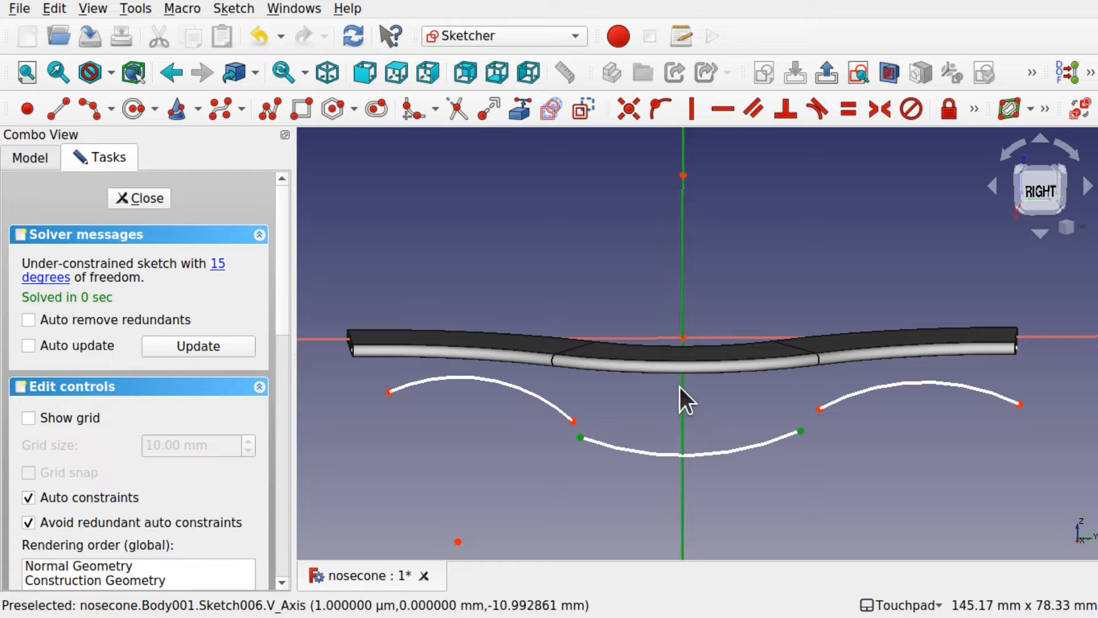
click(874, 118)
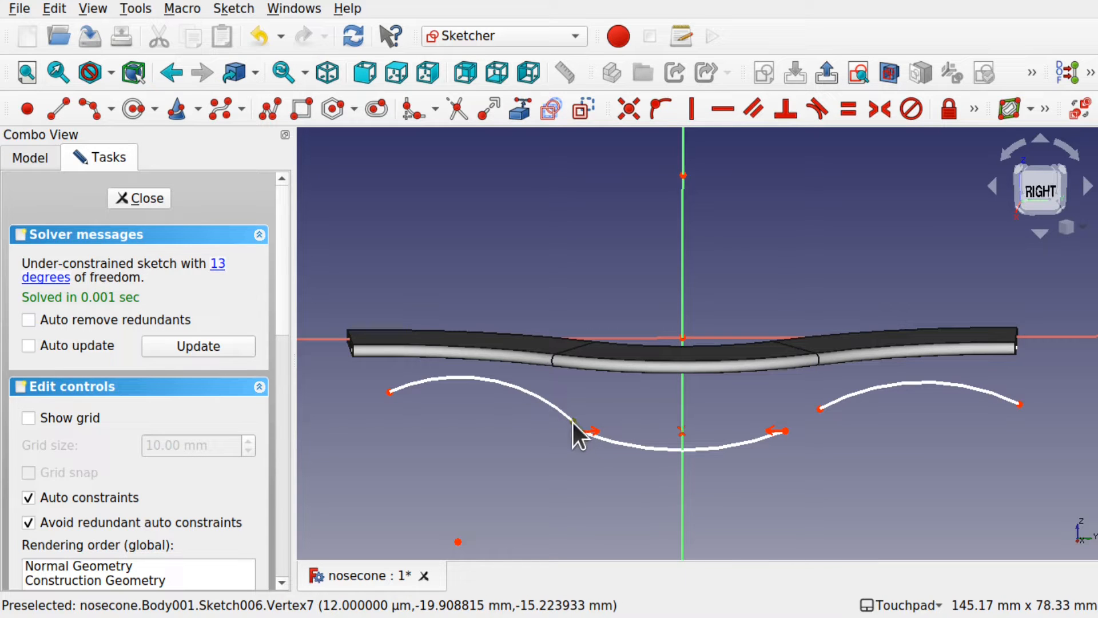
Join both outer arcs to the middle arc's ends with tangent constraints, widening and lowering the middle arc.
click(817, 112)
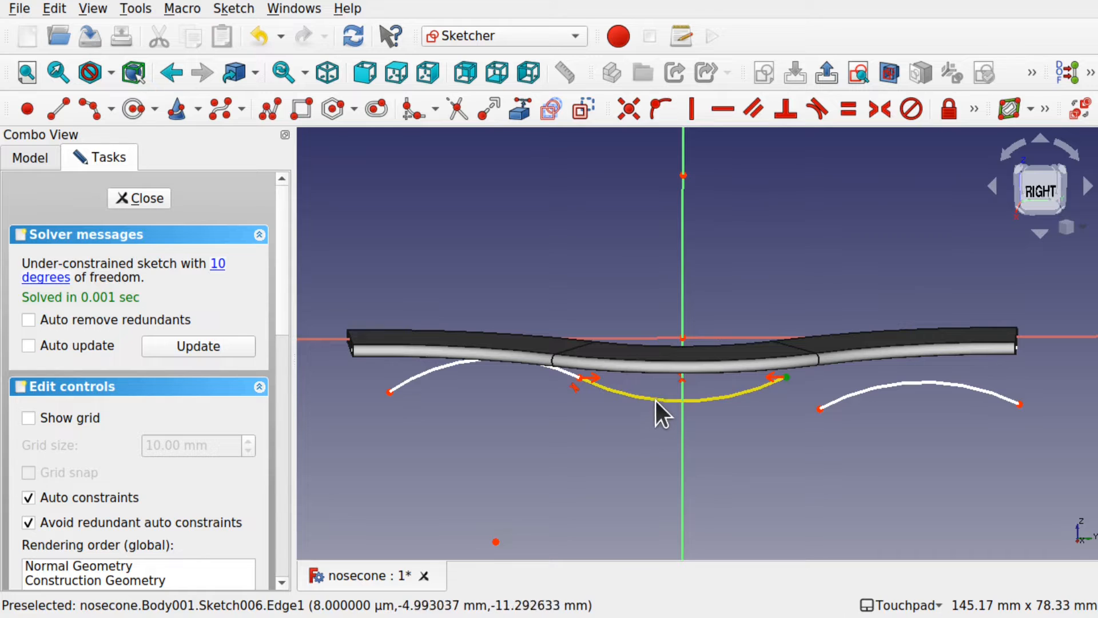
drag(662, 409, 667, 430)
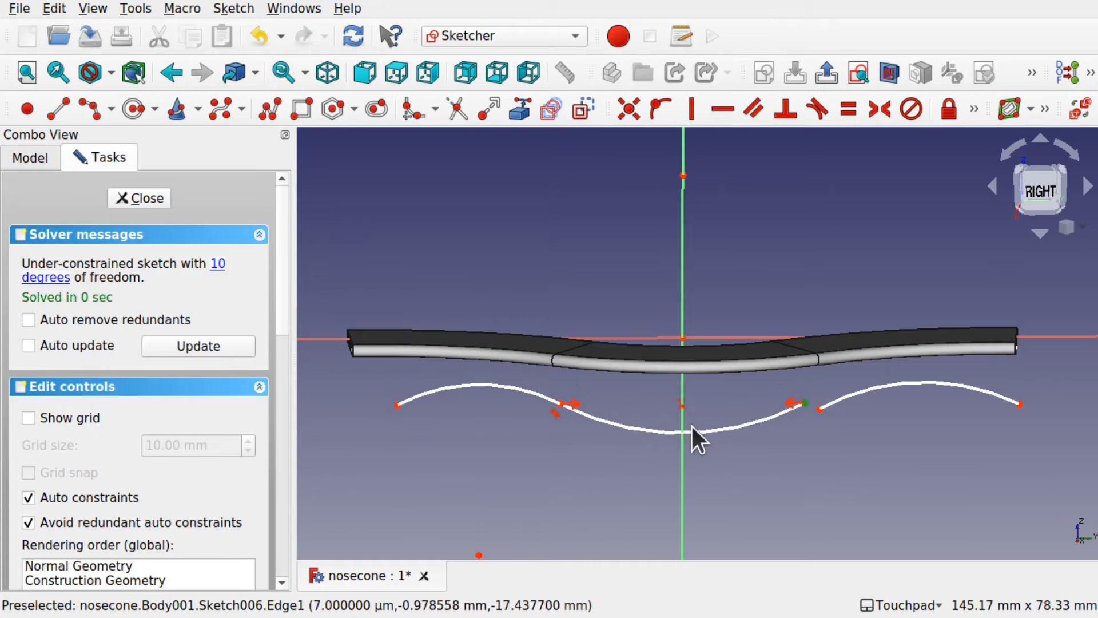
click(819, 410)
click(816, 108)
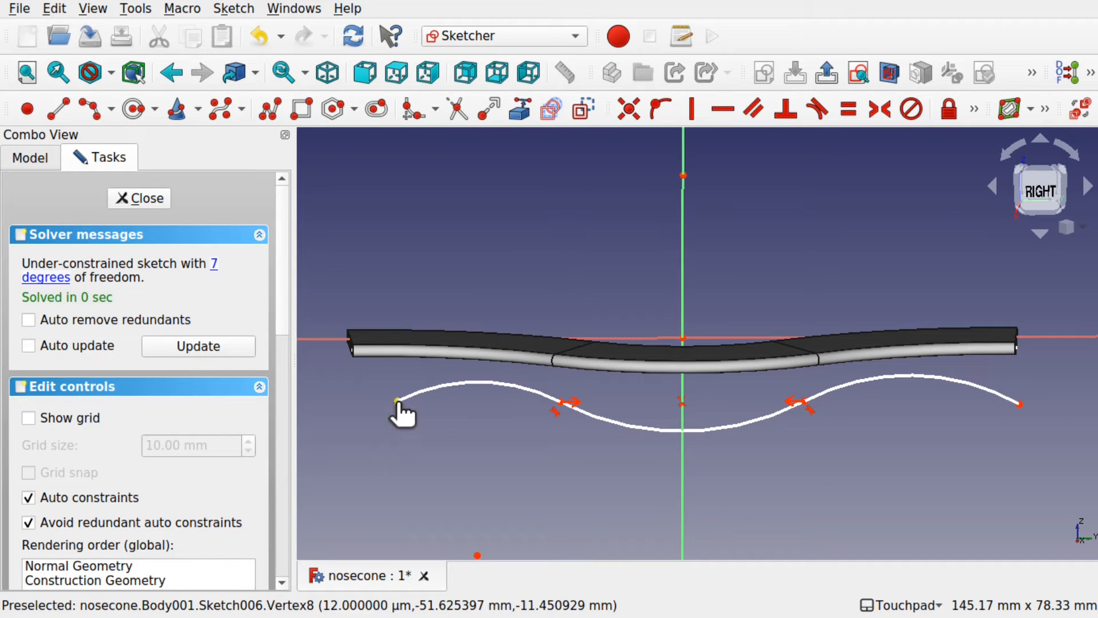
Pull the left arc's free end outward and constrain the curve's two outer endpoints to be level horizontally.
drag(403, 402, 375, 413)
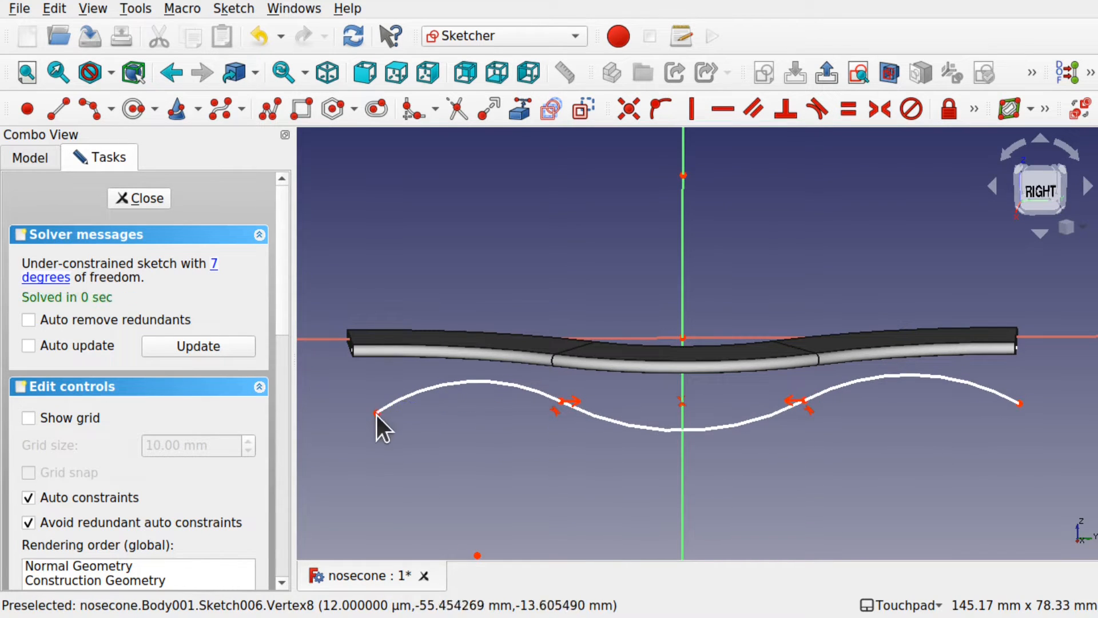
click(376, 412)
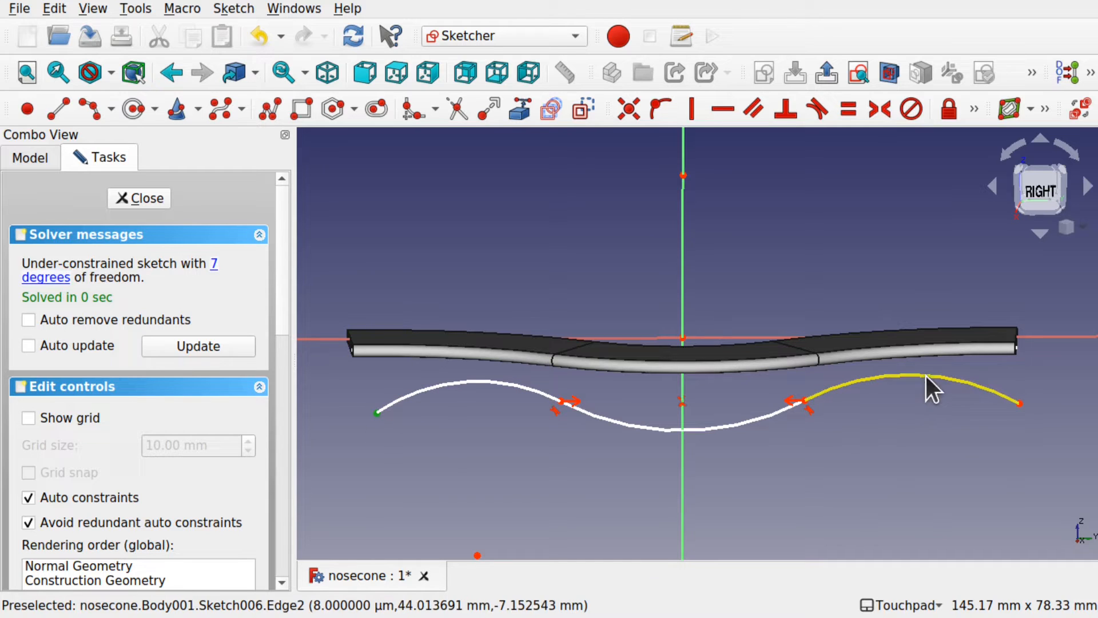
click(1020, 404)
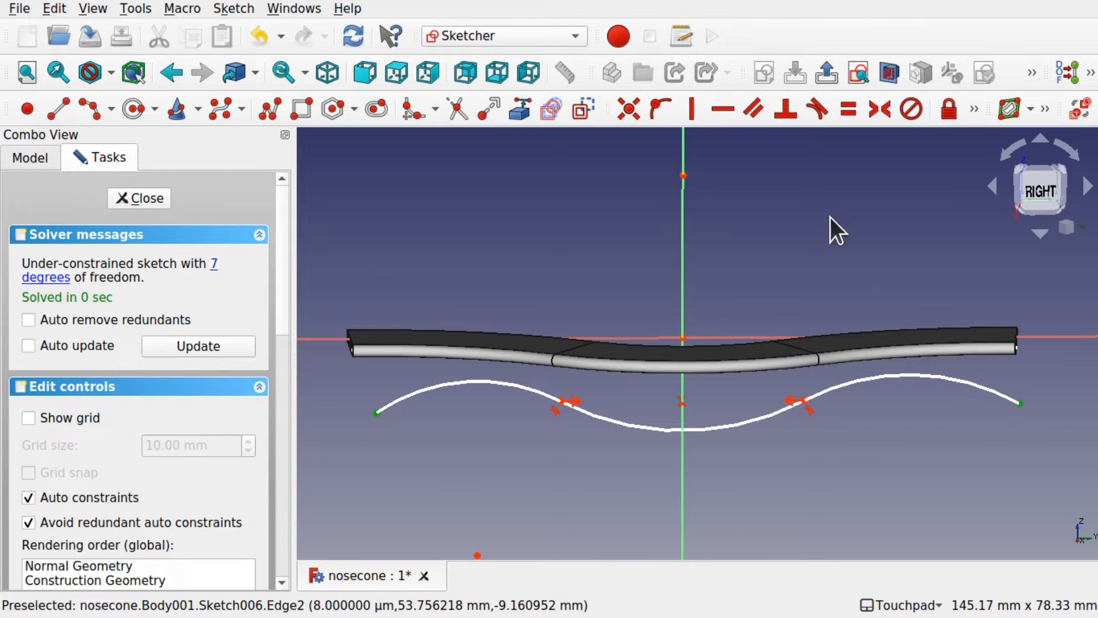
click(724, 109)
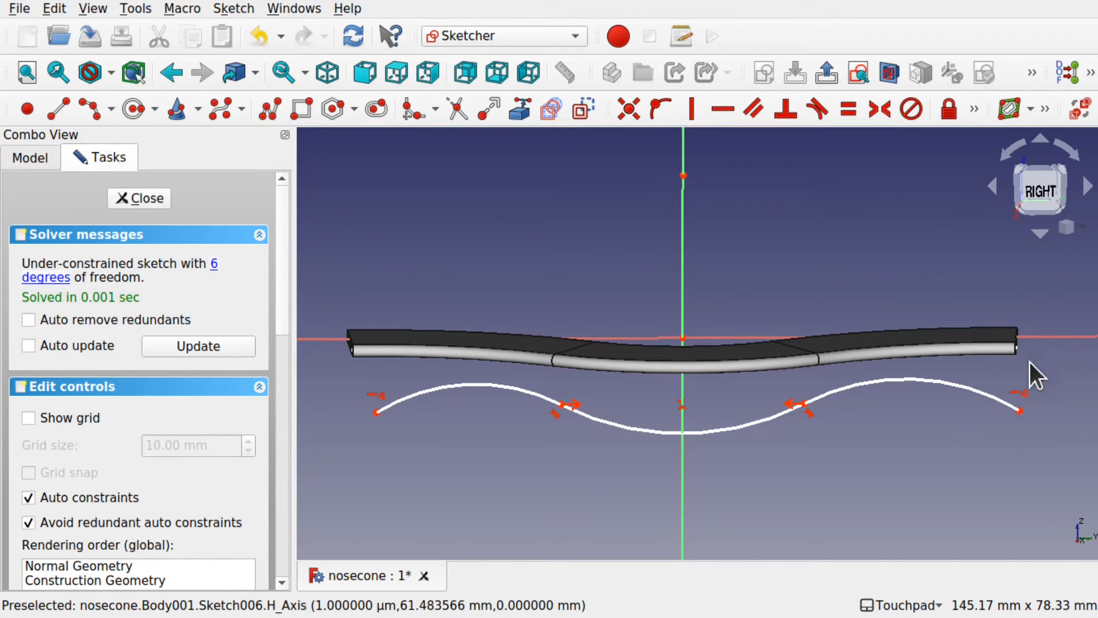
Hide the AdditivePipe and import the two outer endpoints of PathSktch as external geometry.
click(39, 155)
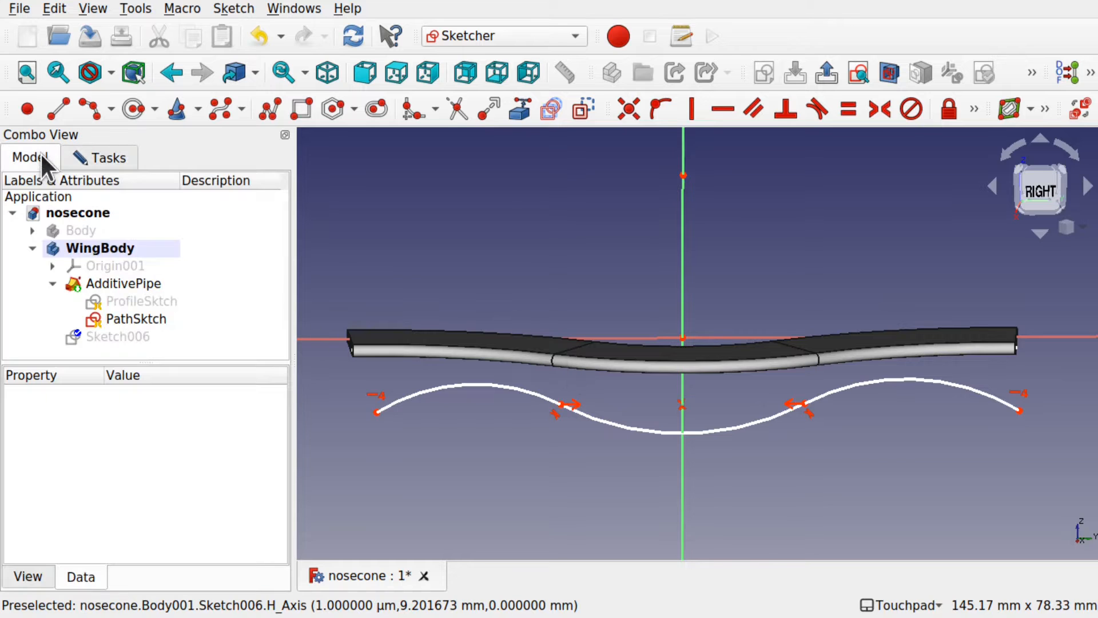
click(111, 283)
key(space)
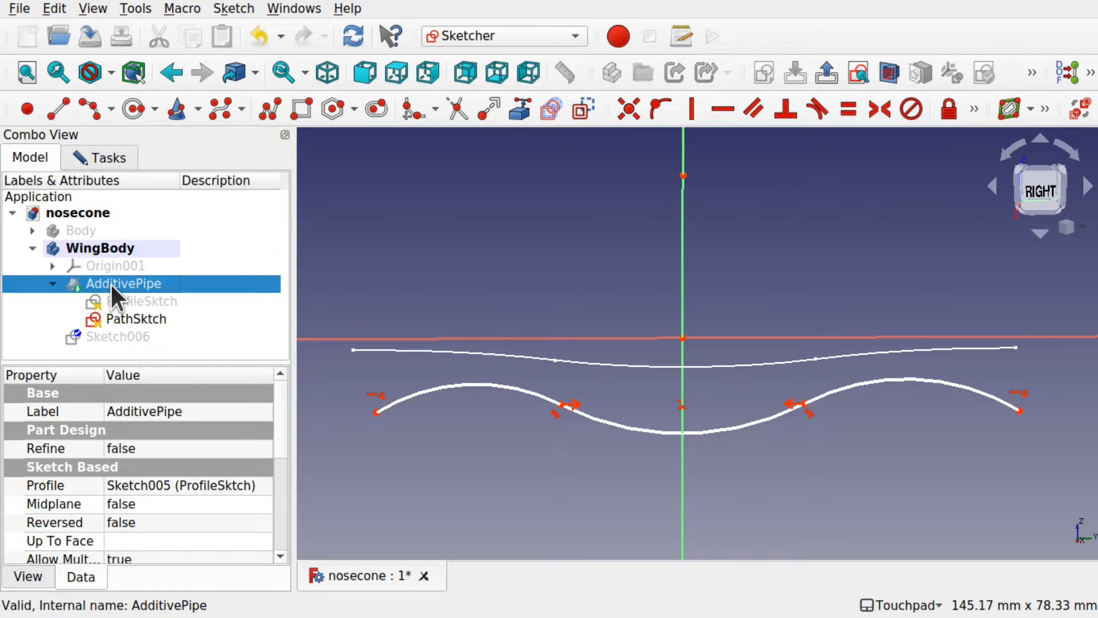
mouse_move(687, 338)
shift+mouse_down()
mouse_move(691, 378)
mouse_move(684, 353)
shift+mouse_up()
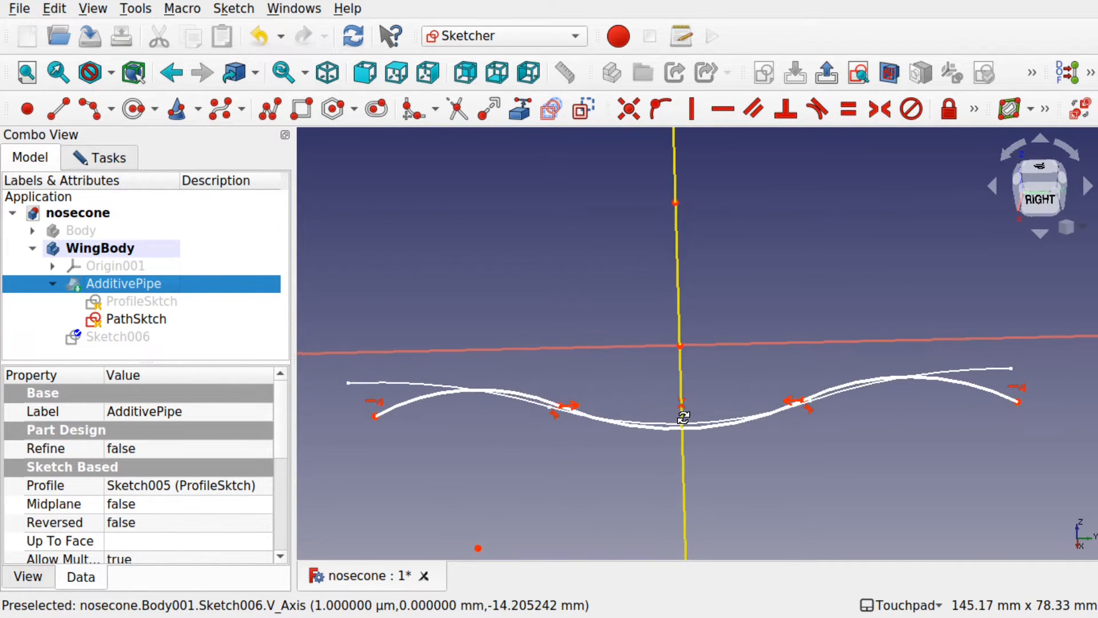
click(685, 420)
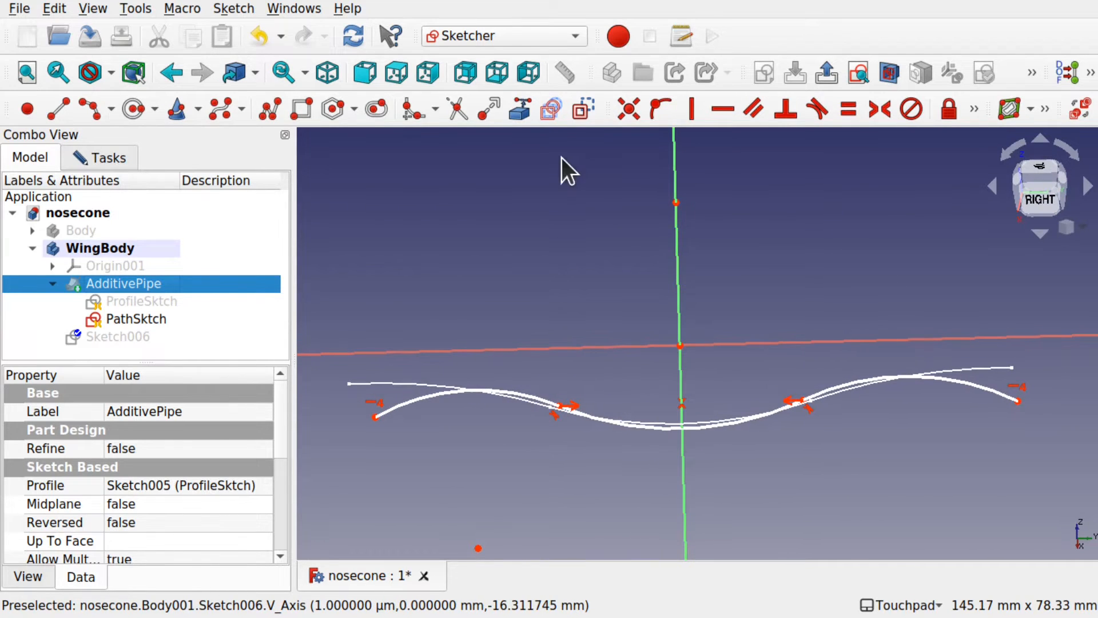
click(527, 112)
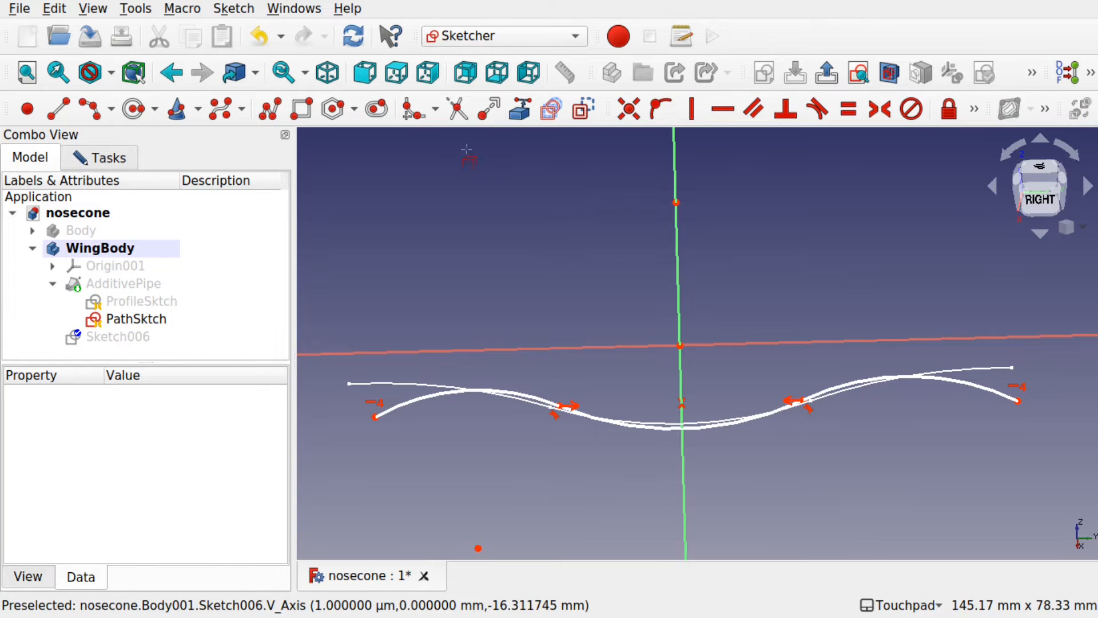
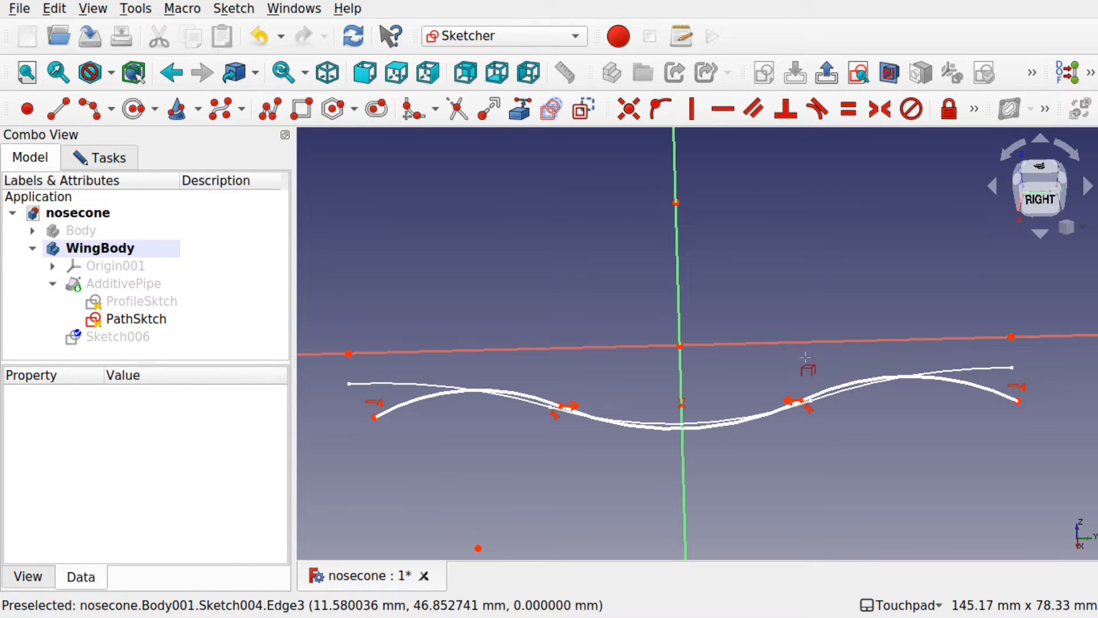
Compare the new arc curve with PathSktch from an angled view and hide PathSktch.
mouse_move(806, 357)
alt+mouse_down()
mouse_move(806, 373)
mouse_move(841, 385)
alt+mouse_up()
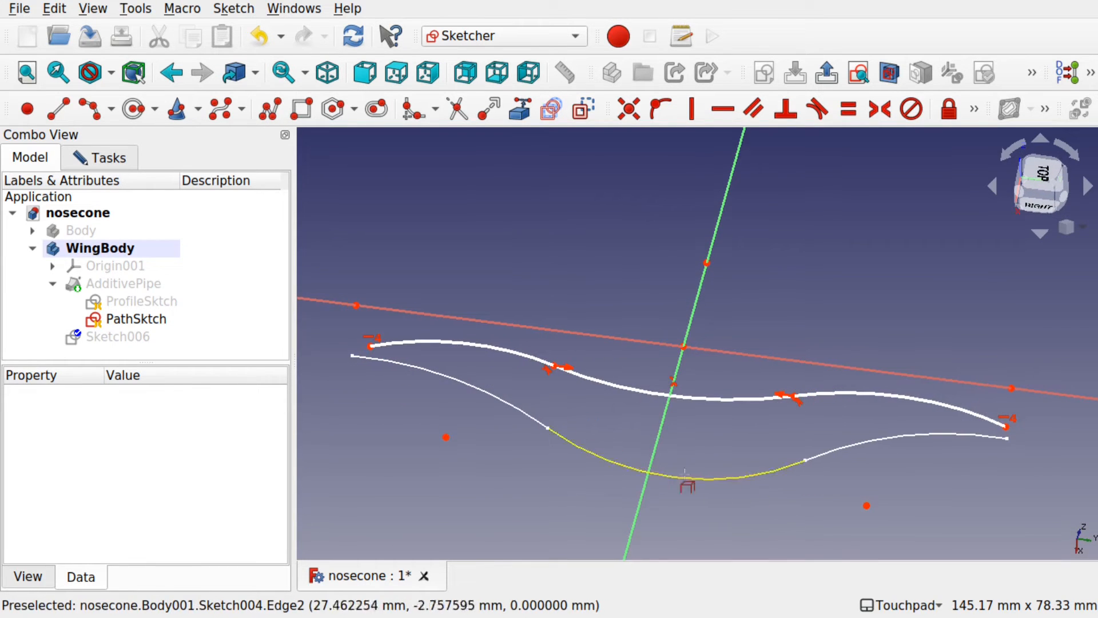
mouse_move(727, 477)
alt+mouse_down()
mouse_move(769, 416)
mouse_move(753, 416)
alt+mouse_up()
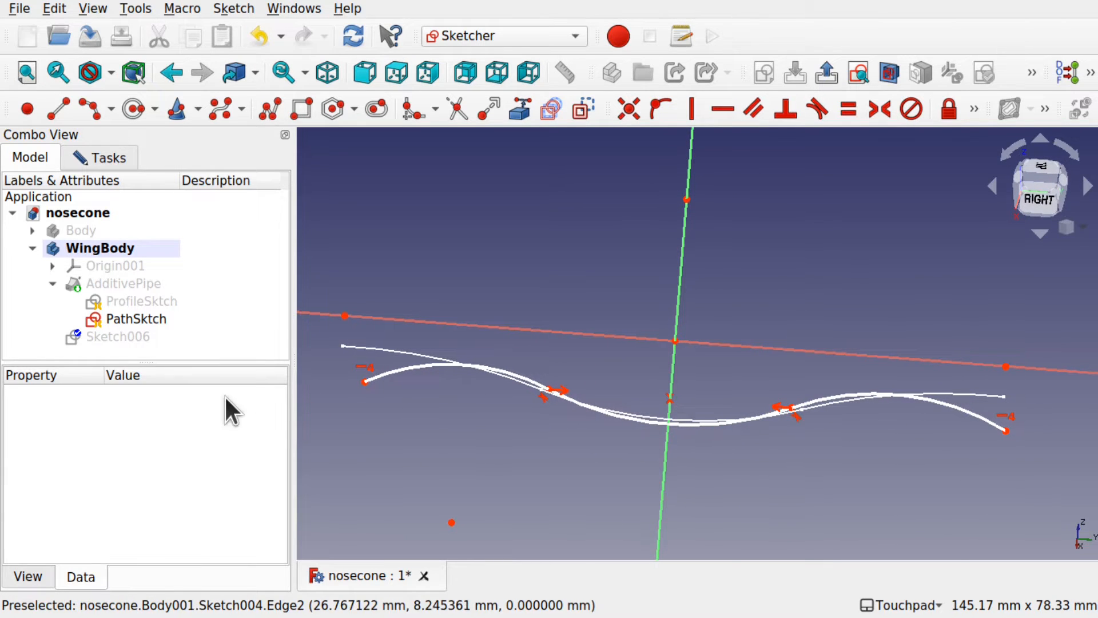
click(136, 320)
key(space)
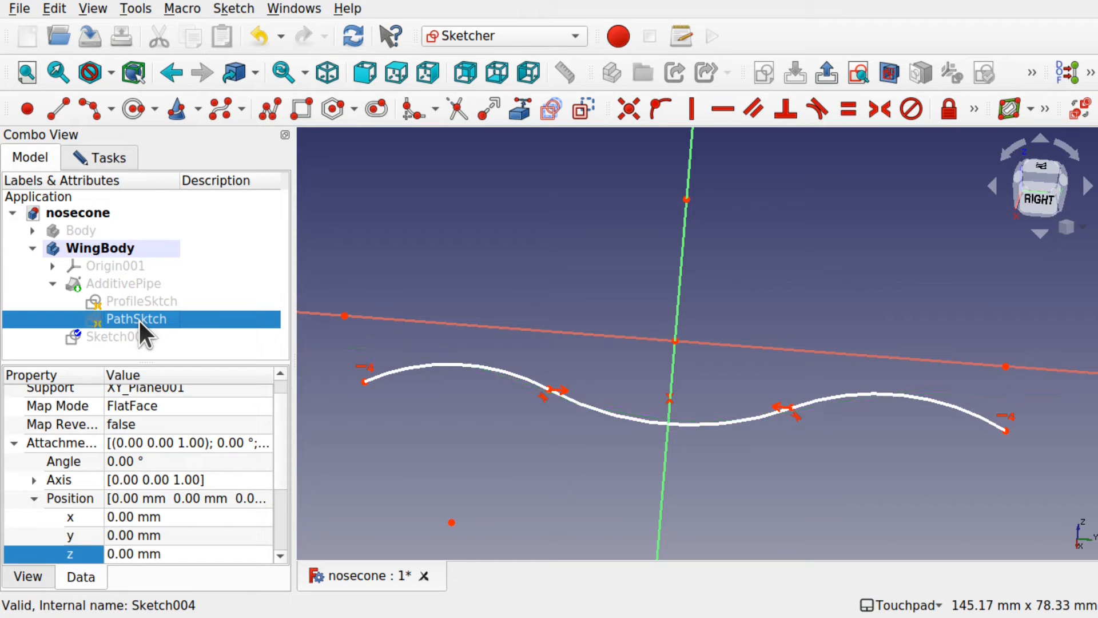
Constrain the curve's two outer endpoints vertically to the matching imported endpoints of PathSktch.
click(1007, 431)
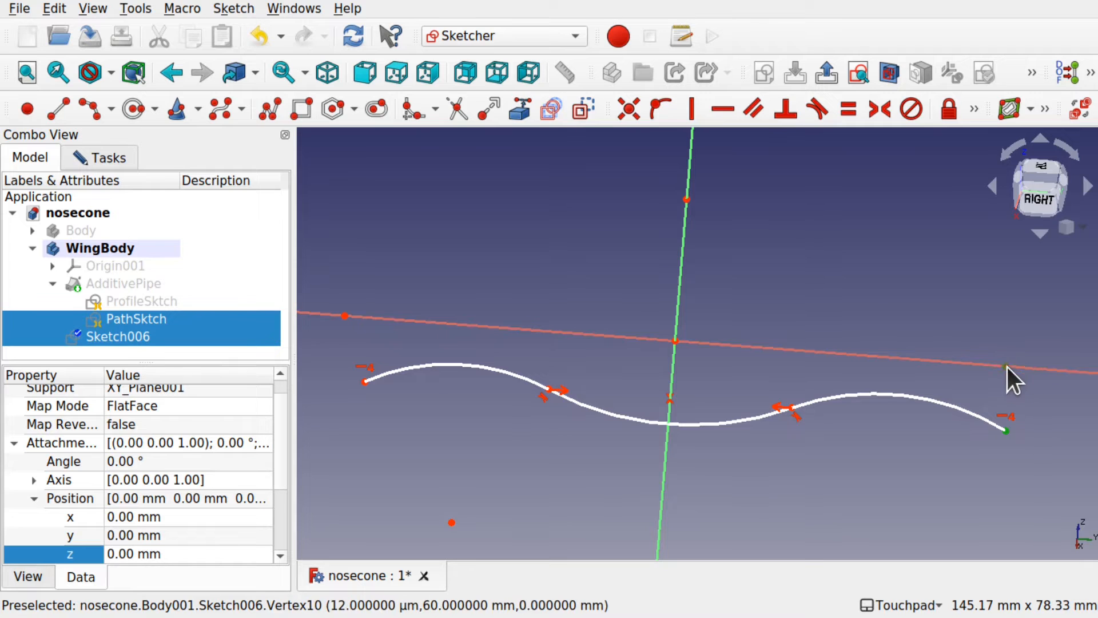
click(691, 110)
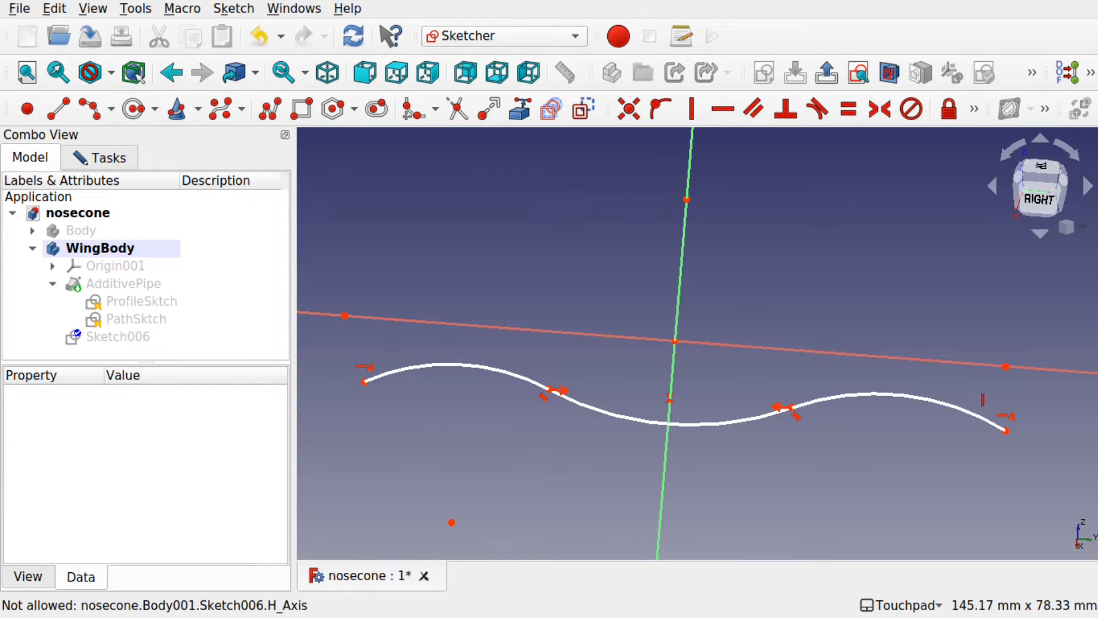
click(1007, 431)
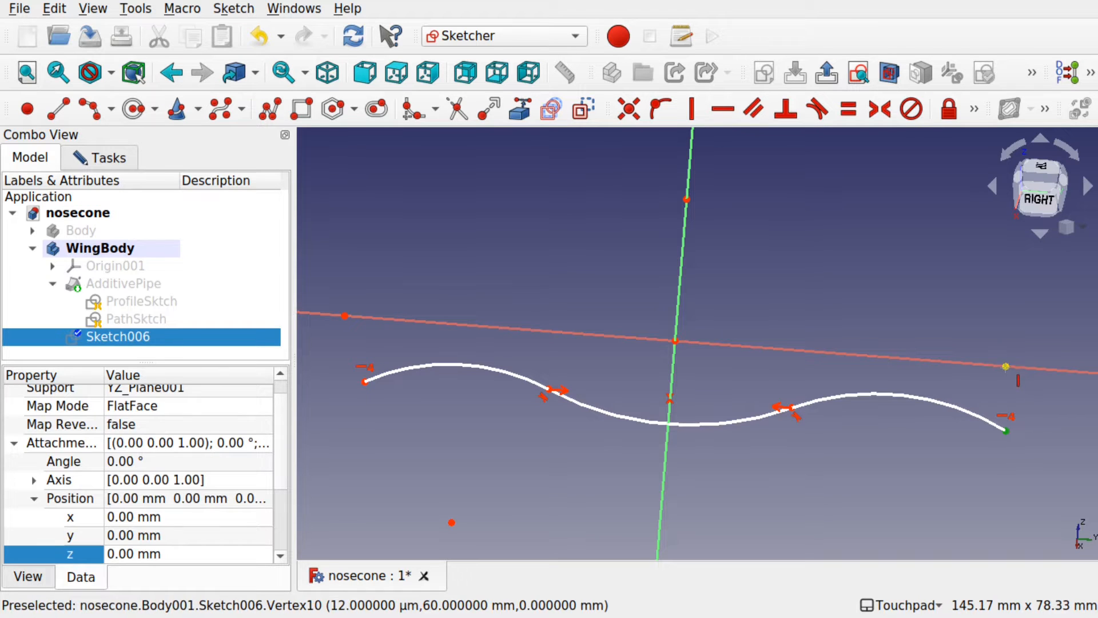
click(1007, 366)
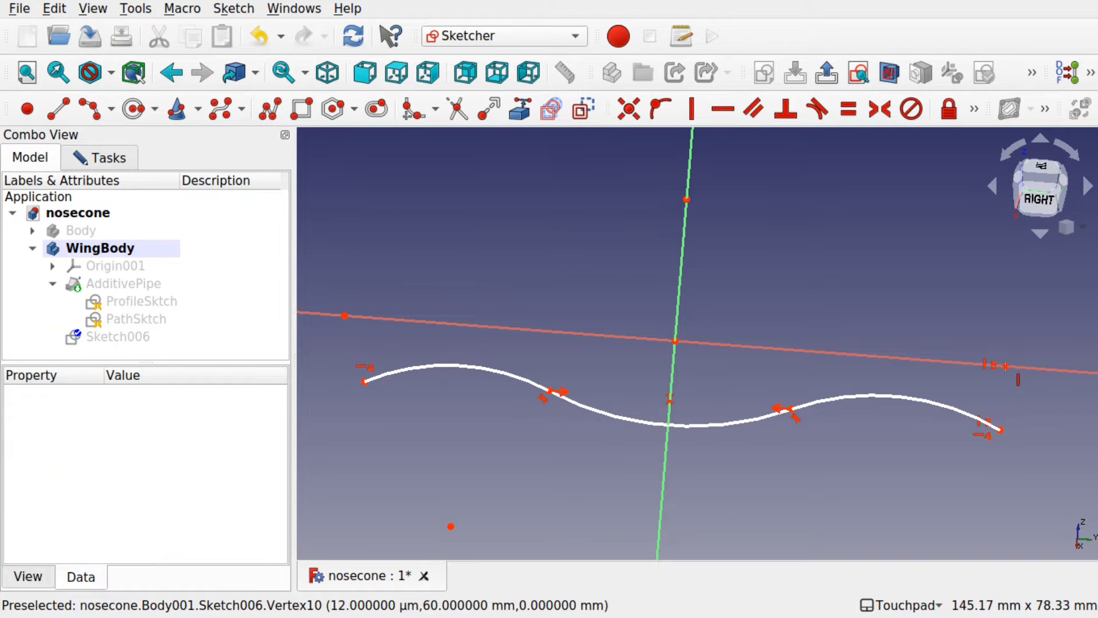
click(365, 381)
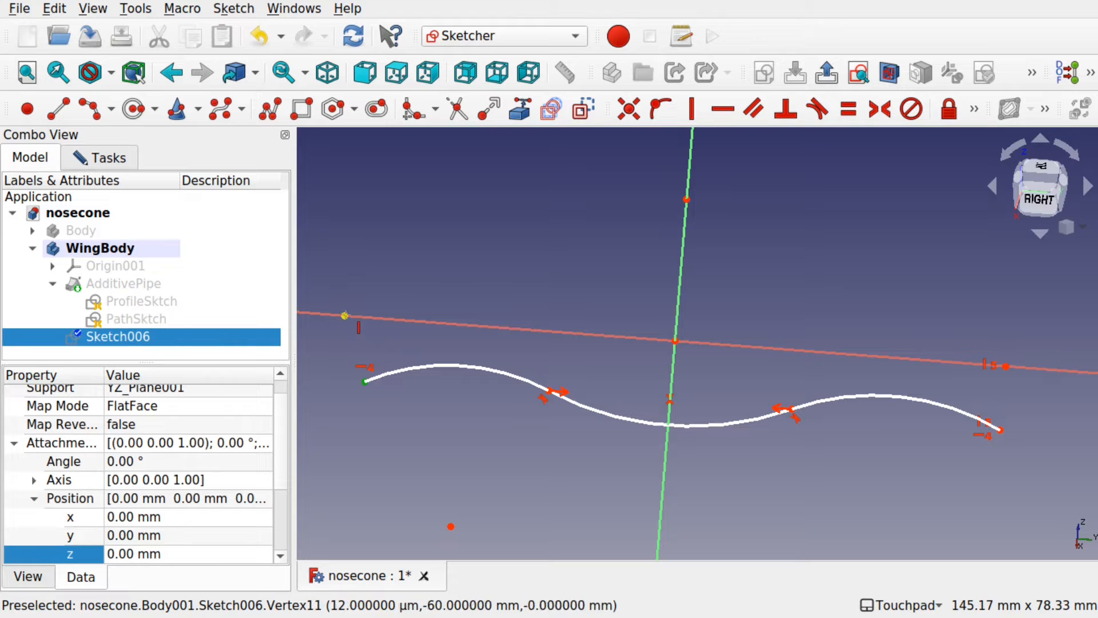
click(345, 315)
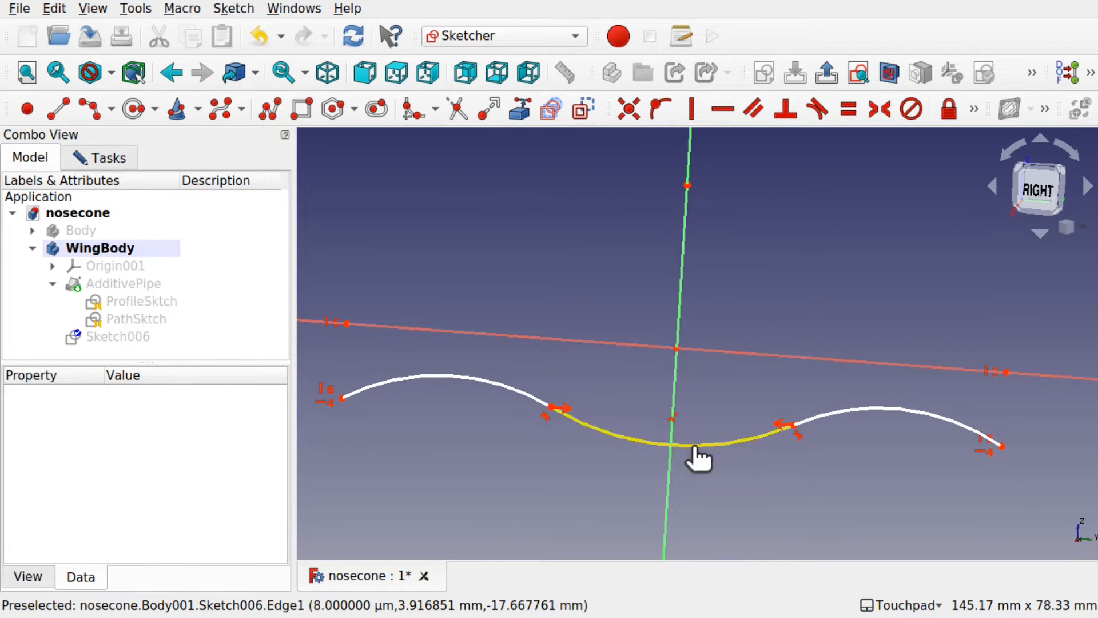
Reshape the curve by moving its left tangent joint outward to about (-29.3, -10.2), and close the sketch.
mouse_move(699, 446)
mouse_down()
mouse_move(694, 470)
mouse_move(689, 453)
mouse_up()
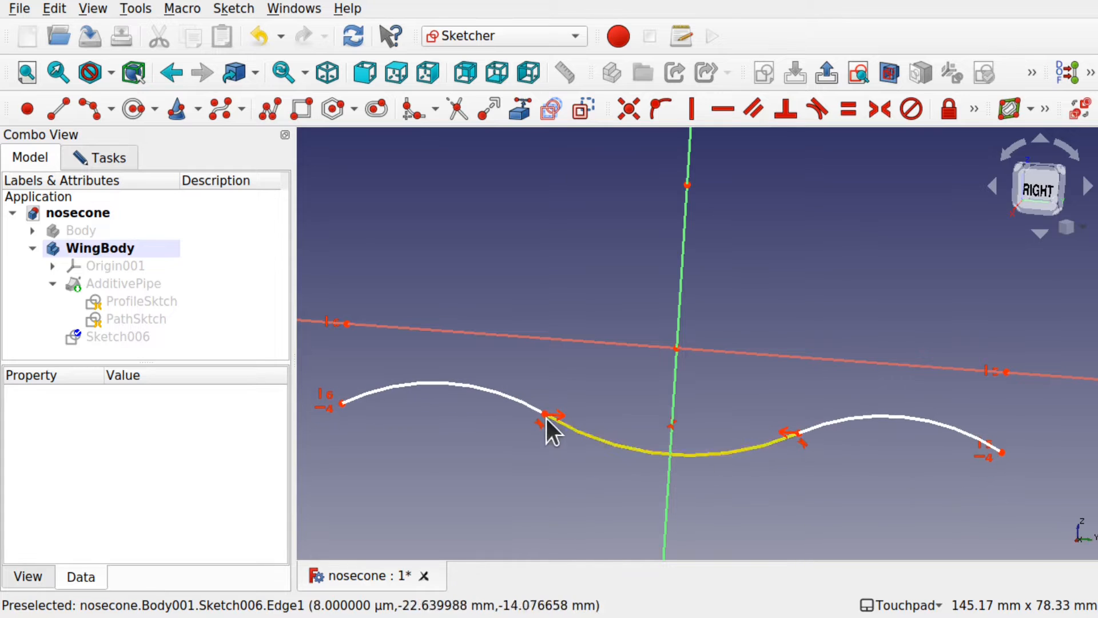
mouse_move(547, 416)
mouse_down()
mouse_move(559, 400)
mouse_move(551, 409)
mouse_up()
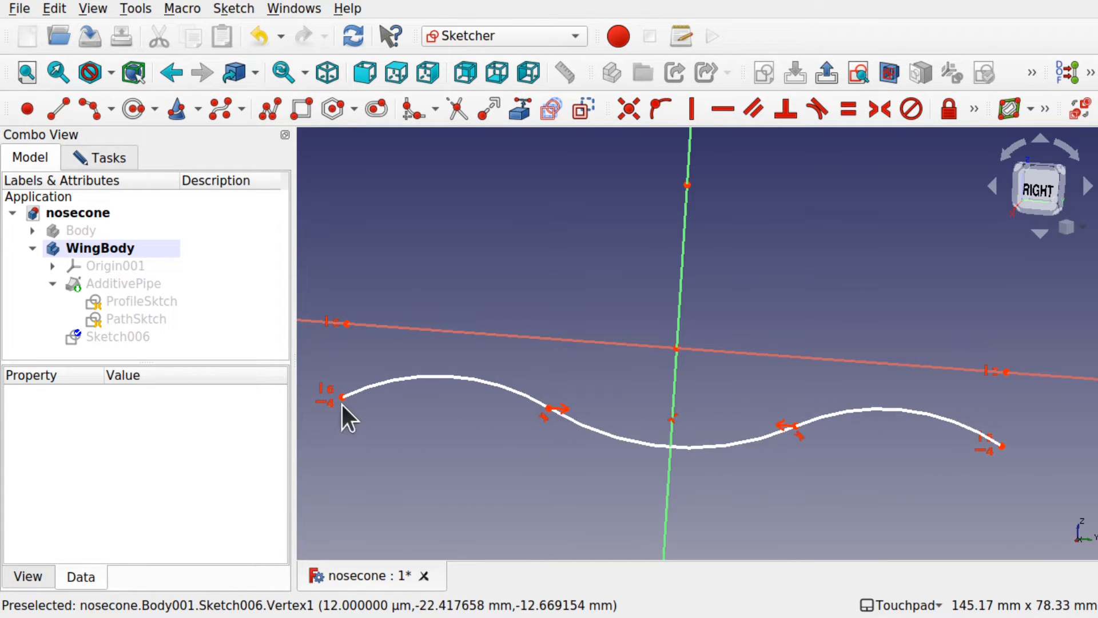
click(355, 397)
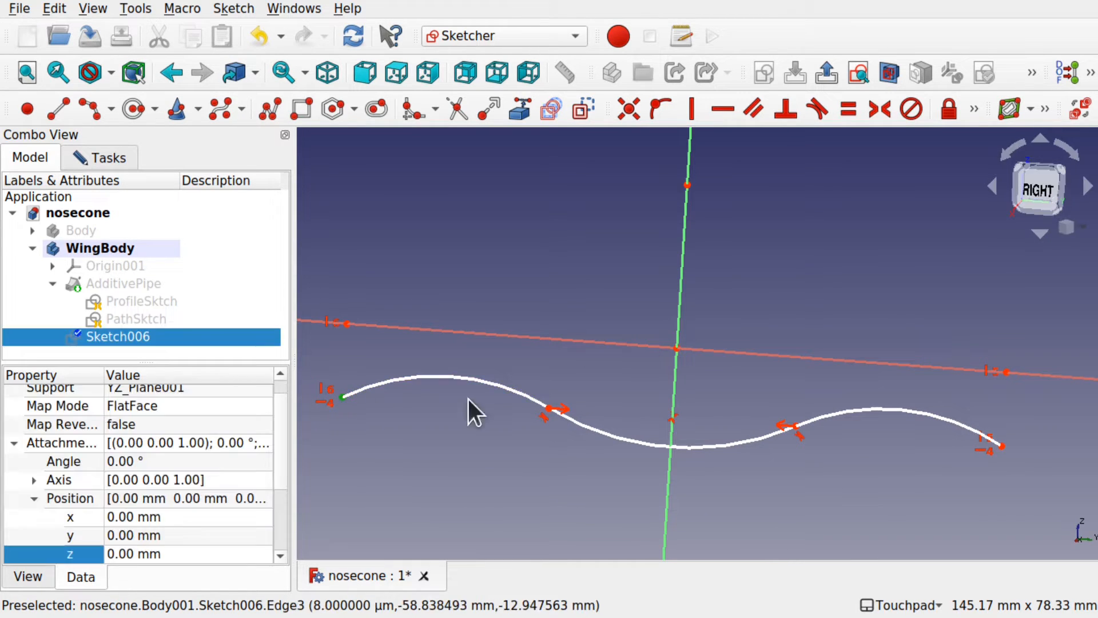
drag(555, 407, 520, 389)
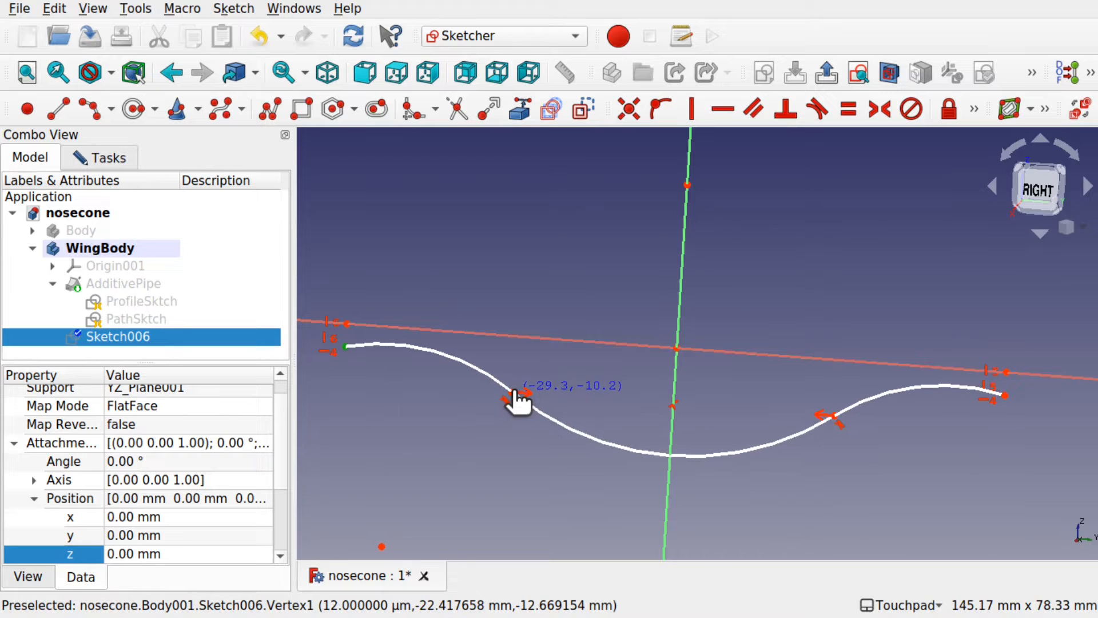
click(437, 285)
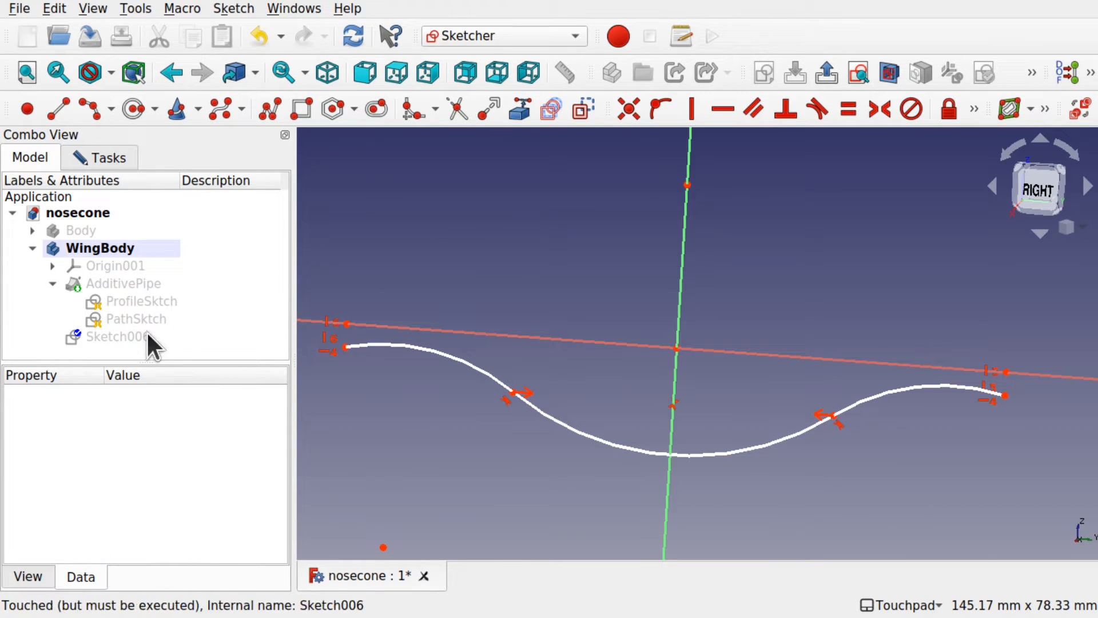
click(114, 159)
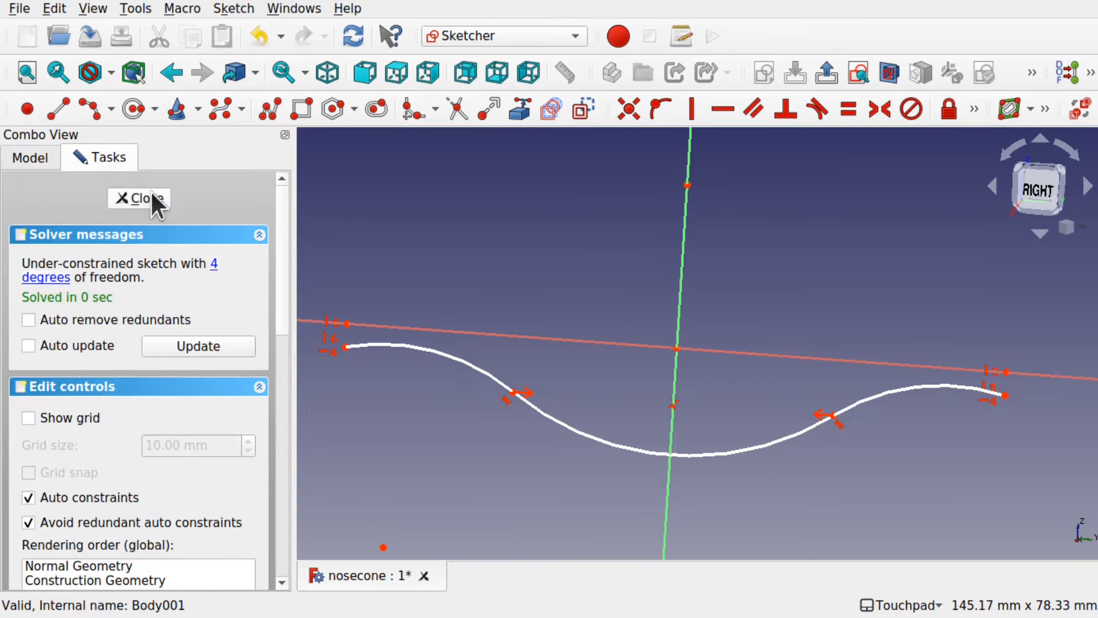
click(149, 199)
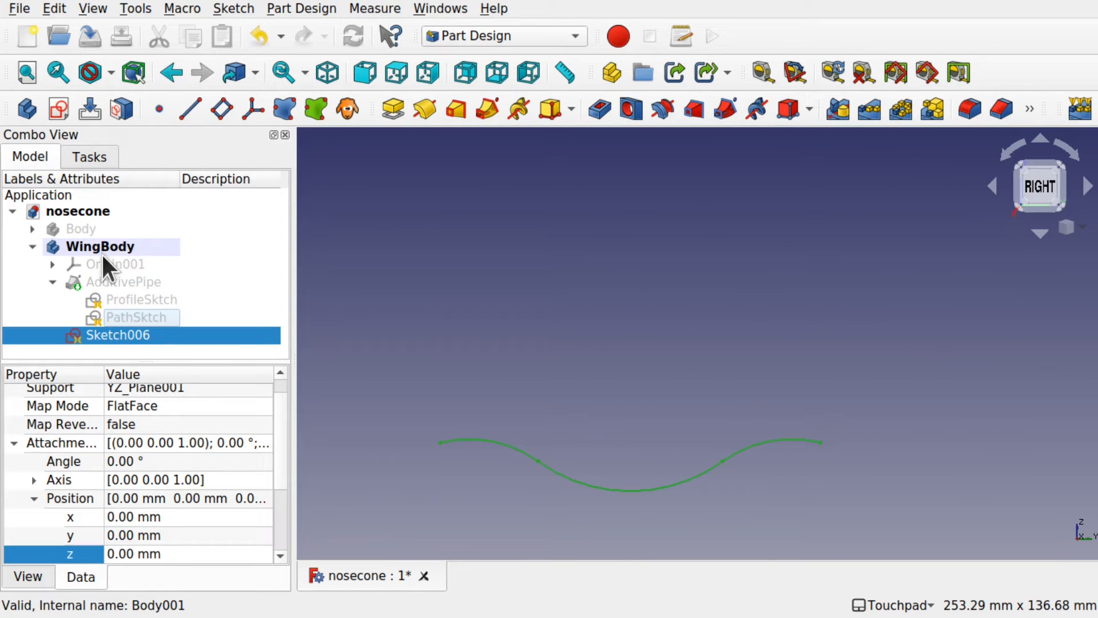
Show the AdditivePipe, compare it with the new curve from angled views, and save the document.
click(135, 281)
alt+drag(689, 366, 730, 344)
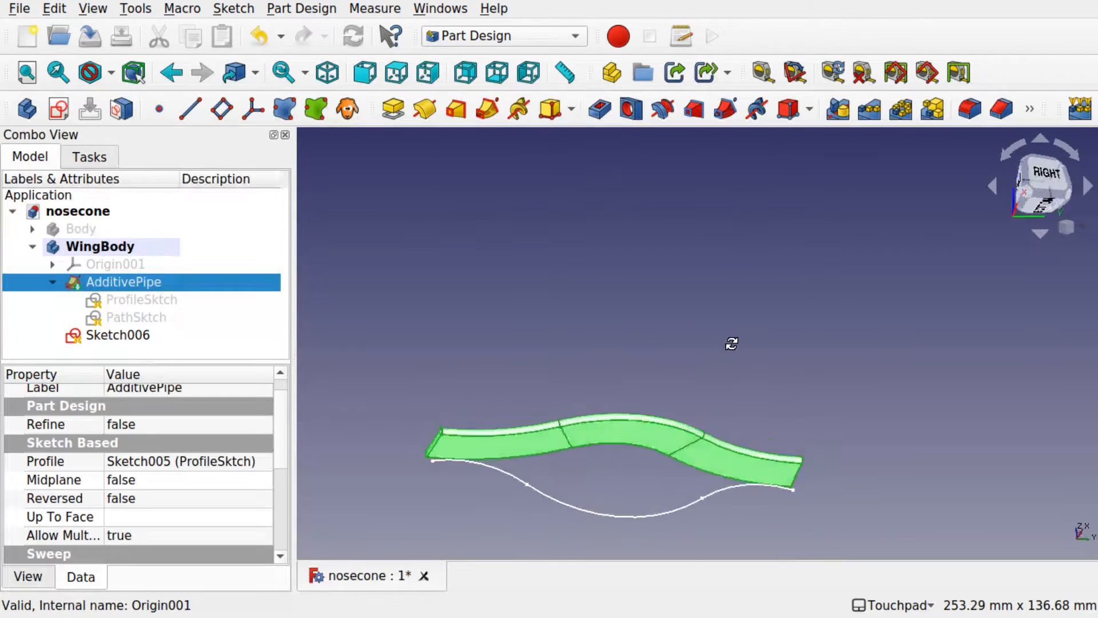
alt+drag(786, 495, 420, 421)
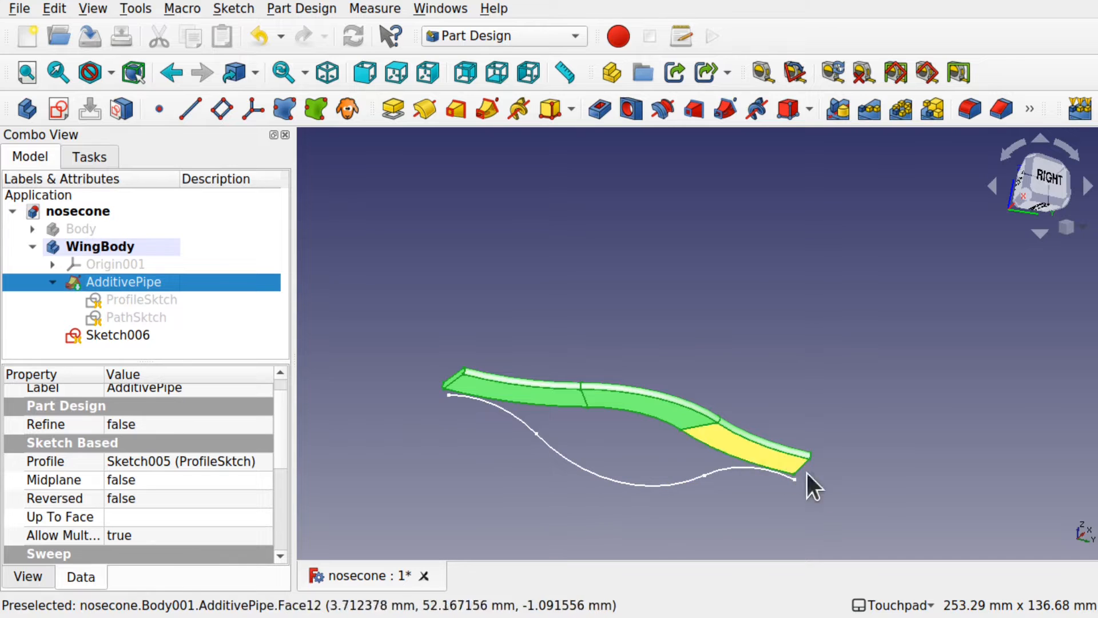
scroll(633, 457, up, 1)
scroll(633, 457, up, 1)
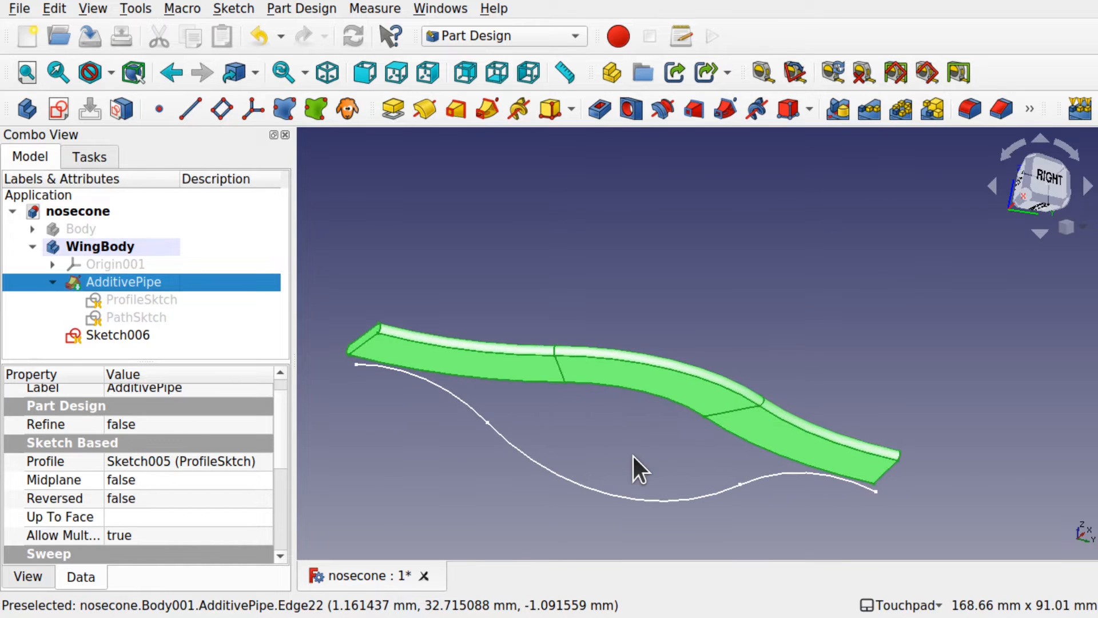
key(ctrl+s)
mouse_move(633, 457)
alt+mouse_down()
mouse_move(617, 482)
mouse_move(660, 456)
mouse_move(647, 464)
alt+mouse_up()
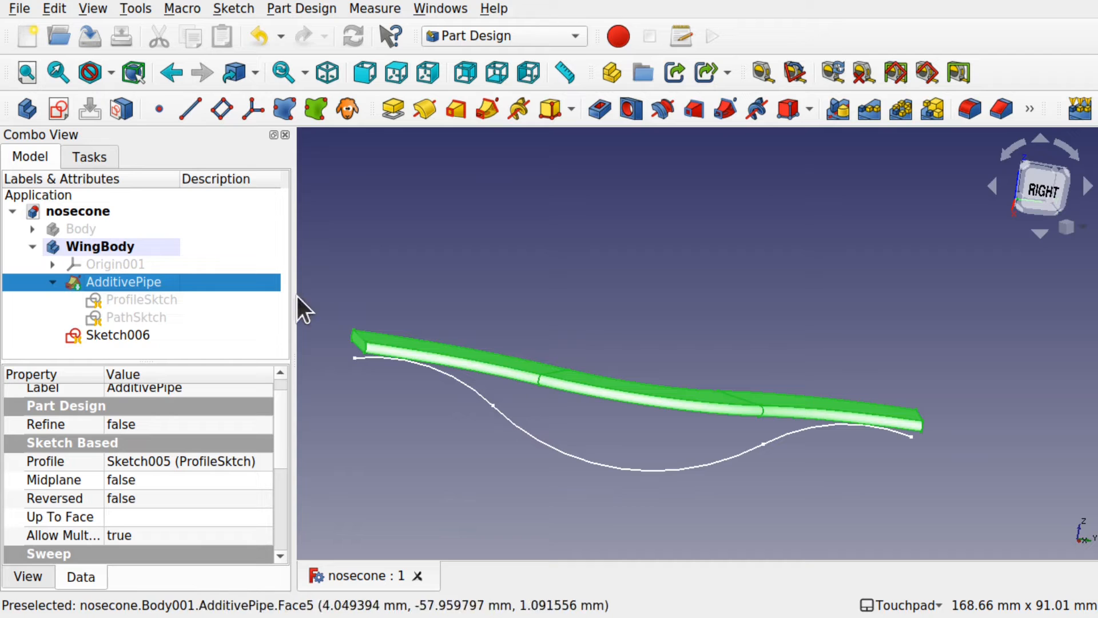
Set the AdditivePipe's section orientation to Auxiliary, using Sketch006 as the auxiliary profile, and apply the change.
double_click(180, 280)
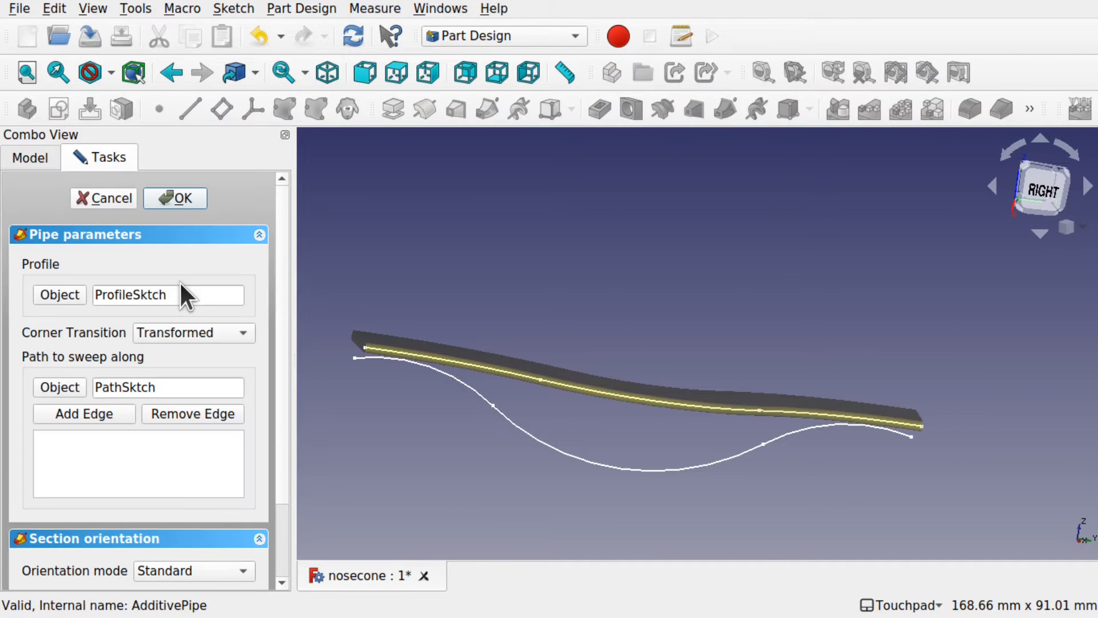
click(162, 238)
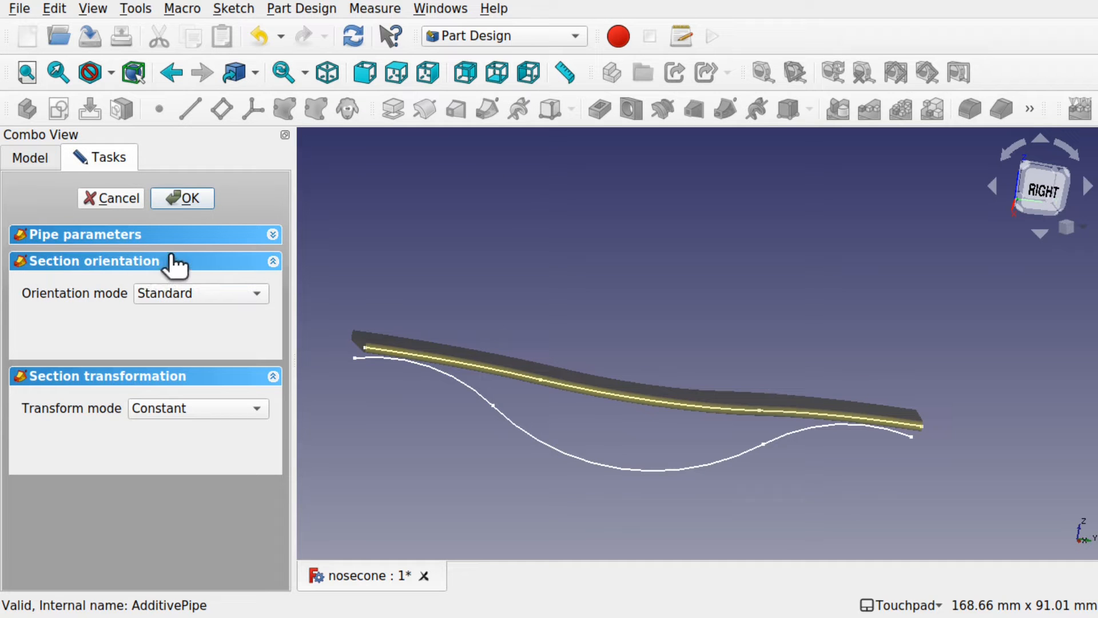
click(183, 293)
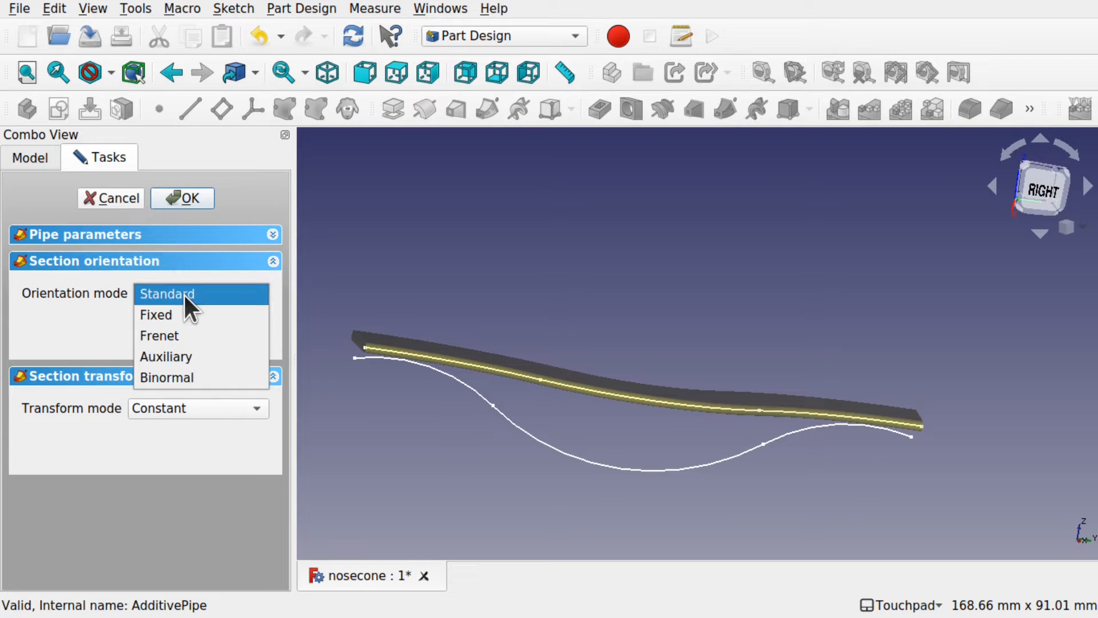
click(176, 357)
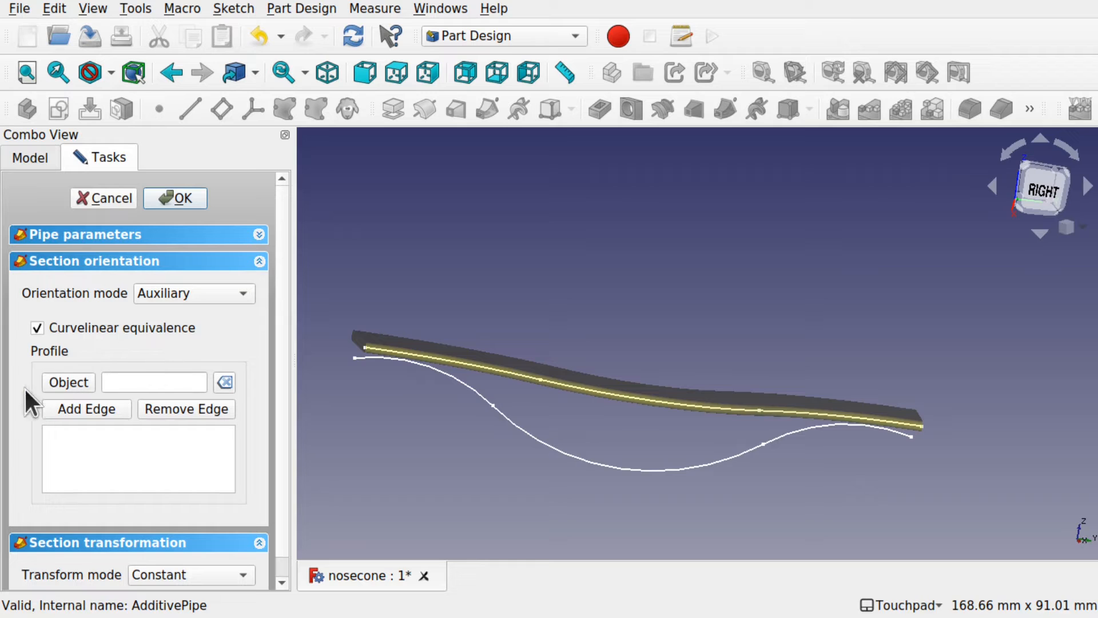
click(71, 382)
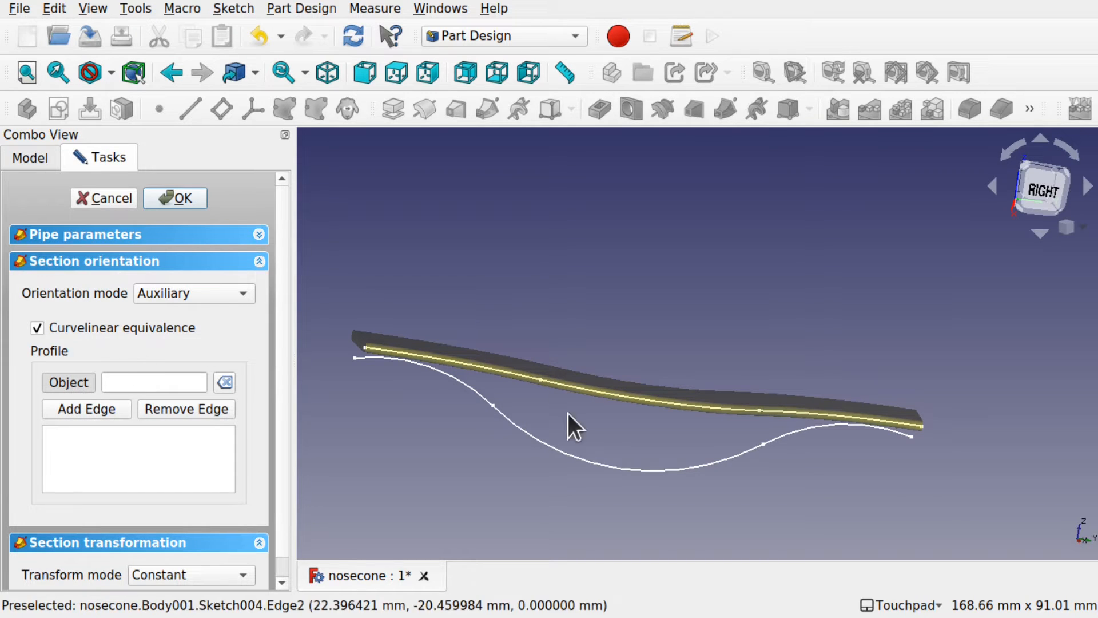
click(565, 448)
mouse_move(565, 448)
alt+mouse_down()
mouse_move(739, 393)
mouse_move(662, 437)
mouse_move(836, 476)
mouse_move(863, 417)
mouse_move(830, 410)
mouse_move(626, 439)
mouse_move(730, 419)
mouse_move(609, 403)
alt+mouse_up()
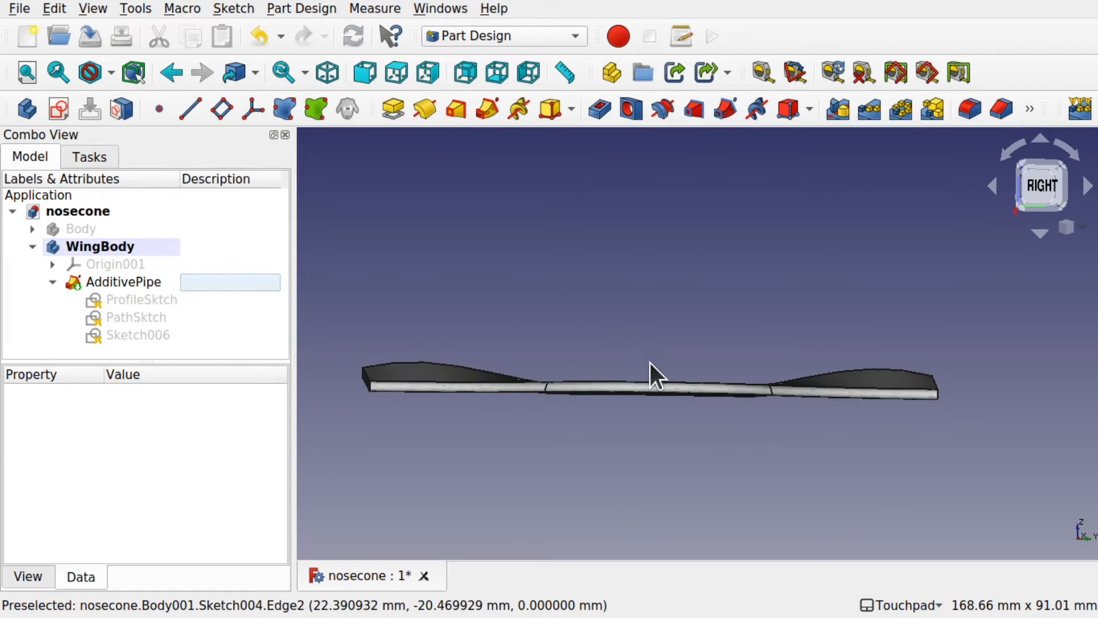
Edit Sketch006 to raise its left tangent joint to about (-24.9, -1.9), and close the sketch.
alt+drag(650, 362, 719, 309)
shift+drag(708, 387, 681, 366)
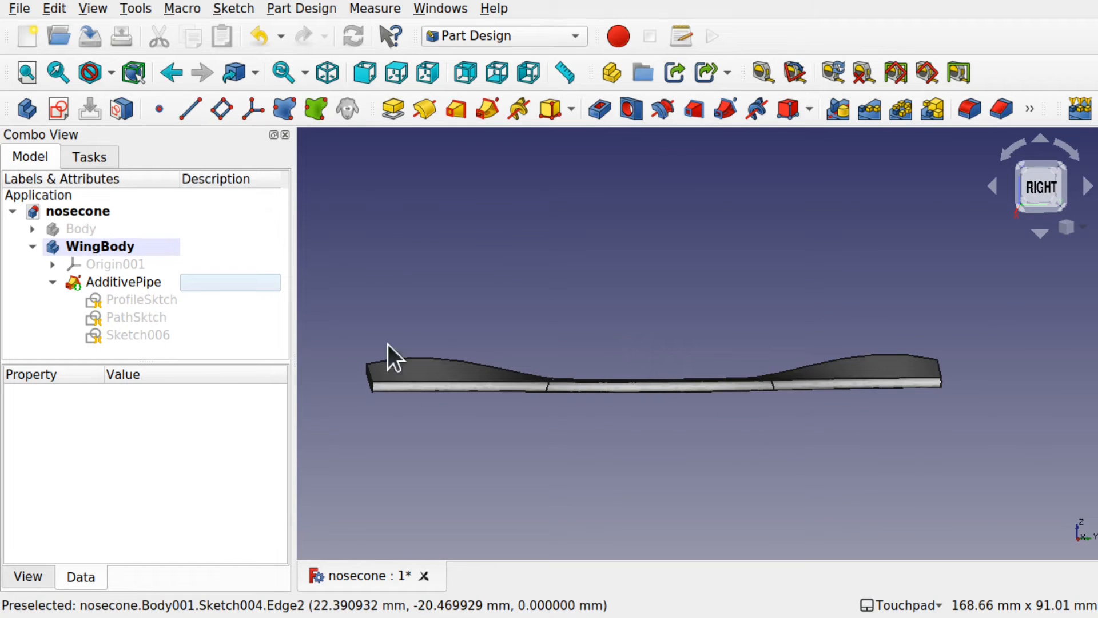
click(160, 342)
double_click(156, 336)
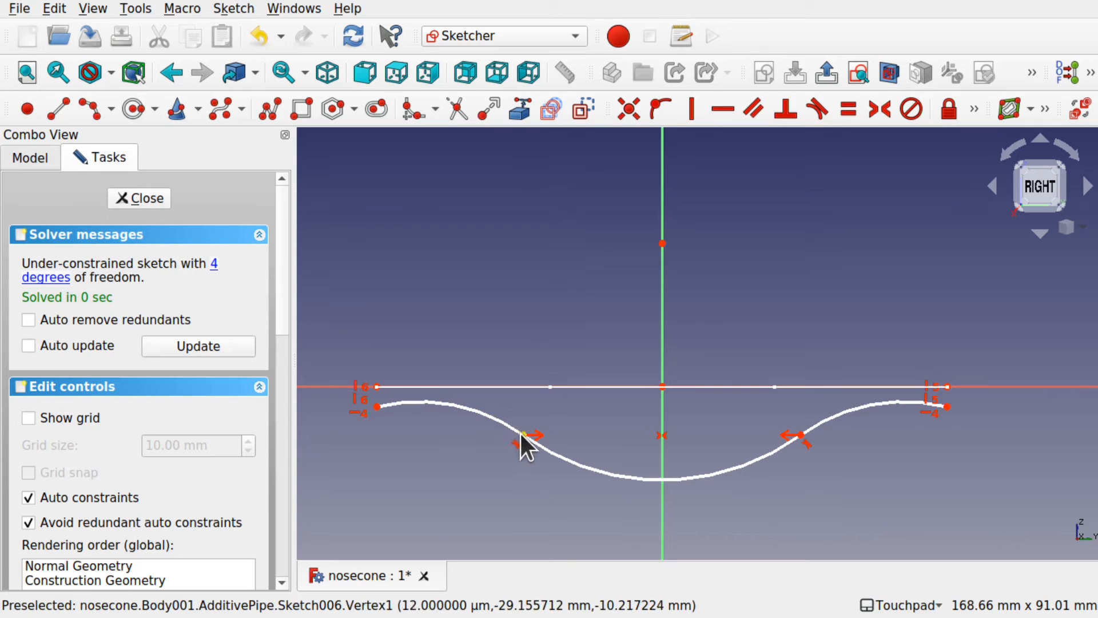
drag(529, 431, 552, 394)
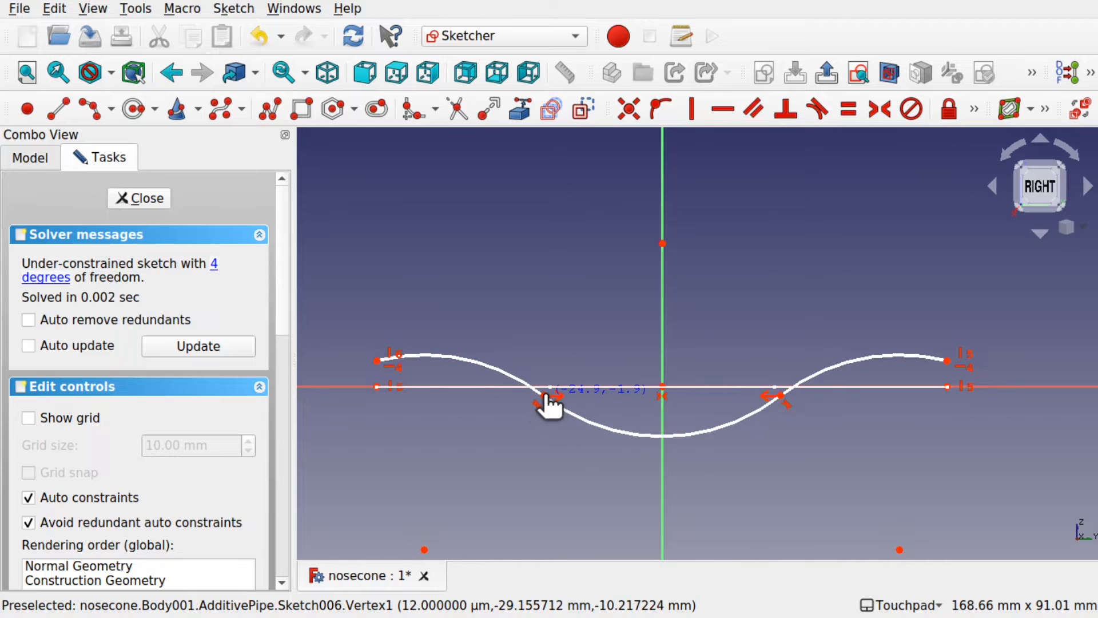
click(138, 198)
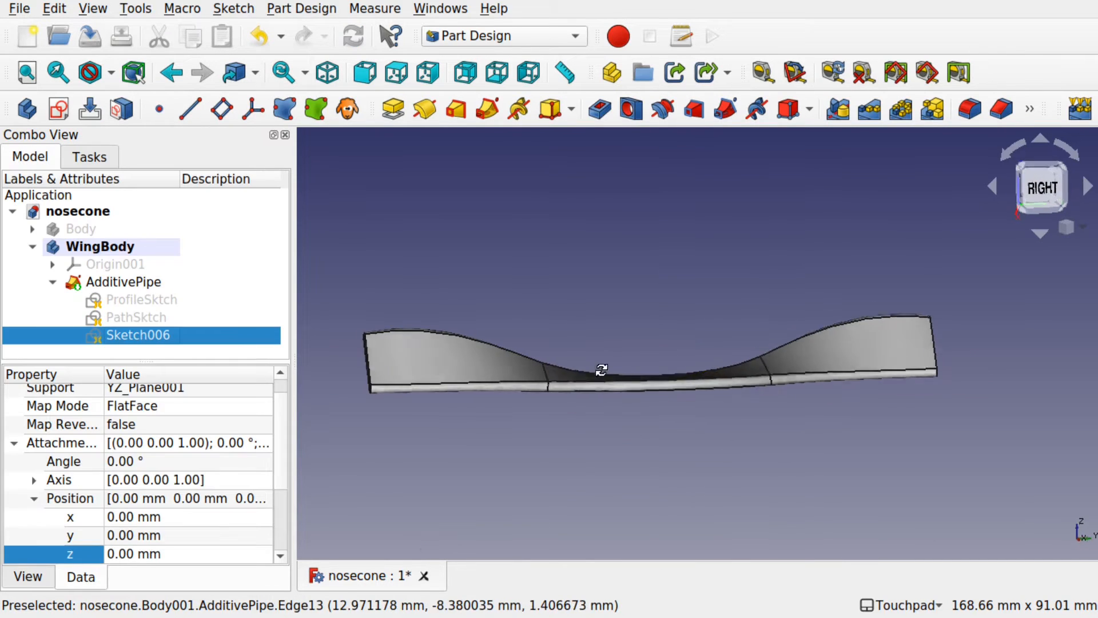
Show Sketch006 together with the twisted pipe and view both from the front.
shift+drag(601, 369, 751, 392)
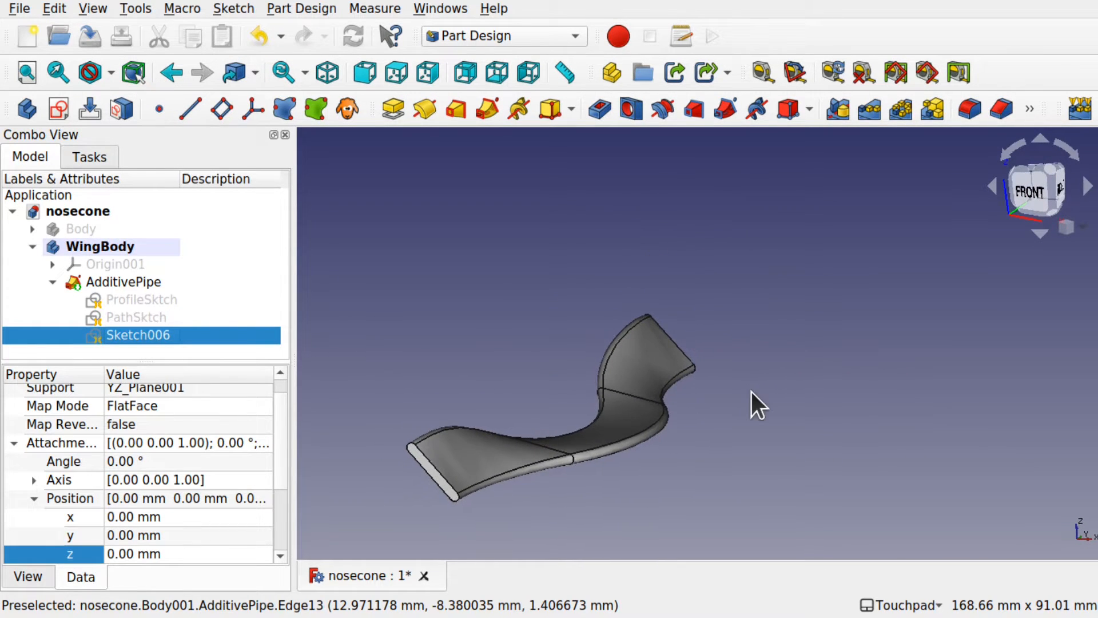
key(space)
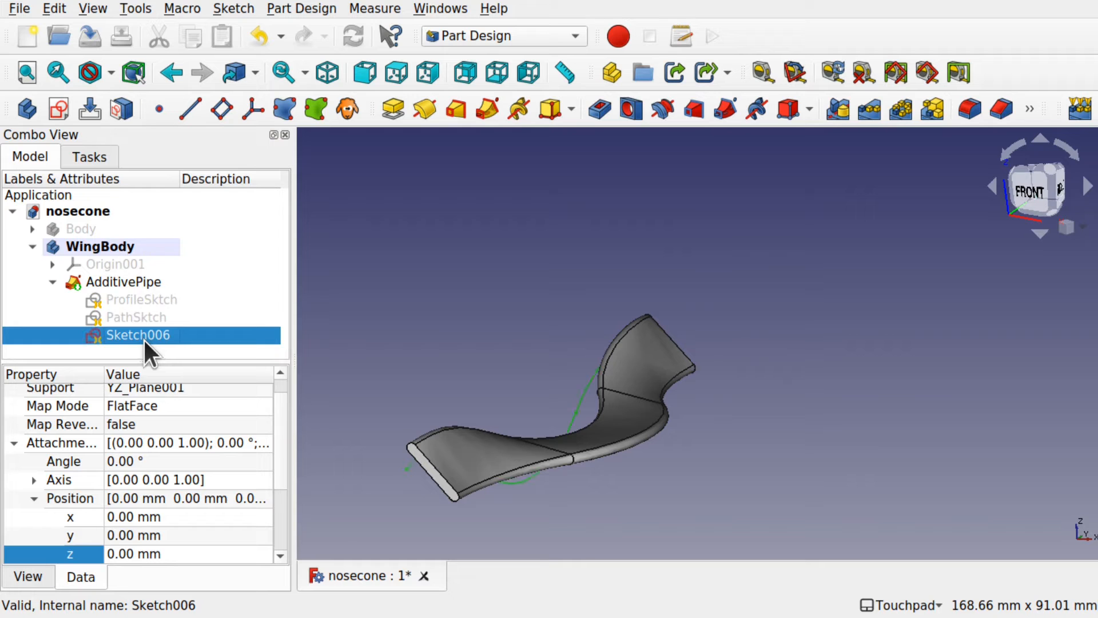
shift+drag(675, 366, 616, 318)
Expand Sketch006's attachment offset and set its z position to 37 mm.
click(200, 551)
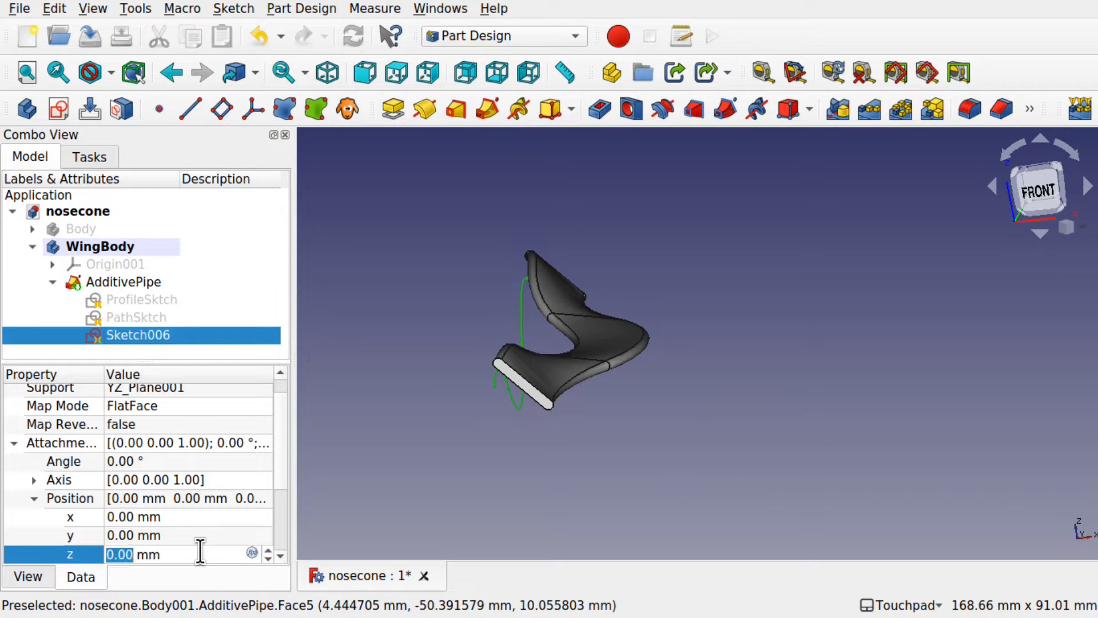
click(14, 442)
click(26, 441)
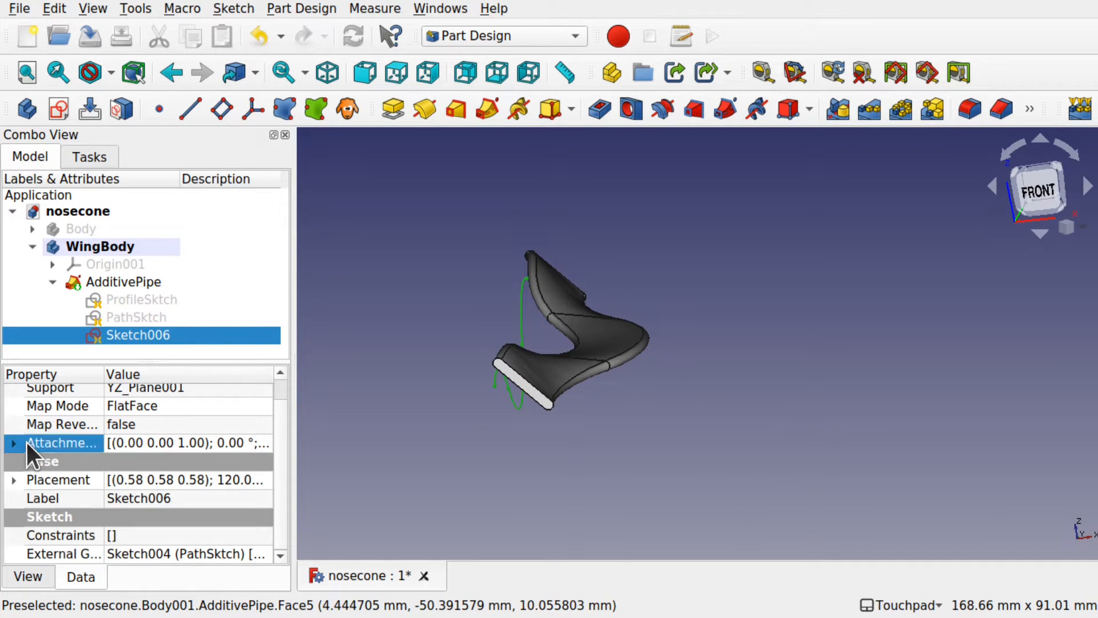
click(14, 443)
click(178, 553)
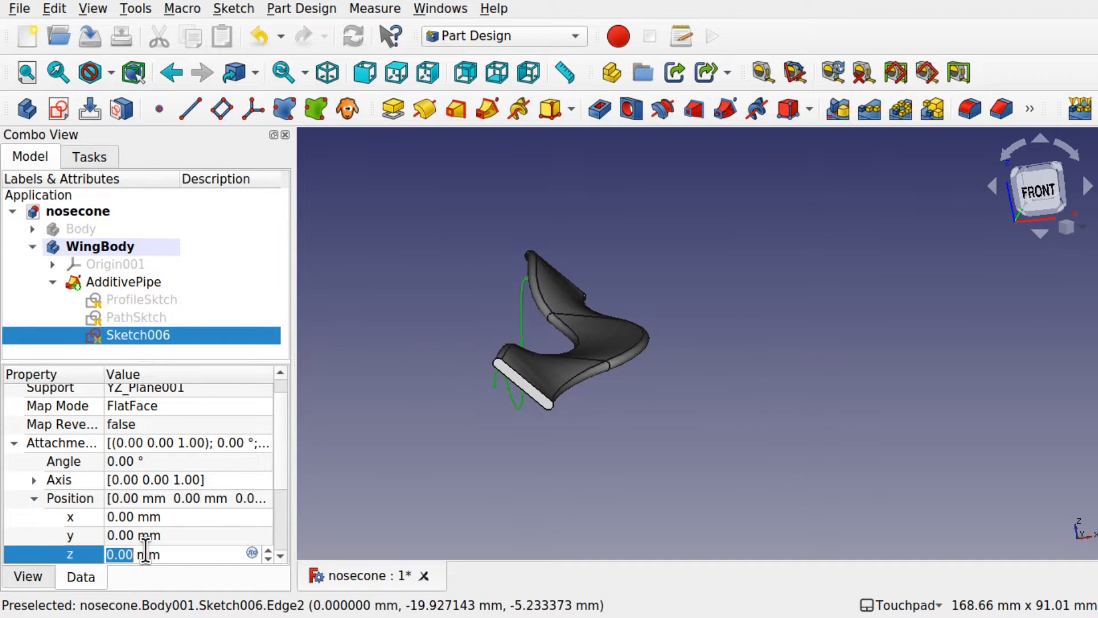
text(2)
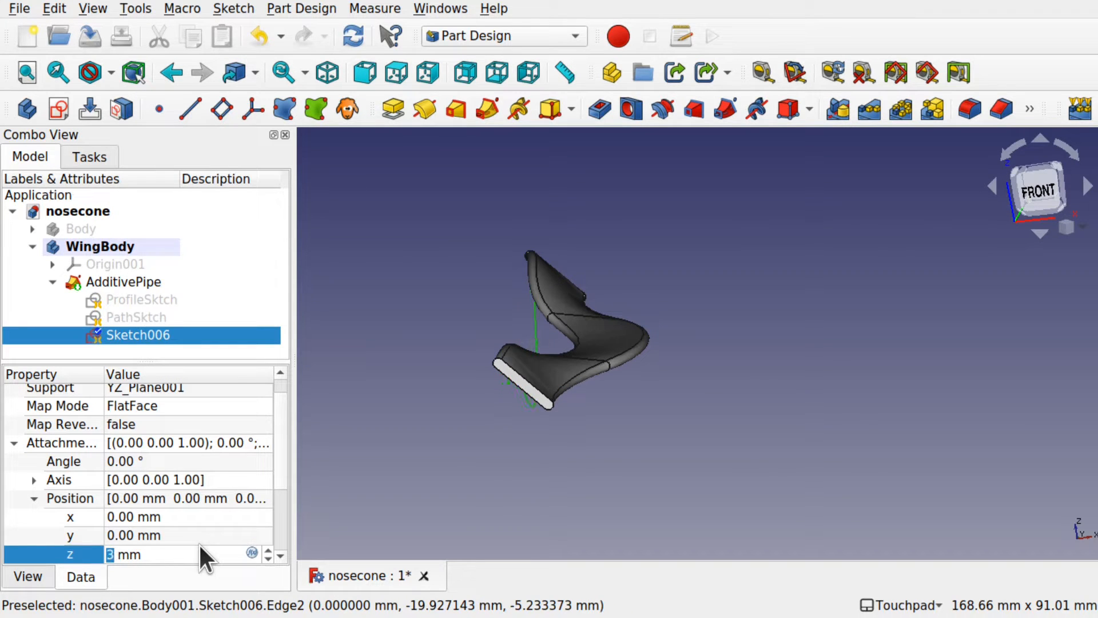
text(37)
key(Return)
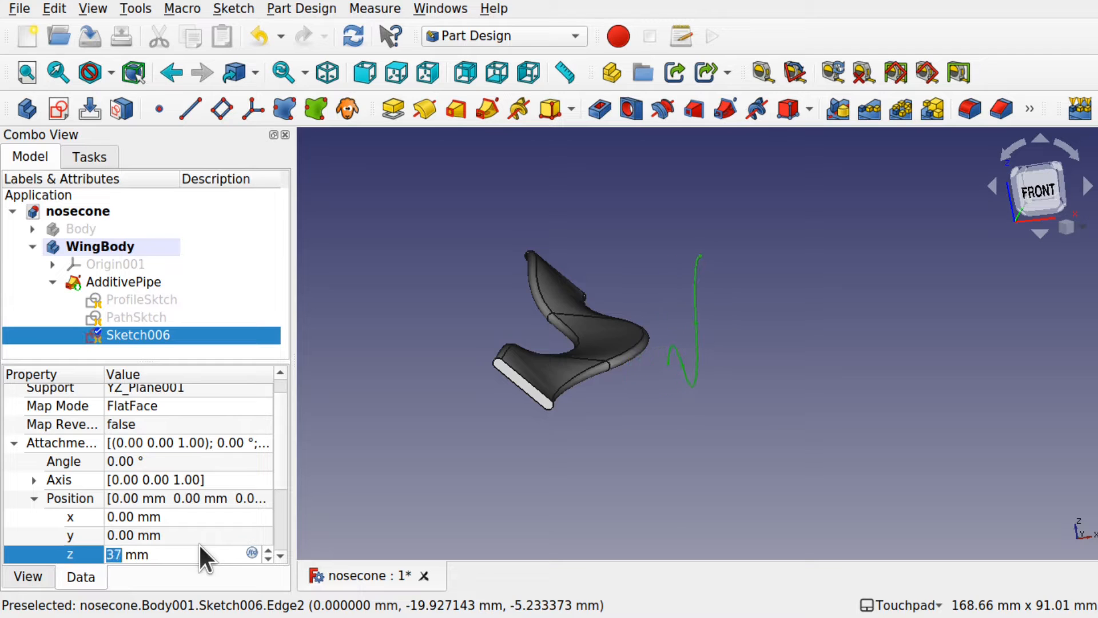
Try z offsets of 16 mm and 12 mm for Sketch006 to change the pipe's twist.
text(30)
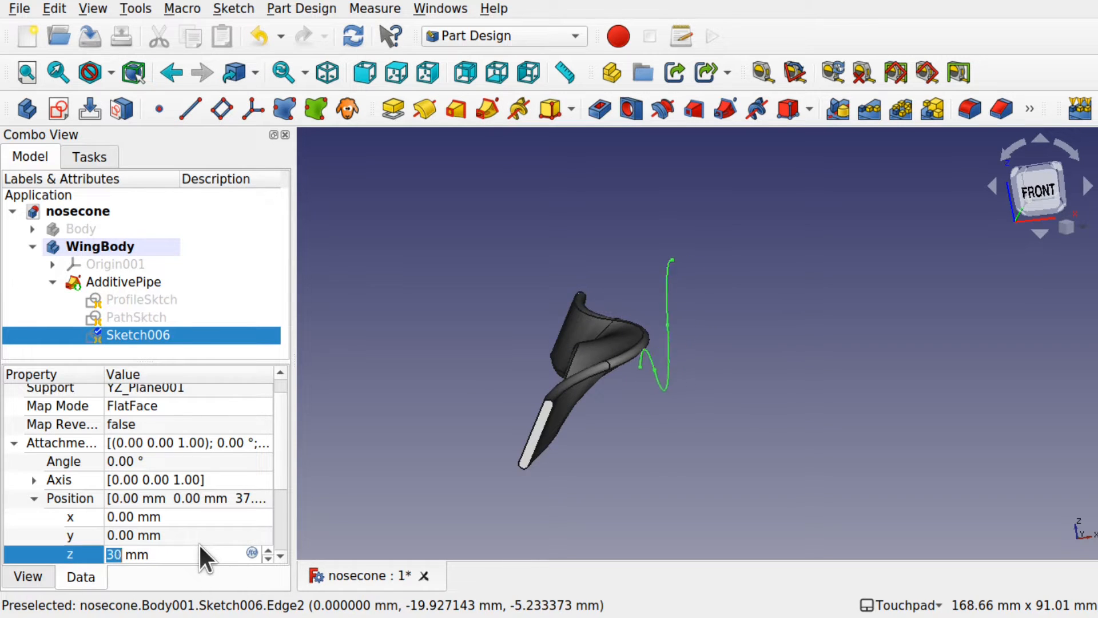
text(16)
key(Return)
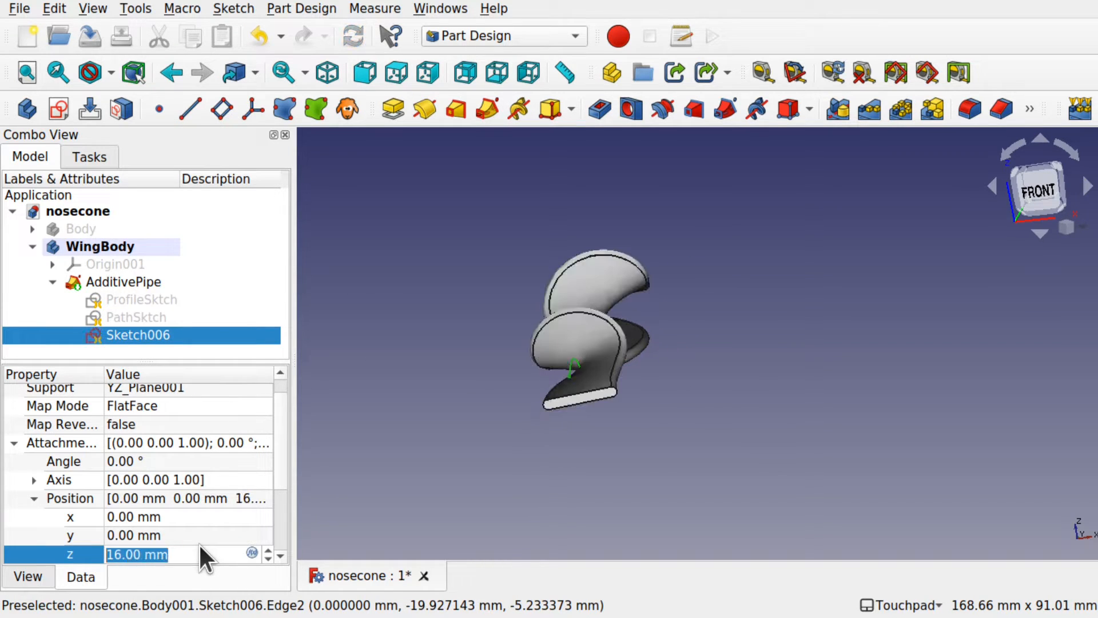
text(12)
key(Return)
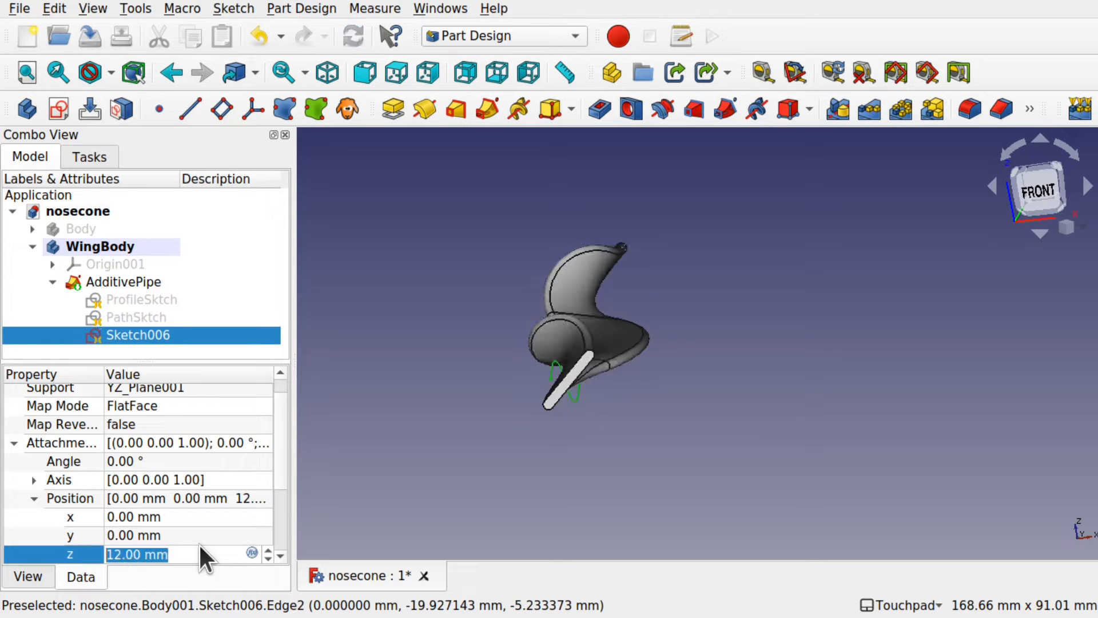
Try negative z offsets of -1, -6, -17 and -37 mm for Sketch006.
text(-1)
key(Return)
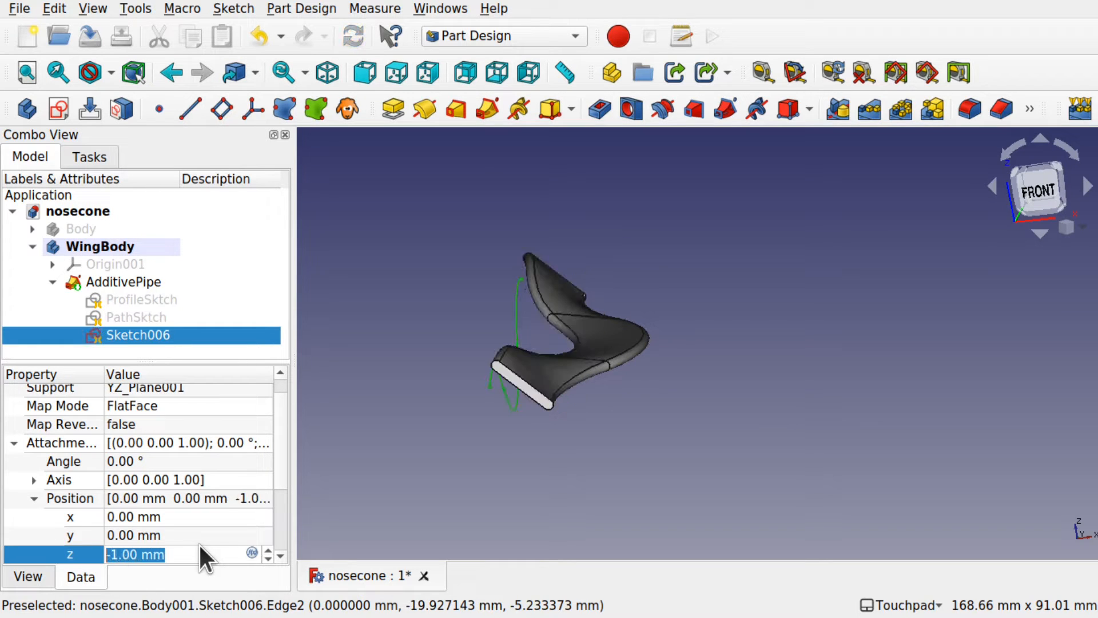
text(-6)
key(Return)
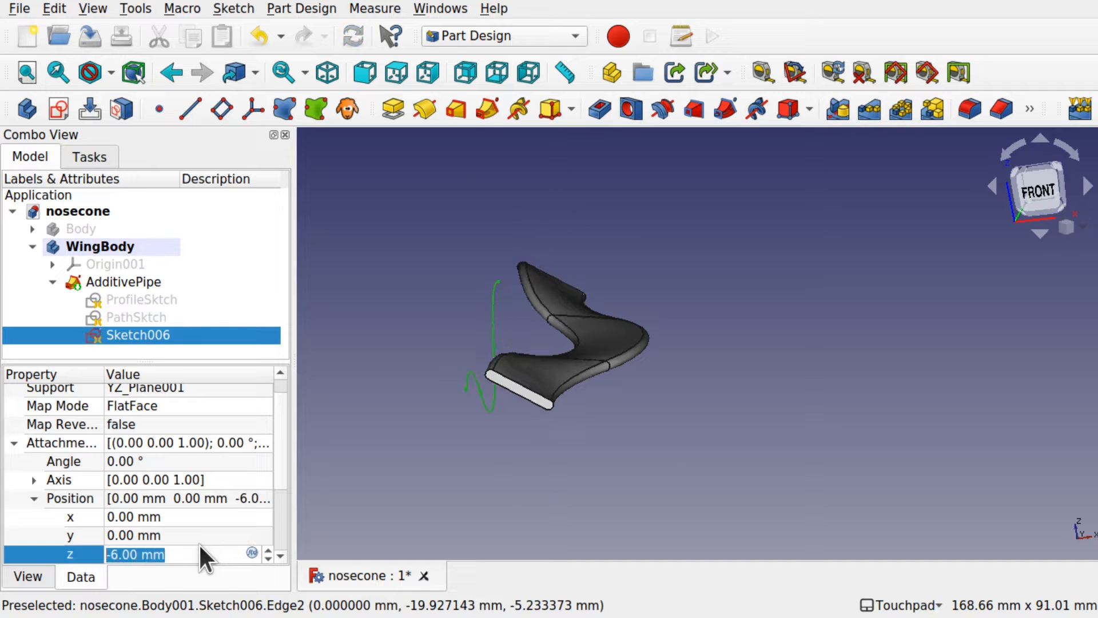
text(-17)
key(Return)
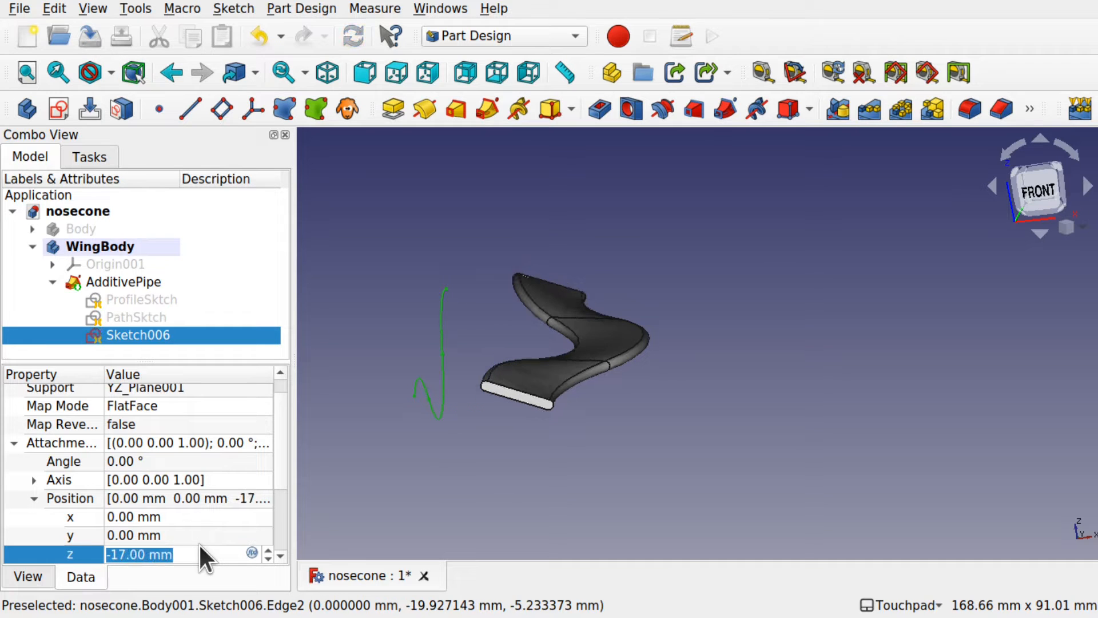
key(End)
scroll(199, 548, down, 20)
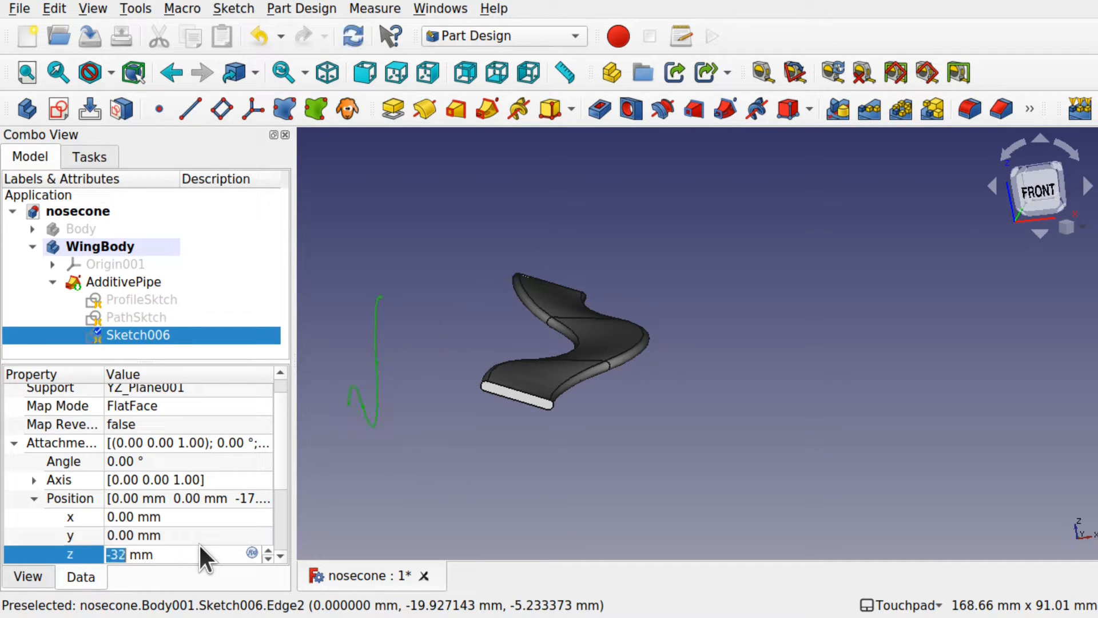
key(Return)
Move Sketch006 back to the positive side, trying z offsets of 36 mm and 27 mm.
scroll(198, 544, up, 20)
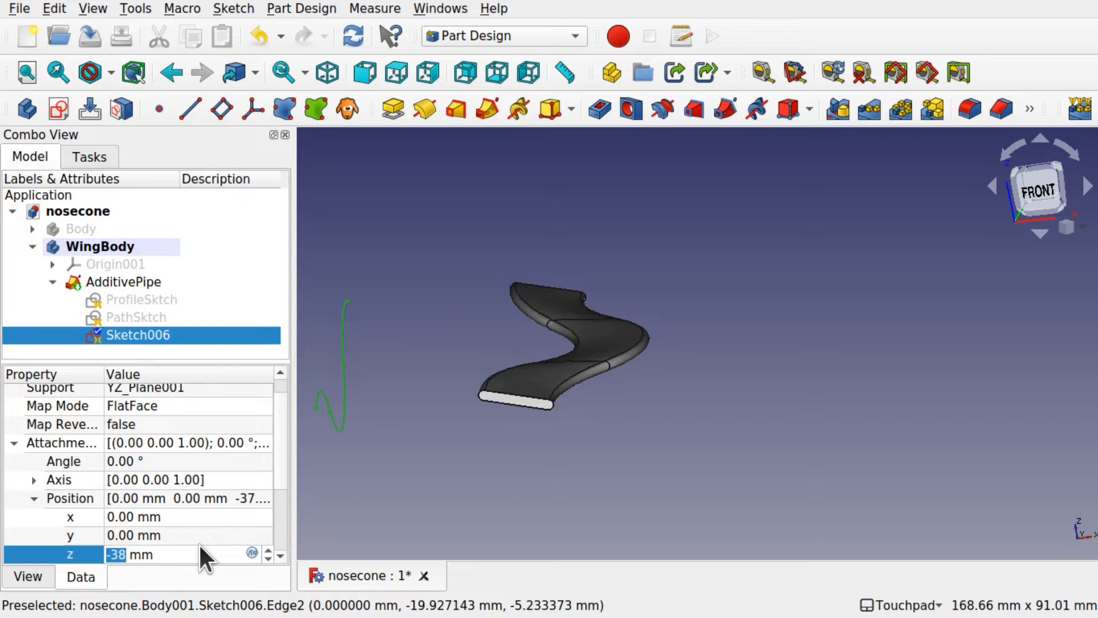
scroll(198, 544, up, 20)
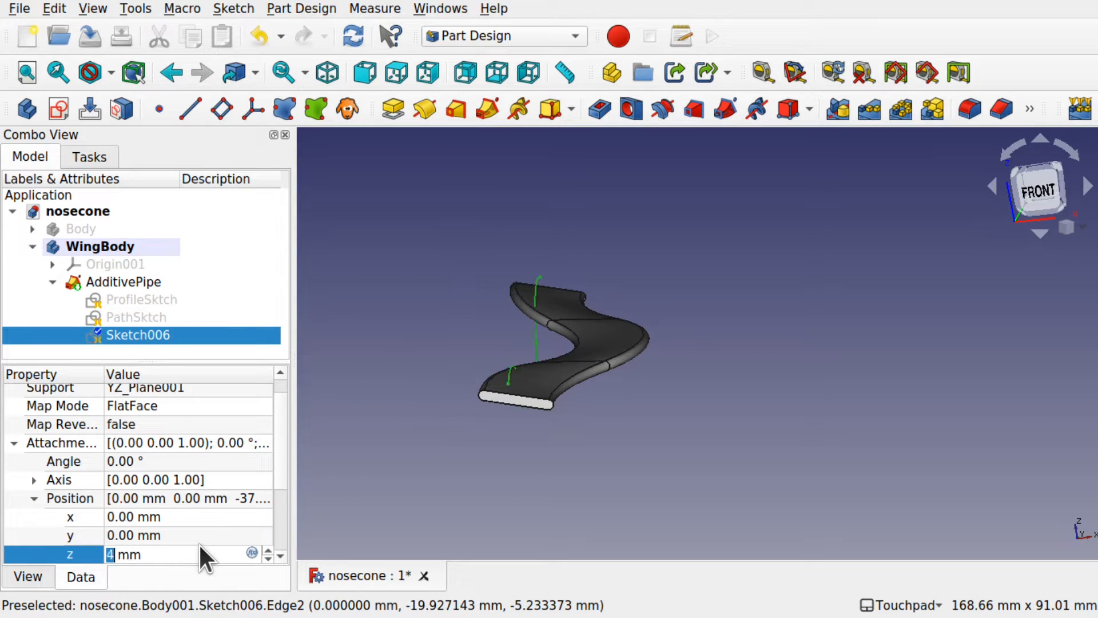
key(Return)
scroll(198, 543, down, 5)
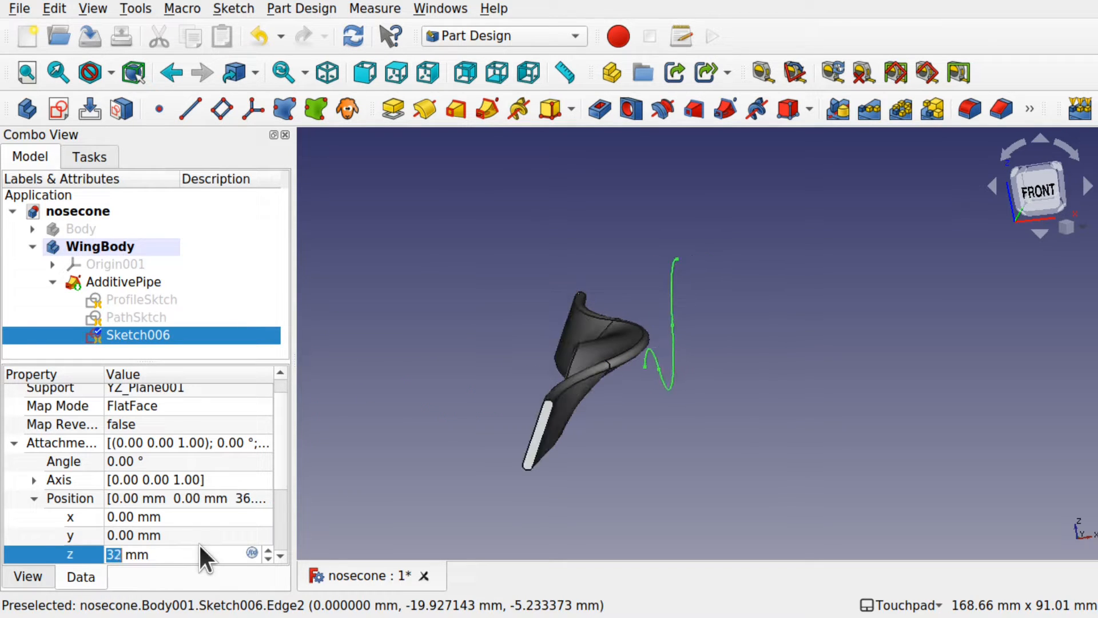
key(Return)
scroll(198, 544, down, 4)
key(Return)
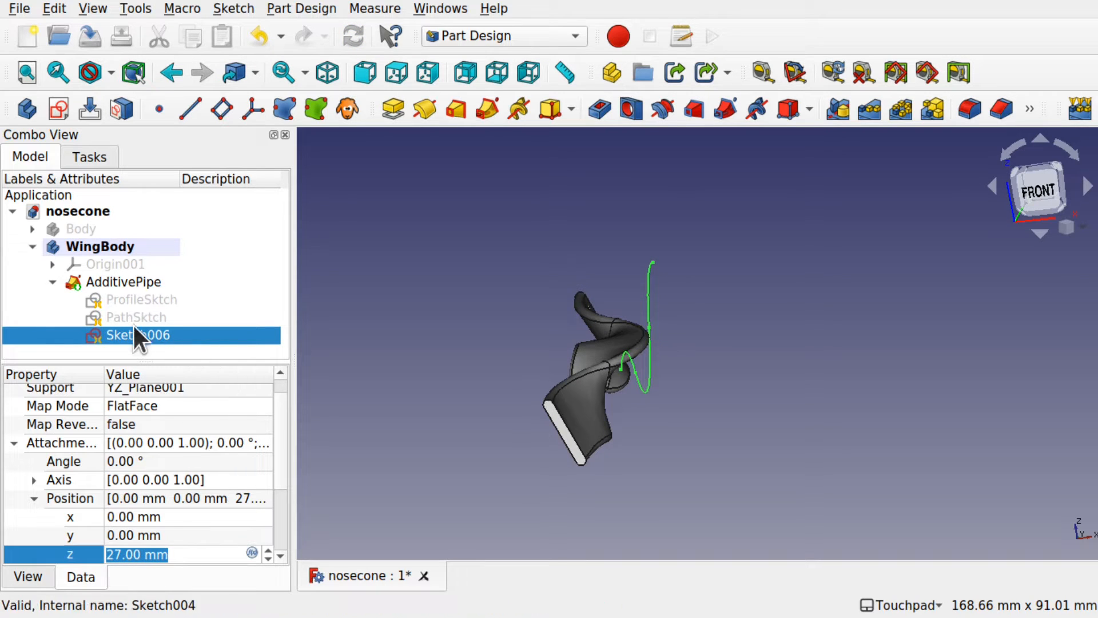
Edit the AdditivePipe to clear its auxiliary profile, set the section orientation to Standard, and apply the change.
click(132, 283)
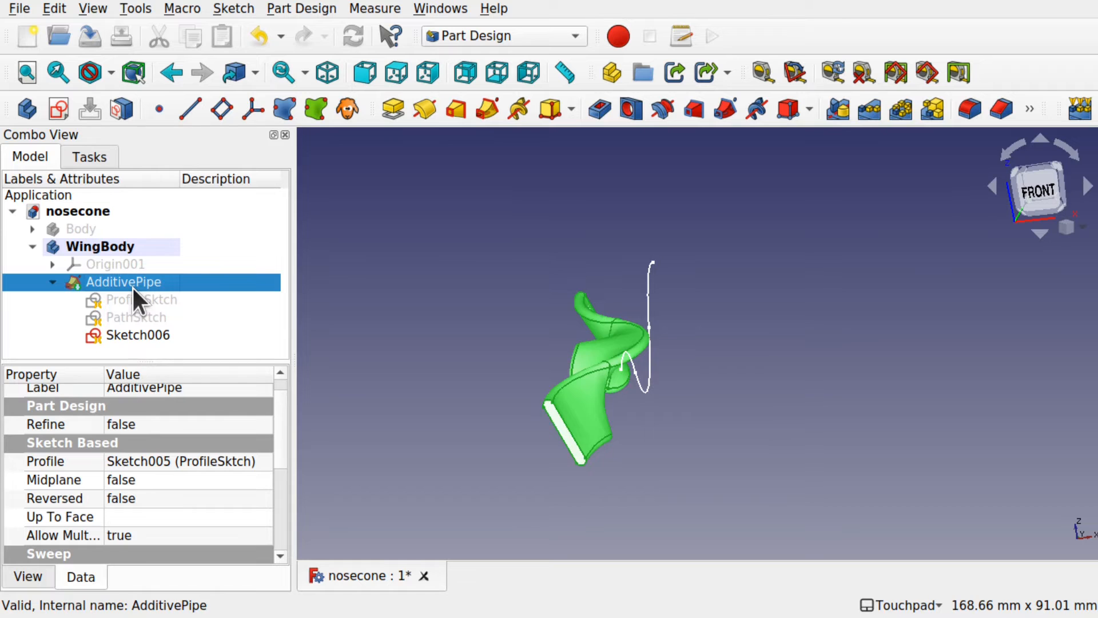
double_click(133, 283)
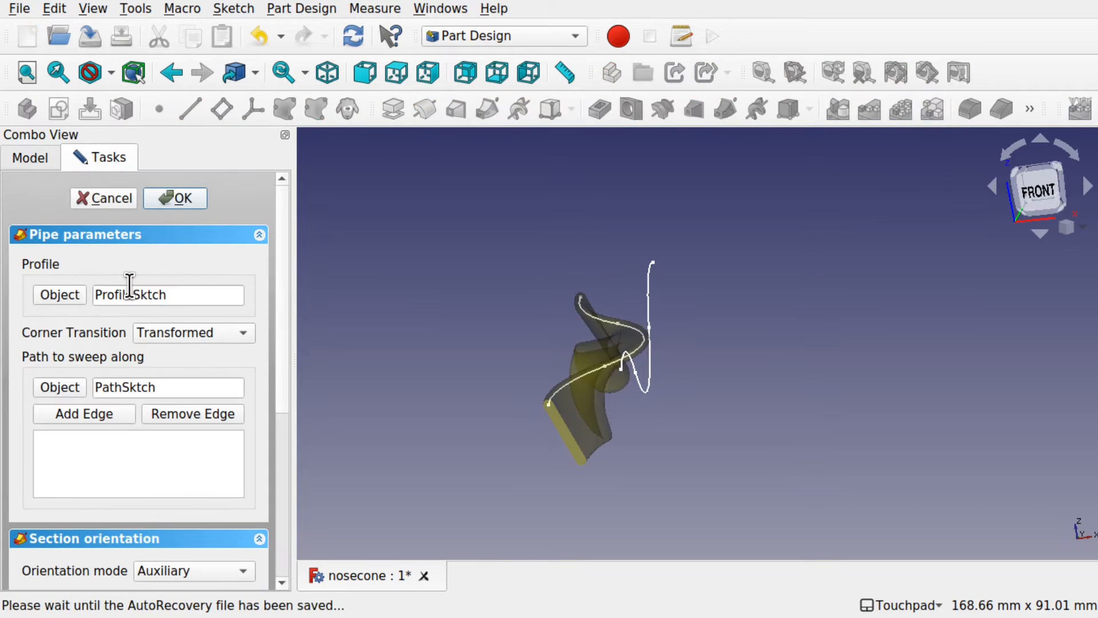
scroll(275, 473, down, 5)
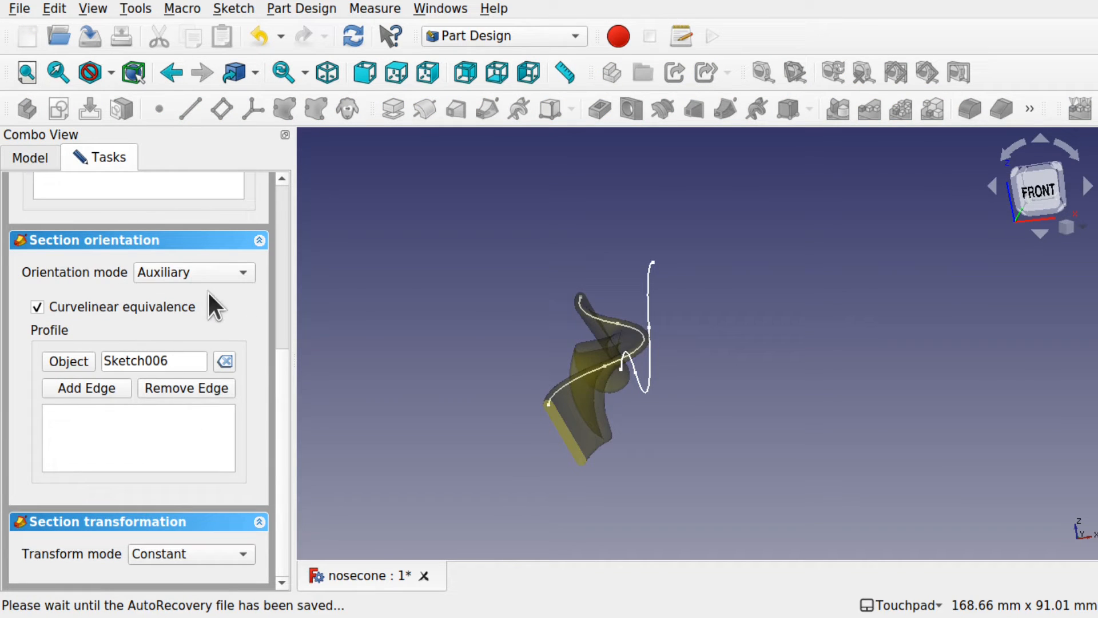
click(193, 277)
click(190, 275)
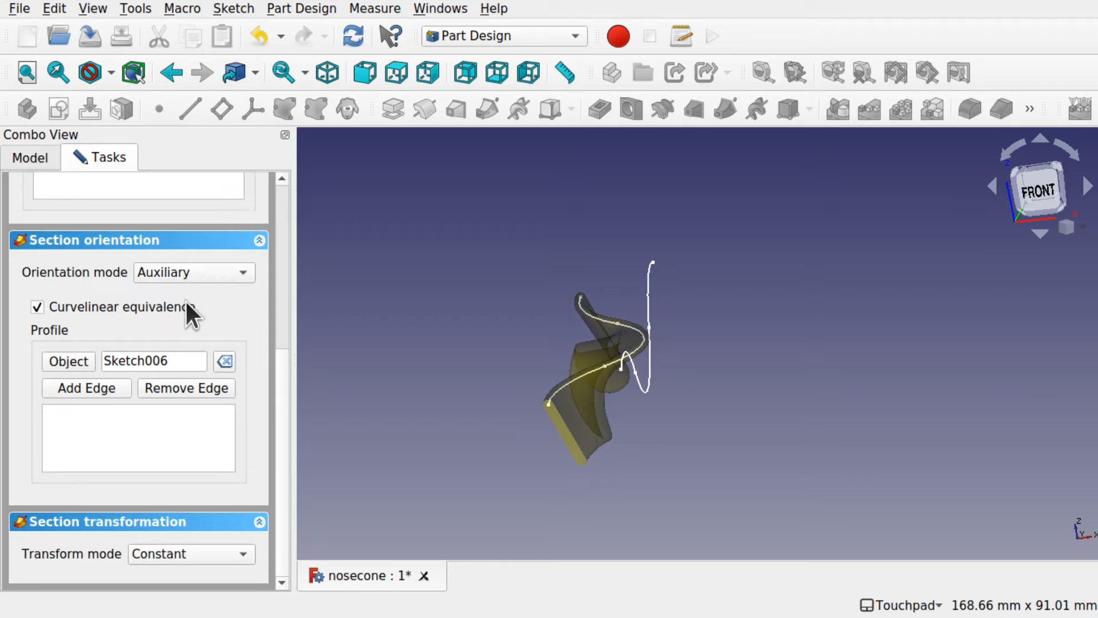
drag(167, 361, 53, 358)
key(Delete)
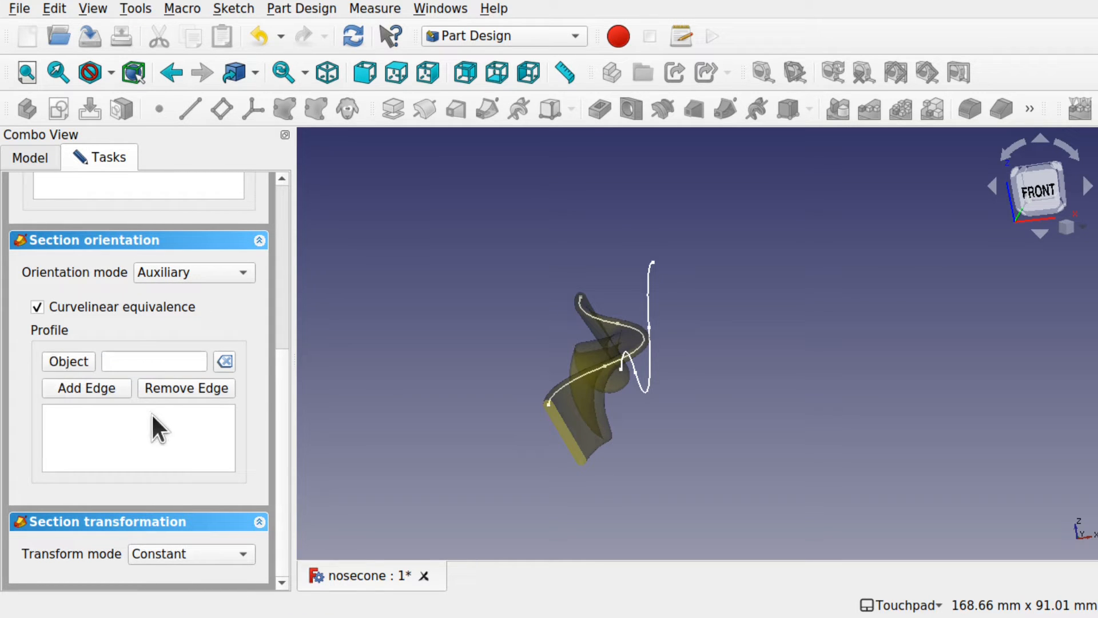
click(215, 270)
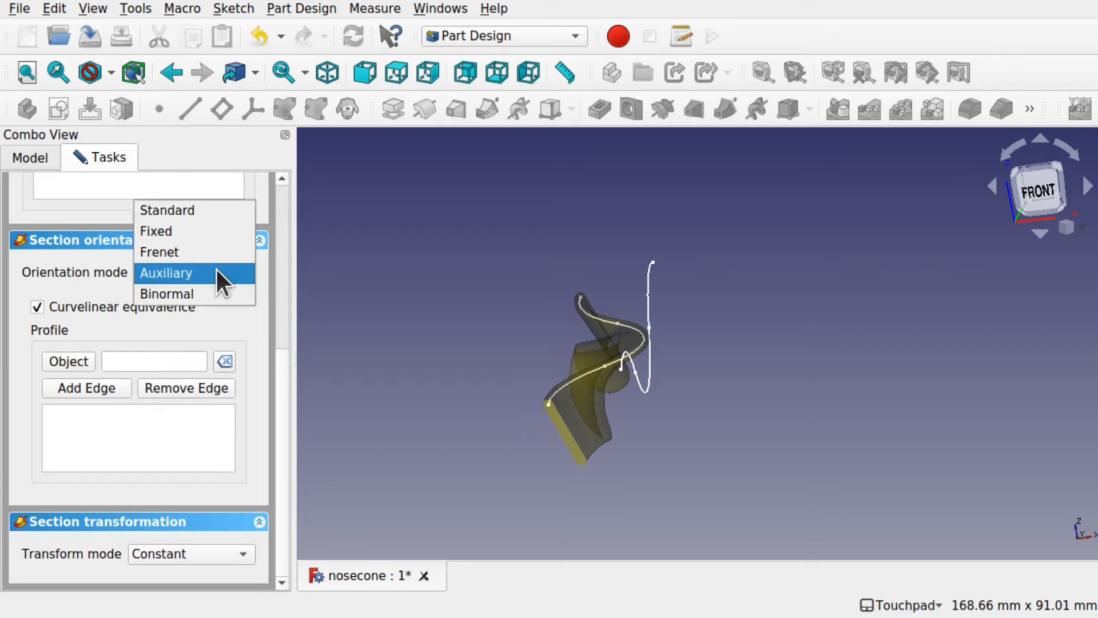
click(191, 213)
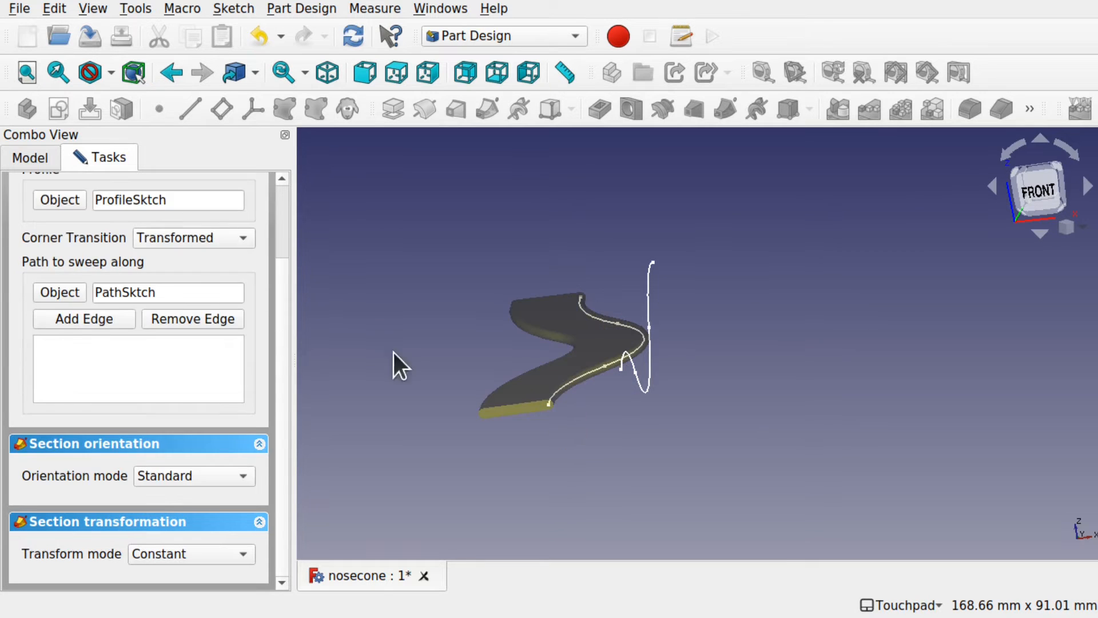
scroll(280, 258, up, 3)
click(177, 198)
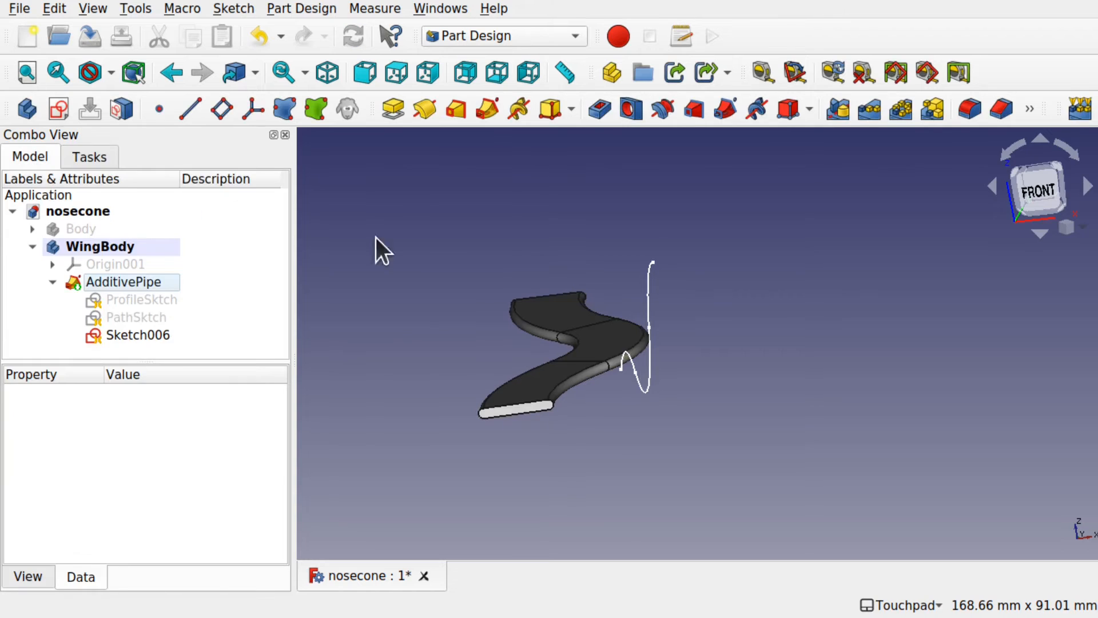
View the pipe and Sketch006 at an angle, and reopen the AdditivePipe's parameters.
shift+drag(703, 379, 662, 380)
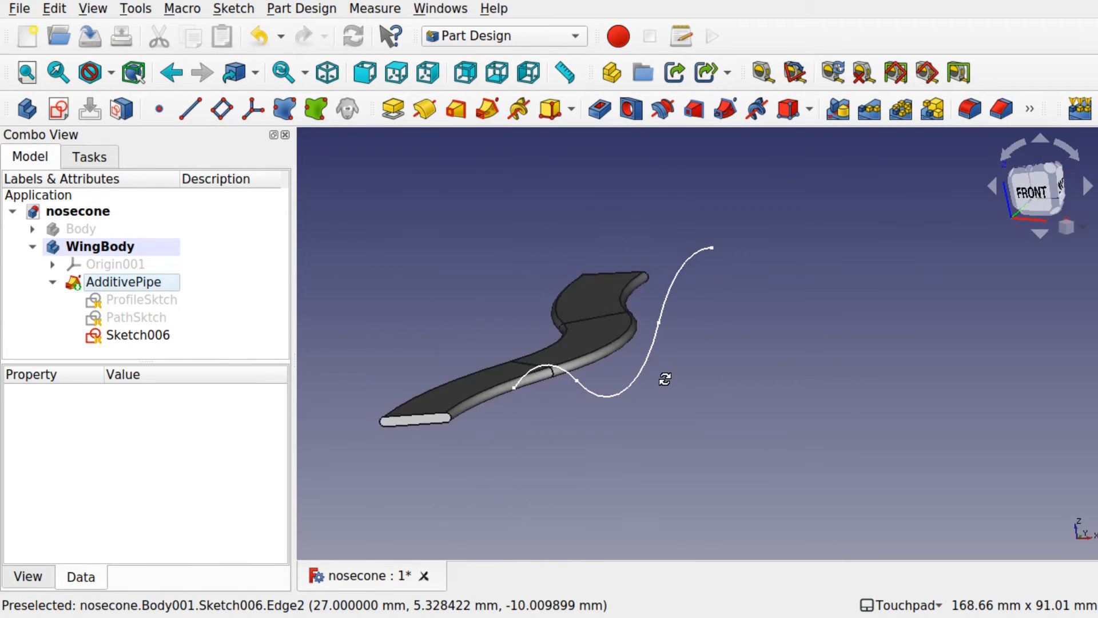
double_click(120, 276)
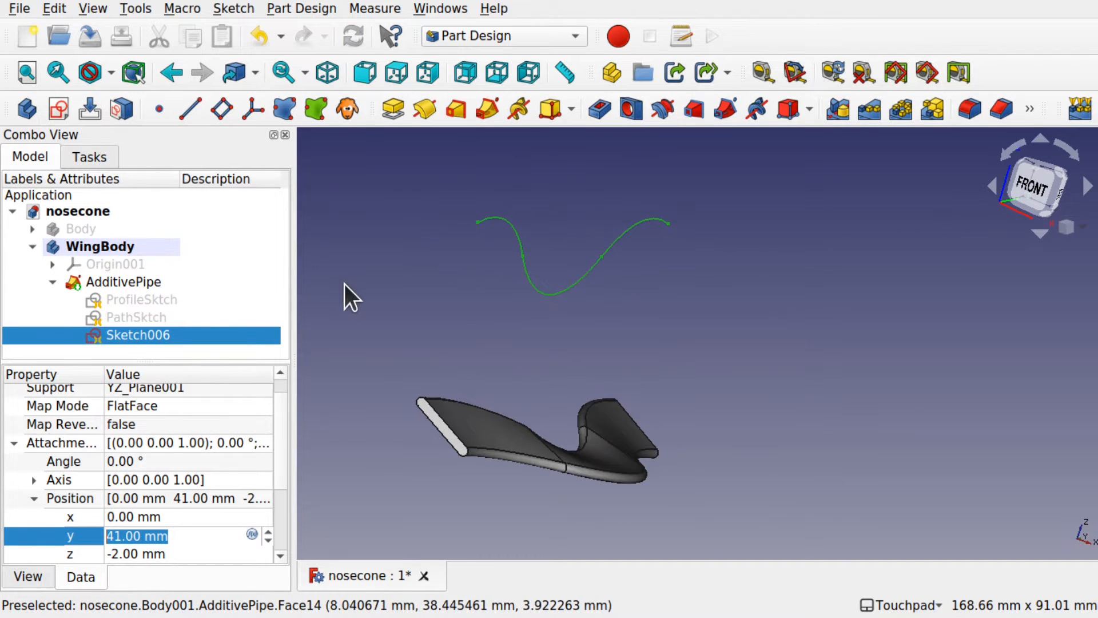
Hide Sketch006, collapse the AdditivePipe, and show the nose cone Body together with the wing from above.
click(162, 338)
key(space)
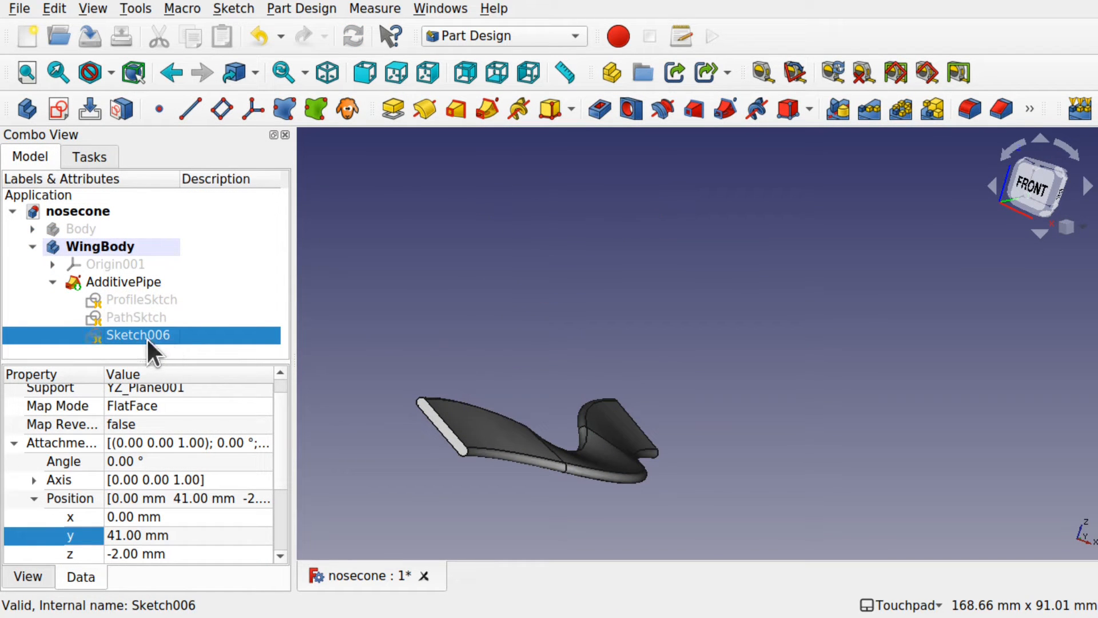
click(55, 280)
click(90, 231)
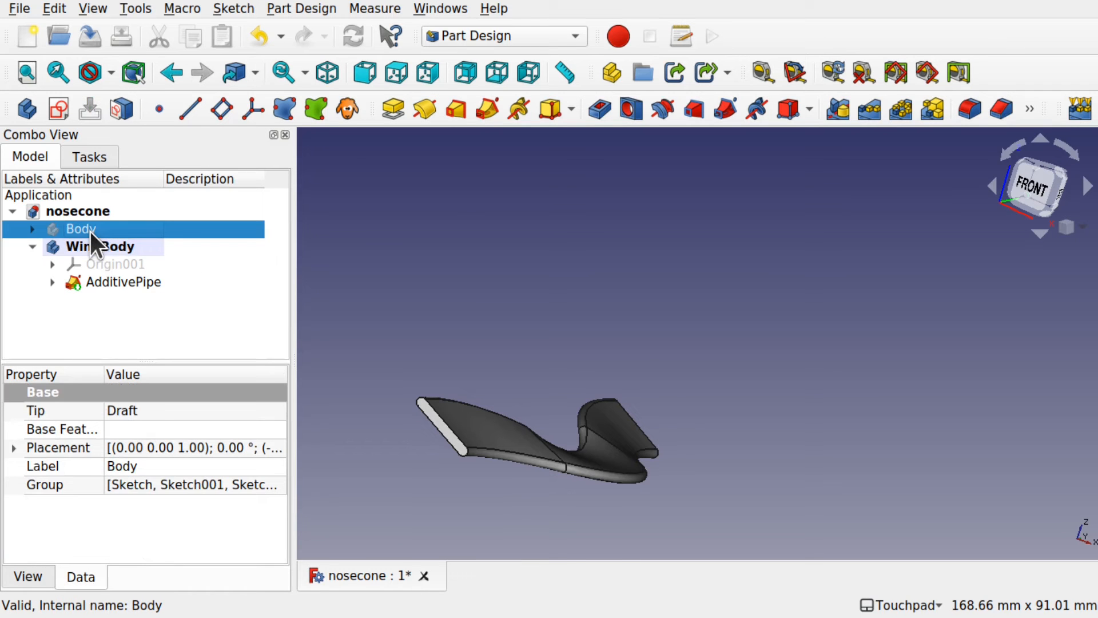
key(space)
drag(694, 306, 612, 328)
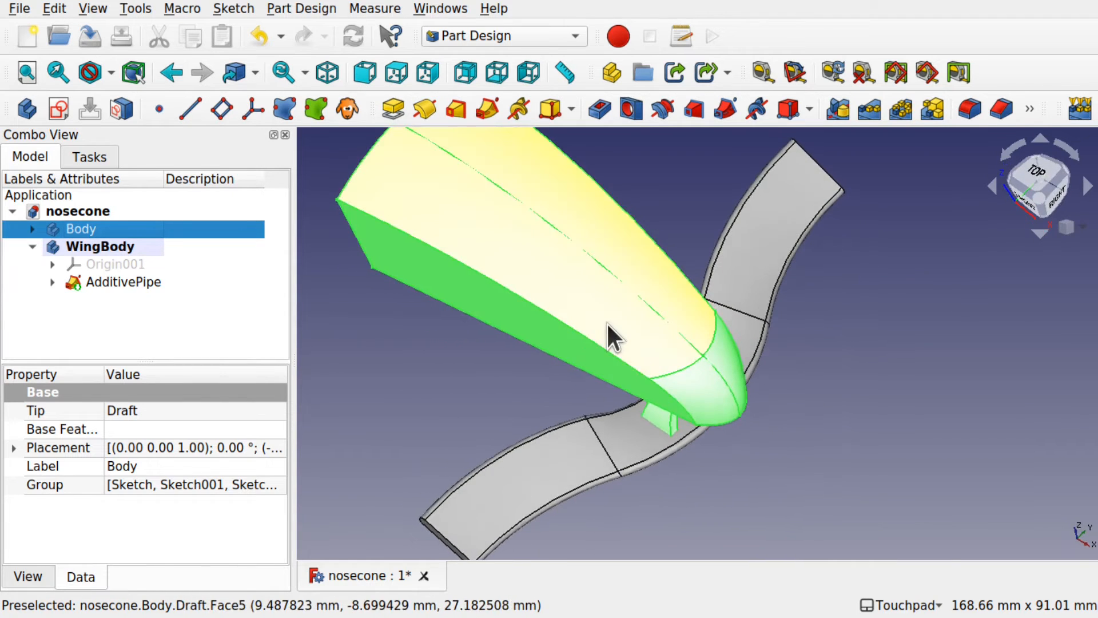
scroll(607, 335, down, 3)
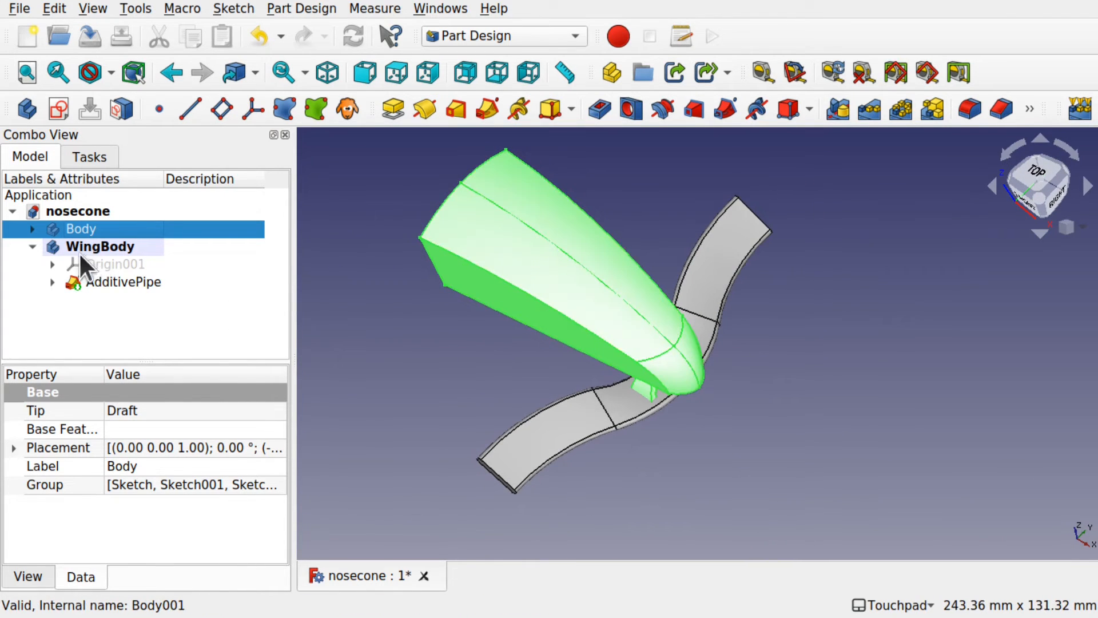
Transform the WingBody by lowering it slightly along Z to meet the nose cone's two legs, and apply the move.
click(94, 249)
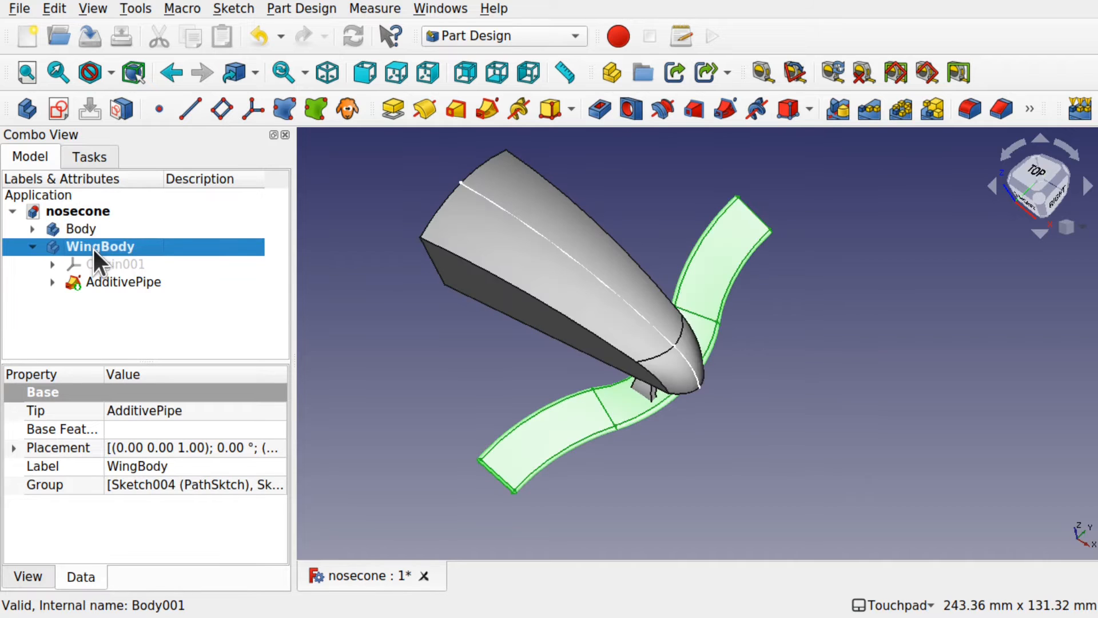
right_click(81, 247)
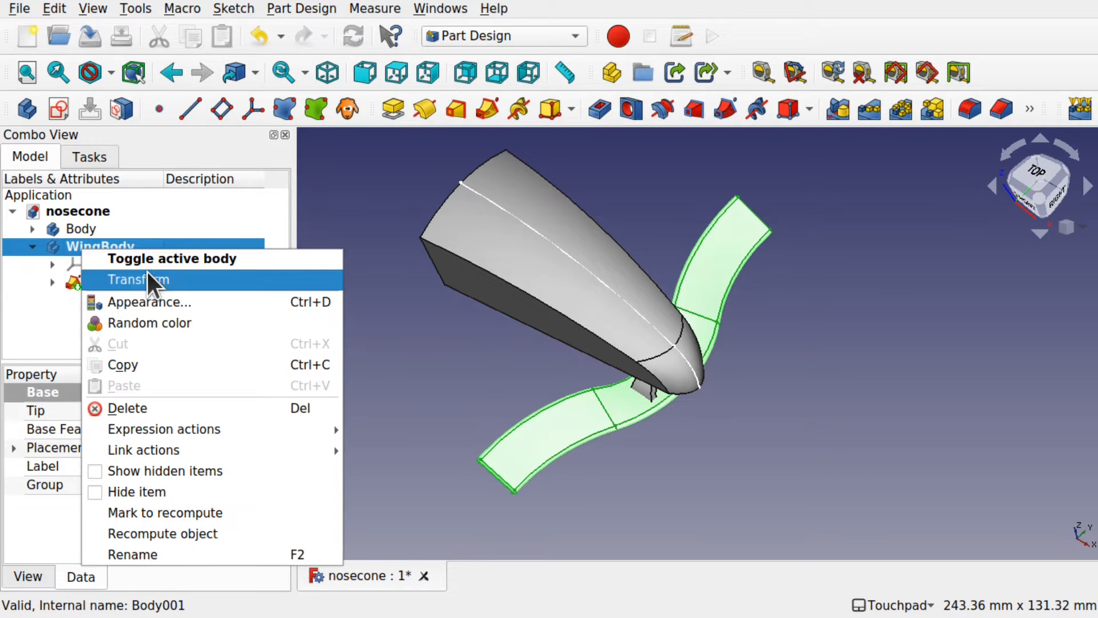
click(171, 279)
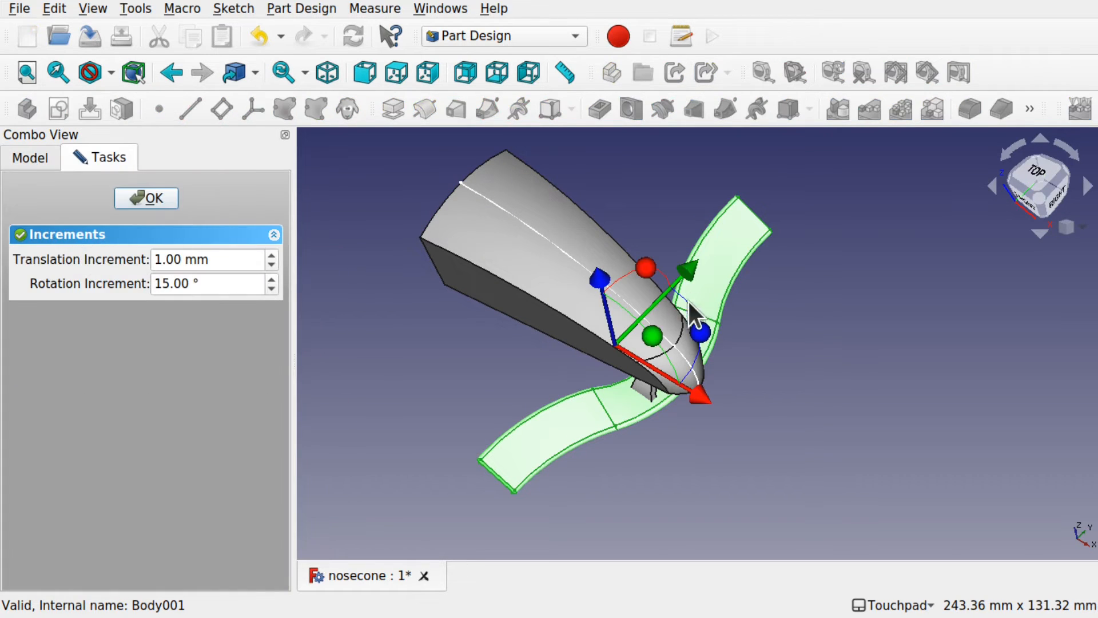
alt+drag(738, 372, 719, 328)
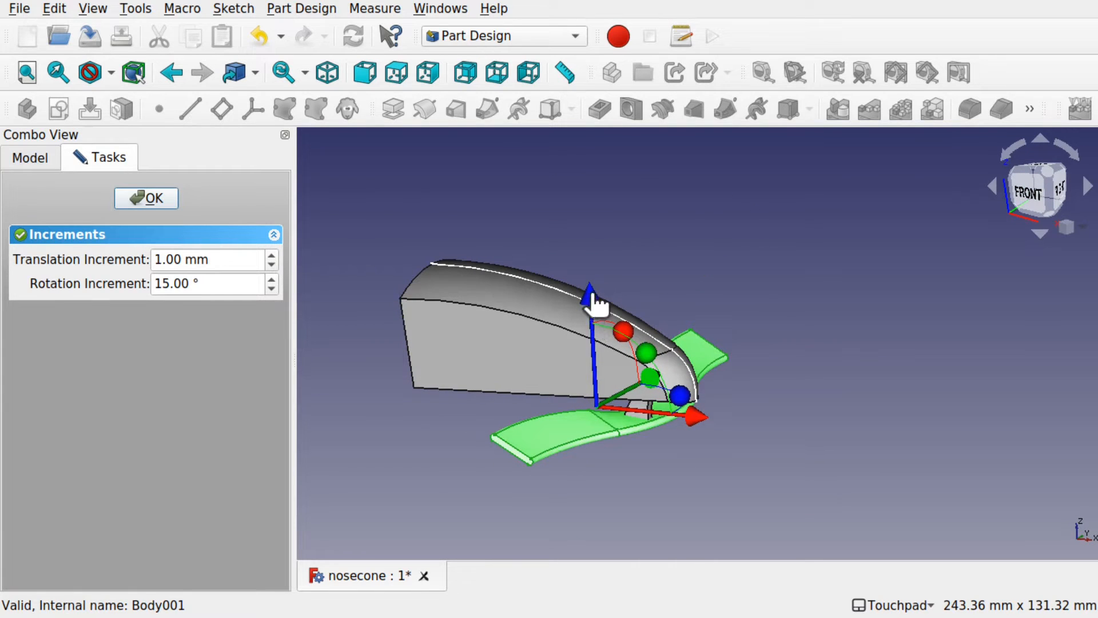
drag(599, 293, 595, 306)
alt+drag(847, 407, 492, 361)
click(174, 205)
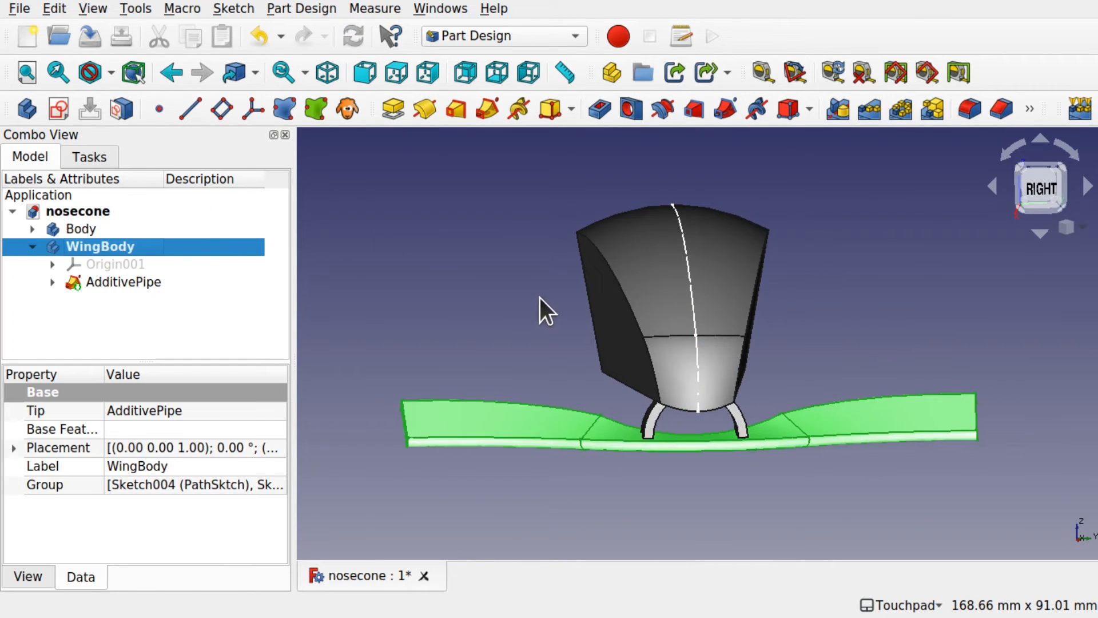
Edit ProfileSktch of the wing's AdditivePipe to lengthen the slot profile by moving its rear end backward, and close the sketch.
alt+drag(541, 297, 647, 351)
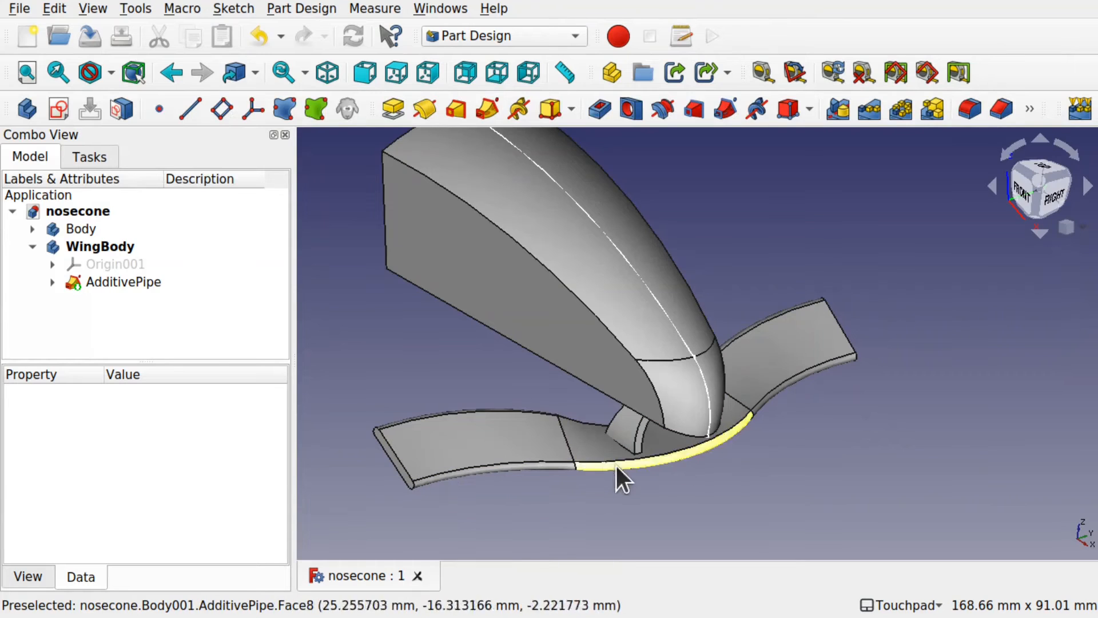
click(53, 282)
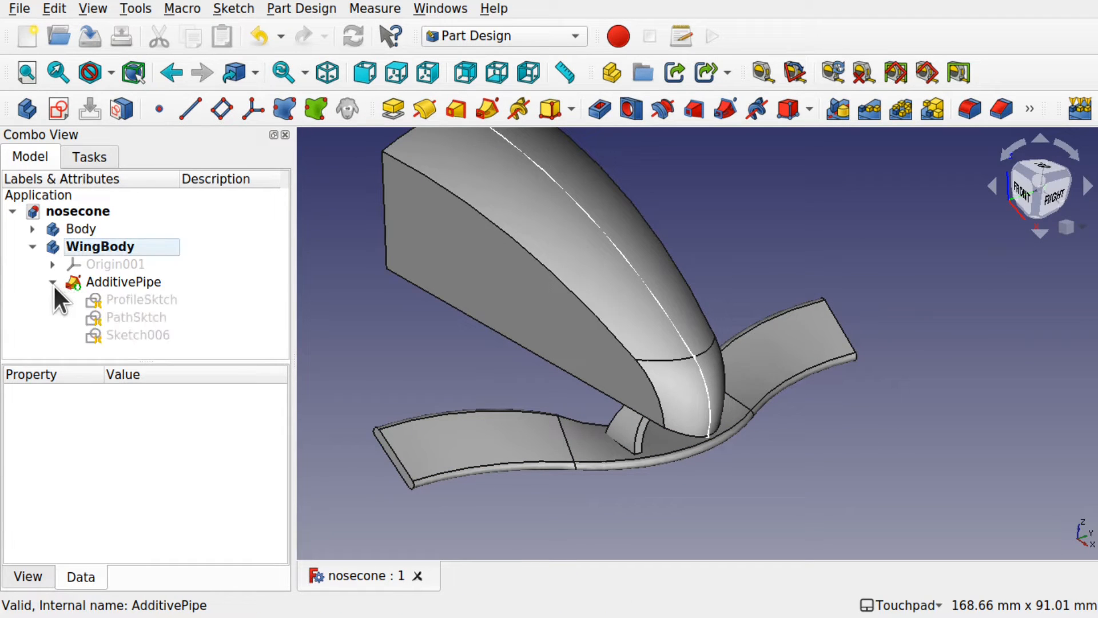
click(149, 297)
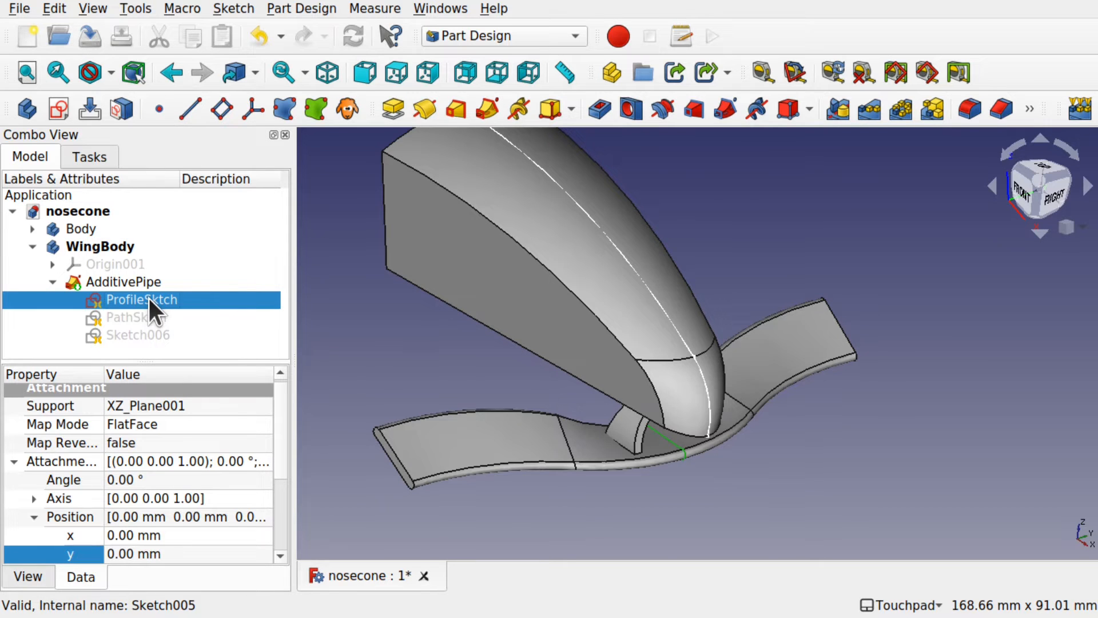
double_click(149, 297)
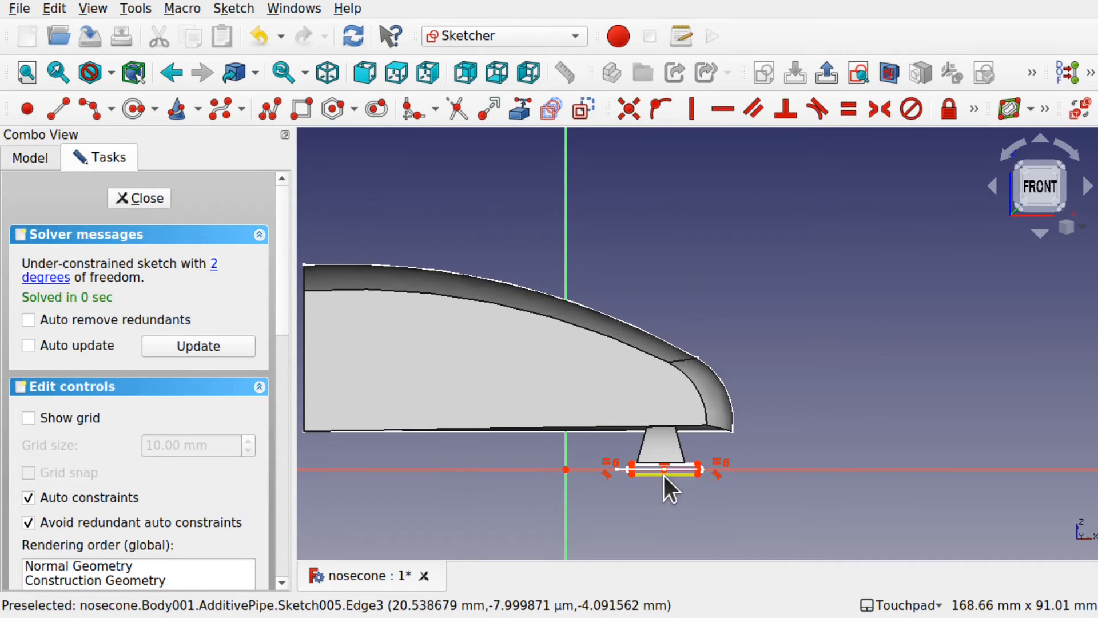
scroll(663, 476, up, 5)
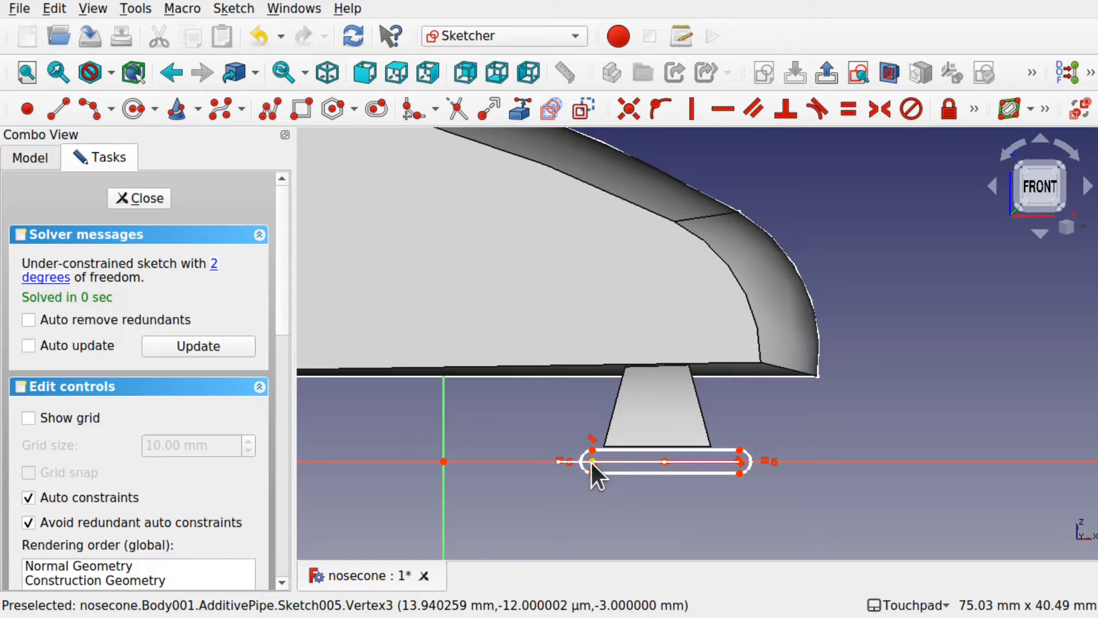
drag(591, 462, 528, 463)
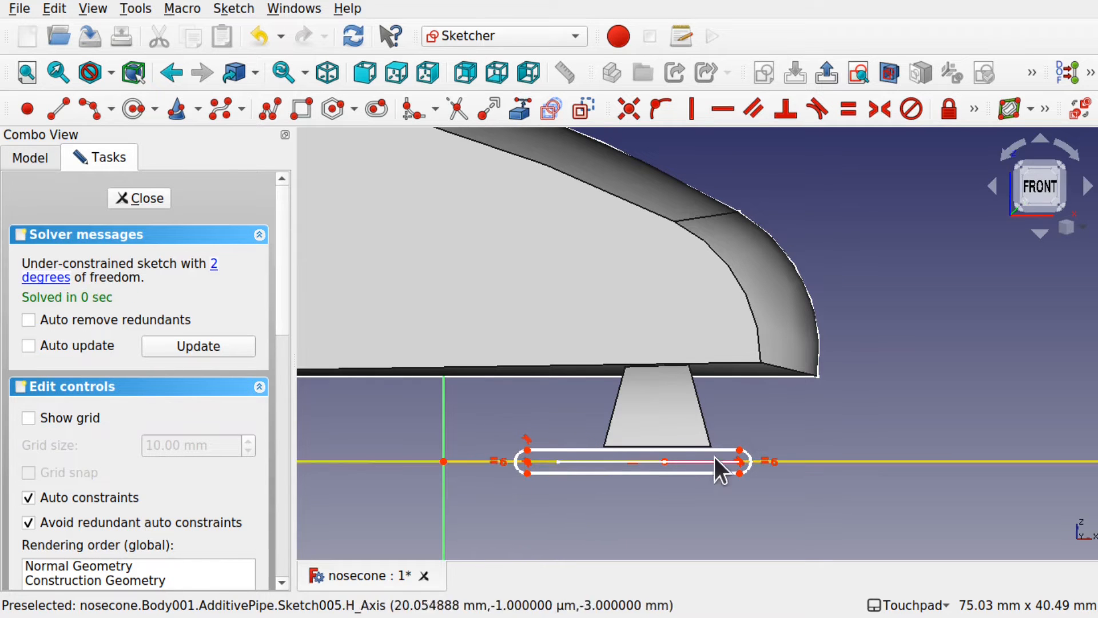
alt+drag(738, 457, 692, 480)
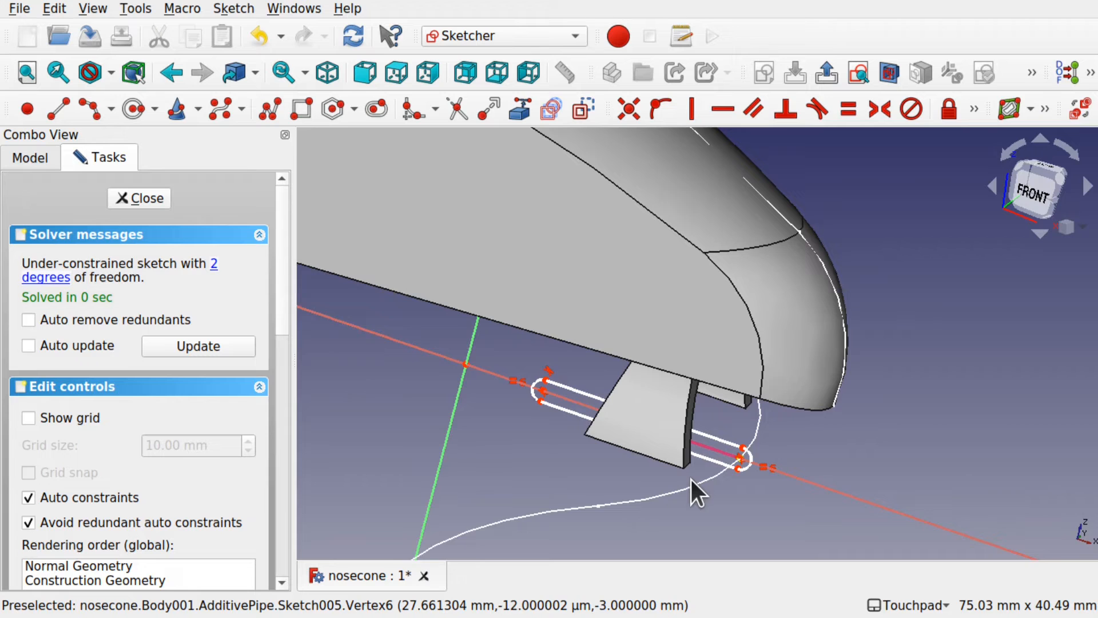
click(150, 202)
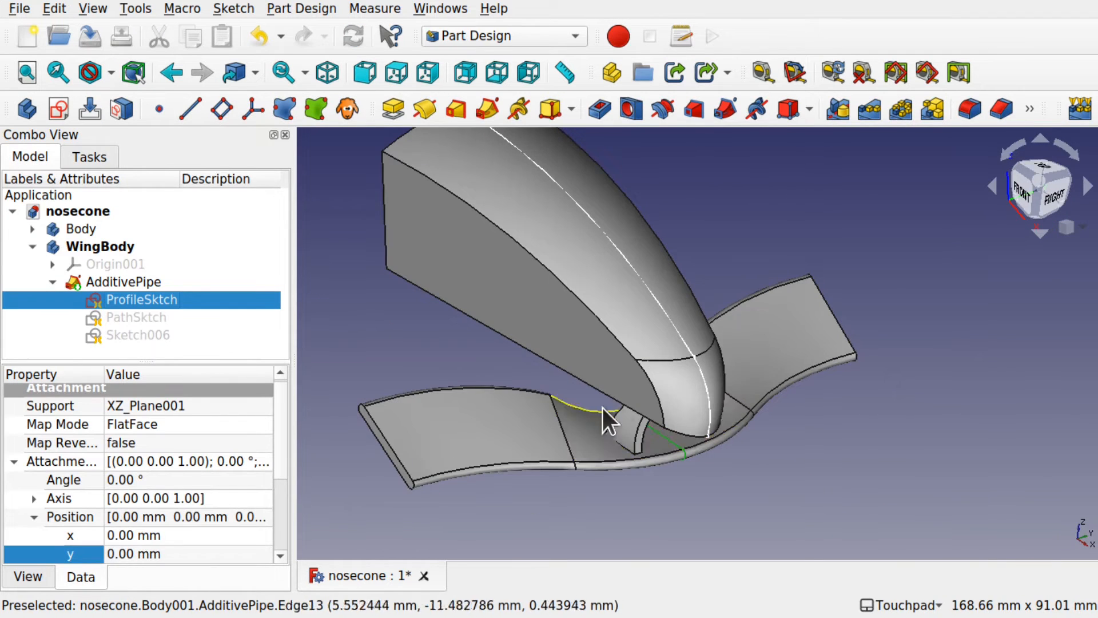
Duplicate the WingBody together with all its dependencies, and dismiss the exception message.
alt+drag(602, 408, 667, 475)
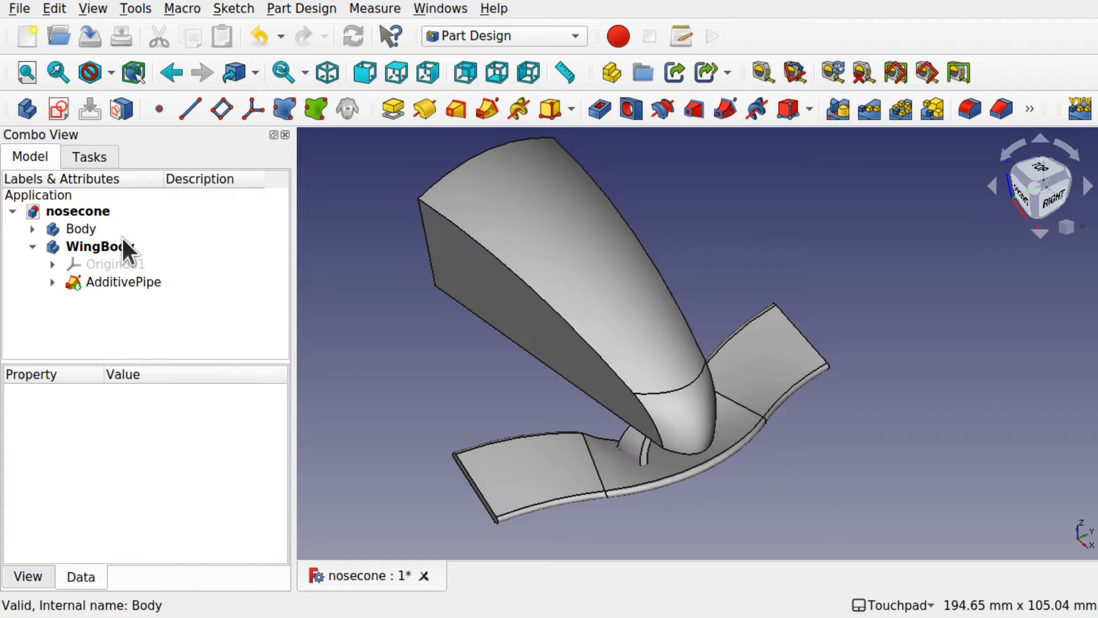
click(96, 245)
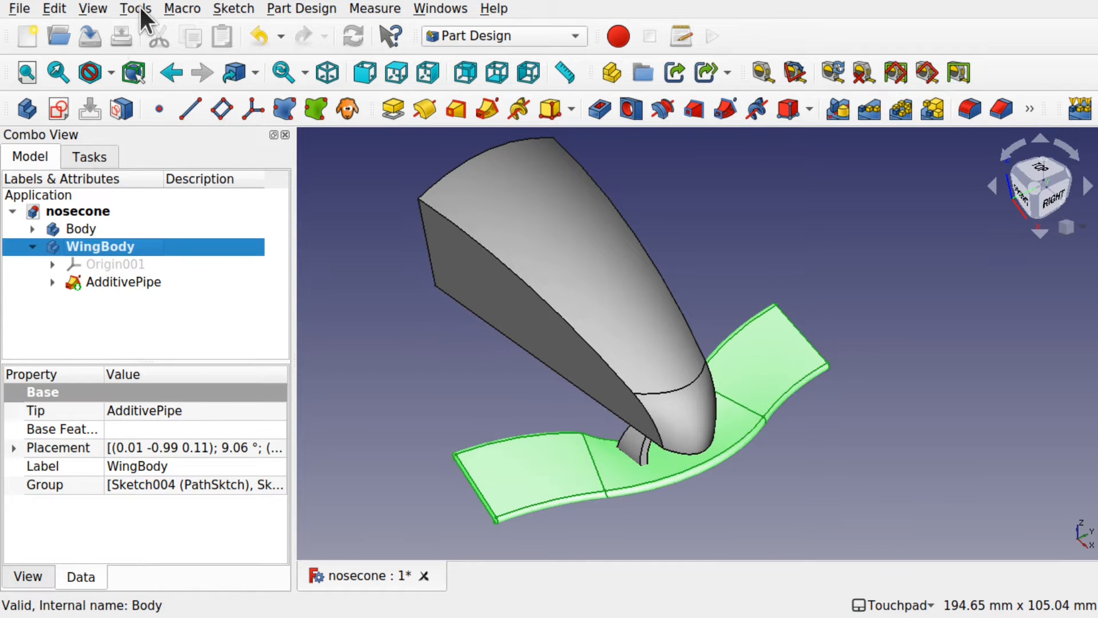
click(55, 9)
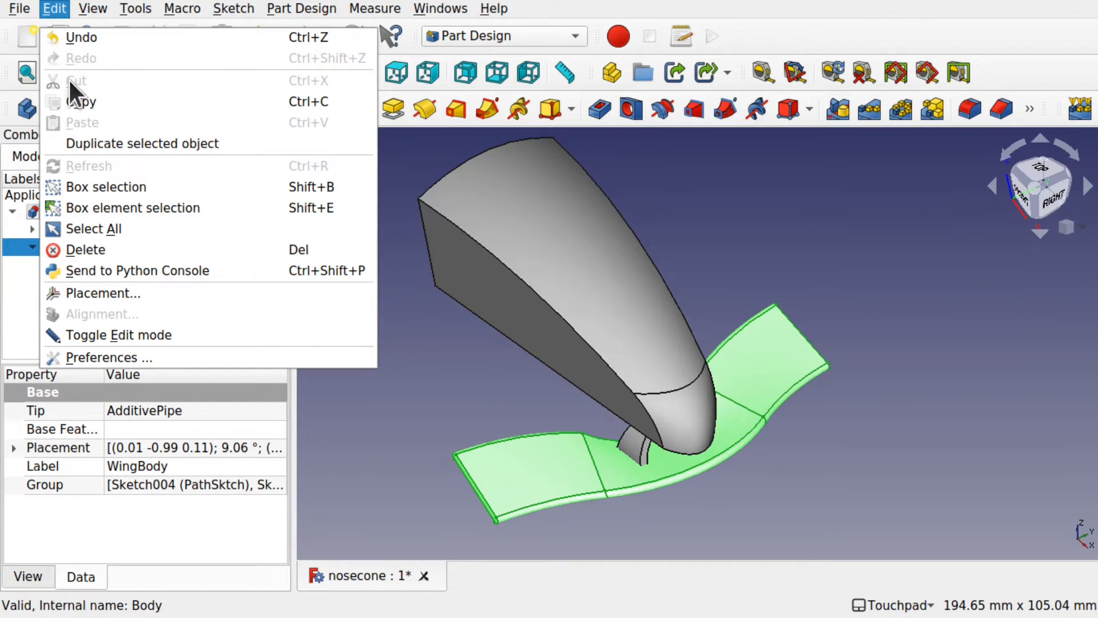
click(93, 144)
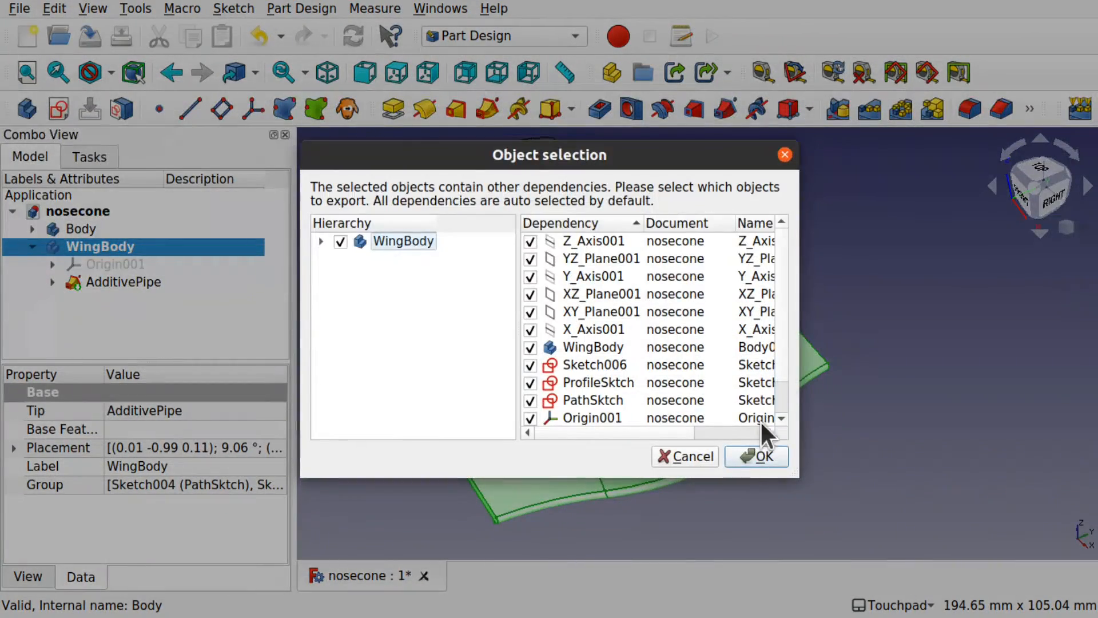
click(749, 454)
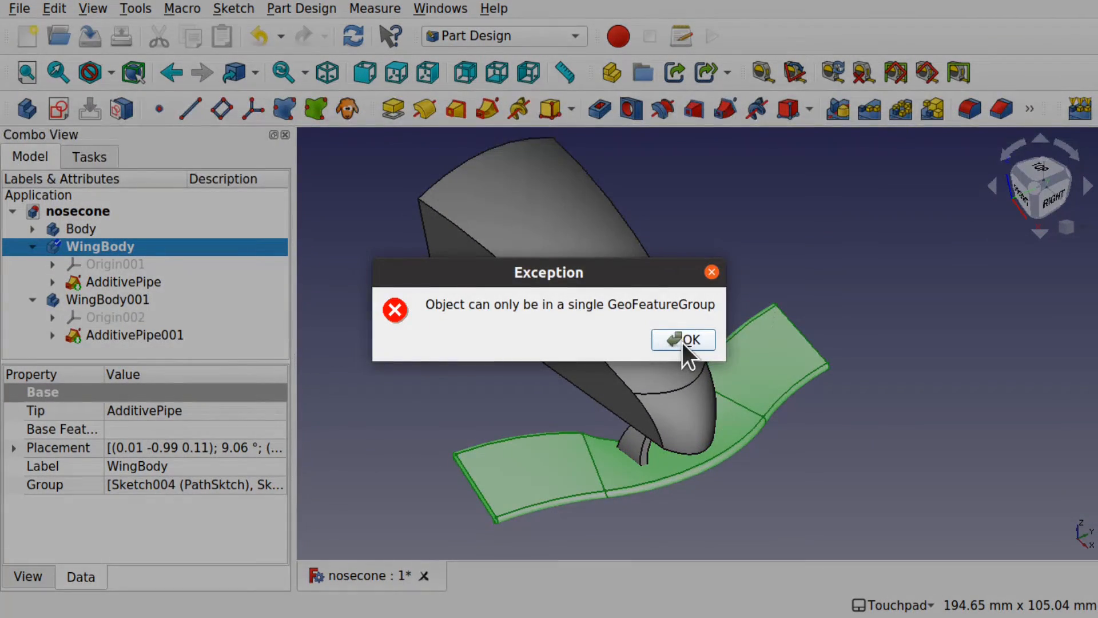
click(684, 340)
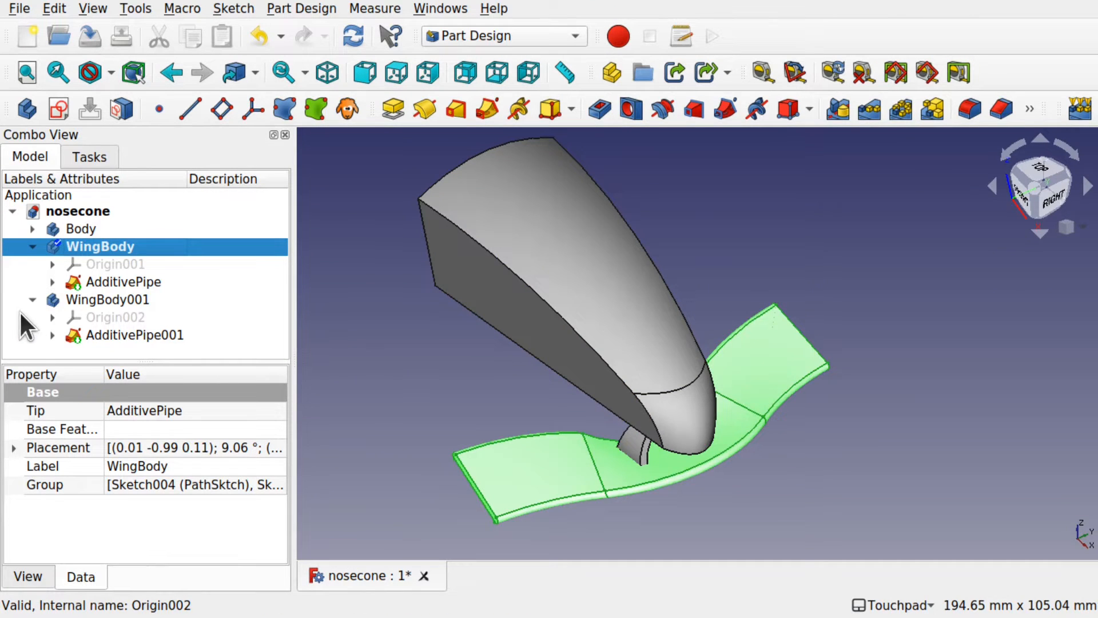
Transform the duplicated WingBody001 about 22.9 mm backward along its X axis, behind the original wing, and apply the move.
click(110, 300)
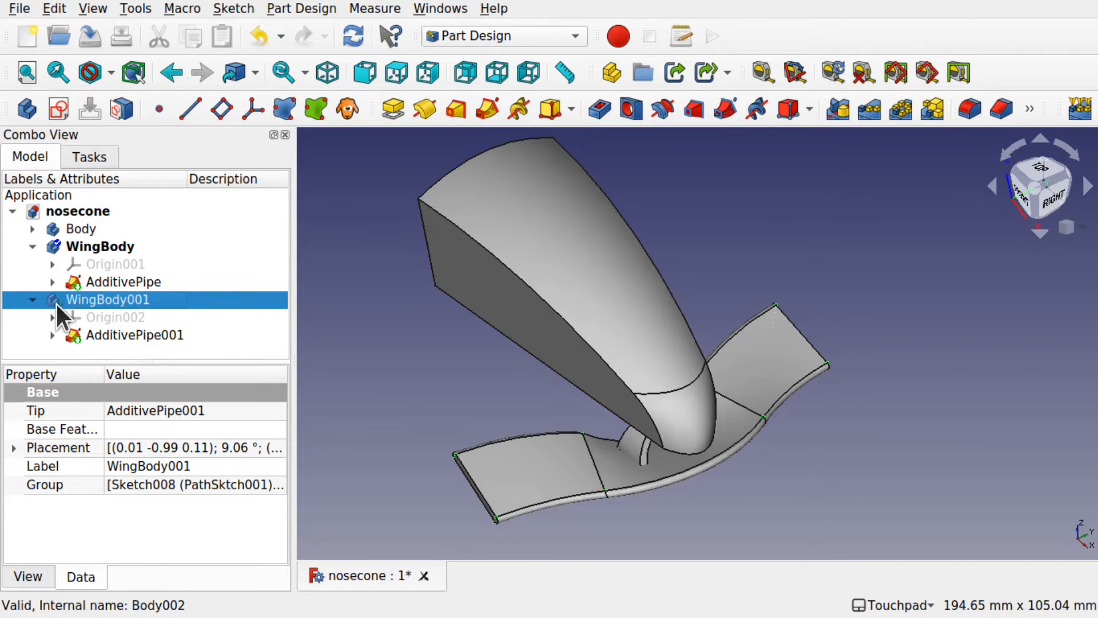
right_click(101, 298)
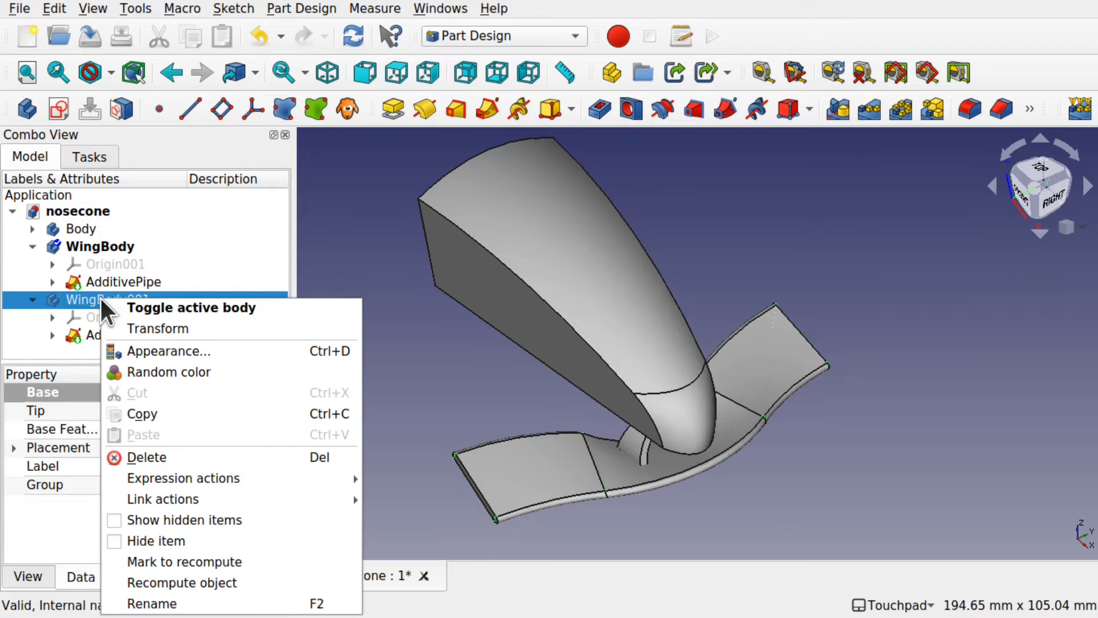
click(167, 326)
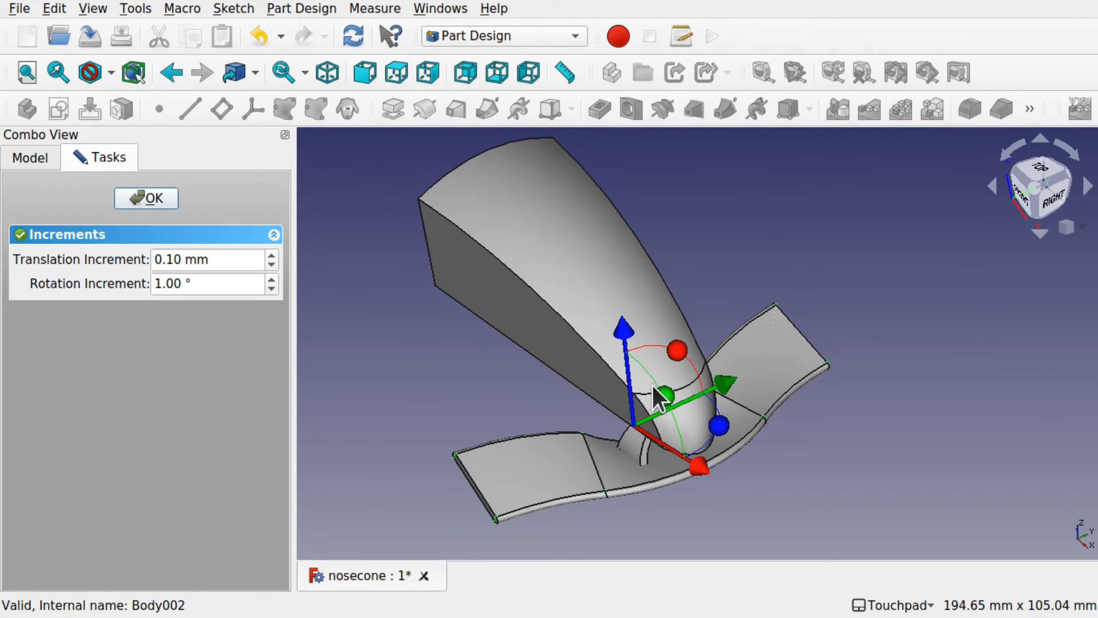
drag(705, 471, 659, 429)
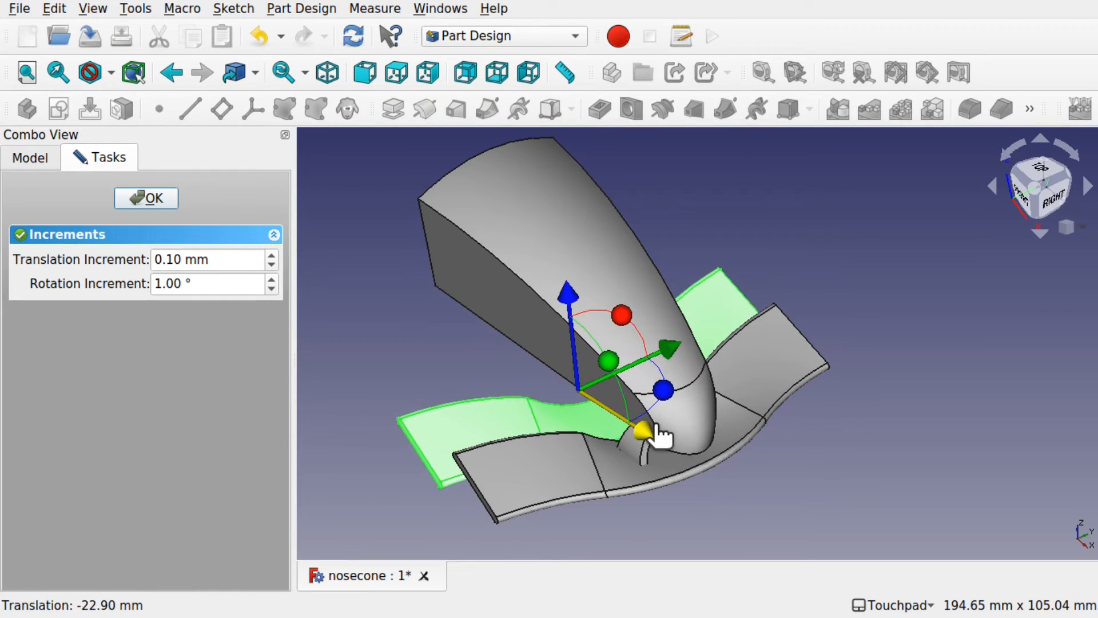
click(148, 197)
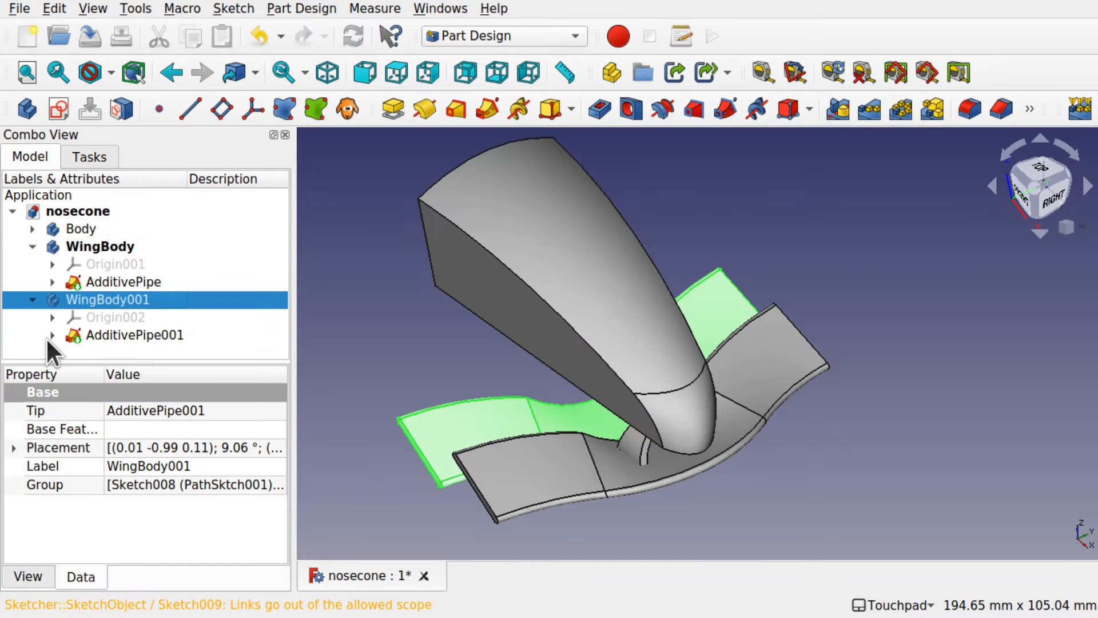
Expand AdditivePipe001 to list its sketches, and make WingBody001 the active body.
click(106, 335)
scroll(276, 303, down, 2)
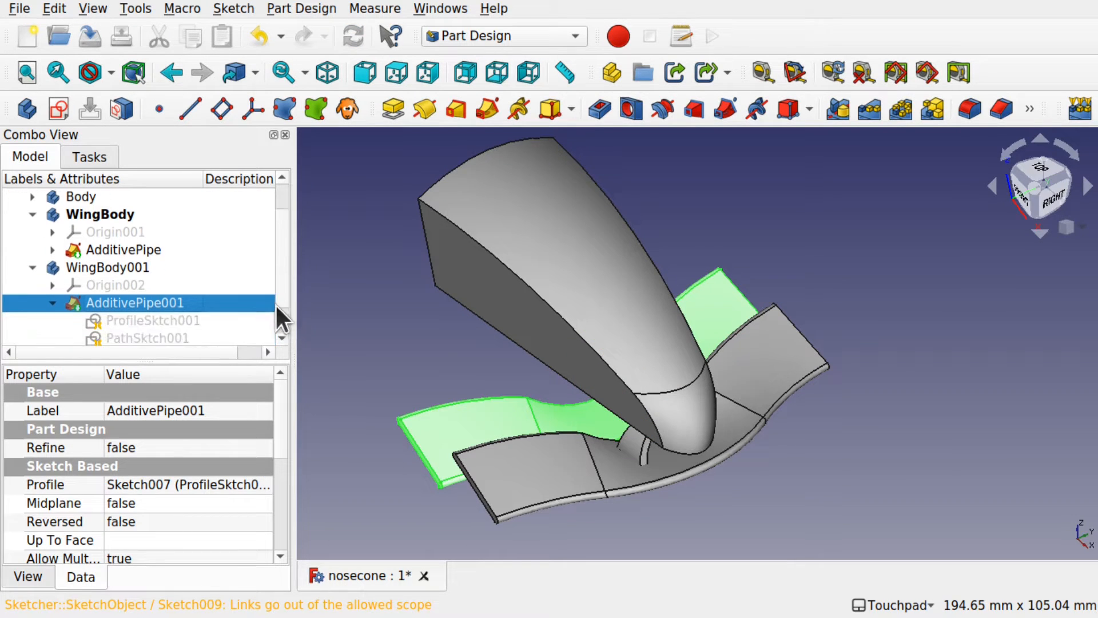
scroll(206, 280, down, 1)
click(119, 254)
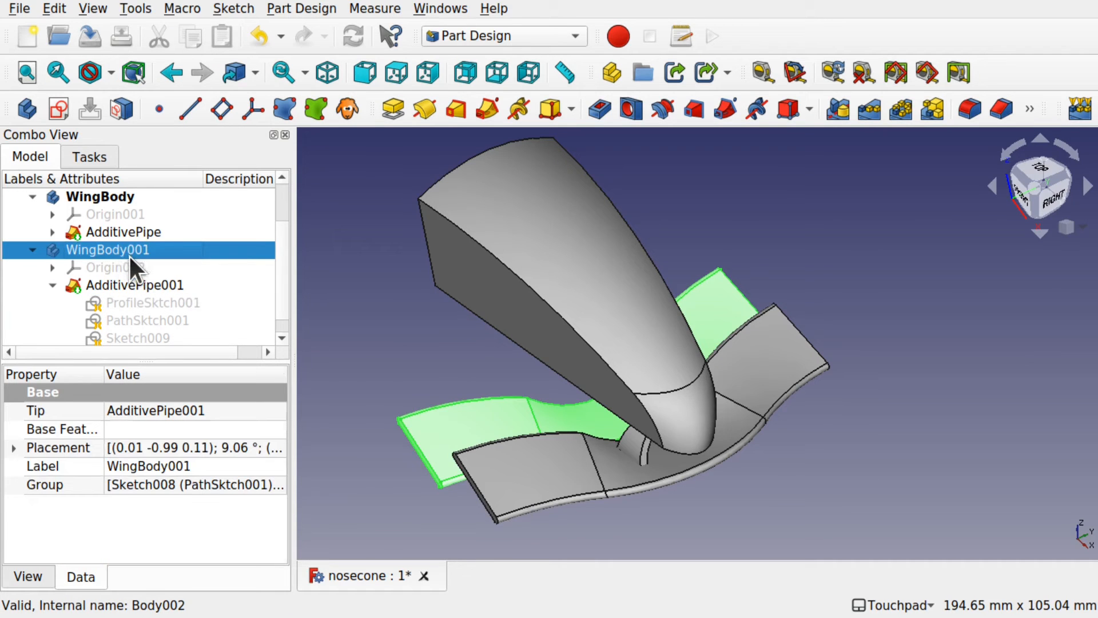
double_click(129, 255)
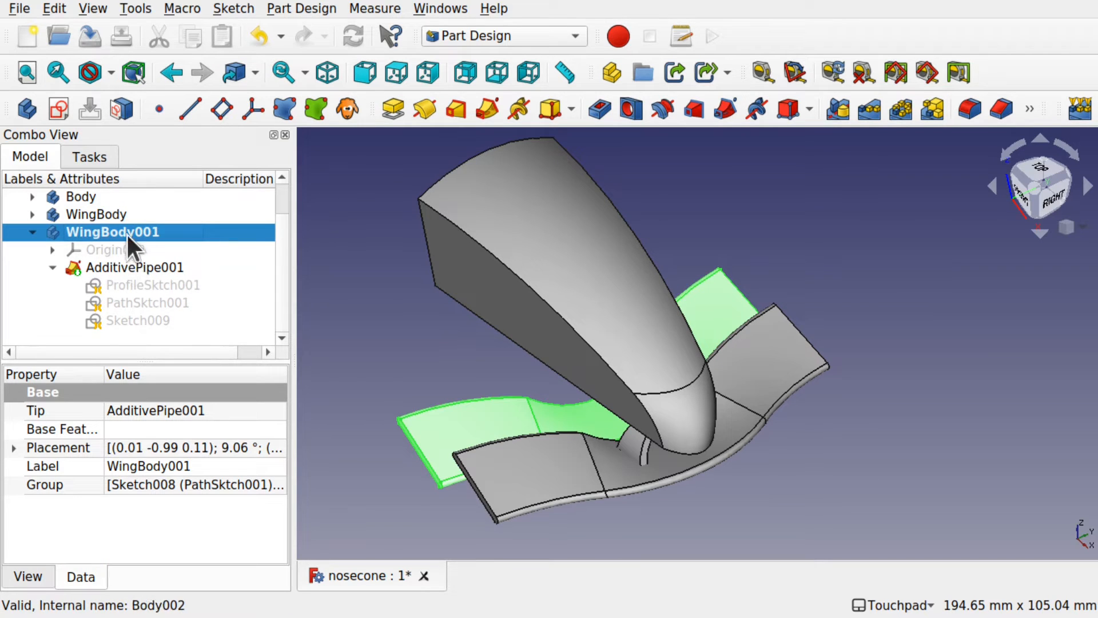
Show Sketch009, PathSktch001 and ProfileSktch001 to inspect them from below, and hide the path and Sketch009 again.
click(109, 245)
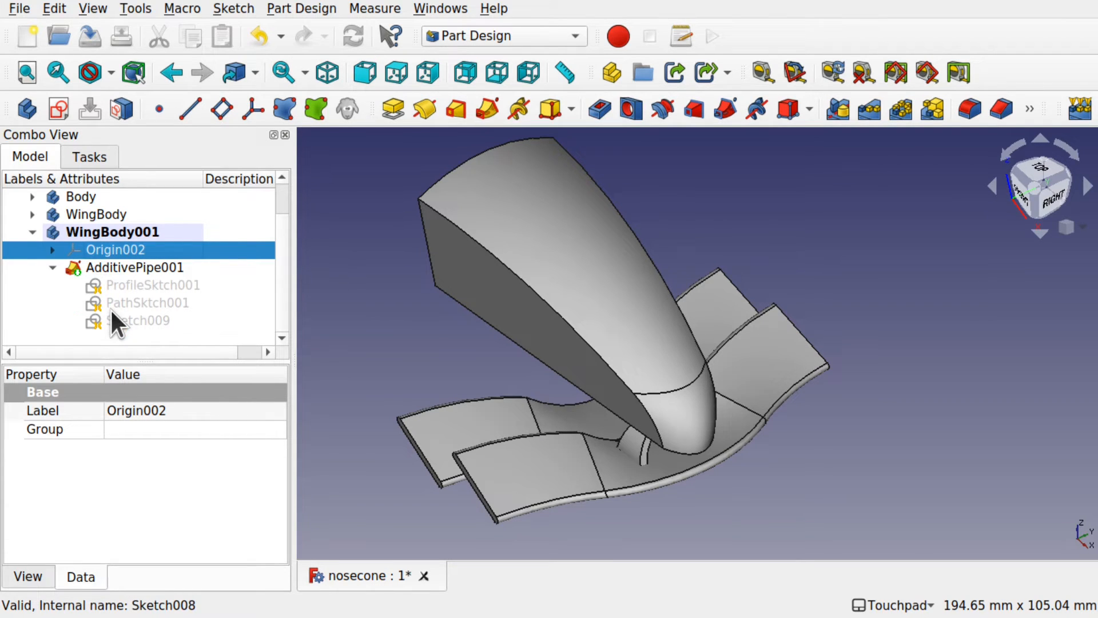
click(133, 318)
key(space)
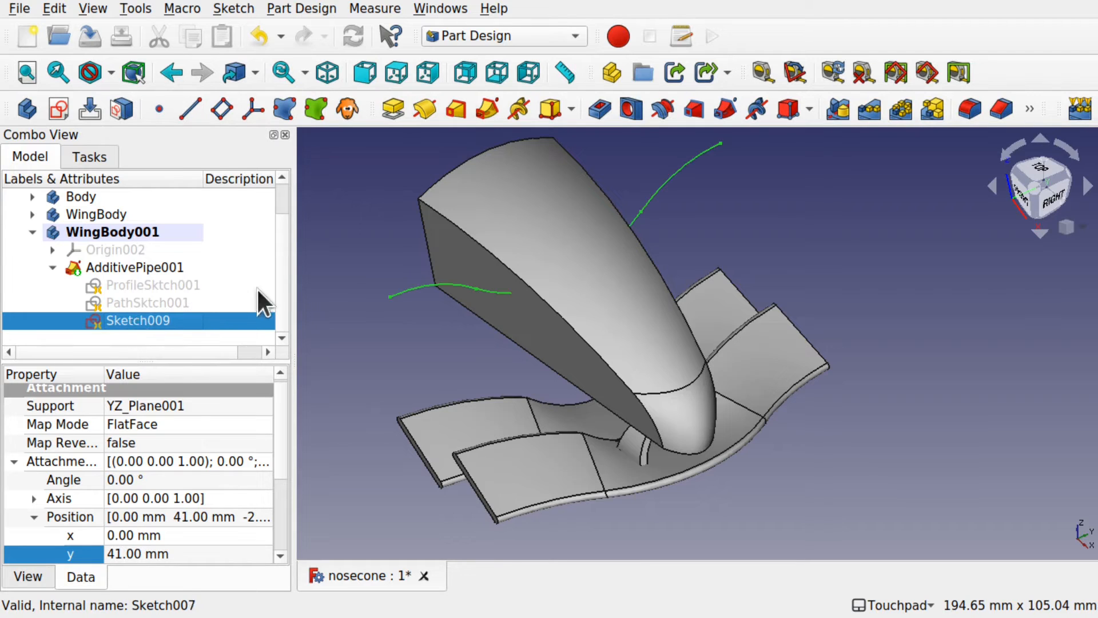
click(142, 301)
key(space)
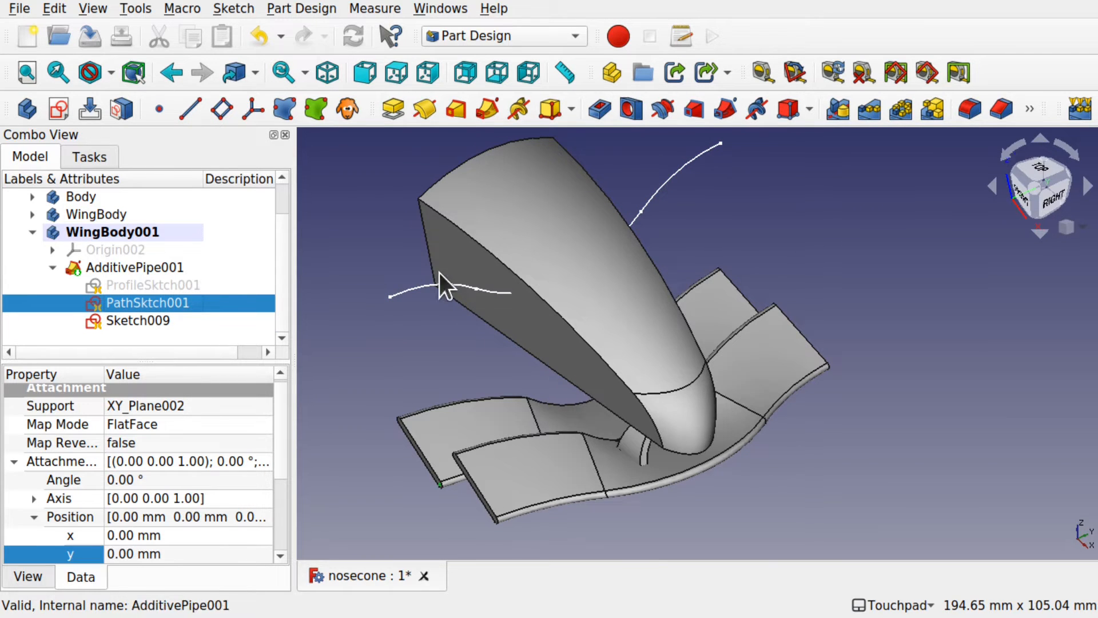
alt+drag(440, 273, 740, 343)
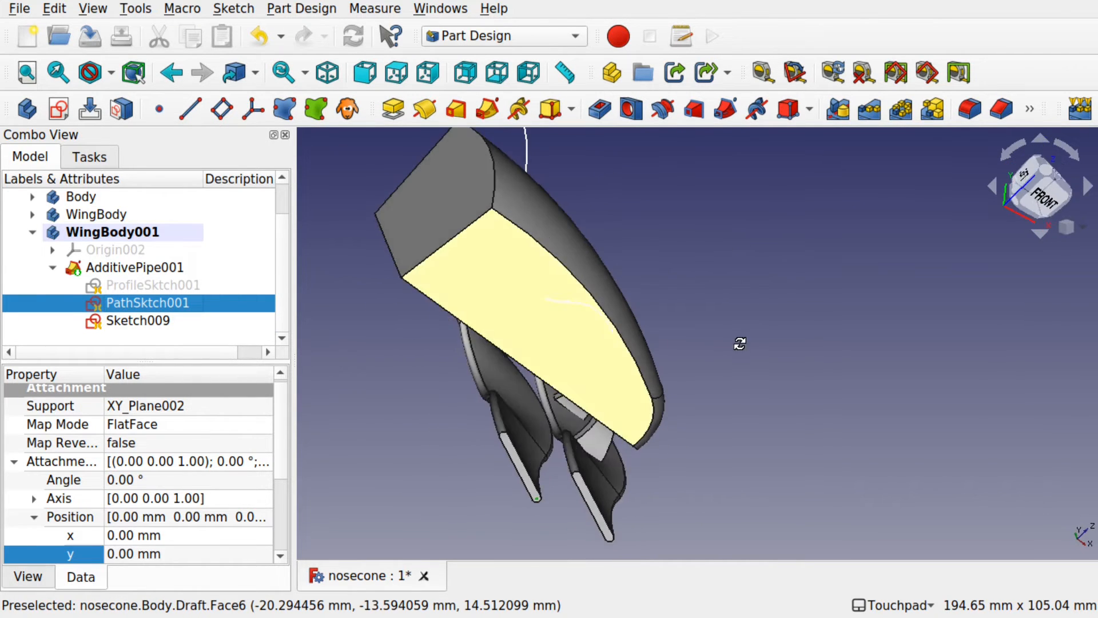
click(142, 286)
key(space)
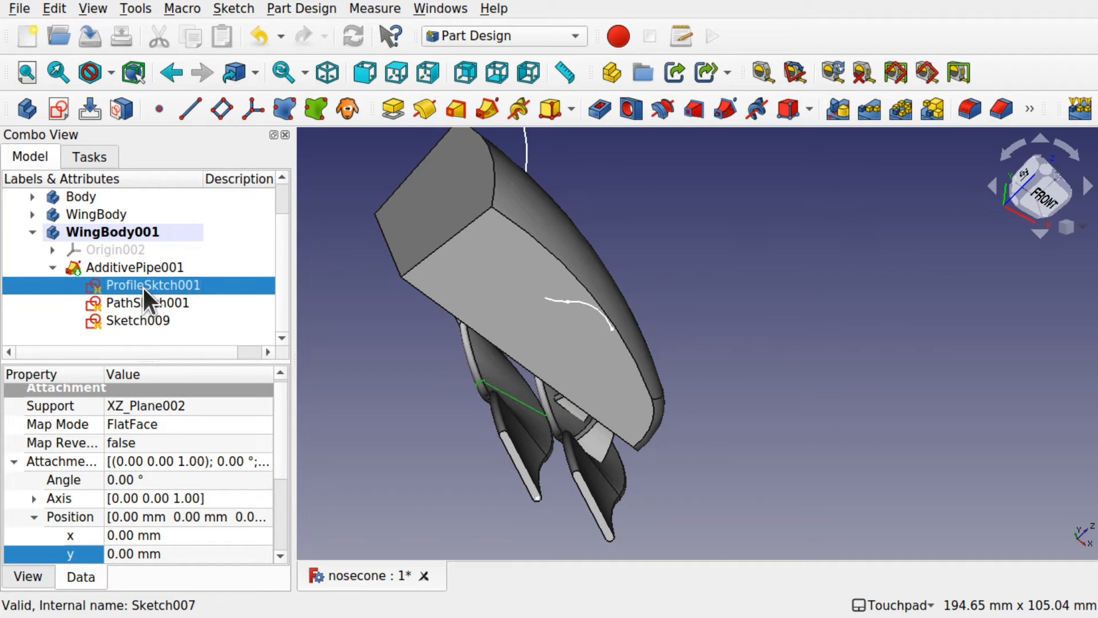
mouse_move(634, 341)
alt+mouse_down()
mouse_move(562, 300)
mouse_move(595, 307)
mouse_move(596, 326)
mouse_move(541, 385)
alt+mouse_up()
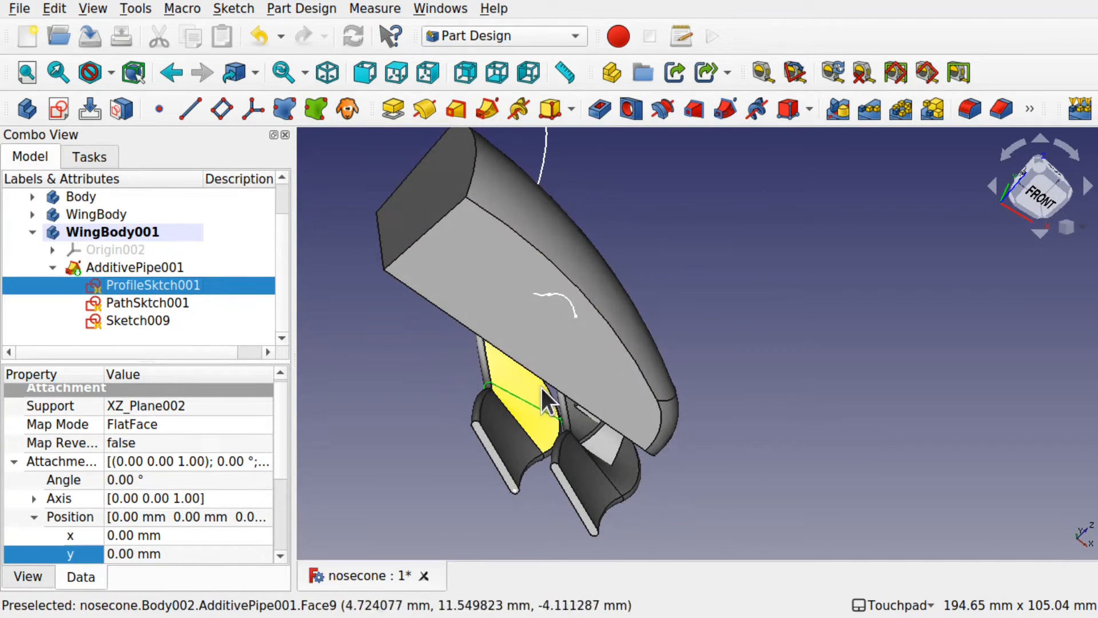
click(143, 304)
ctrl+click(139, 320)
key(space)
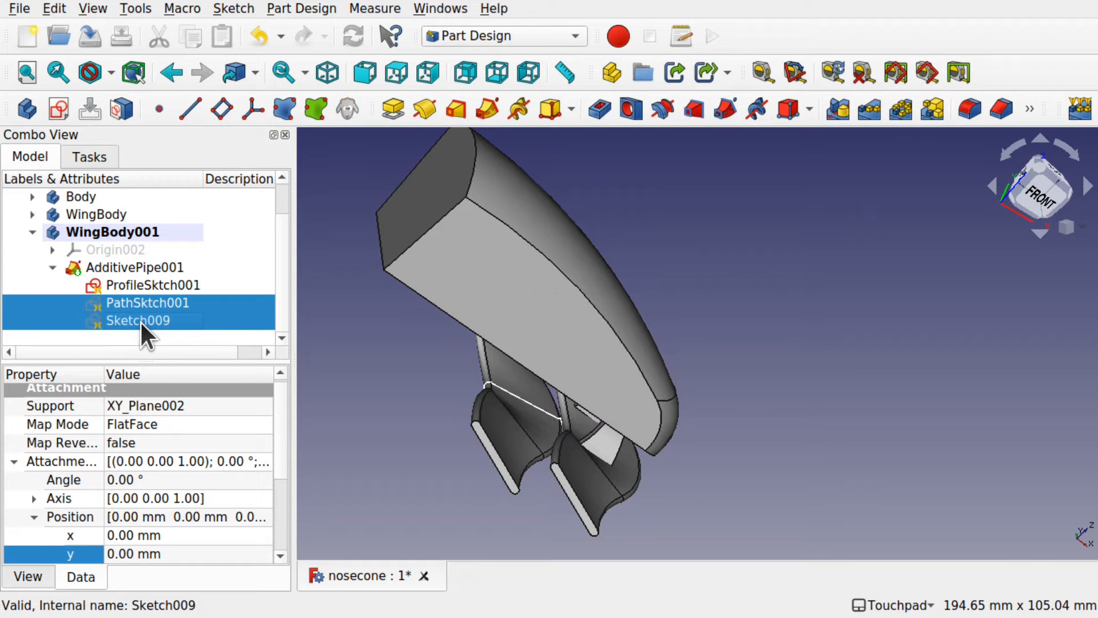
Edit ProfileSktch001 to shorten the rear wing's slot profile by moving its rear end forward, close the sketch, and hide it.
double_click(151, 285)
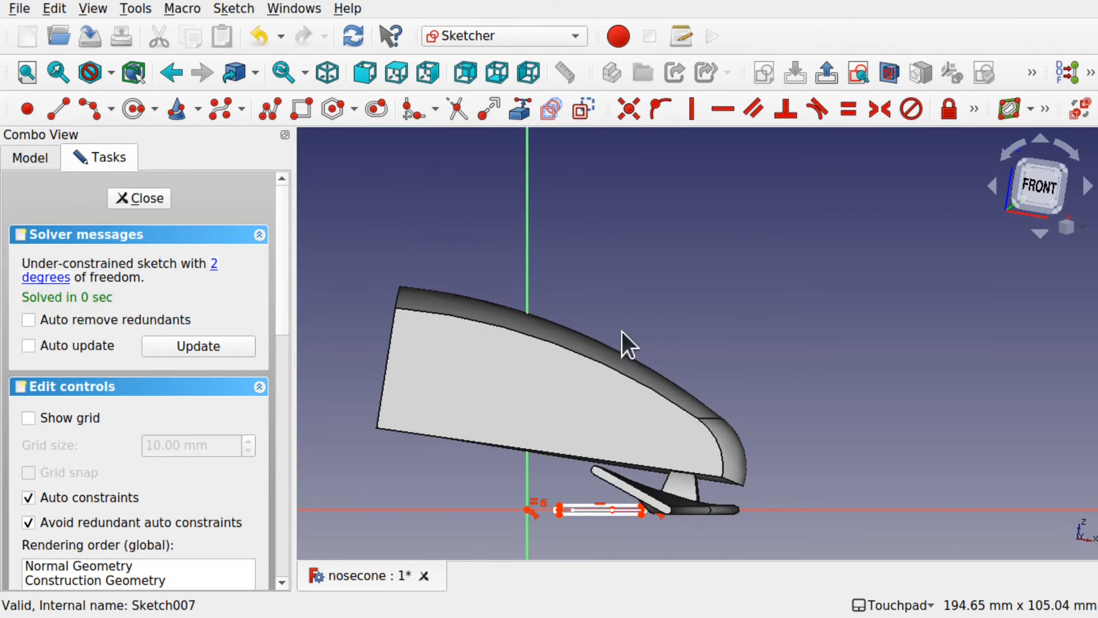
scroll(614, 487, up, 5)
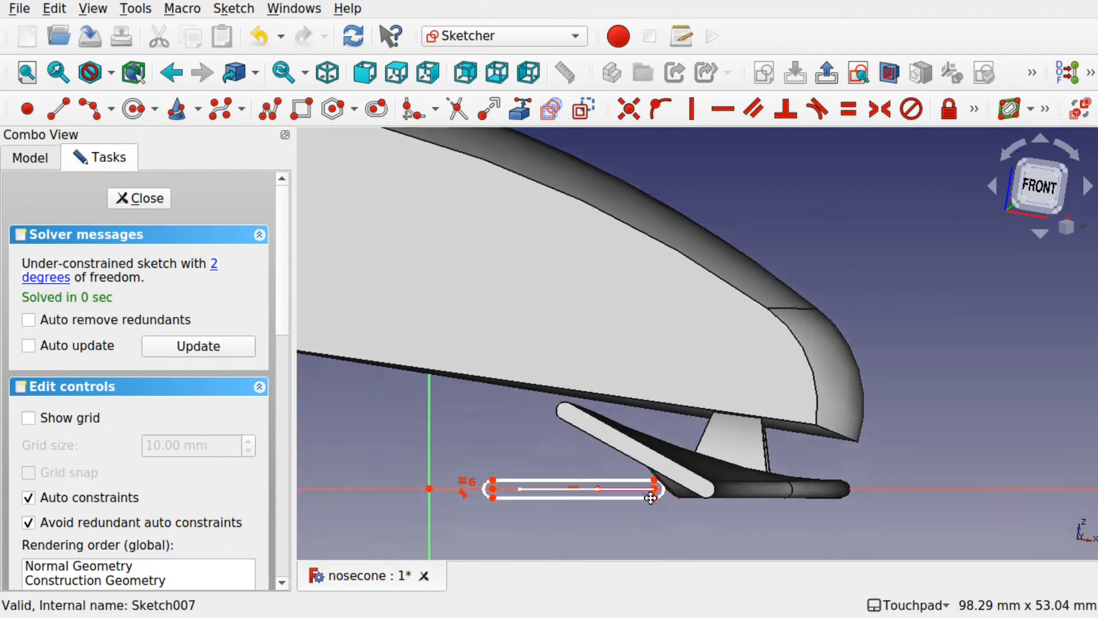
drag(488, 466, 586, 470)
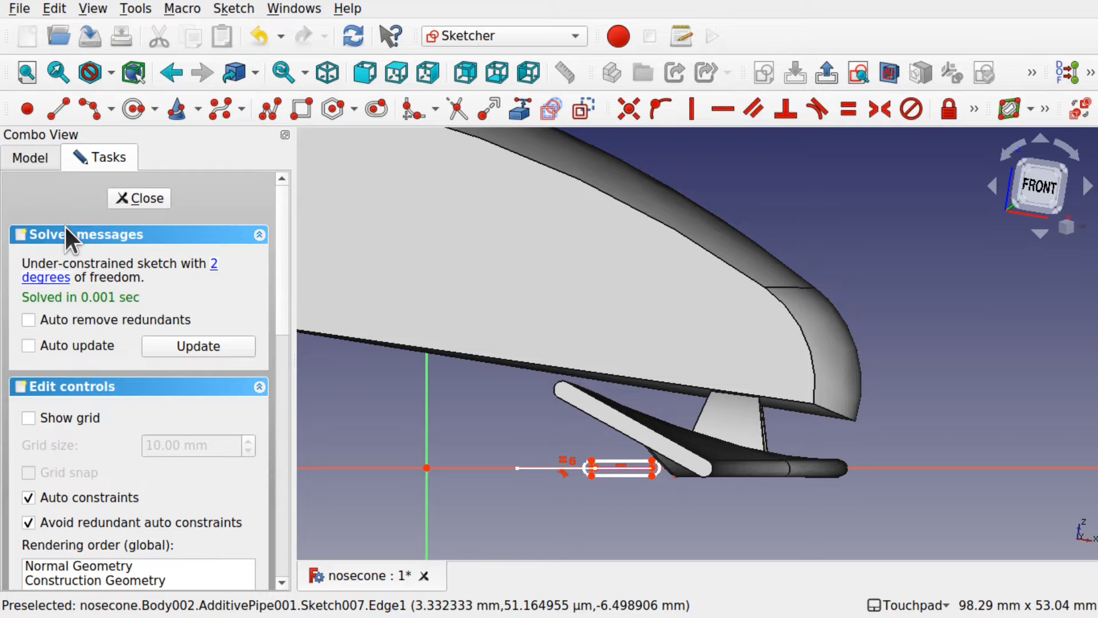
click(144, 197)
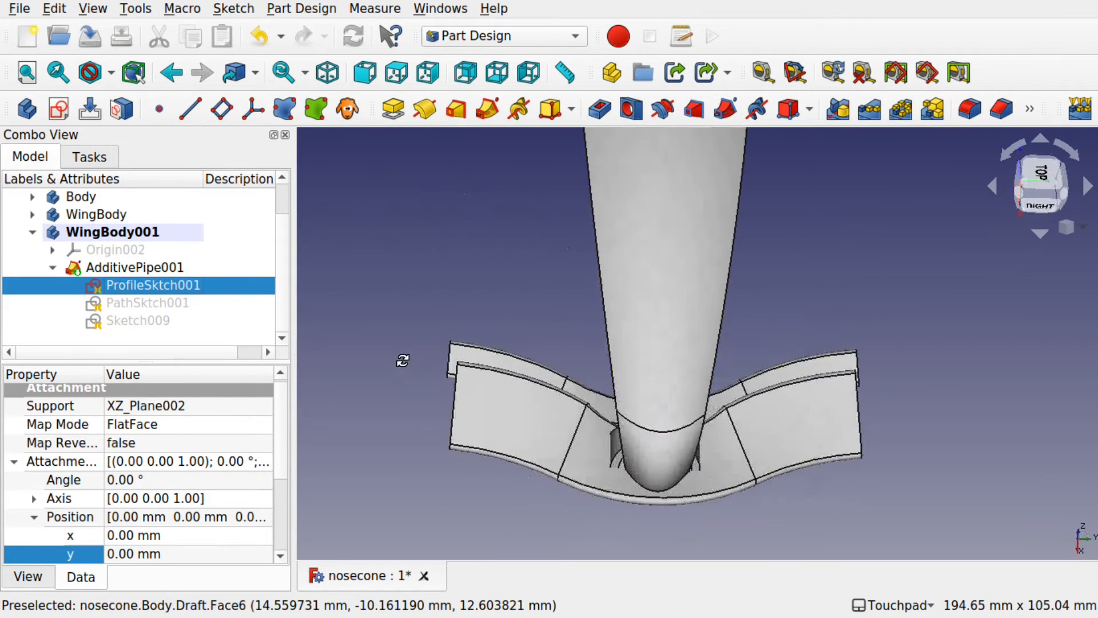
shift+drag(416, 377, 499, 379)
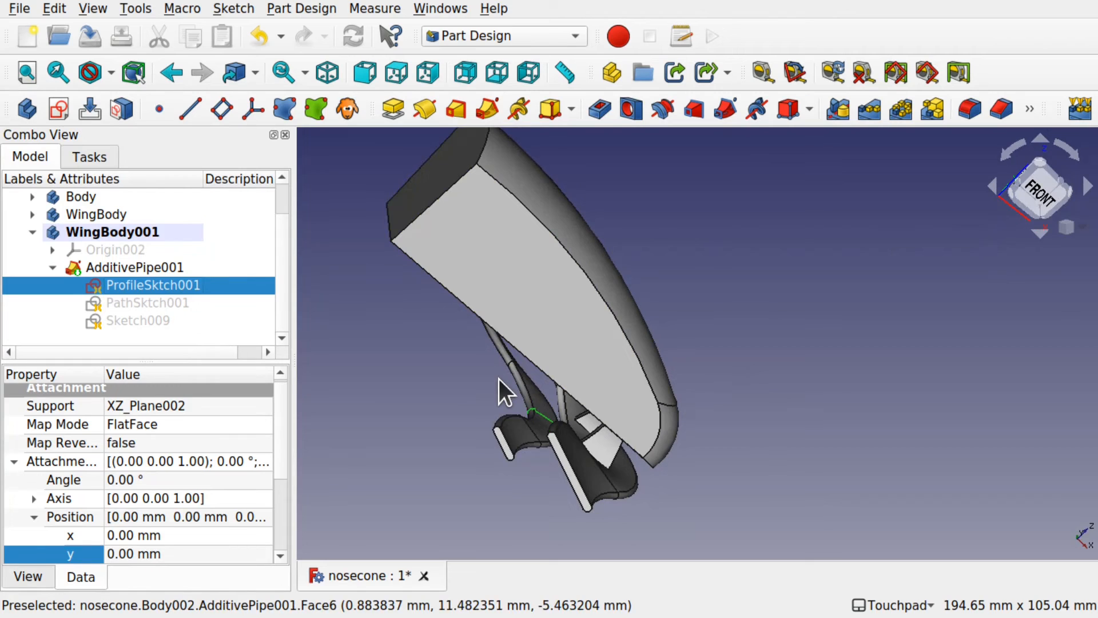
key(space)
Start a Transform on WingBody001 to reposition the smaller rear wing.
click(130, 233)
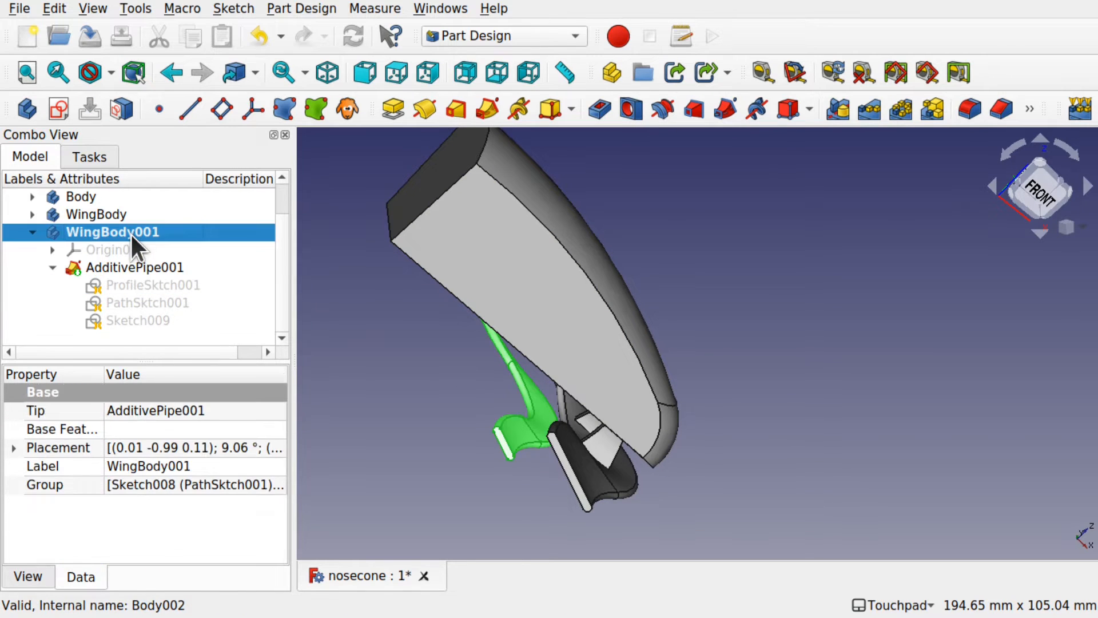
right_click(130, 232)
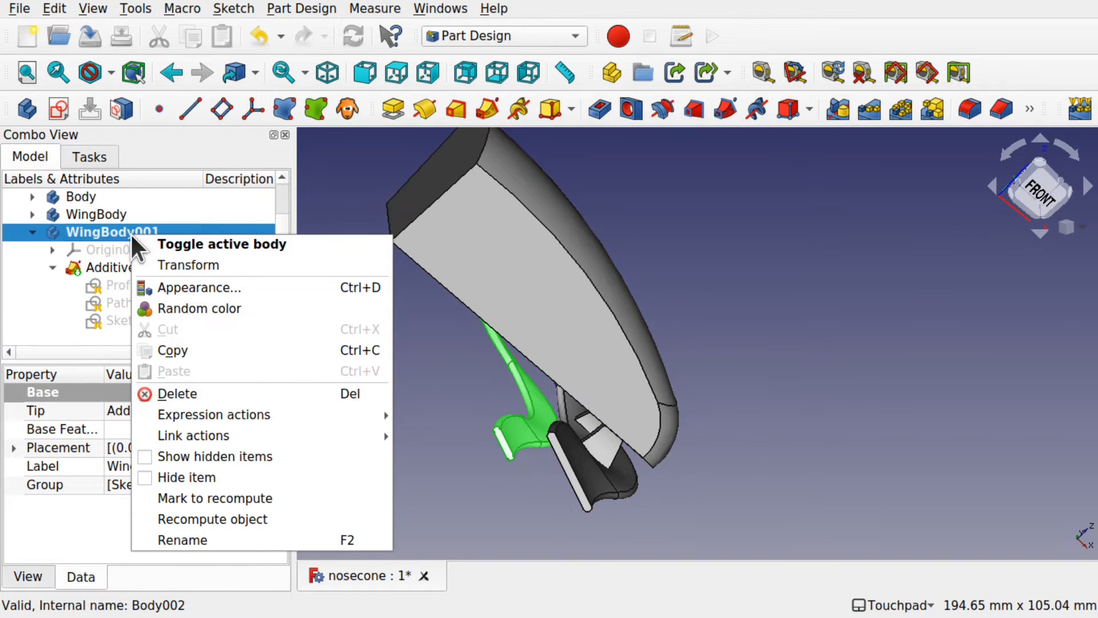
click(168, 262)
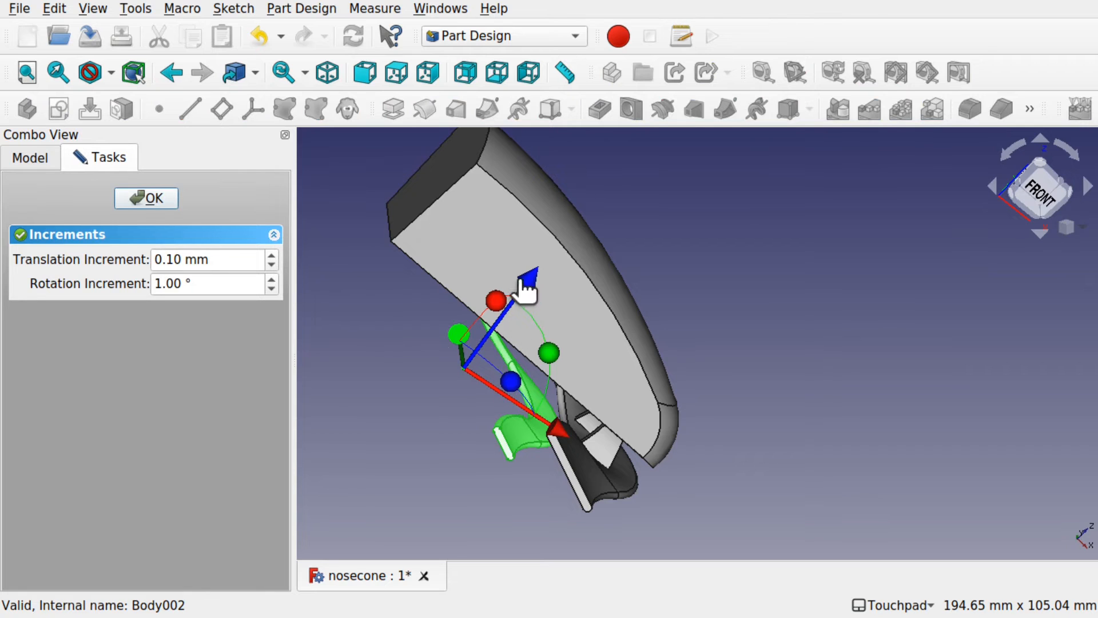
Move the upper wing element (WingBody001) along its Z and X axes to place it above and behind the lower front wing.
drag(529, 279, 432, 283)
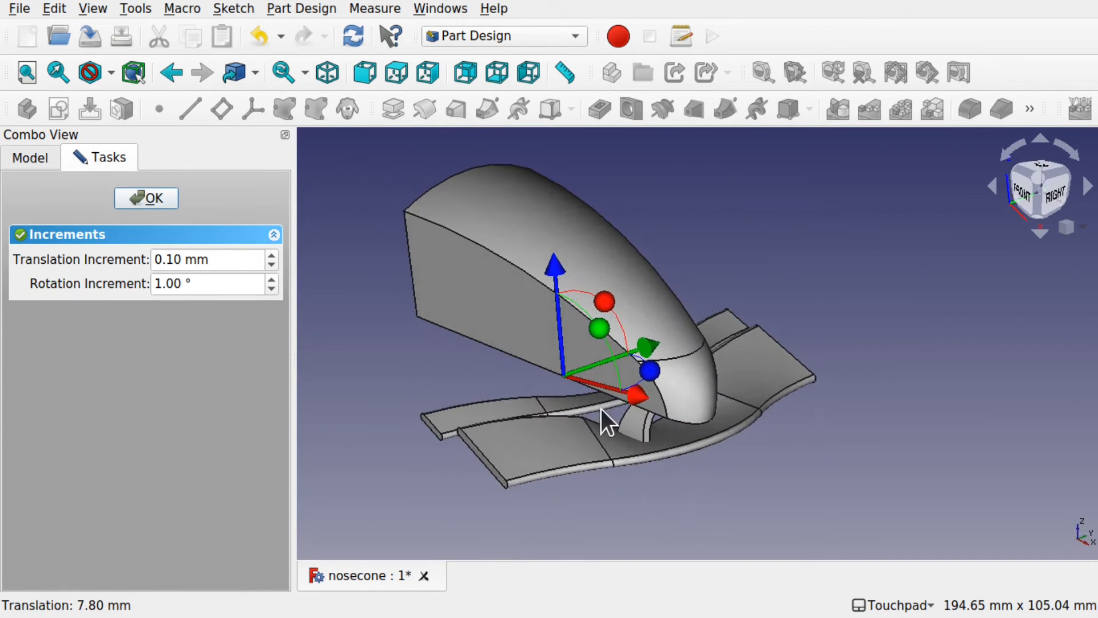
drag(634, 399, 676, 421)
mouse_move(598, 393)
shift+mouse_down()
mouse_move(642, 390)
mouse_move(644, 331)
mouse_move(605, 339)
mouse_move(581, 363)
mouse_move(606, 378)
shift+mouse_up()
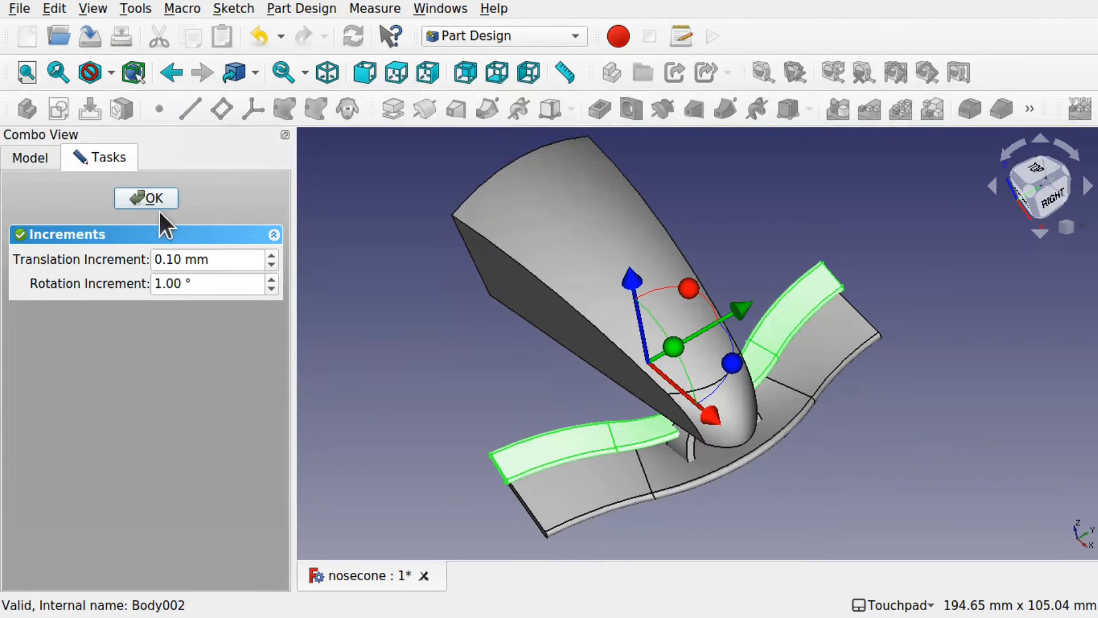
click(138, 203)
Examine the upper wing element's position relative to the lower wing and nose cone from the top, front and side.
shift+drag(729, 405, 710, 413)
shift+drag(617, 526, 493, 455)
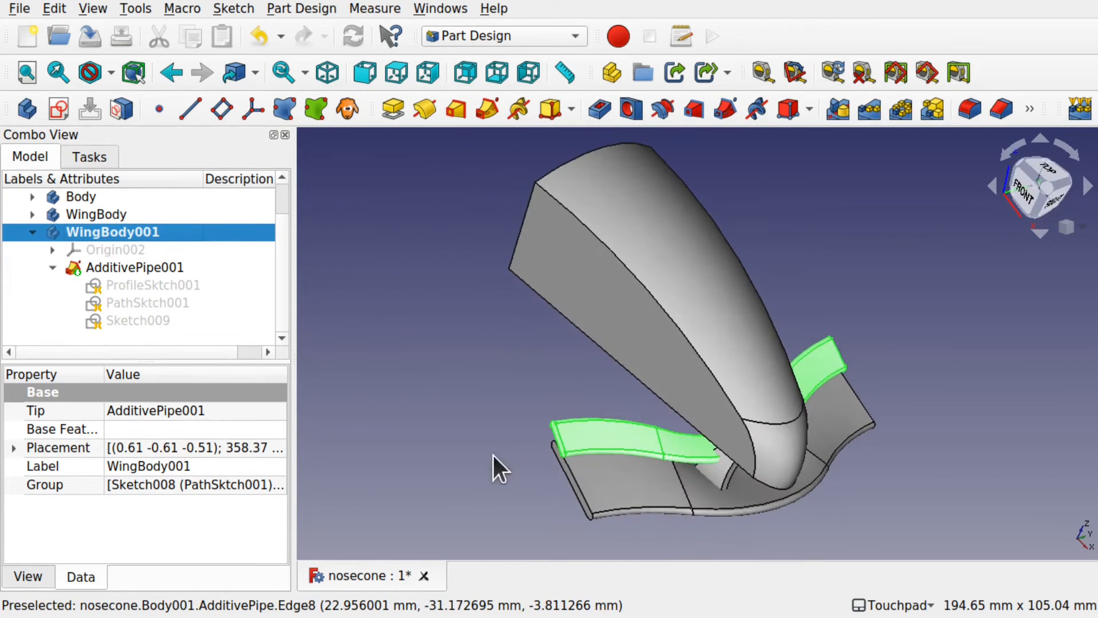
shift+drag(781, 376, 641, 467)
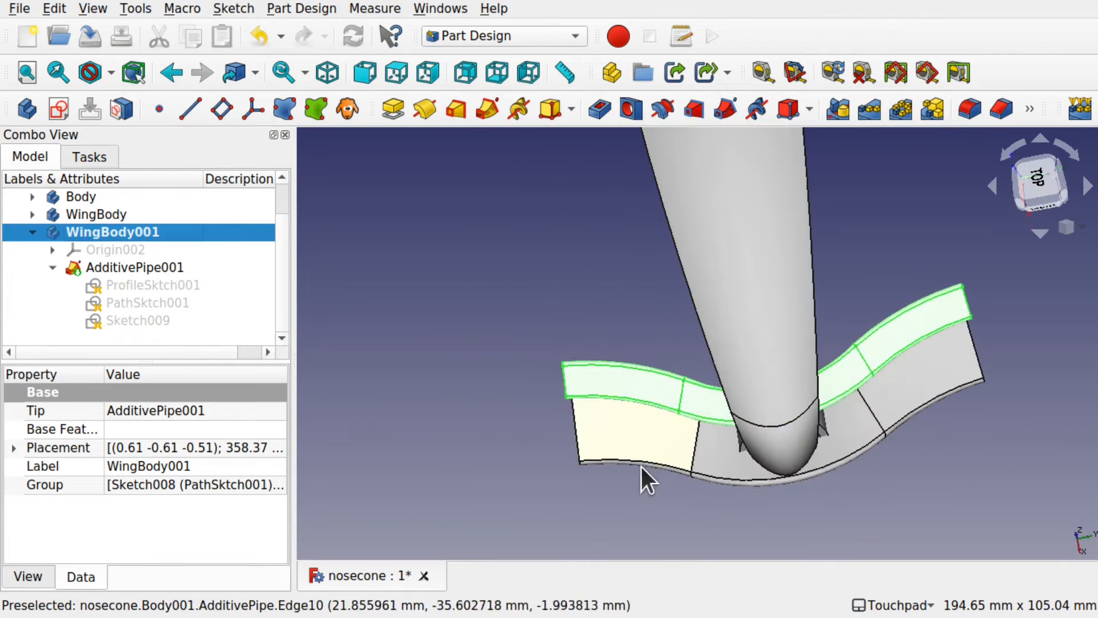
shift+drag(824, 389, 719, 385)
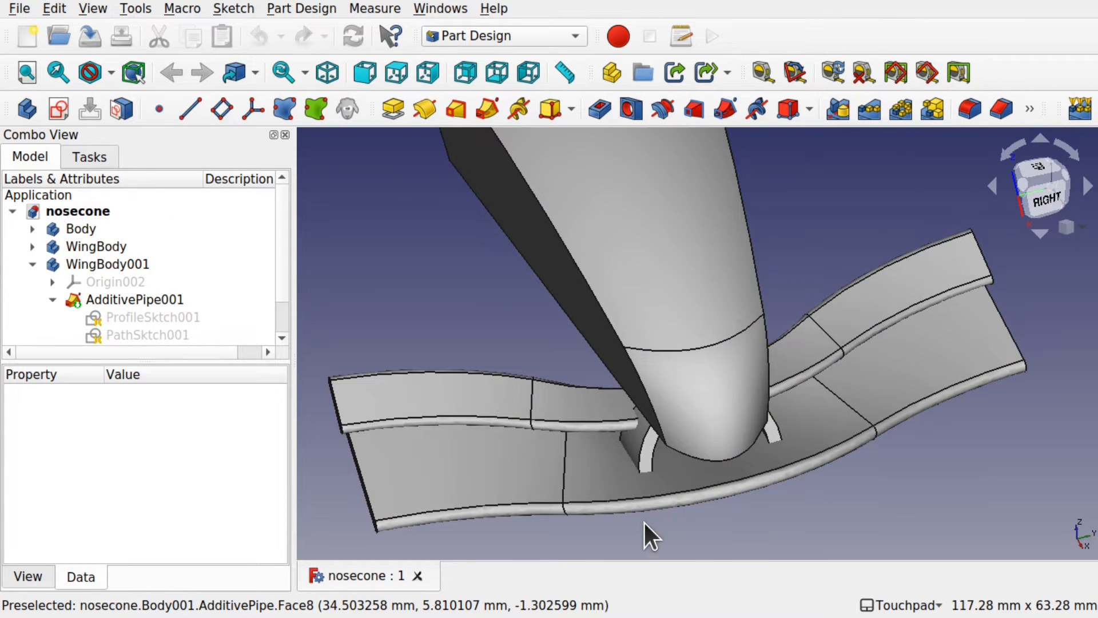
shift+drag(618, 521, 580, 421)
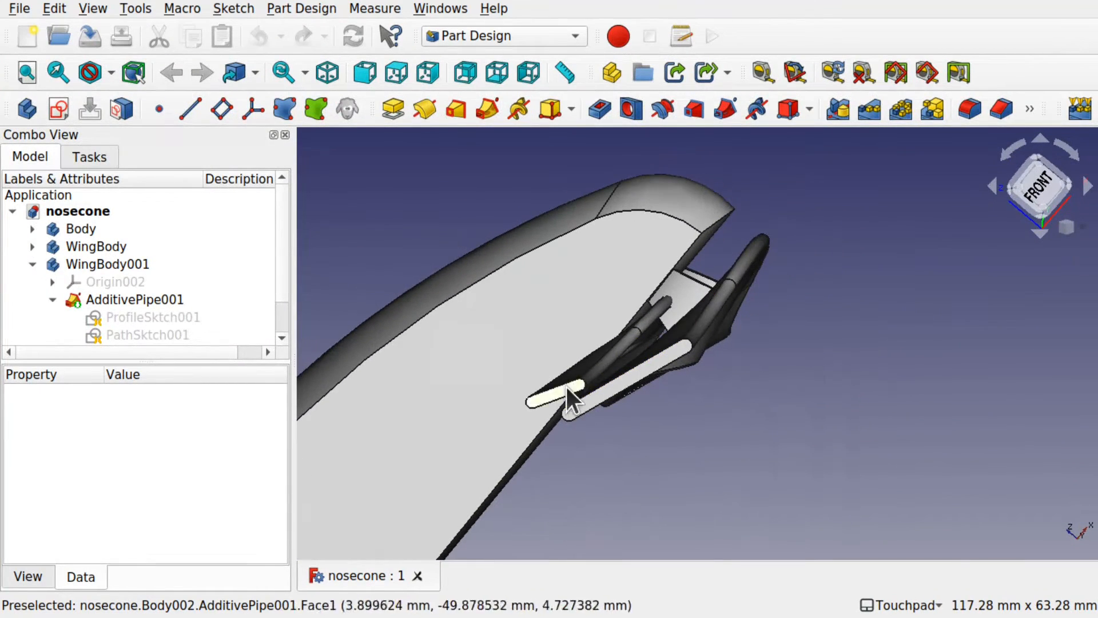
scroll(614, 386, up, 2)
mouse_move(685, 369)
shift+mouse_down()
mouse_move(569, 397)
mouse_move(744, 355)
mouse_move(699, 471)
mouse_move(711, 446)
shift+mouse_up()
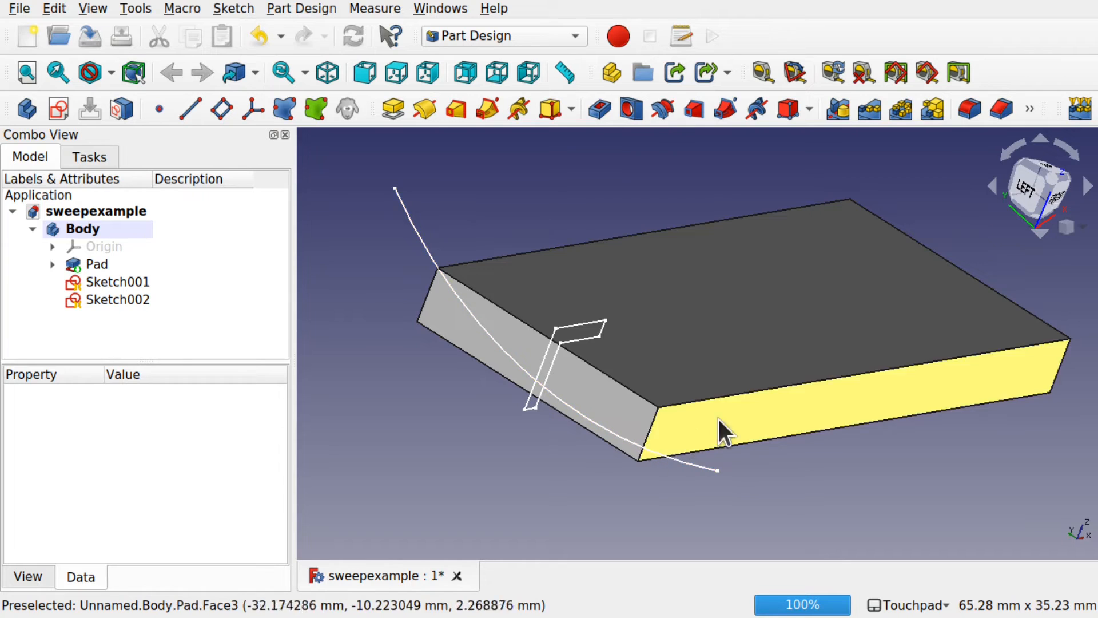
In the sweepexample document, sweep the L-shaped profile Sketch002 along the curved path Sketch001 as an additive pipe.
shift+drag(758, 367, 534, 297)
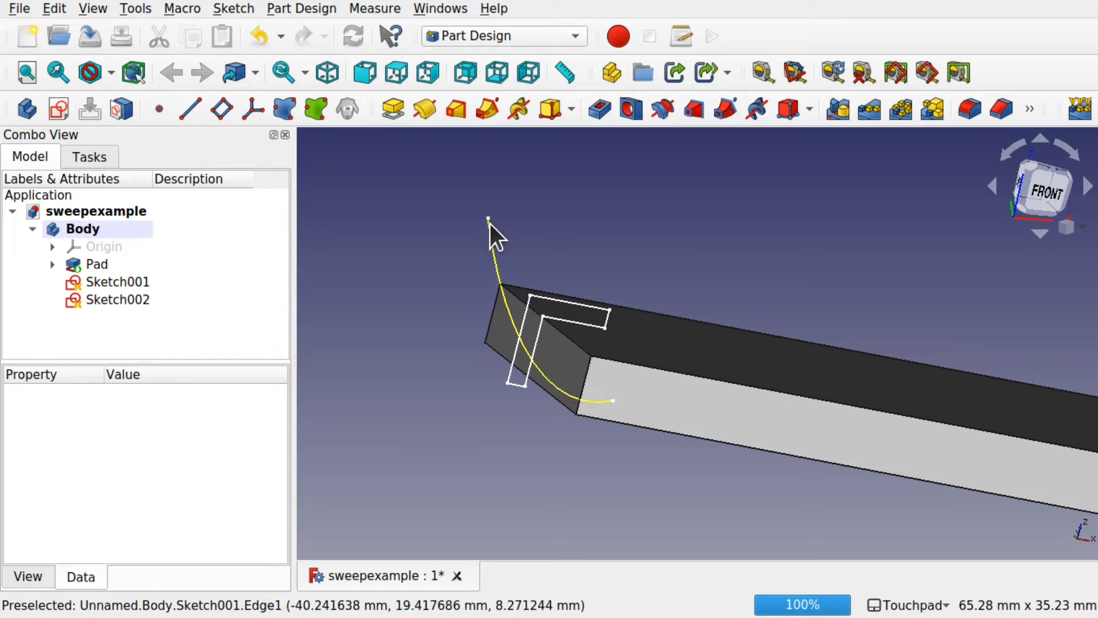
mouse_move(586, 394)
shift+mouse_down()
mouse_move(606, 346)
mouse_move(618, 362)
mouse_move(584, 324)
shift+mouse_up()
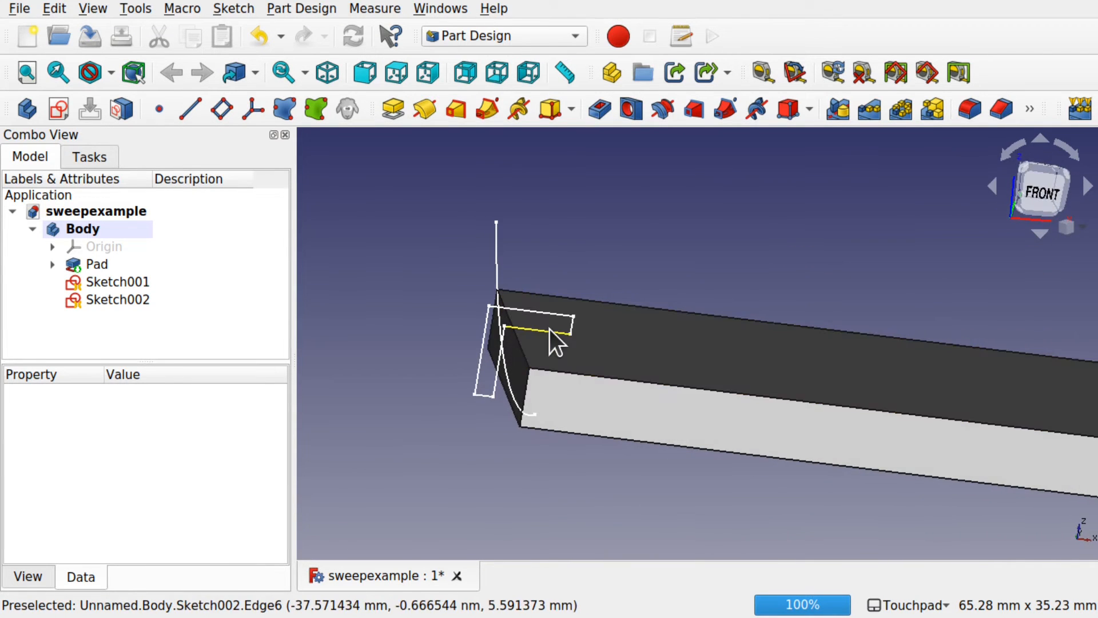
scroll(483, 420, up, 5)
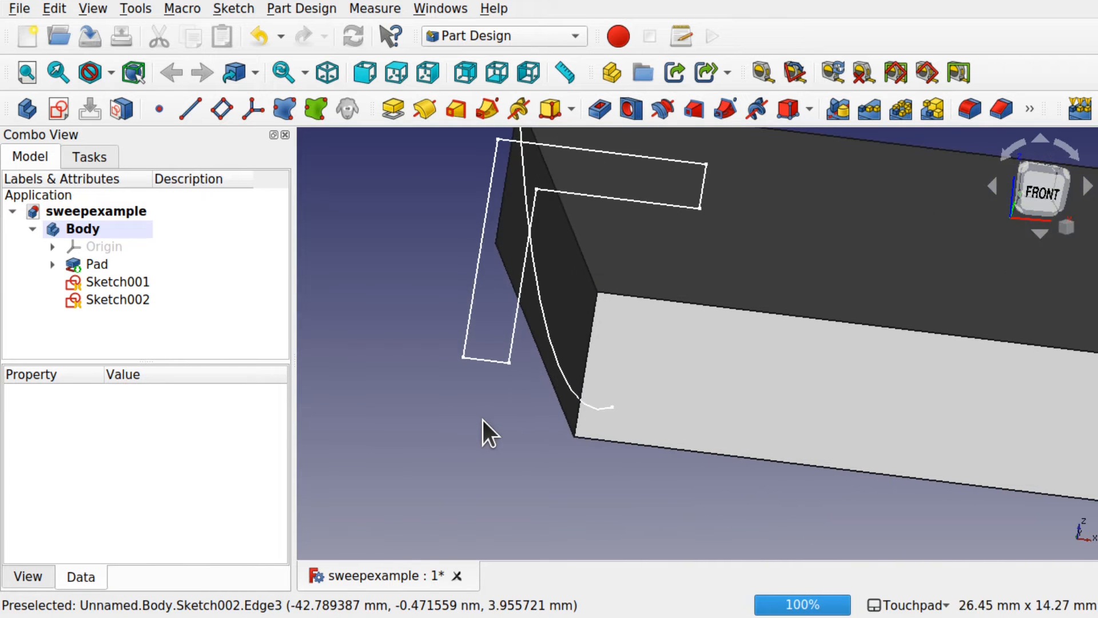
shift+middle_drag(538, 381, 490, 452)
mouse_move(597, 346)
shift+mouse_down()
mouse_move(607, 336)
mouse_move(592, 339)
shift+mouse_up()
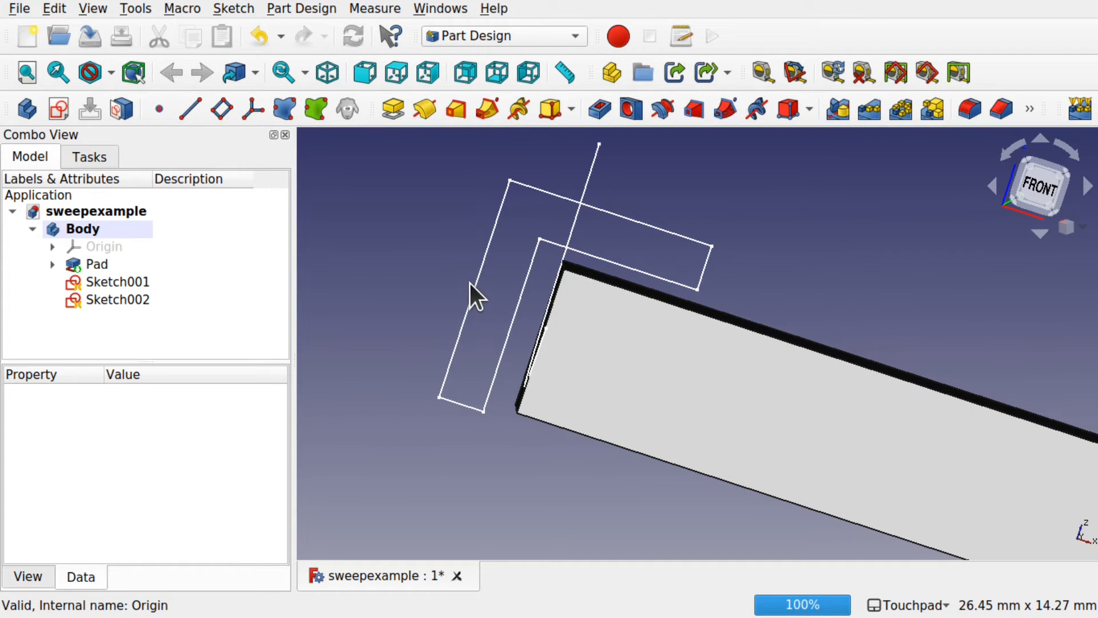
mouse_move(469, 283)
shift+mouse_down()
mouse_move(566, 336)
mouse_move(550, 322)
shift+mouse_up()
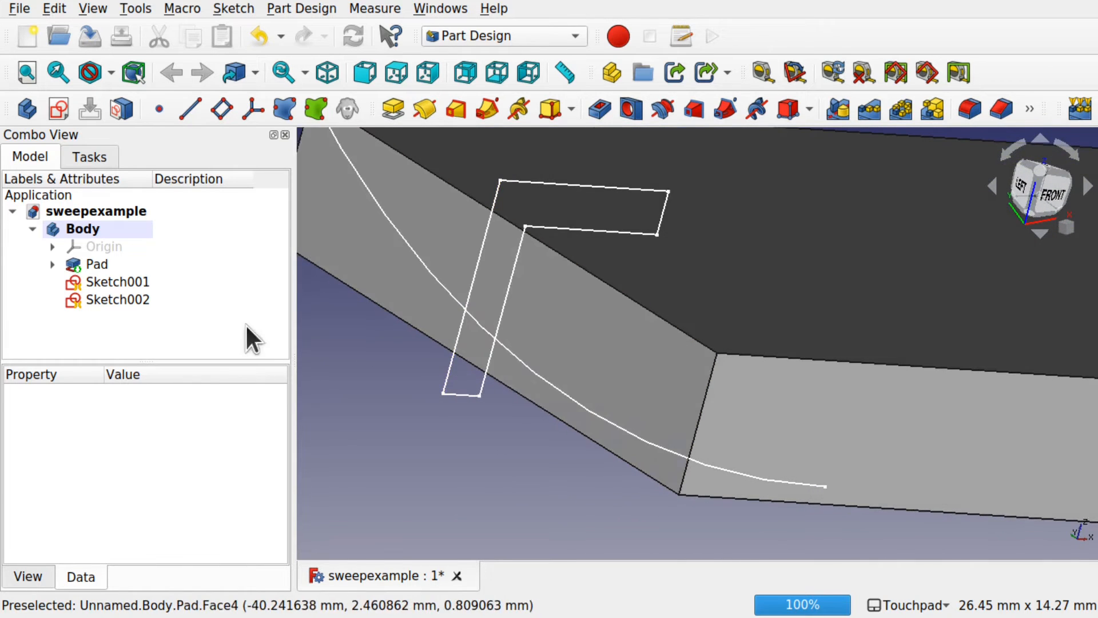
click(129, 301)
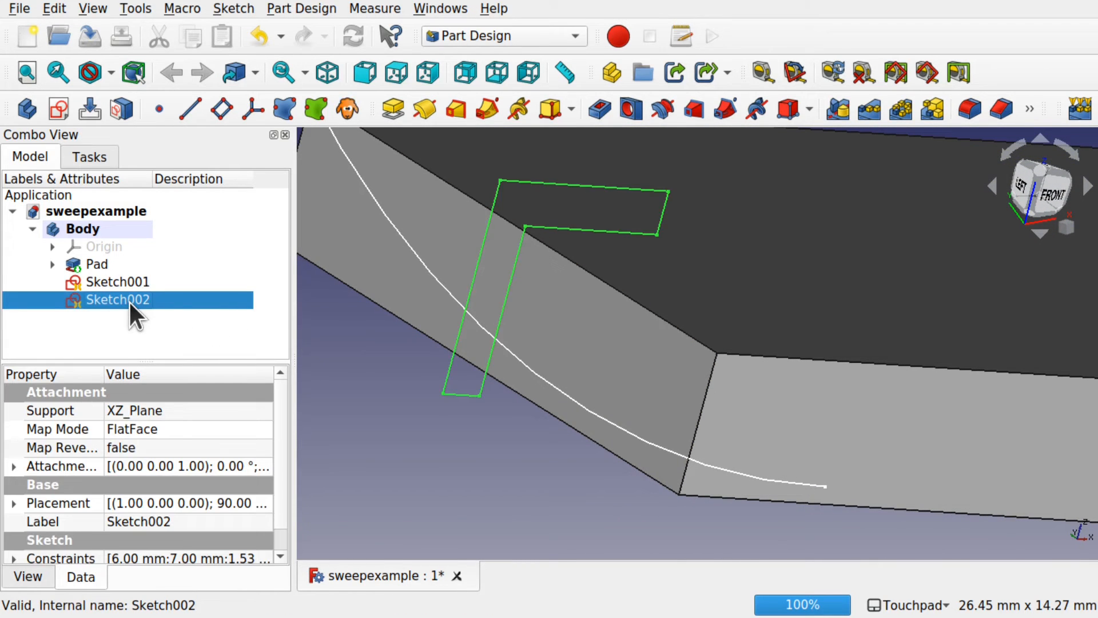
ctrl+click(127, 281)
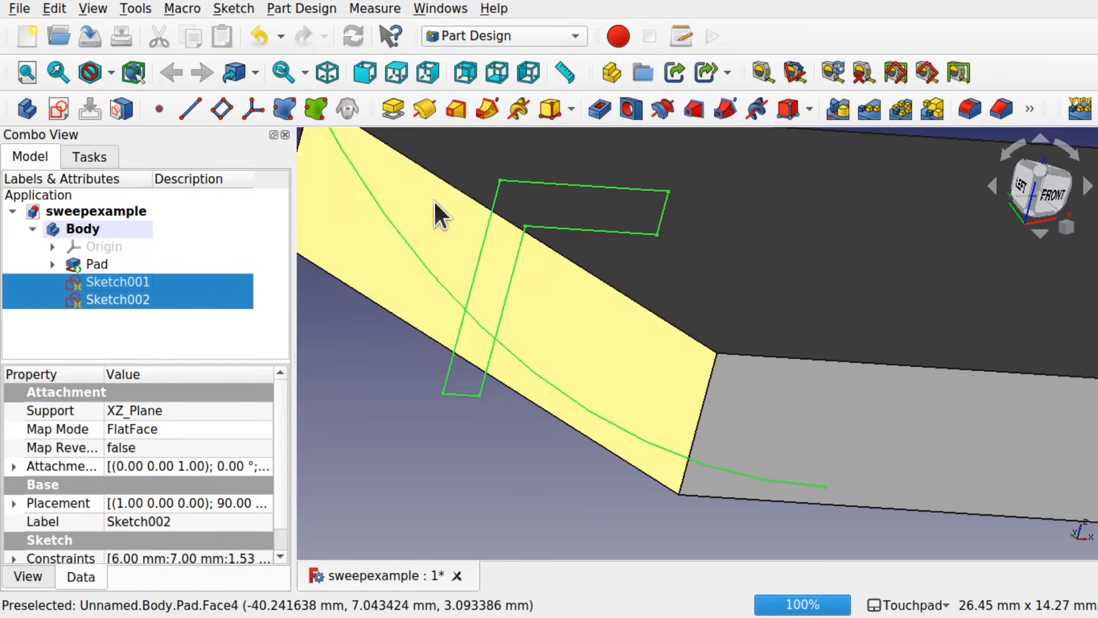
click(490, 110)
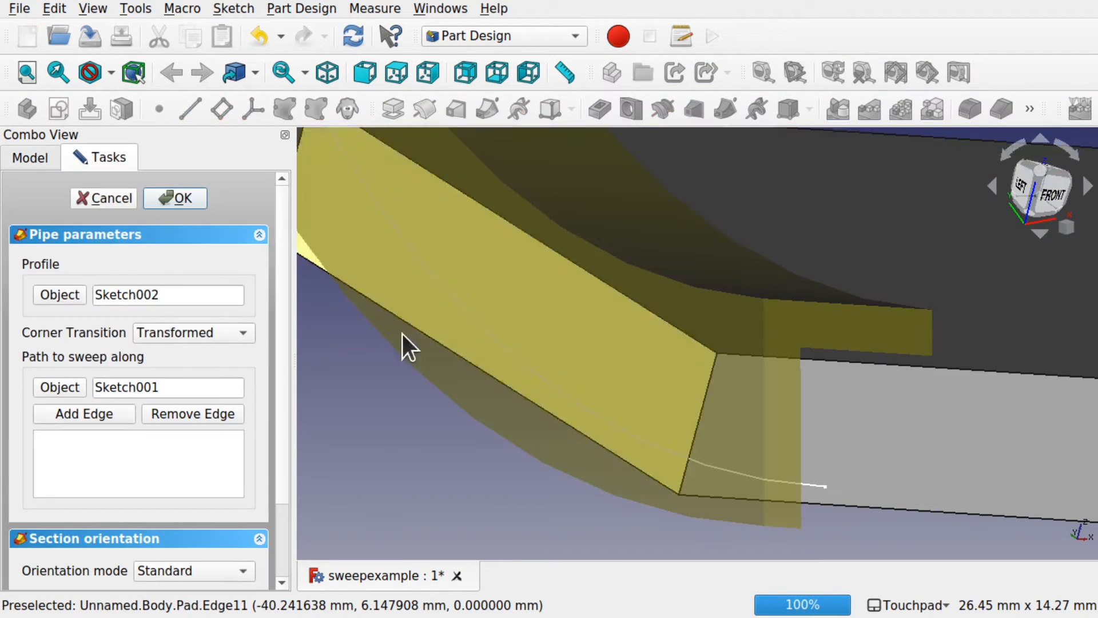
alt+drag(522, 370, 473, 362)
scroll(472, 363, down, 5)
scroll(472, 363, down, 3)
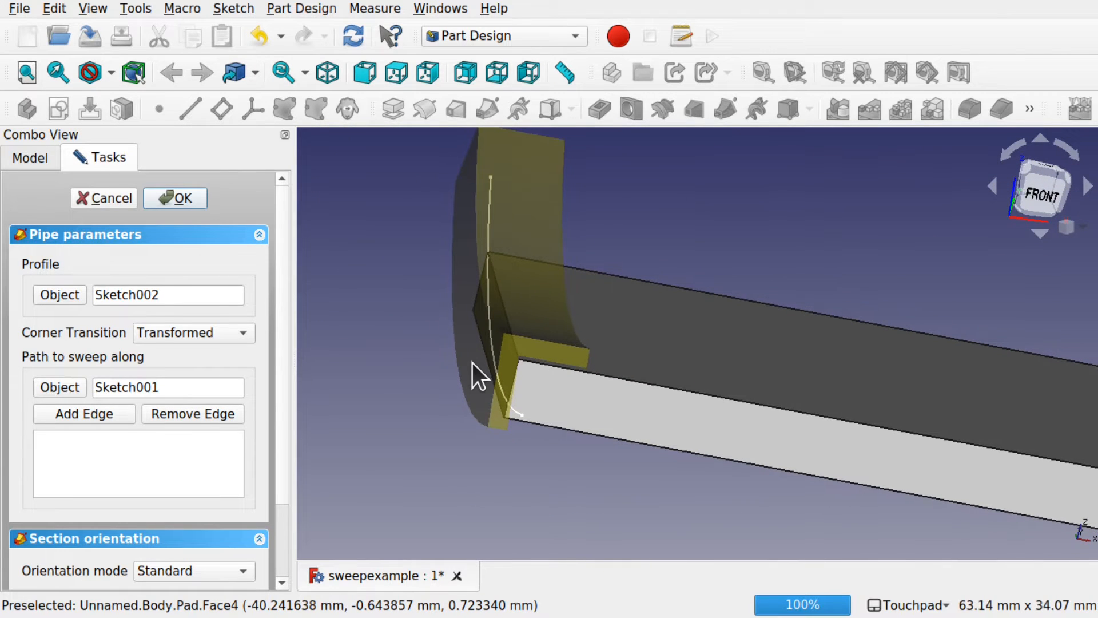
click(192, 200)
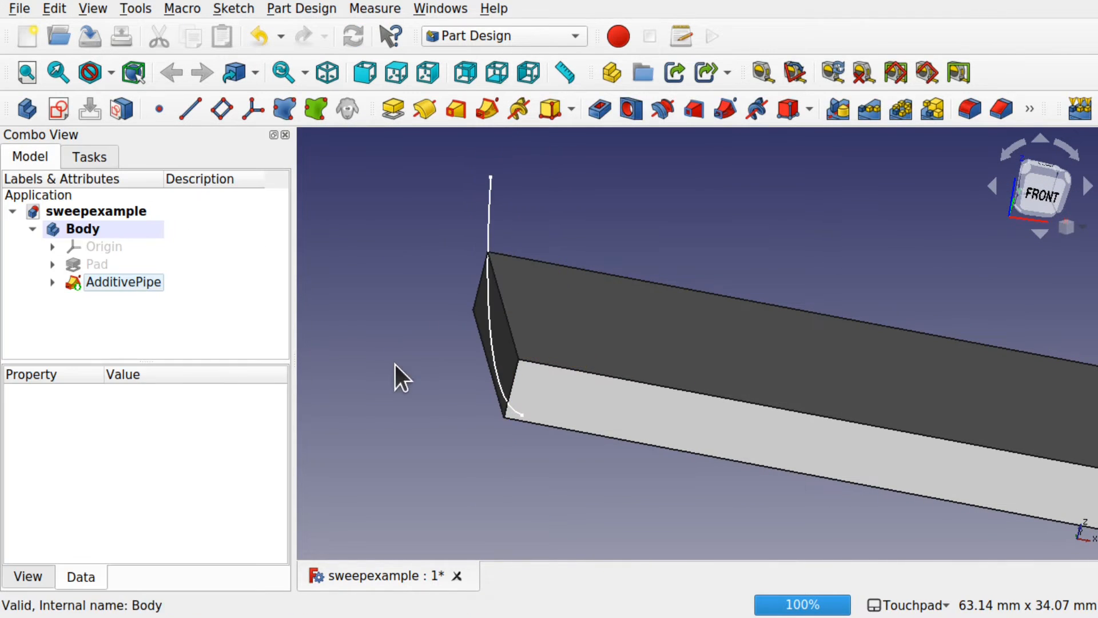
Inspect the additive pipe's preview against the end of the block, and delete the pipe.
alt+drag(395, 375, 577, 376)
double_click(138, 283)
scroll(555, 378, up, 5)
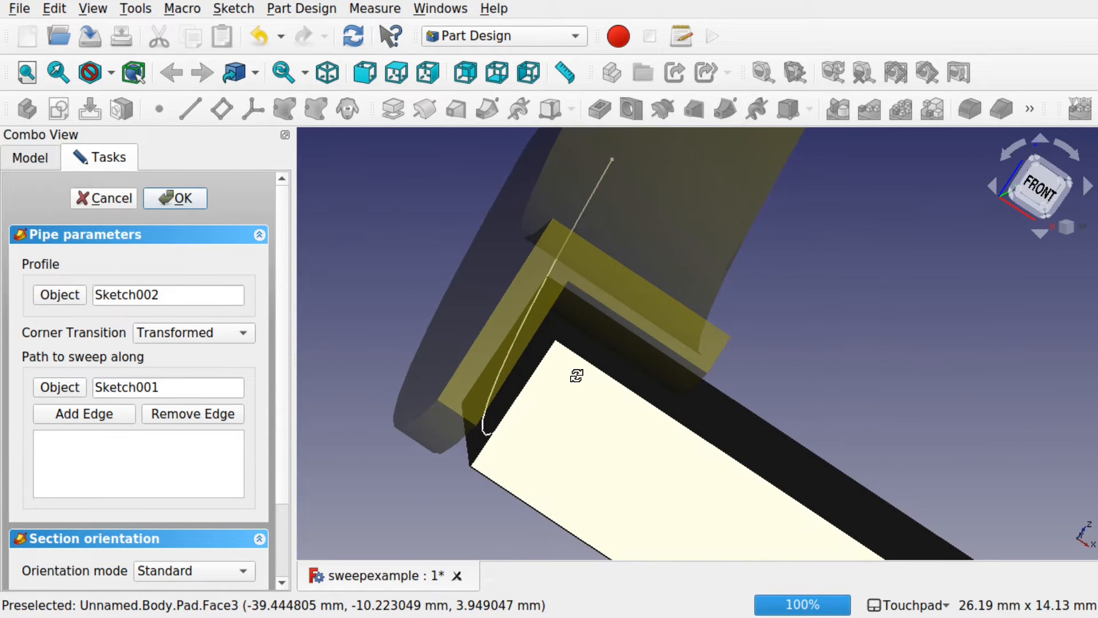
scroll(575, 374, down, 4)
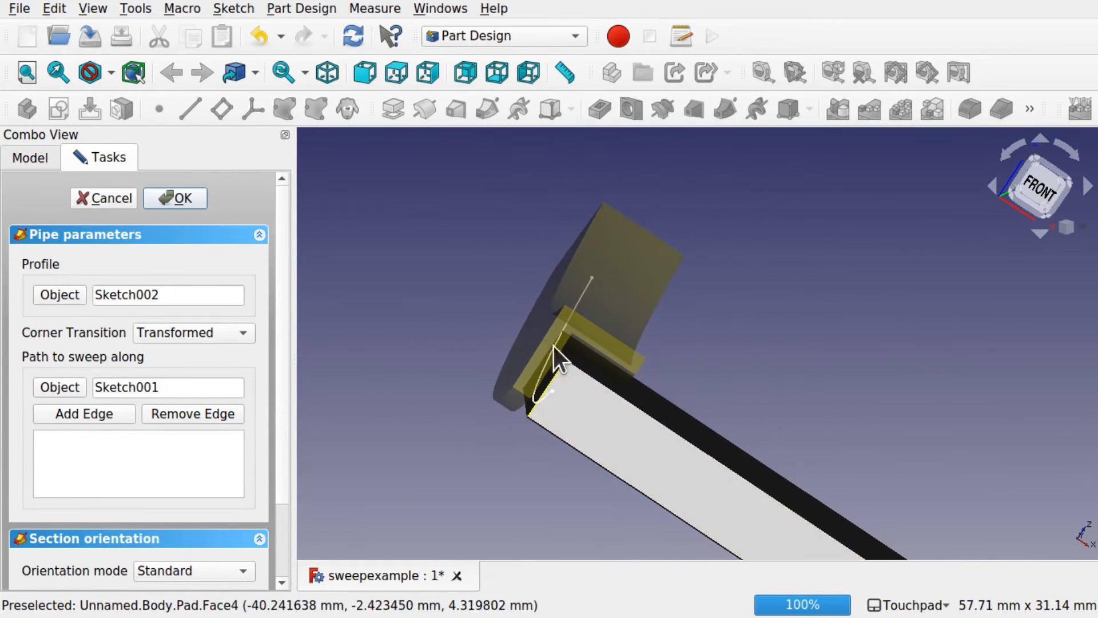
click(97, 198)
click(136, 280)
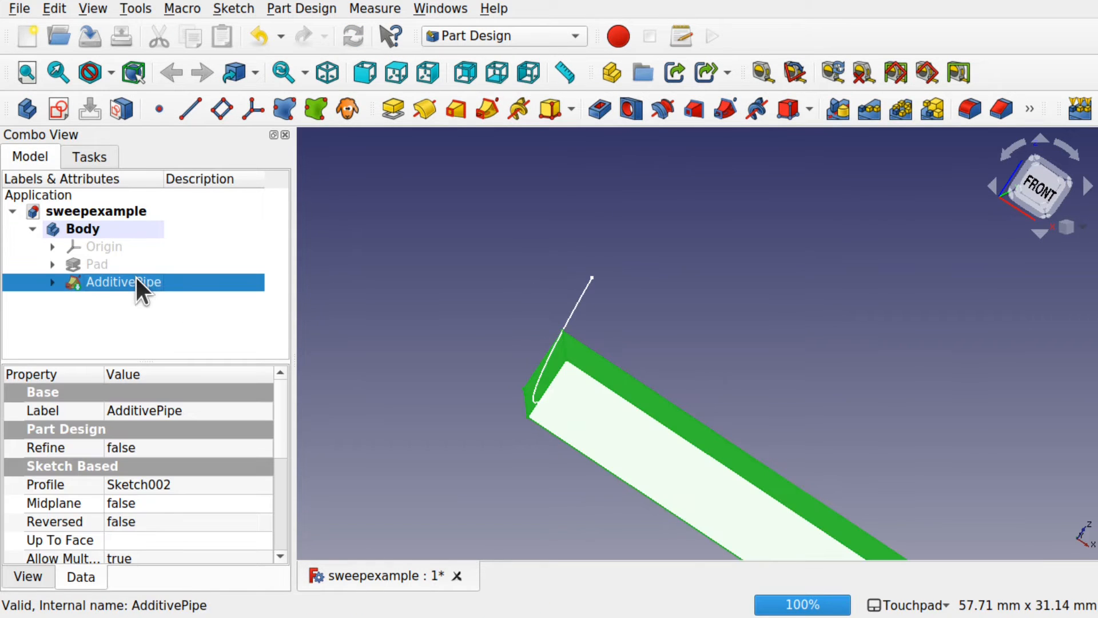
key(Delete)
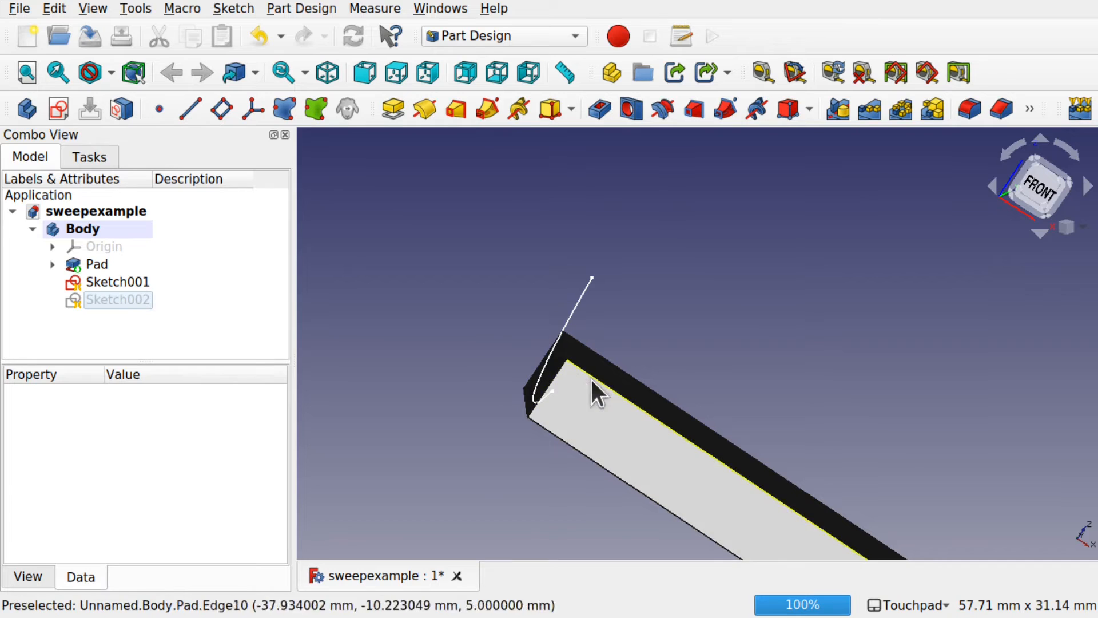
Edit Sketch002 and import the block's vertical end edge beside the L-shaped profile as external geometry.
click(120, 299)
double_click(120, 298)
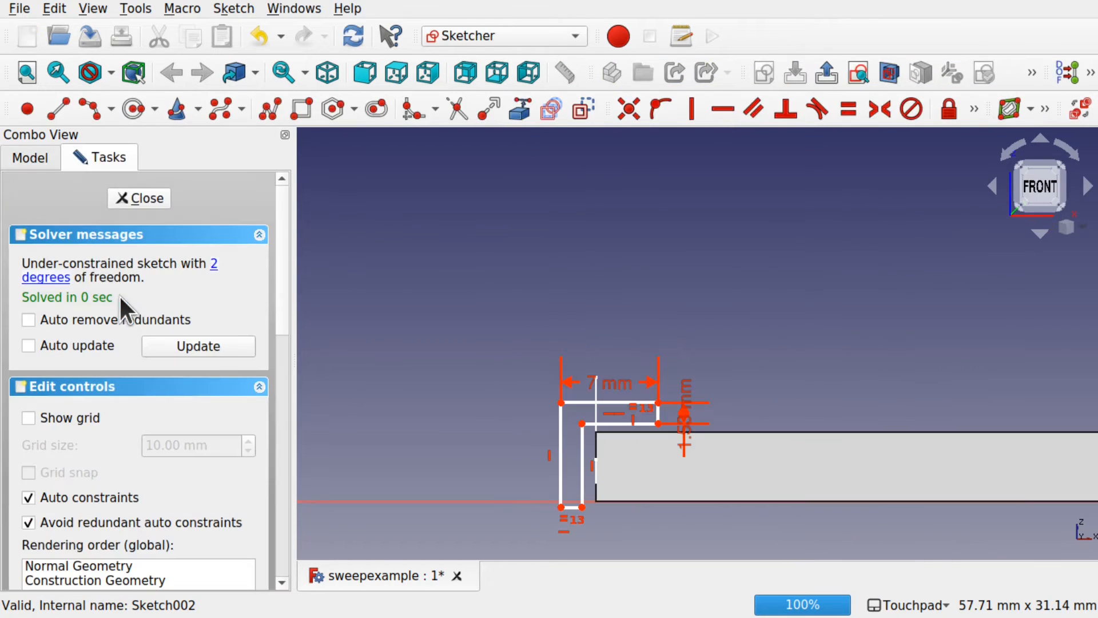
scroll(630, 503, up, 5)
scroll(629, 500, down, 1)
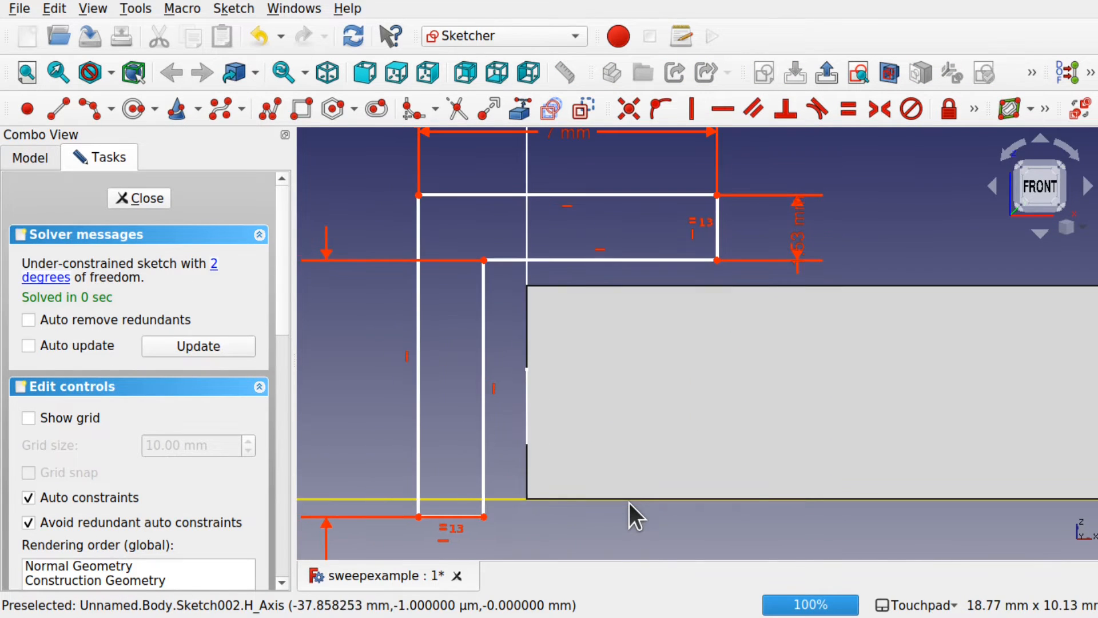
click(520, 112)
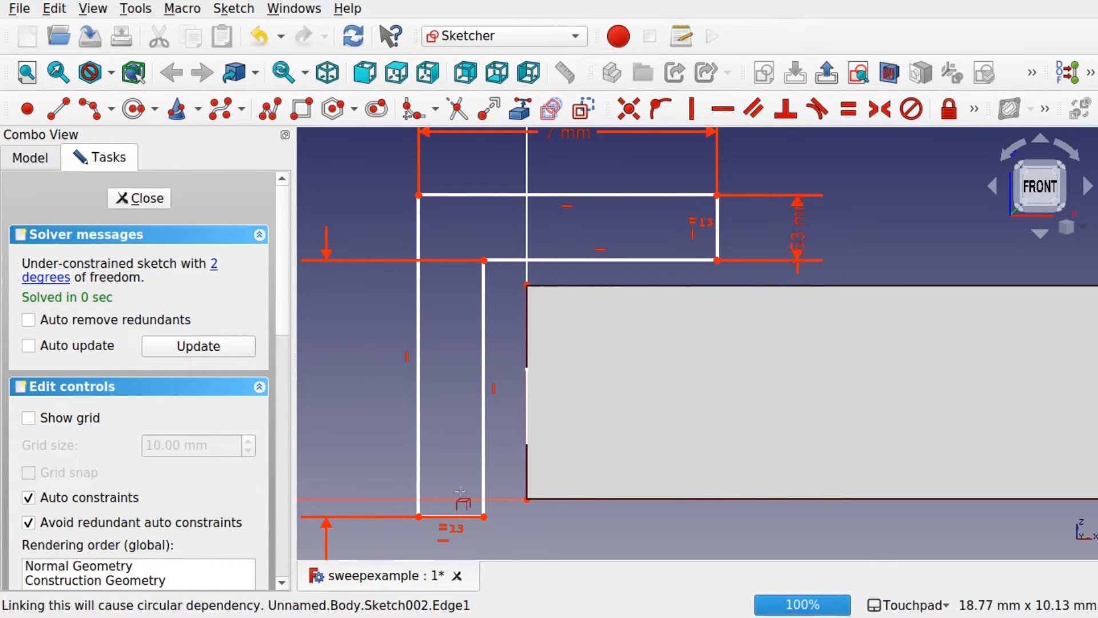
Constrain the imported edge's lower endpoint onto the inner vertical line of the L-shaped profile and close the sketch.
alt+drag(516, 458, 573, 463)
shift+drag(422, 446, 625, 382)
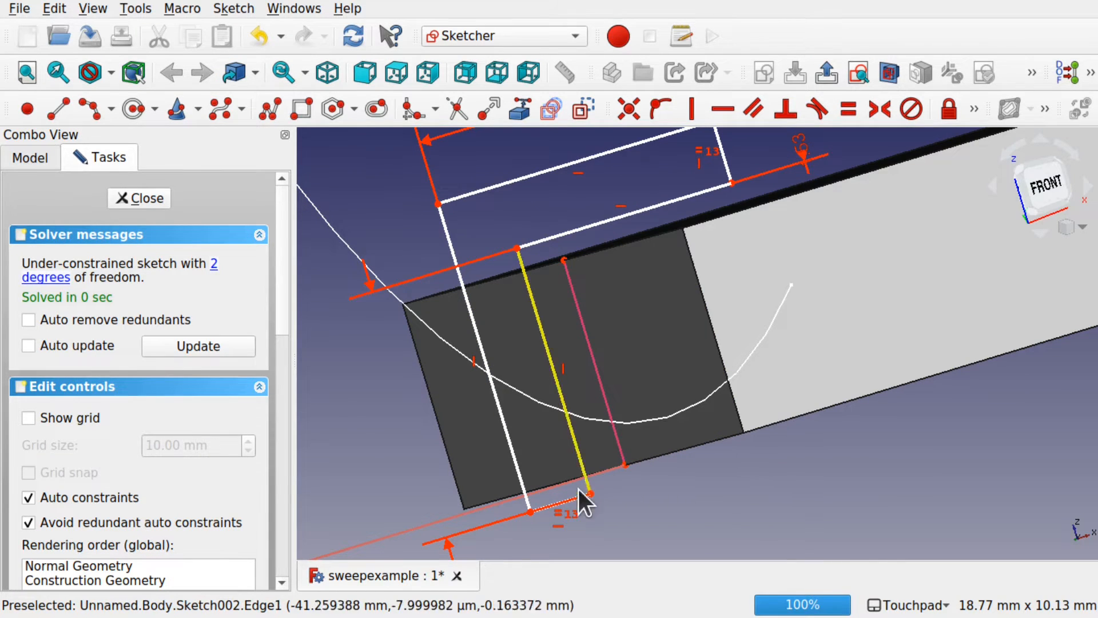
click(627, 467)
click(575, 441)
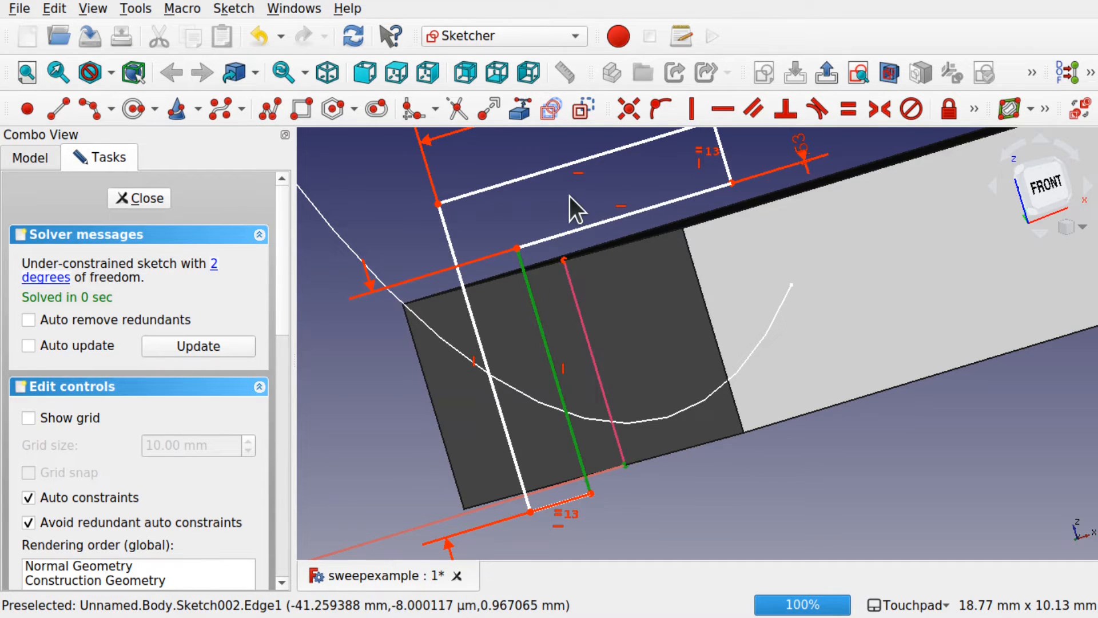
click(661, 109)
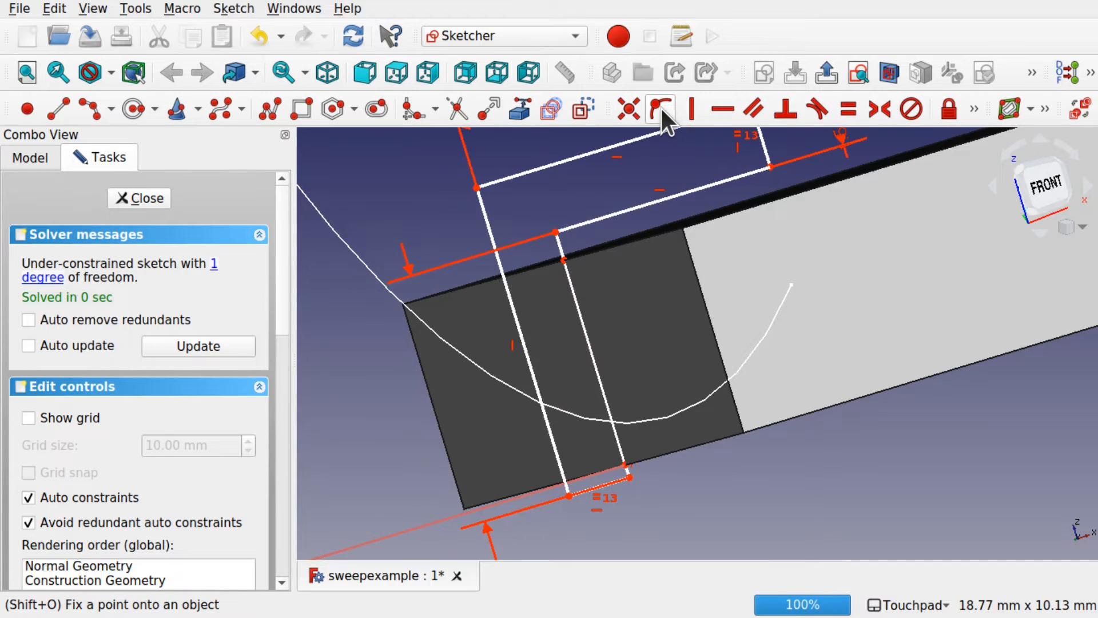
shift+drag(692, 342, 660, 352)
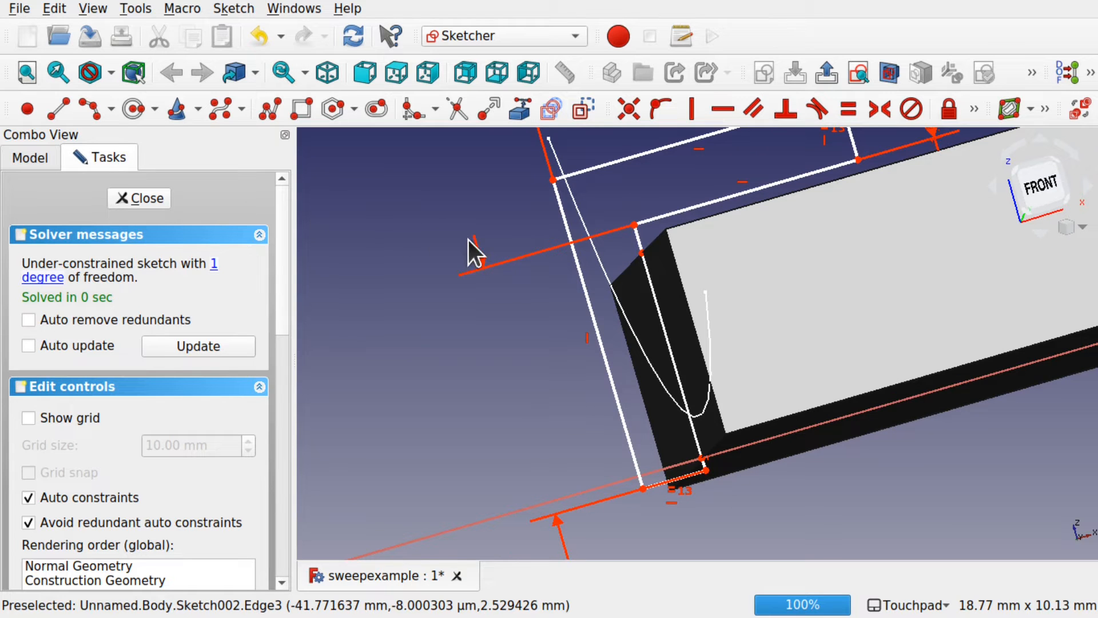
mouse_move(473, 248)
shift+mouse_down()
mouse_move(488, 252)
mouse_move(482, 228)
mouse_move(479, 274)
shift+mouse_up()
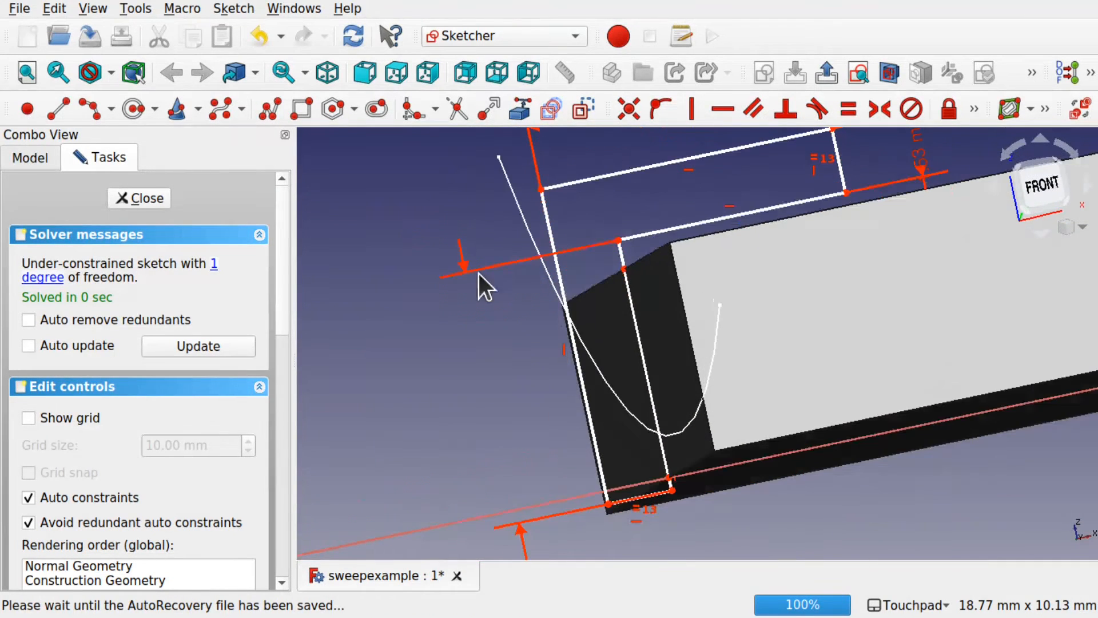
click(136, 201)
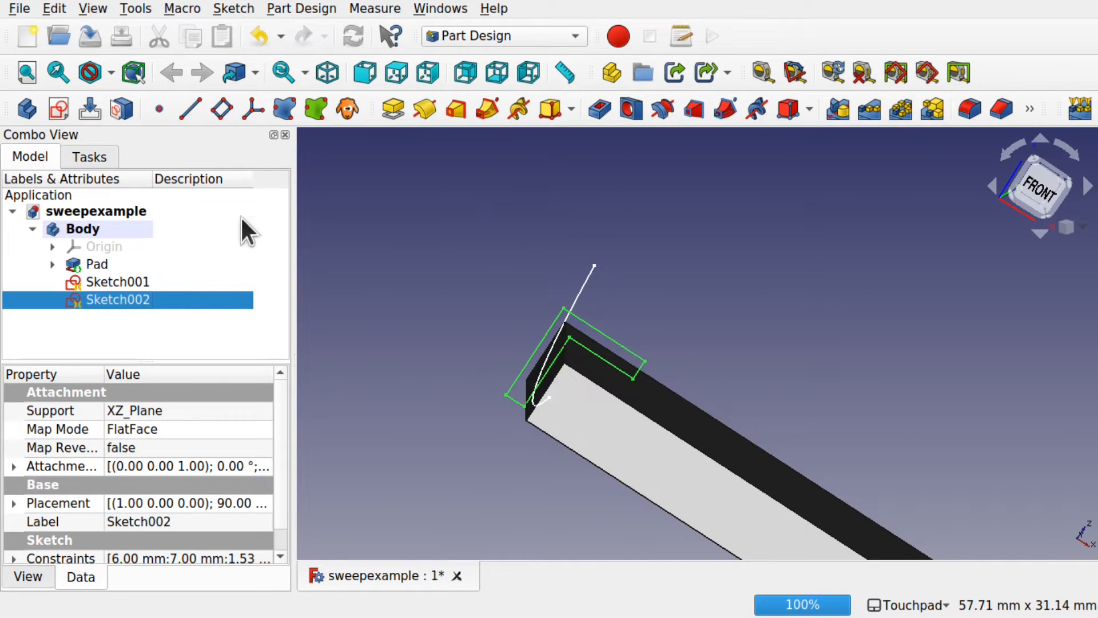
Sweep the adjusted L-shaped profile Sketch002 along the curved path Sketch001 as an additive pipe joined to the block.
scroll(462, 368, up, 4)
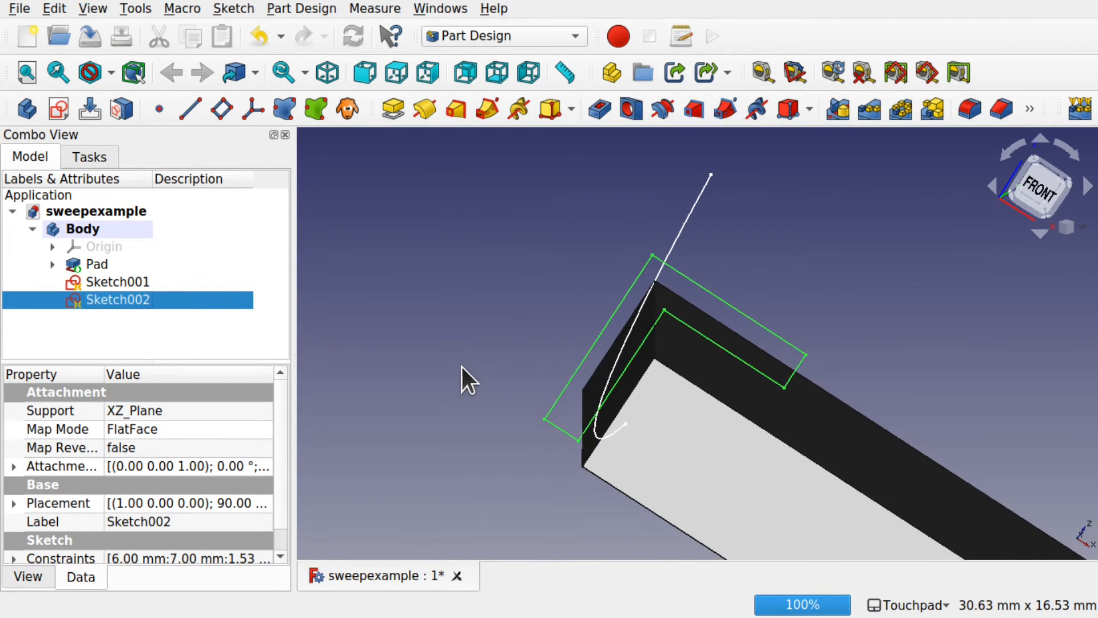
shift+drag(462, 366, 527, 396)
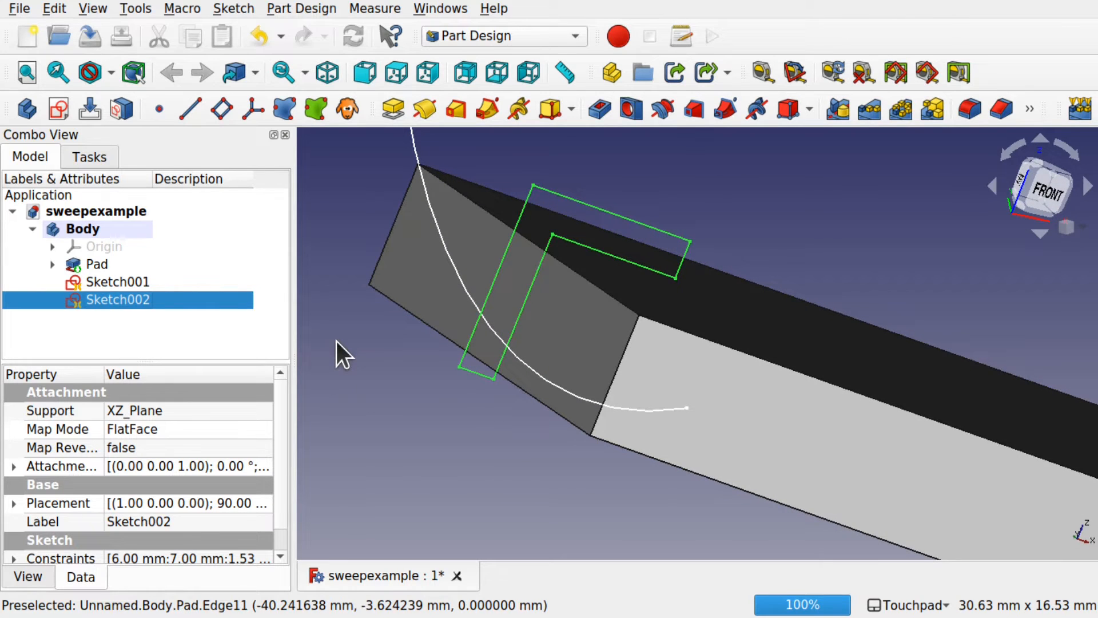
click(320, 338)
click(136, 300)
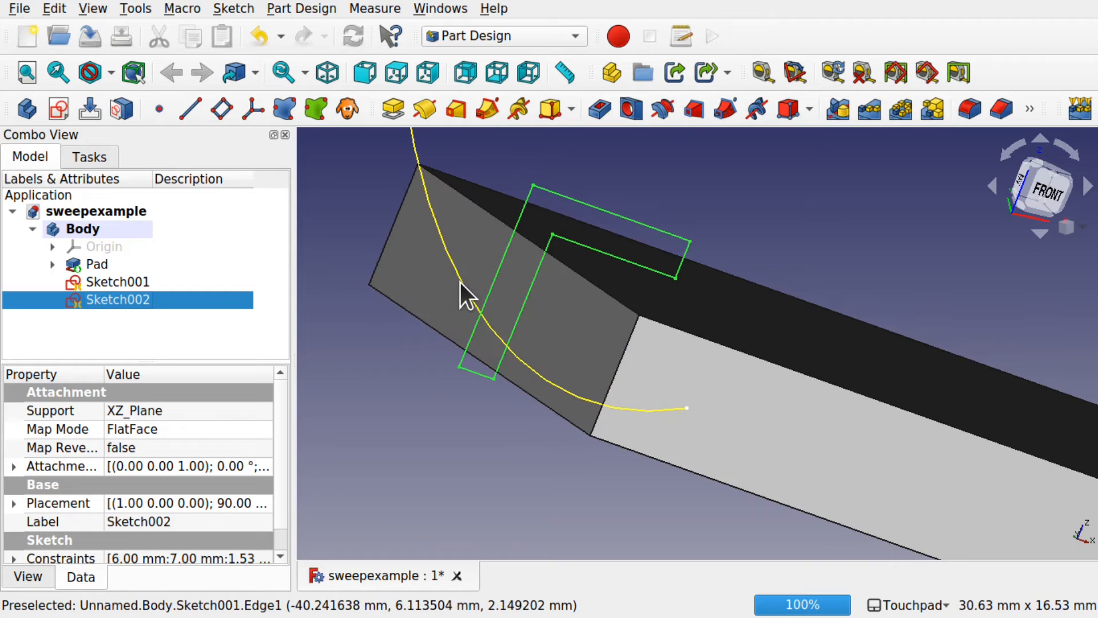
ctrl+click(152, 281)
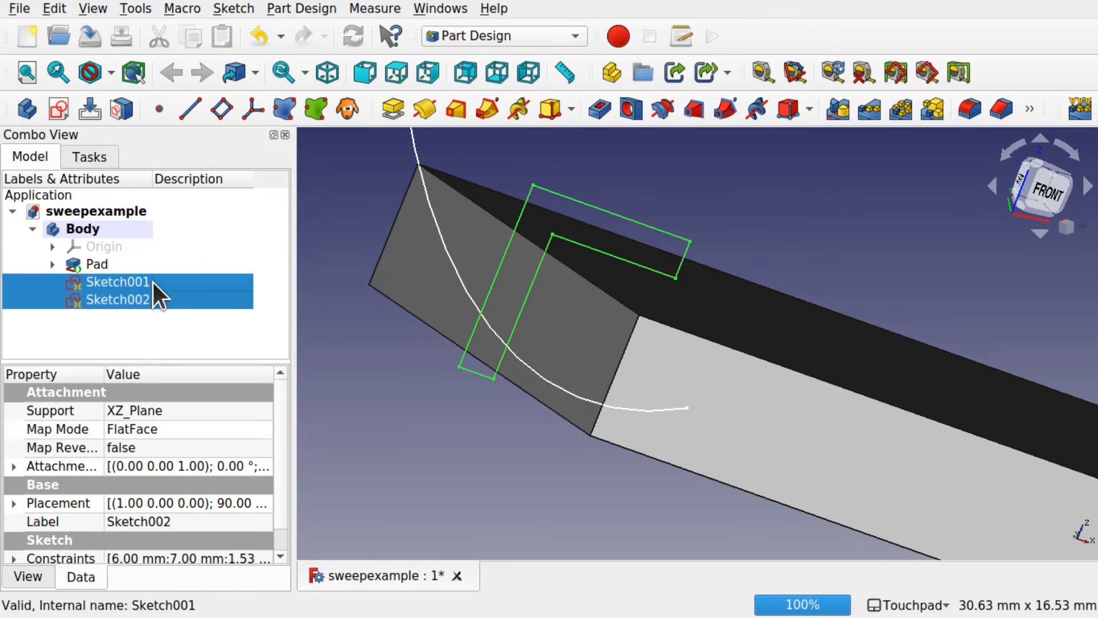
click(487, 107)
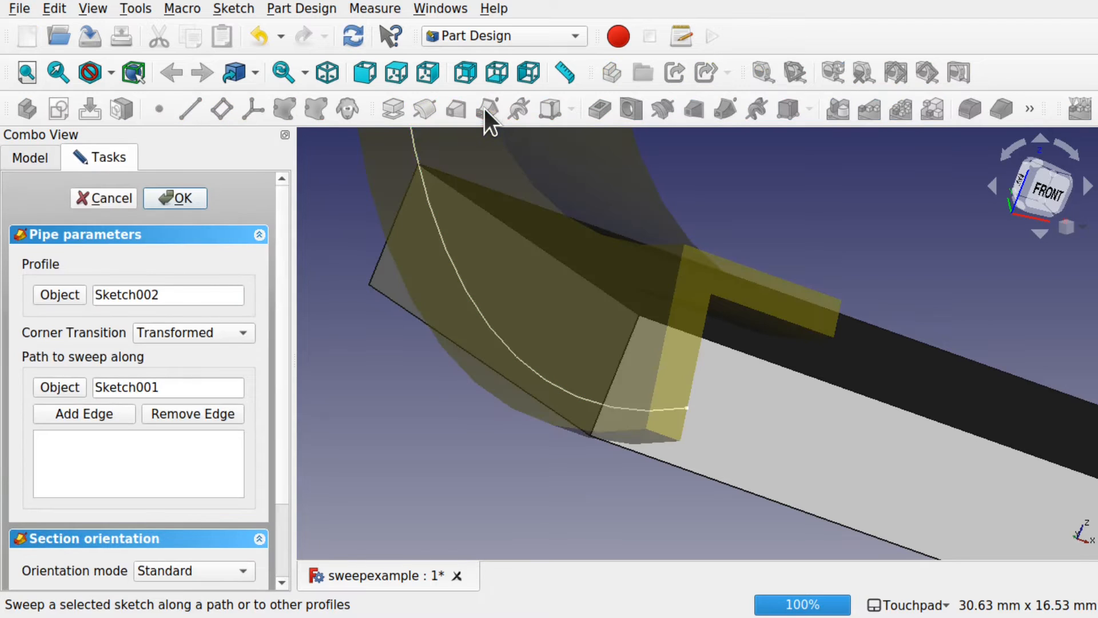
click(180, 201)
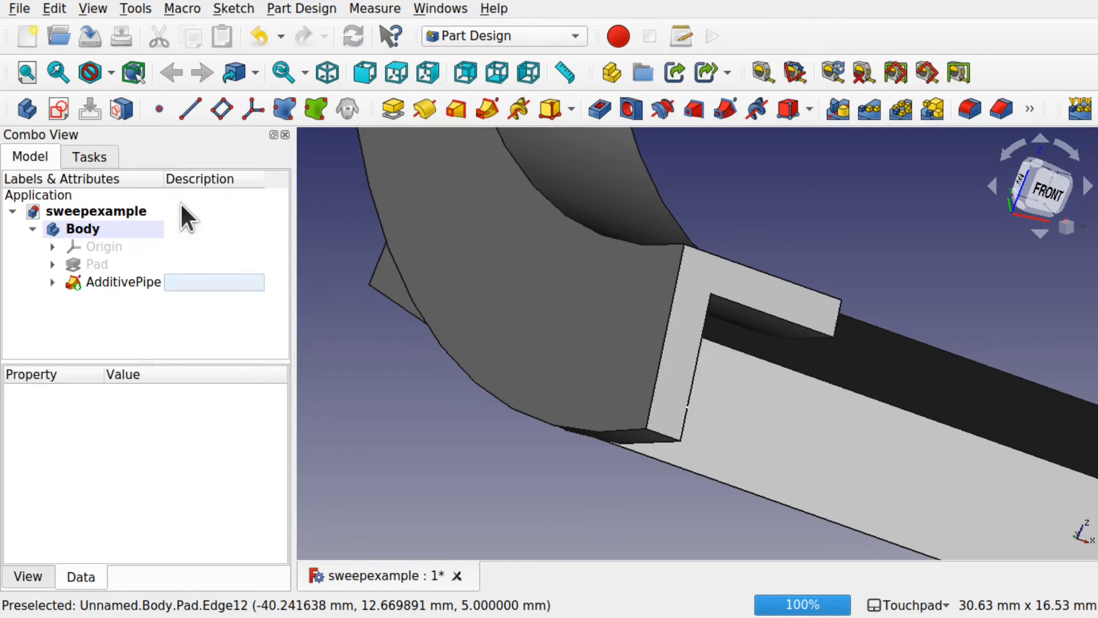
middle_drag(515, 375, 483, 376)
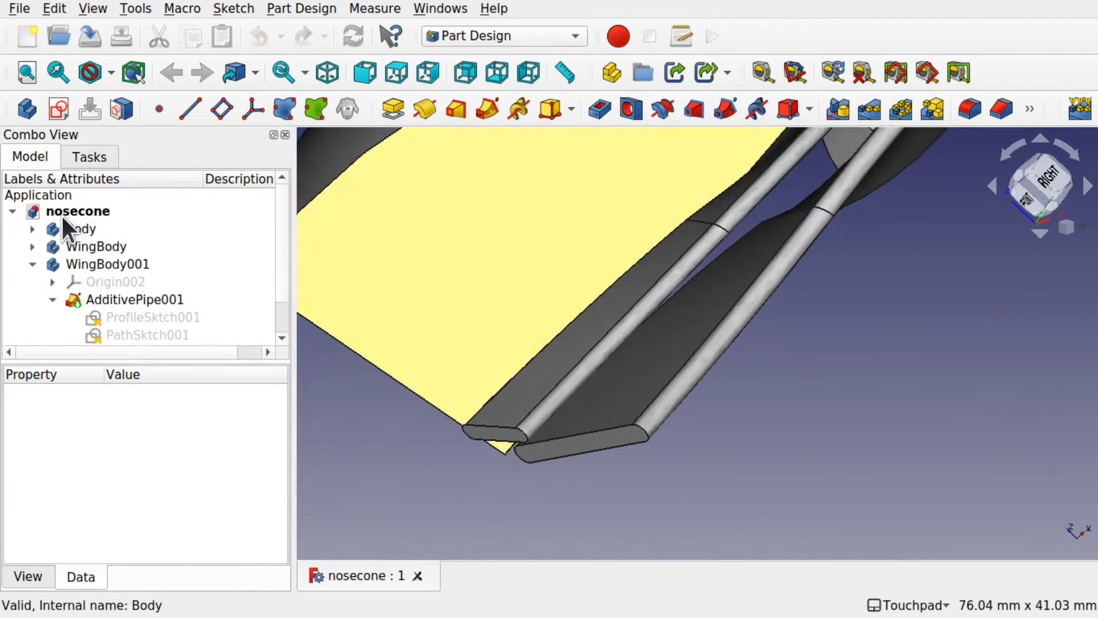
In the nosecone document, hide the nose cone's Body to expose the two wing elements.
click(70, 228)
key(space)
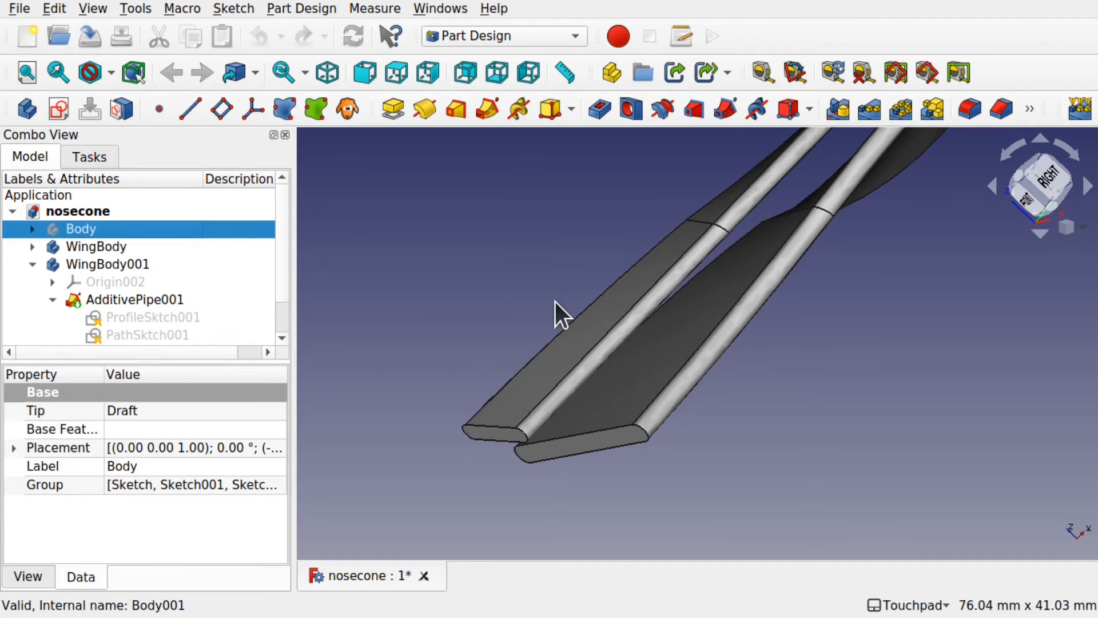
middle_drag(642, 364, 805, 372)
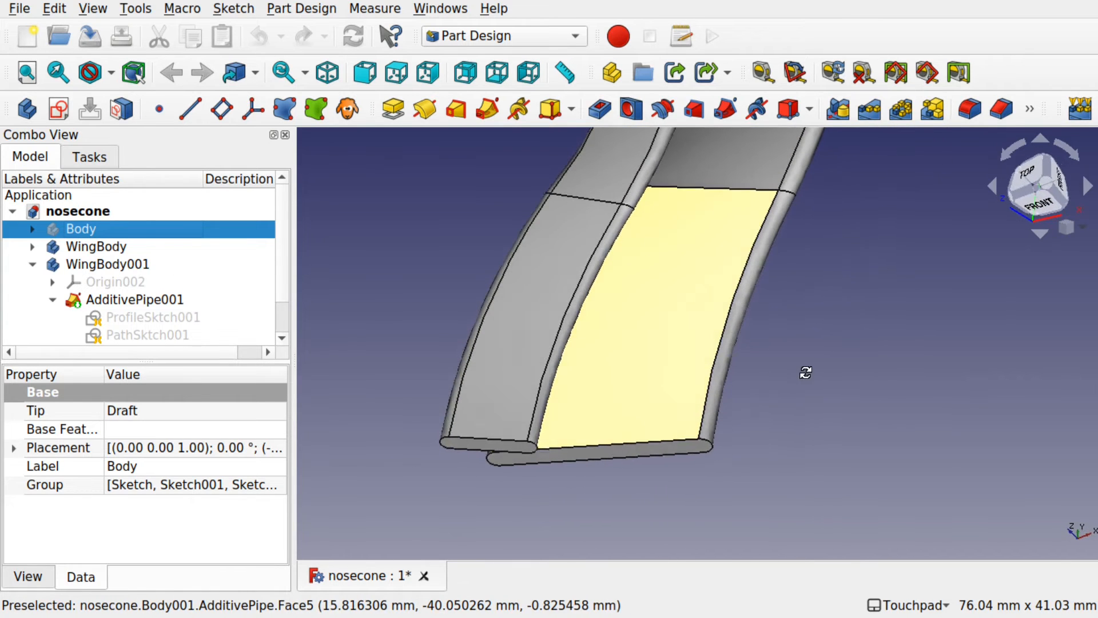
click(612, 350)
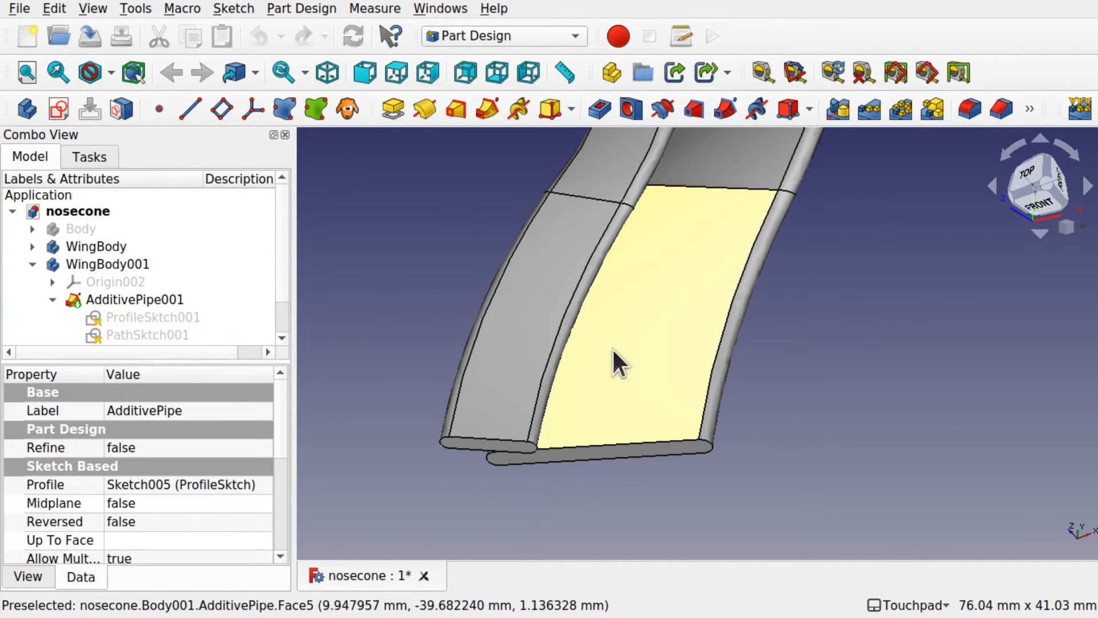
Identify the two wing bodies and make WingBody, the larger lower wing element, the active body.
click(127, 263)
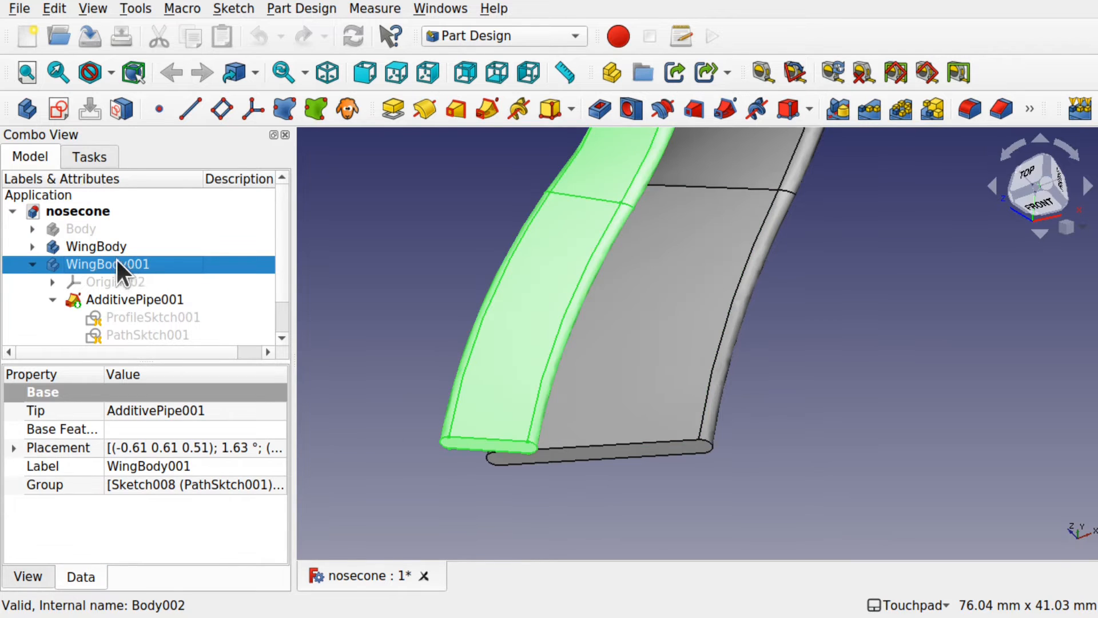
click(103, 246)
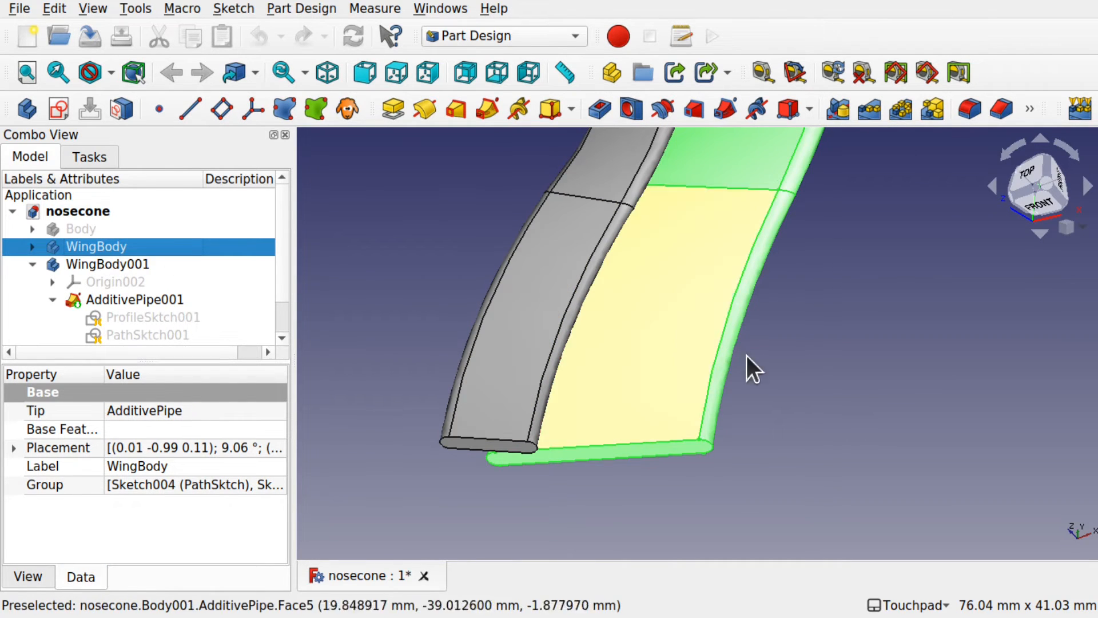
shift+drag(684, 387, 711, 345)
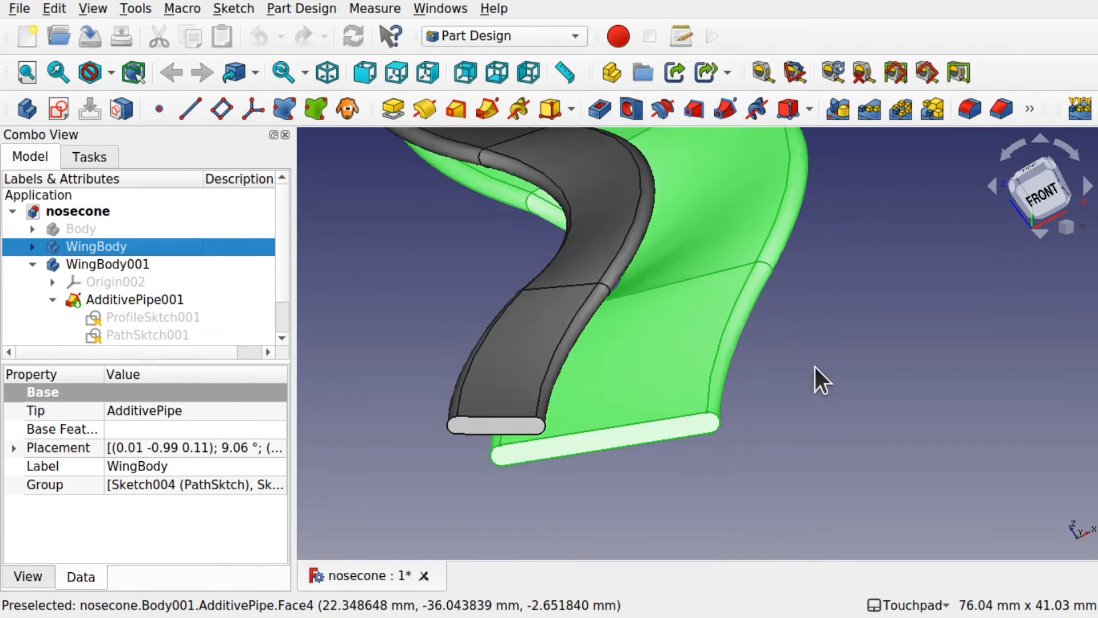
right_click(136, 248)
click(214, 255)
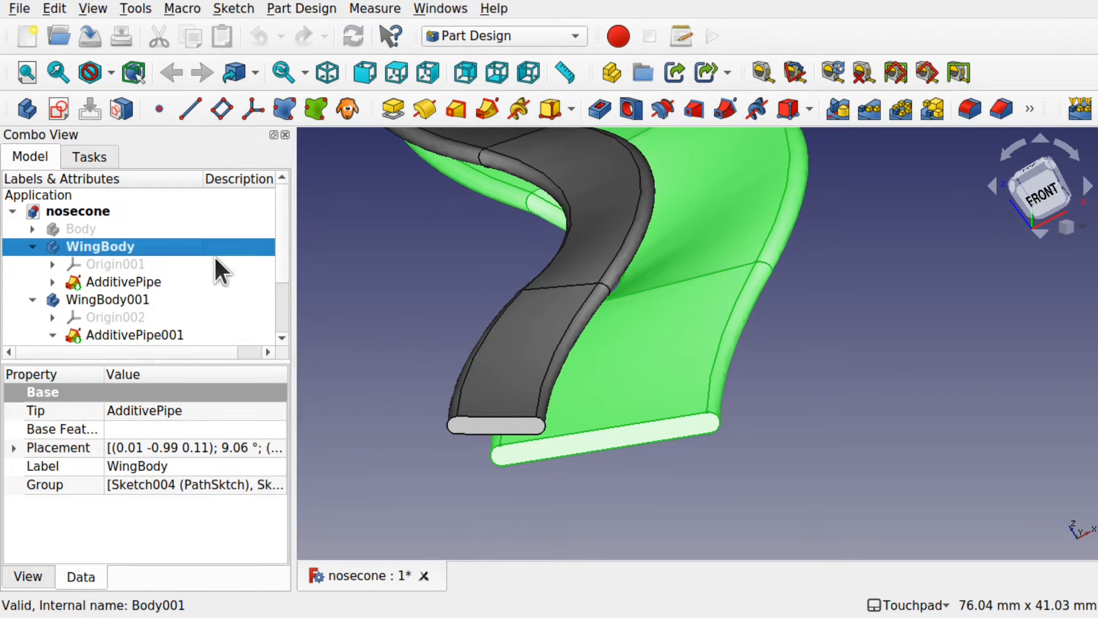
click(355, 271)
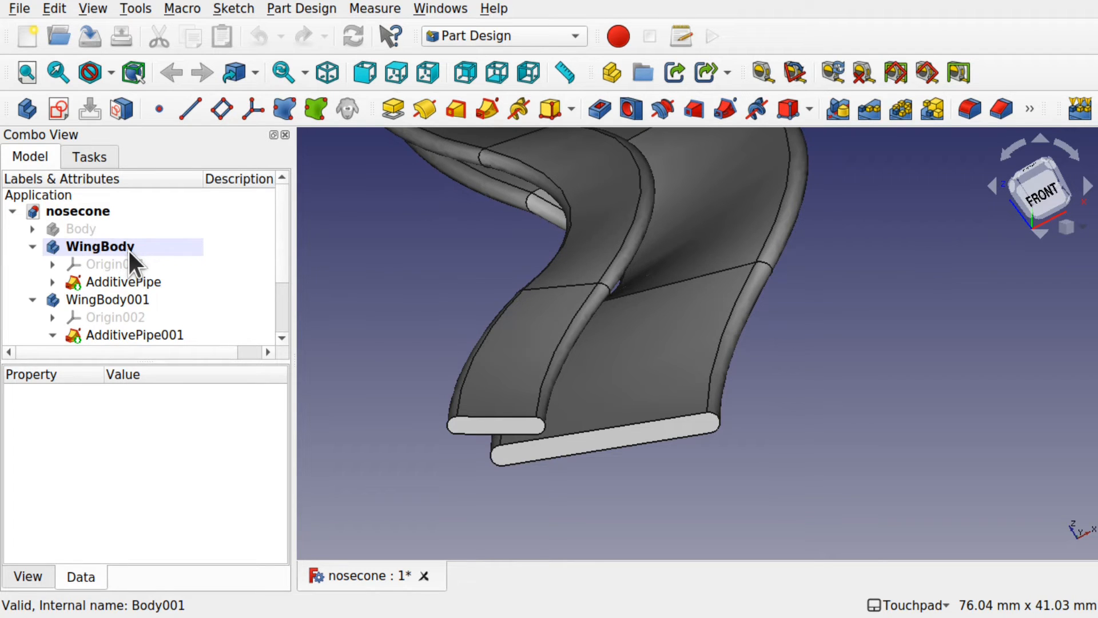
Start a sketch on the lower wing element's flat end face and import the face's upper long edge as external geometry.
shift+drag(709, 477, 618, 524)
shift+drag(654, 492, 635, 500)
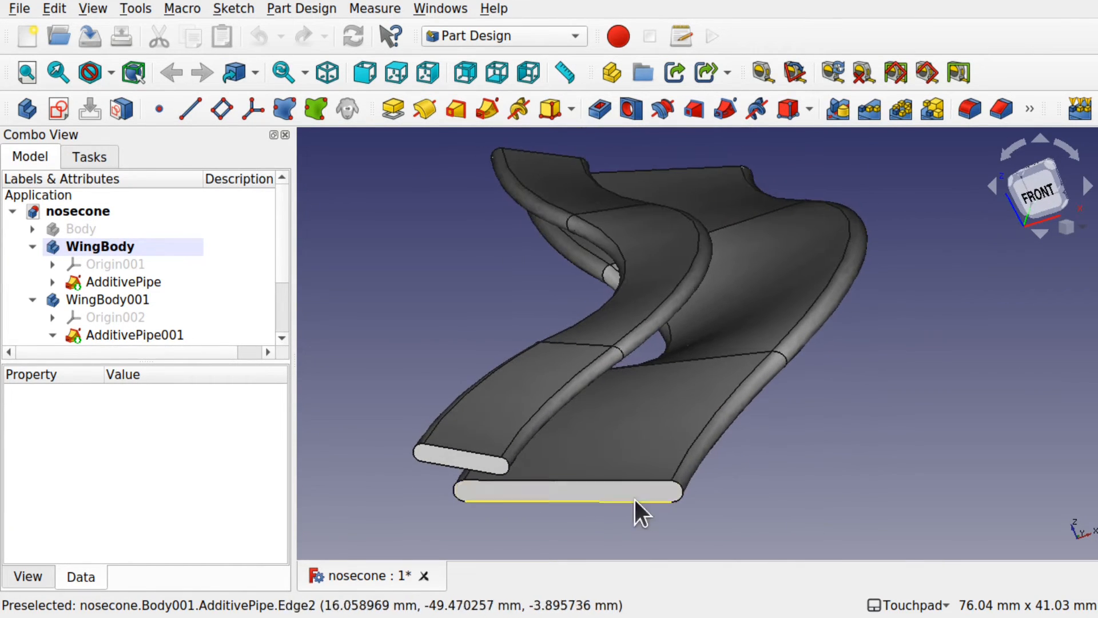
click(613, 491)
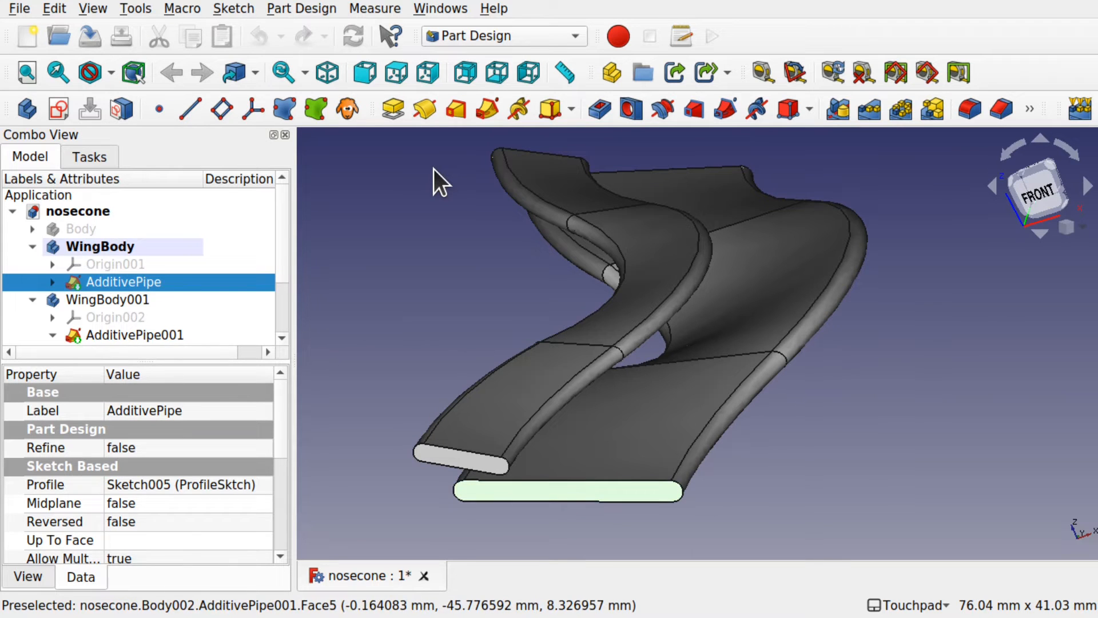
click(60, 110)
scroll(647, 428, up, 5)
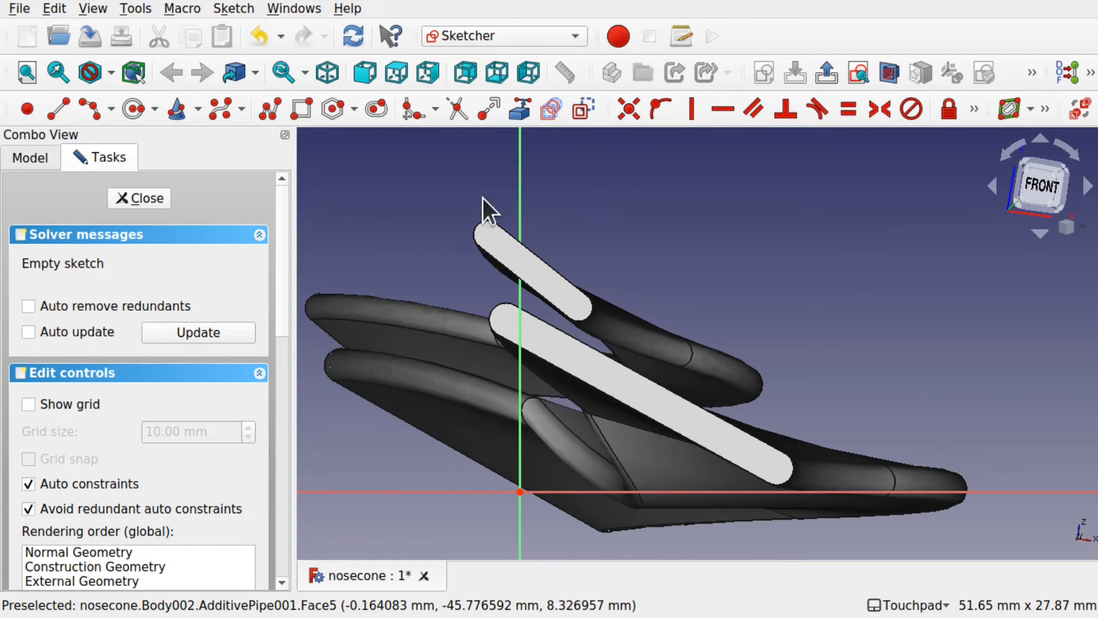
click(520, 109)
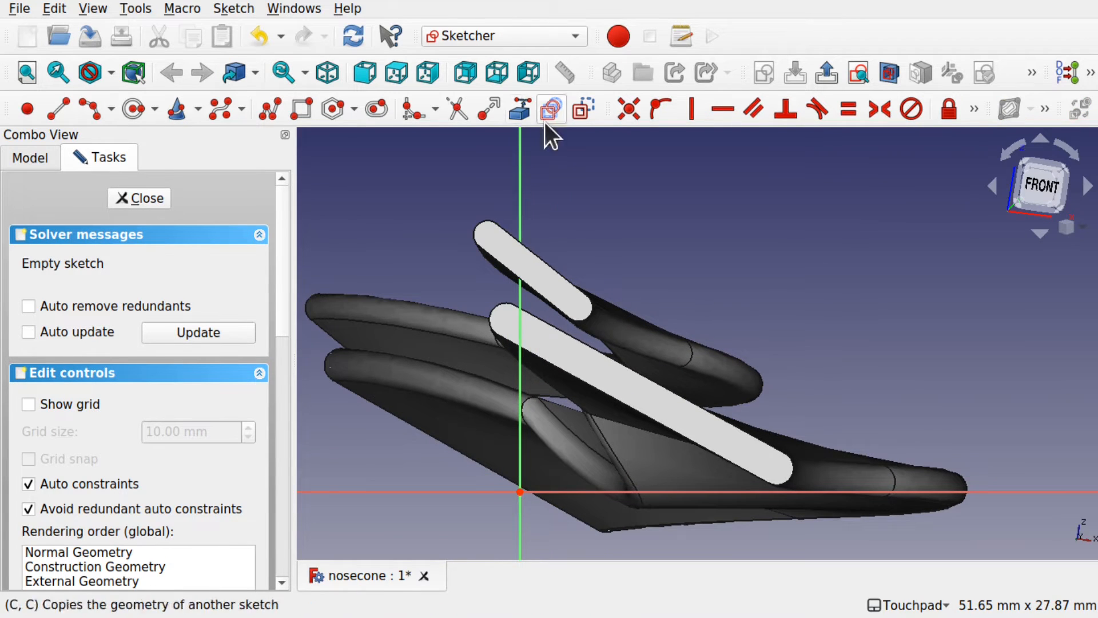
click(734, 422)
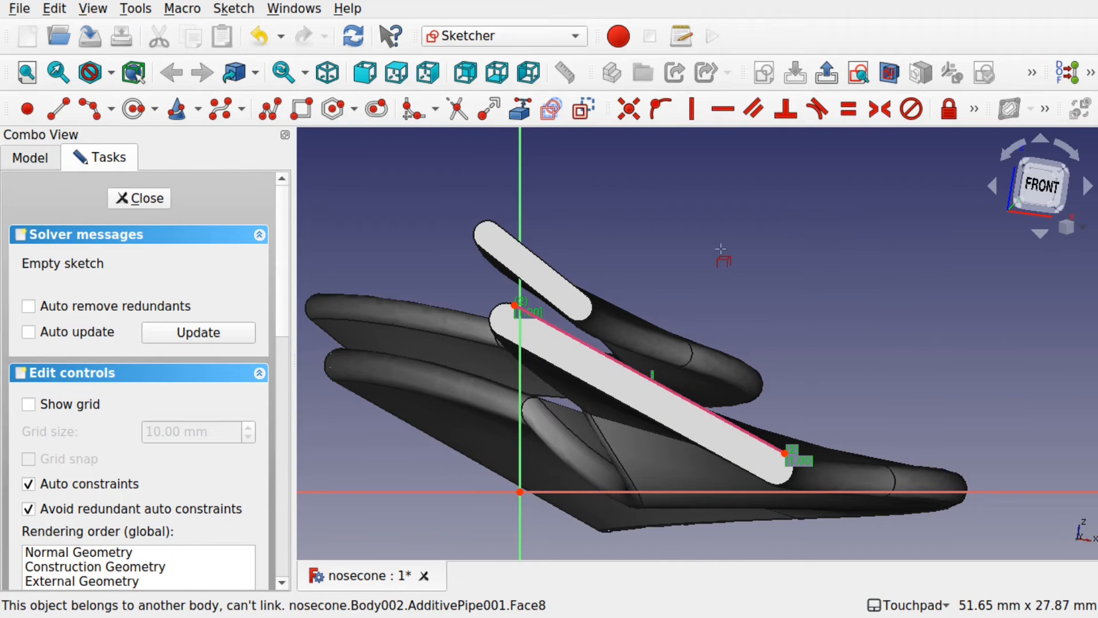
Draw a shallow three-point arc running along the lower wing's end face and extending past both ends of the imported edge.
click(92, 111)
click(618, 328)
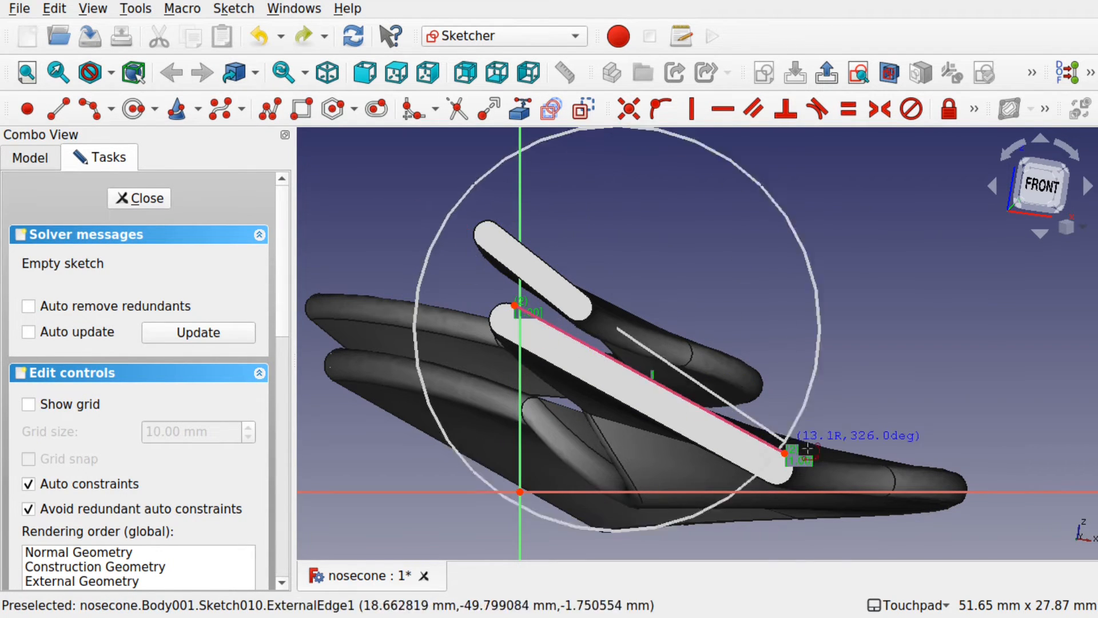
click(888, 479)
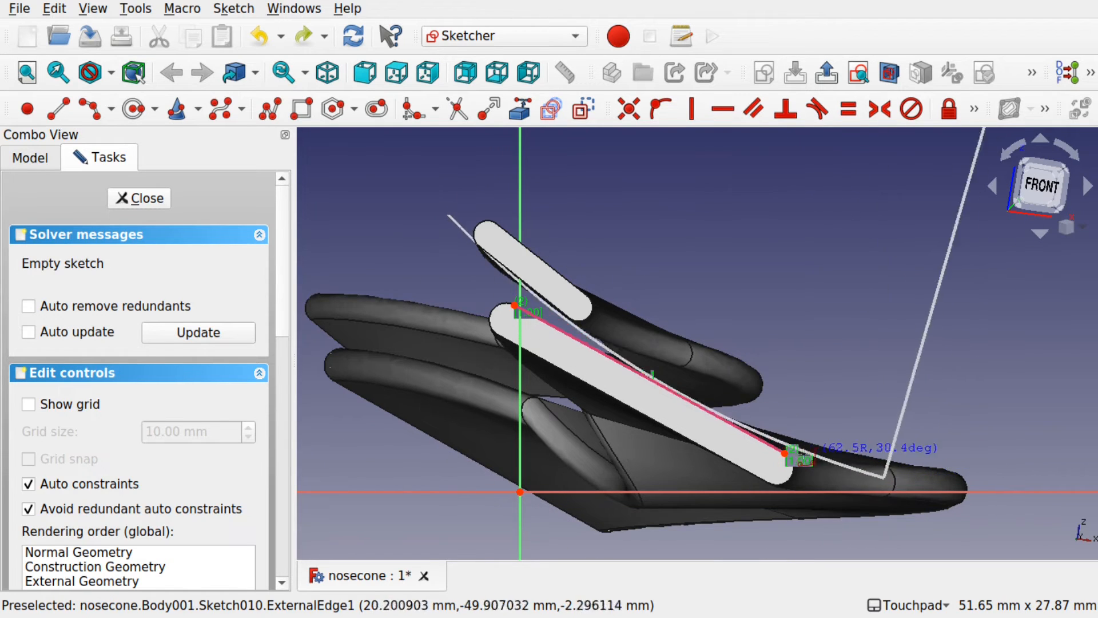
click(769, 460)
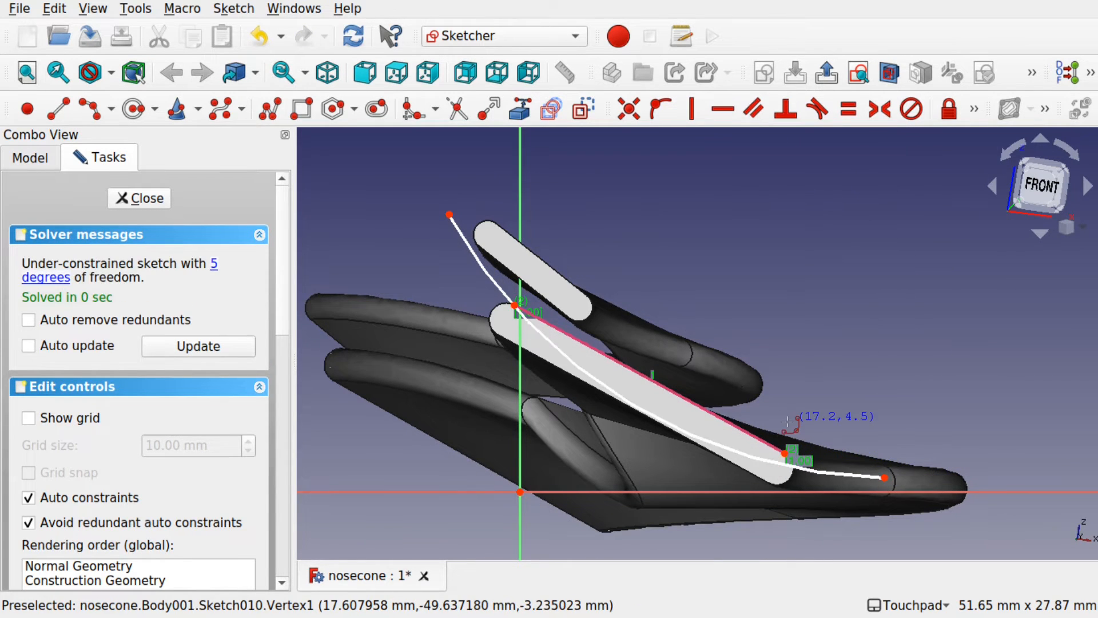
Constrain both endpoints of the imported edge onto the arc and close the sketch.
click(527, 317)
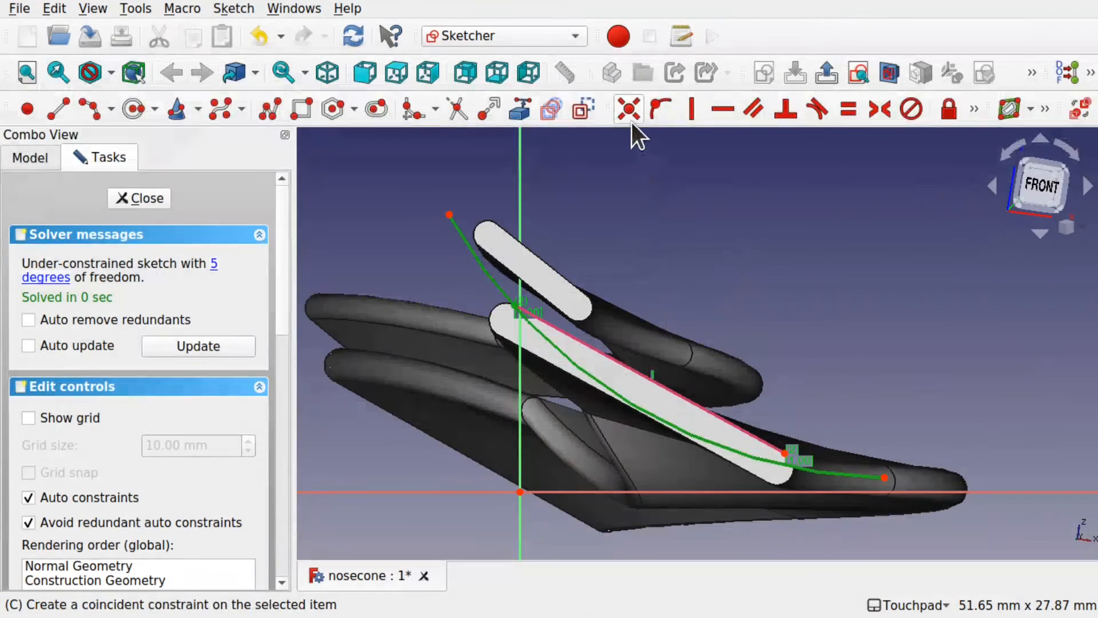
click(660, 109)
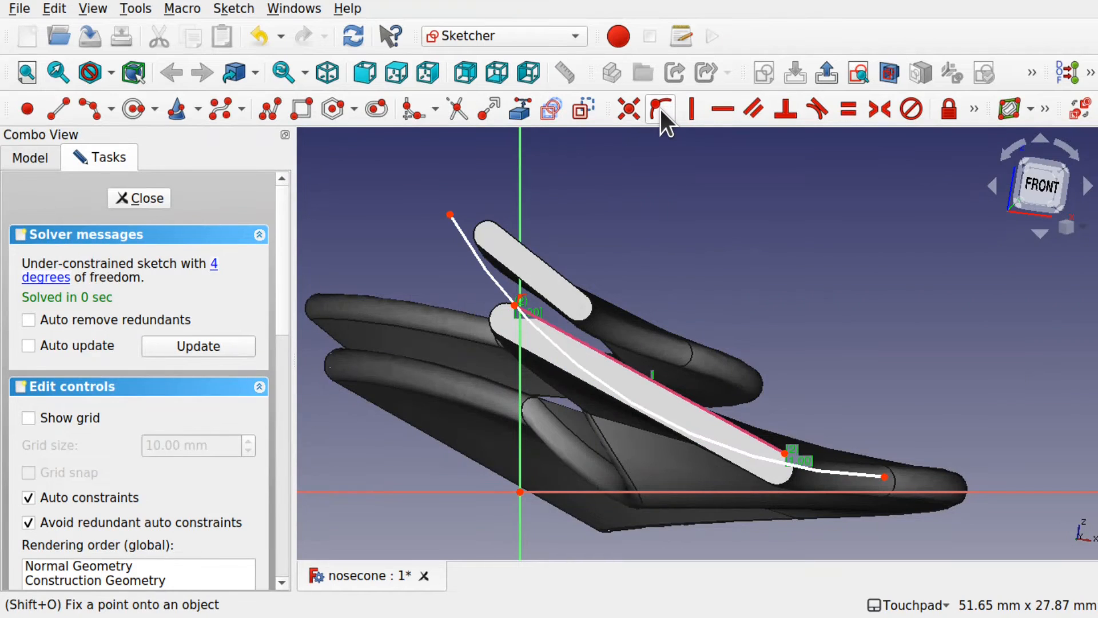
click(774, 463)
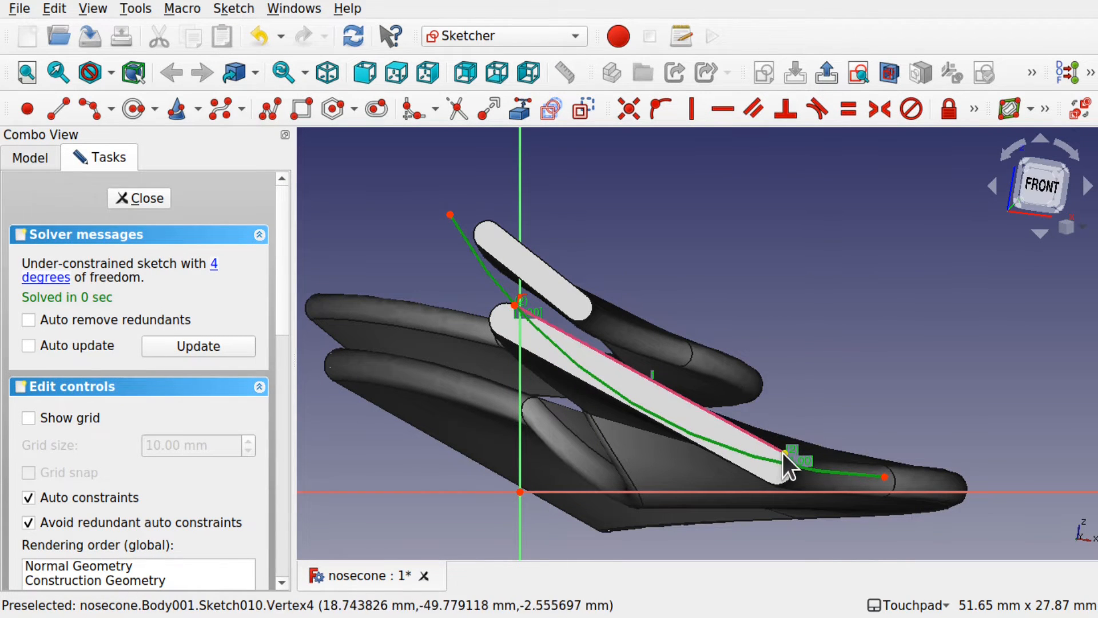
click(660, 109)
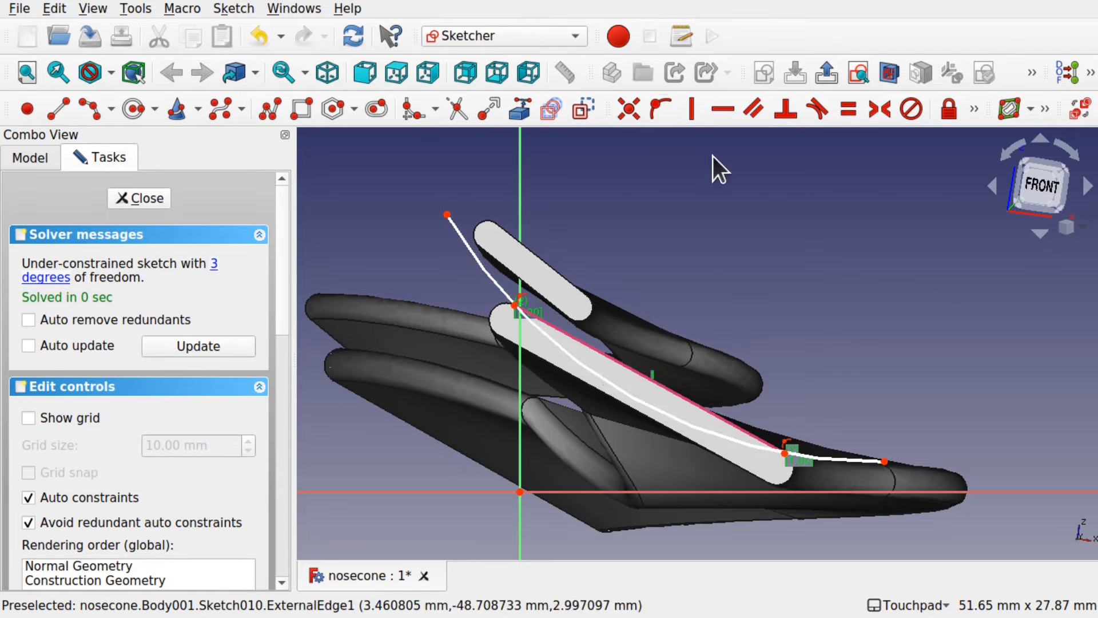
mouse_move(802, 407)
alt+mouse_down()
mouse_move(806, 437)
mouse_move(711, 424)
mouse_move(830, 458)
mouse_move(811, 445)
alt+mouse_up()
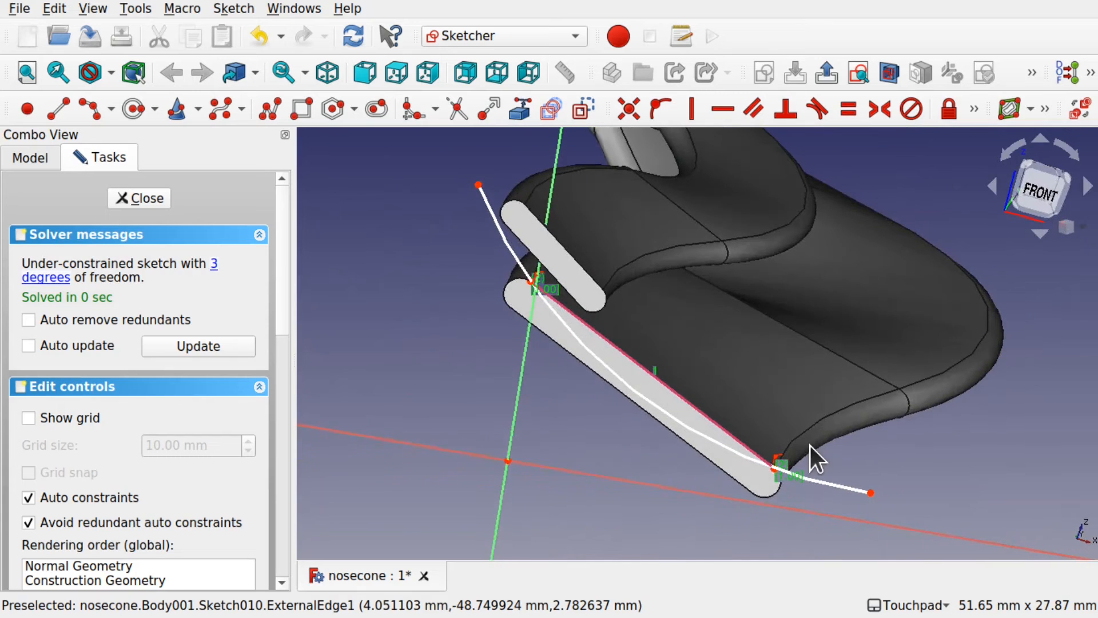
click(141, 199)
Start a new sketch in WingBody on the body's YZ plane, viewed from the right.
alt+drag(818, 463, 694, 468)
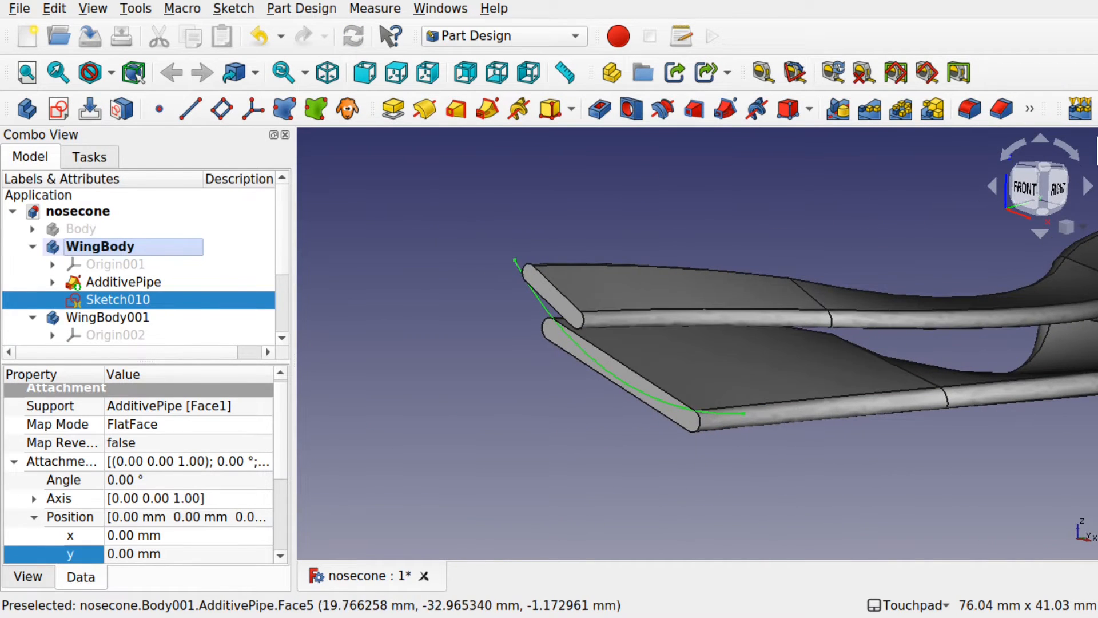
click(1057, 188)
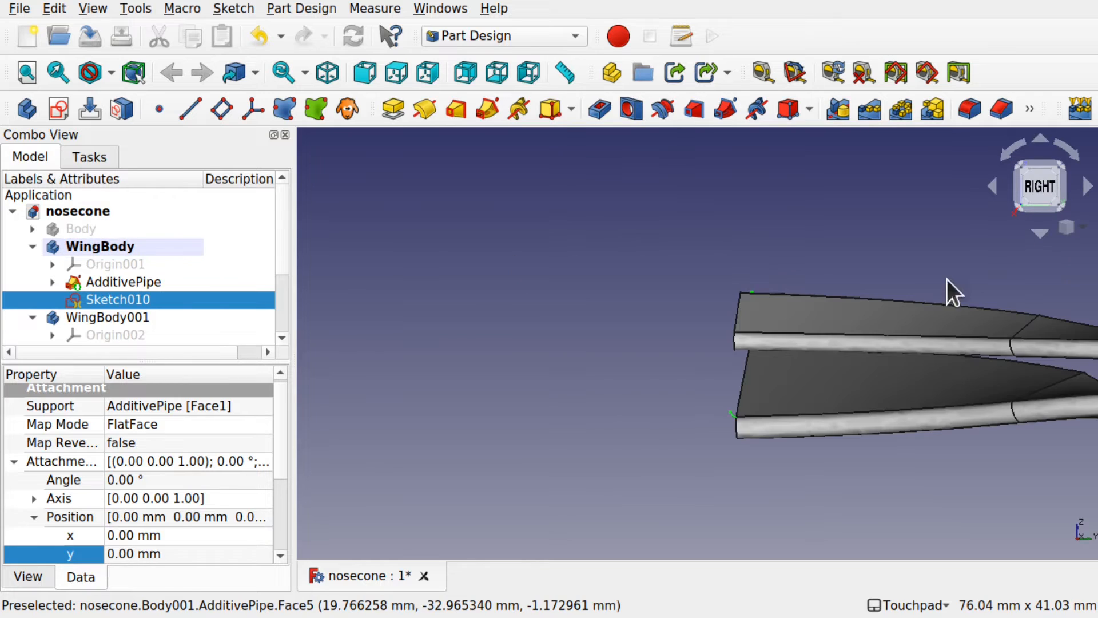
scroll(719, 398, up, 3)
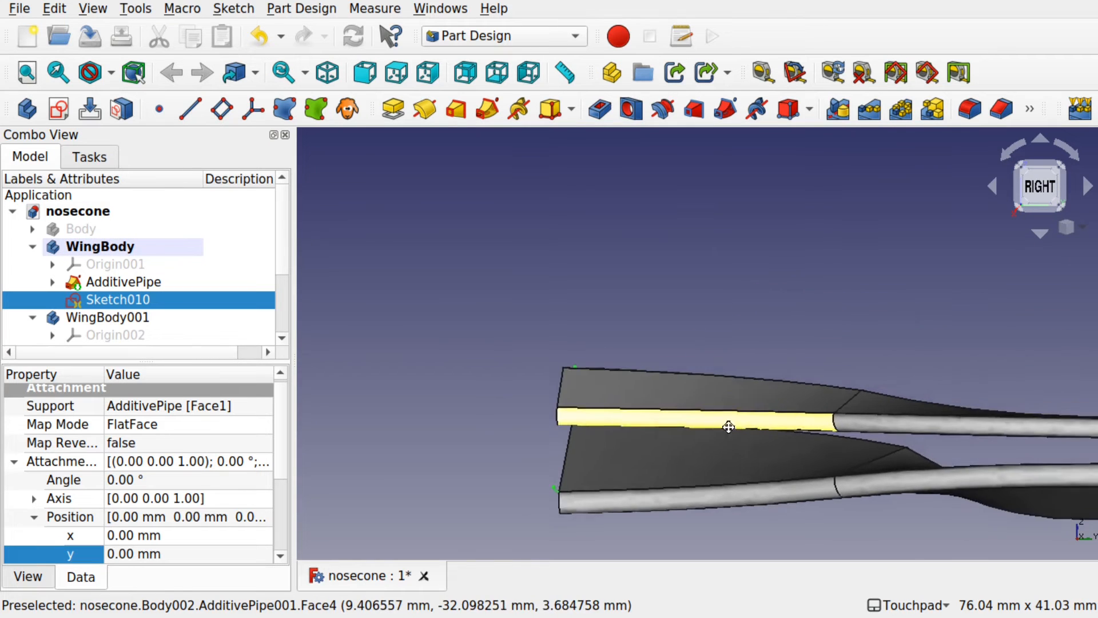
click(431, 257)
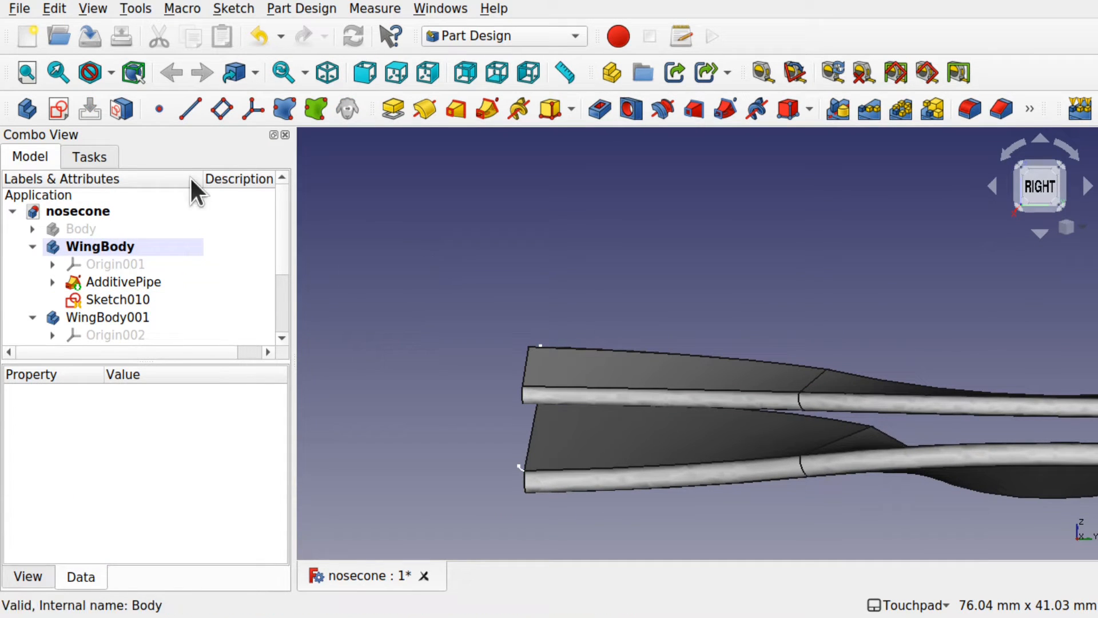
click(55, 112)
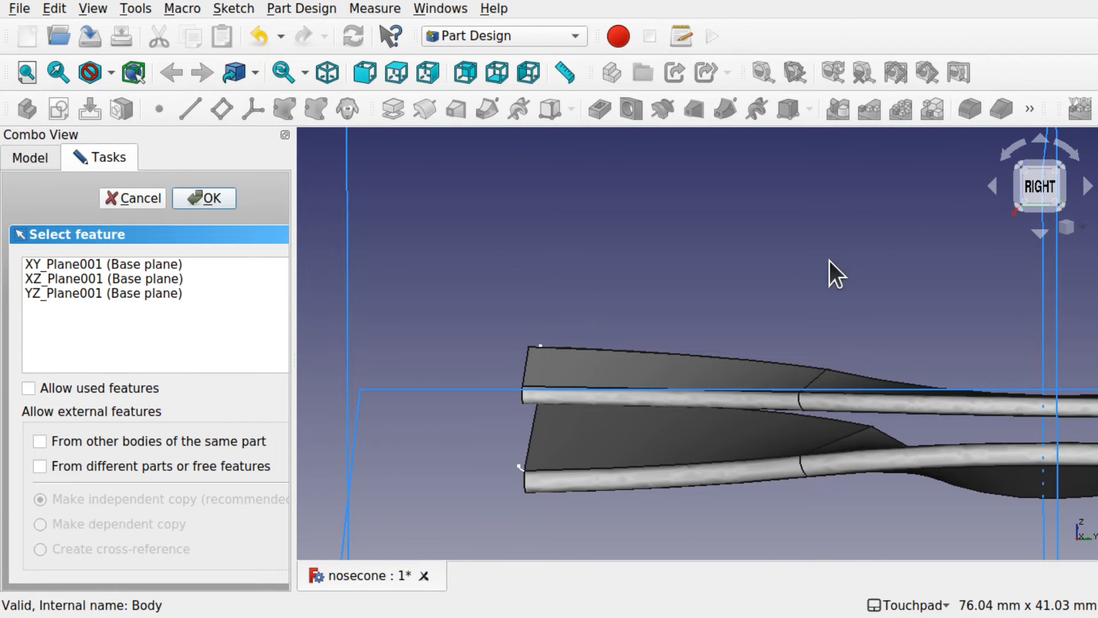
scroll(830, 261, down, 3)
shift+middle_drag(830, 261, 799, 404)
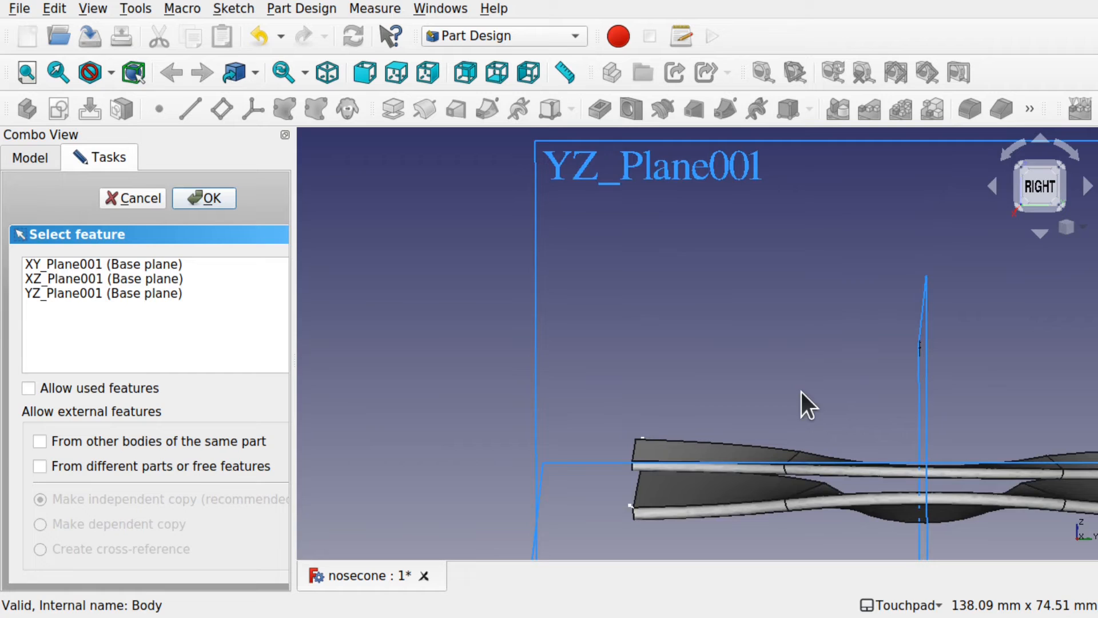
click(576, 178)
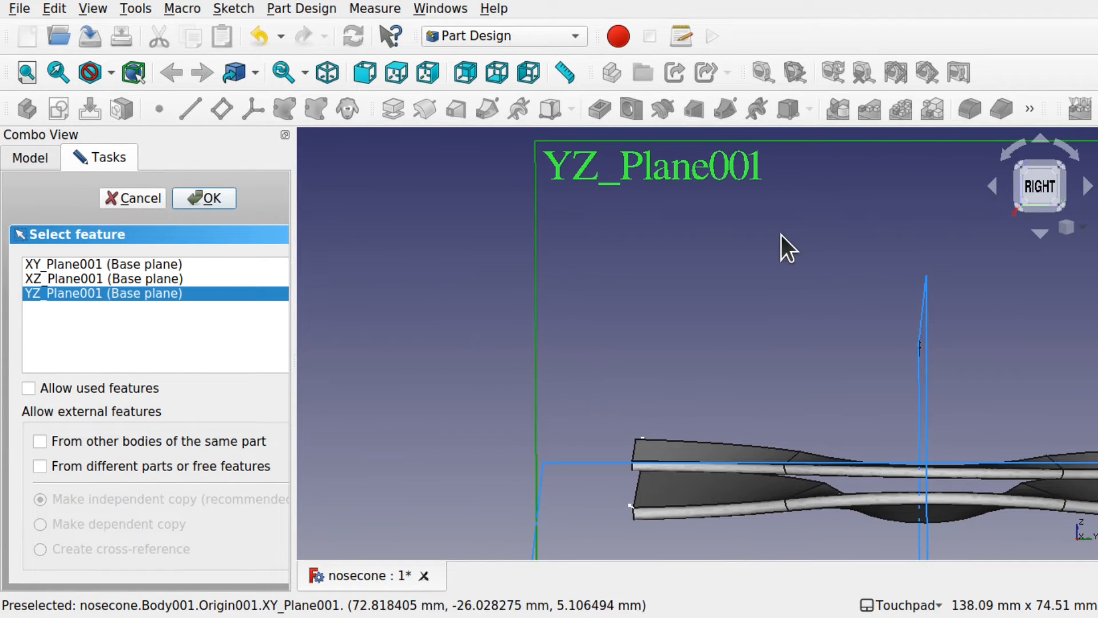
click(213, 198)
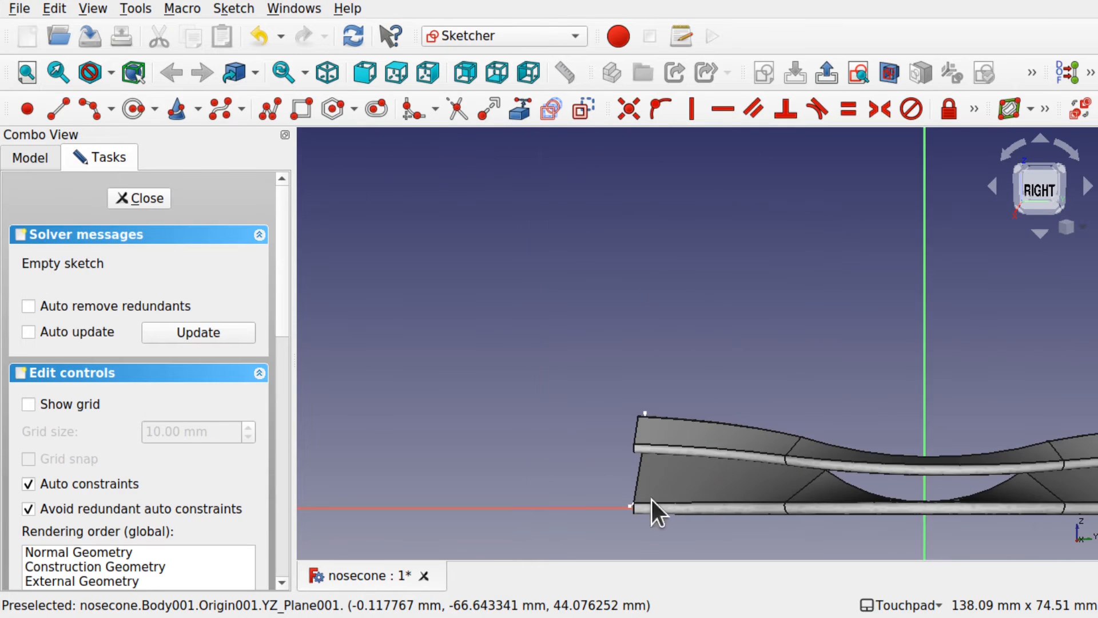
Draw a small narrow rectangle around the outer tip of the lower wing element as the end plate profile.
scroll(668, 512, up, 4)
alt+drag(668, 512, 681, 493)
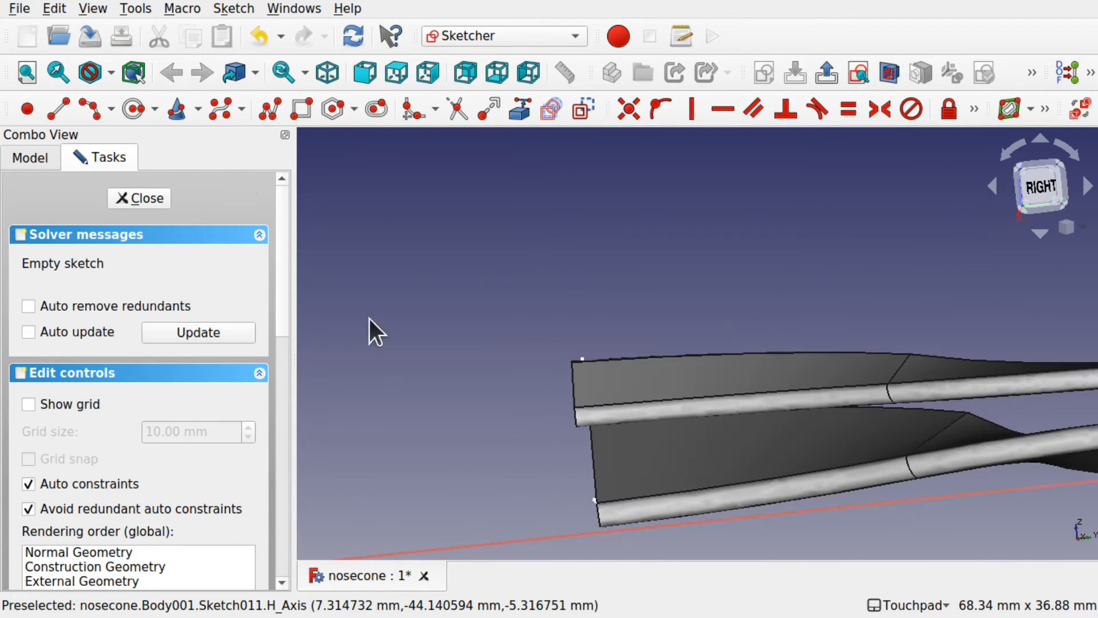
click(299, 112)
click(570, 481)
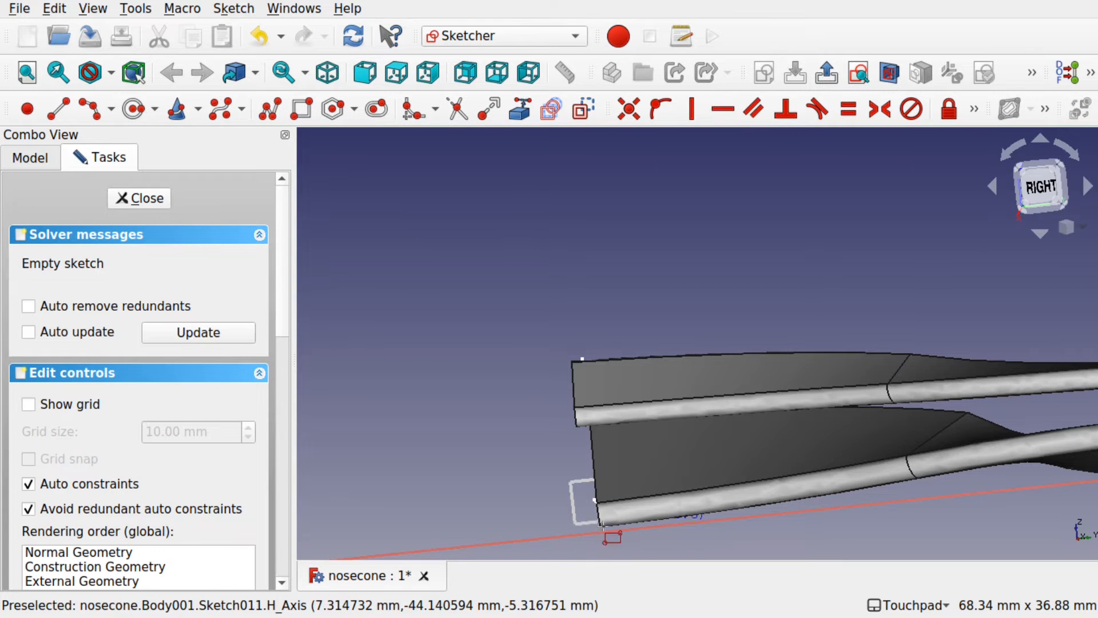
click(613, 540)
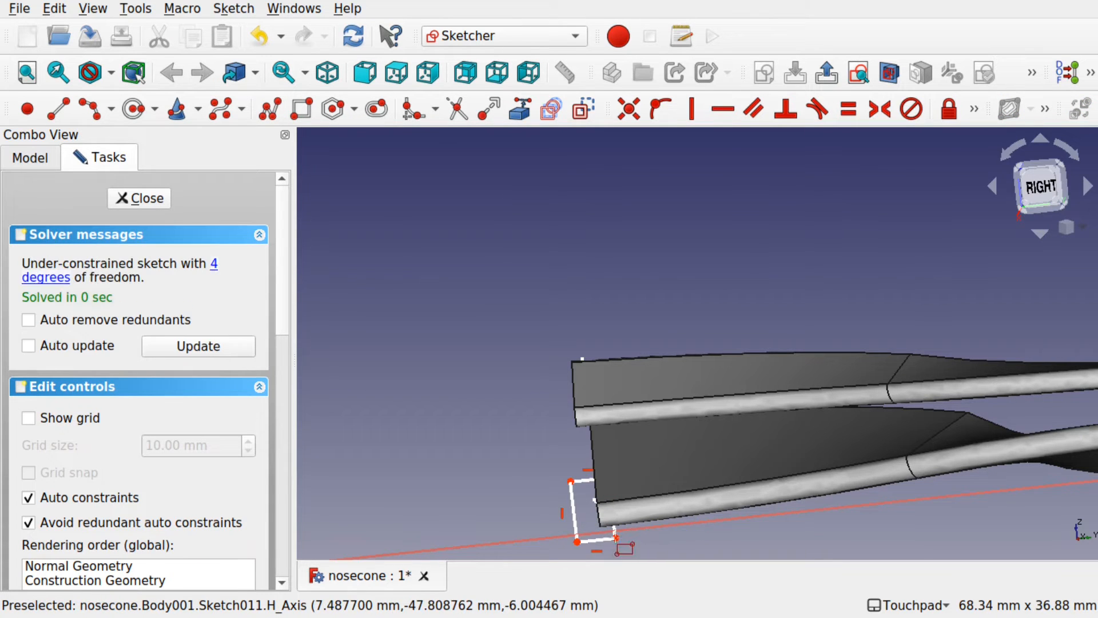
Raise the rectangle's upper edge so the profile spans the height of both wing elements, and close the sketch.
mouse_move(613, 540)
alt+mouse_down()
mouse_move(687, 448)
mouse_move(729, 412)
mouse_move(708, 432)
mouse_move(742, 418)
alt+mouse_up()
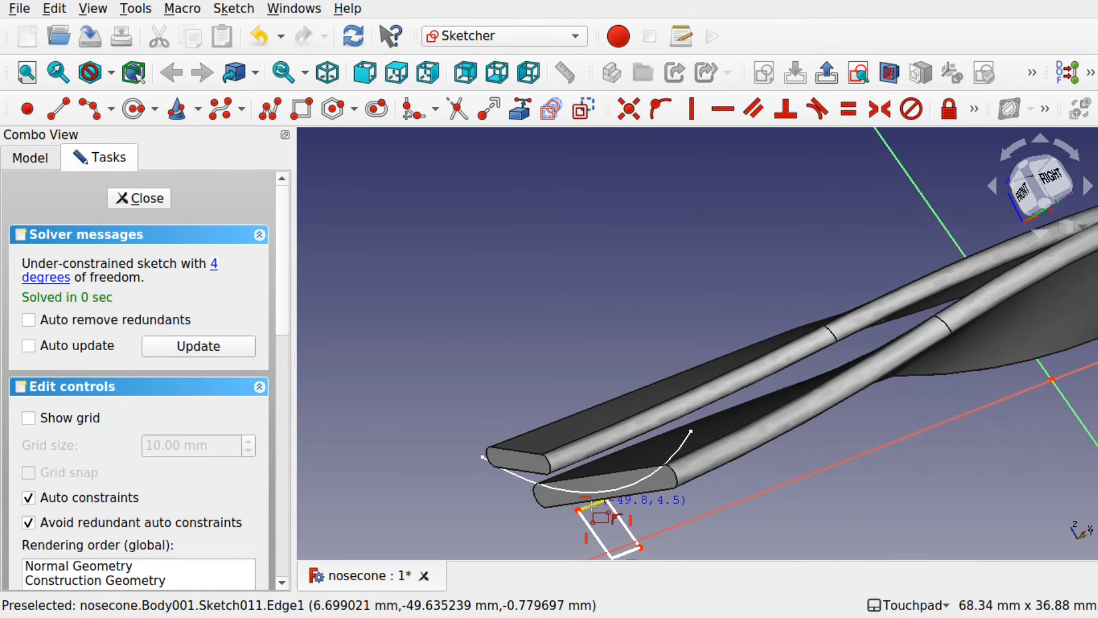
key(Escape)
drag(593, 506, 601, 441)
alt+drag(620, 479, 700, 352)
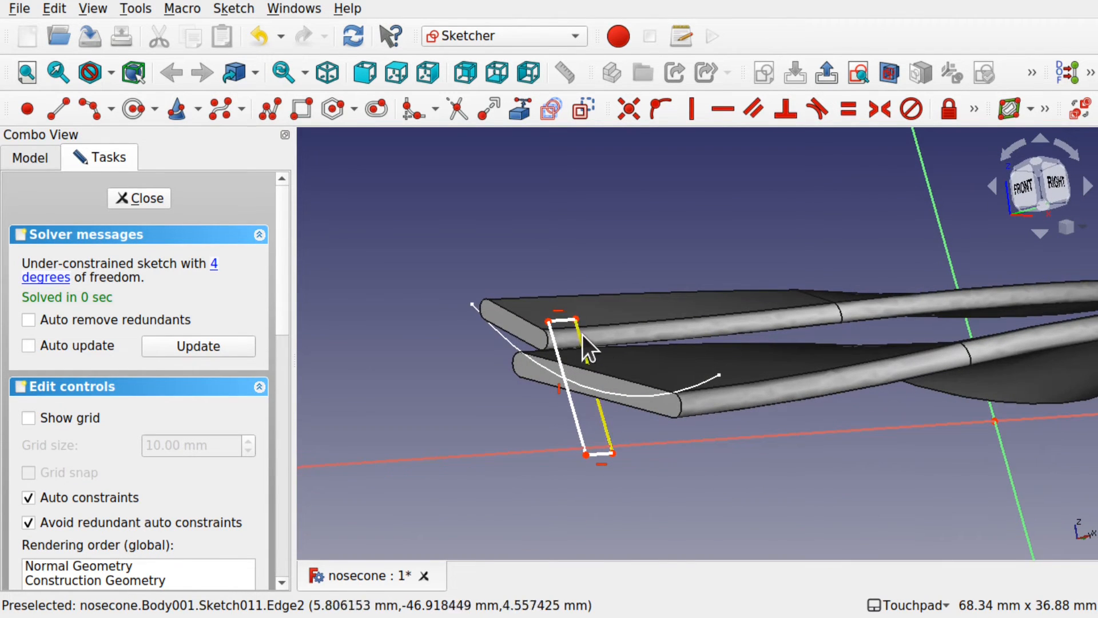
click(141, 198)
Sweep the rectangle profile Sketch011 along the arc path Sketch010 as an additive pipe forming the end plate.
alt+drag(609, 452, 753, 468)
alt+drag(596, 470, 644, 410)
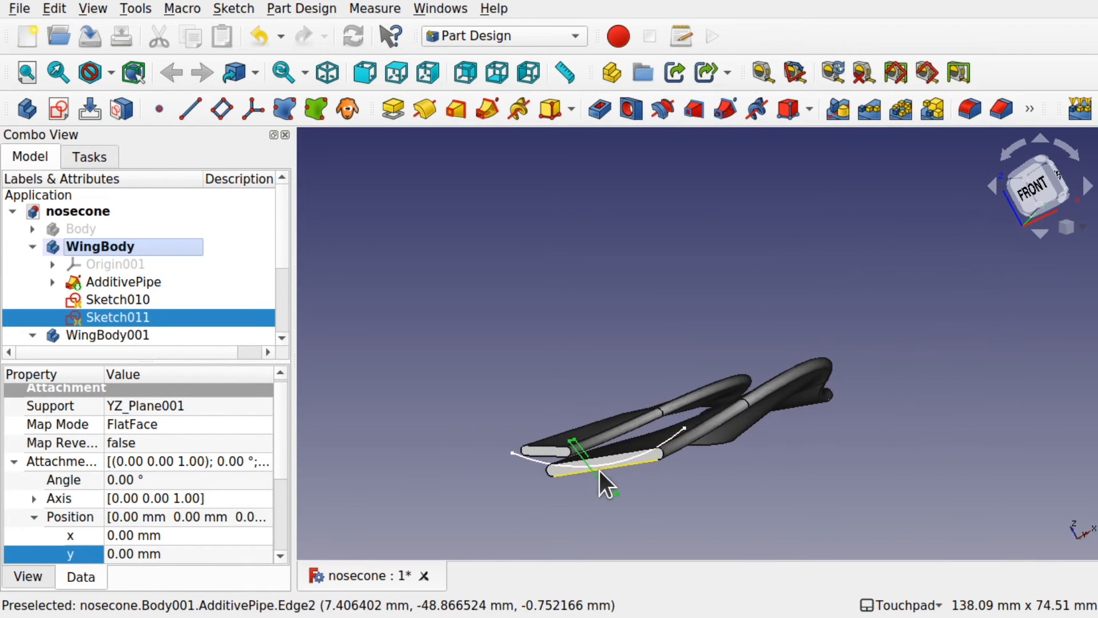
scroll(598, 468, up, 4)
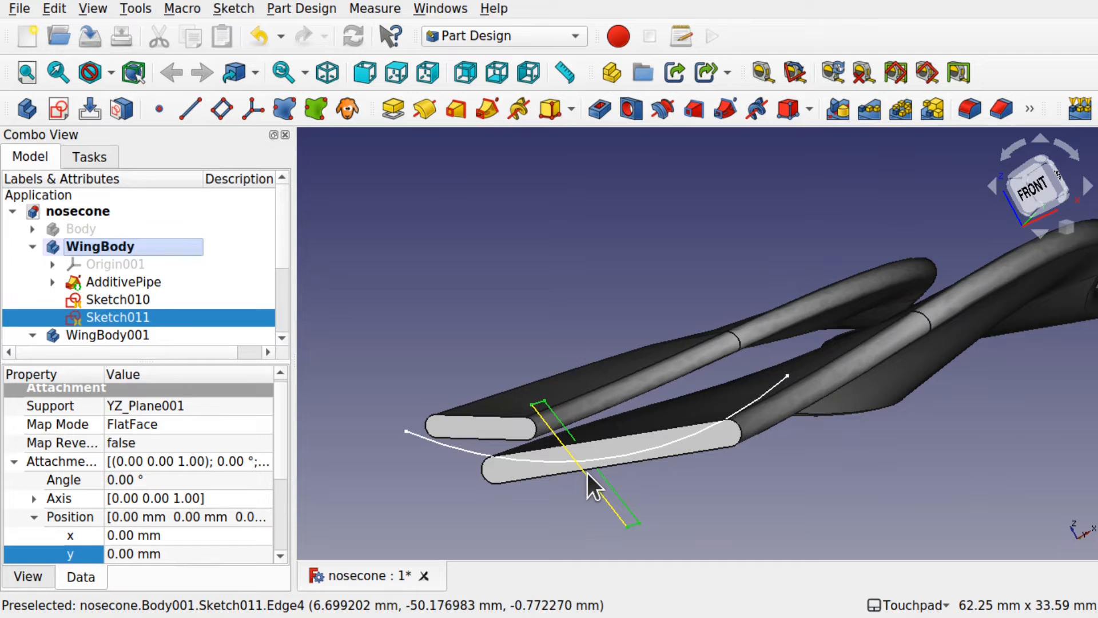
click(400, 337)
click(143, 318)
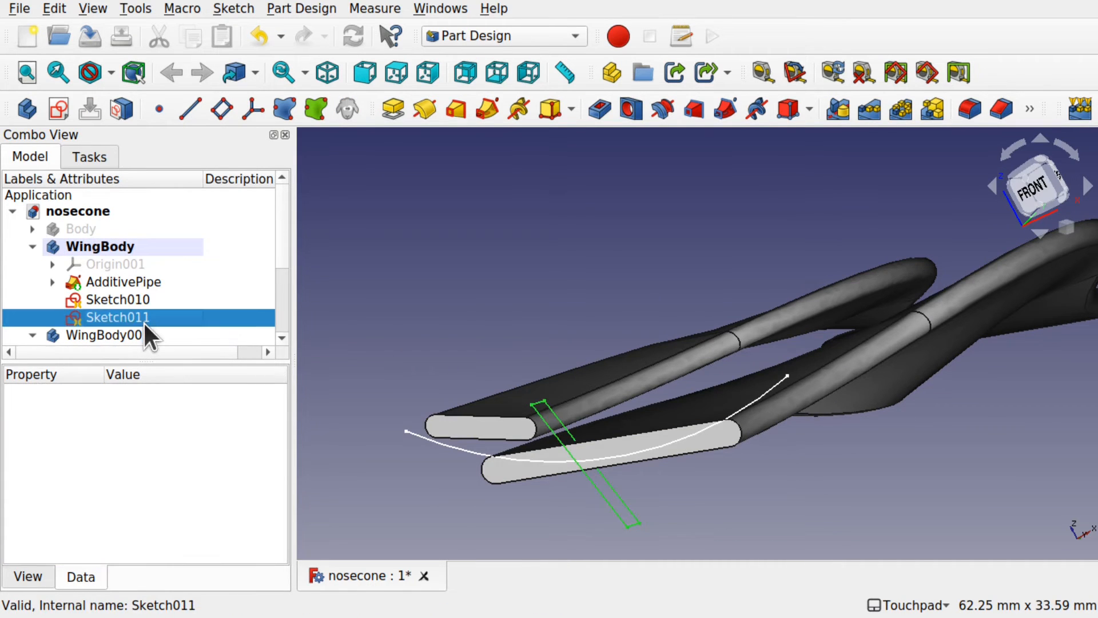
ctrl+click(108, 295)
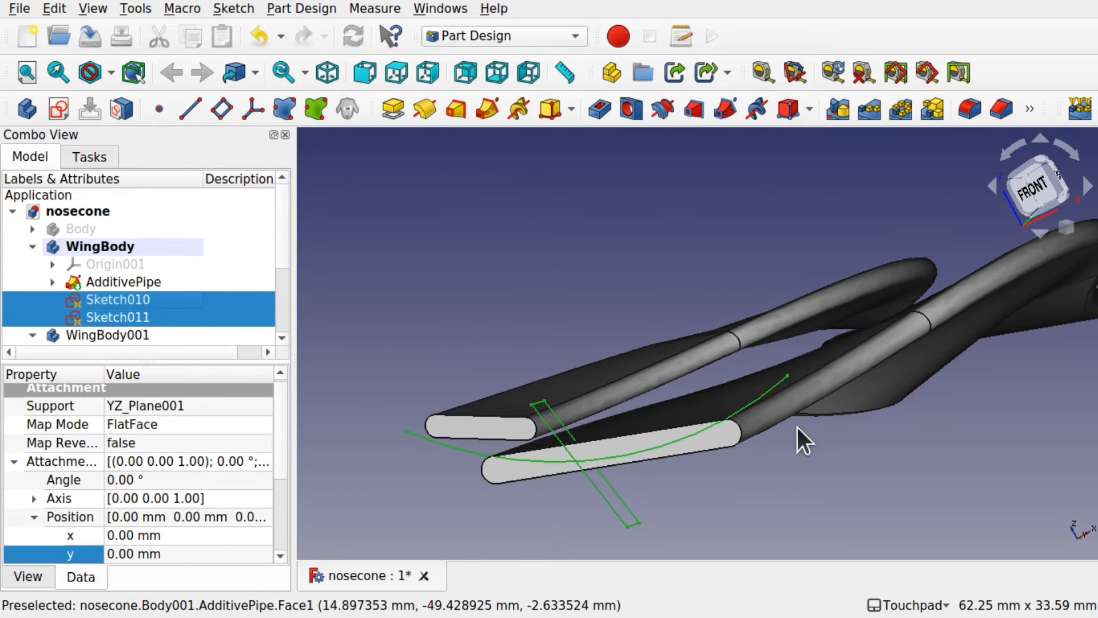
click(487, 108)
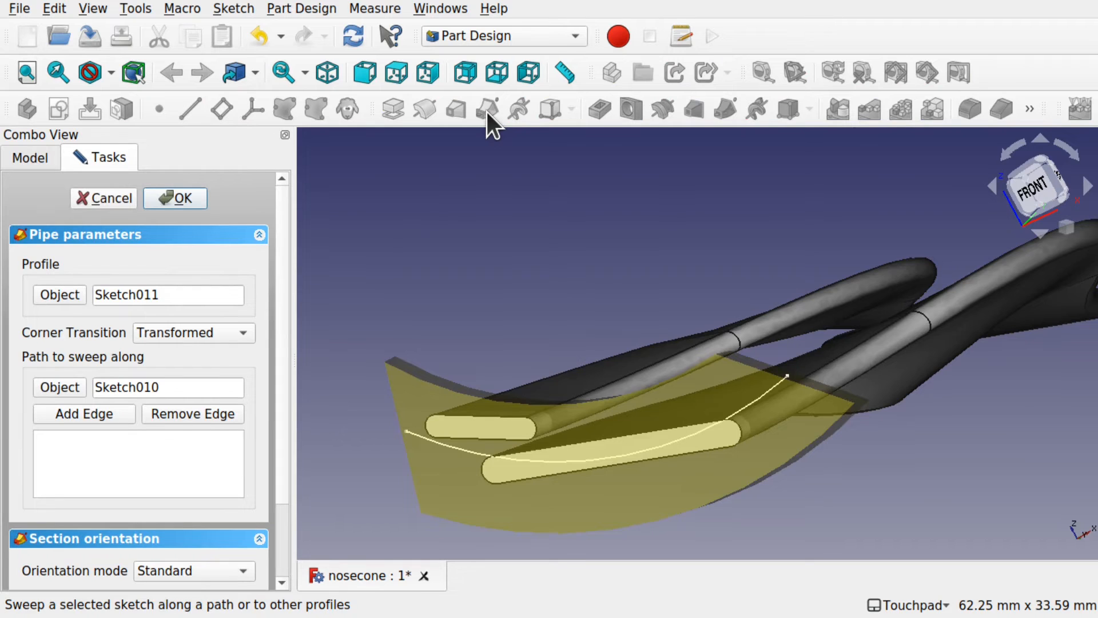
alt+drag(772, 412, 696, 356)
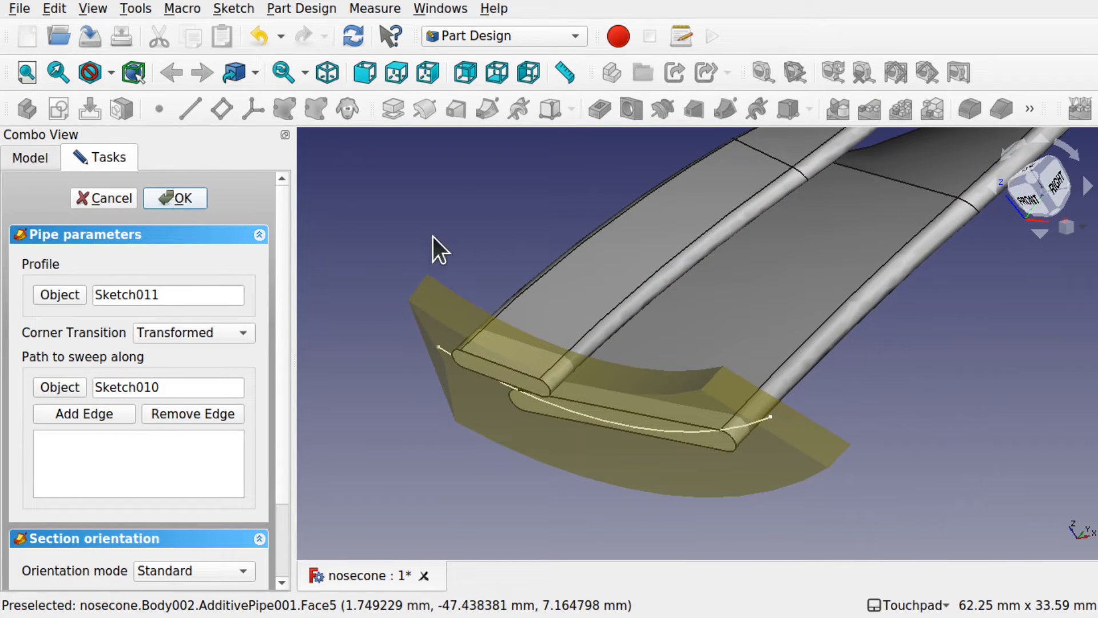
key(Return)
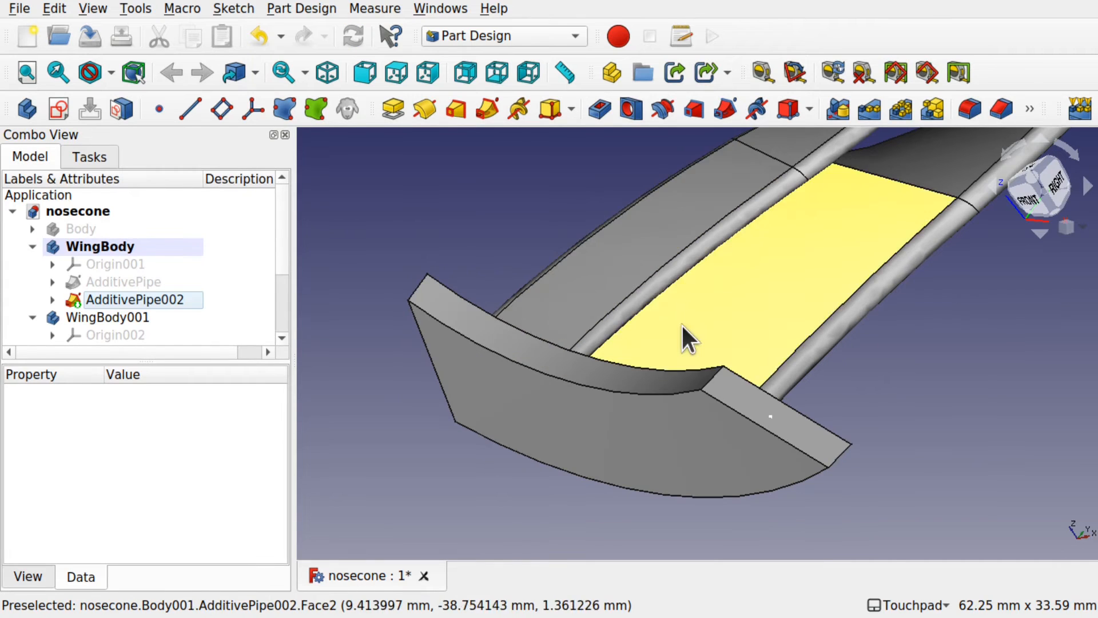
Mirror the end plate sweep AdditivePipe002 to the opposite end of the wing.
scroll(681, 324, down, 5)
shift+drag(728, 321, 773, 372)
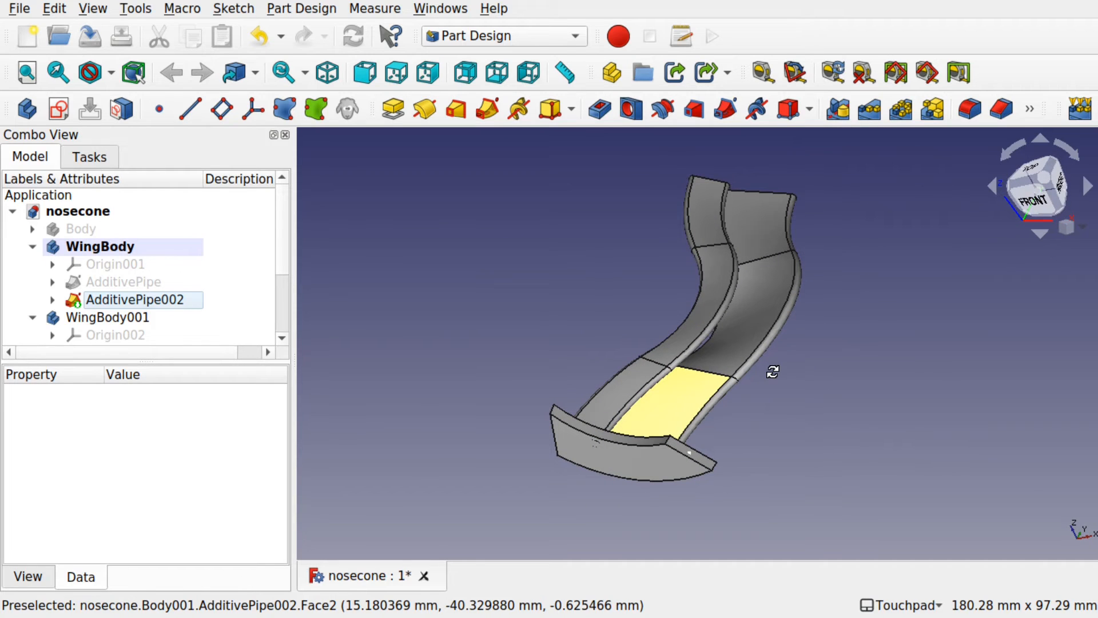
click(173, 301)
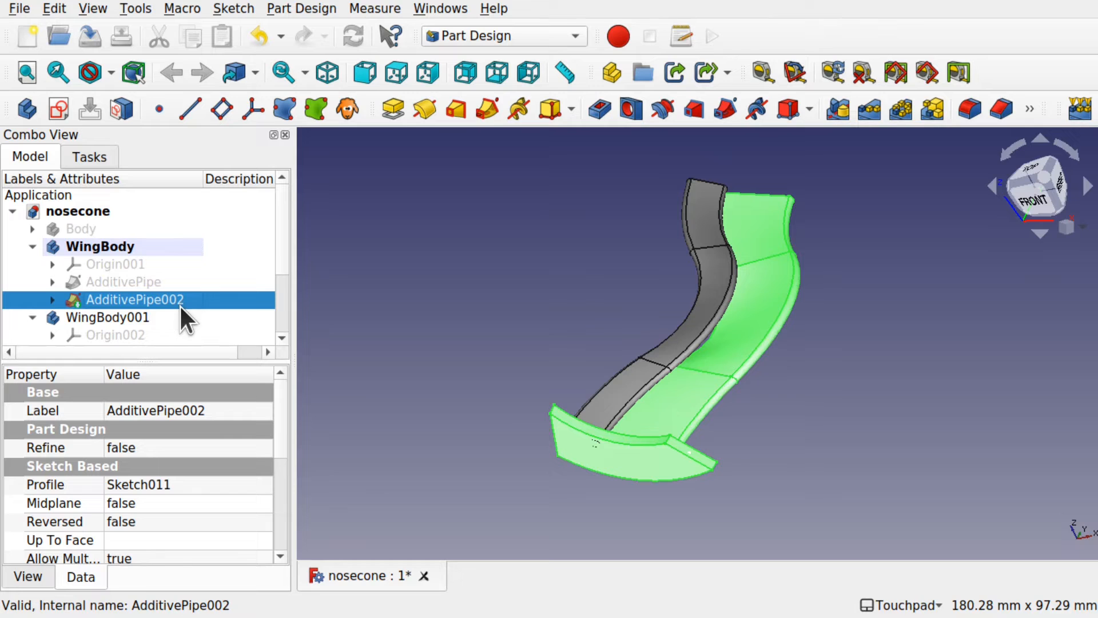
click(833, 110)
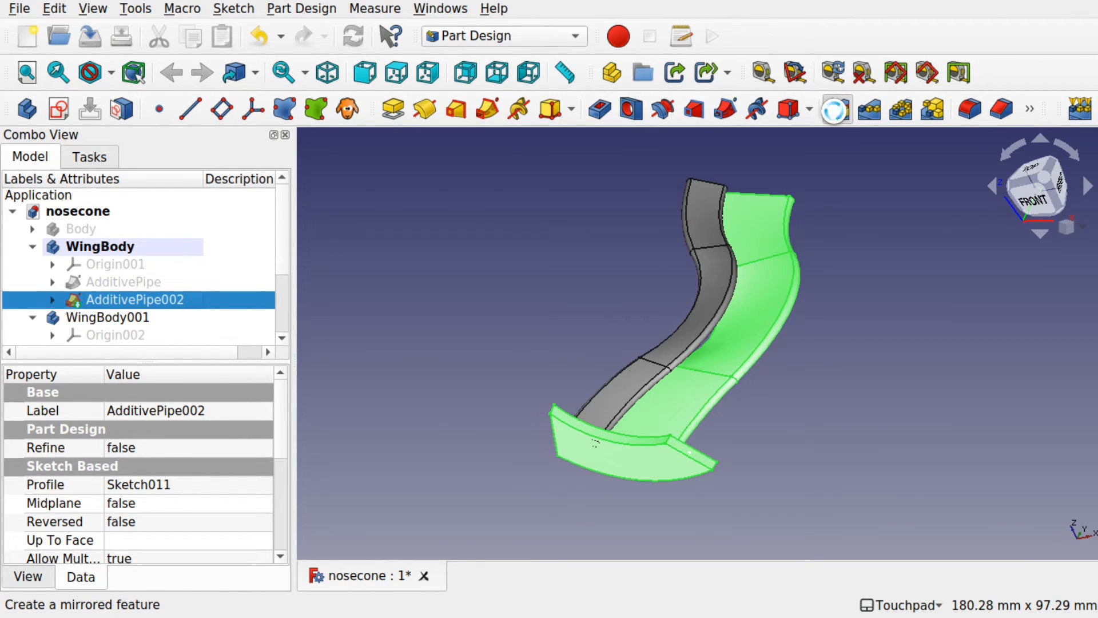
alt+drag(824, 171, 758, 243)
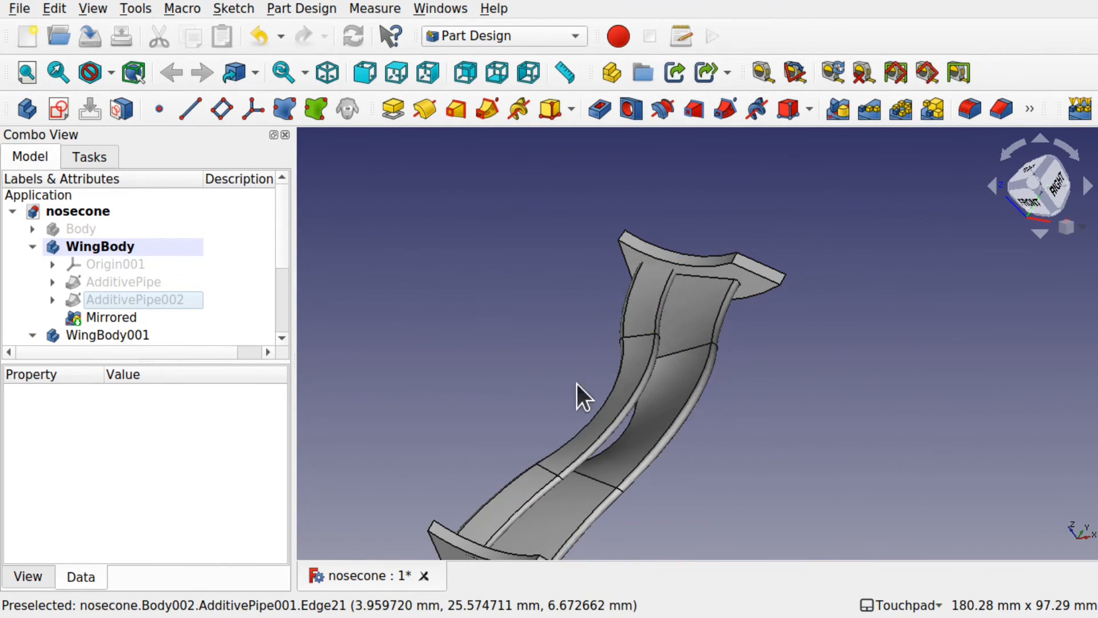
alt+drag(576, 384, 576, 315)
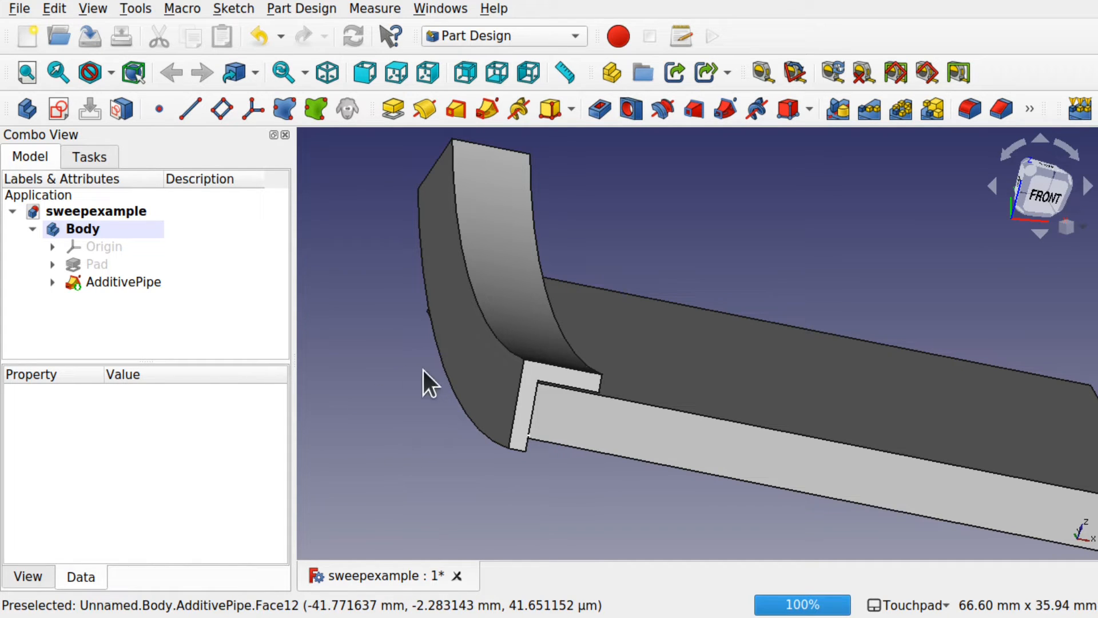
Try to mirror the AdditivePipe sweep in the sweepexample document about the vertical sketch axis, and cancel the operation.
alt+drag(423, 370, 419, 394)
scroll(417, 395, down, 2)
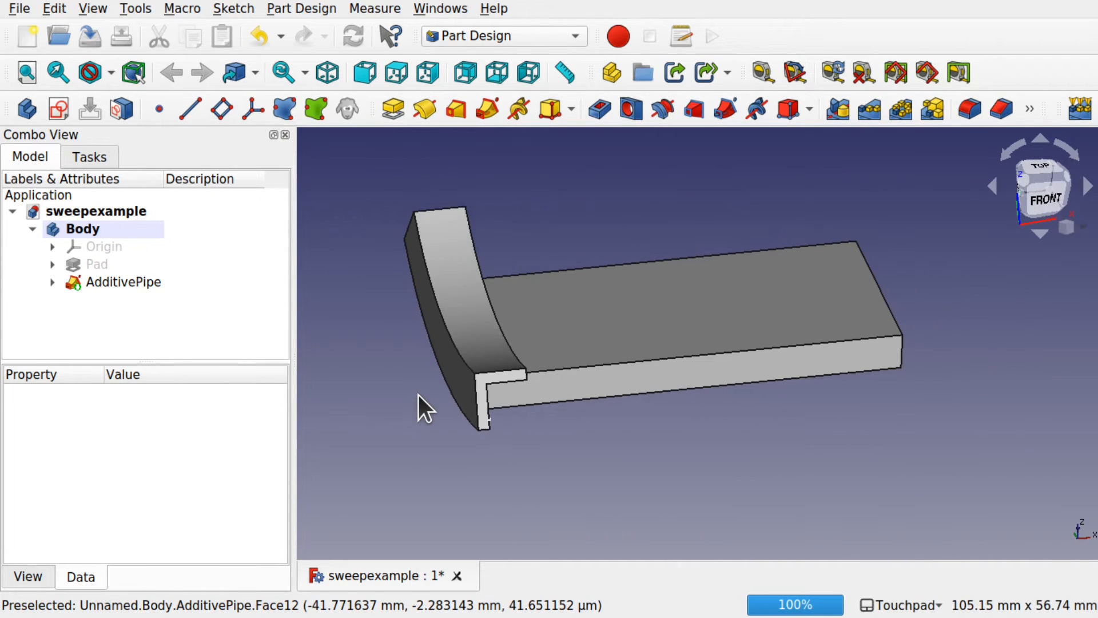
click(145, 283)
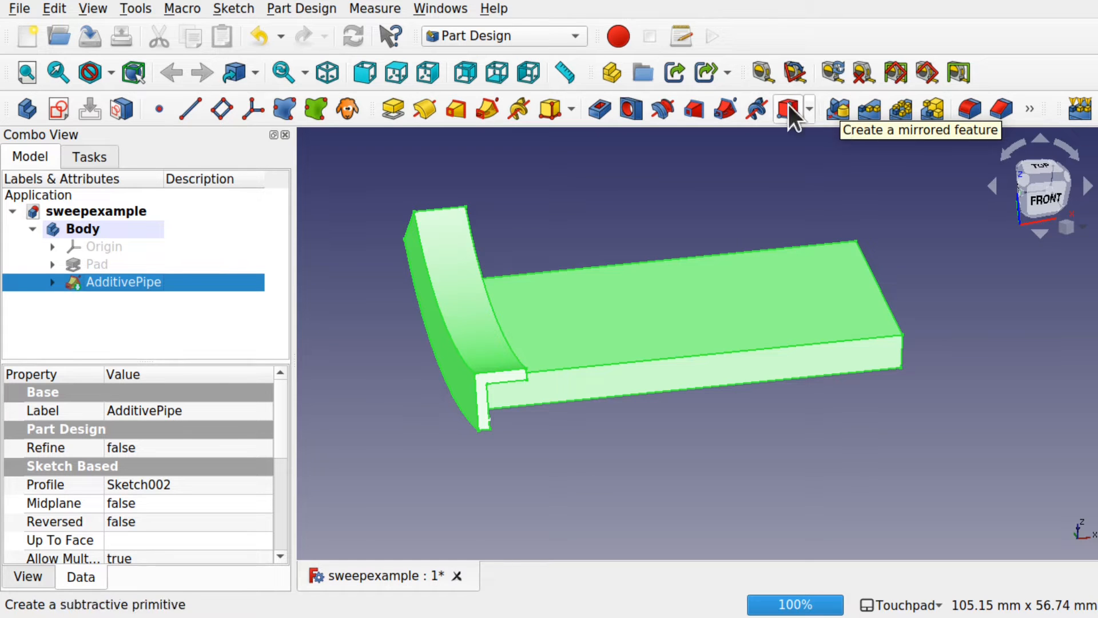
click(324, 8)
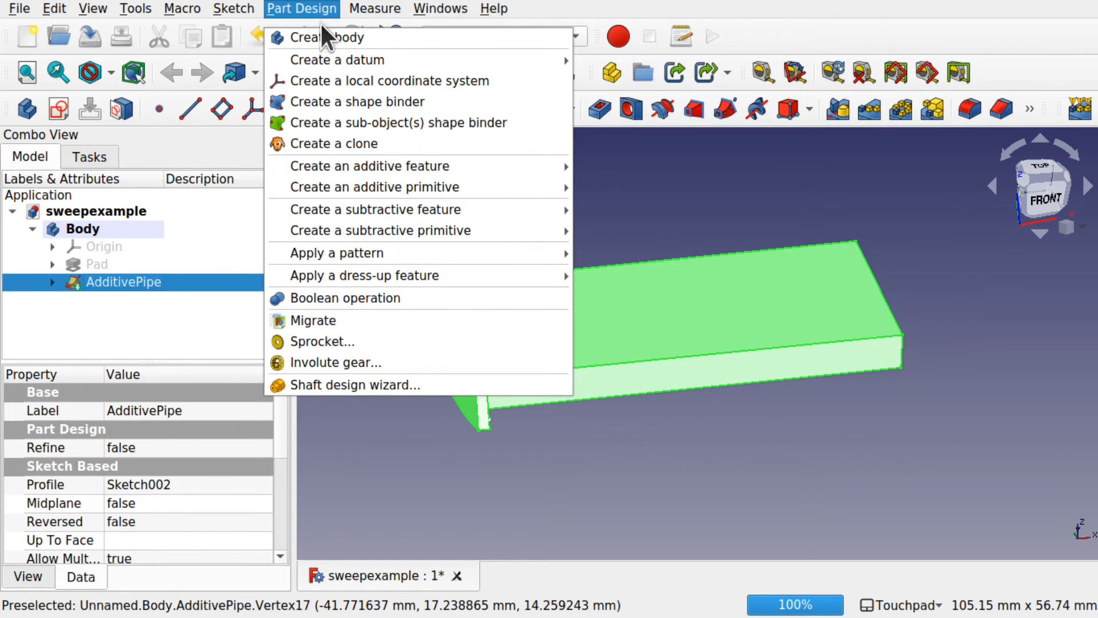
mouse_move(419, 254)
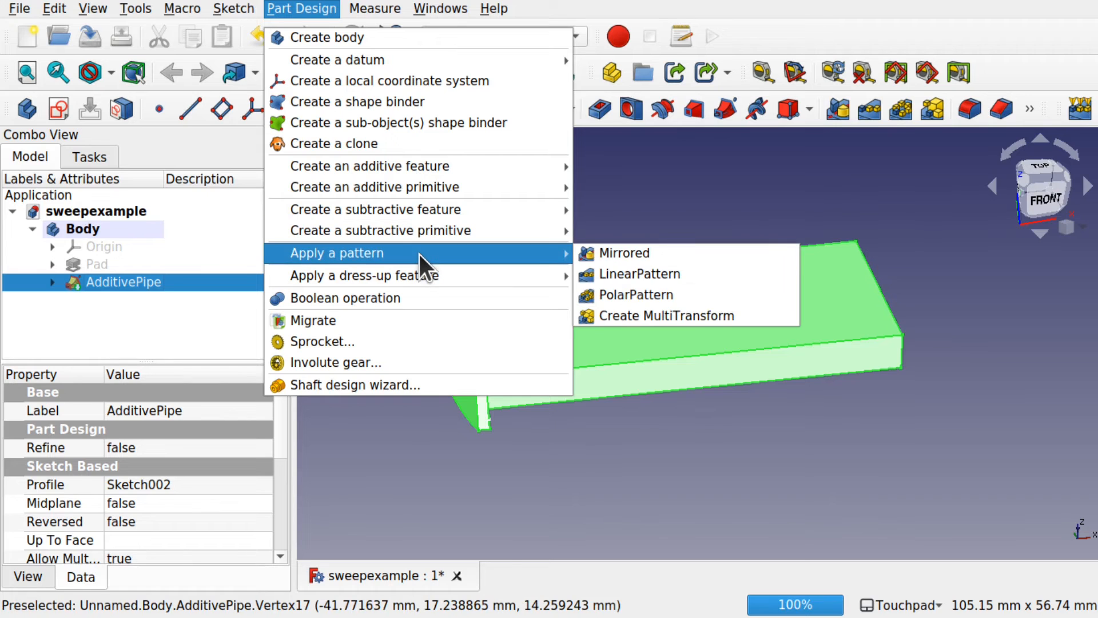
click(595, 253)
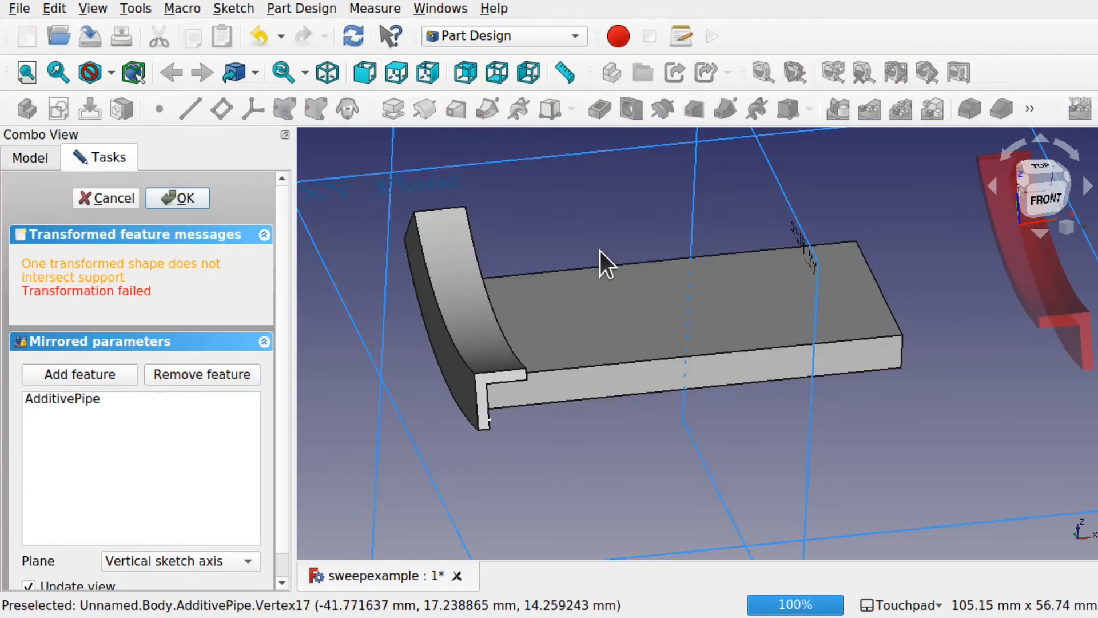
shift+drag(662, 351, 584, 358)
scroll(652, 333, down, 1)
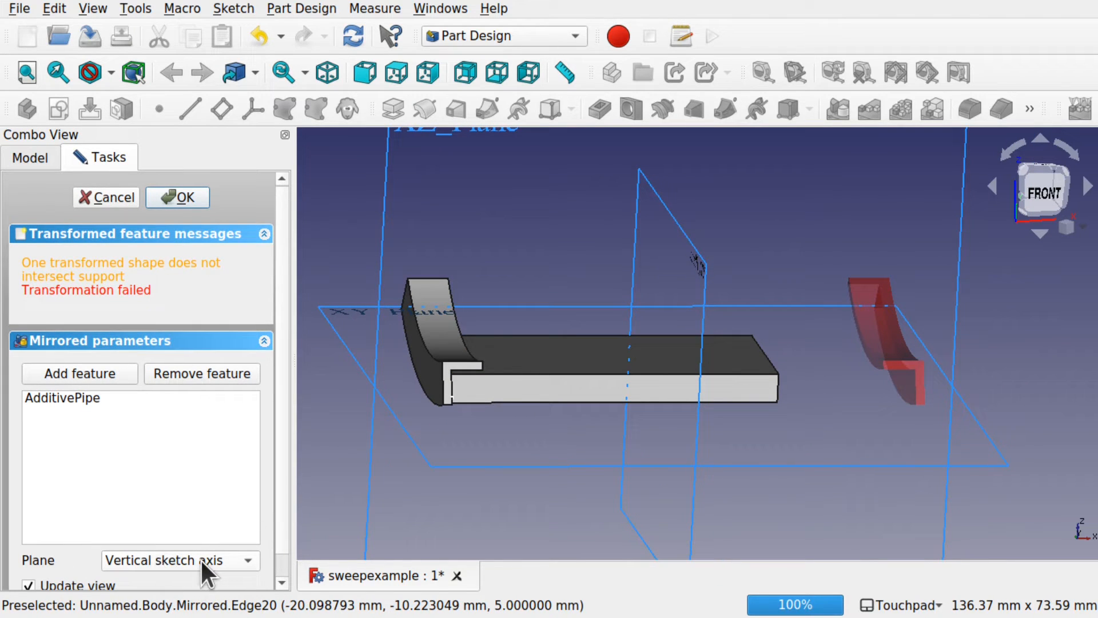
scroll(281, 549, down, 1)
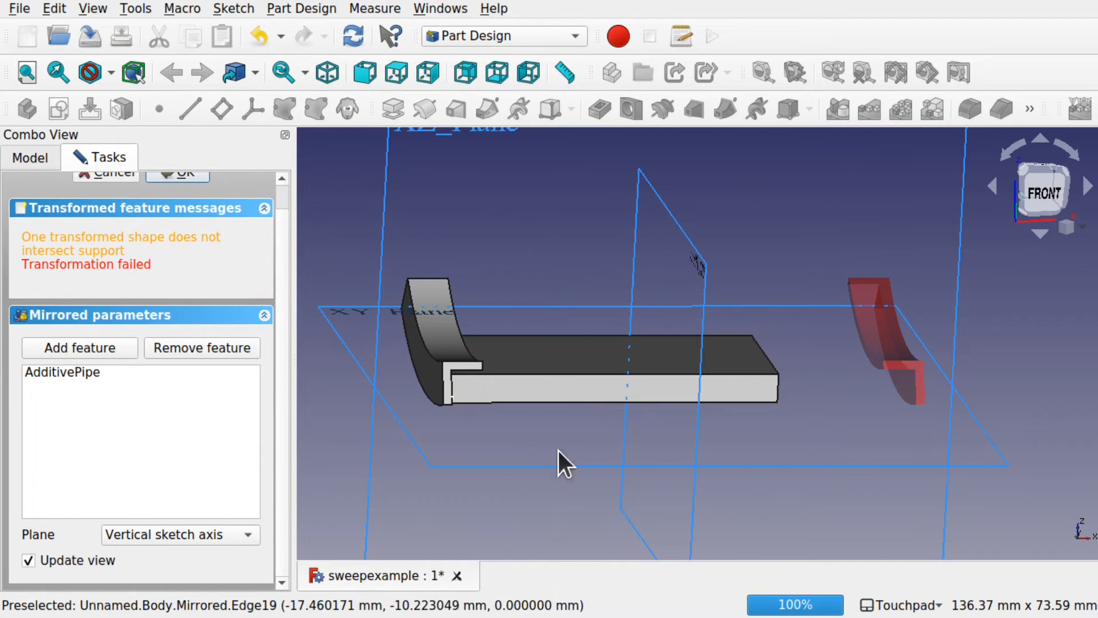
alt+drag(633, 431, 578, 428)
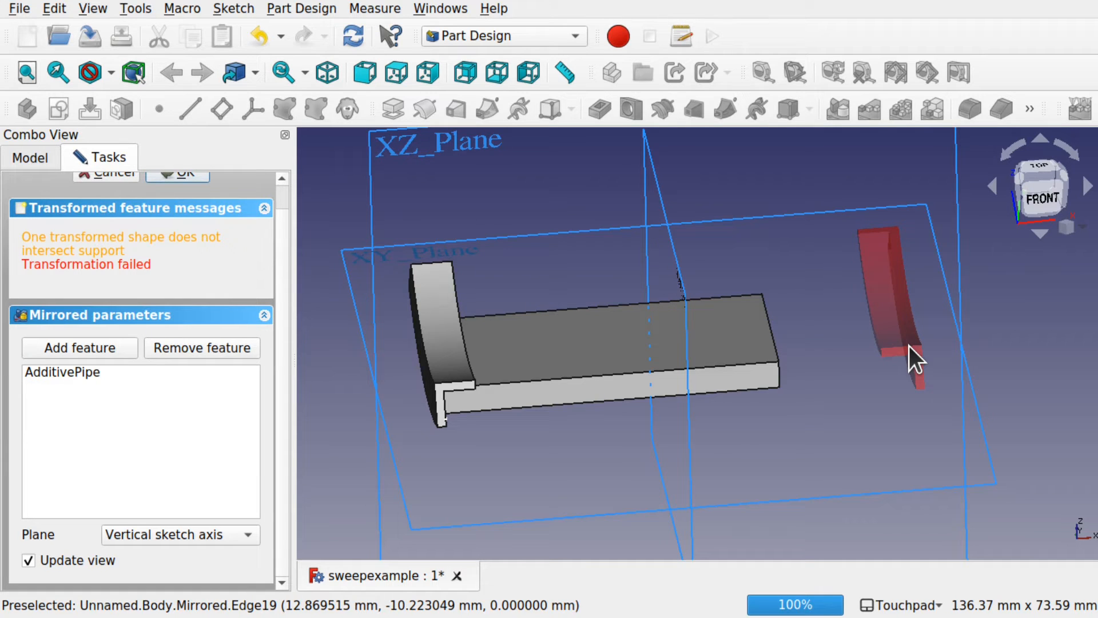
scroll(284, 197, up, 1)
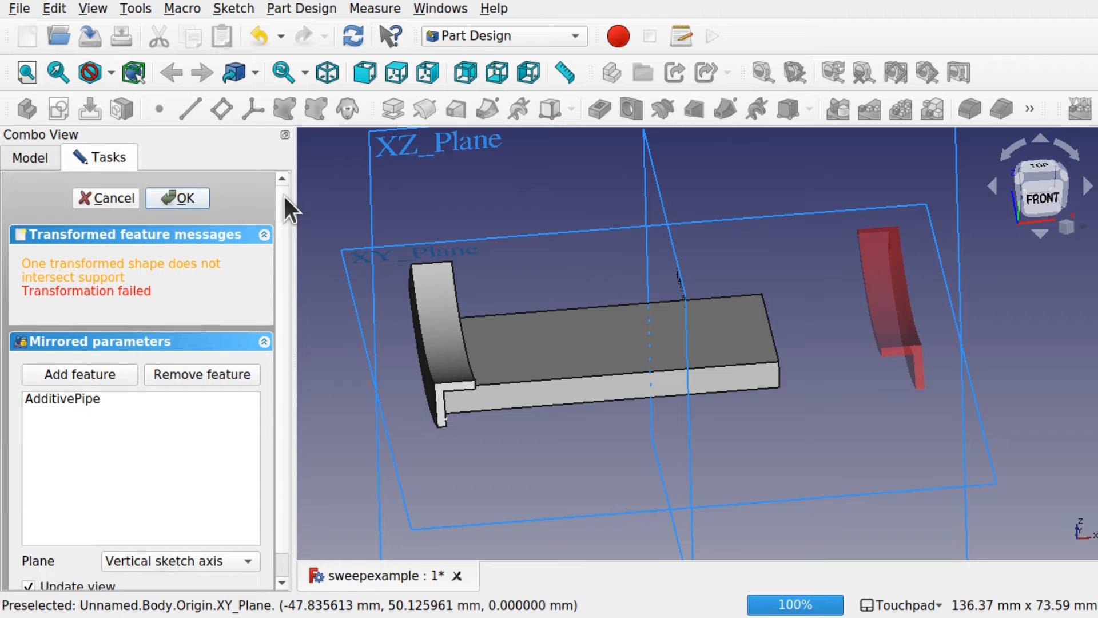
click(109, 197)
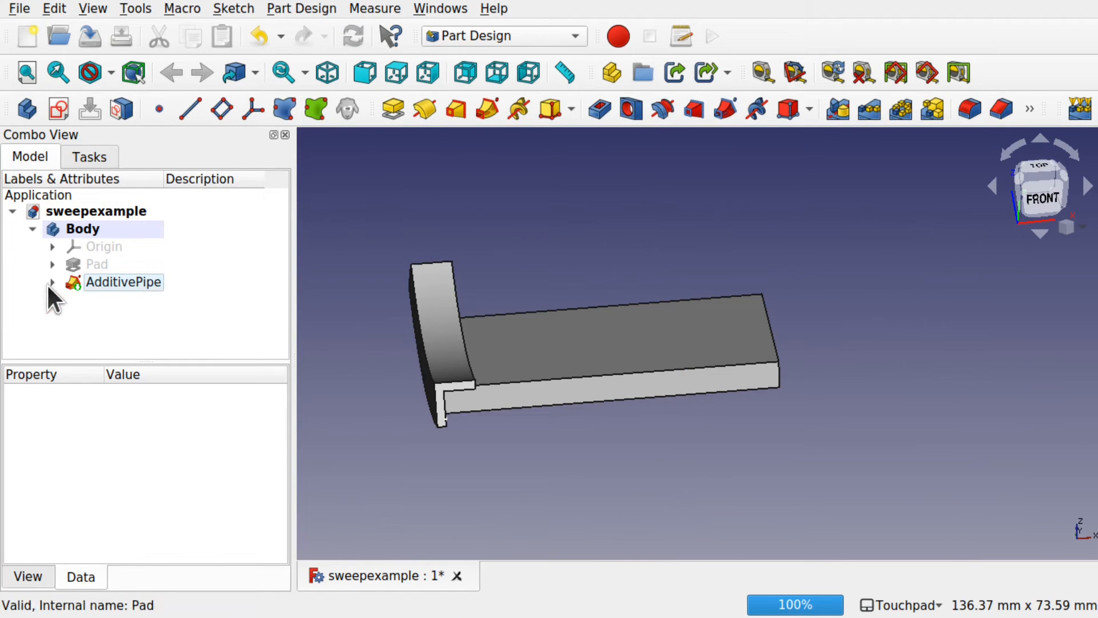
Open the Pad's sketch in sweepexample and examine how its rectangle sits relative to the origin and the vertical axis.
click(95, 263)
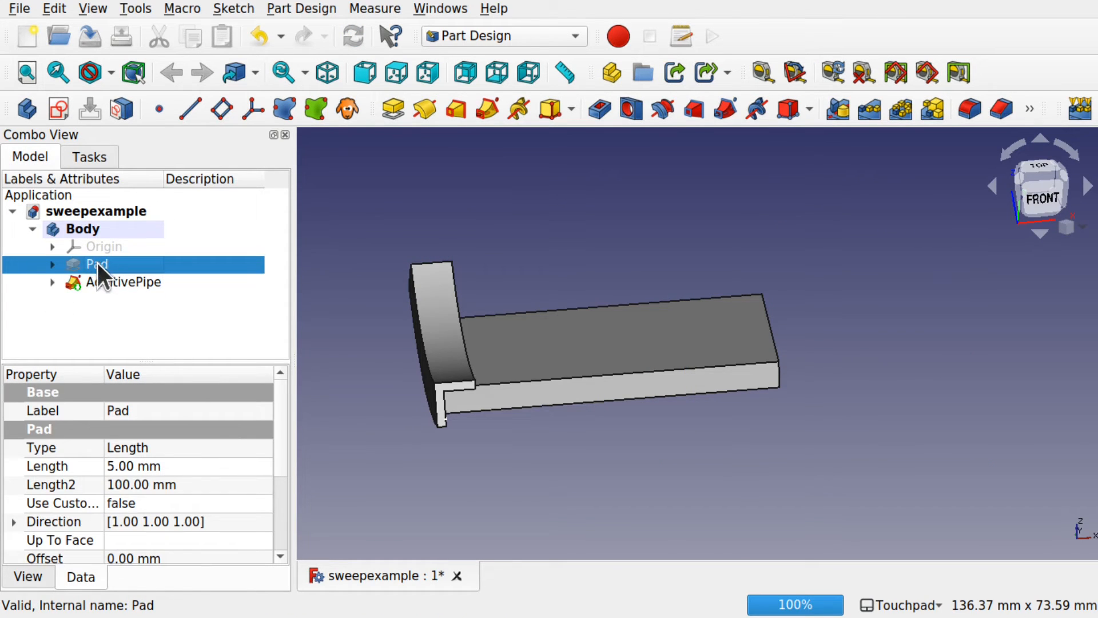
click(52, 263)
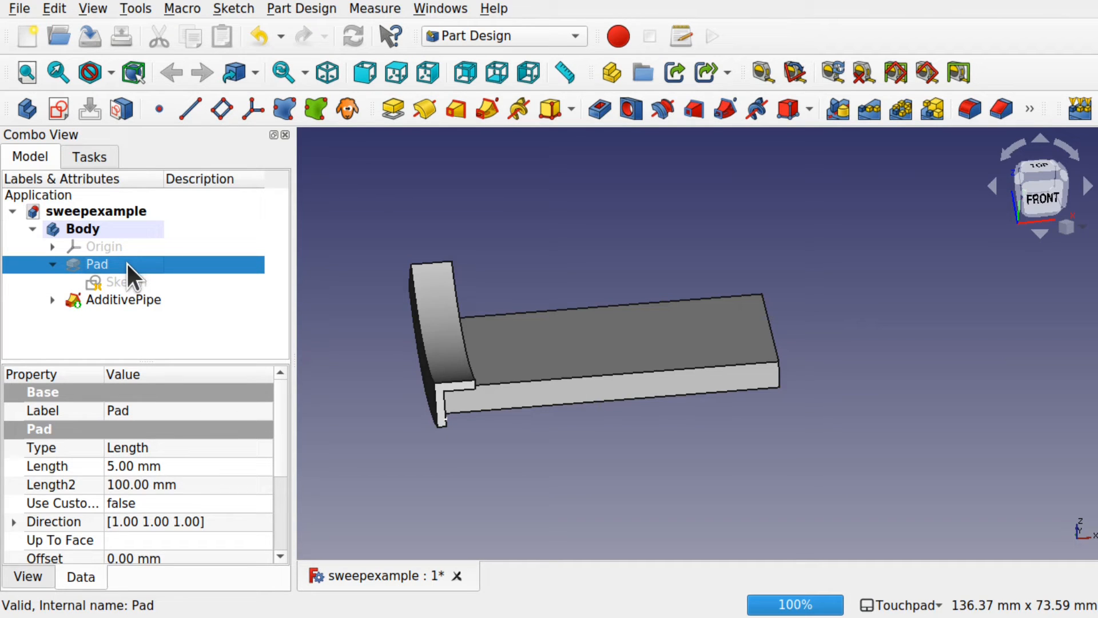
click(140, 282)
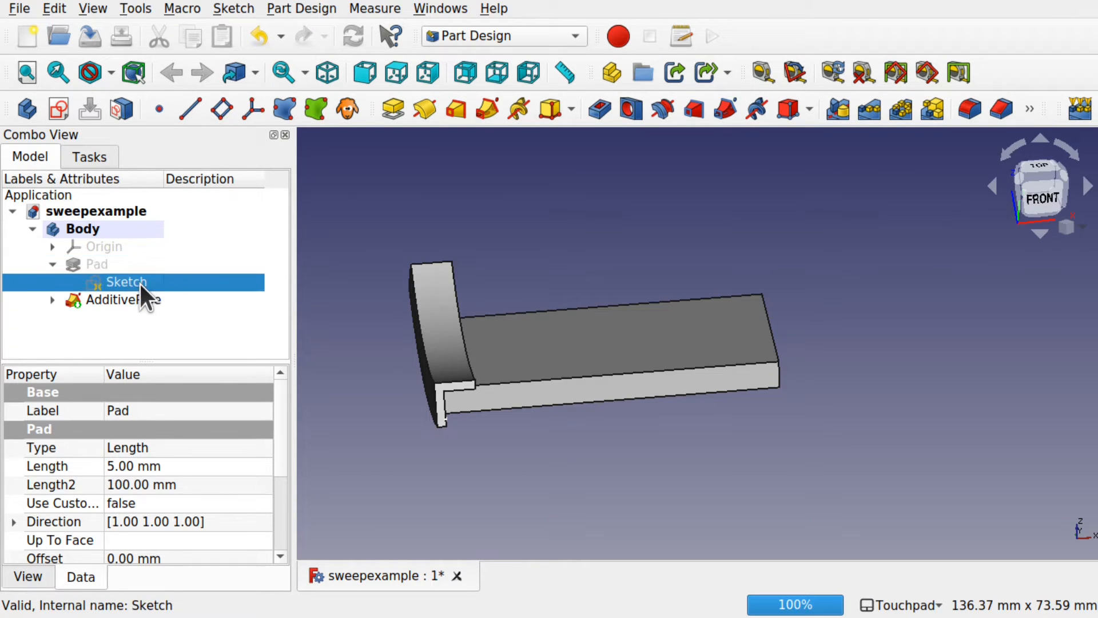
double_click(140, 282)
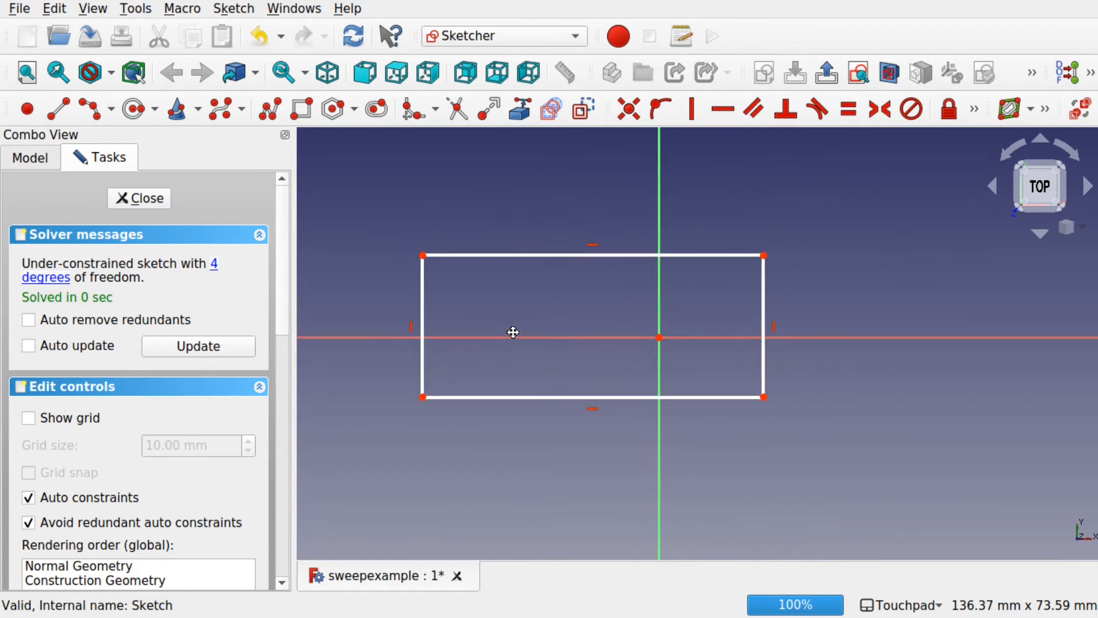
scroll(510, 331, down, 4)
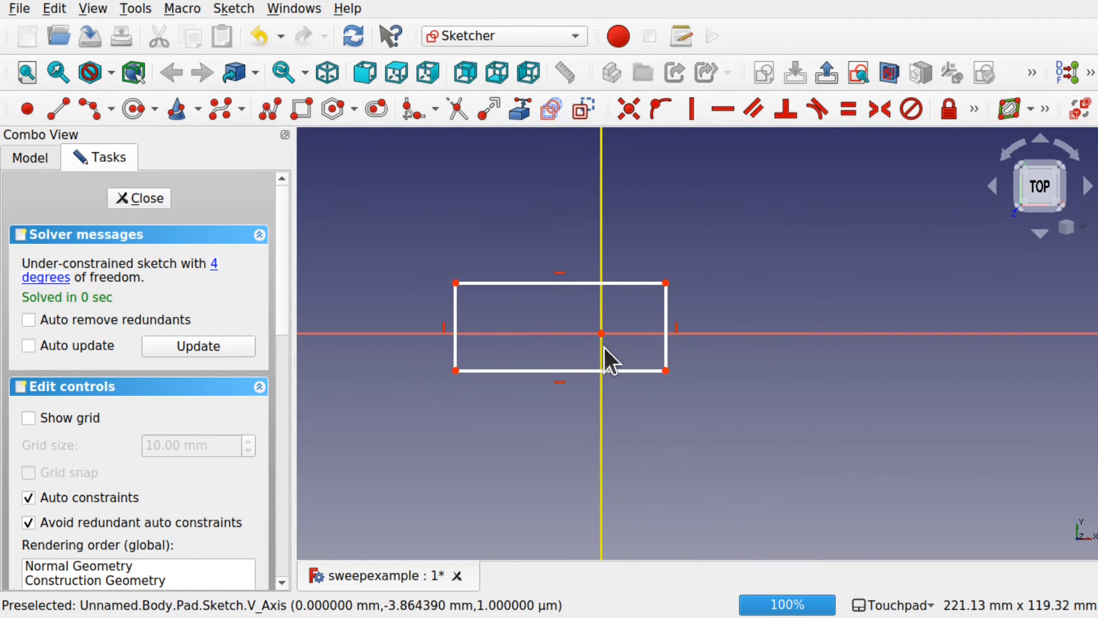
click(602, 340)
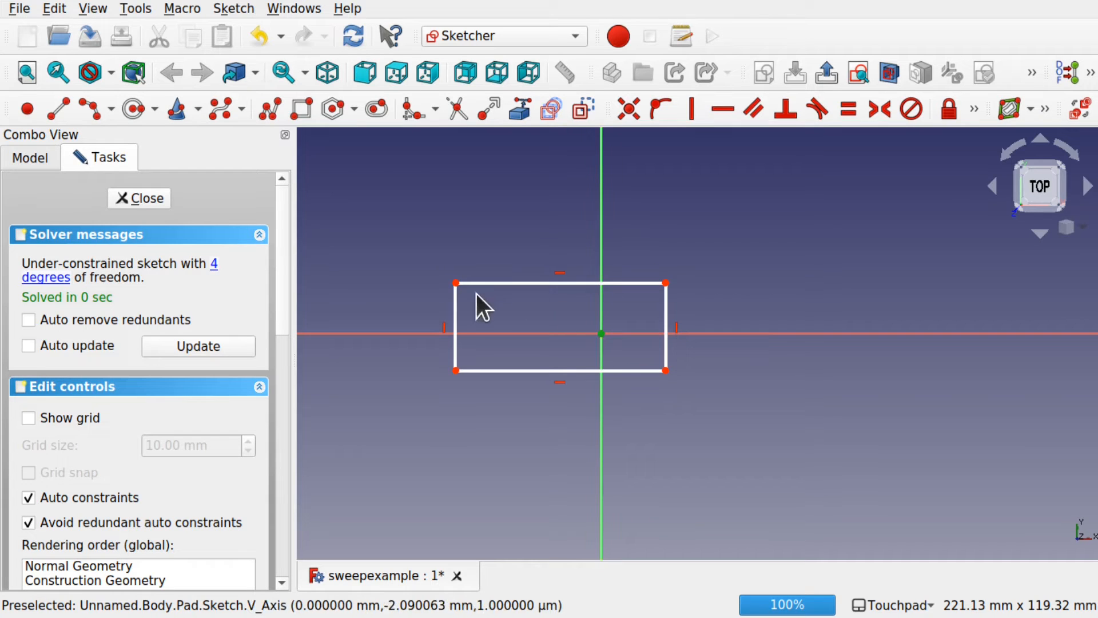
click(456, 322)
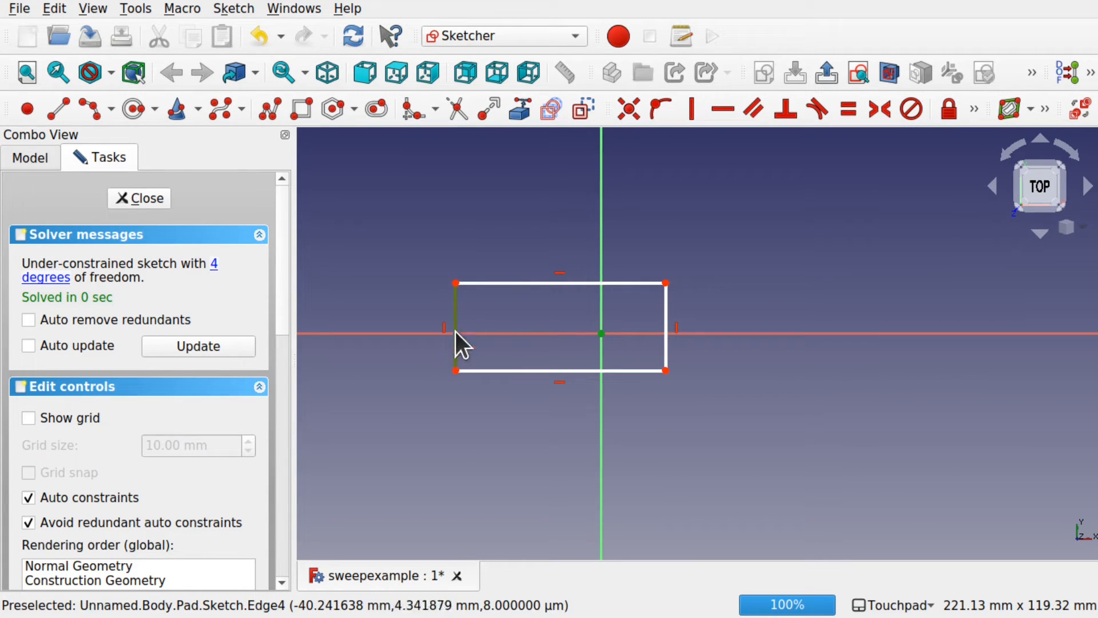
mouse_move(449, 354)
alt+mouse_down()
mouse_move(486, 353)
mouse_move(441, 345)
mouse_move(446, 361)
mouse_move(439, 348)
alt+mouse_up()
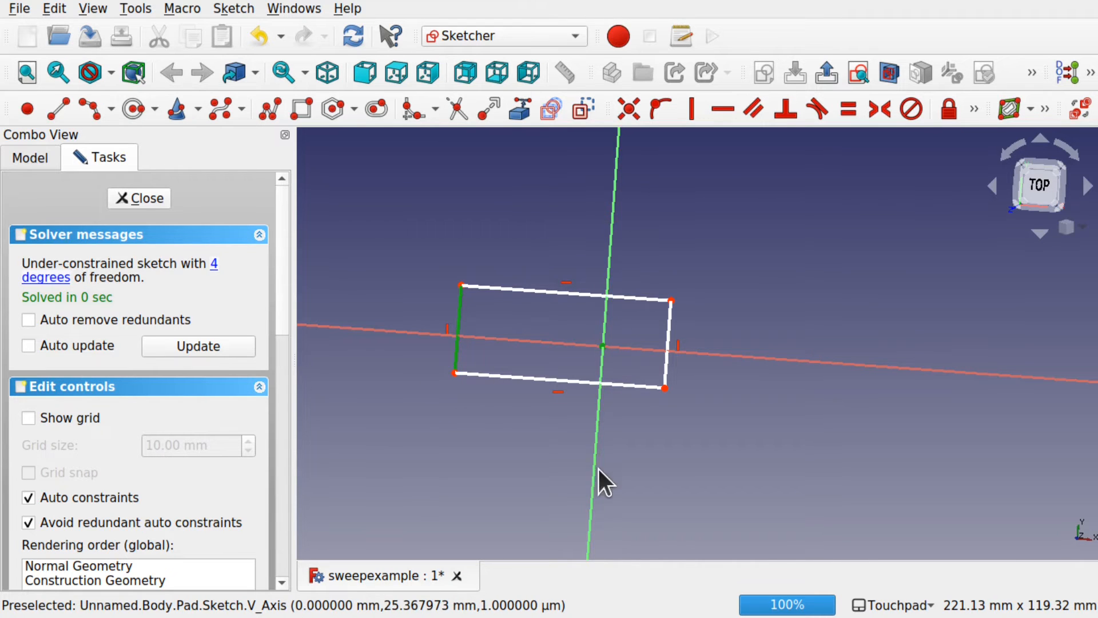
mouse_move(595, 330)
alt+mouse_down()
mouse_move(508, 358)
mouse_move(559, 345)
alt+mouse_up()
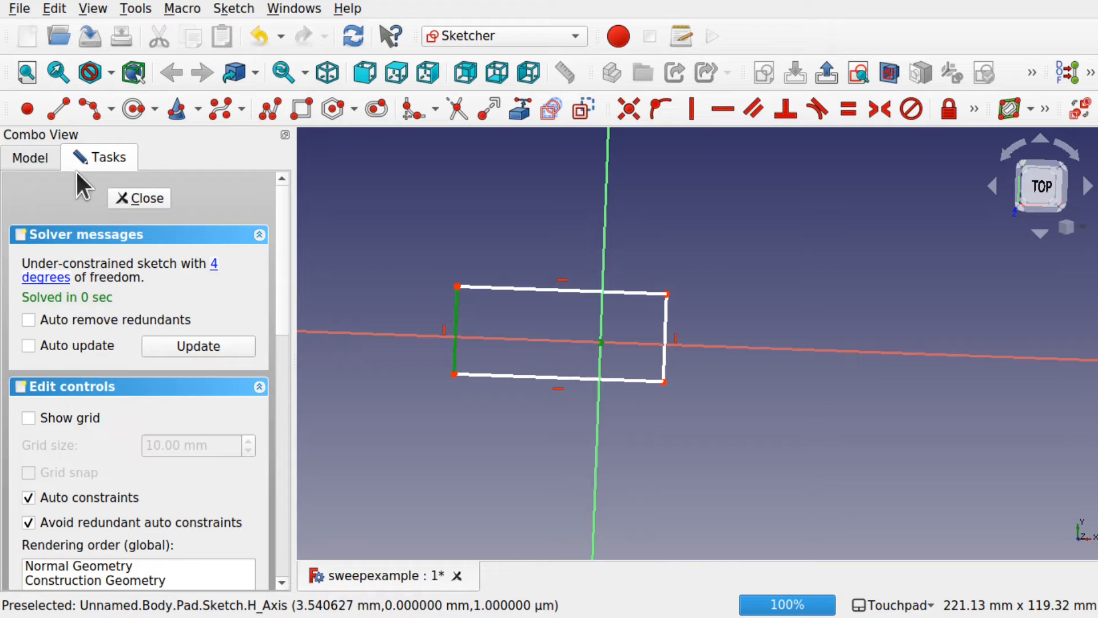
click(130, 198)
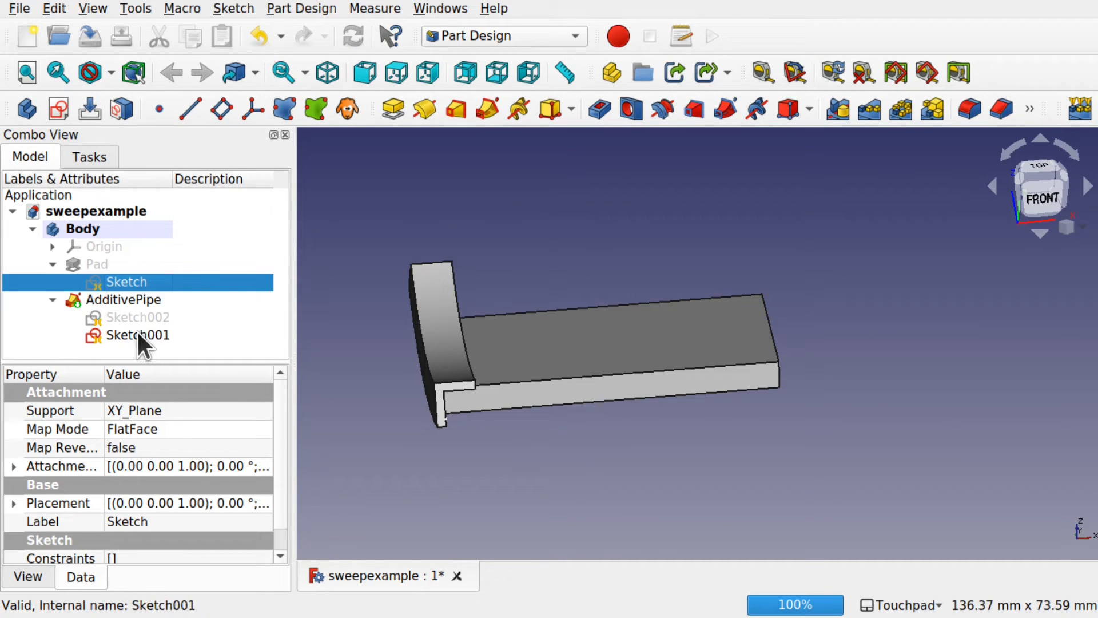
Open the AdditivePipe profile Sketch002 and examine where its vertical sketch axis lies relative to the pad and the L-shaped profile.
click(137, 337)
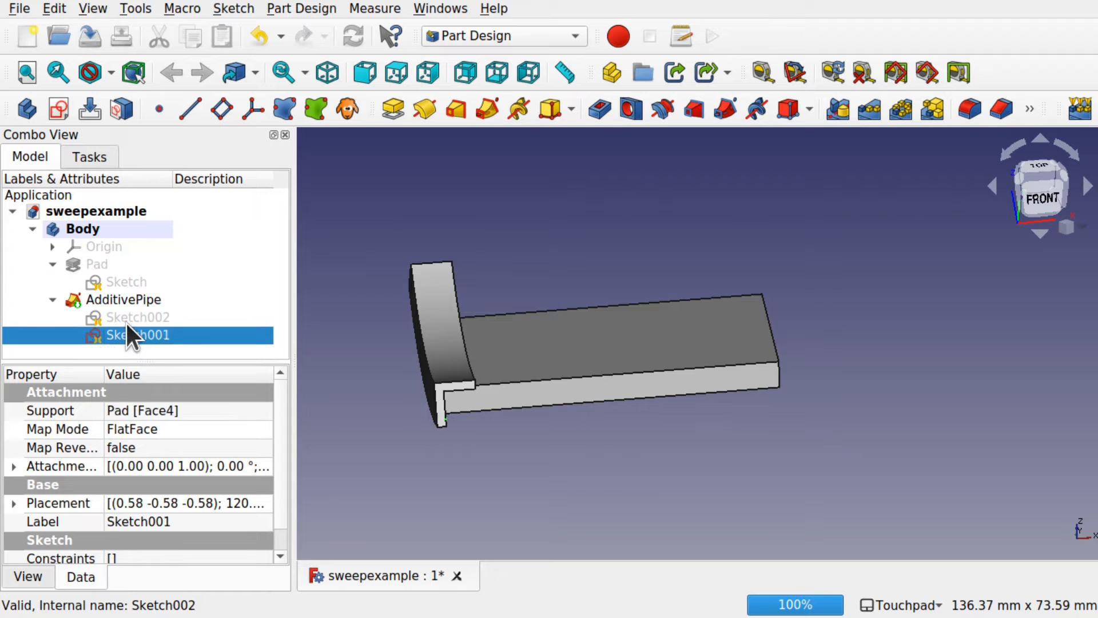
click(125, 319)
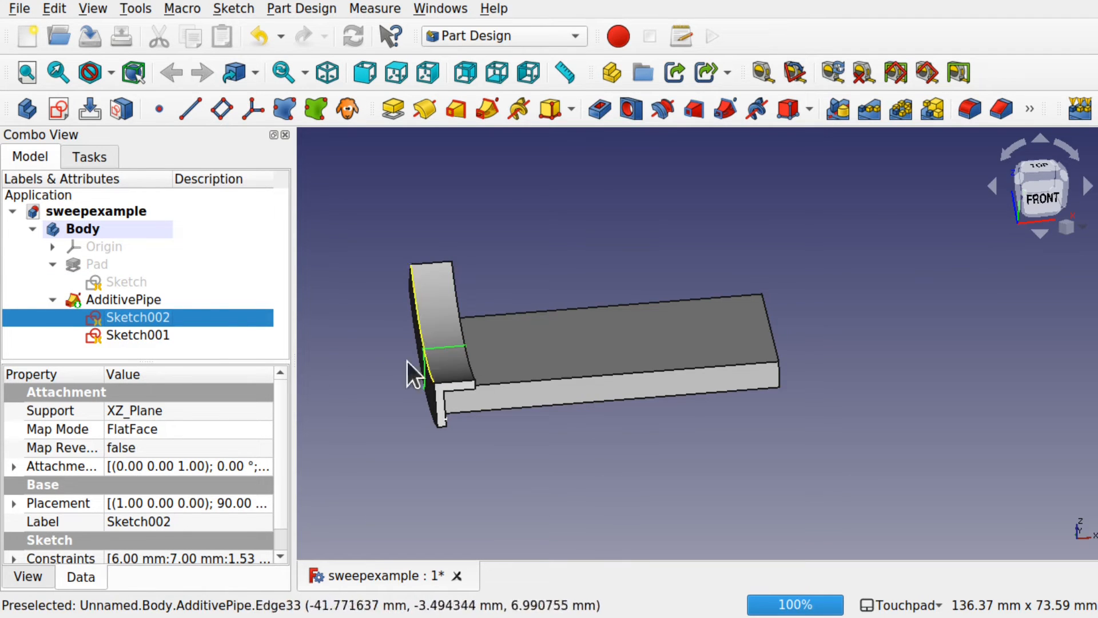
double_click(135, 316)
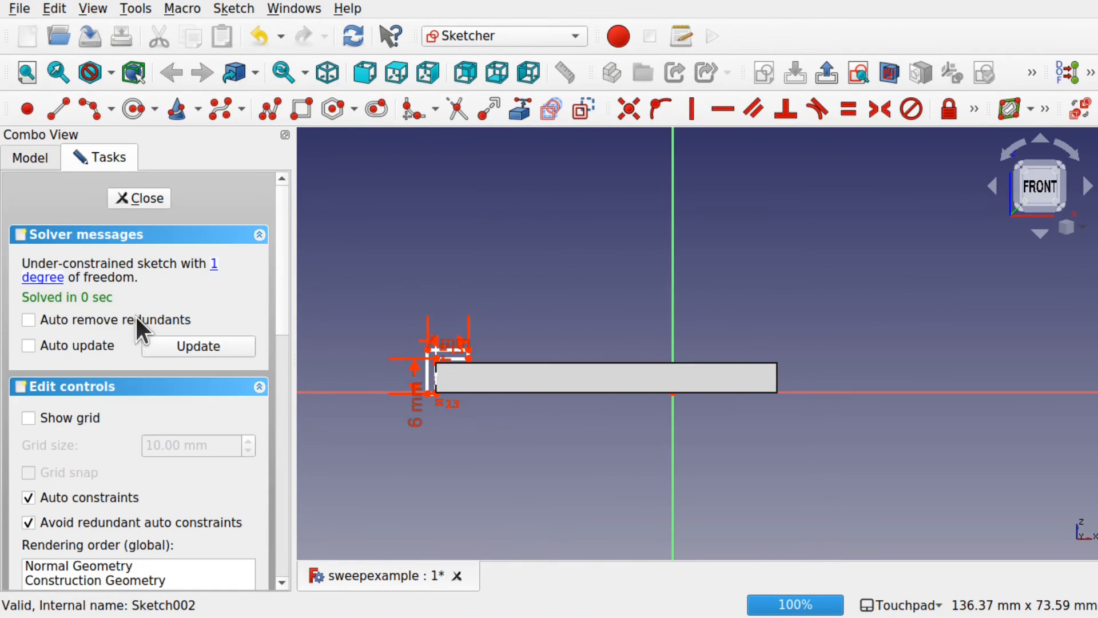
mouse_move(654, 431)
shift+mouse_down()
mouse_move(628, 470)
mouse_move(668, 437)
shift+mouse_up()
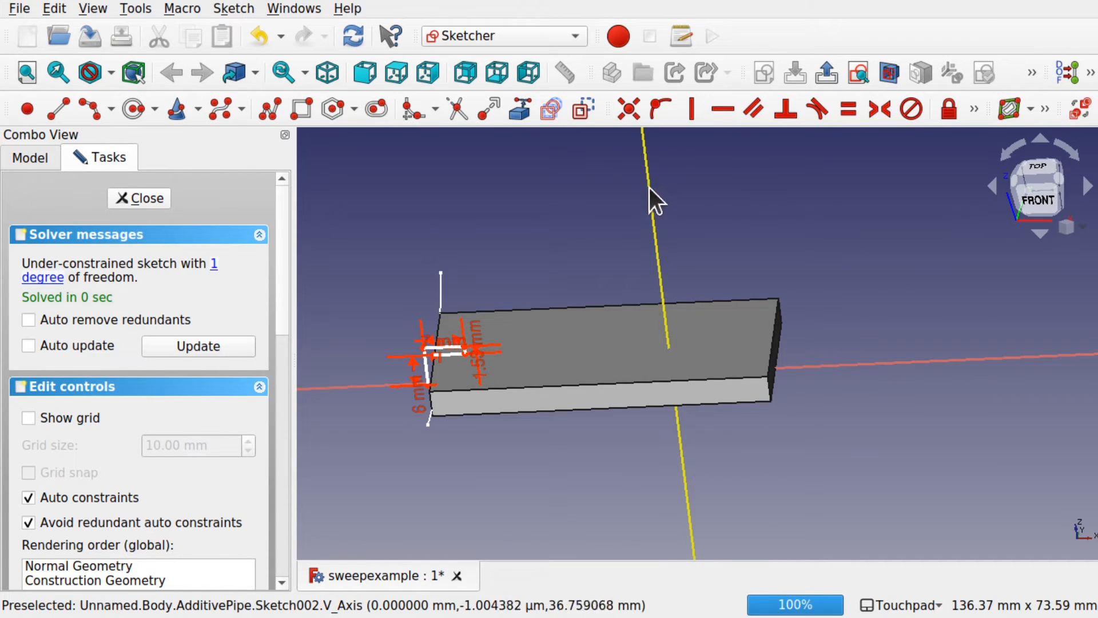
shift+drag(684, 487, 691, 431)
click(671, 355)
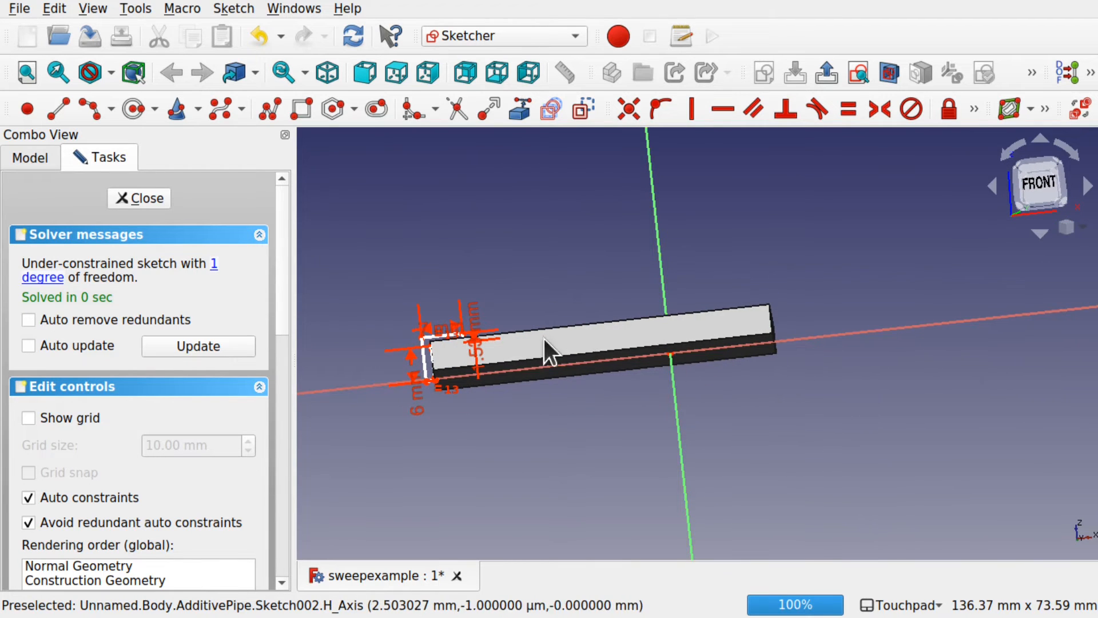
shift+drag(582, 338, 625, 387)
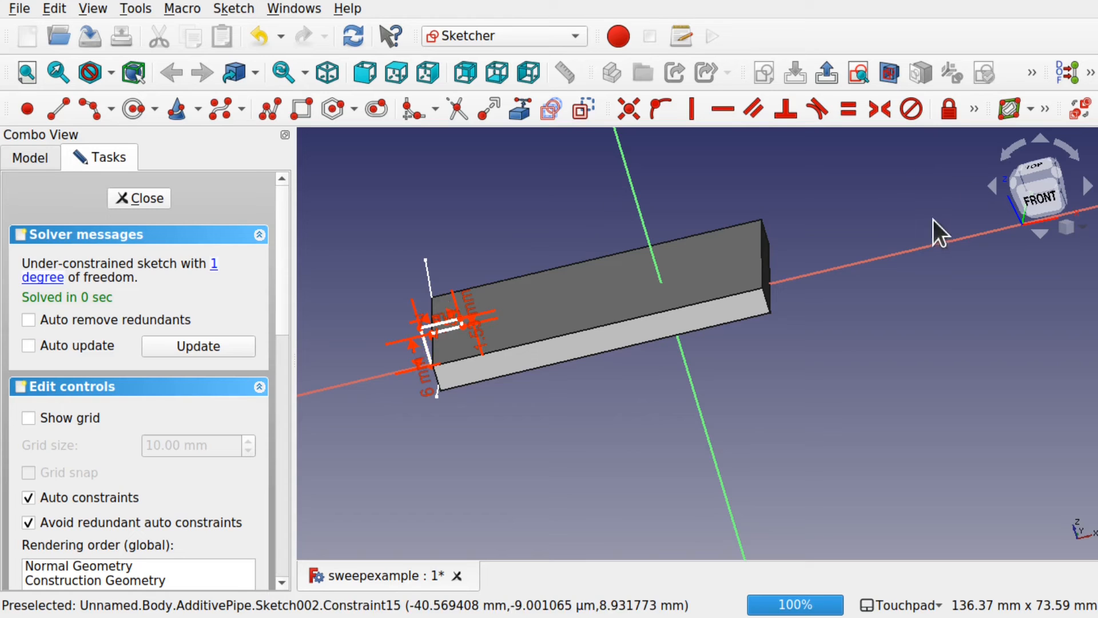
click(146, 198)
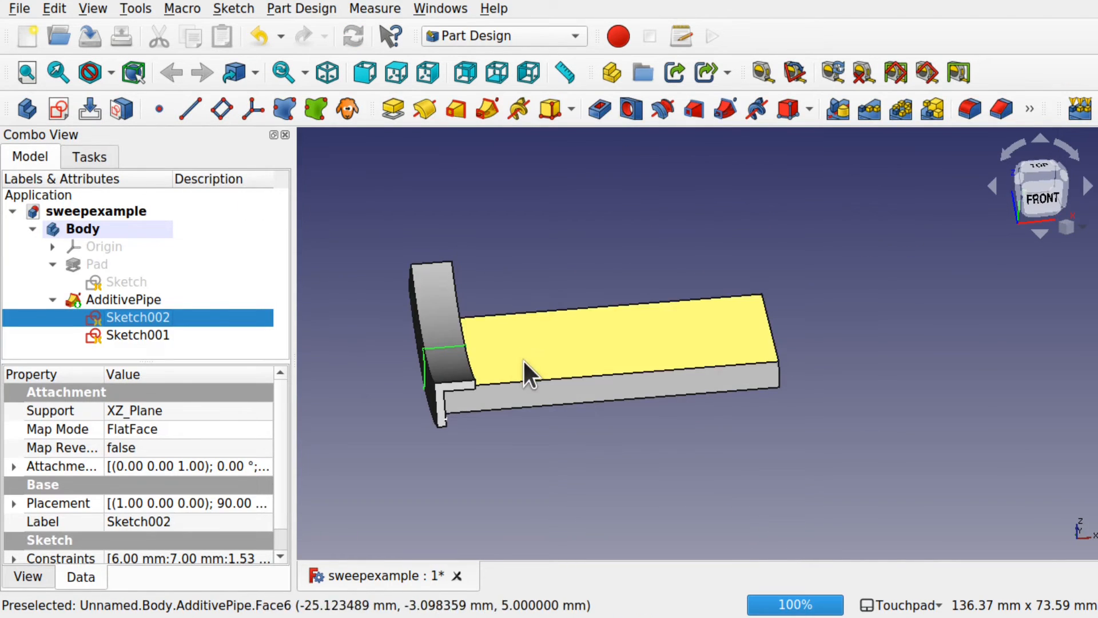
shift+drag(523, 358, 518, 409)
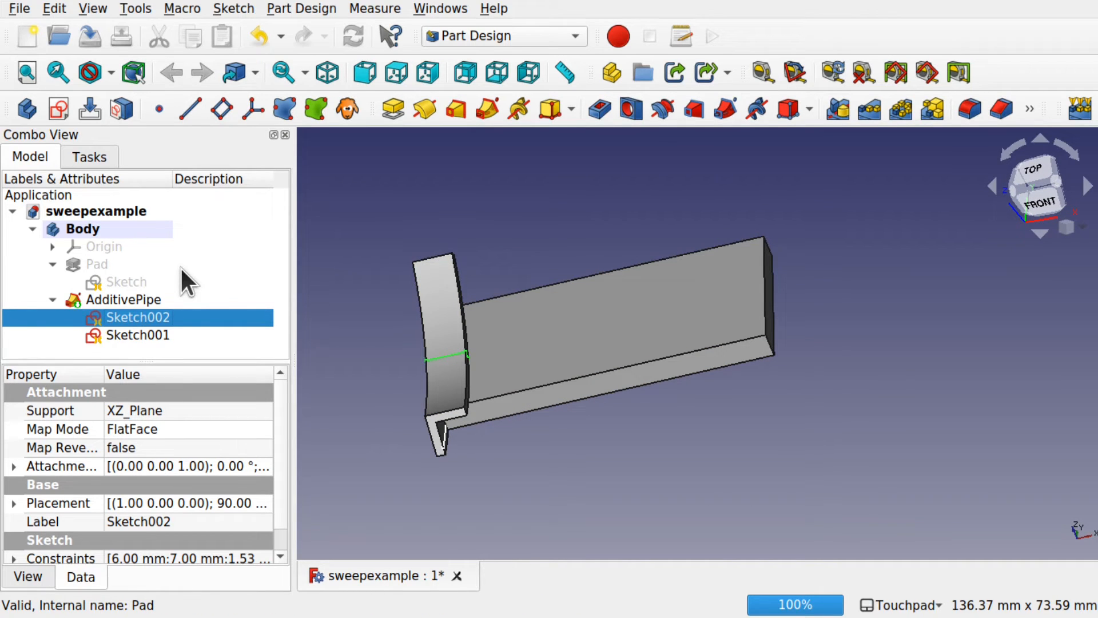
Constrain the upper corners of the Pad sketch's rectangle symmetric about the vertical axis, deleting the redundant horizontal constraint on that edge.
double_click(117, 282)
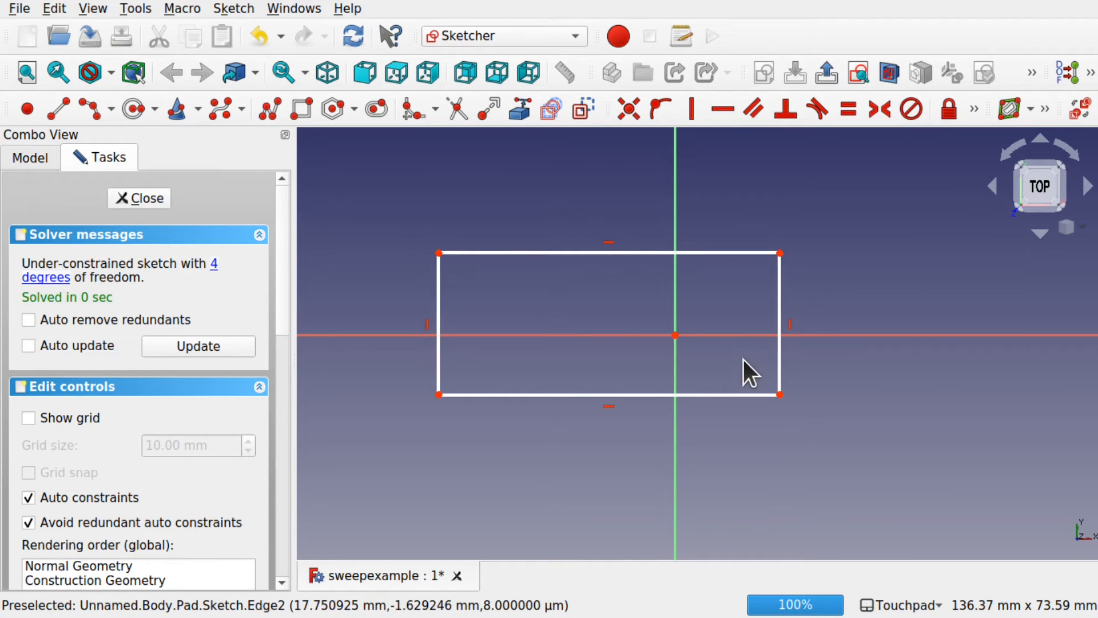
click(439, 252)
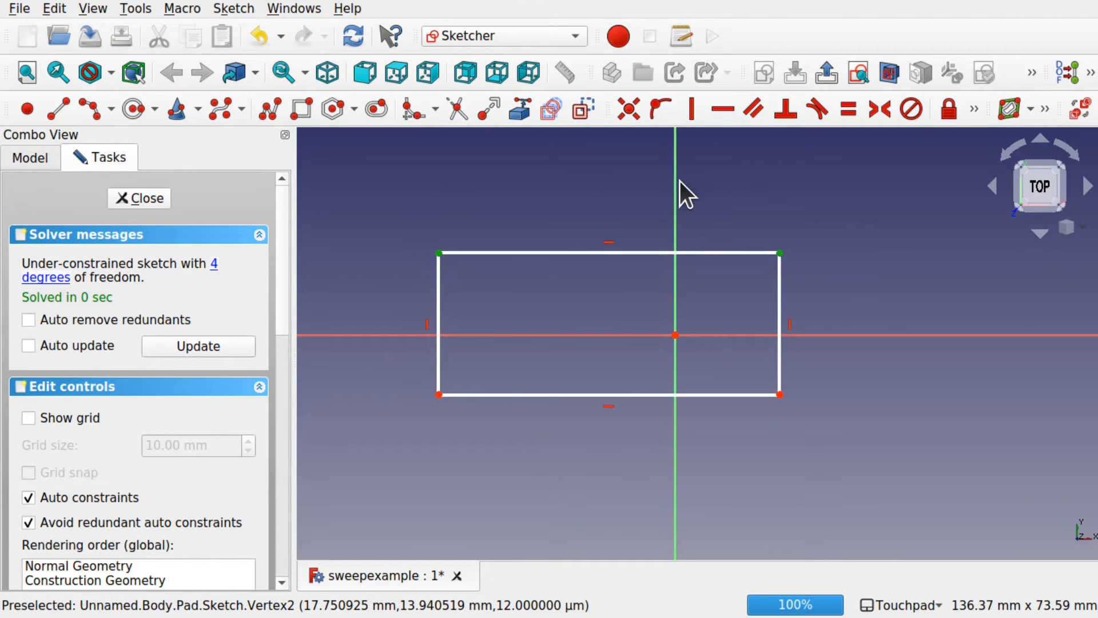
click(675, 197)
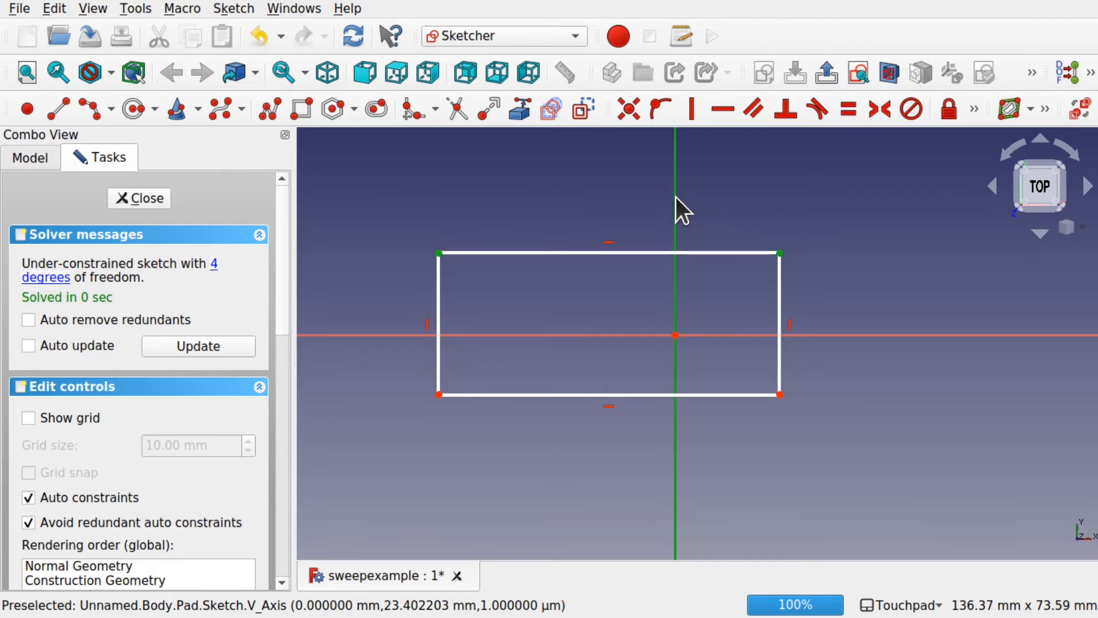
click(884, 114)
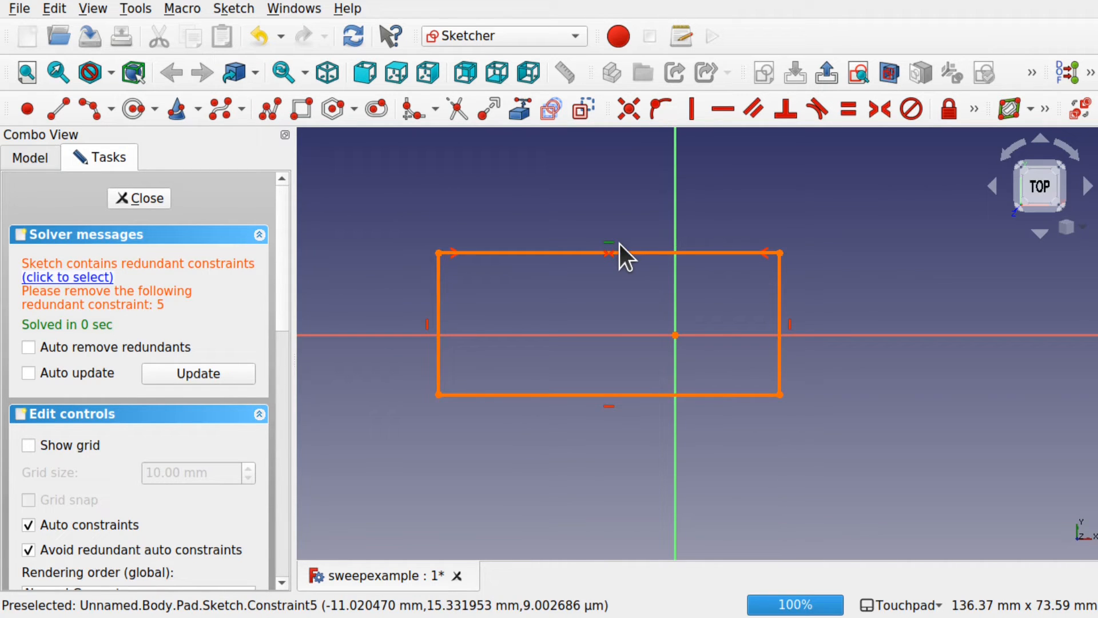
key(Delete)
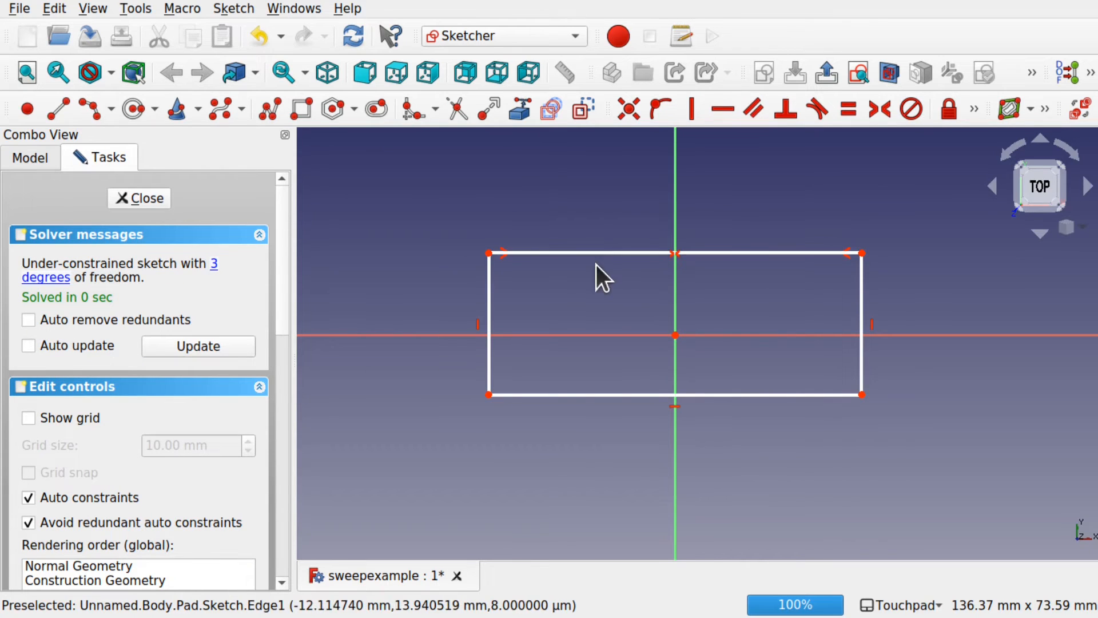
click(152, 196)
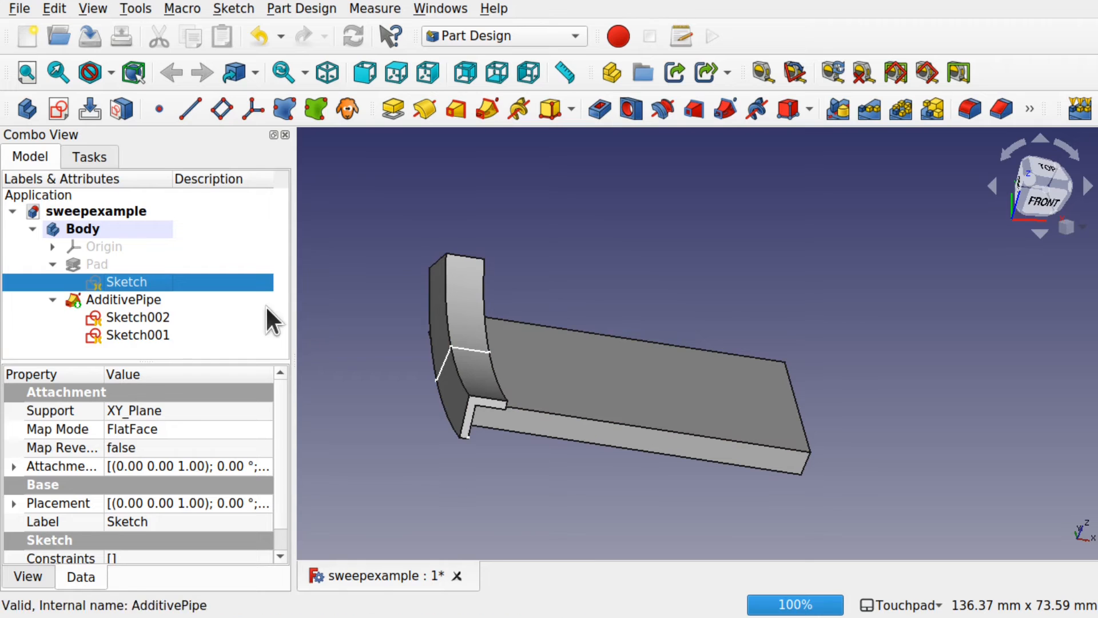
Try to mirror the L-shaped profile geometry inside Sketch002 to the opposite side of the vertical axis, and undo it.
click(148, 332)
click(143, 320)
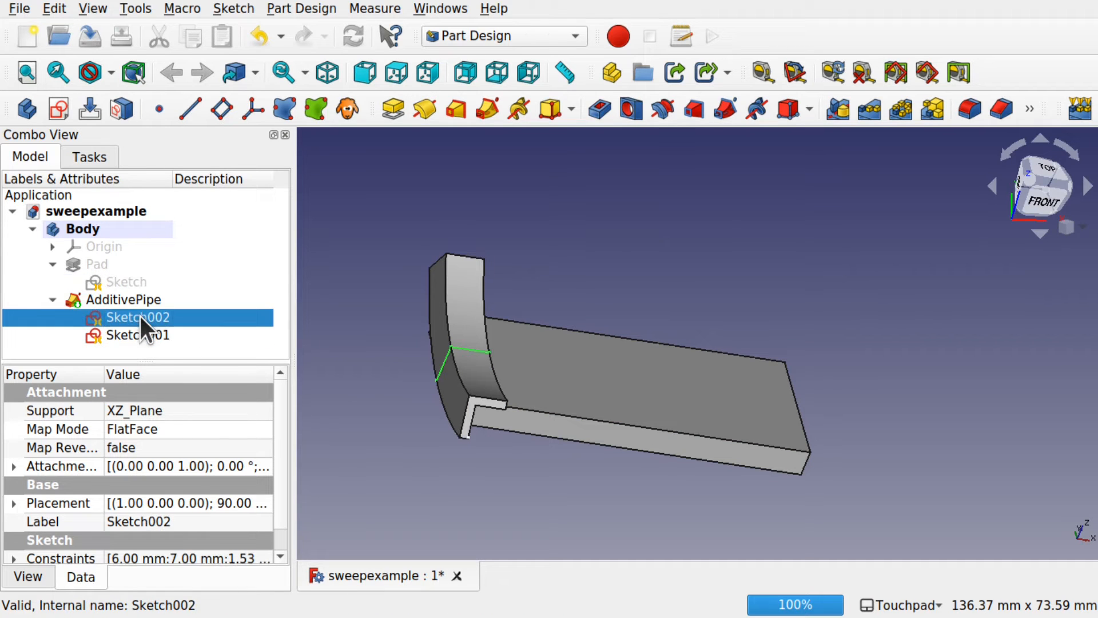
double_click(139, 313)
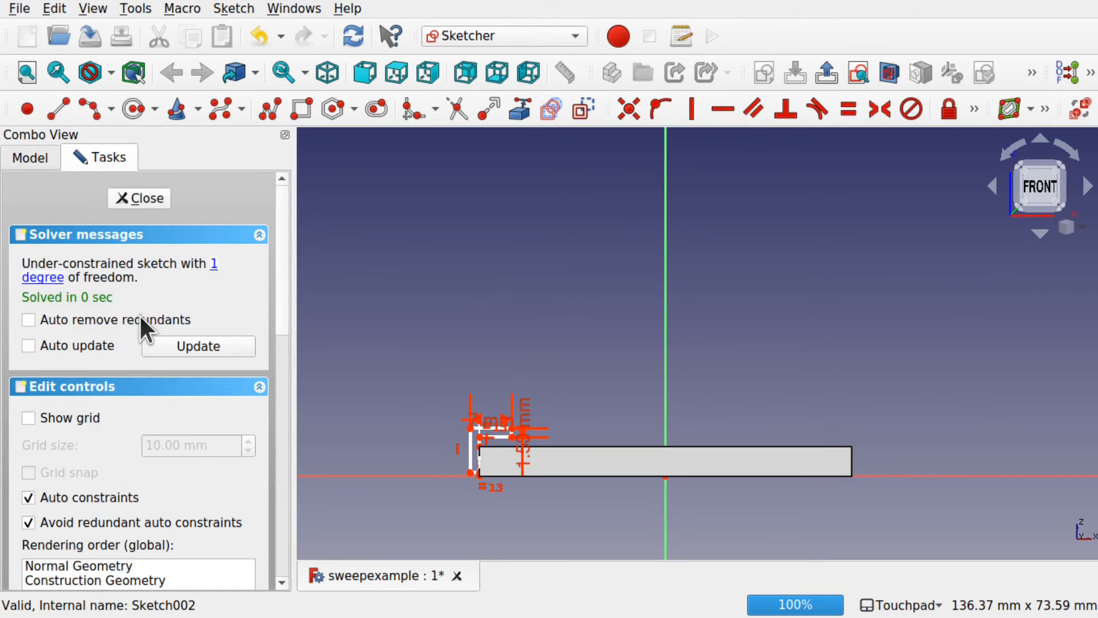
mouse_move(408, 371)
mouse_down()
mouse_move(543, 537)
mouse_move(556, 539)
mouse_up()
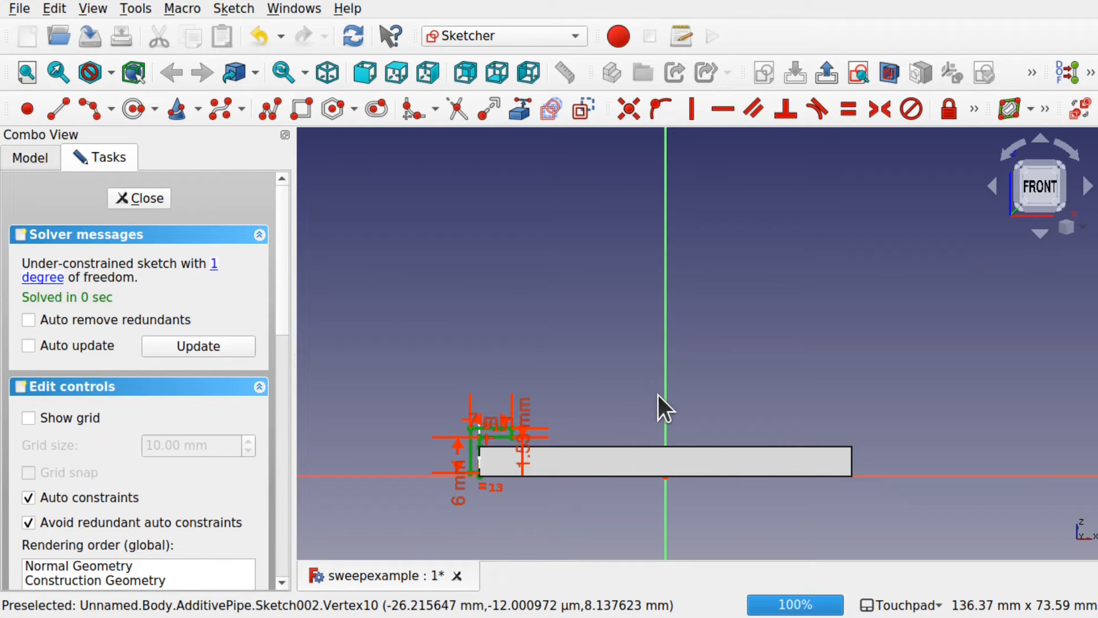
click(1091, 80)
click(960, 135)
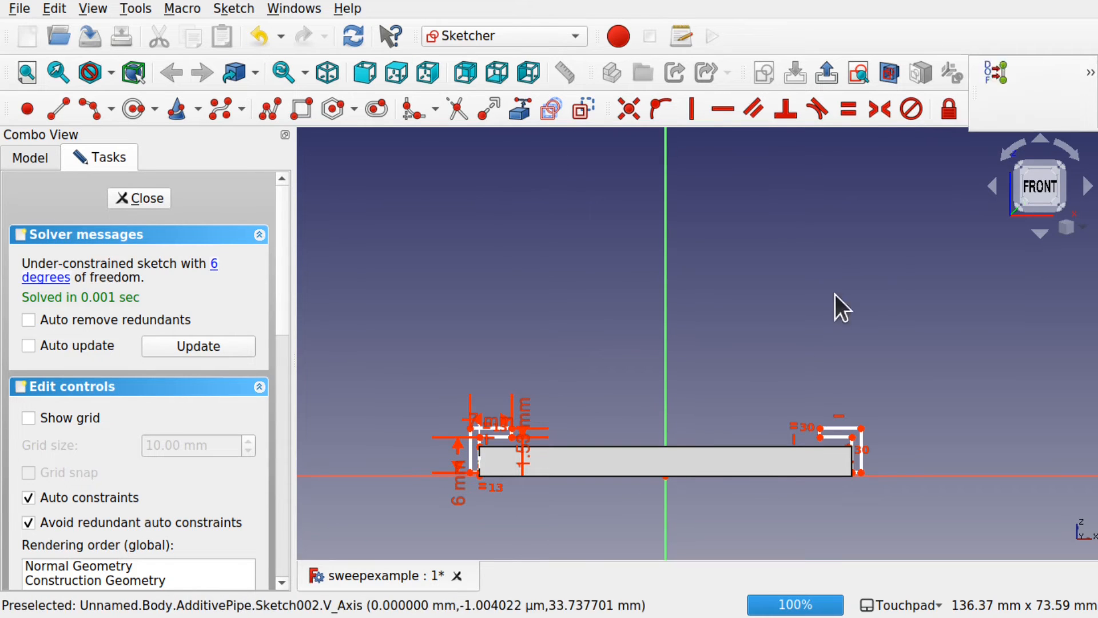
scroll(843, 462, up, 5)
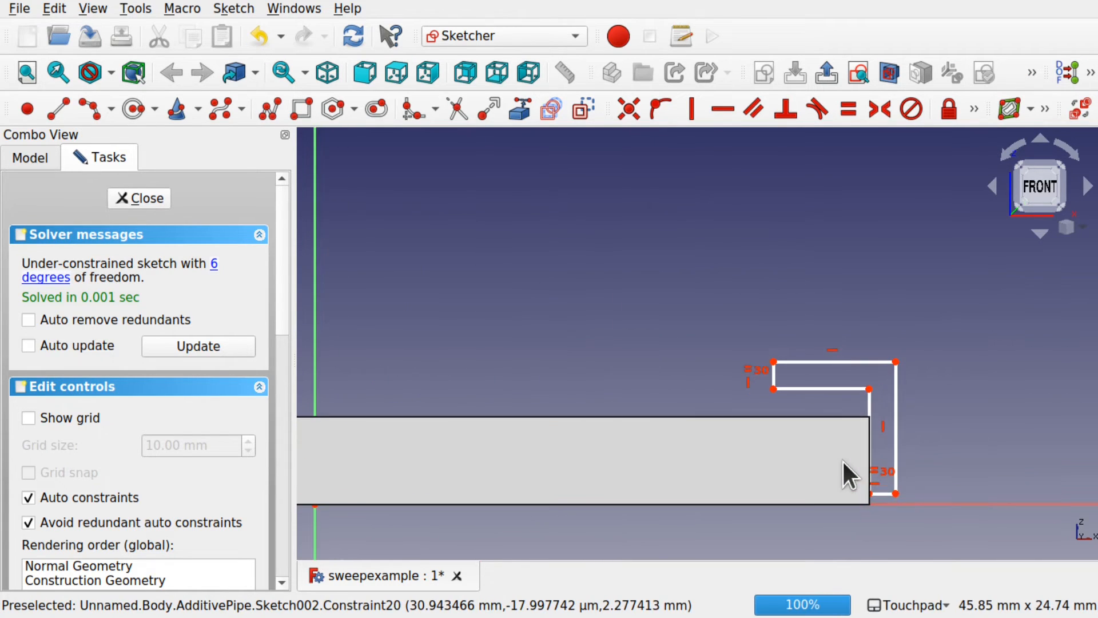
mouse_move(888, 436)
alt+mouse_down()
mouse_move(807, 441)
mouse_move(874, 463)
alt+mouse_up()
scroll(781, 359, down, 8)
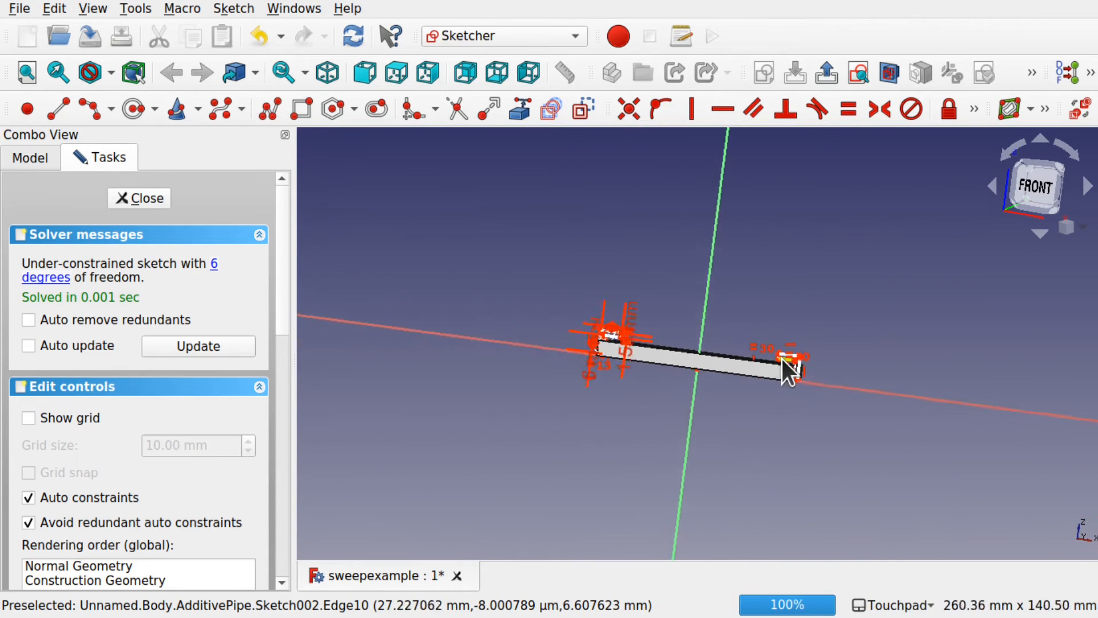
scroll(782, 359, up, 4)
scroll(782, 358, down, 2)
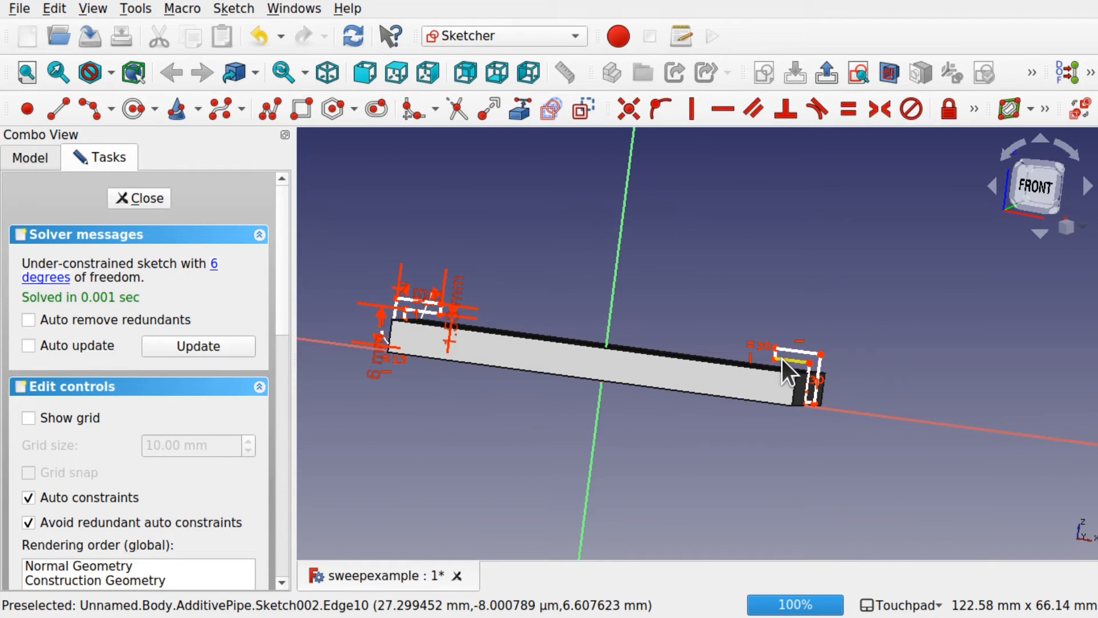
key(ctrl+z)
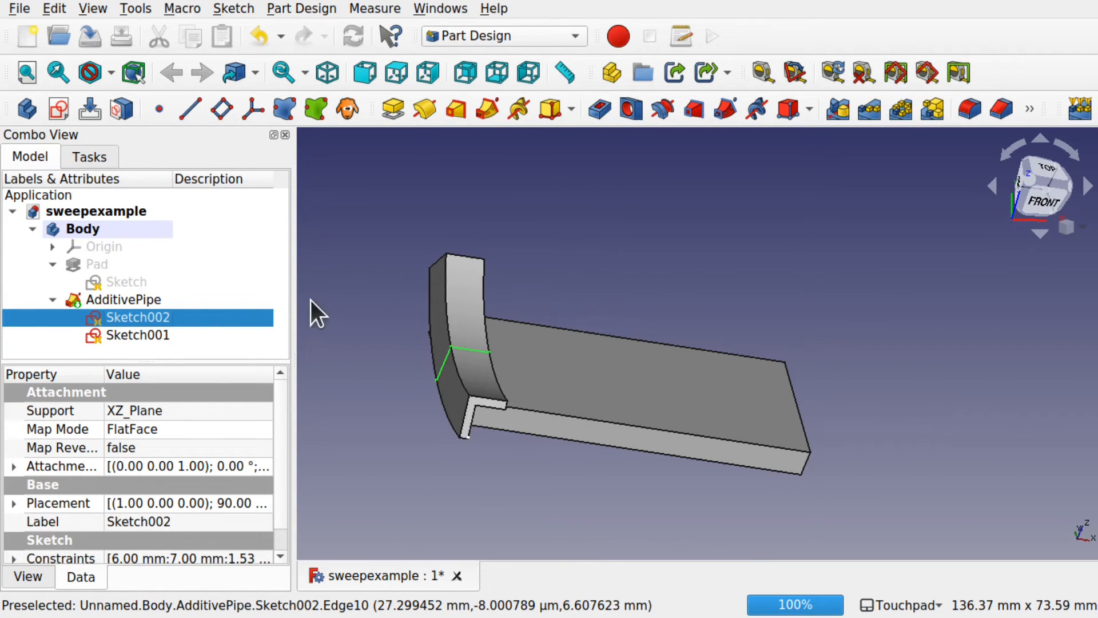
Mirror the AdditivePipe sweep about the vertical sketch axis to the opposite end of the pad.
click(160, 300)
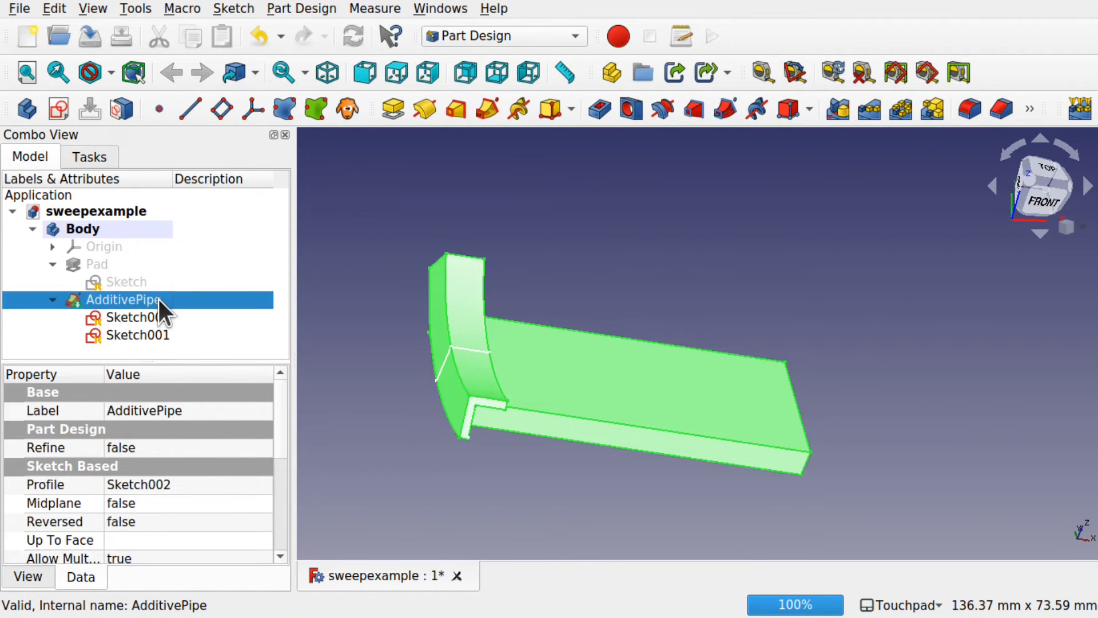
click(839, 108)
mouse_move(851, 304)
alt+mouse_down()
mouse_move(819, 277)
mouse_move(845, 304)
alt+mouse_up()
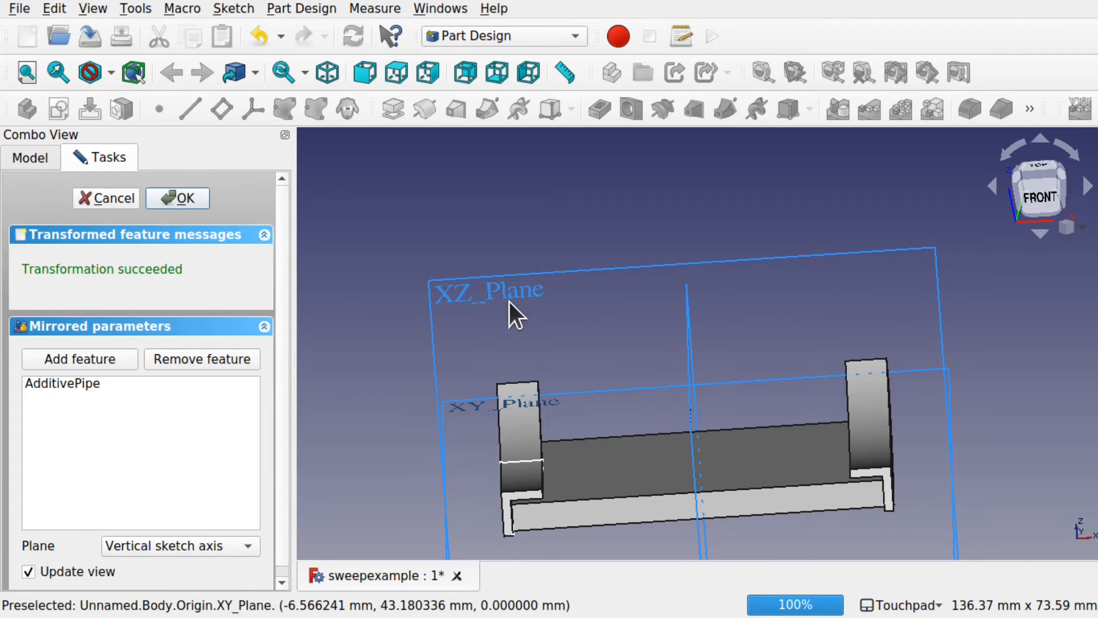
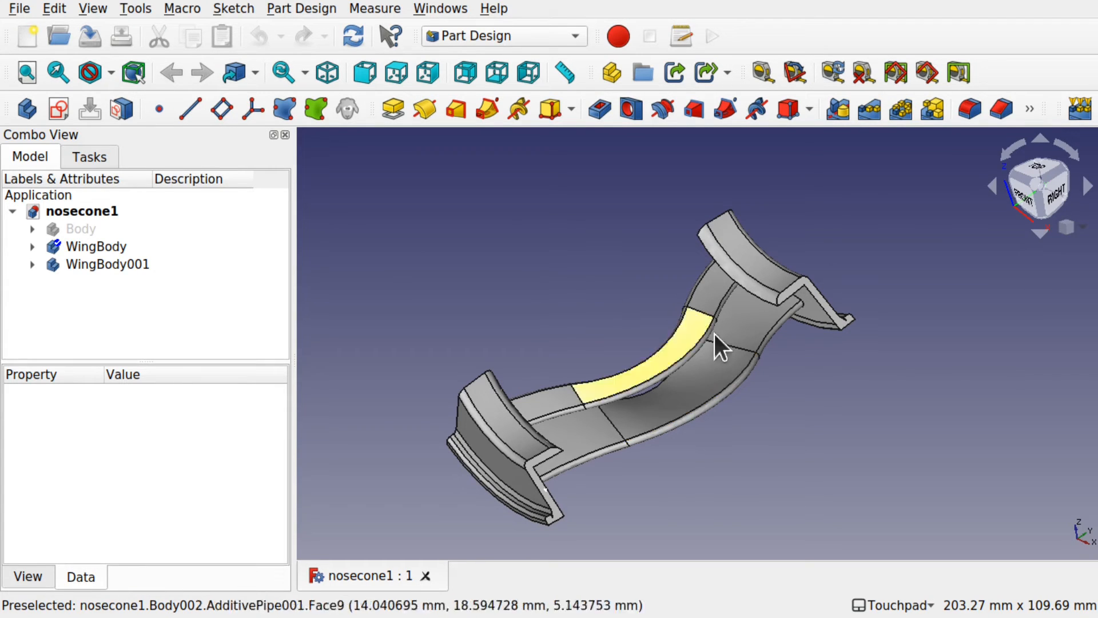
Show the nose cone Body together with the wing parts to check their arrangement, and hide it again.
alt+drag(717, 339, 631, 372)
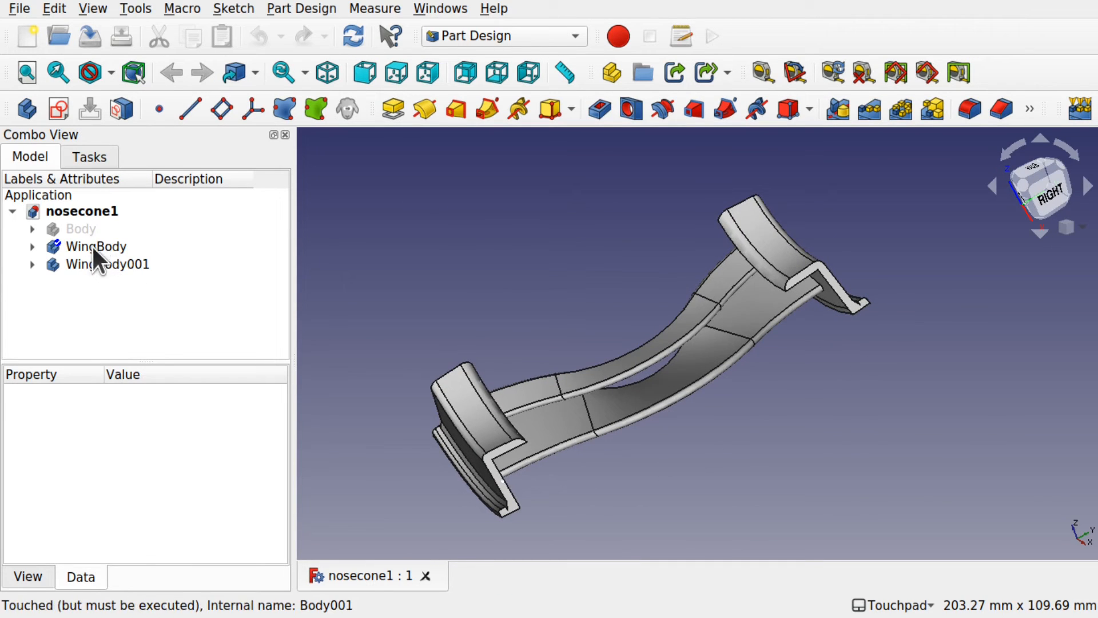
click(87, 231)
key(space)
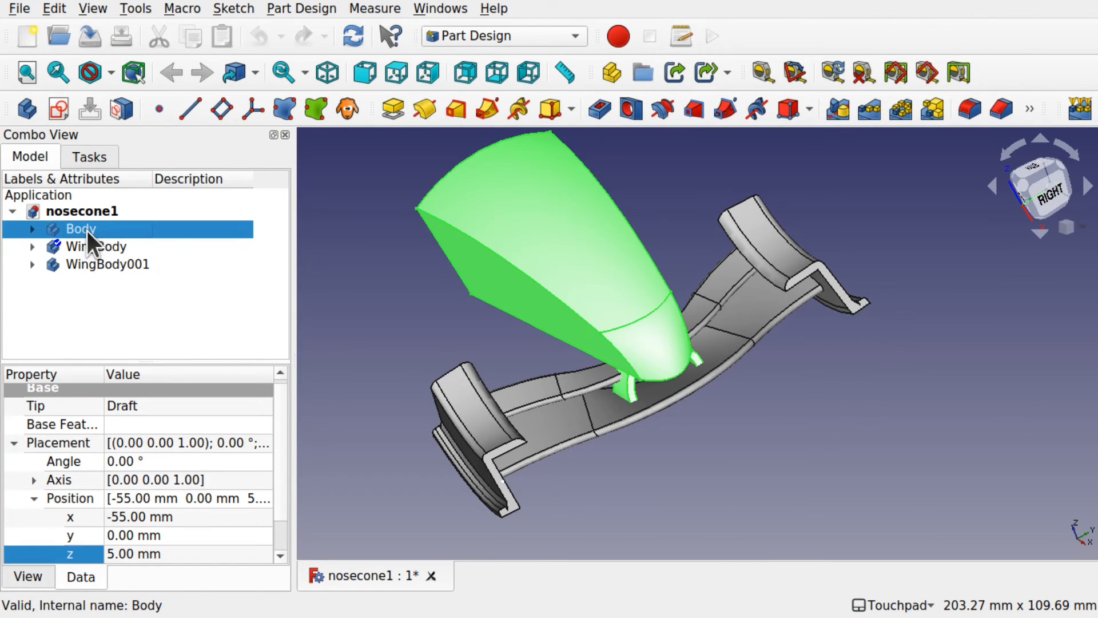
key(space)
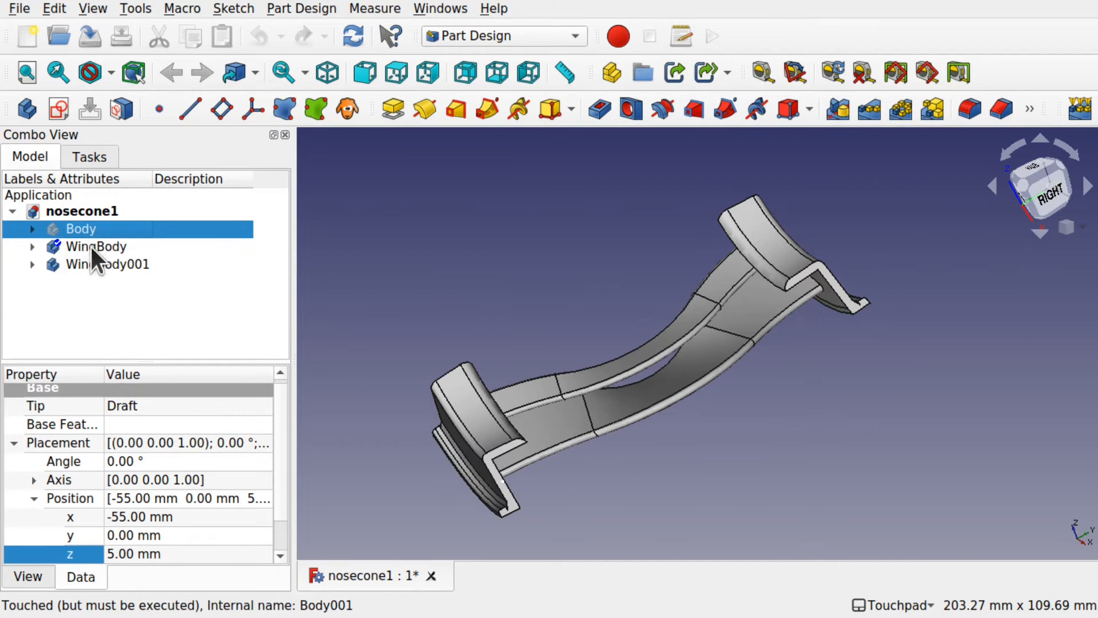
Make WingBody the active body.
click(94, 245)
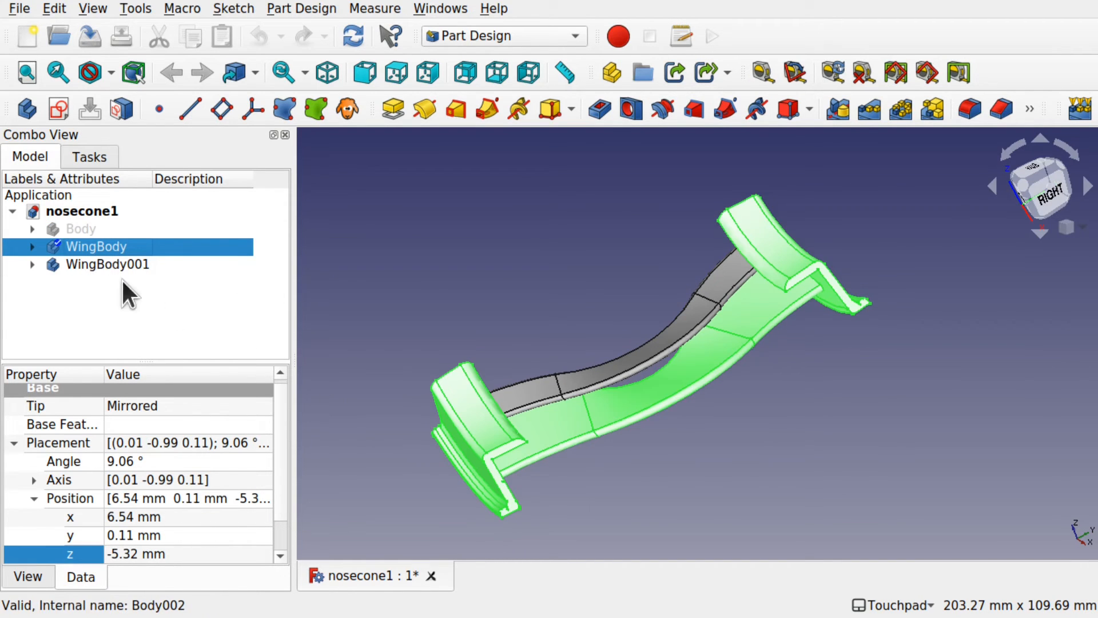
double_click(108, 246)
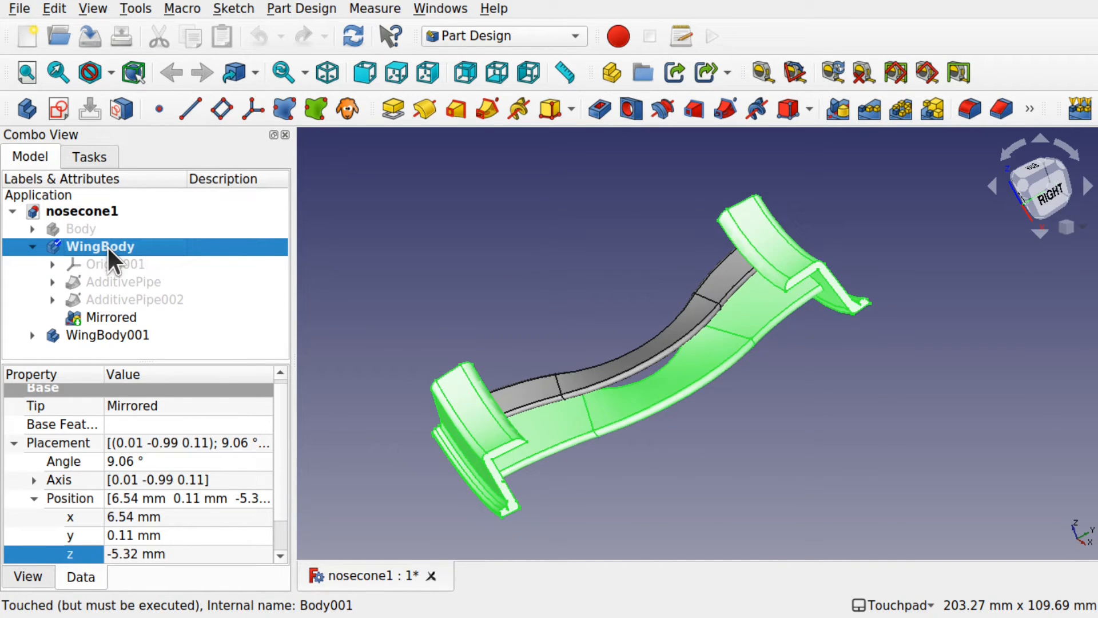
click(327, 283)
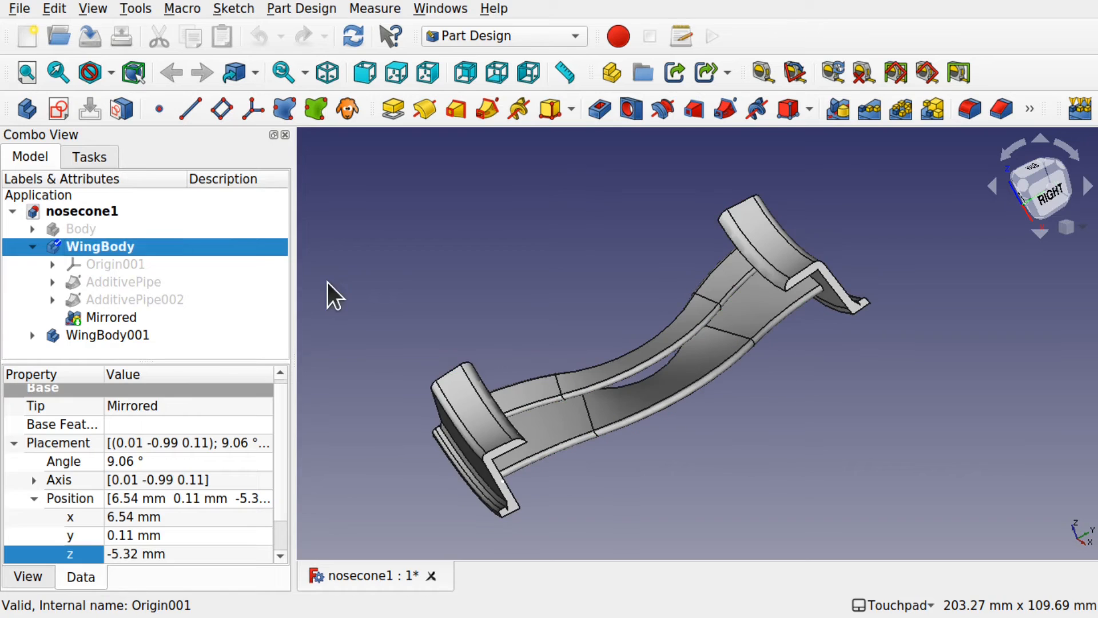
click(29, 244)
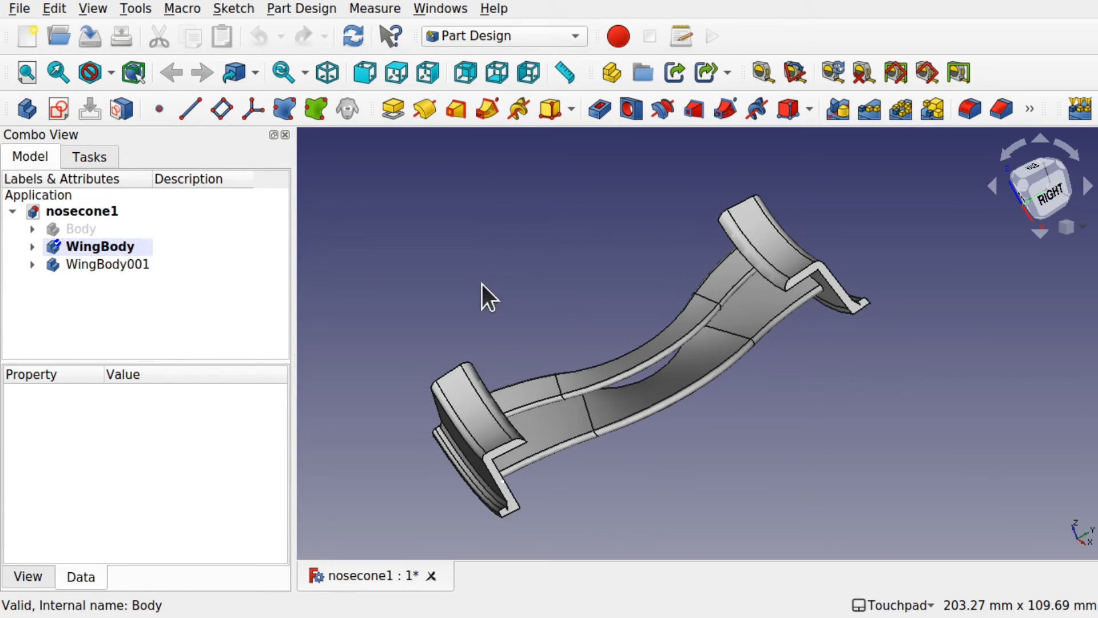
Try a Boolean Fuse of WingBody001 into WingBody, inspect the preview from several angles, and cancel the operation.
click(302, 8)
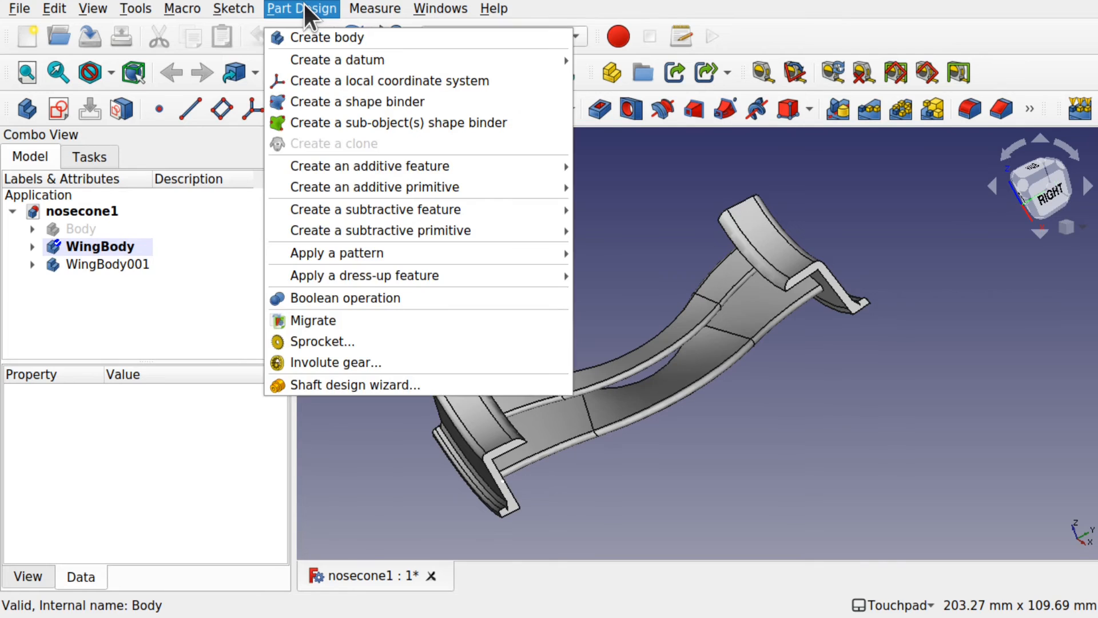
click(362, 296)
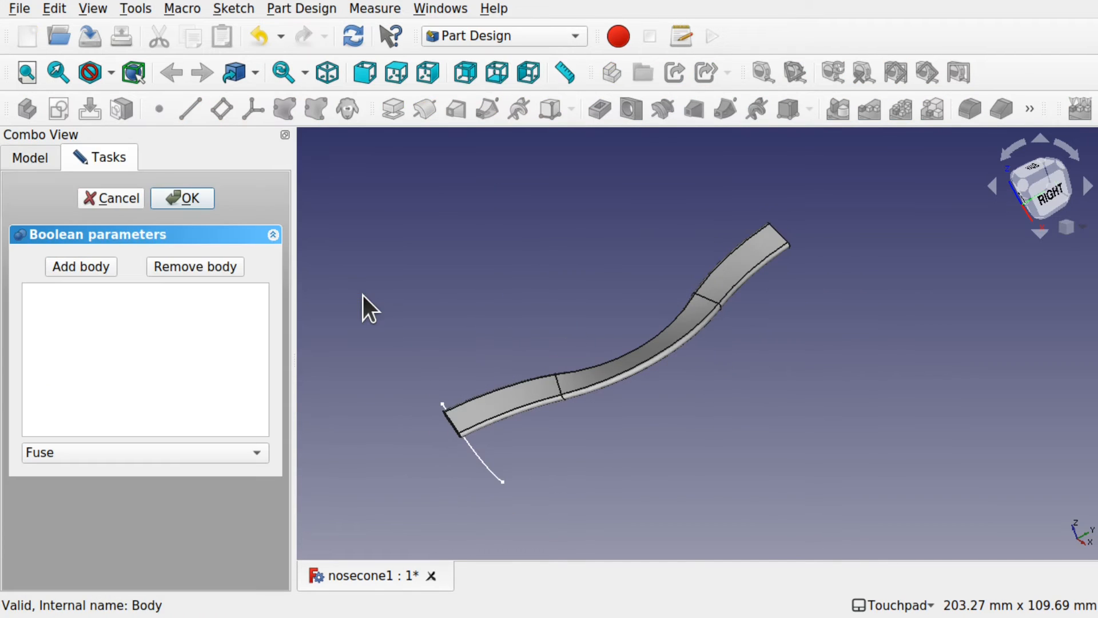
alt+drag(496, 271, 574, 243)
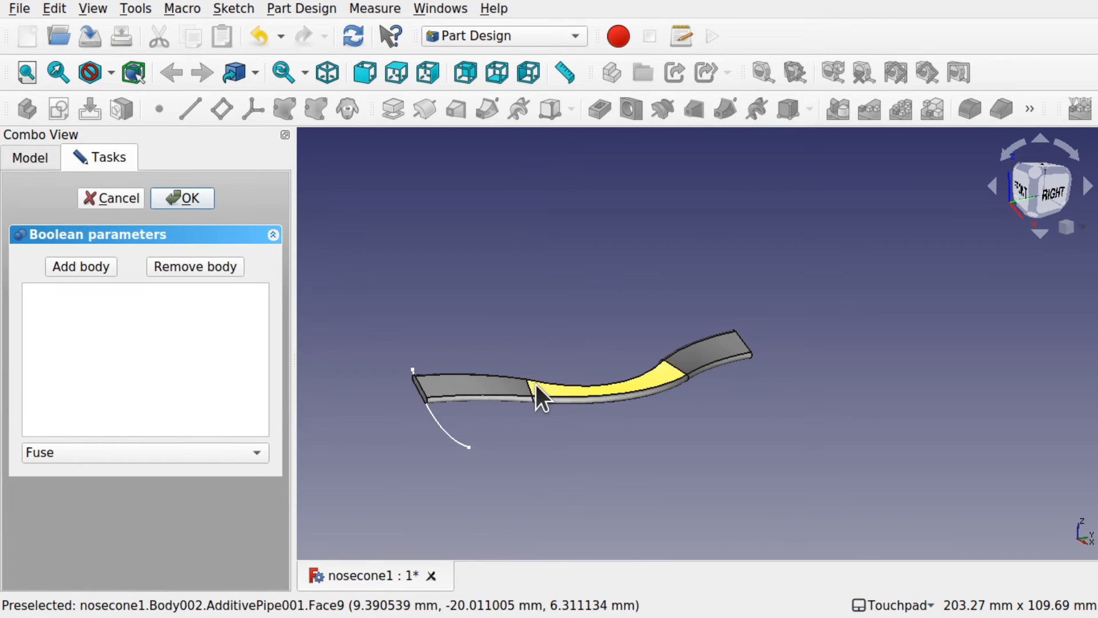
alt+drag(534, 382, 479, 341)
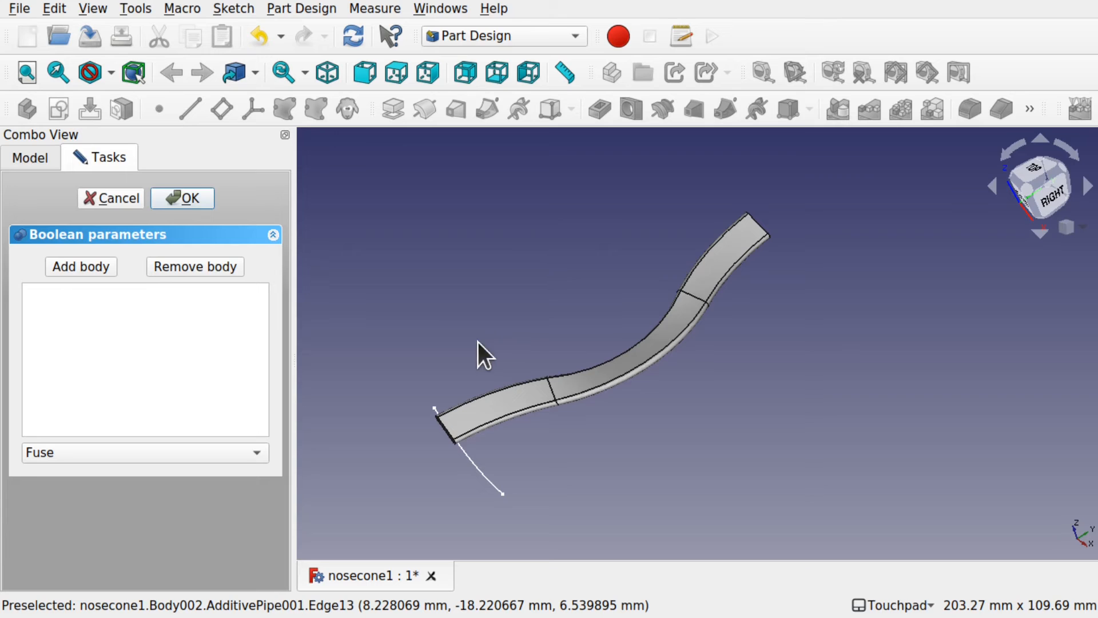
click(73, 263)
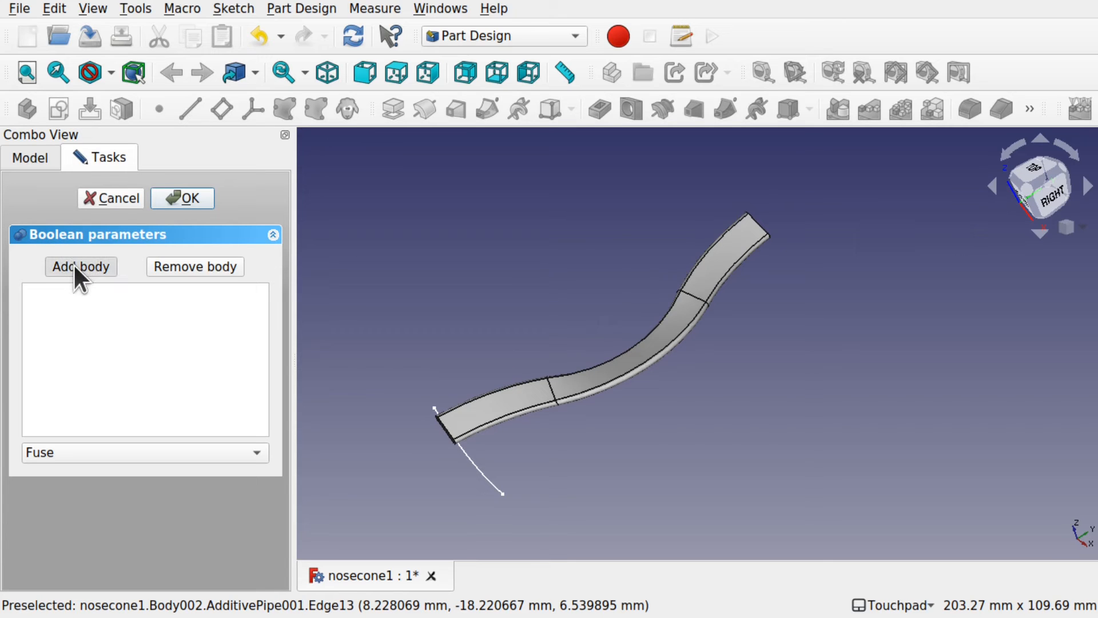
click(571, 379)
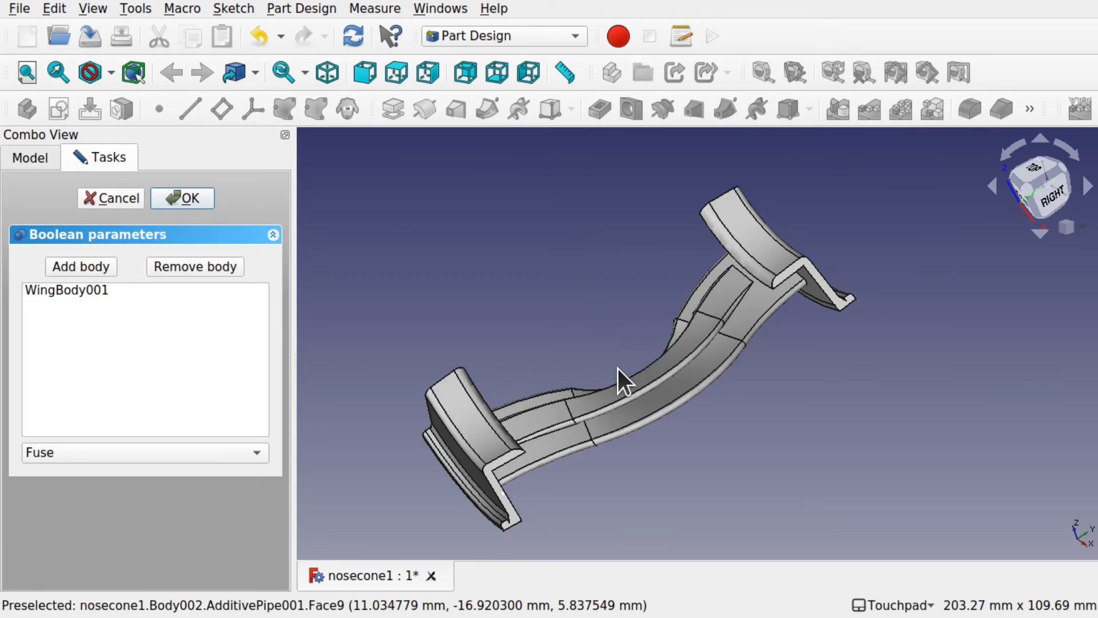
drag(620, 380, 662, 355)
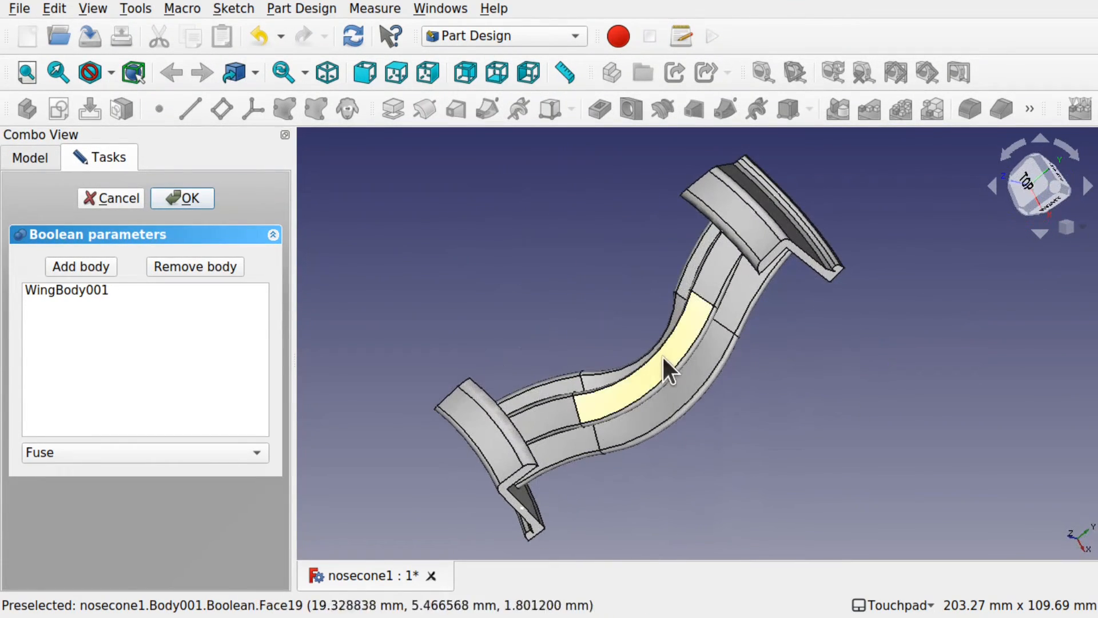
drag(665, 405, 750, 393)
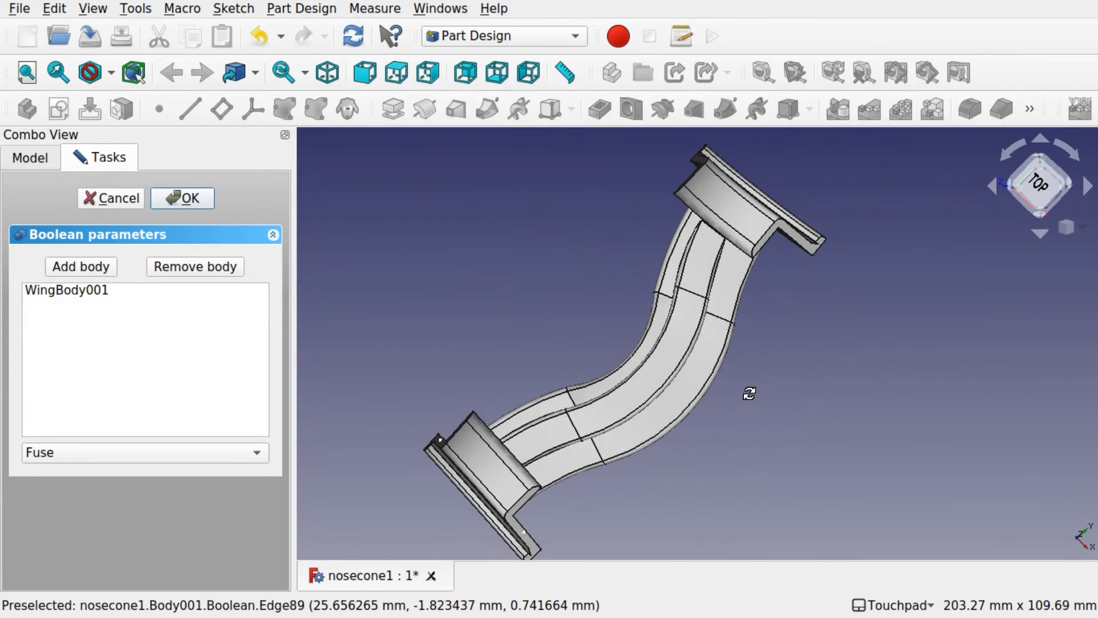
click(129, 197)
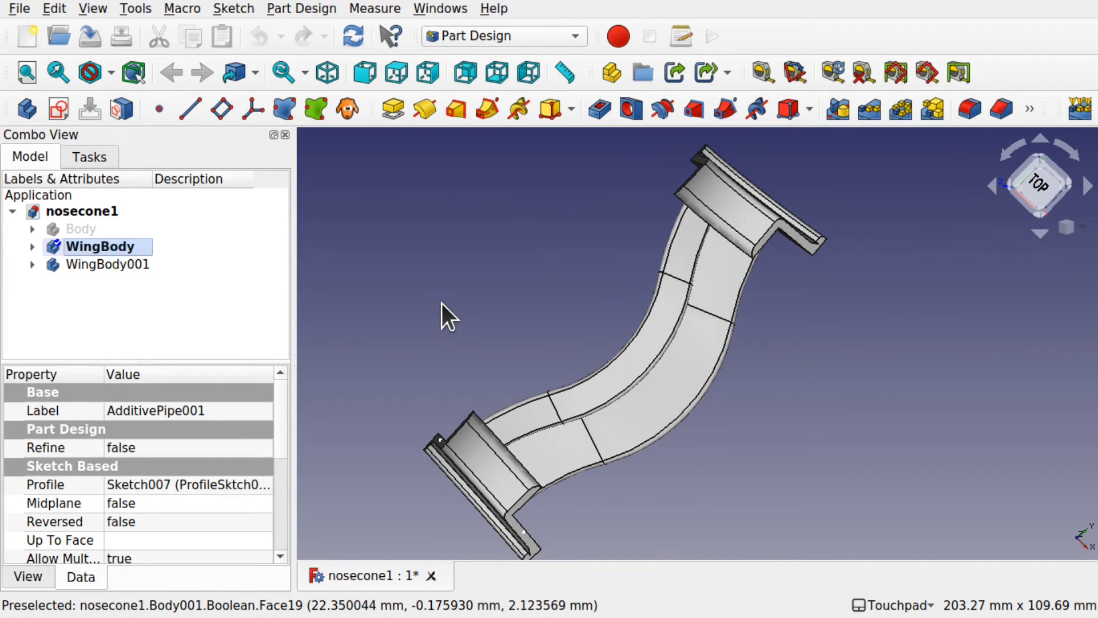
Show the origin of WingBody and examine how its planes and axes lie relative to the wing's Mirrored feature.
drag(556, 407, 544, 324)
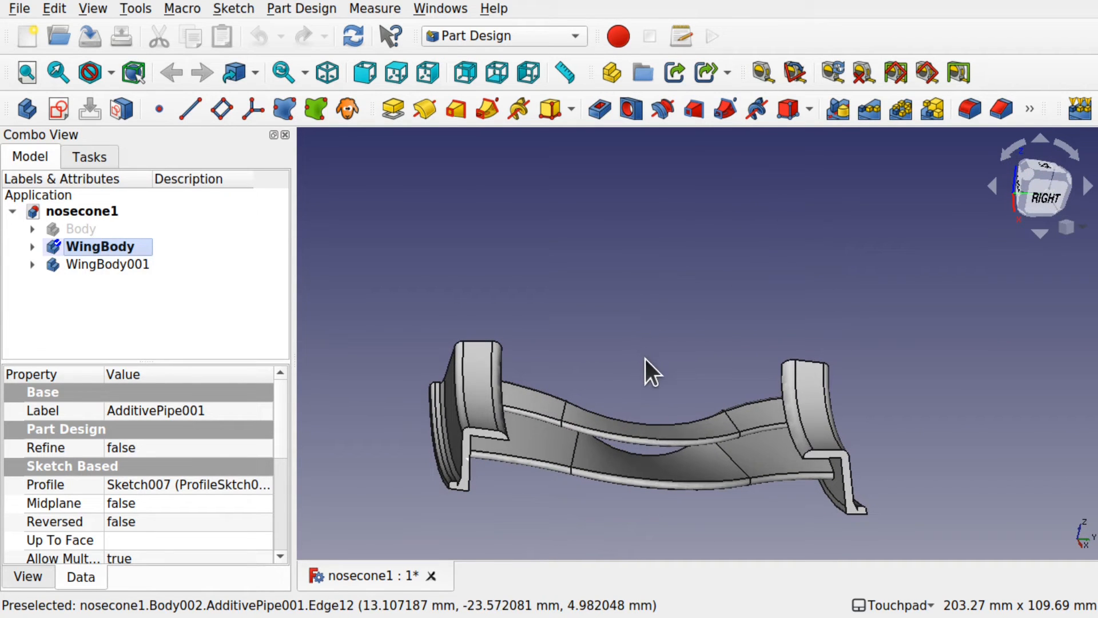
drag(660, 372, 578, 279)
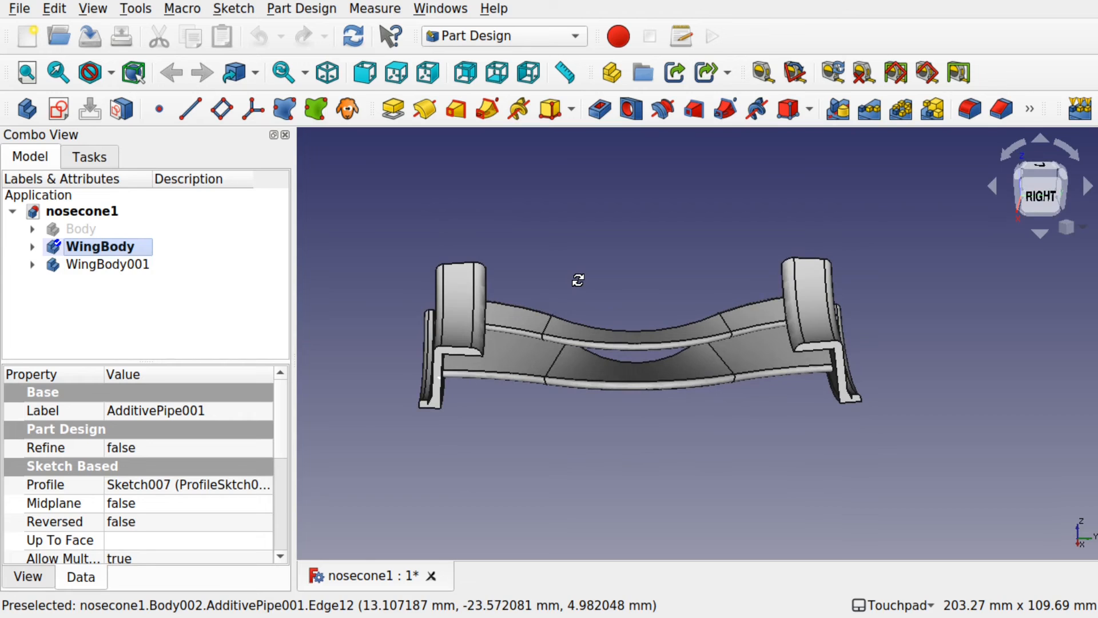
click(33, 246)
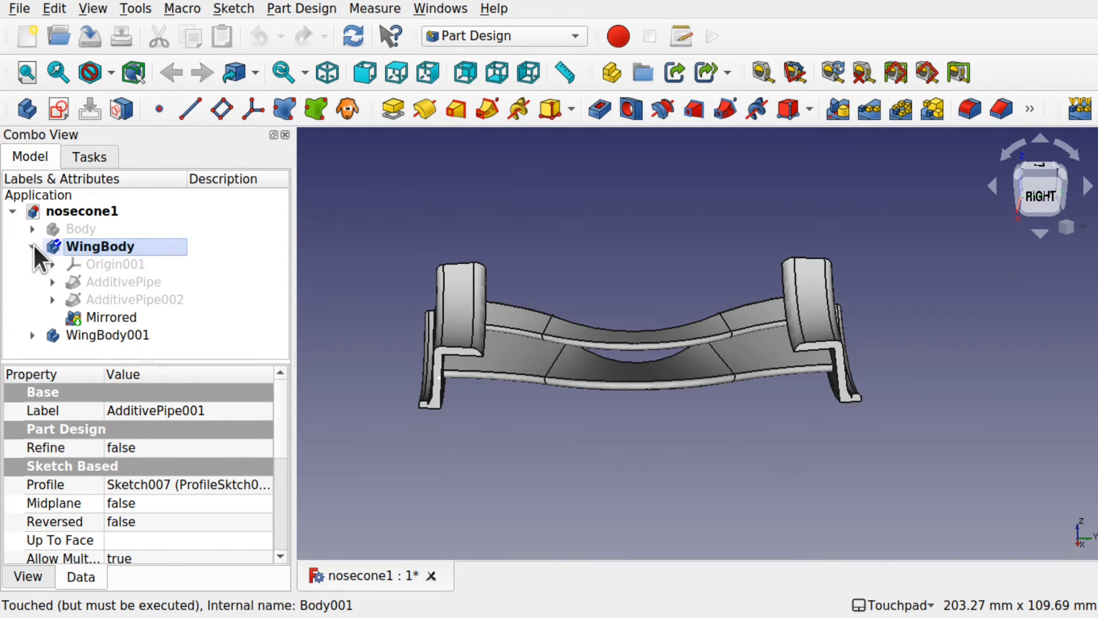
click(130, 263)
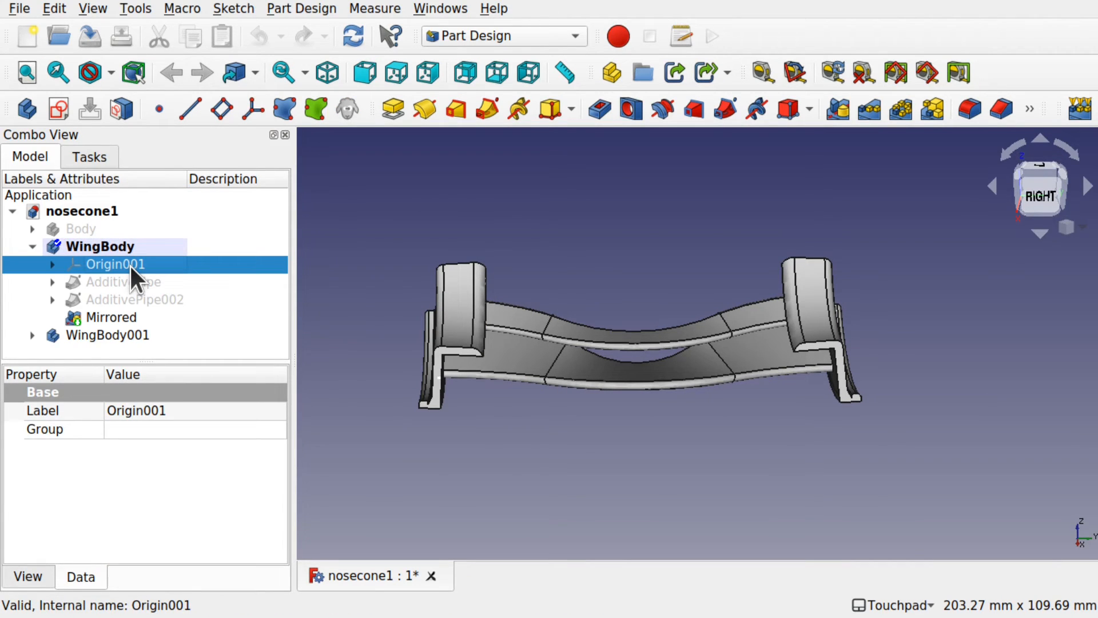
key(space)
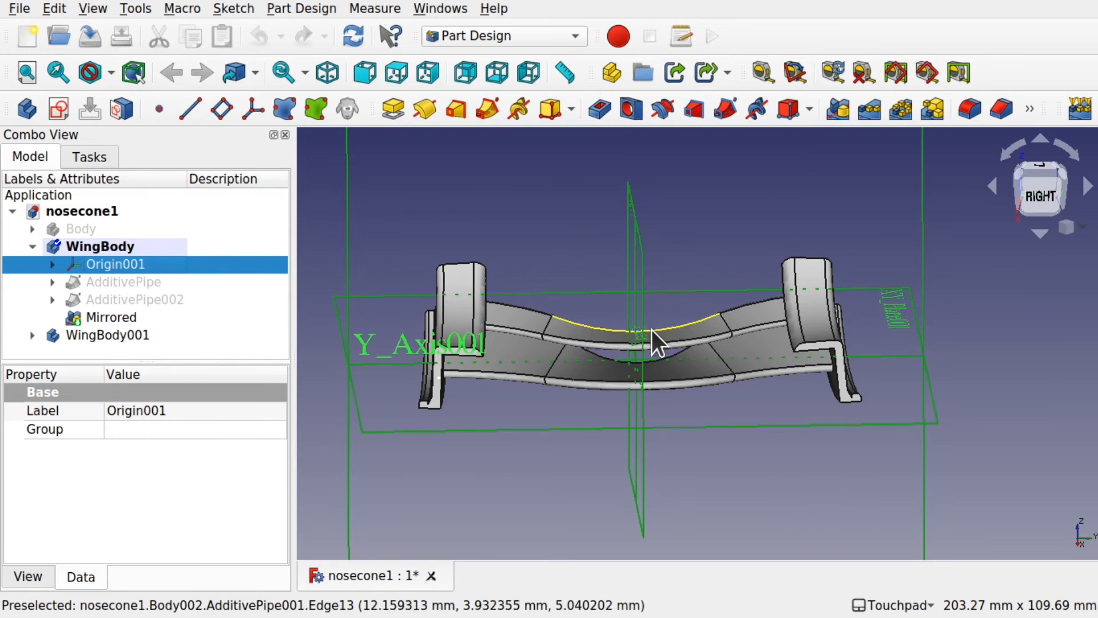
alt+drag(652, 331, 674, 390)
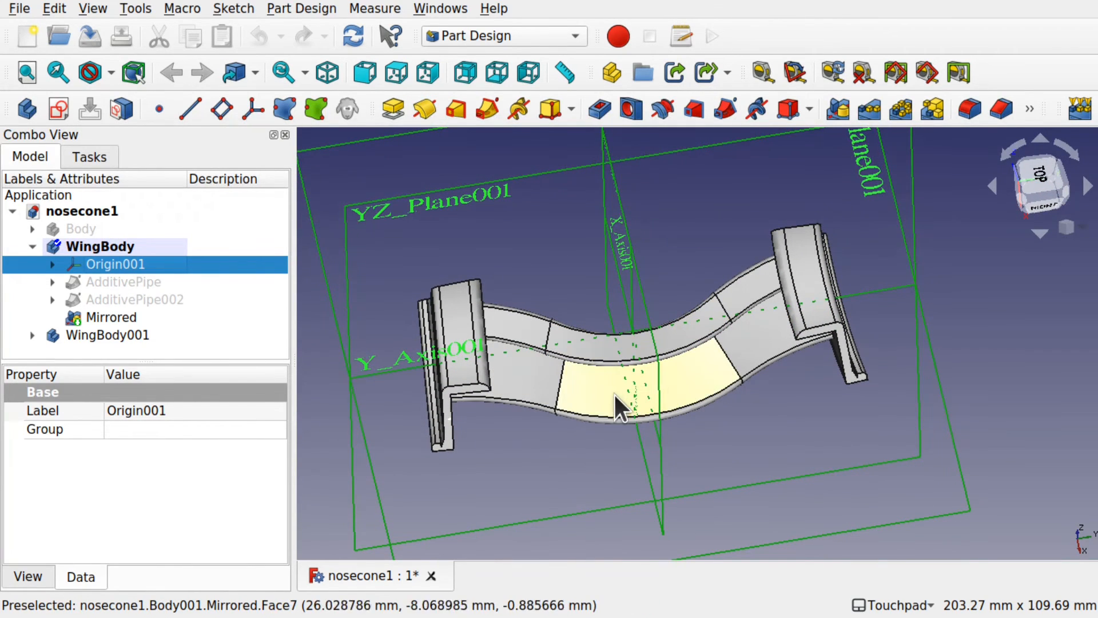
click(117, 316)
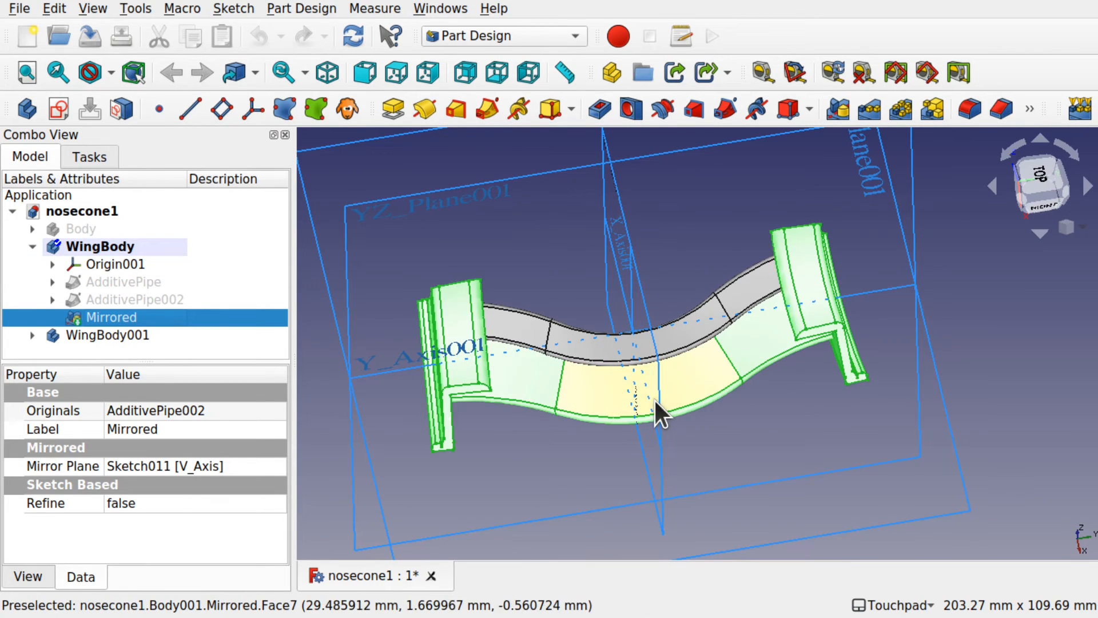
shift+drag(655, 400, 659, 445)
alt+drag(677, 447, 683, 406)
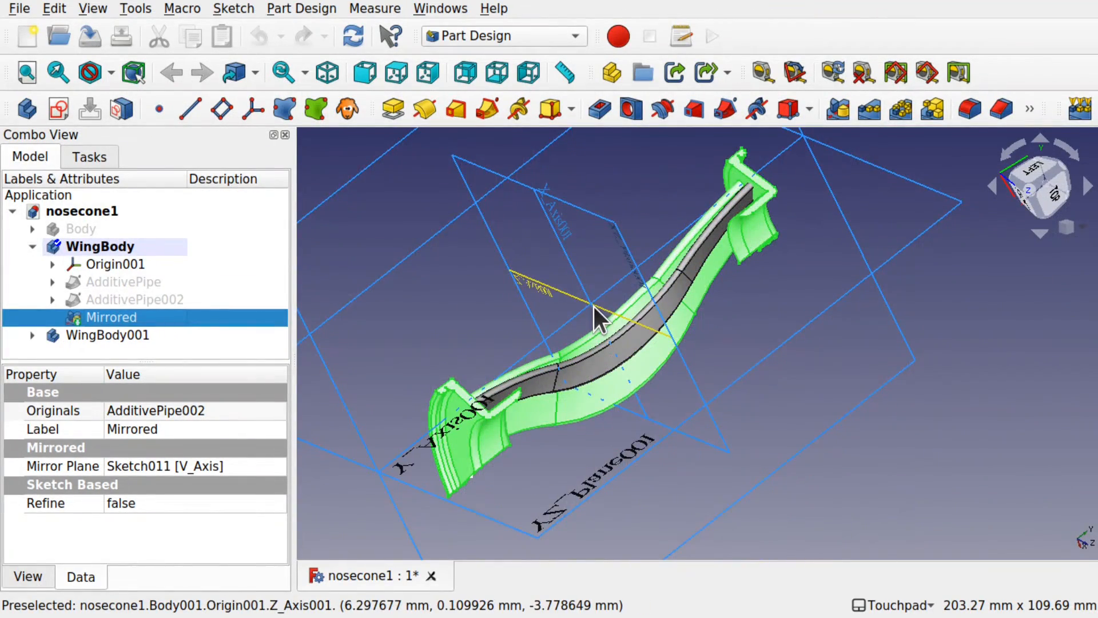
alt+drag(594, 306, 540, 277)
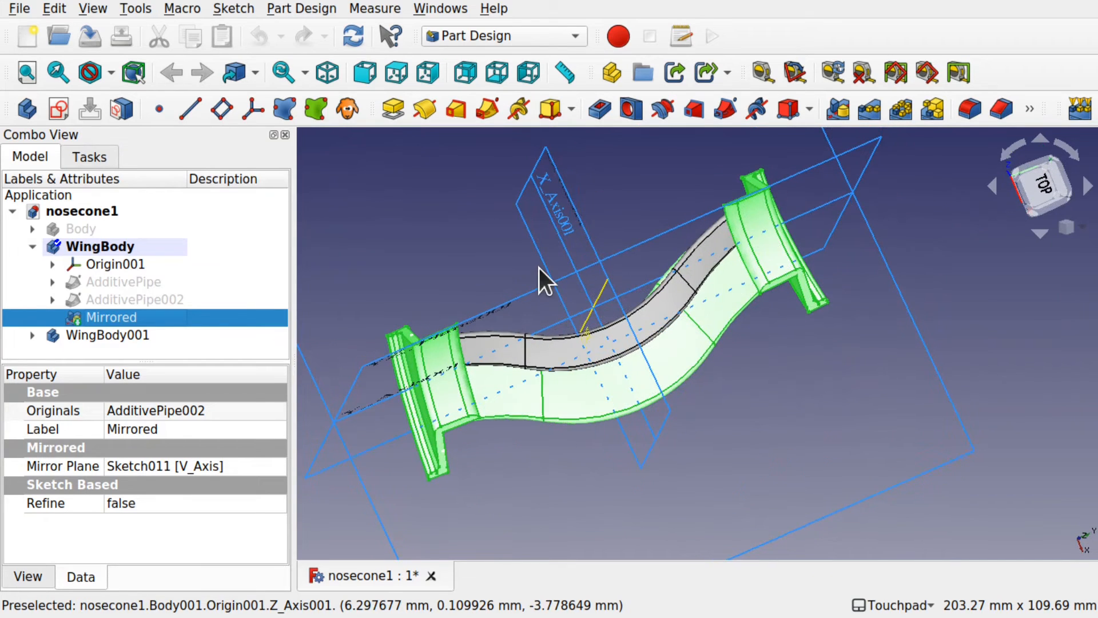
Show the origin of WingBody001 and compare its planes and axes with those of WingBody.
click(34, 335)
scroll(283, 276, down, 3)
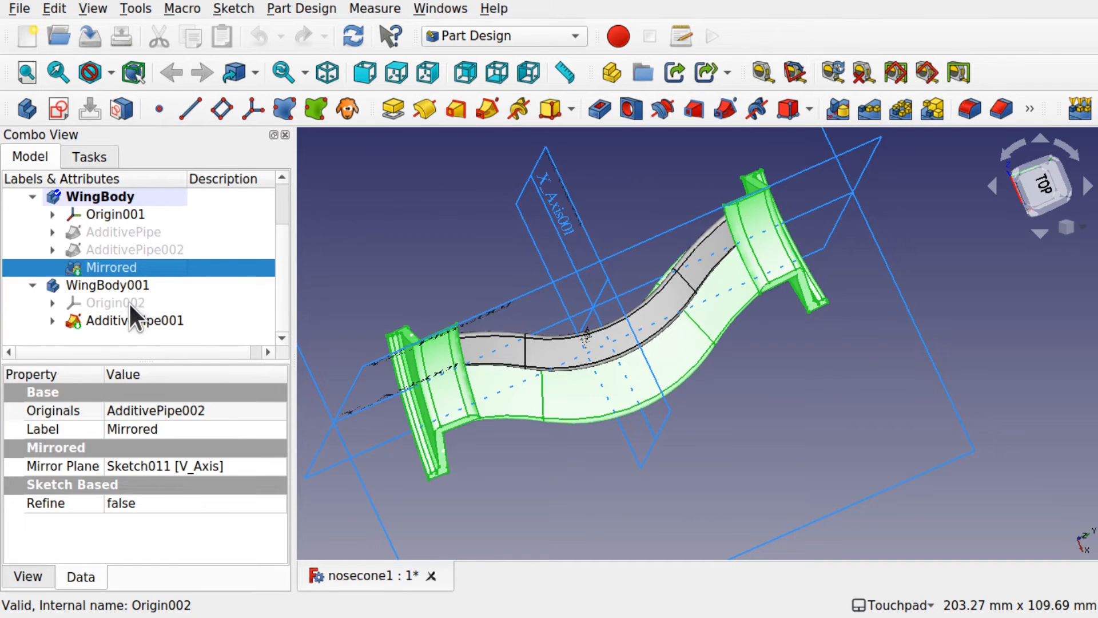
click(129, 301)
alt+drag(647, 304, 646, 252)
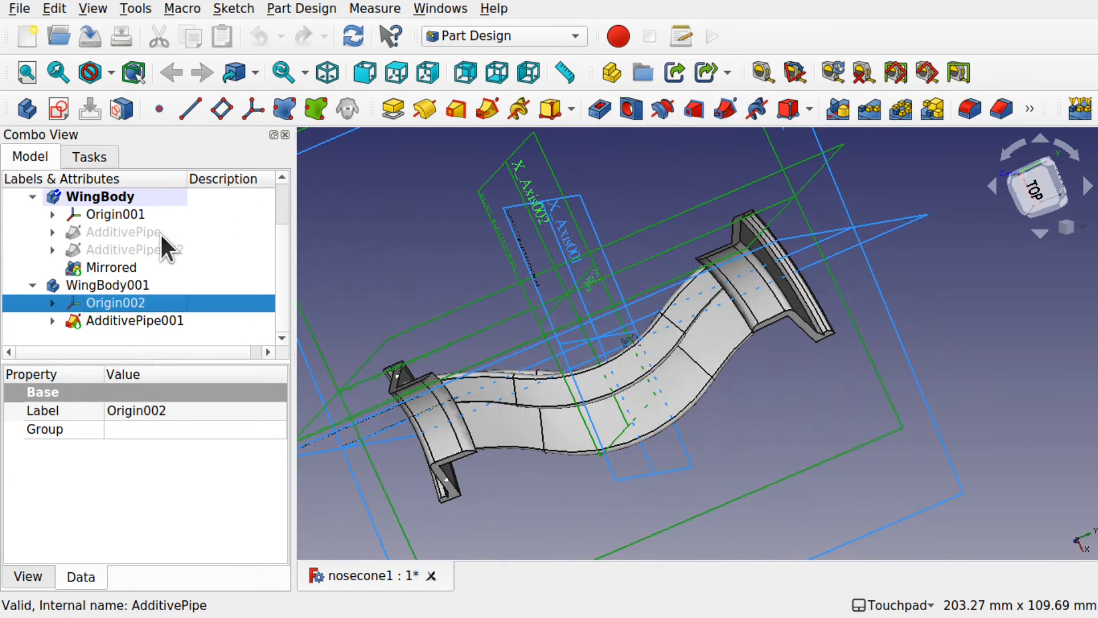
Show the nose cone Body and its origin, and compare its planes with the origins of both wing bodies.
scroll(284, 217, up, 1)
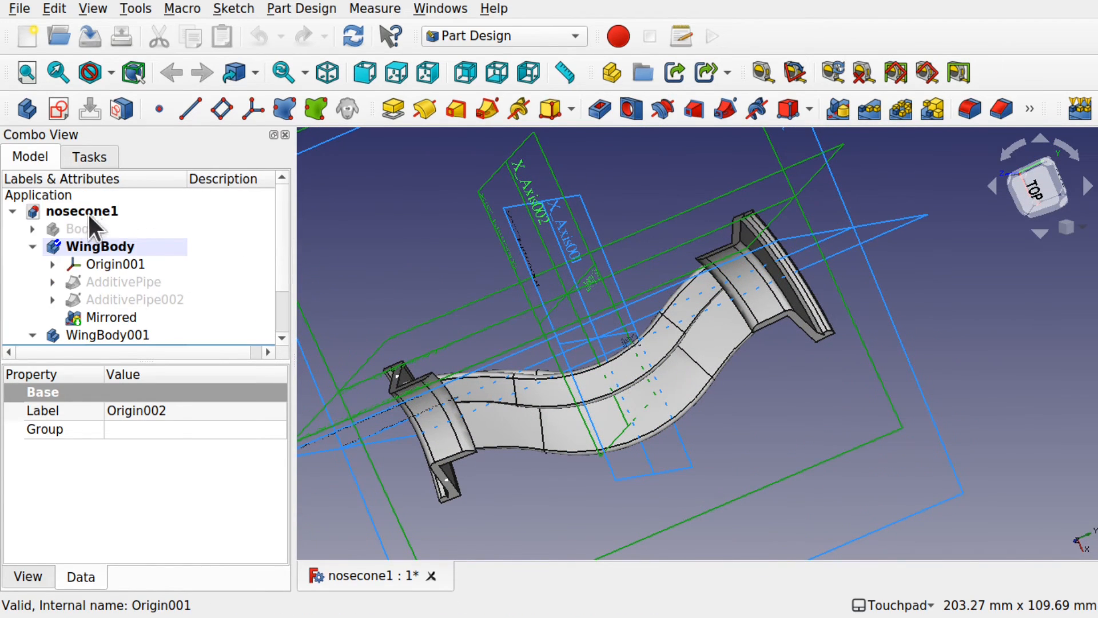
click(82, 230)
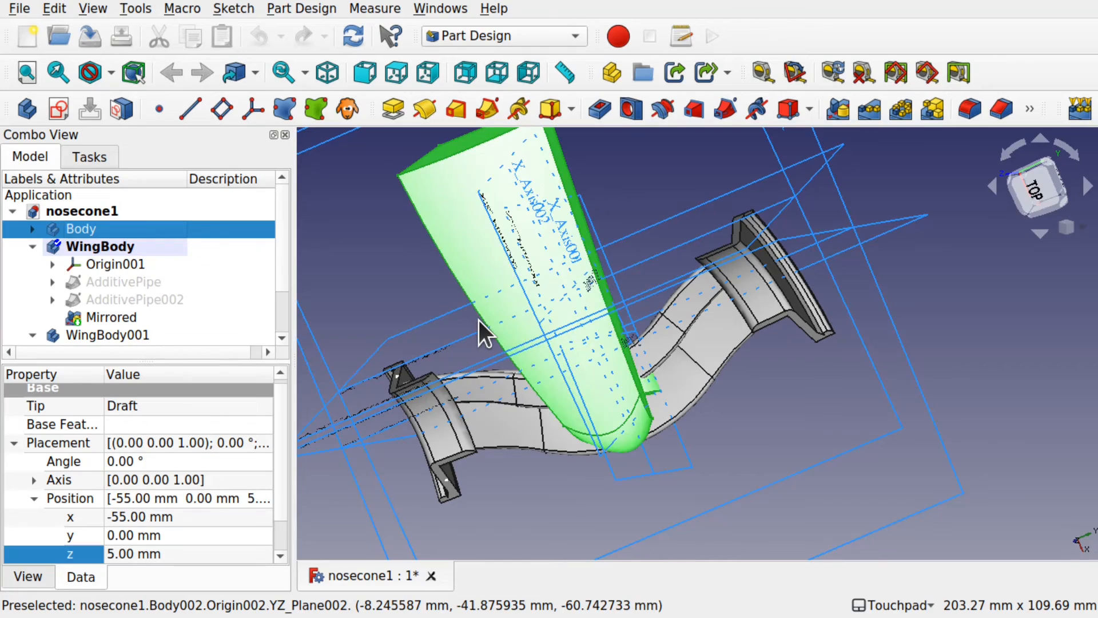
shift+drag(522, 239, 636, 376)
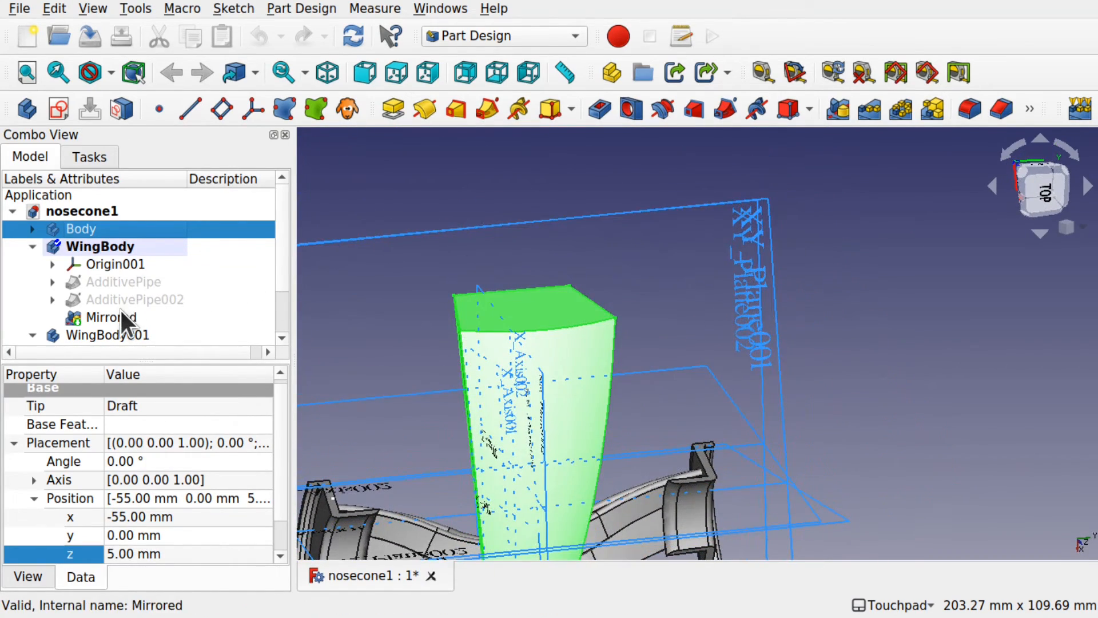
click(33, 230)
click(113, 243)
key(space)
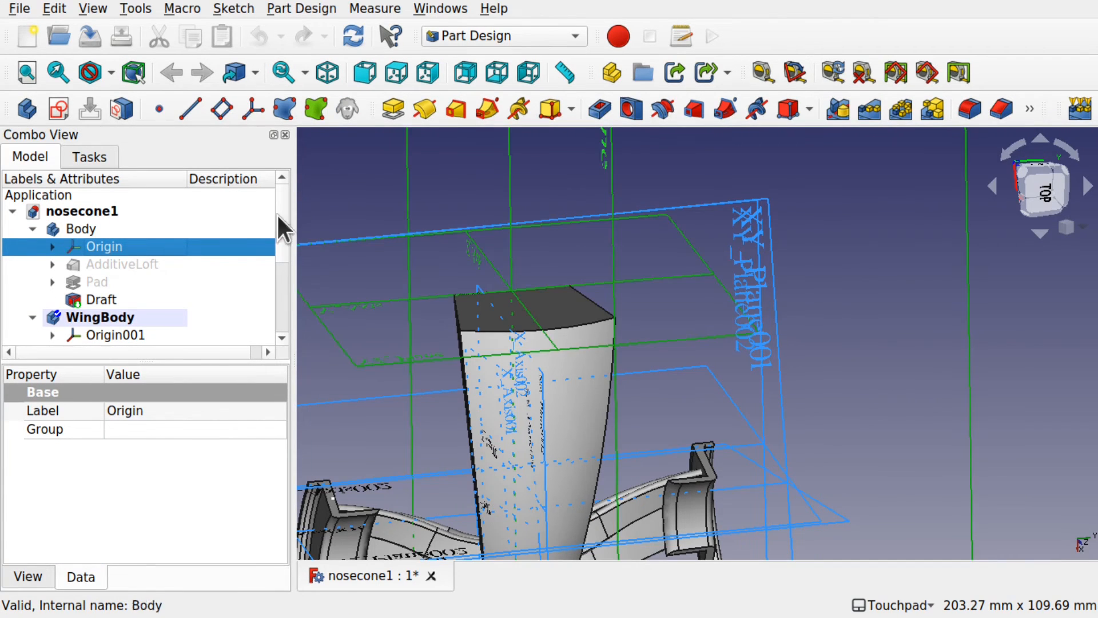
shift+drag(530, 294, 564, 274)
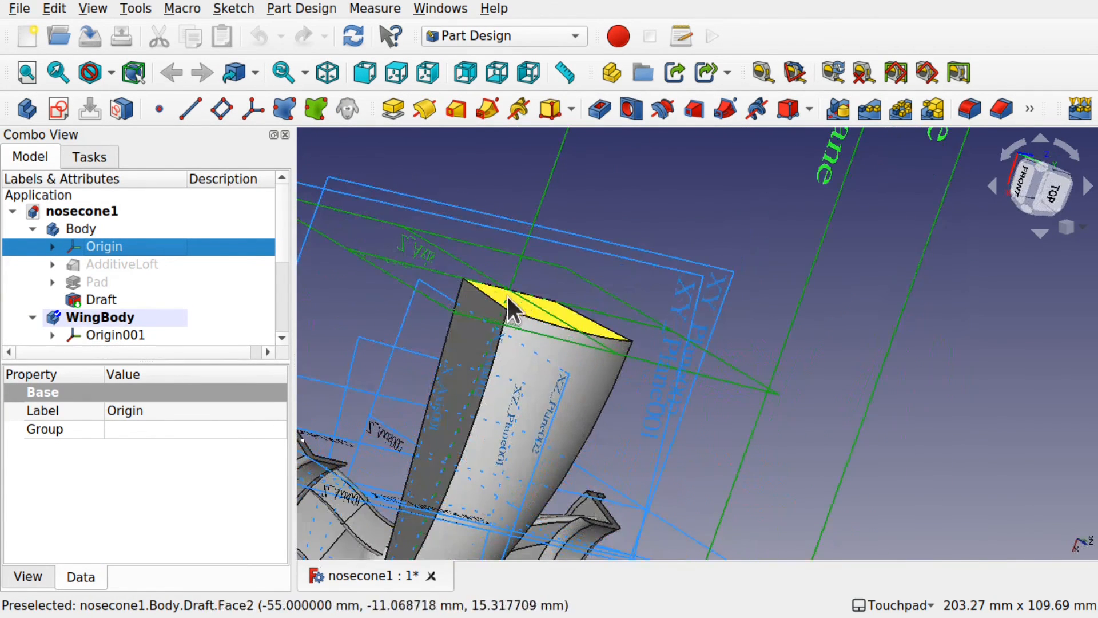
shift+drag(509, 298, 441, 311)
Hide the origin of WingBody and hide the WingBody001 body.
click(108, 335)
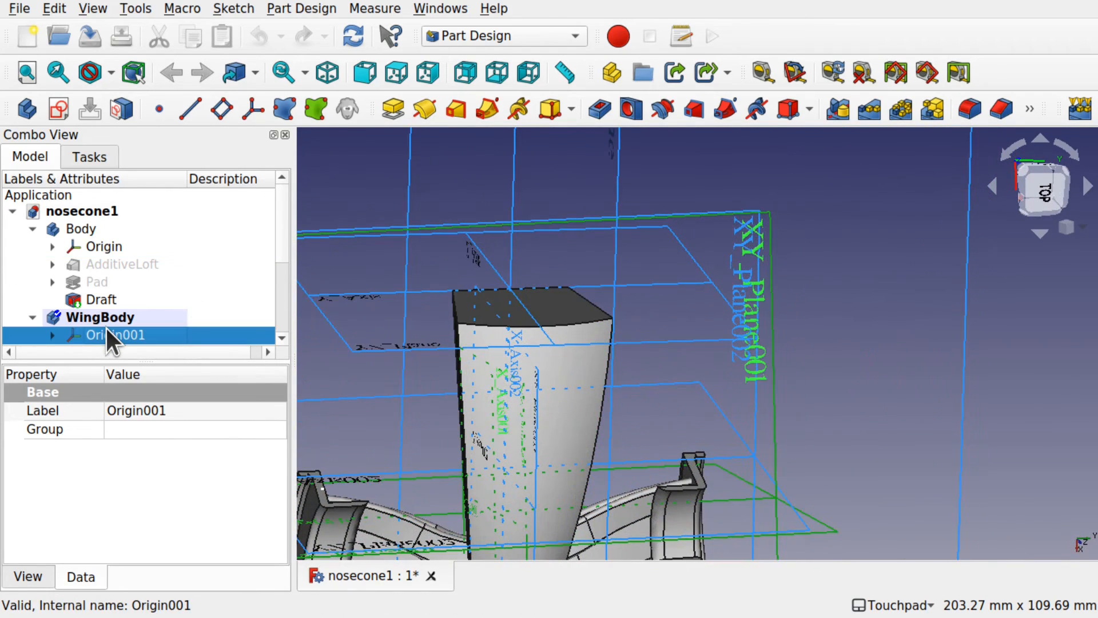
key(space)
scroll(283, 244, down, 3)
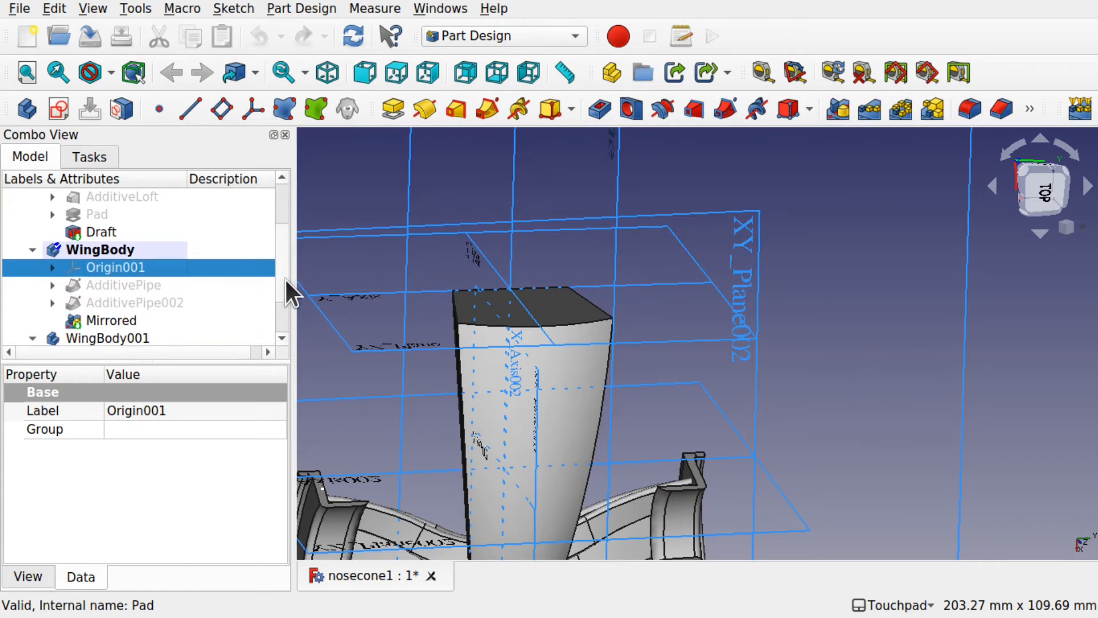
click(122, 285)
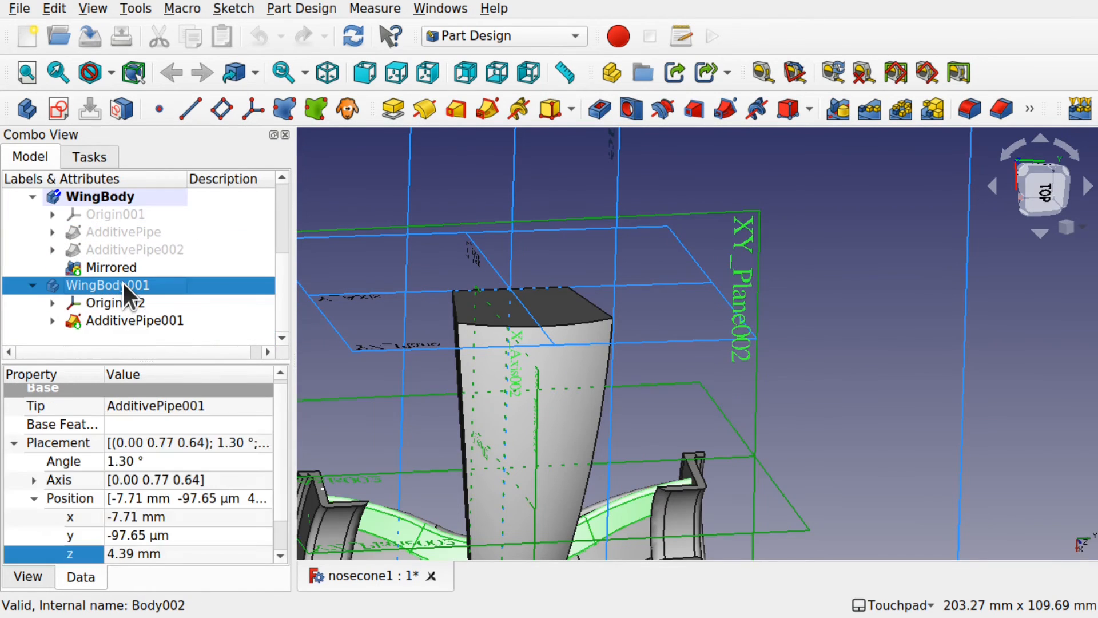
key(space)
scroll(283, 257, up, 2)
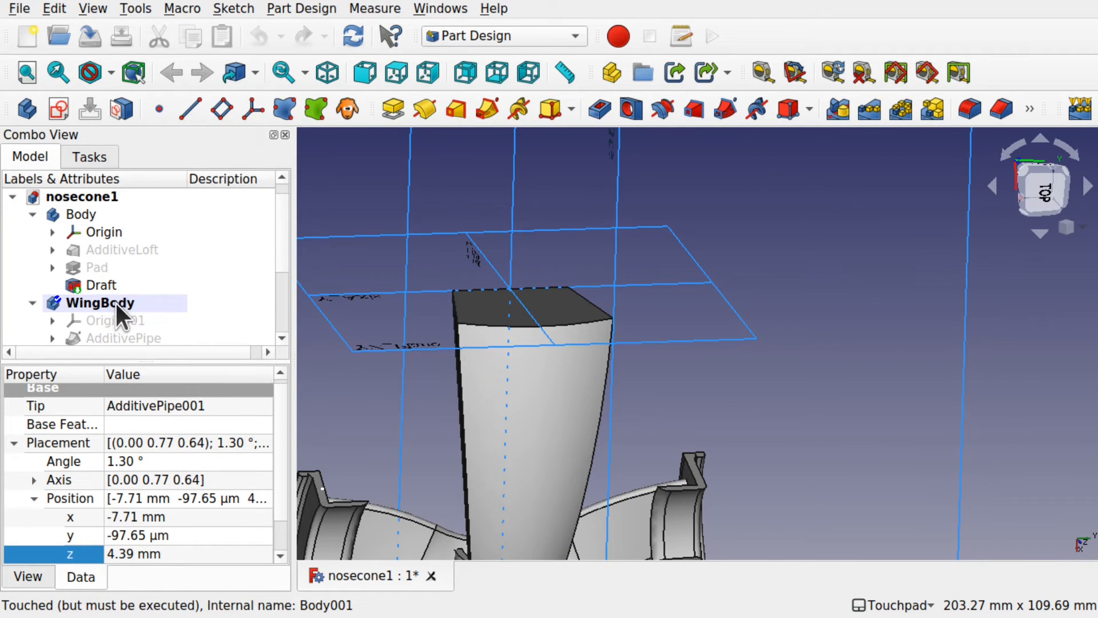
Open the first Sketch under the nose cone's AdditiveLoft for editing to inspect its geometry and axes.
click(52, 249)
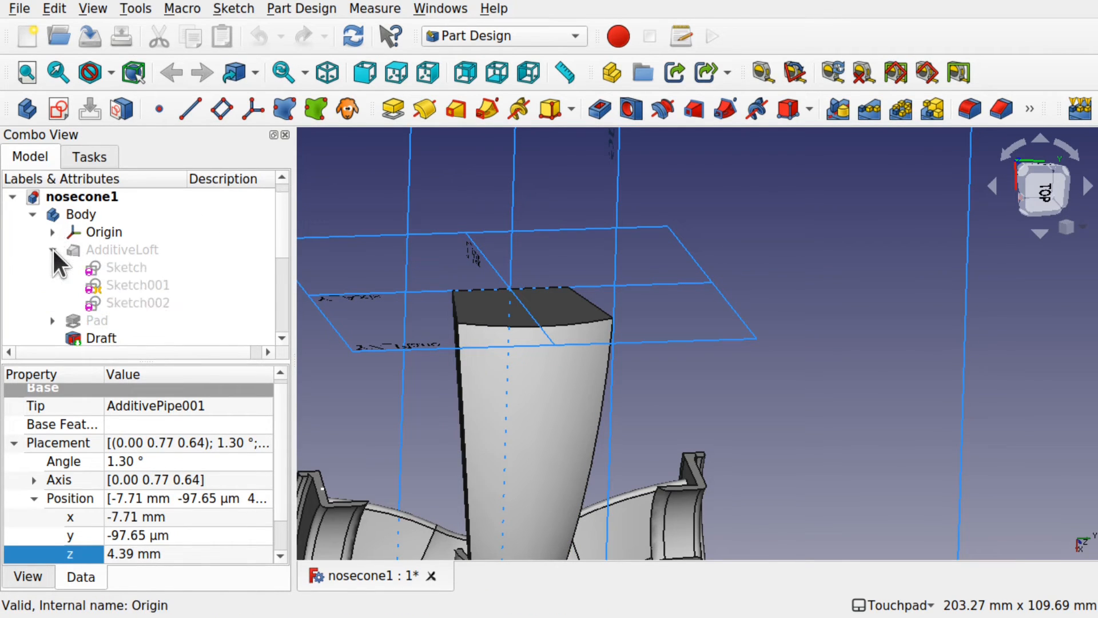
click(130, 263)
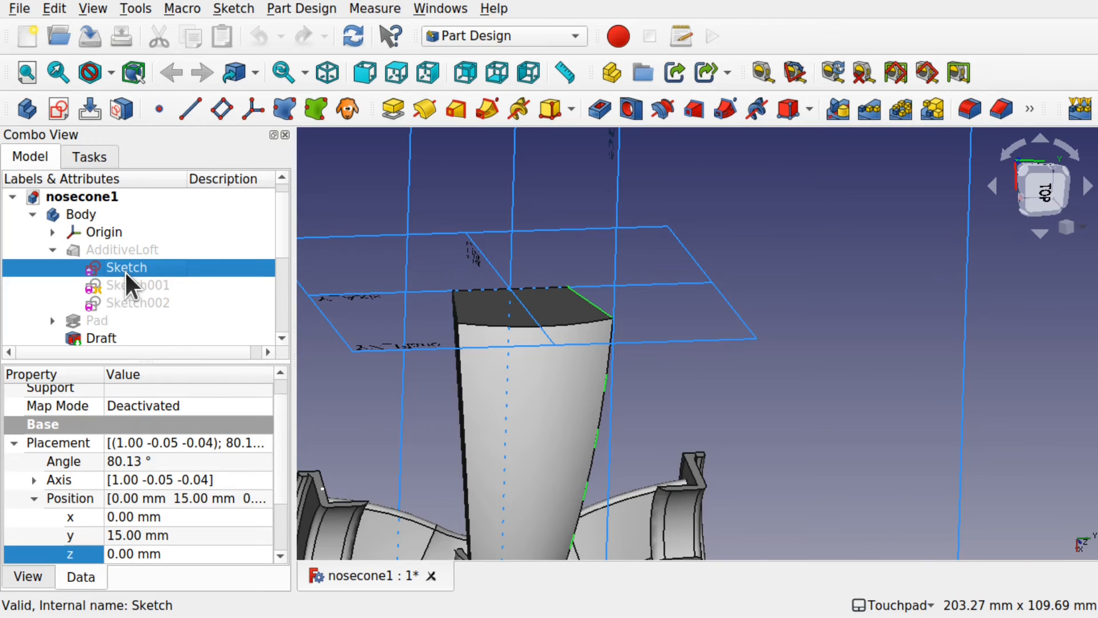
double_click(124, 271)
mouse_move(596, 318)
shift+mouse_down()
mouse_move(407, 245)
mouse_move(449, 290)
shift+mouse_up()
click(38, 160)
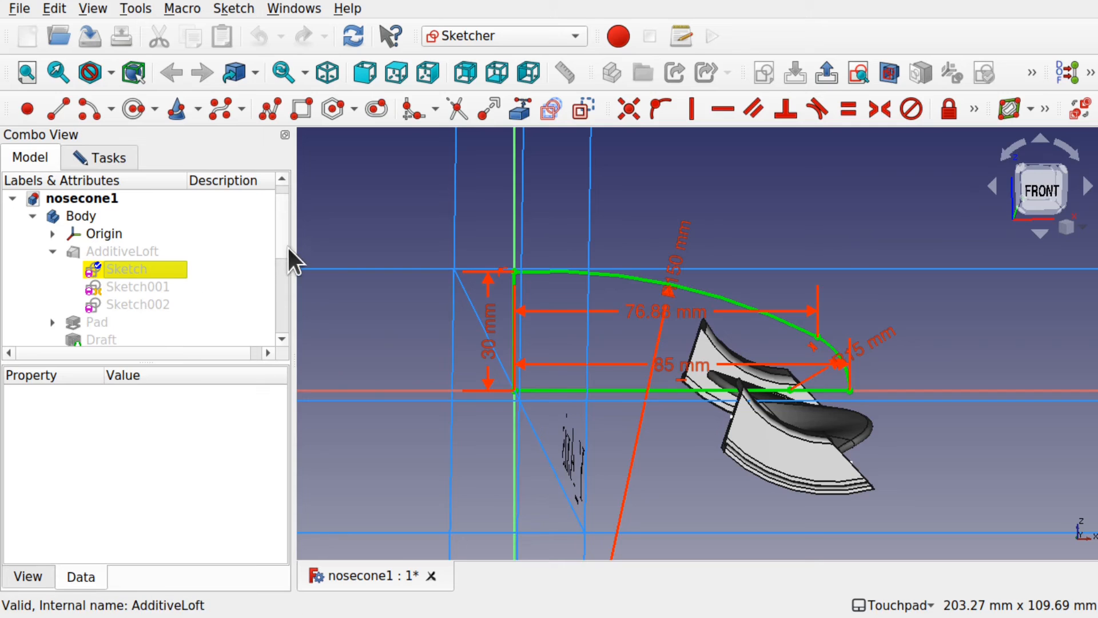
Hide WingBody's Mirrored feature to isolate the open nose cone sketch.
scroll(286, 269, down, 5)
click(110, 217)
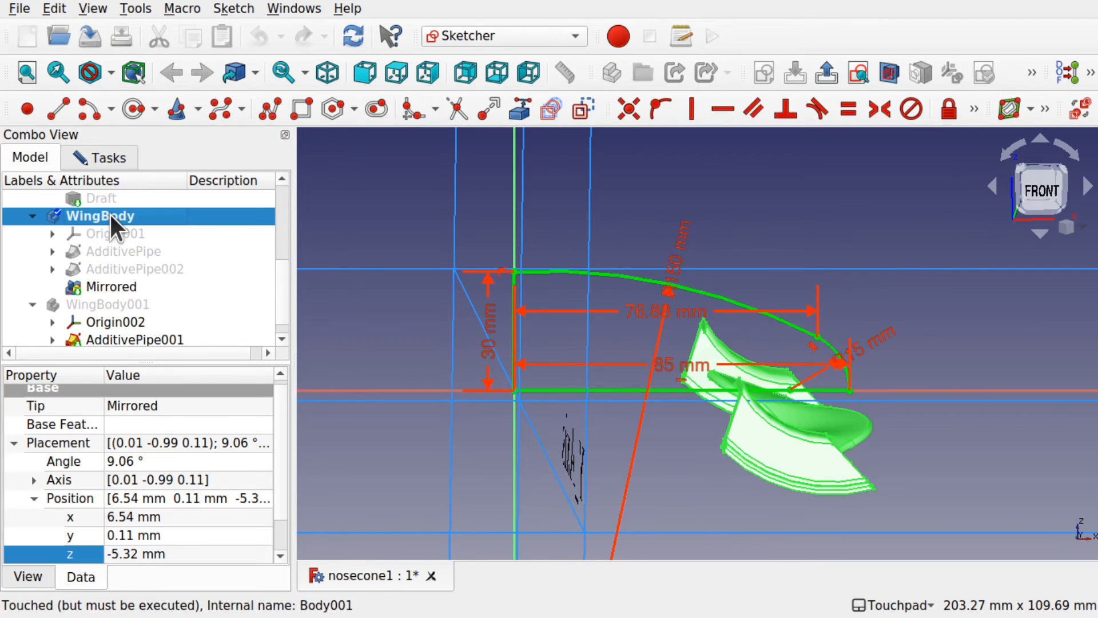
click(108, 289)
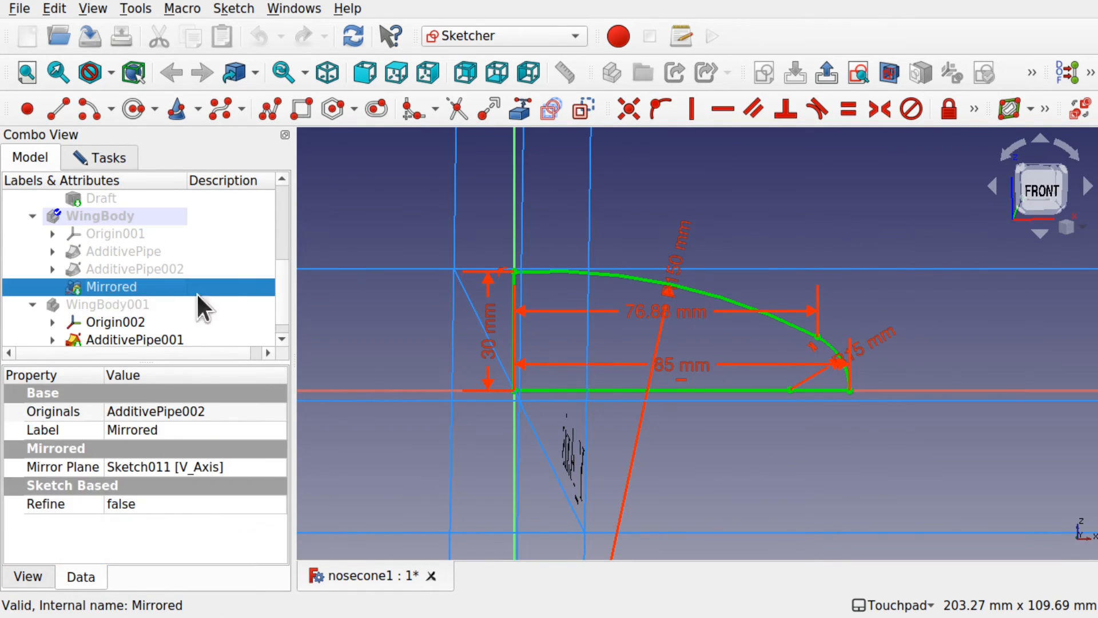
scroll(283, 229, up, 5)
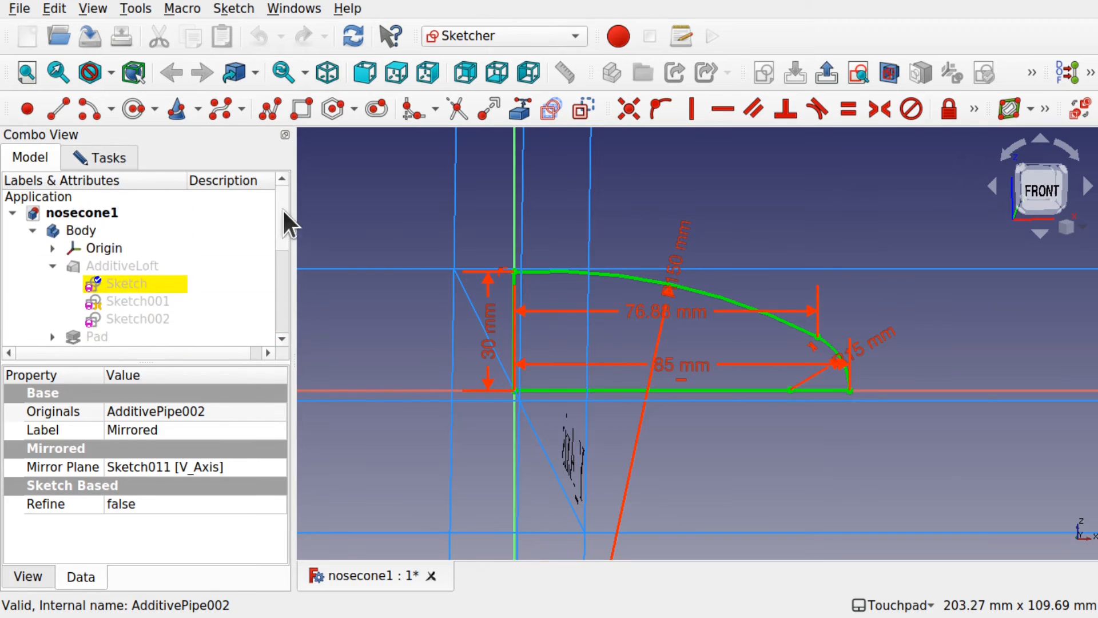
Toggle the nose cone Body's origin, compare its planes with the open sketch's axes, and close the sketch.
click(127, 286)
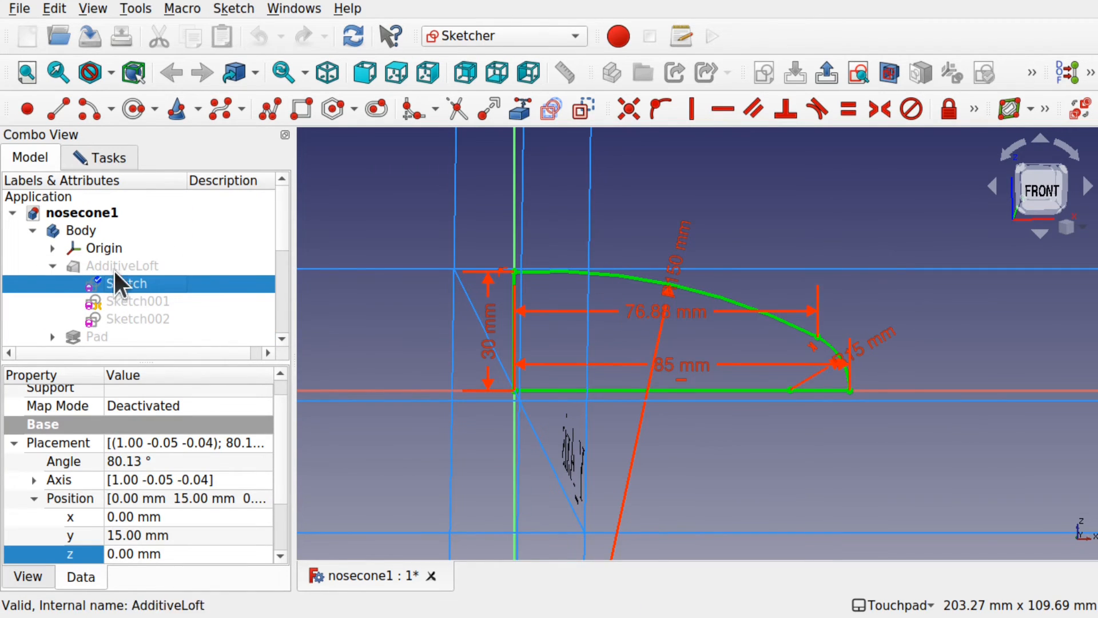
click(89, 250)
key(space)
mouse_move(595, 367)
alt+mouse_down()
mouse_move(598, 326)
mouse_move(580, 382)
alt+mouse_up()
scroll(569, 382, down, 5)
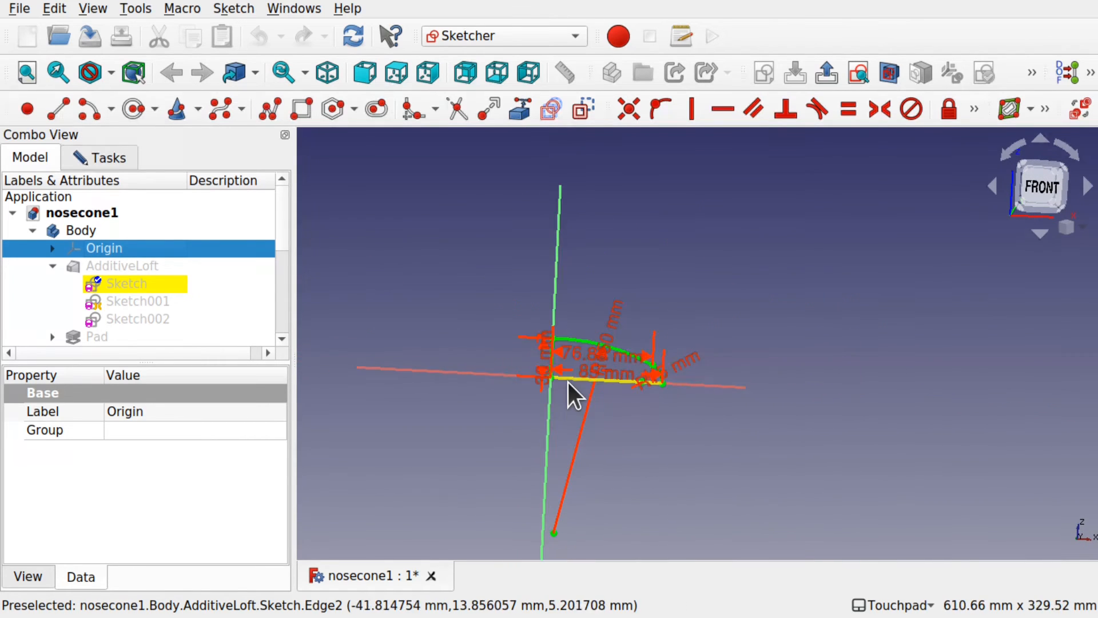
scroll(549, 383, up, 1)
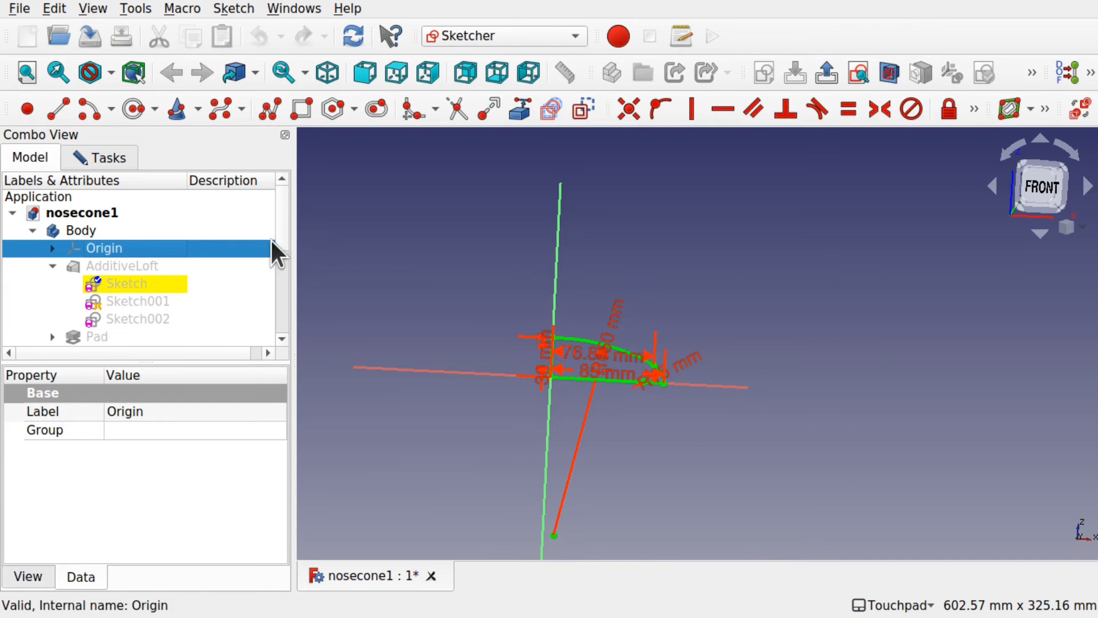
key(space)
mouse_move(543, 343)
alt+mouse_down()
mouse_move(642, 393)
mouse_move(710, 396)
alt+mouse_up()
scroll(557, 382, up, 5)
mouse_move(559, 393)
alt+mouse_down()
mouse_move(478, 363)
mouse_move(405, 355)
mouse_move(417, 368)
alt+mouse_up()
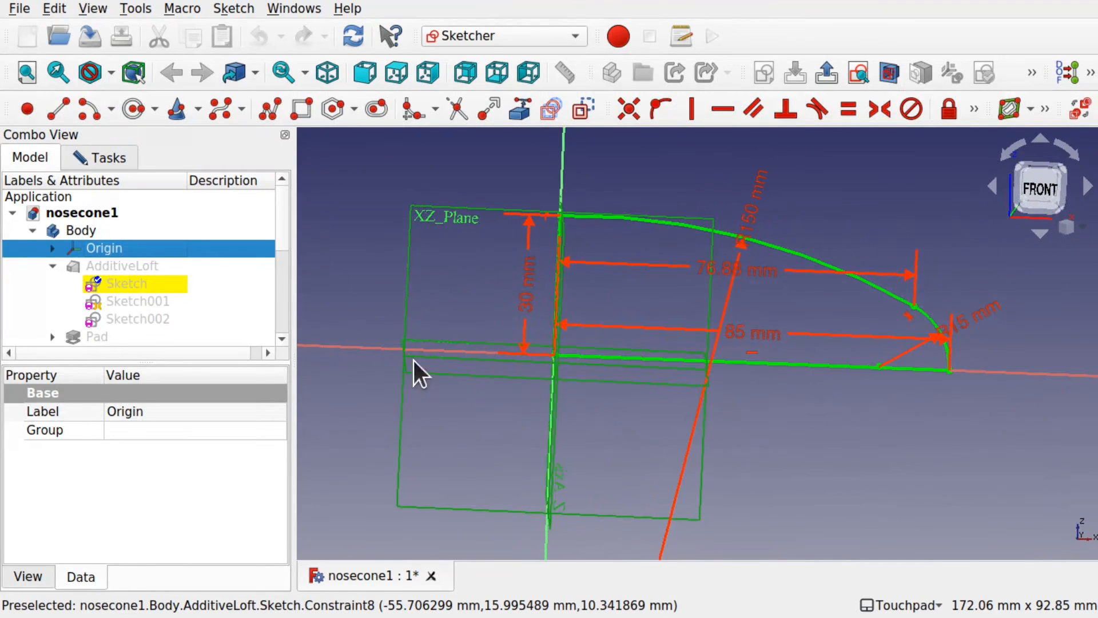
scroll(640, 408, down, 2)
scroll(640, 408, down, 3)
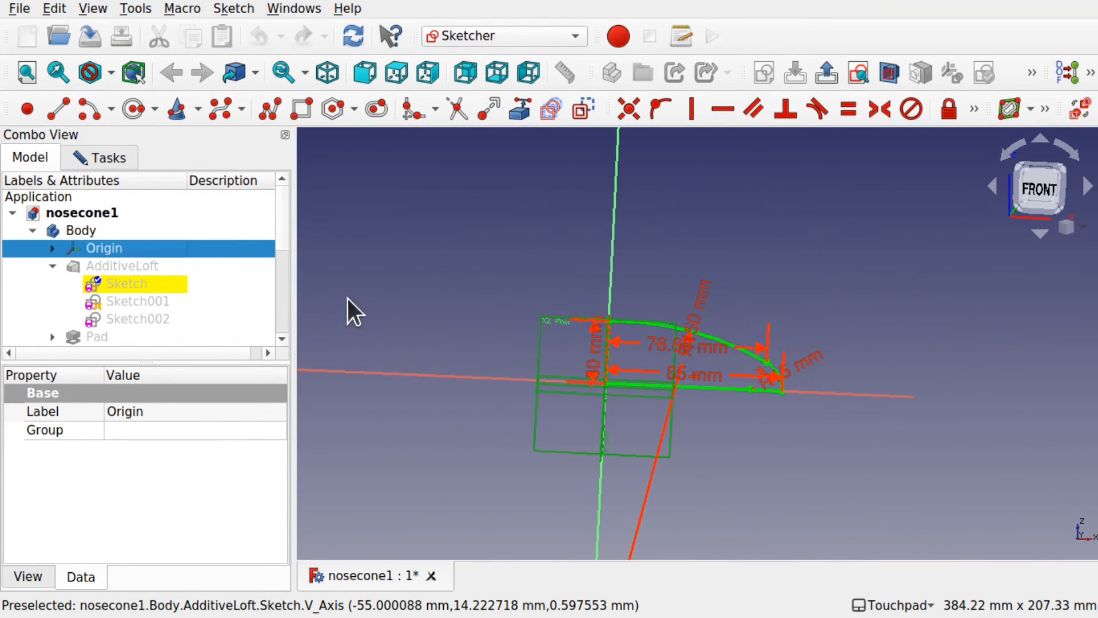
click(129, 160)
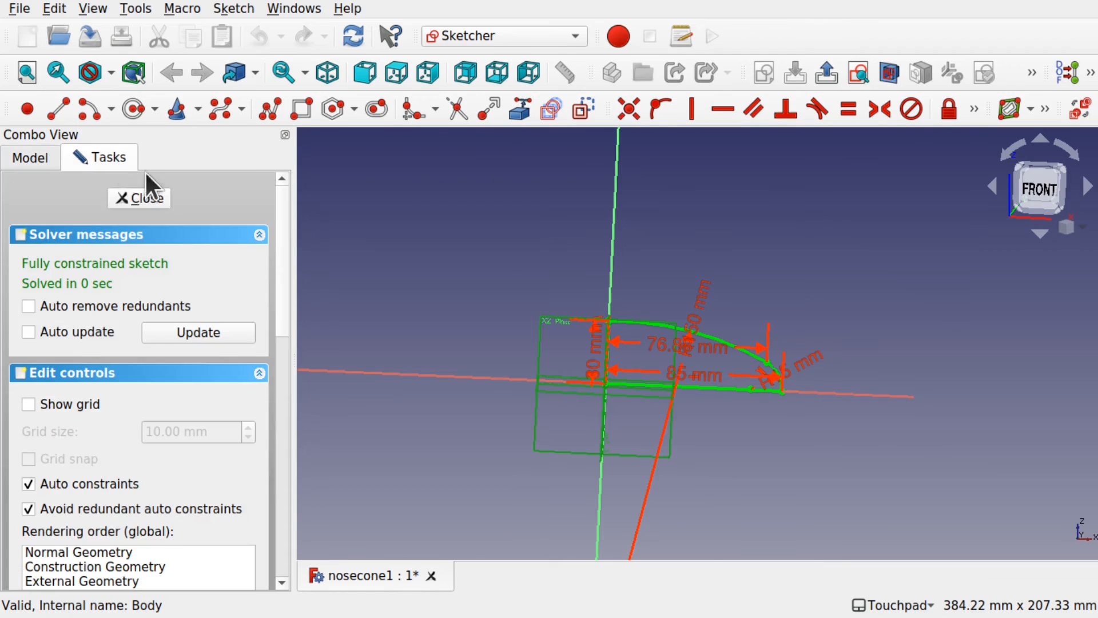
click(158, 196)
Show WingBody in the model and hide the nose cone's Draft feature.
drag(277, 251, 280, 304)
click(102, 234)
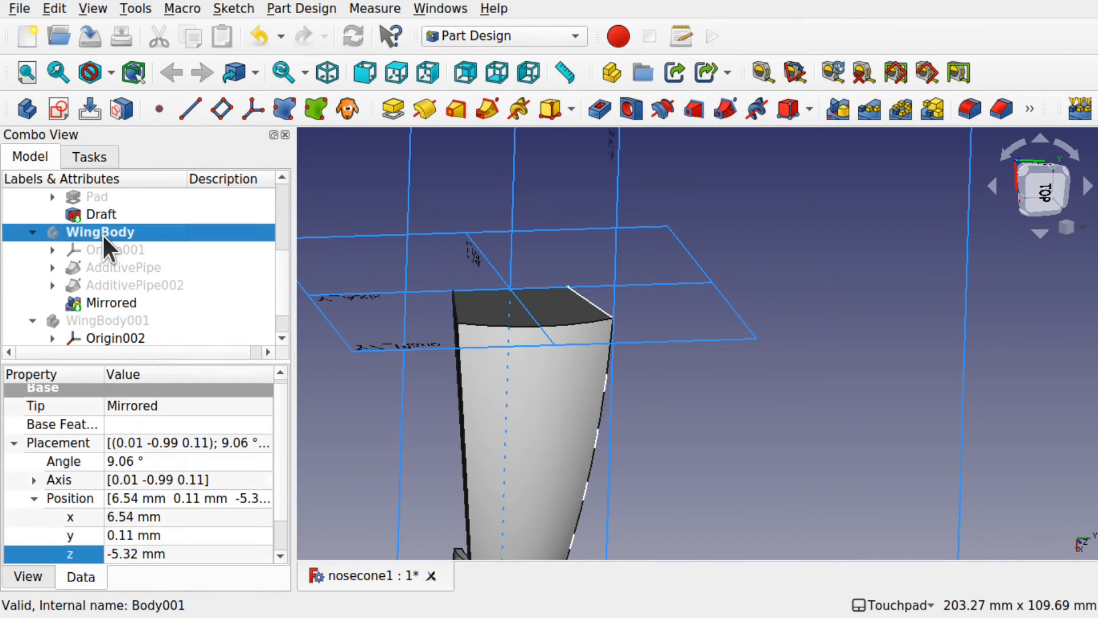
key(space)
alt+drag(628, 413, 697, 132)
scroll(608, 278, down, 6)
alt+drag(609, 280, 587, 325)
click(588, 329)
key(space)
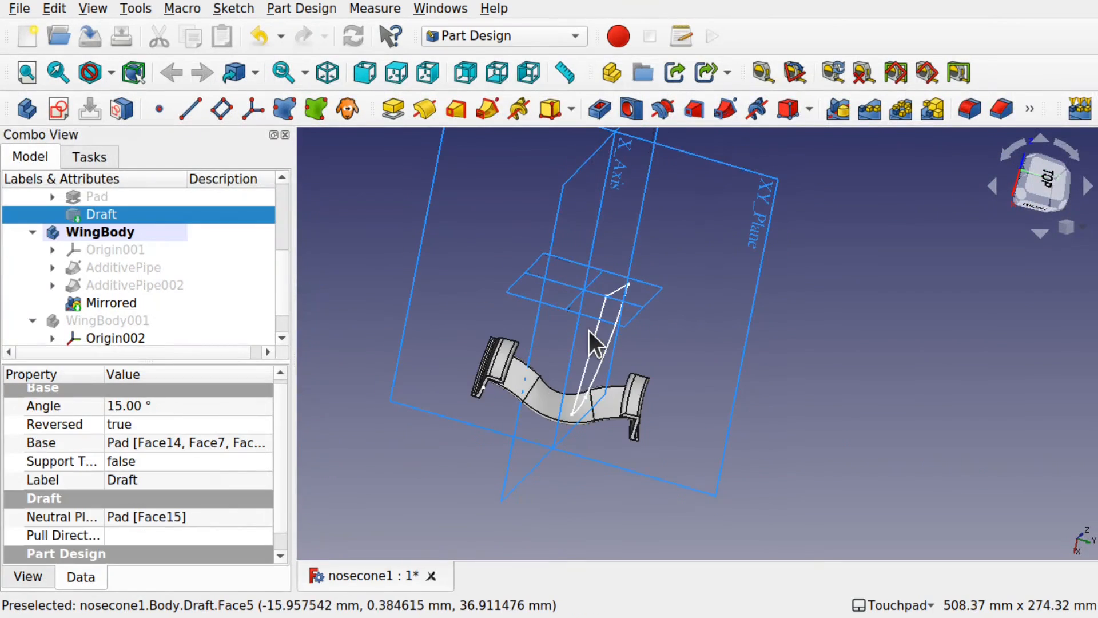
Hide the nose cone's loft Sketch that remains in the view.
alt+drag(699, 395, 583, 318)
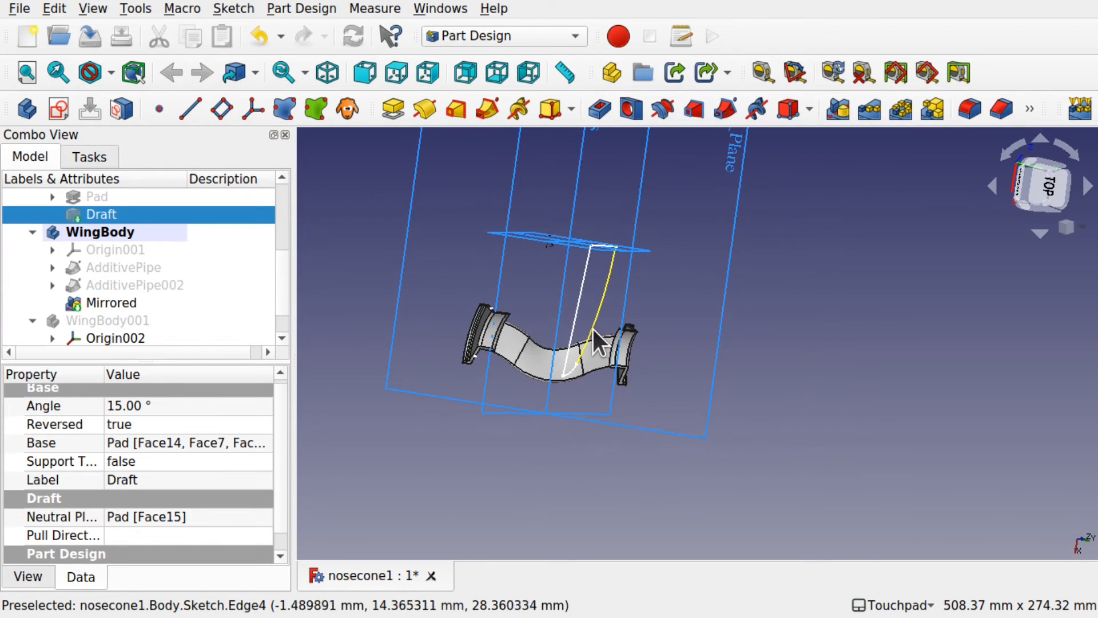
click(592, 328)
key(space)
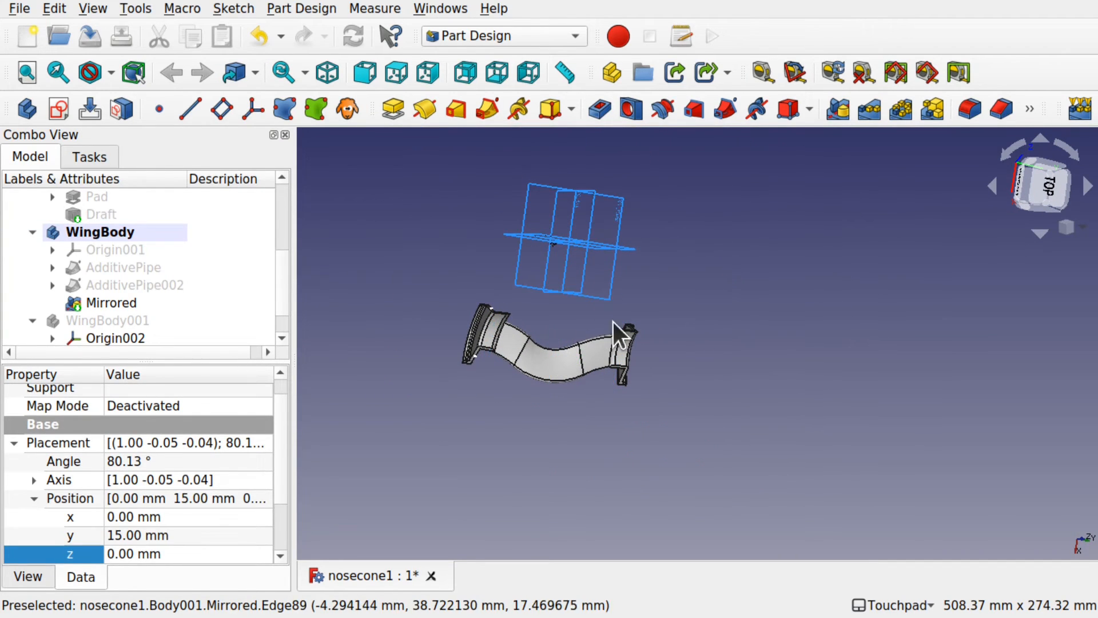
mouse_move(613, 322)
alt+mouse_down()
mouse_move(586, 299)
mouse_move(621, 247)
alt+mouse_up()
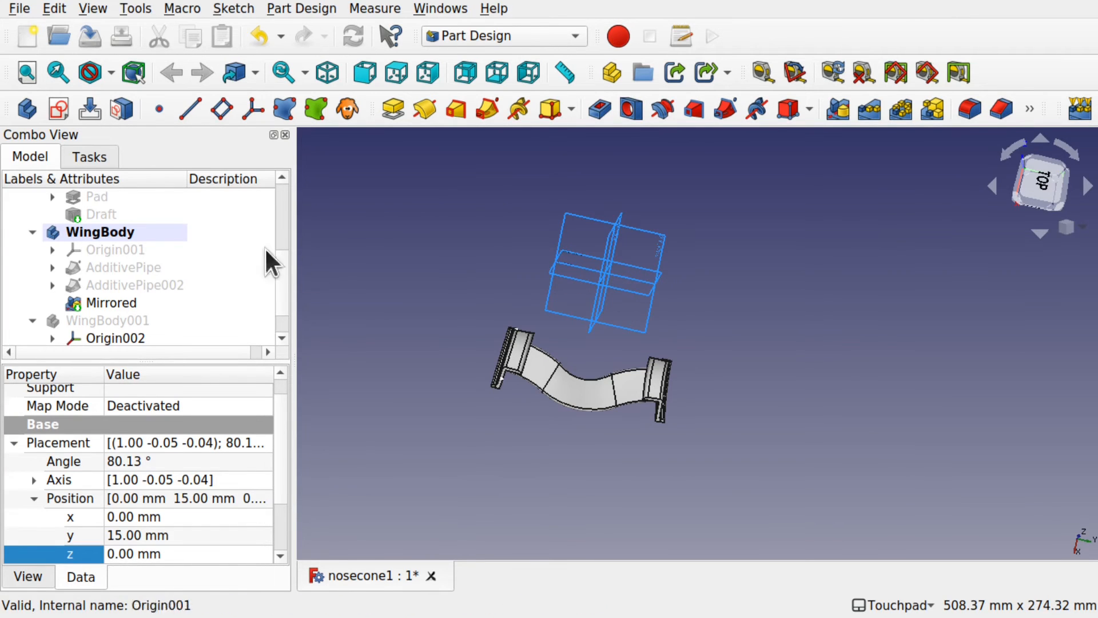
drag(283, 264, 276, 201)
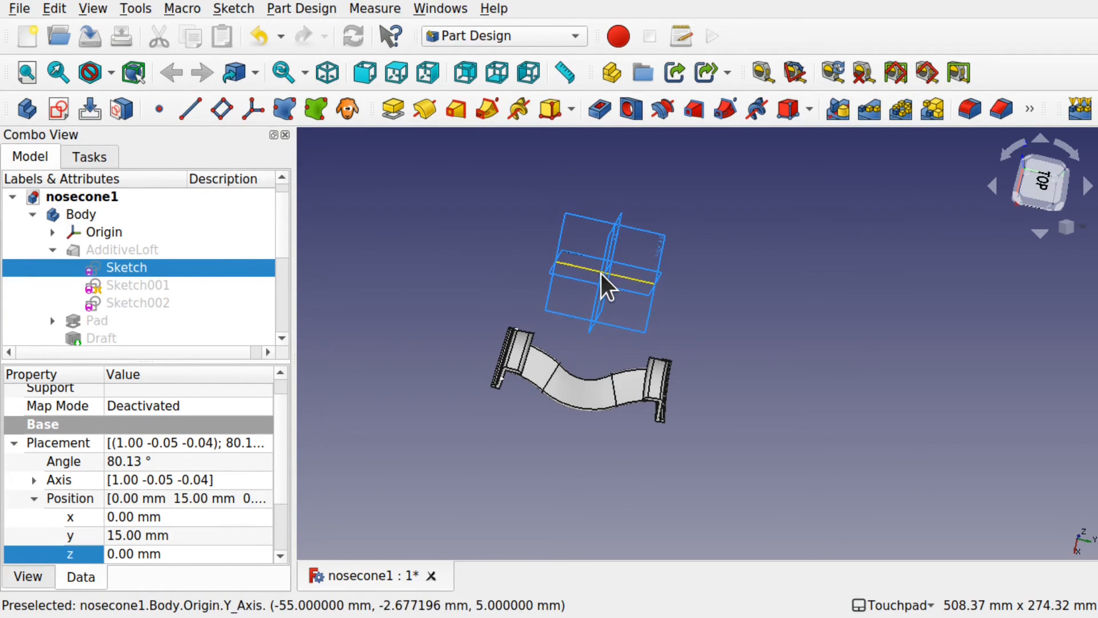
Show the origin of WingBody and compare its planes and axes with the nose cone Body's origin.
drag(281, 239, 279, 298)
click(97, 251)
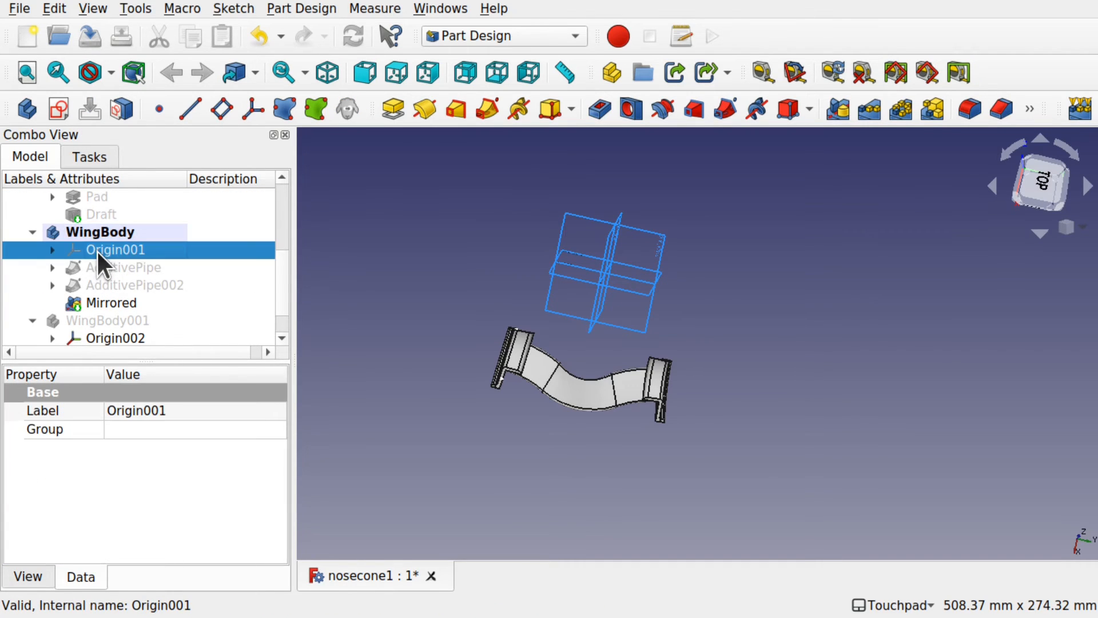
alt+drag(630, 413, 509, 335)
alt+drag(585, 328, 574, 248)
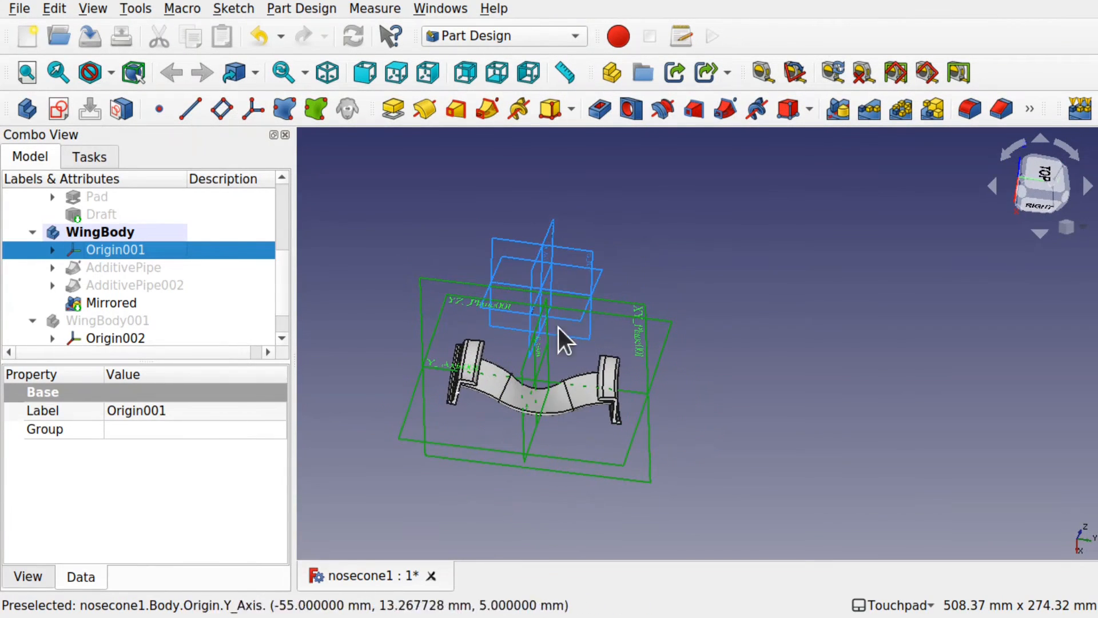
alt+drag(583, 375, 607, 382)
scroll(593, 362, up, 5)
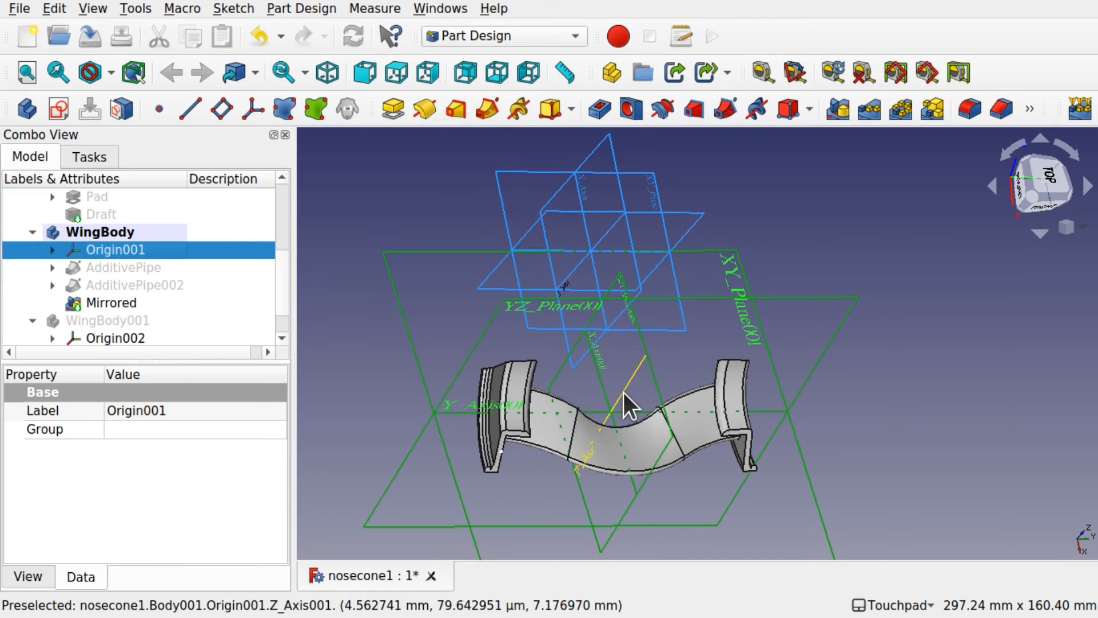
Show the nose cone's Draft feature together with the wing and clear the selection.
drag(280, 282, 271, 214)
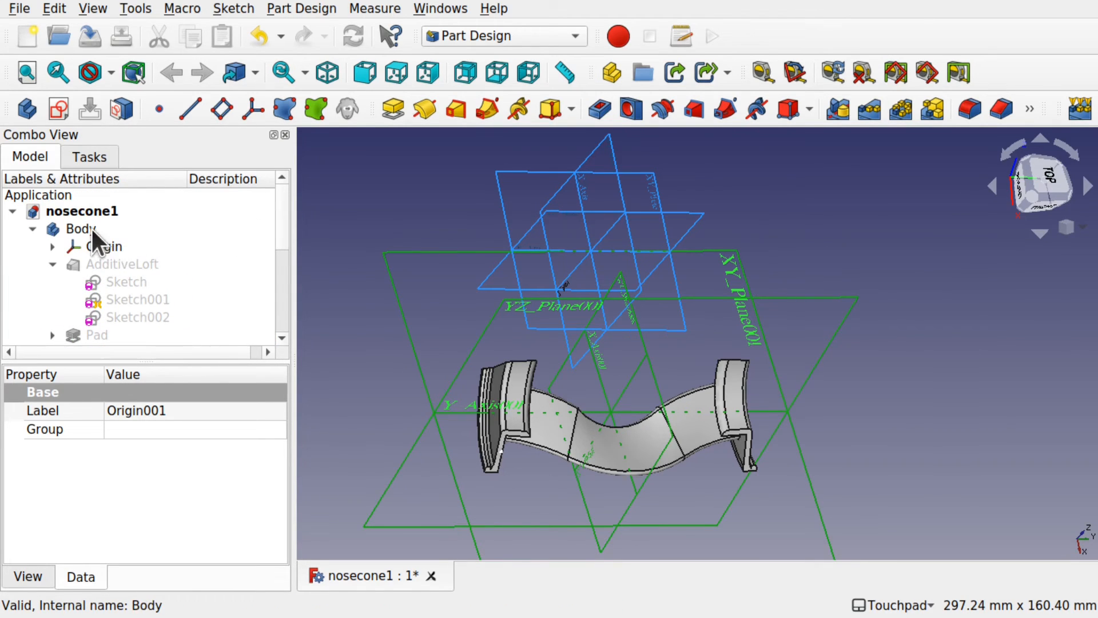
scroll(280, 247, down, 1)
scroll(280, 247, down, 1)
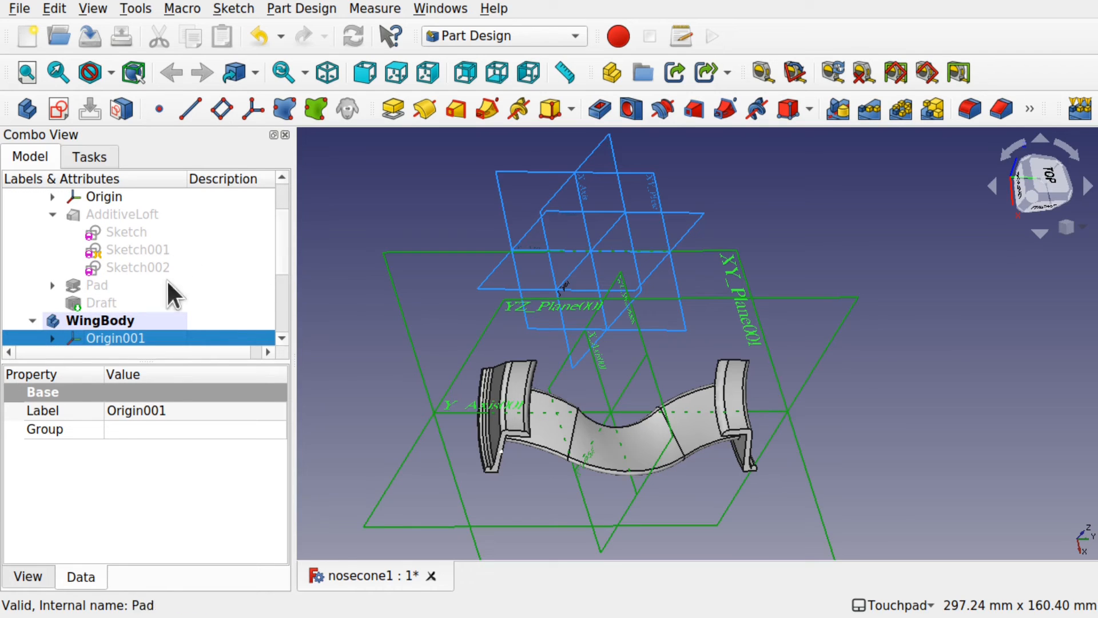
click(108, 303)
alt+drag(749, 312, 758, 290)
click(341, 341)
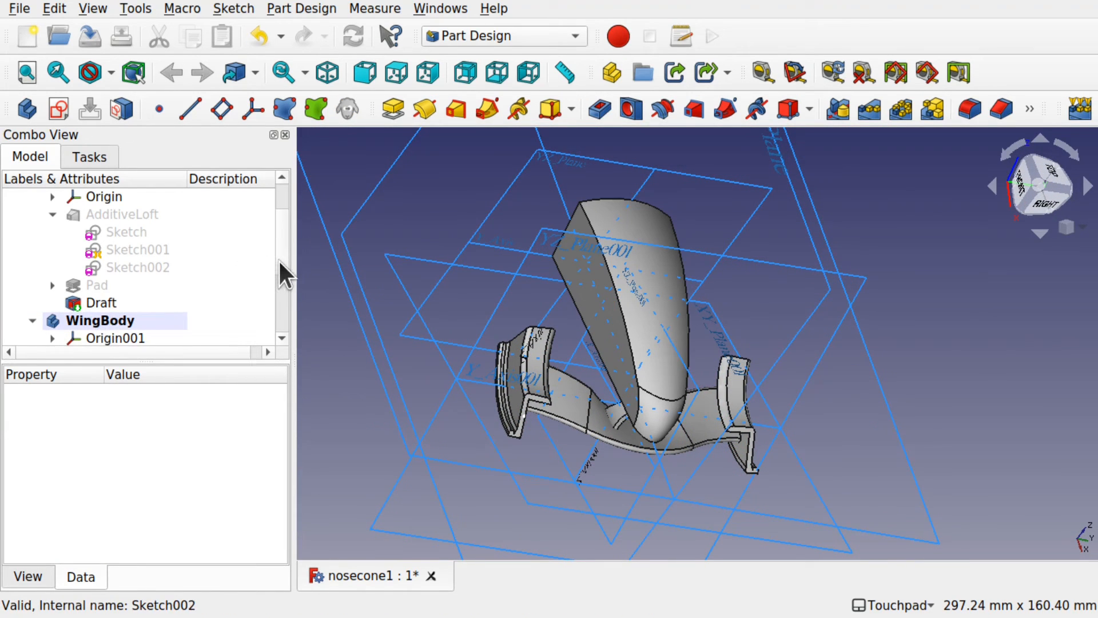
Make the nose cone Body the active body and hide its origin.
scroll(278, 259, up, 2)
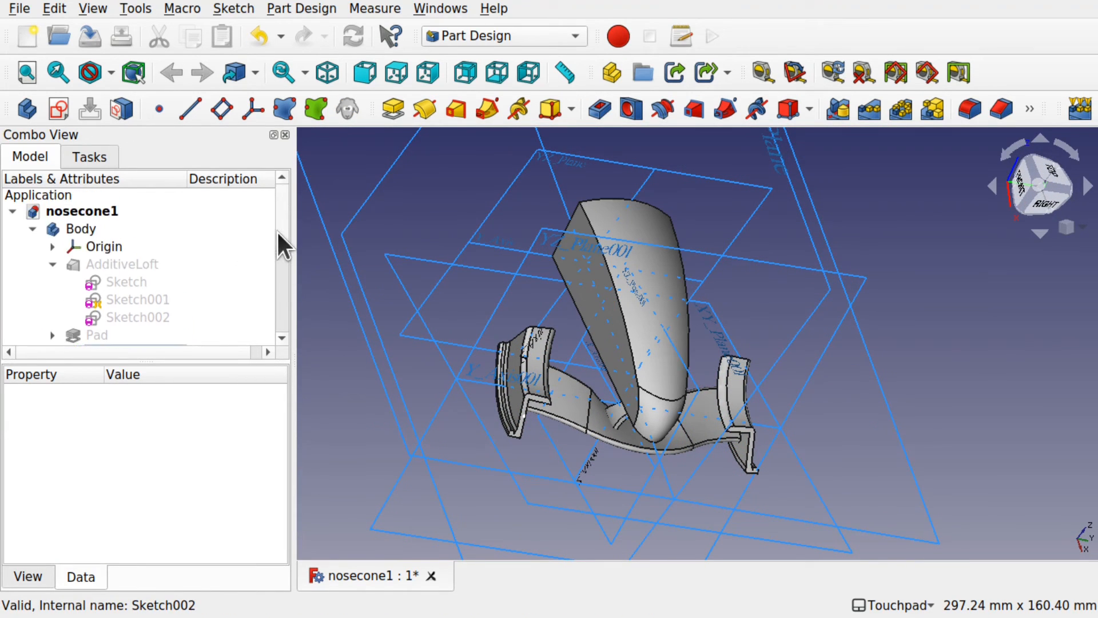
click(83, 230)
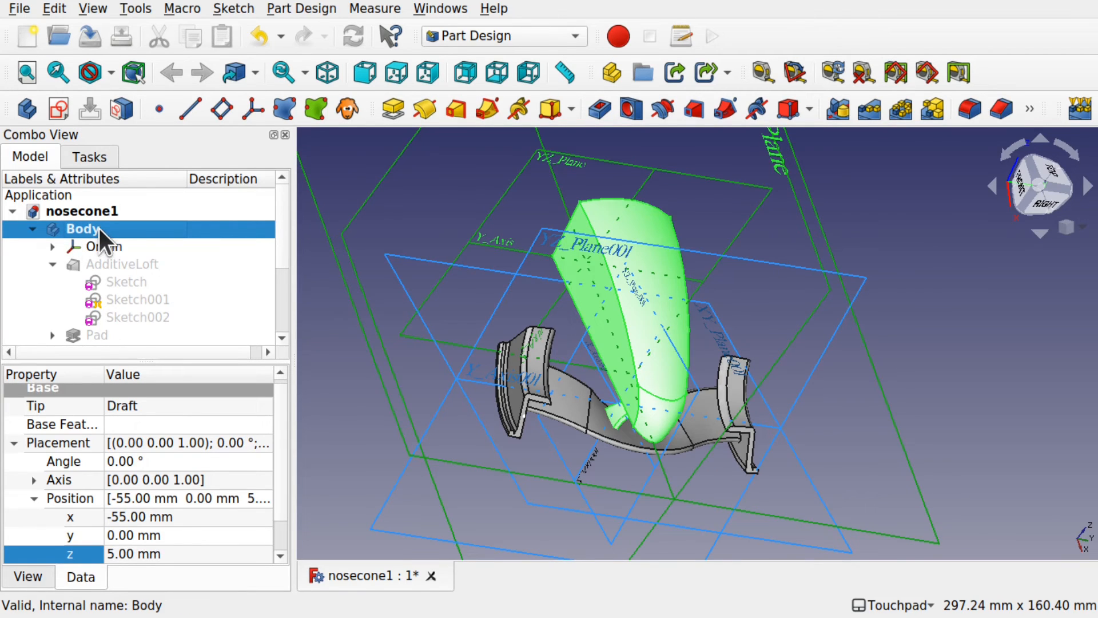
click(130, 248)
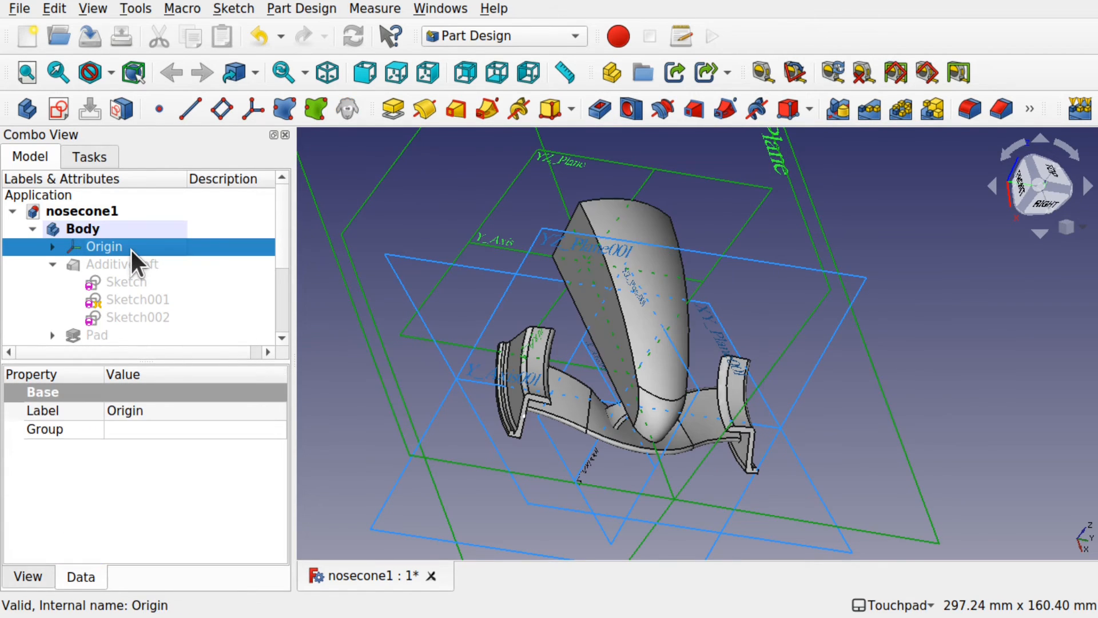
scroll(281, 268, down, 2)
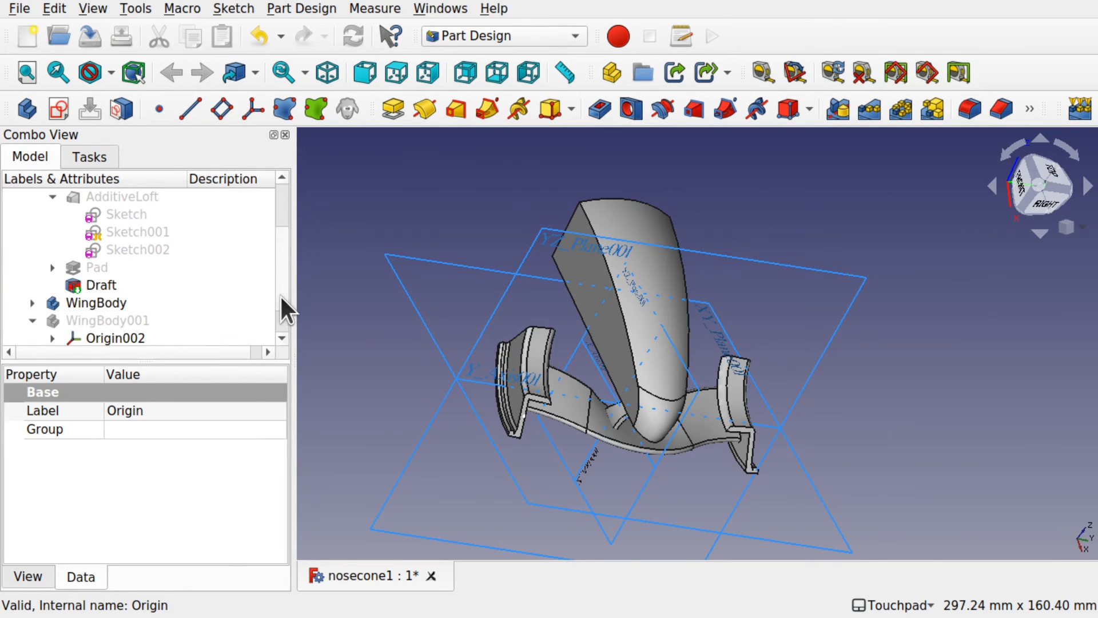
alt+drag(650, 295, 645, 327)
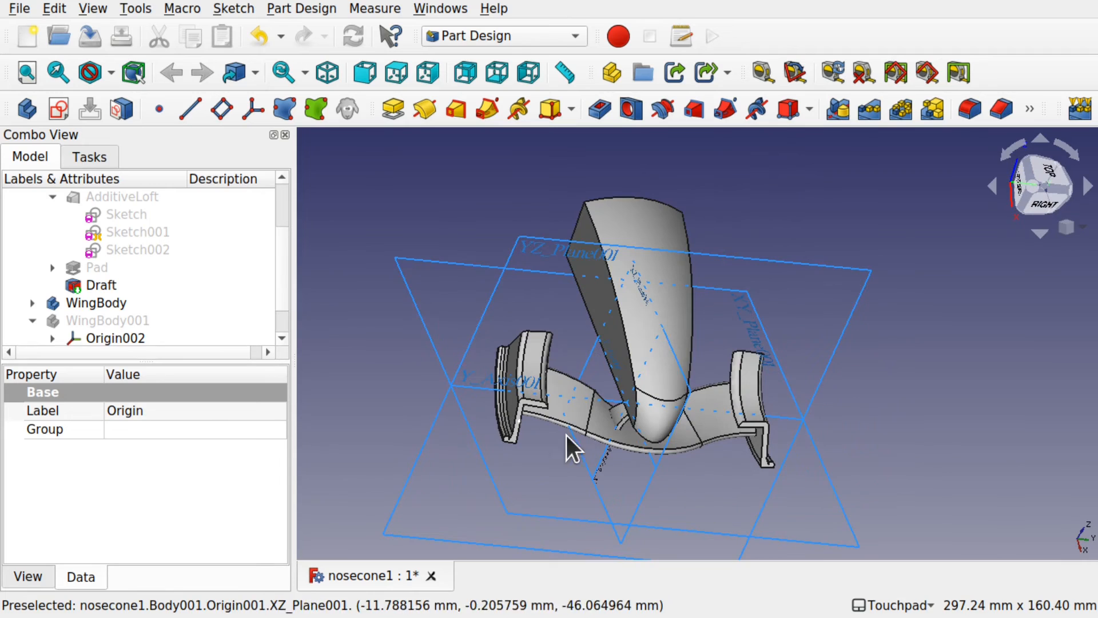
Create a Boolean Fuse in the nose cone Body and add WingBody to it.
click(380, 204)
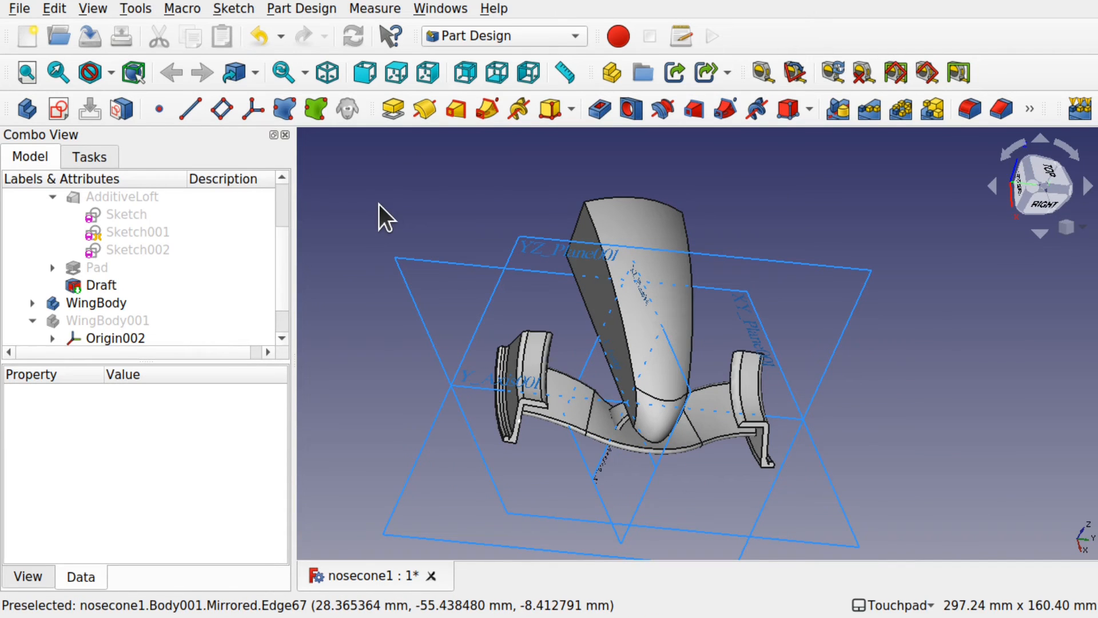
click(279, 6)
click(316, 298)
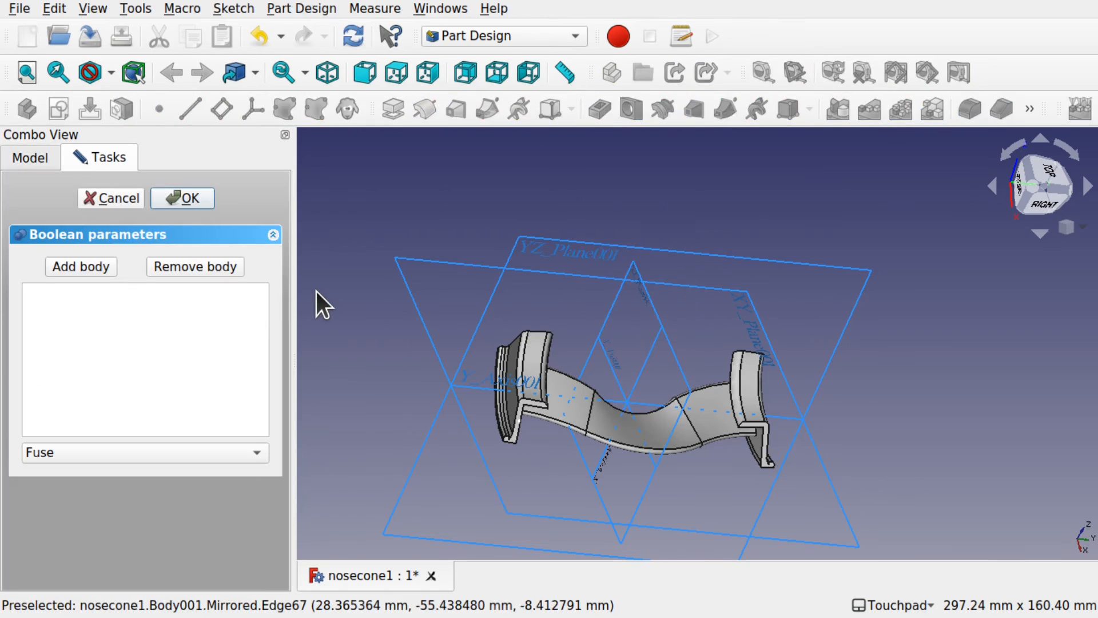
alt+drag(498, 238, 461, 247)
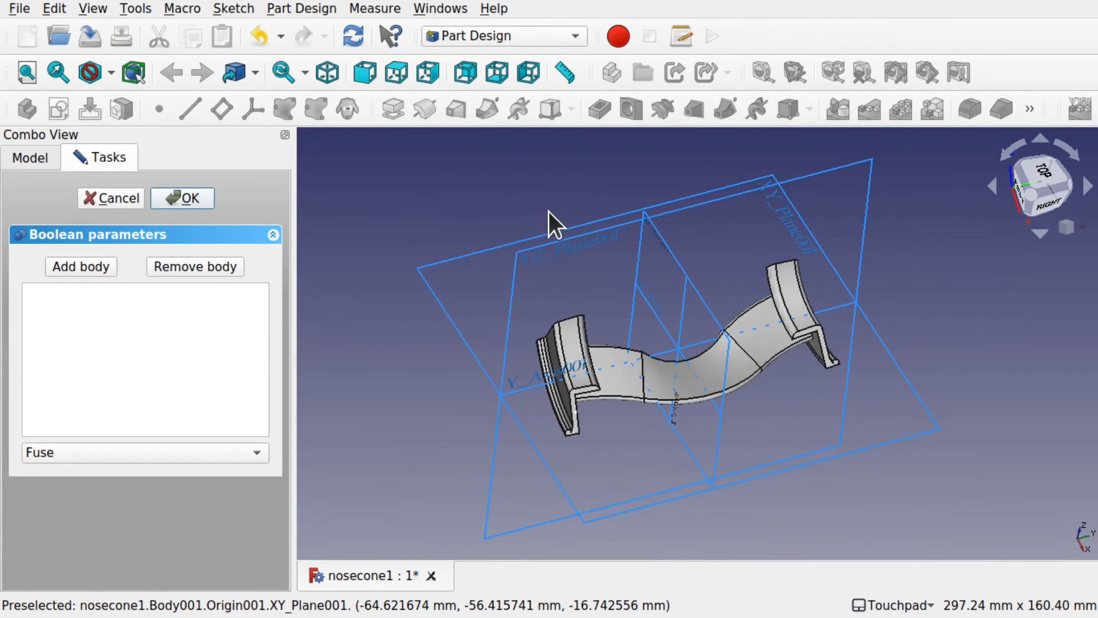
click(82, 266)
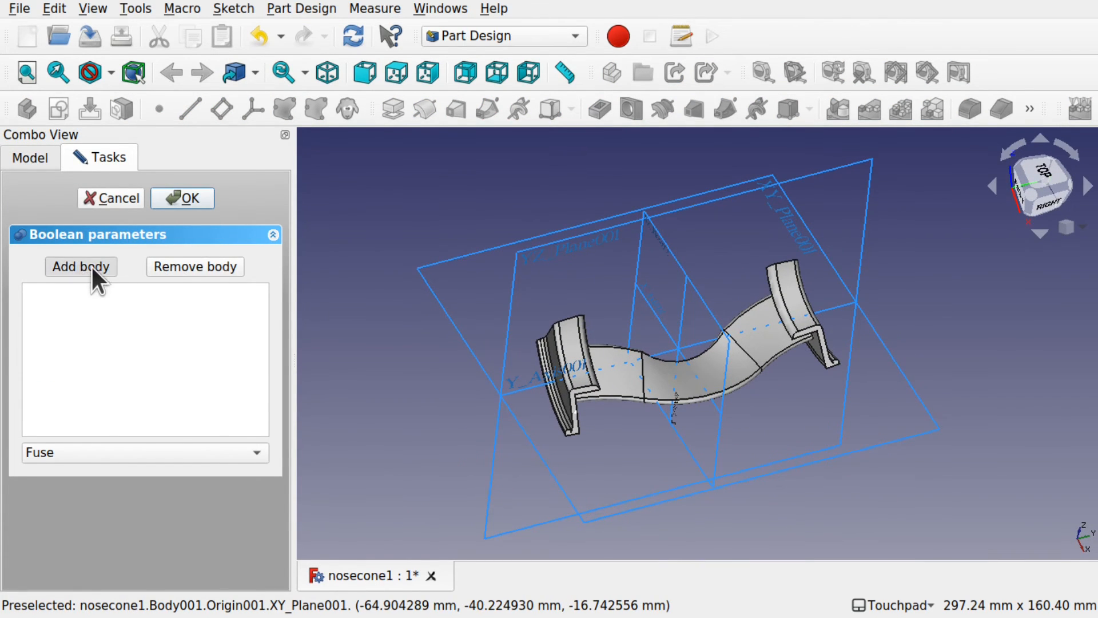
click(675, 380)
alt+drag(675, 380, 817, 292)
alt+drag(635, 323, 577, 406)
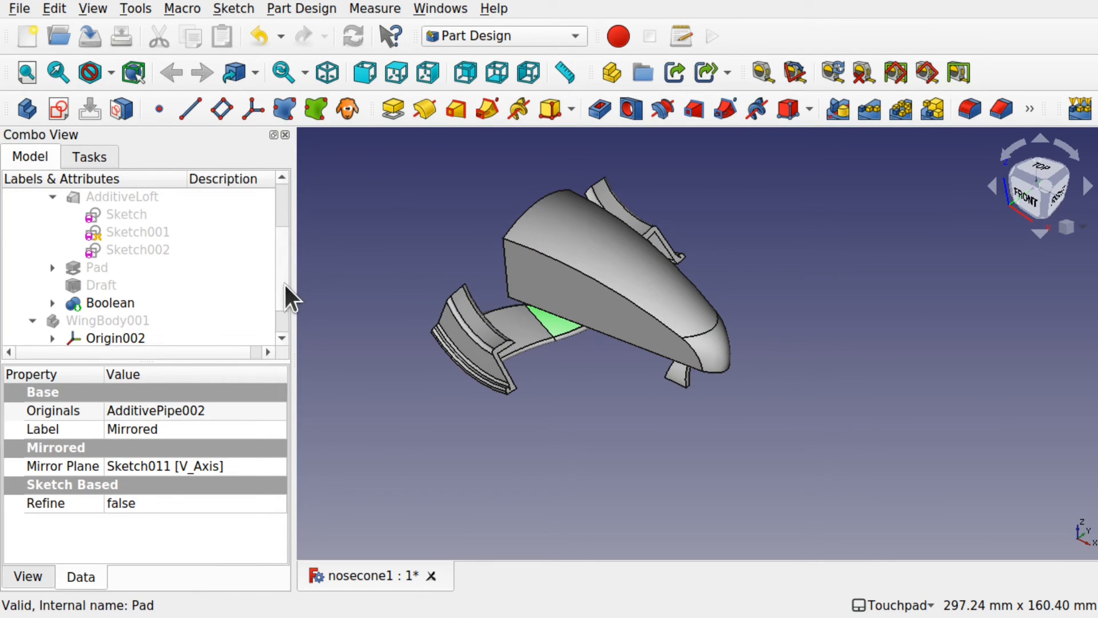
Show the nose cone Body's origin and compare the fused wing's position with its planes and axes.
drag(285, 285, 286, 247)
click(117, 246)
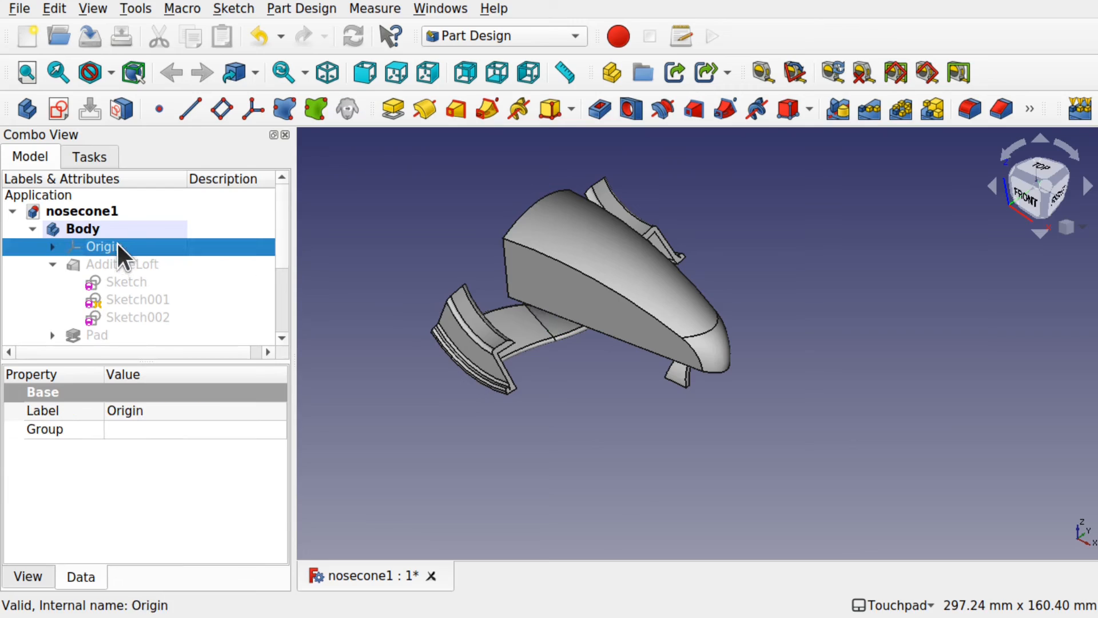
key(space)
alt+drag(434, 236, 547, 281)
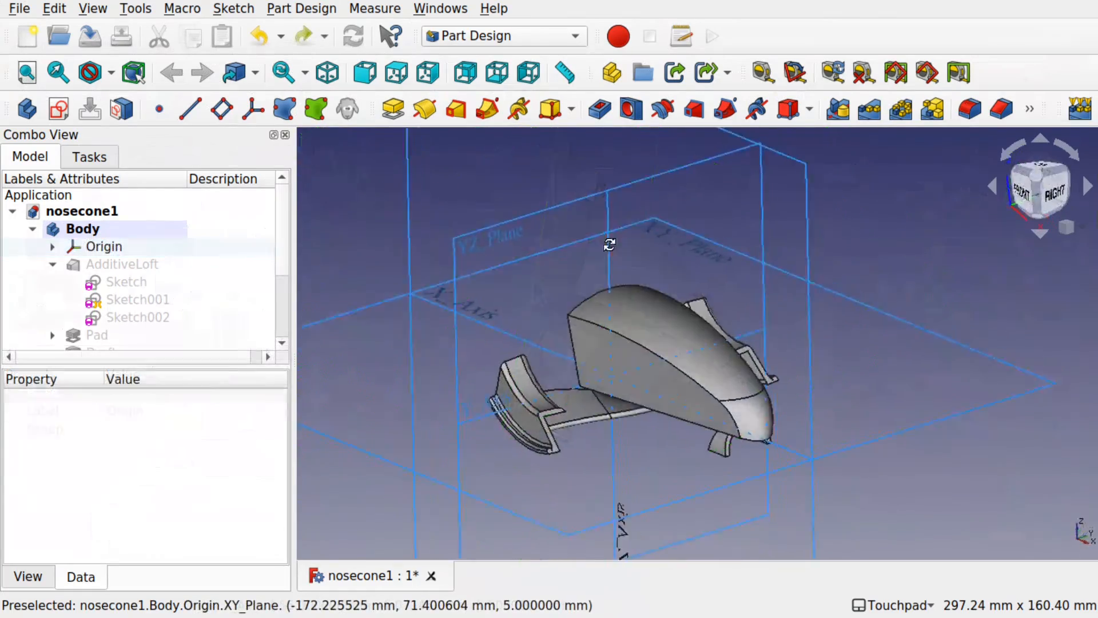
alt+drag(611, 246, 650, 383)
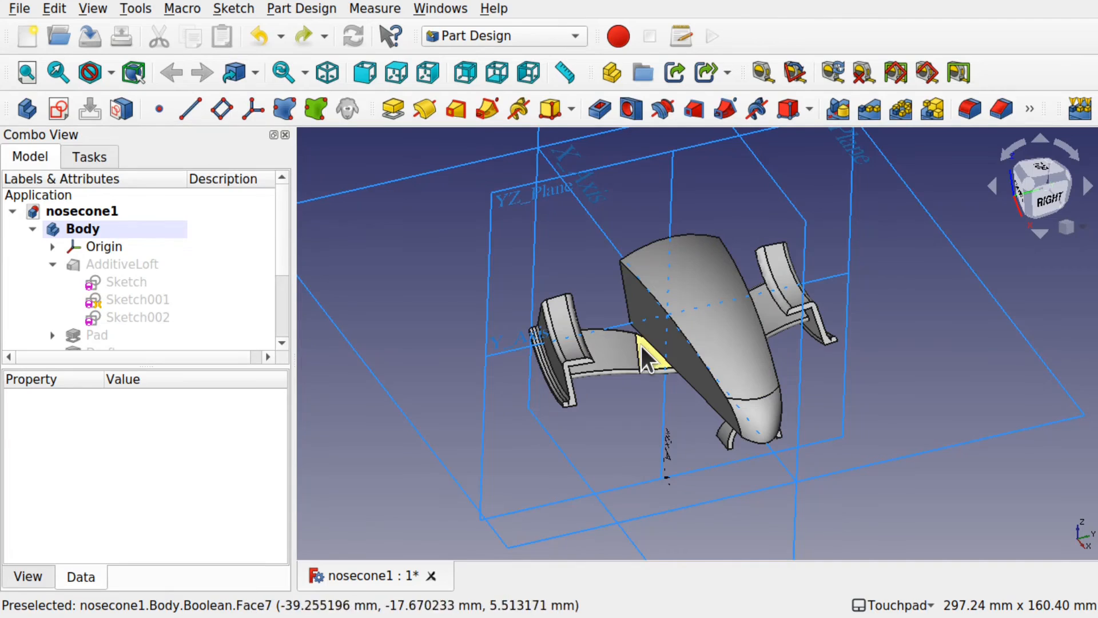
alt+drag(665, 303, 736, 418)
alt+drag(638, 382, 685, 406)
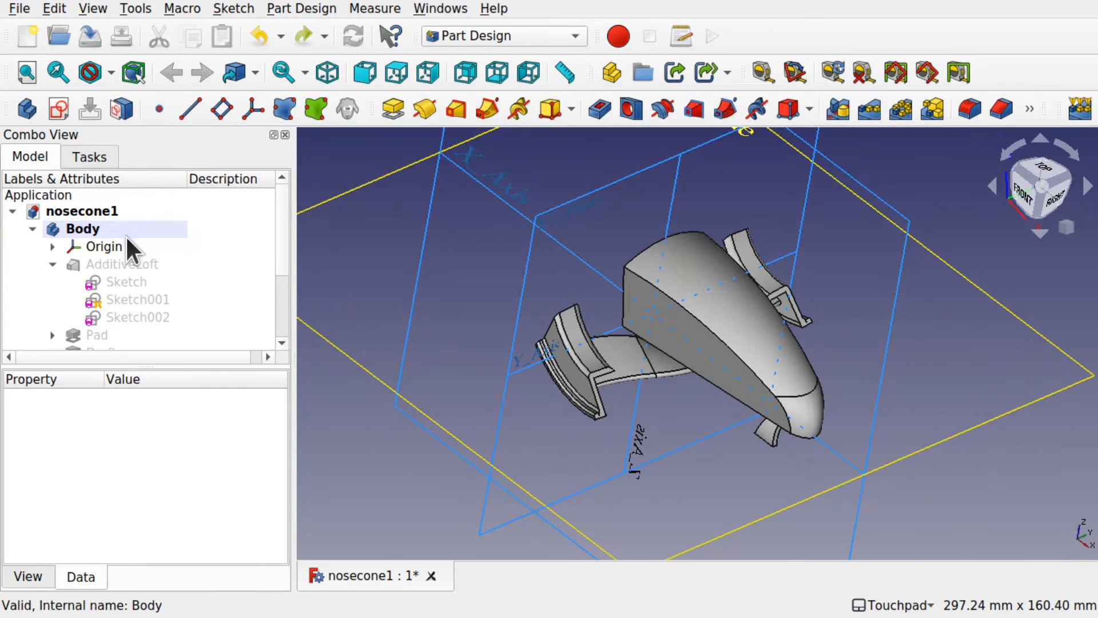
Reveal the Placement position values of WingBody inside the Boolean and turn on the axis cross.
drag(283, 268, 281, 309)
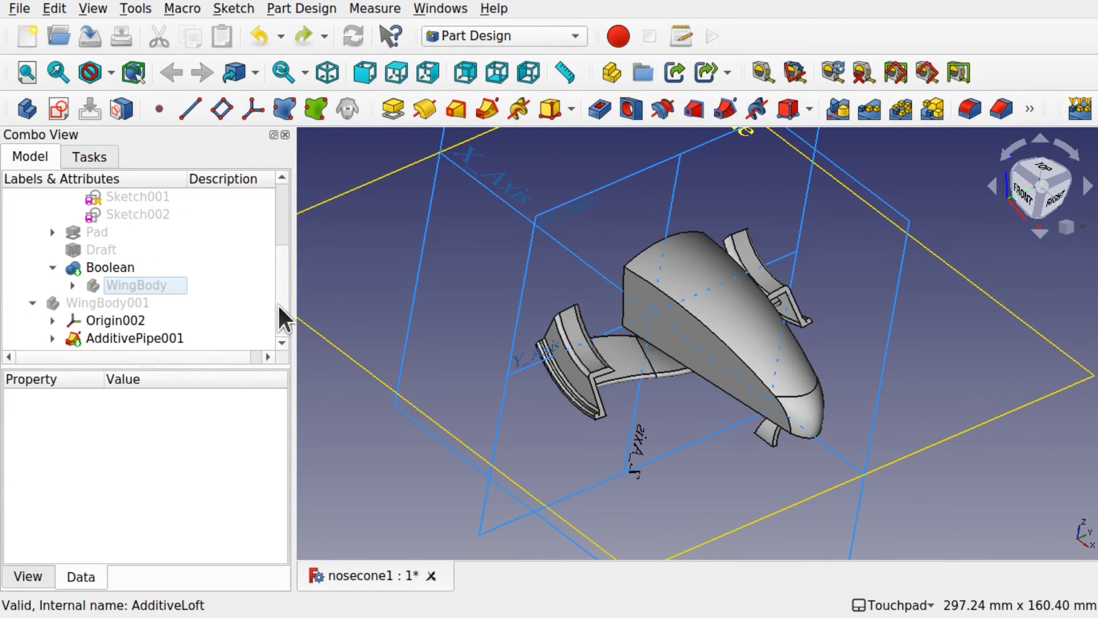
click(127, 288)
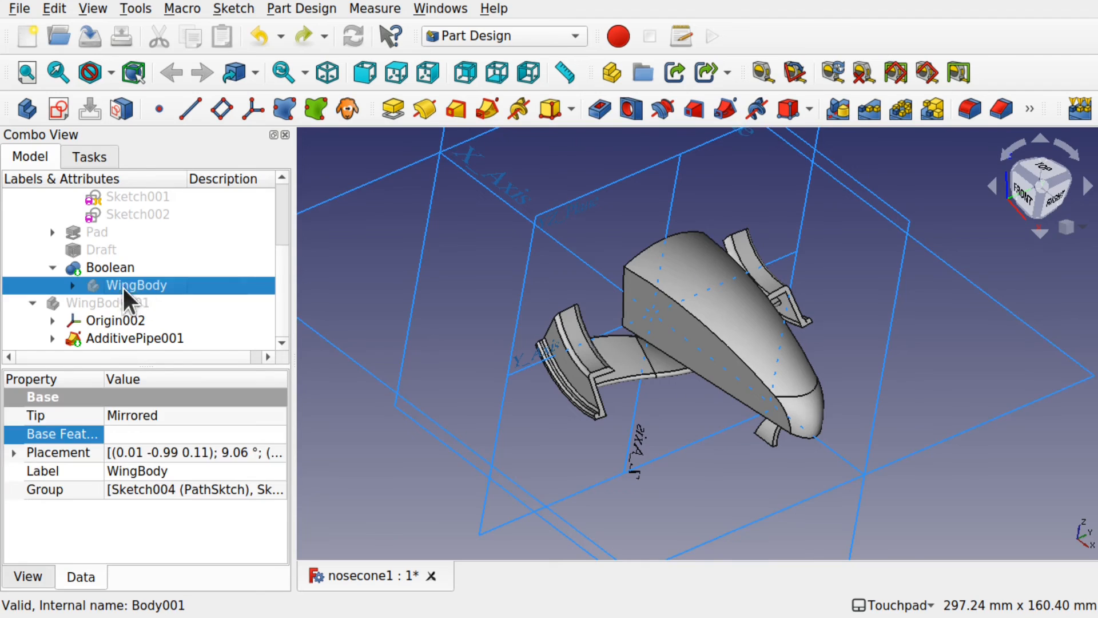
click(52, 268)
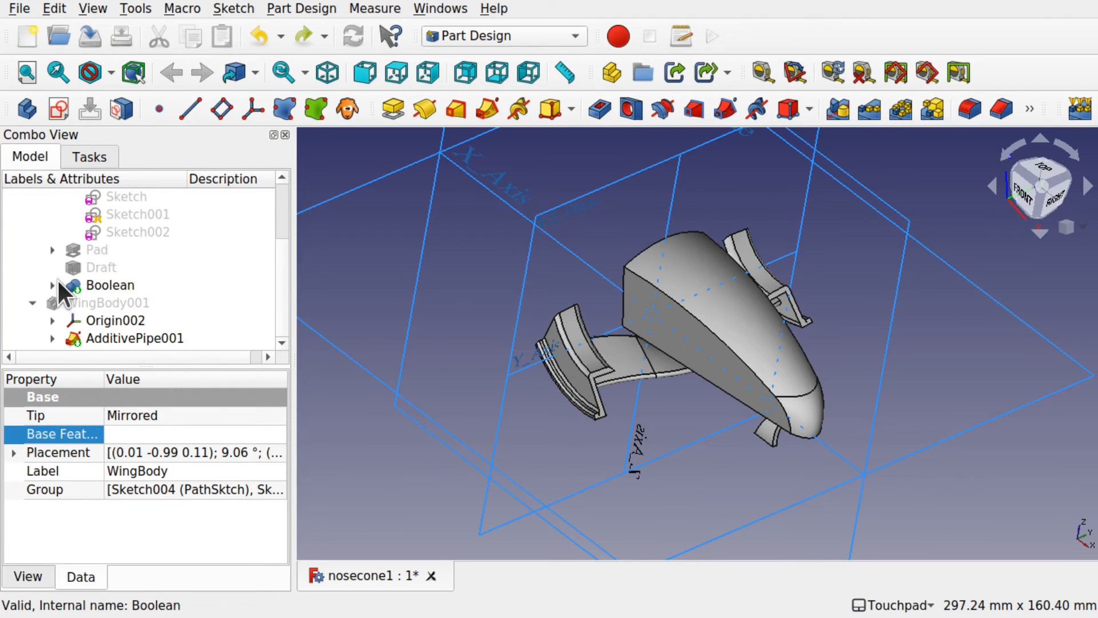
click(52, 283)
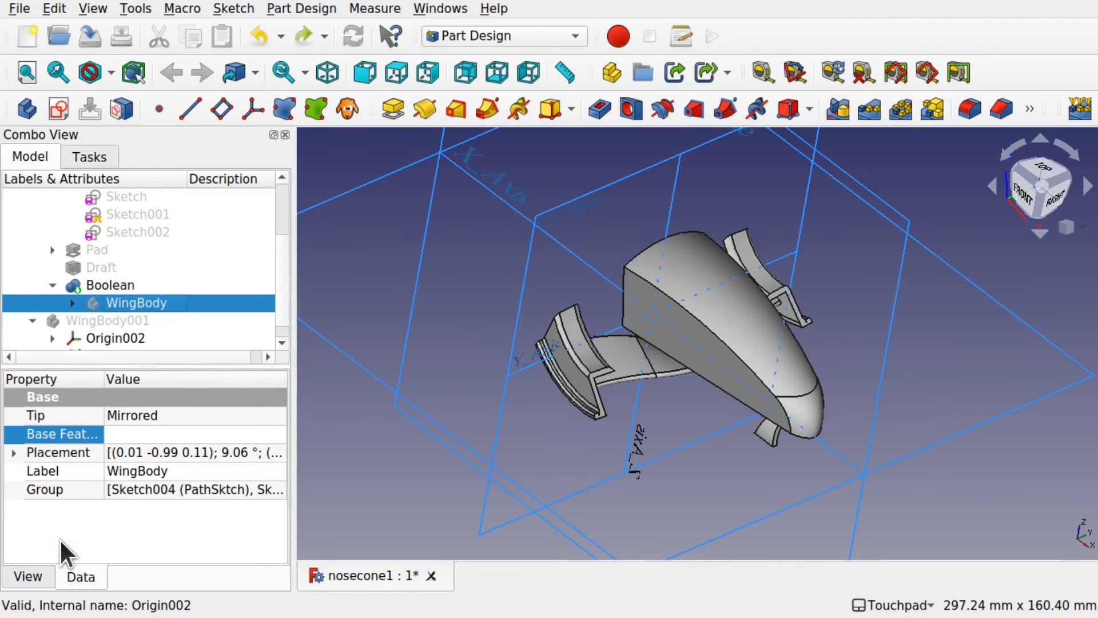
click(14, 451)
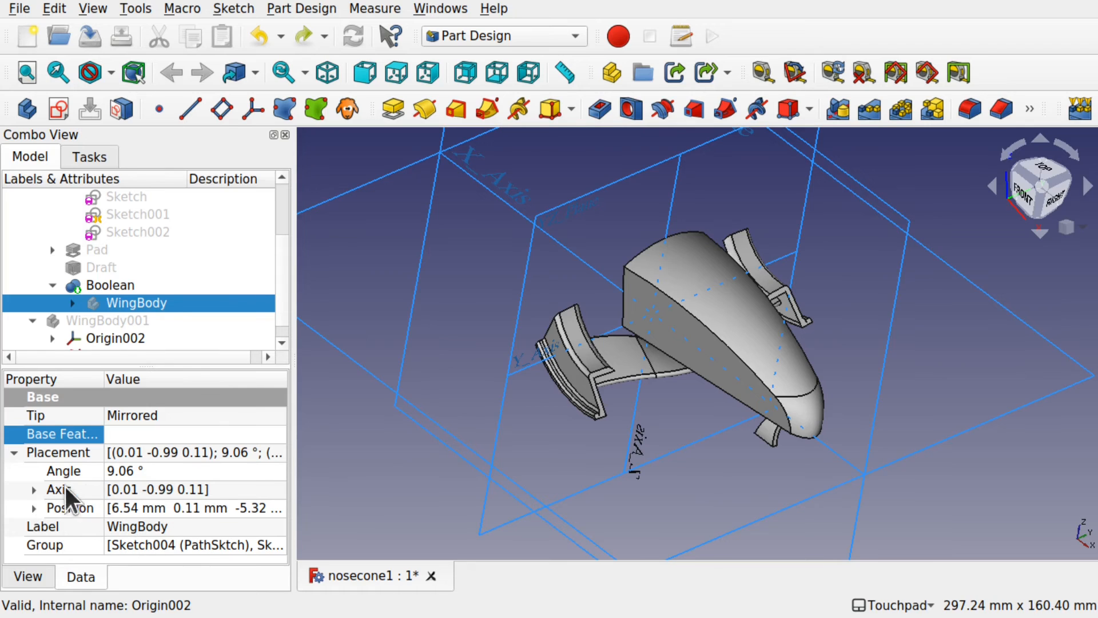
click(34, 508)
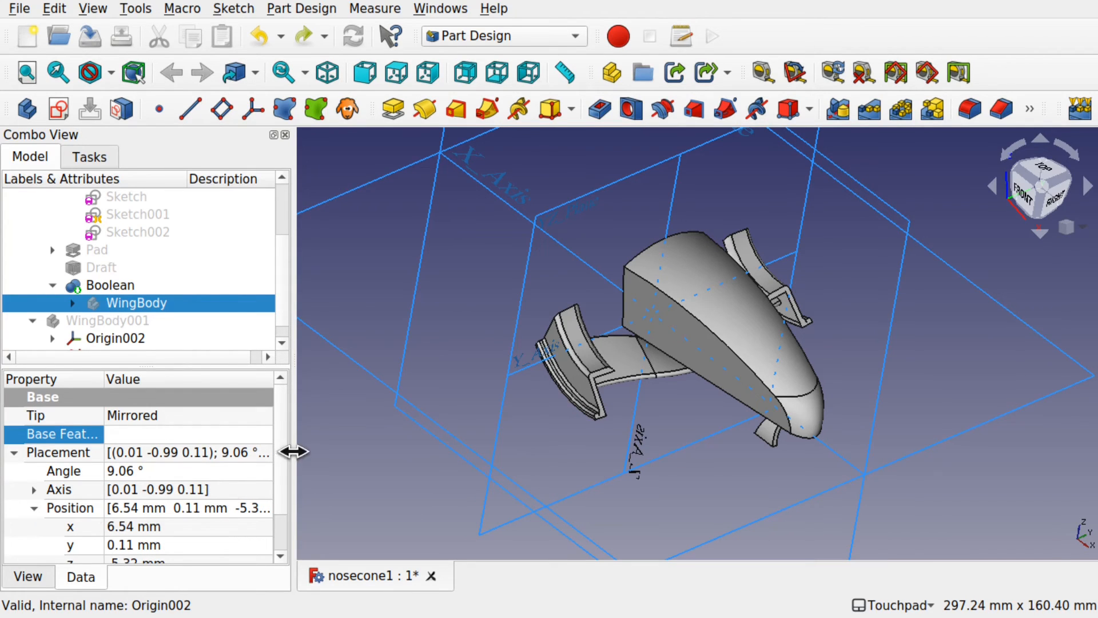
drag(276, 450, 277, 485)
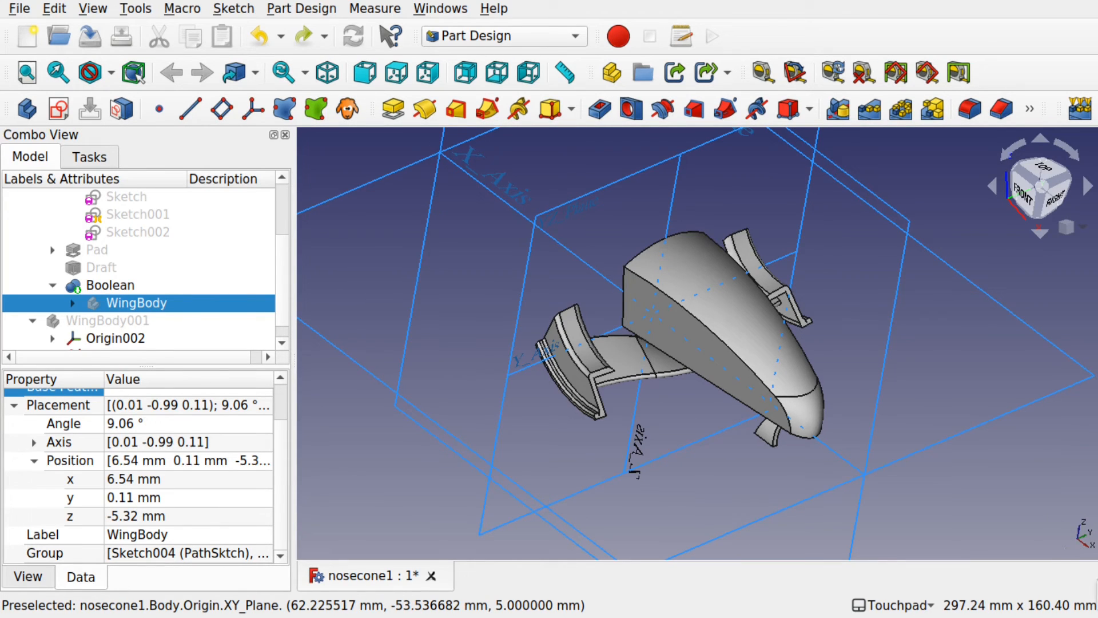
click(93, 9)
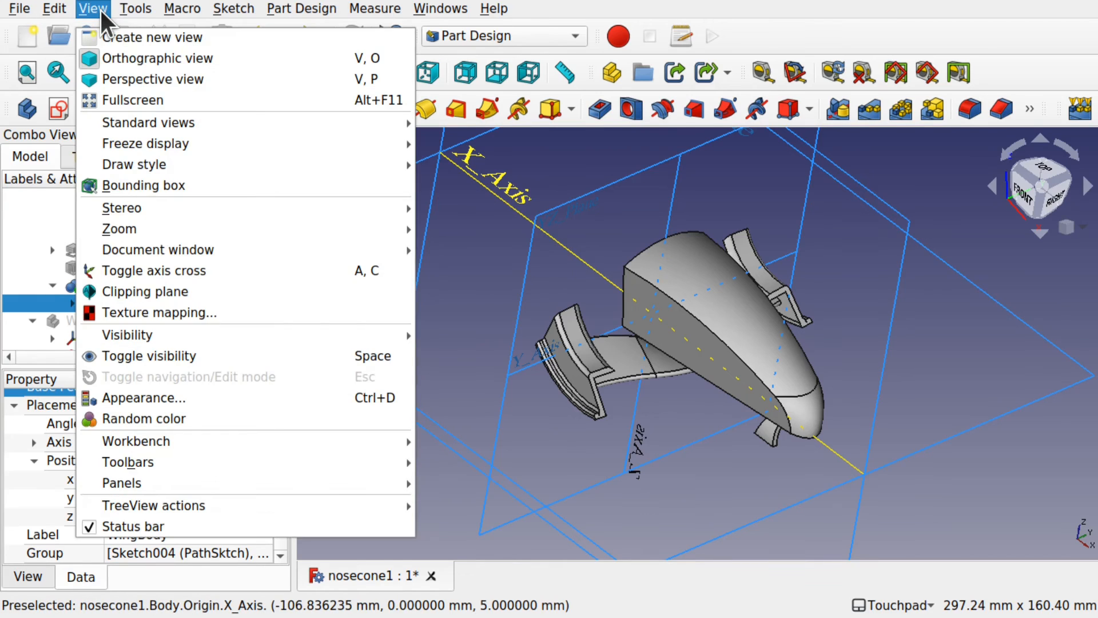
click(176, 277)
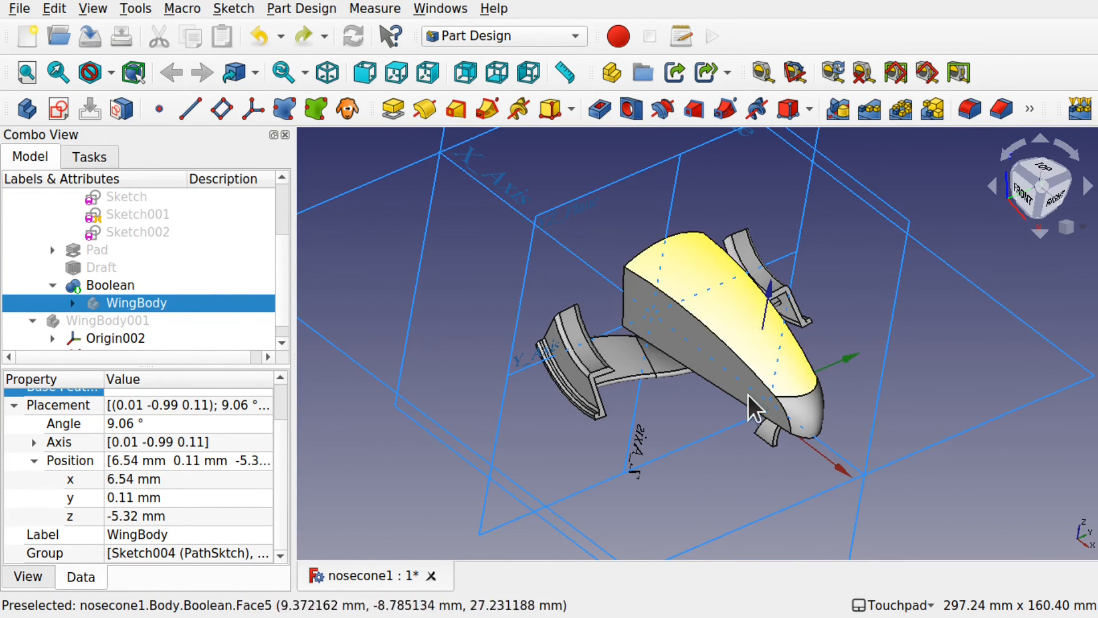
Try moving WingBody along the nose cone by raising its Placement position x stepwise to 83.54 mm.
click(220, 477)
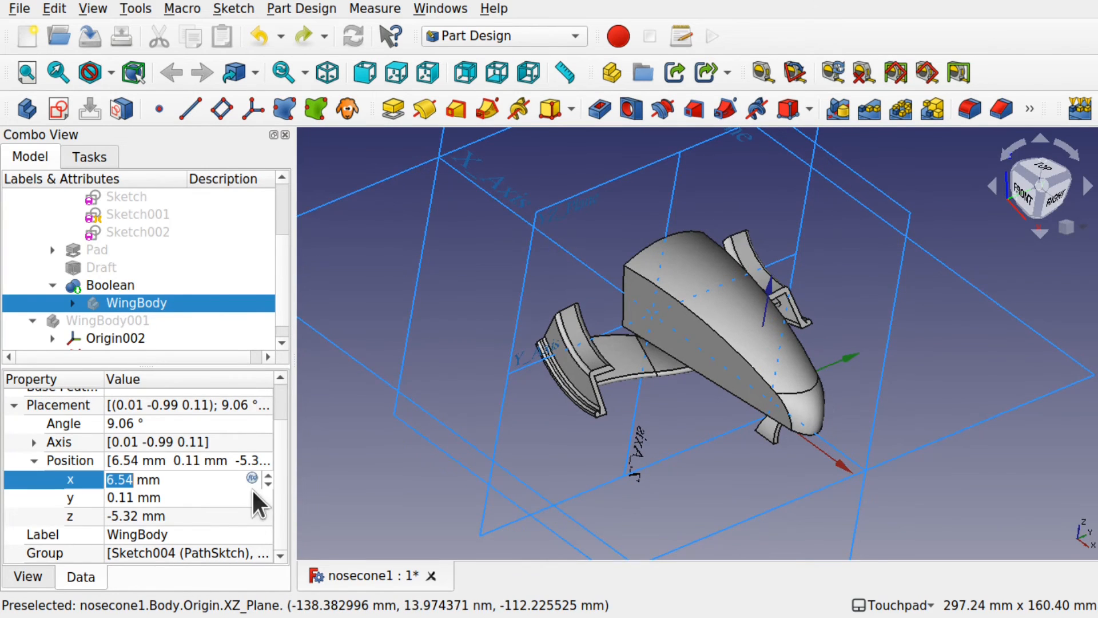
scroll(251, 487, up, 3)
scroll(244, 497, up, 14)
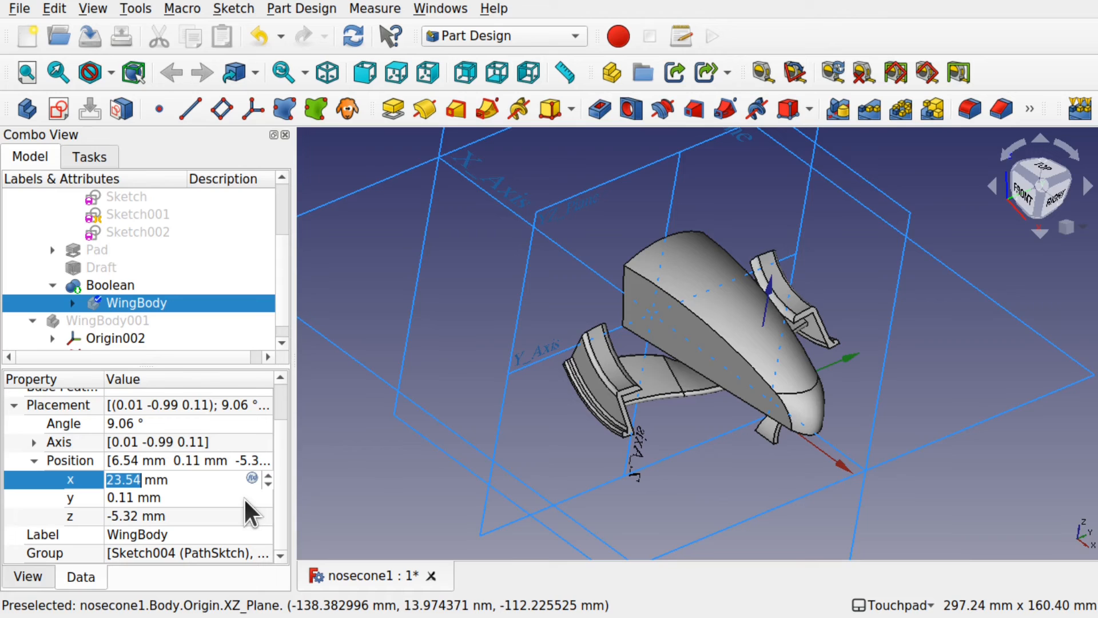
scroll(244, 497, up, 10)
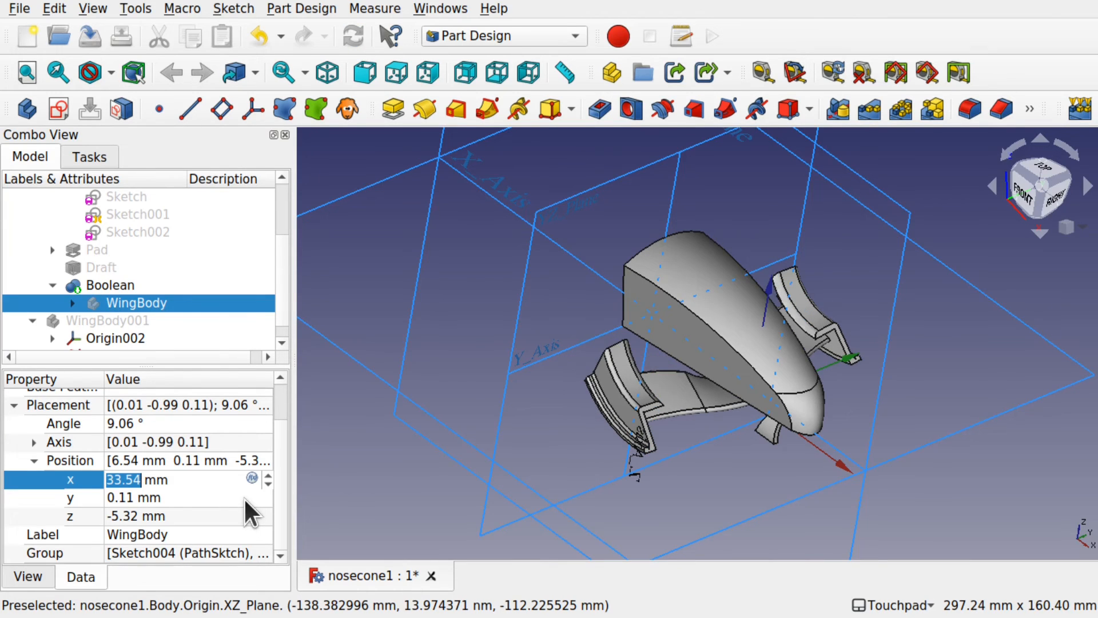
scroll(243, 496, up, 6)
scroll(244, 497, up, 11)
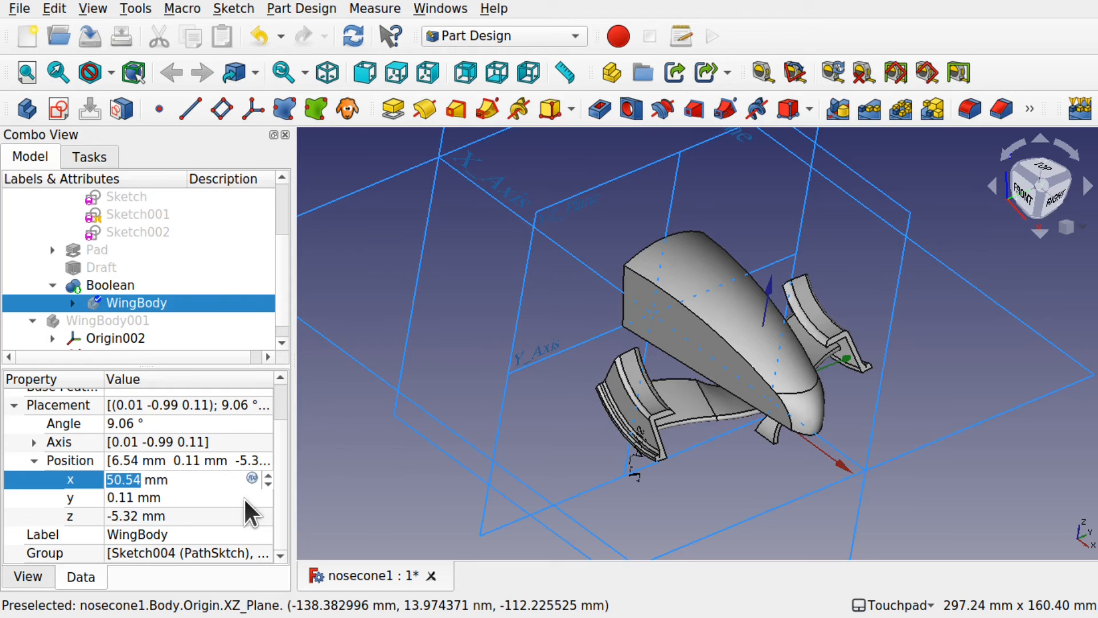
scroll(244, 497, up, 20)
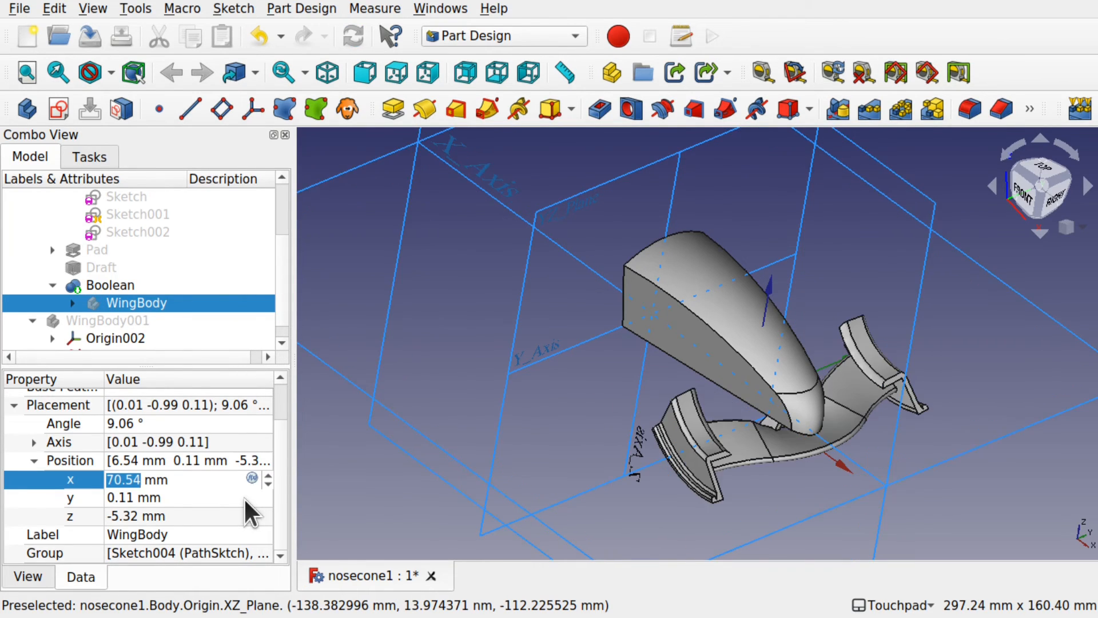
scroll(244, 497, up, 13)
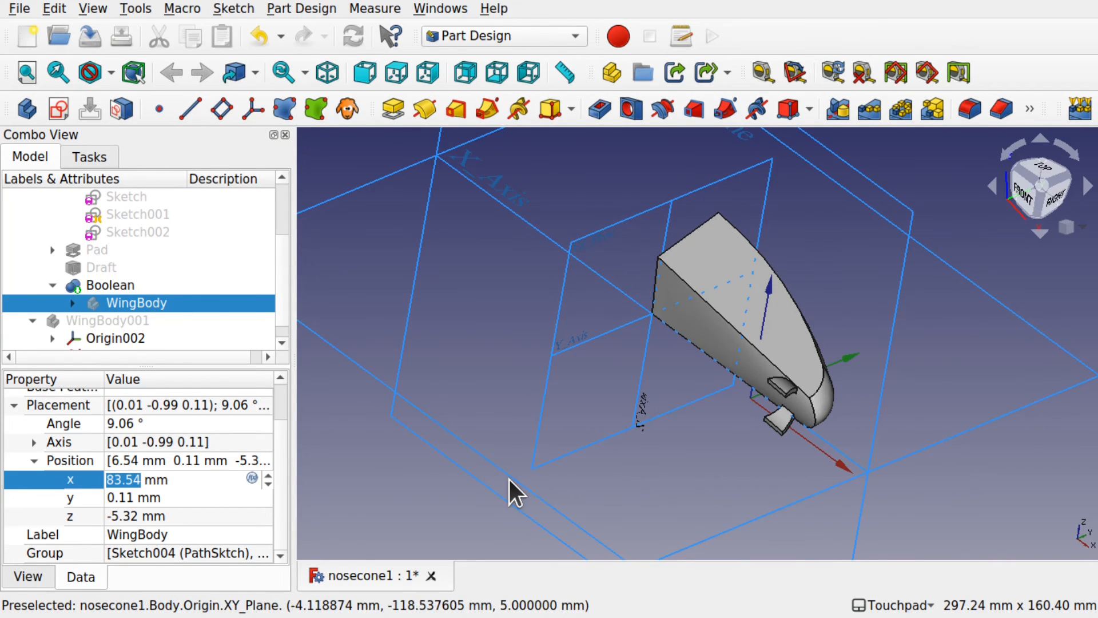
Lower WingBody's Placement position x to 60.54 mm, refreshing the model along the way.
key(Down)
key(Down)
key(Down)
key(Down)
key(ctrl+r)
key(Down)
key(Down)
key(Down)
key(Down)
key(Down)
key(Down)
key(Down)
key(Down)
key(Down)
key(Down)
key(Down)
key(Down)
key(Down)
key(Down)
key(Down)
key(Down)
key(Down)
key(Down)
key(Down)
key(Down)
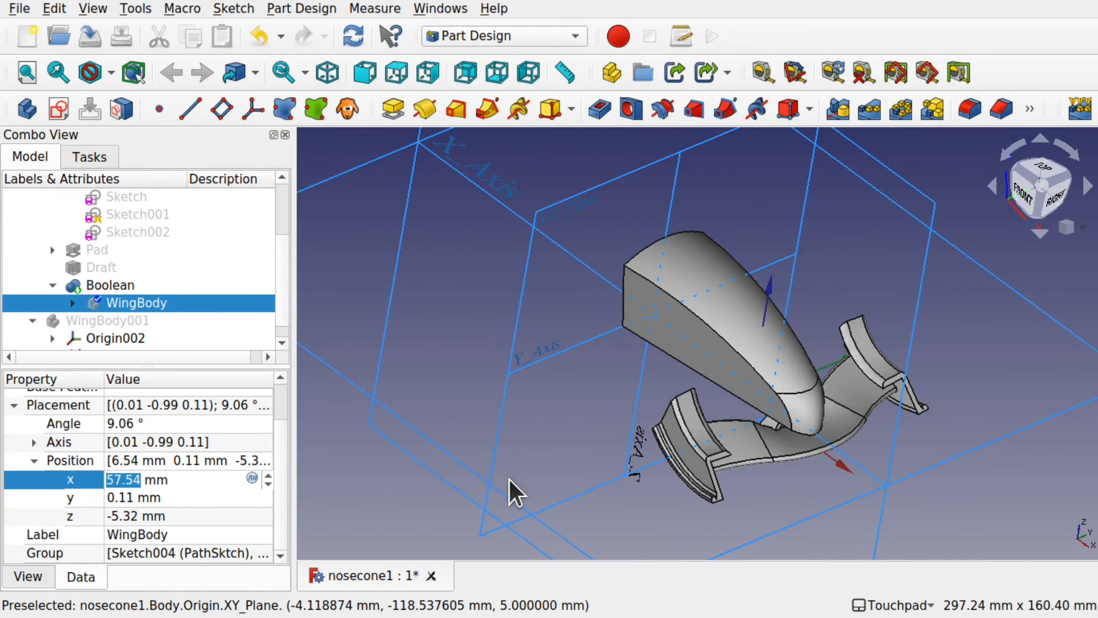
key(ctrl+r)
key(Up)
key(Up)
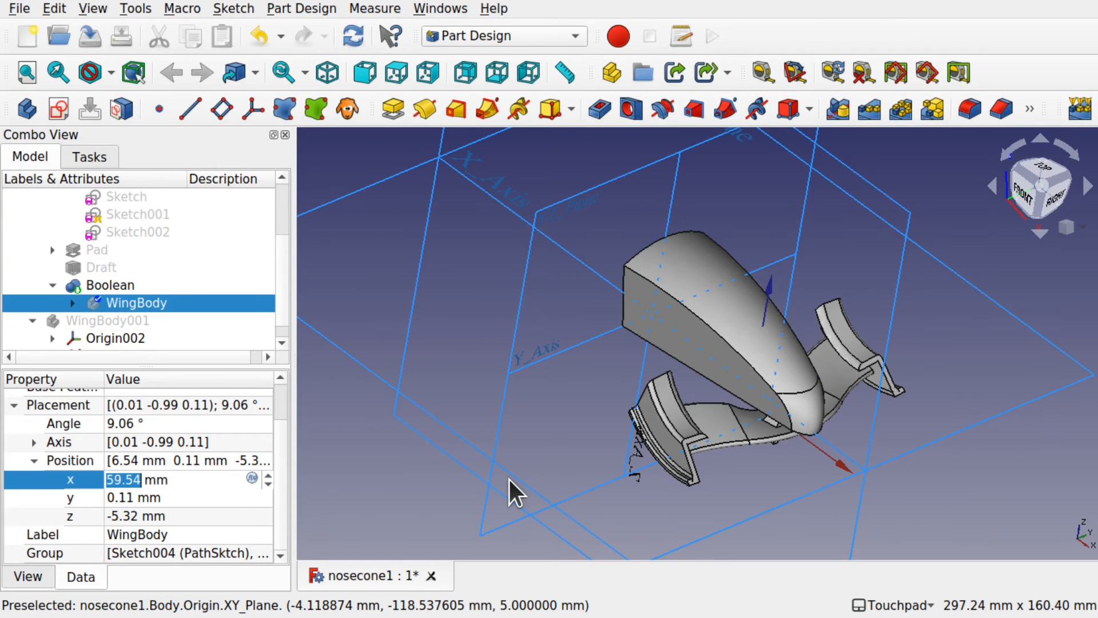
key(Up)
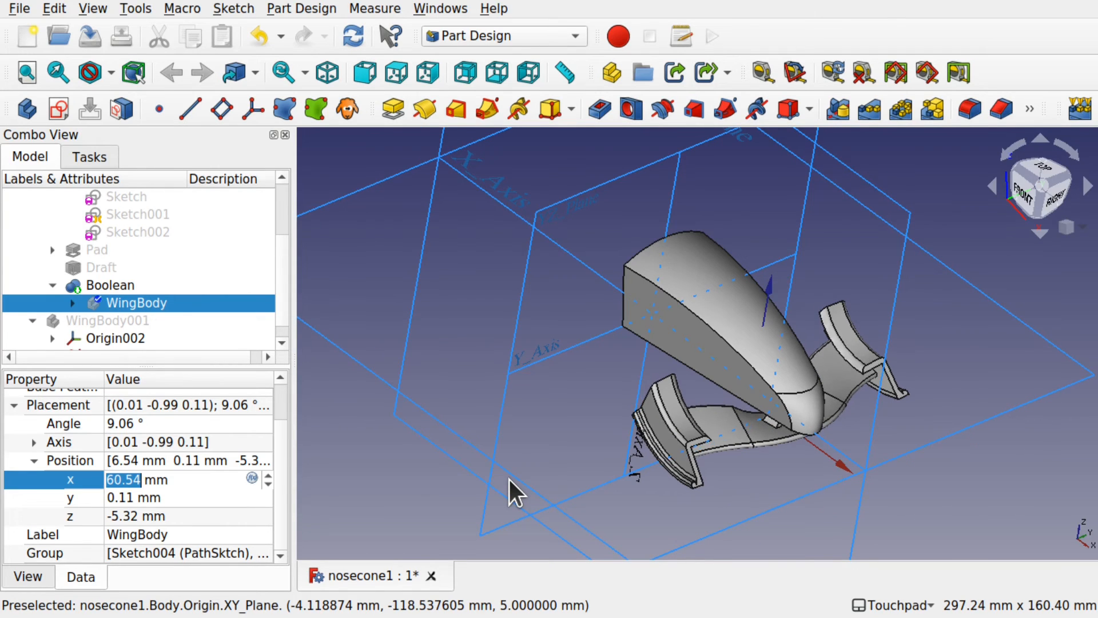
Set WingBody's Placement position z to -10 mm and check the wing beneath the nose tip.
click(180, 513)
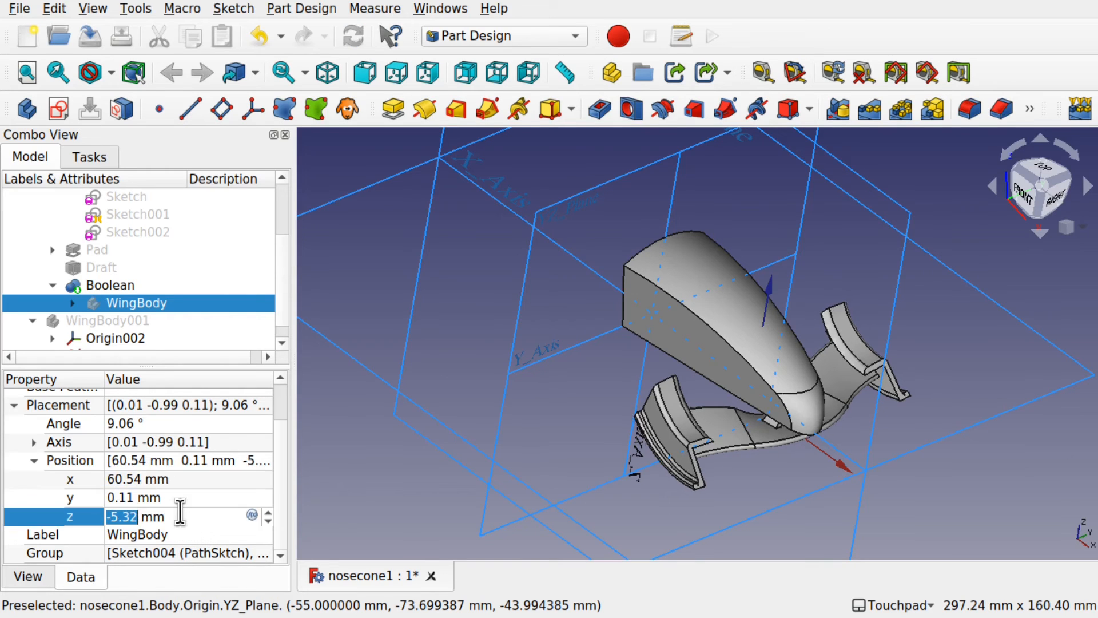
key(BackSpace)
text(-10)
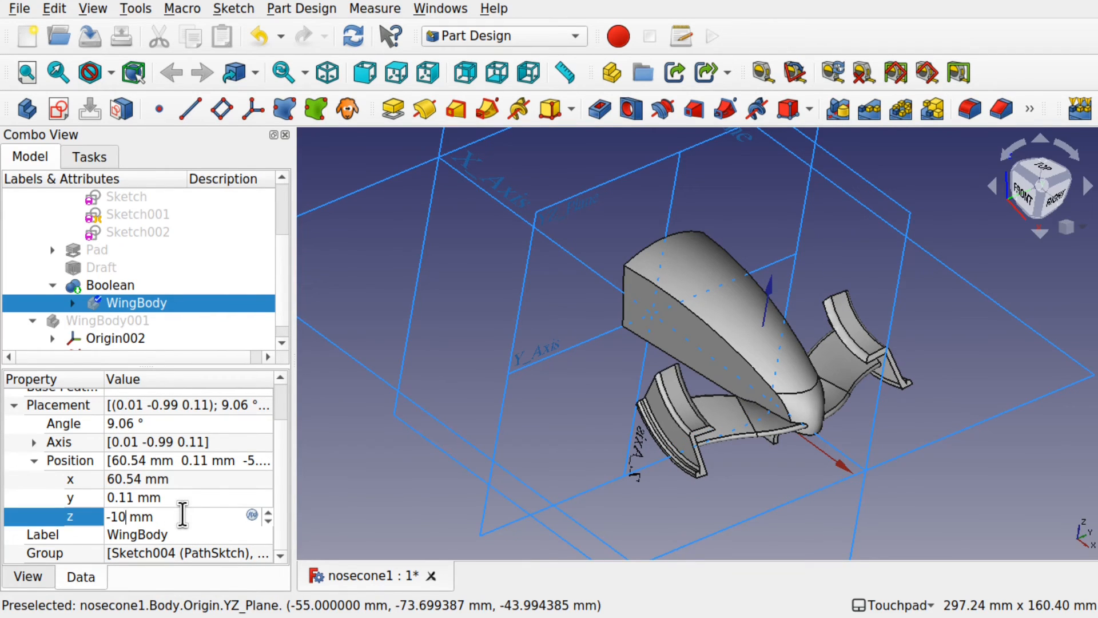
key(Return)
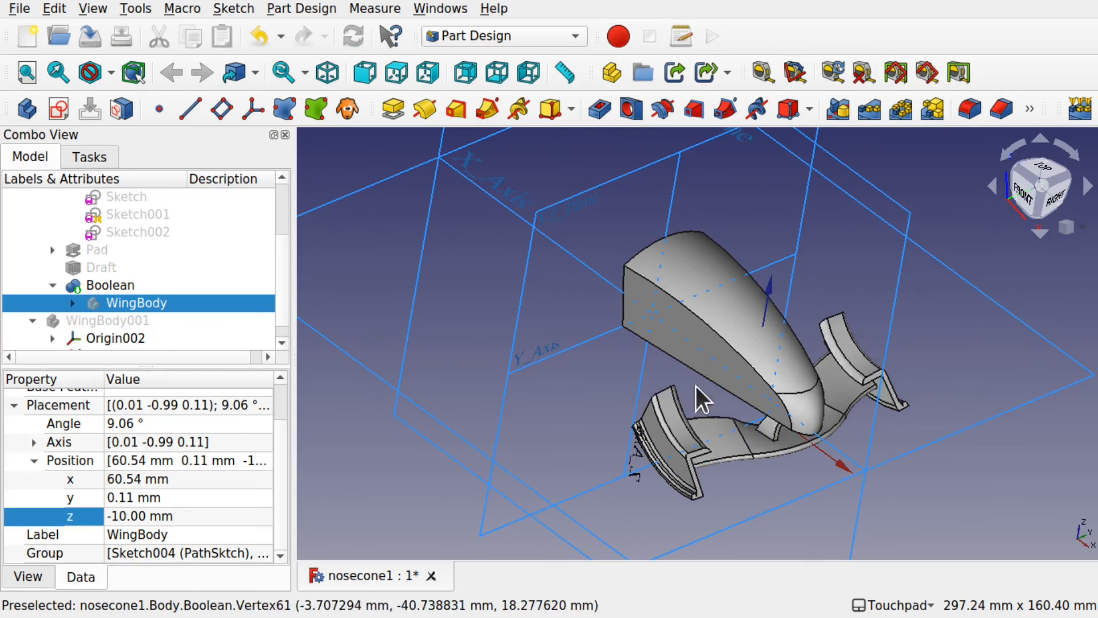
shift+drag(697, 393, 677, 412)
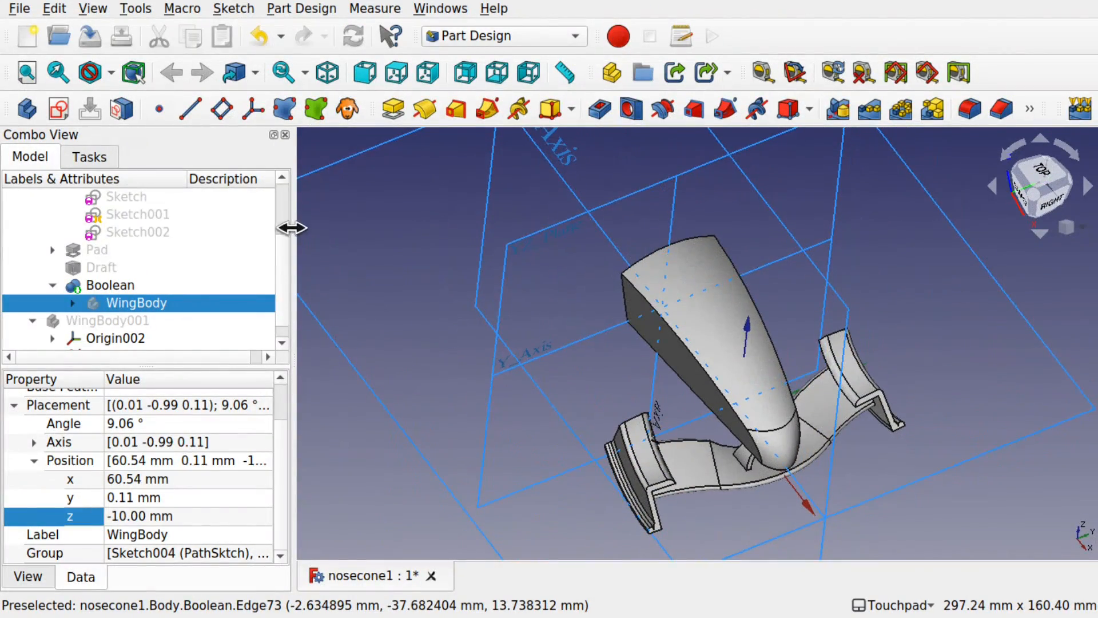
Collapse the nose cone Body's contents, show WingBody001, and examine its position against the fused nose cone and wing.
scroll(286, 226, up, 2)
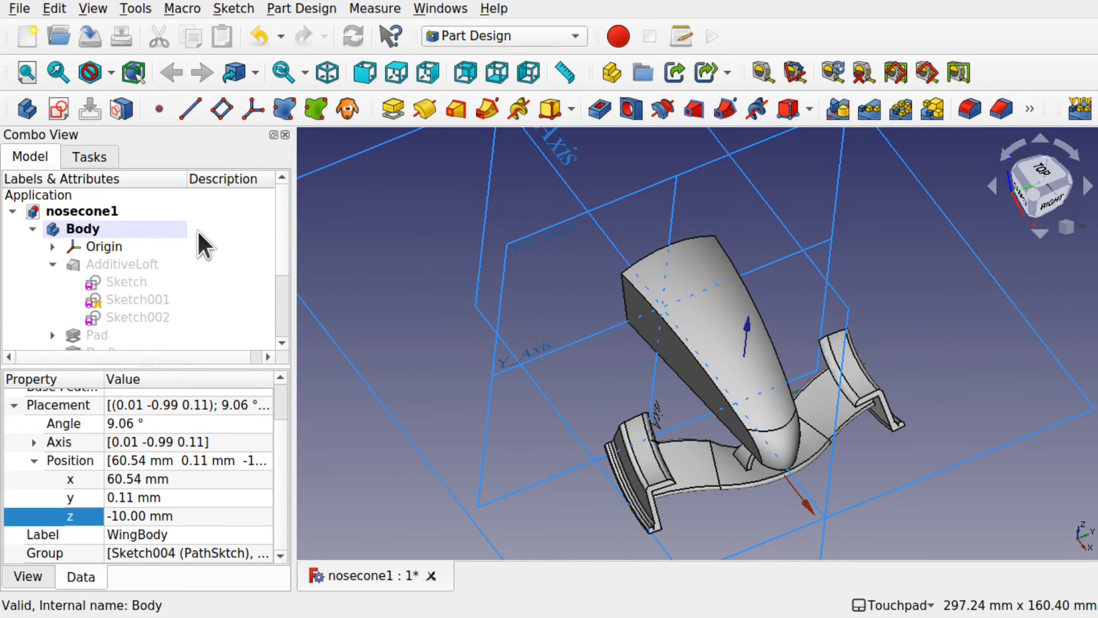
click(32, 228)
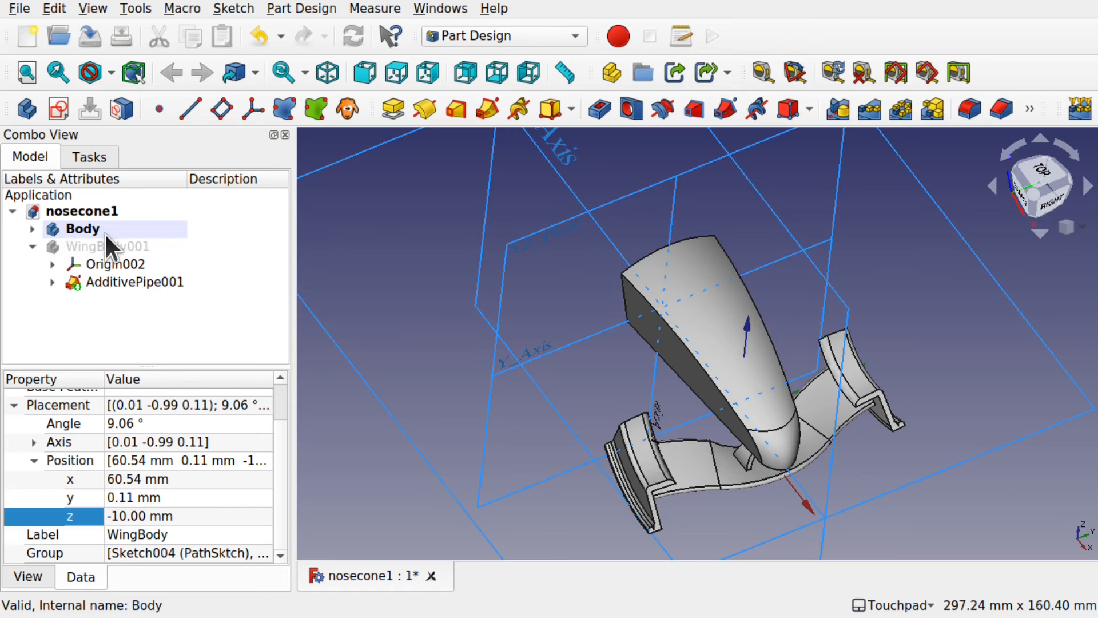
click(97, 249)
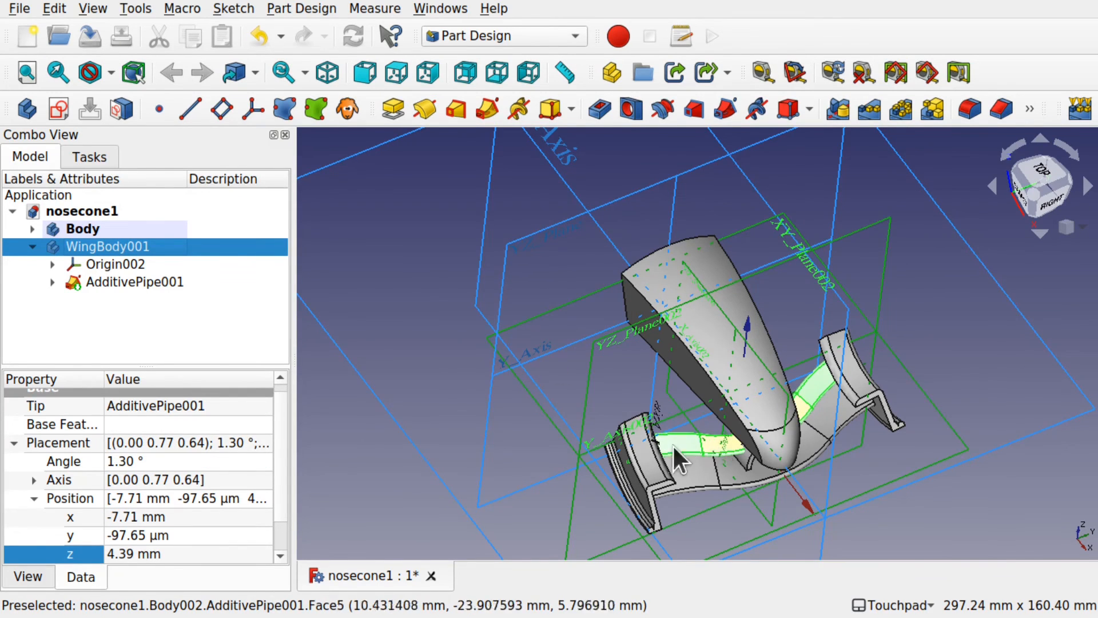
alt+drag(673, 445, 664, 473)
alt+drag(606, 445, 695, 408)
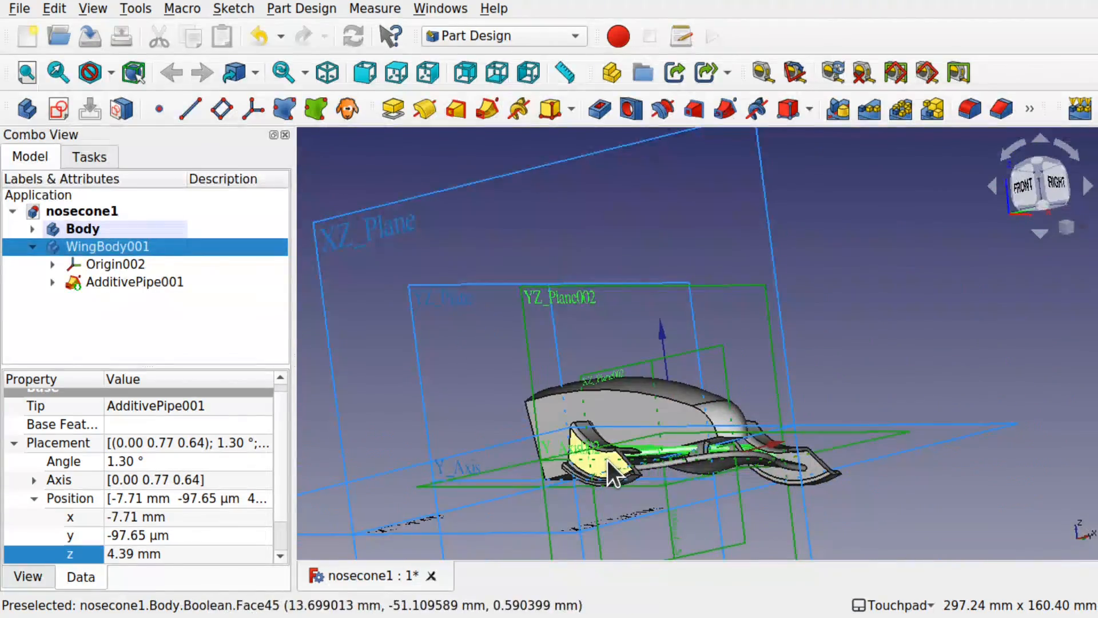
Hide the origins of WingBody001 and the nose cone Body, then examine the rear wing element's position around the nose tip.
alt+drag(607, 461, 555, 565)
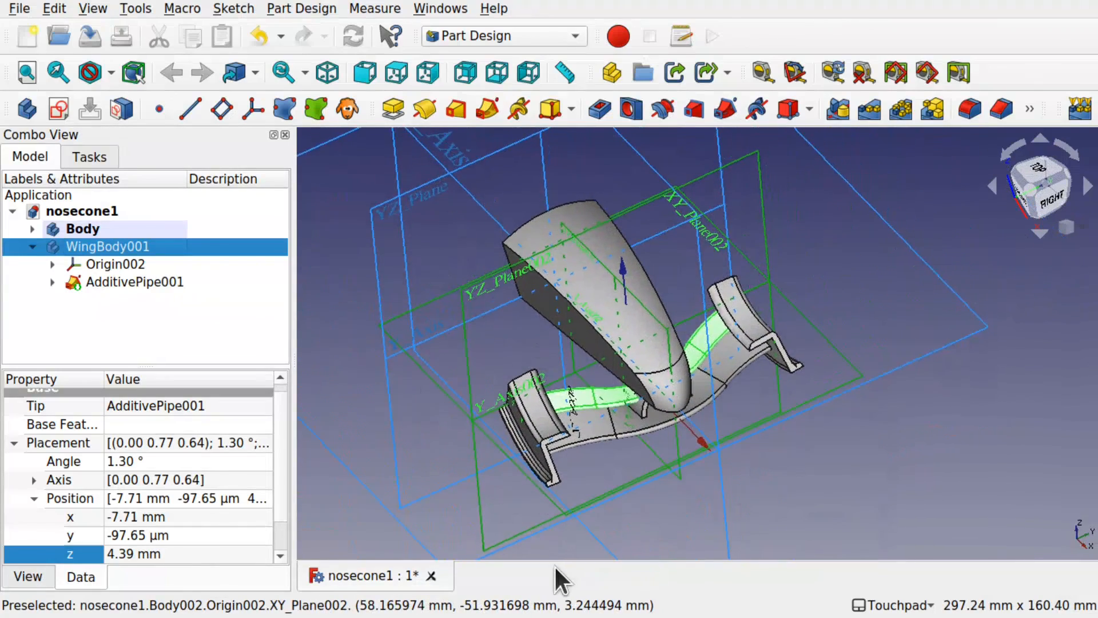
click(112, 269)
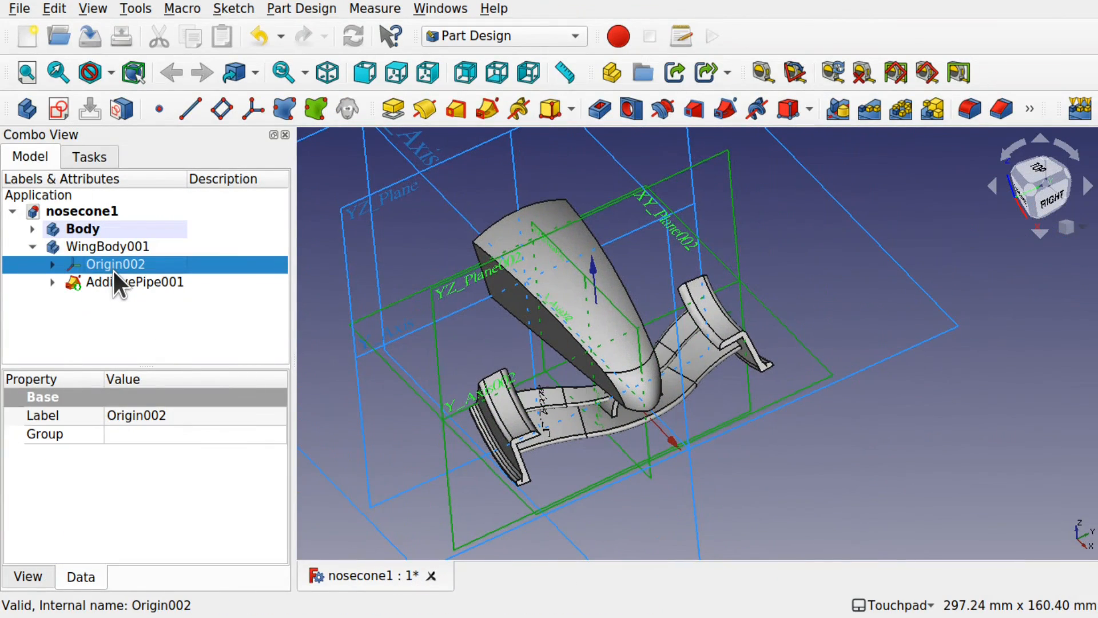
click(30, 228)
click(81, 248)
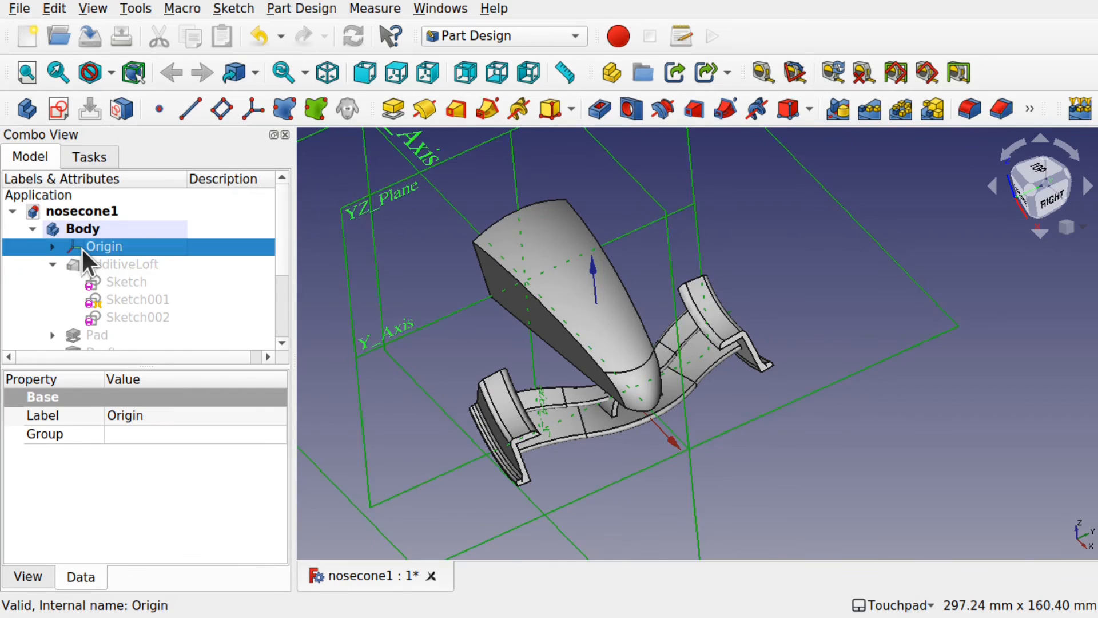
key(space)
alt+drag(679, 391, 652, 385)
scroll(652, 385, up, 5)
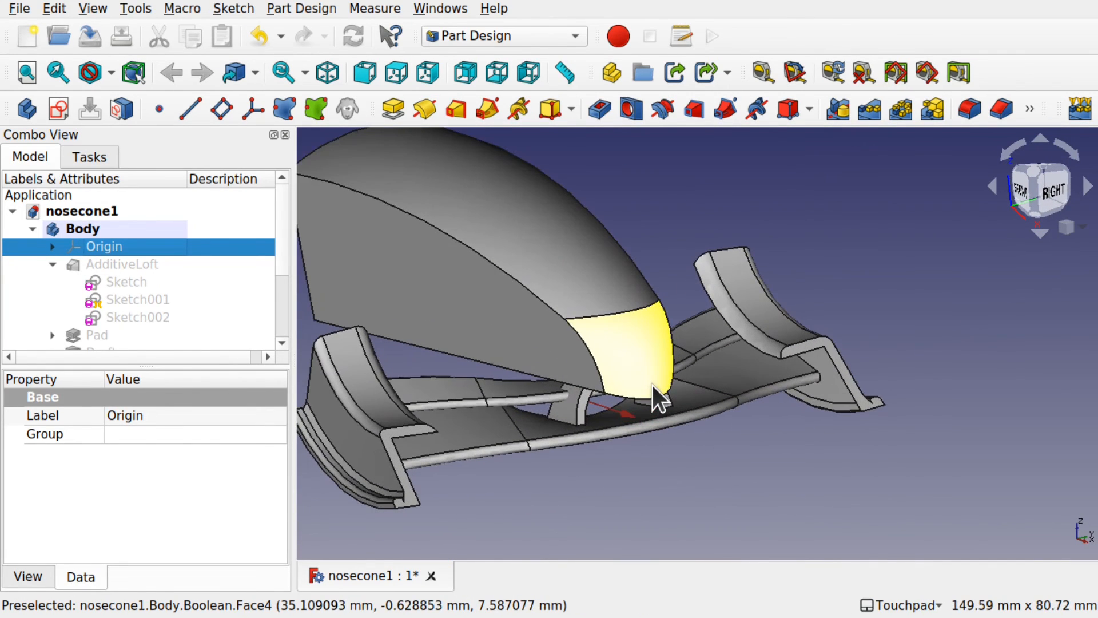
click(639, 217)
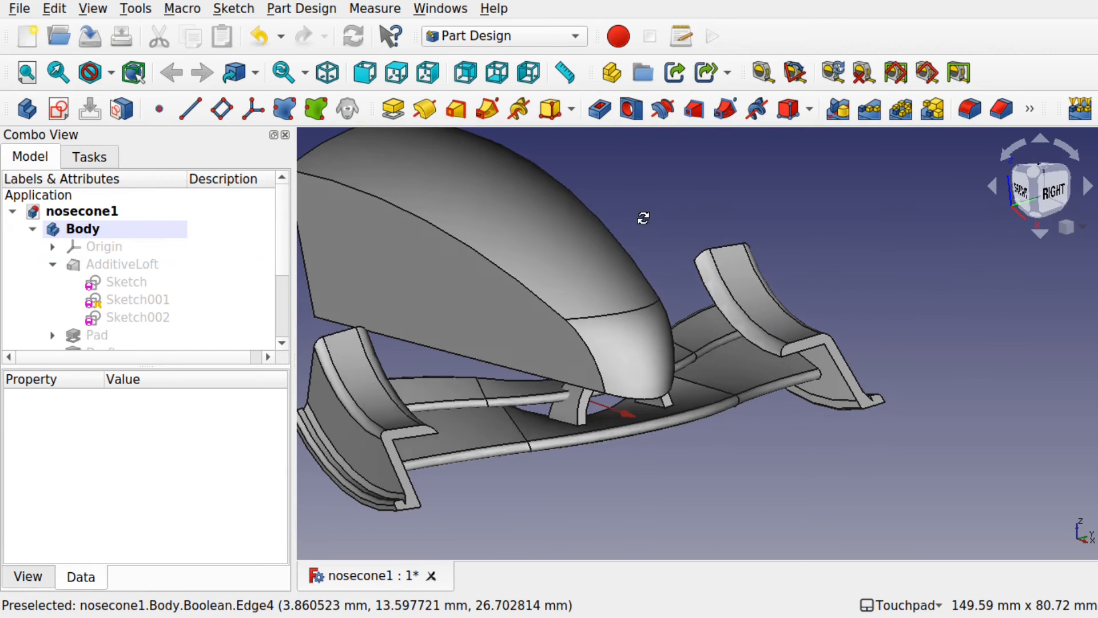
alt+drag(643, 217, 623, 235)
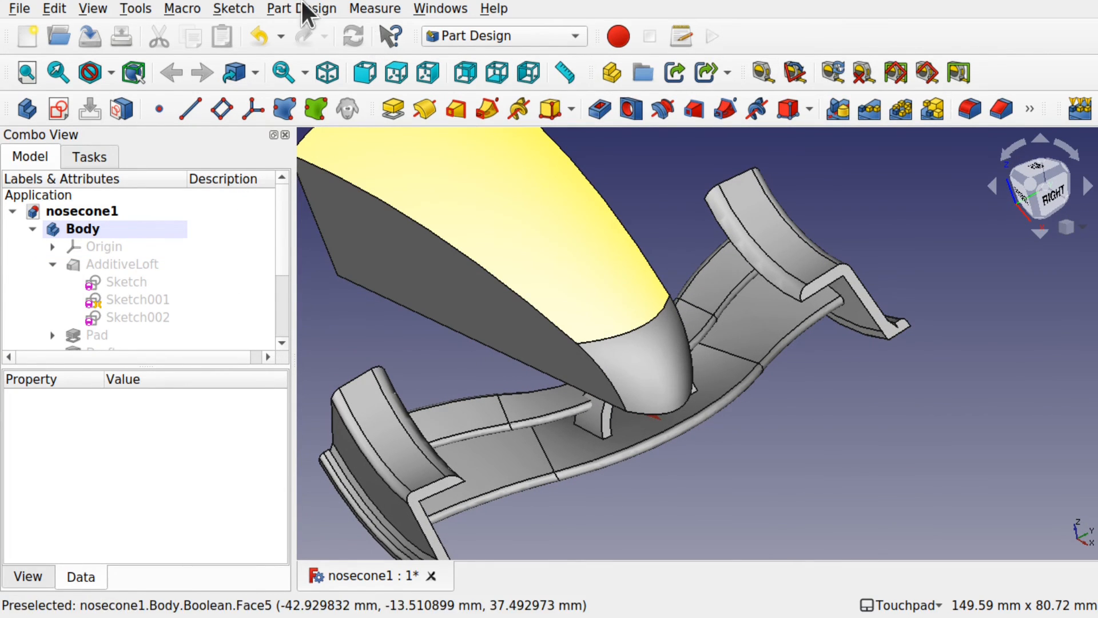
Create a Boolean Fuse on the nose cone Body that adds WingBody001.
click(300, 8)
click(383, 294)
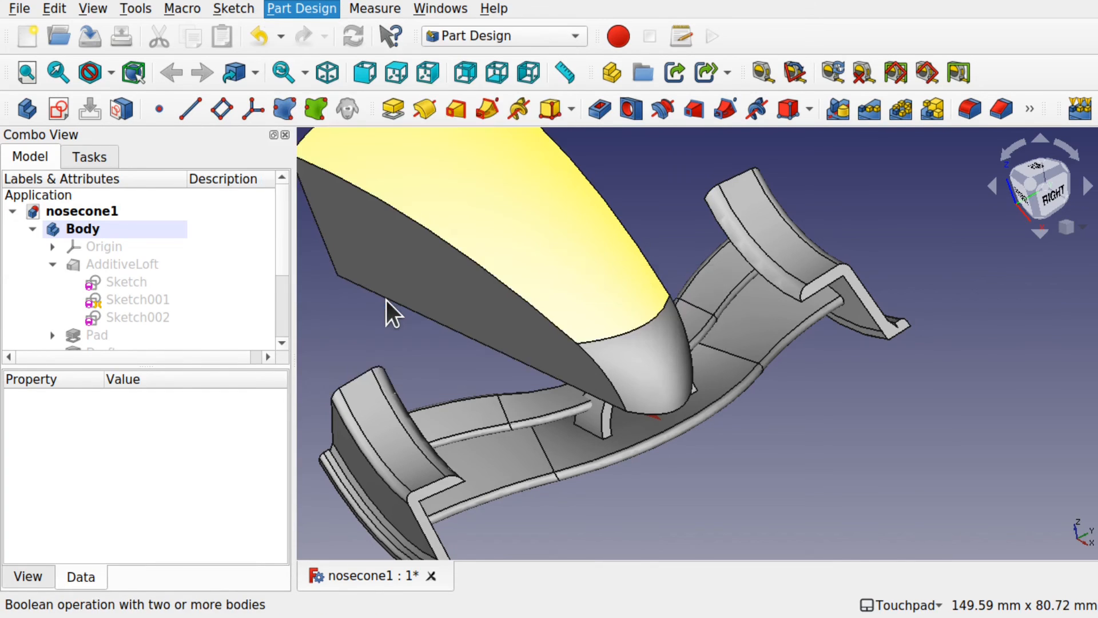
click(71, 267)
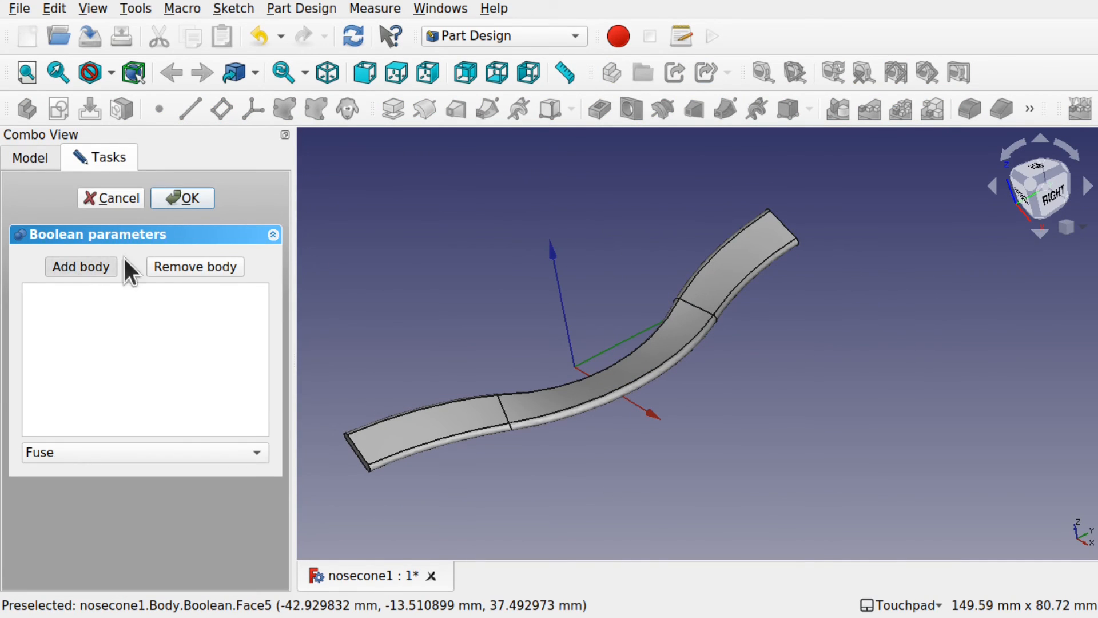
click(433, 418)
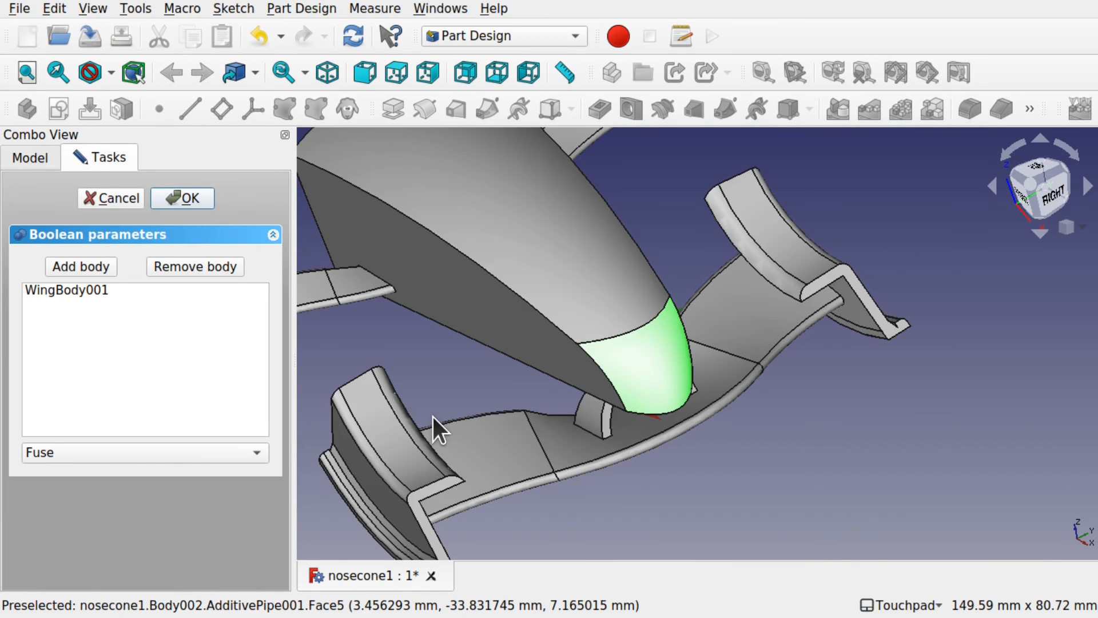
scroll(419, 283, down, 3)
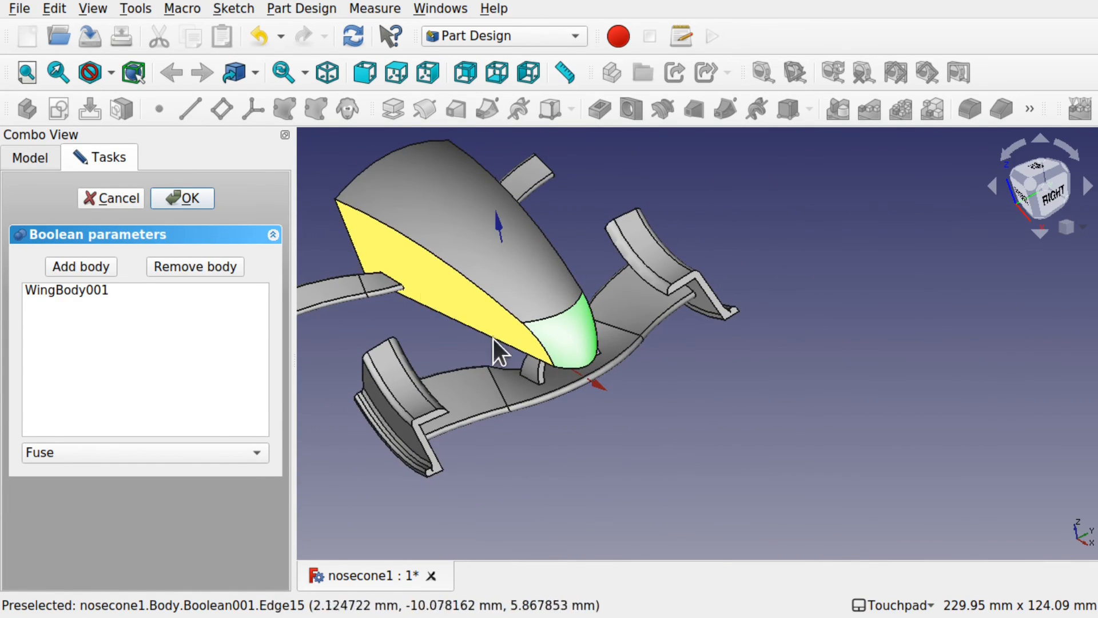
shift+drag(515, 315, 531, 304)
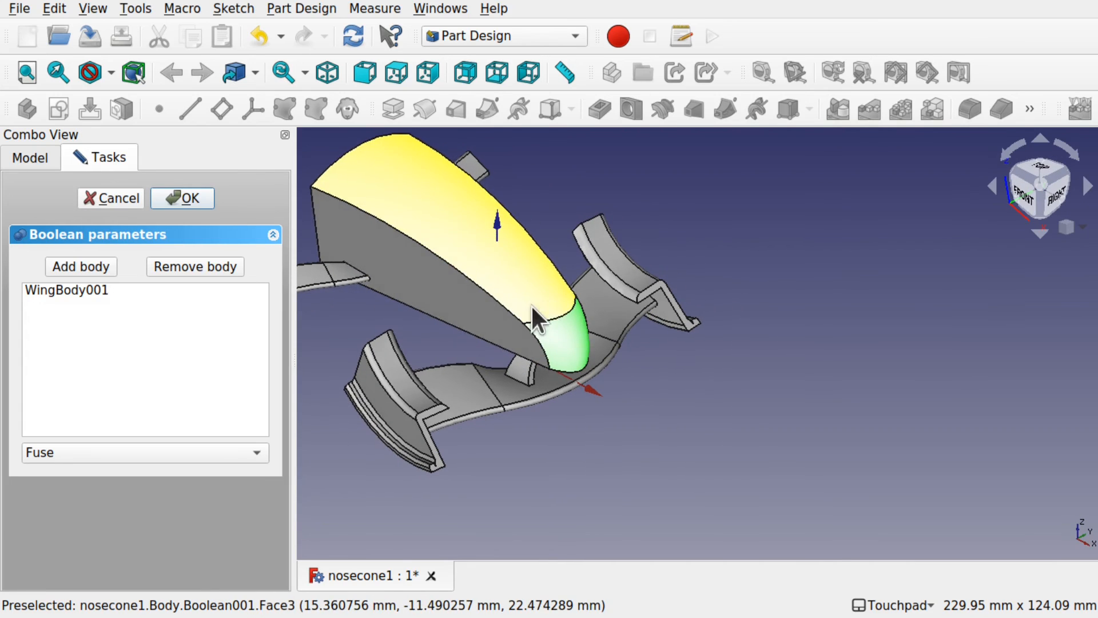
click(191, 199)
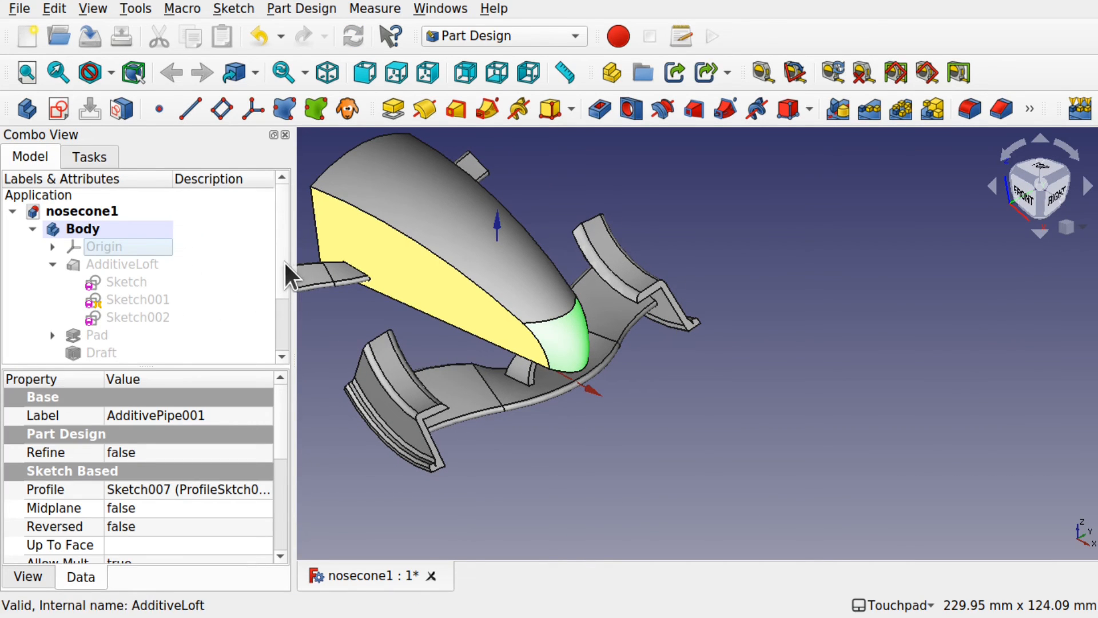
Move WingBody001 inside Boolean001 forward by raising its Placement position x to 20, 40 and finally 45 mm.
scroll(284, 261, down, 2)
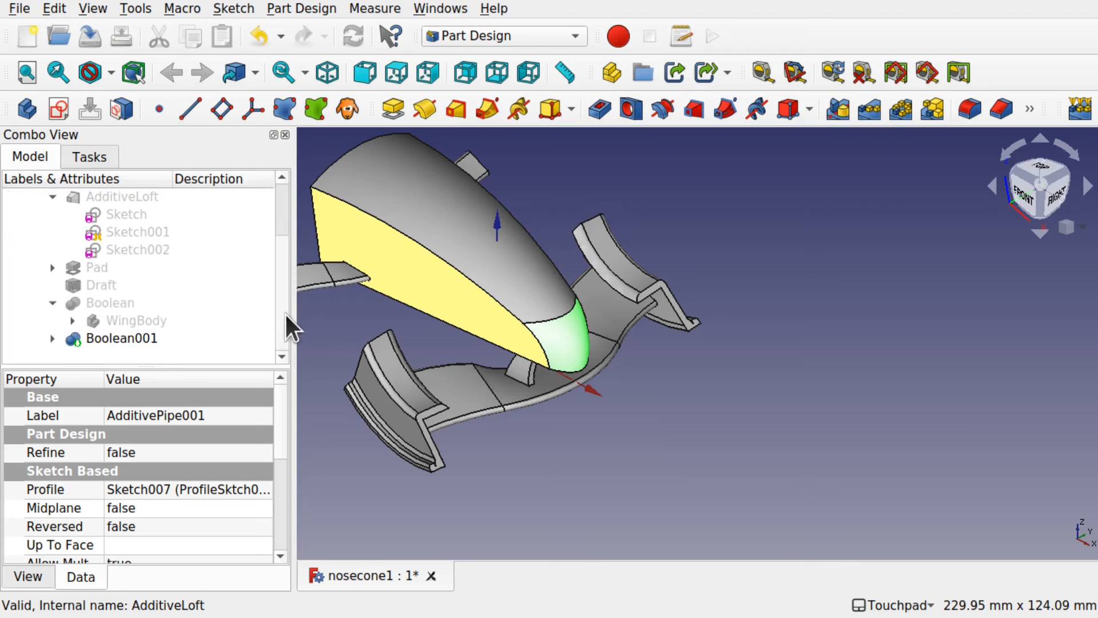
click(51, 338)
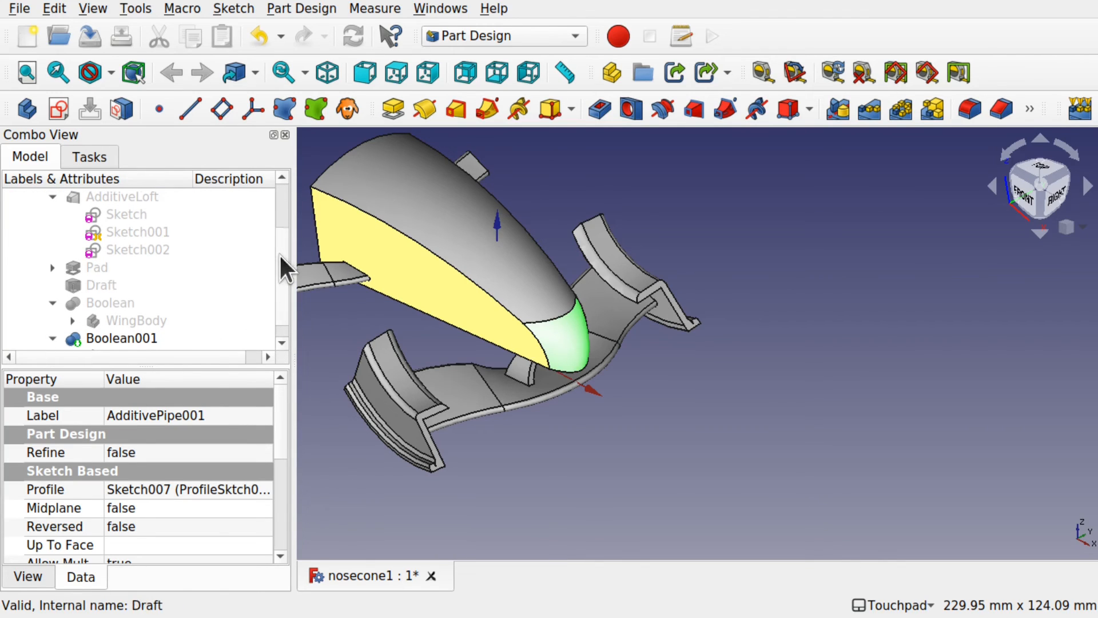
scroll(279, 253, down, 1)
click(154, 340)
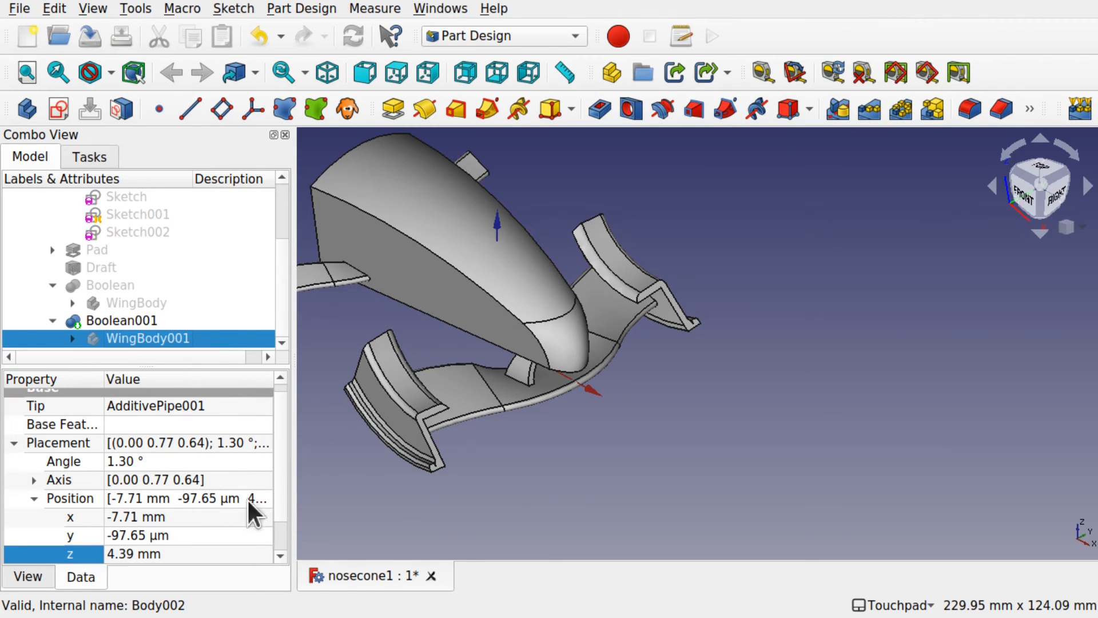
shift+drag(466, 419, 395, 394)
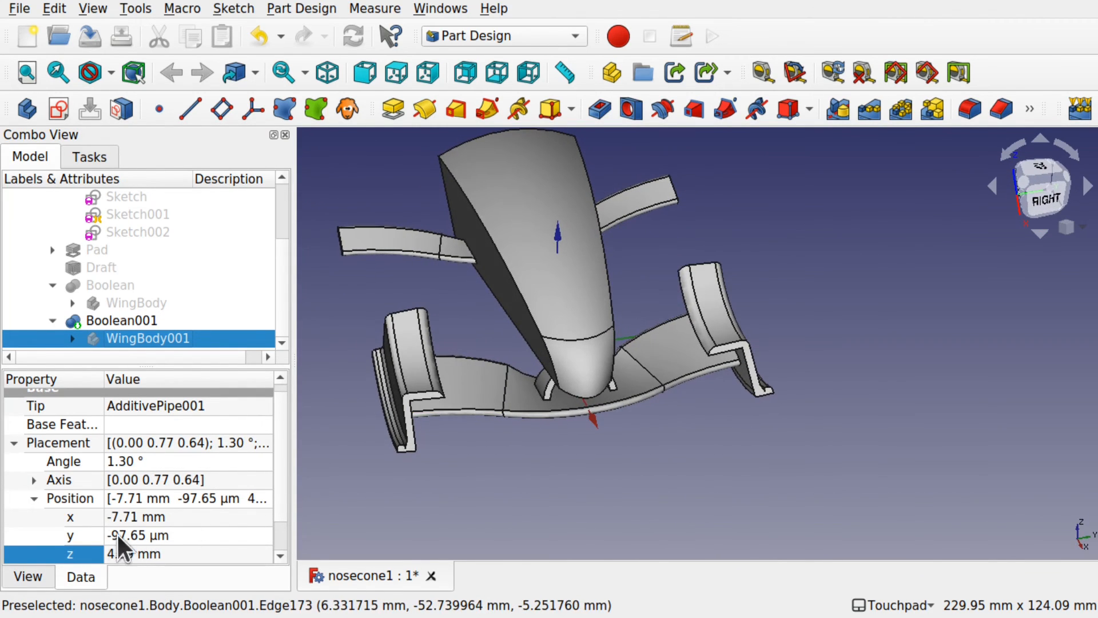
click(137, 516)
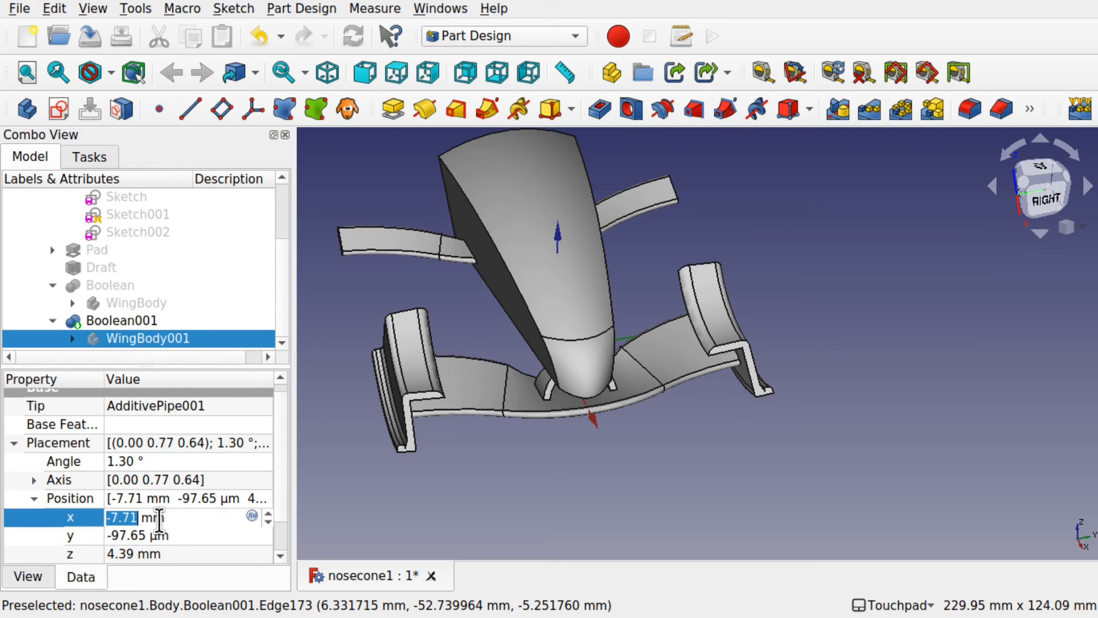
text(20)
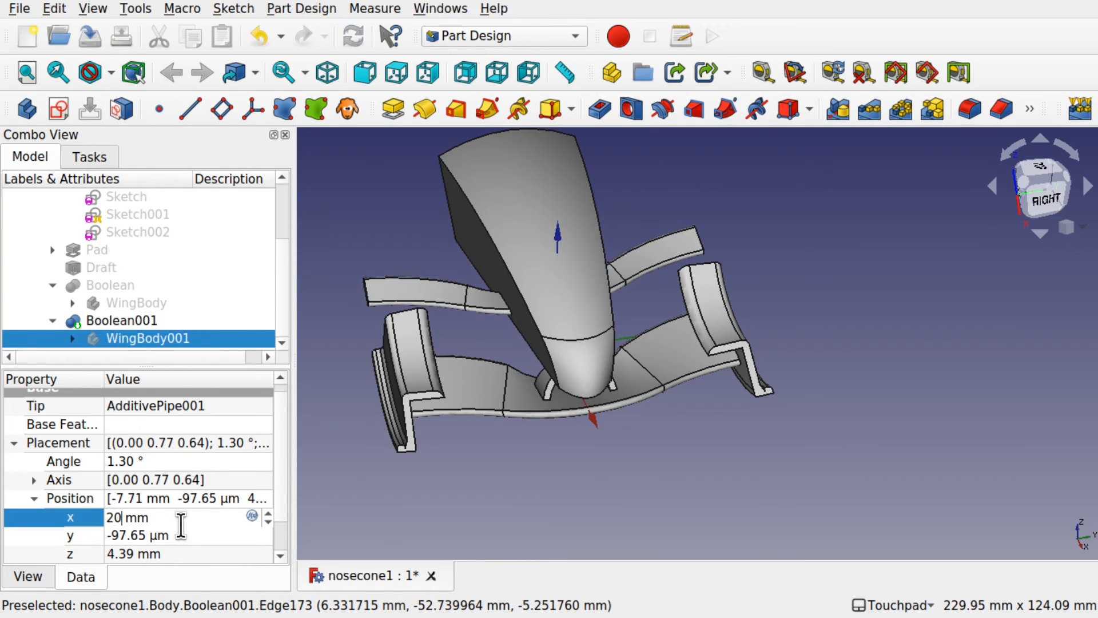
drag(124, 518, 87, 507)
text(40)
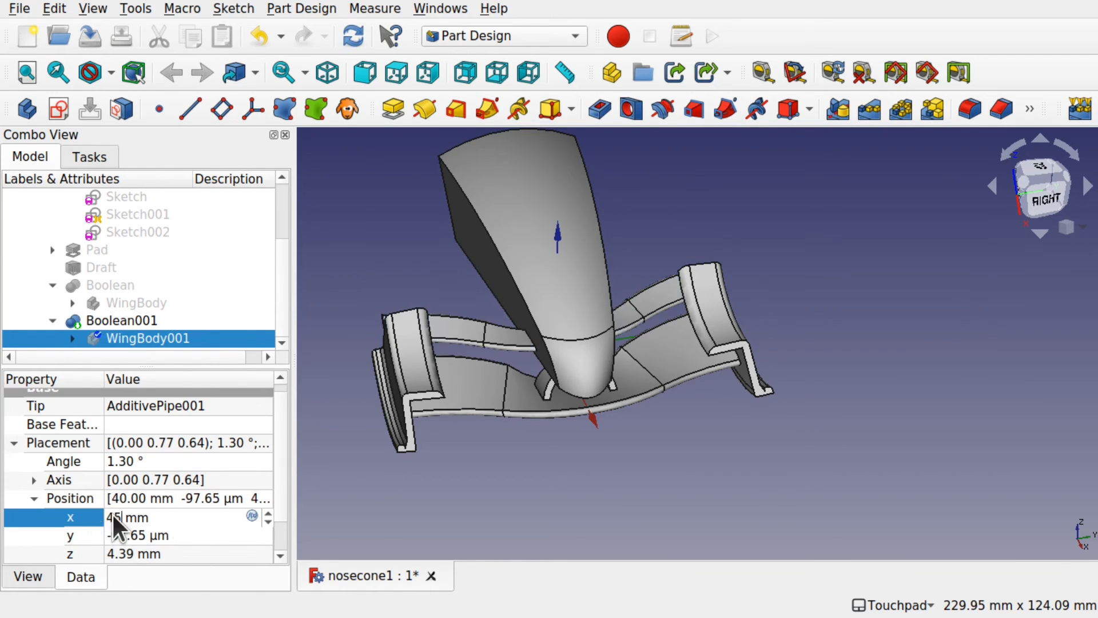
key(Return)
Lower WingBody001 by setting its Placement position z to 0 mm and finally -2 mm, checking its fit beneath the nose cone.
shift+drag(432, 380, 600, 370)
shift+drag(468, 385, 440, 474)
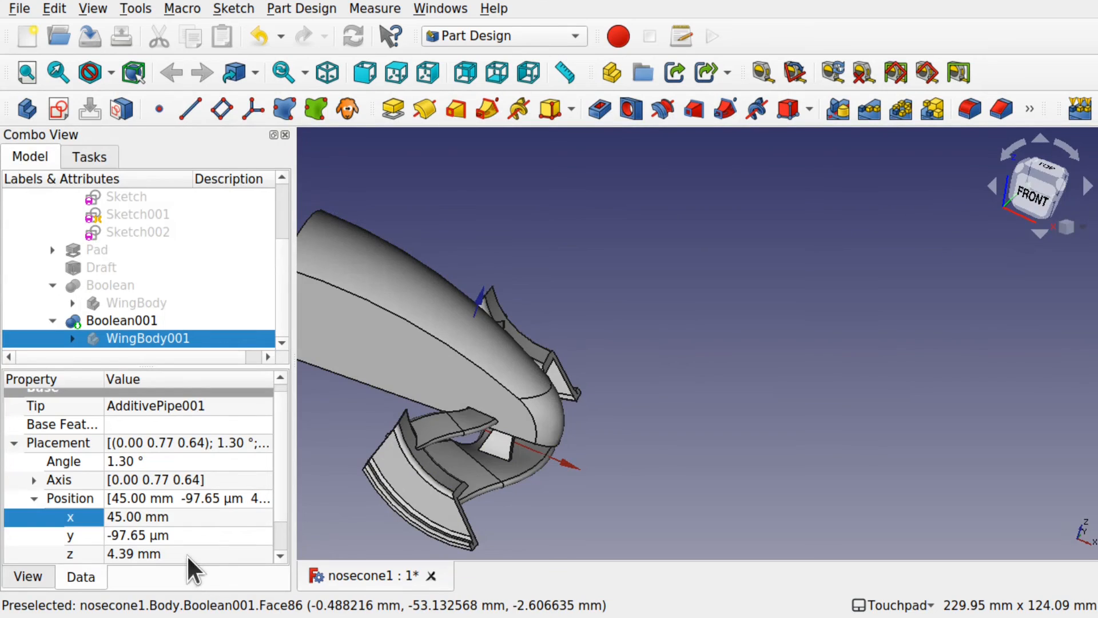
click(187, 555)
text(0)
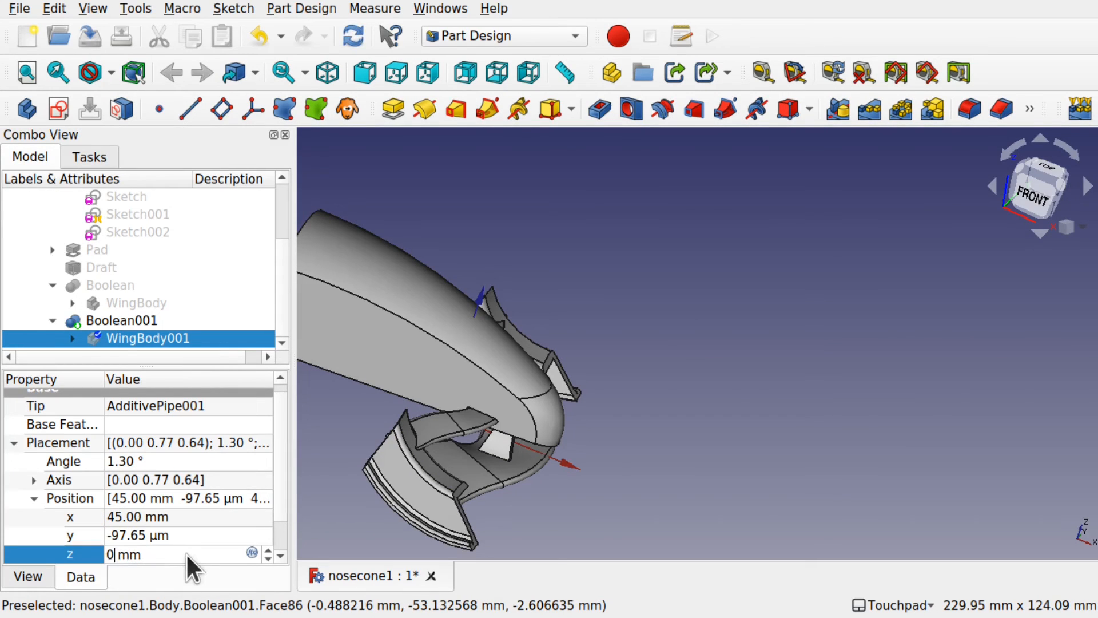
key(Return)
click(114, 553)
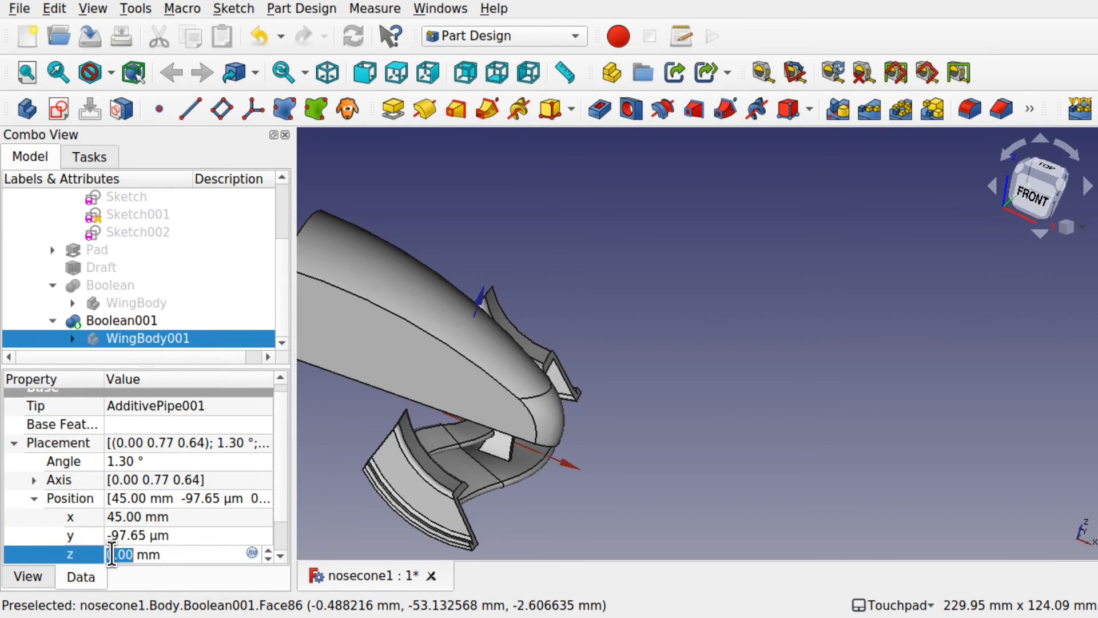
click(111, 554)
key(BackSpace)
text(-2)
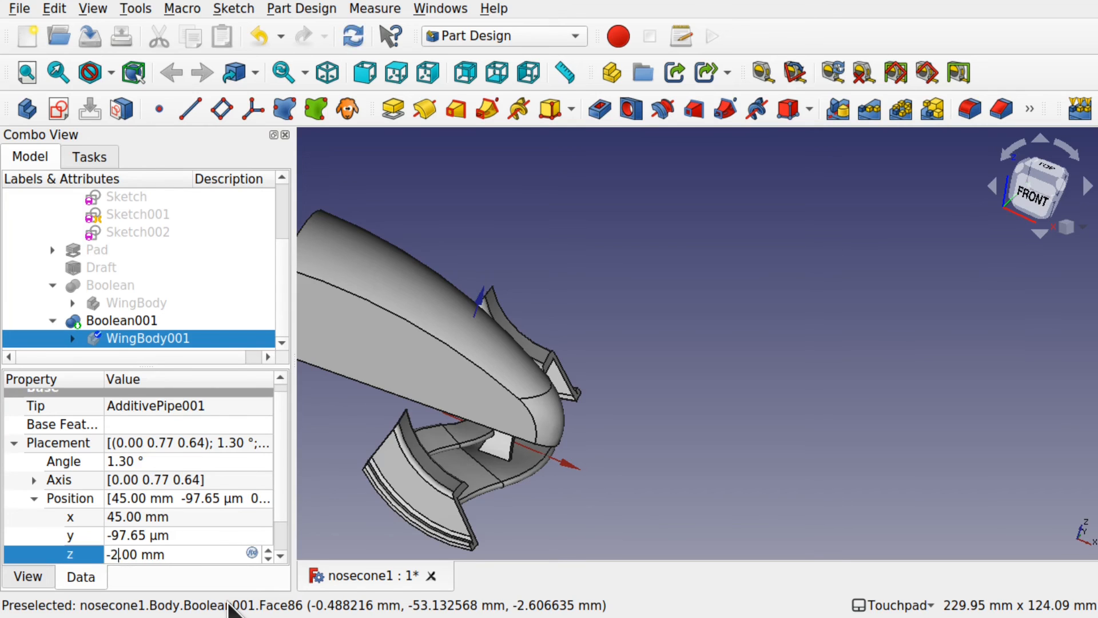
click(591, 430)
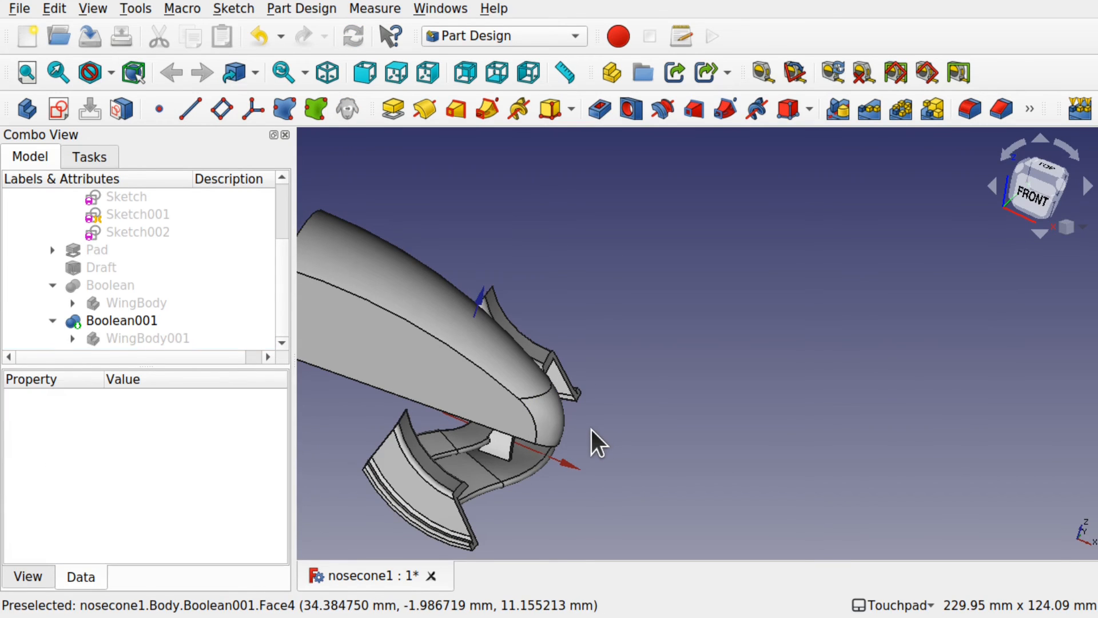
shift+drag(592, 430, 452, 418)
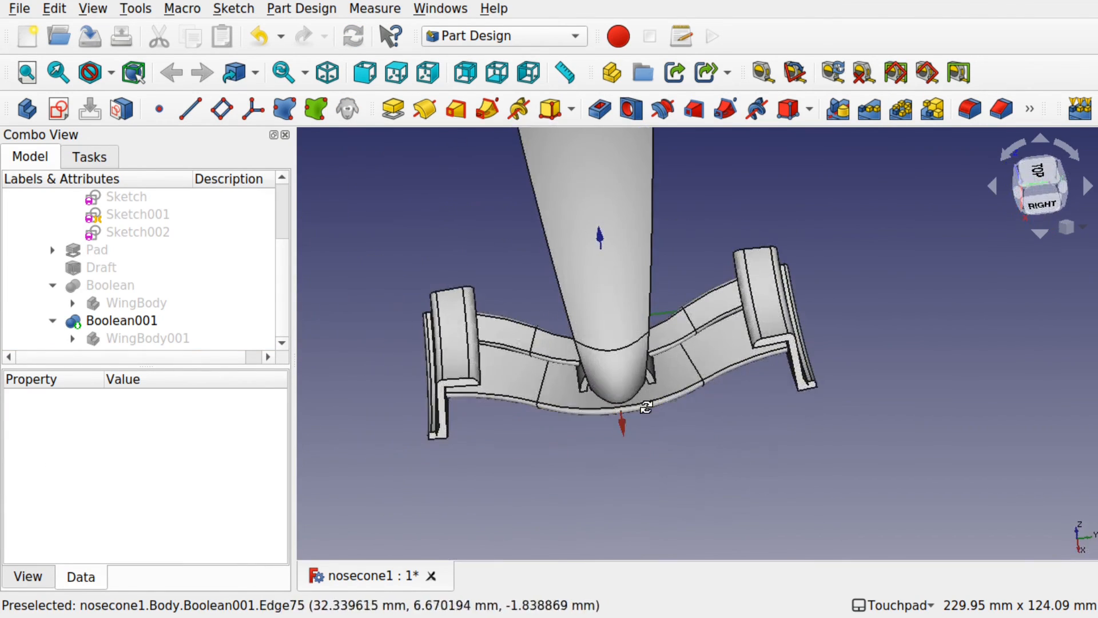
shift+drag(643, 409, 572, 320)
scroll(623, 395, up, 3)
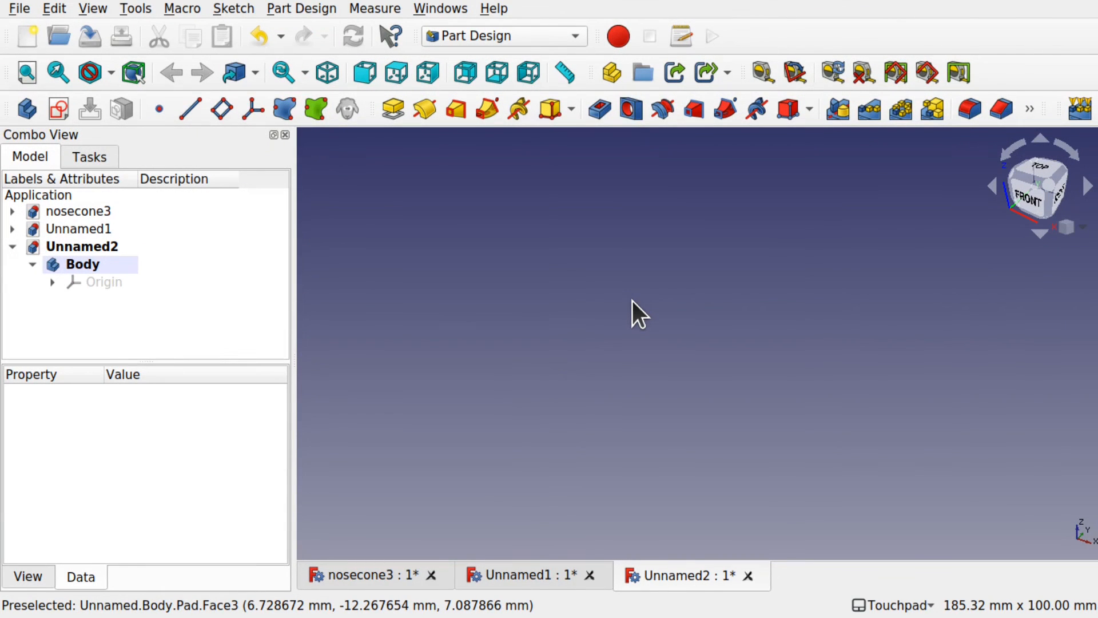
Create a sketch on the XY_Plane of Unnamed2's Body and draw an upright rectangle about 28 mm wide enclosing the origin.
click(54, 108)
click(88, 264)
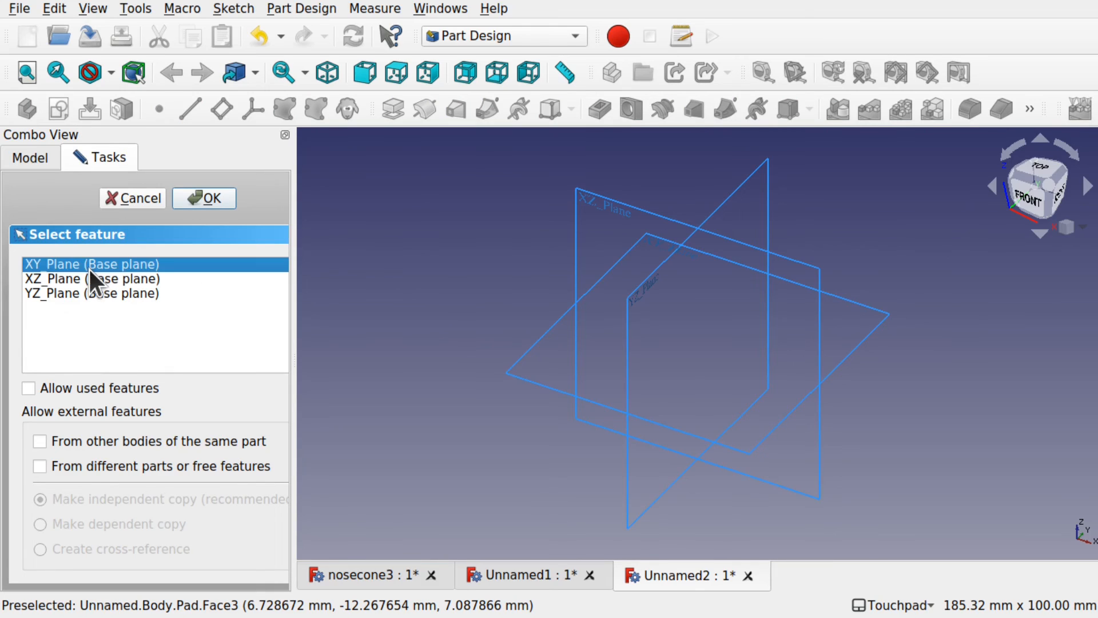
click(201, 199)
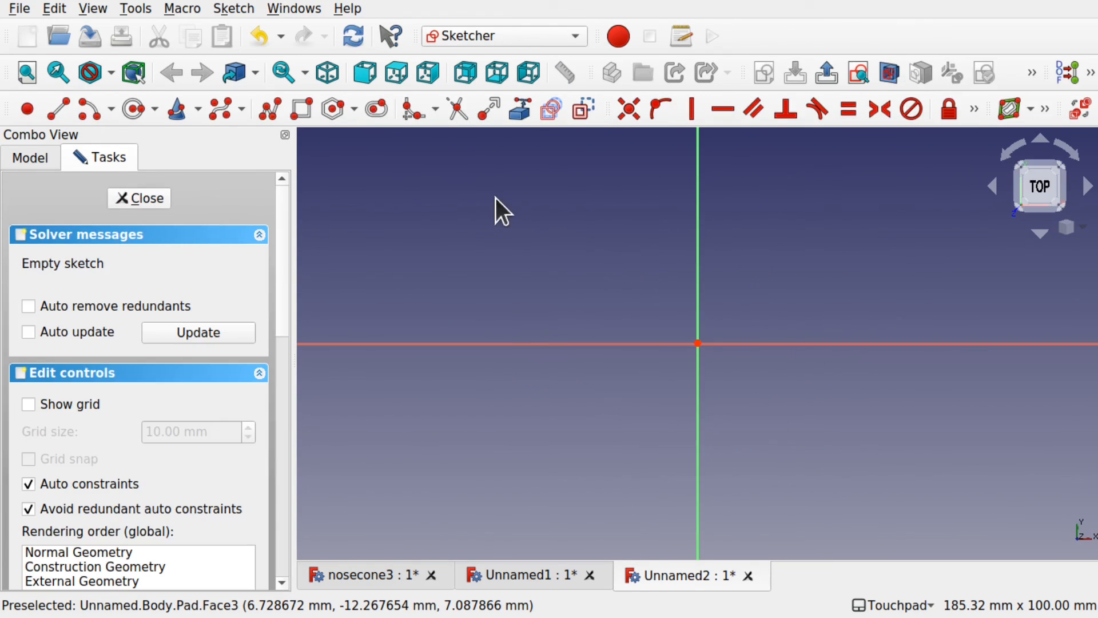
click(304, 108)
click(634, 285)
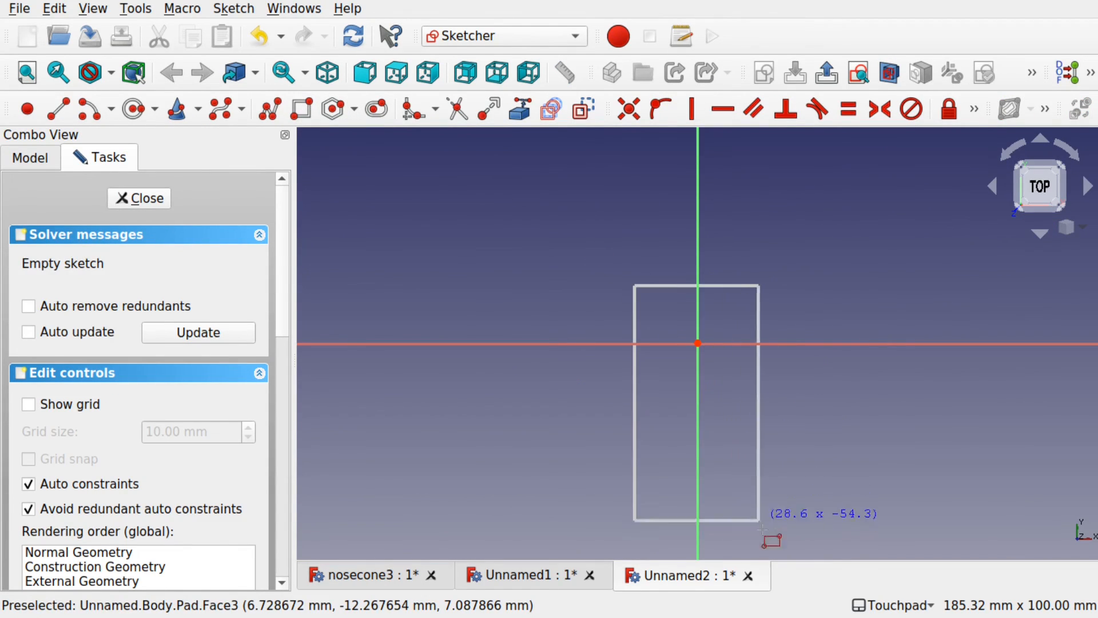
click(755, 551)
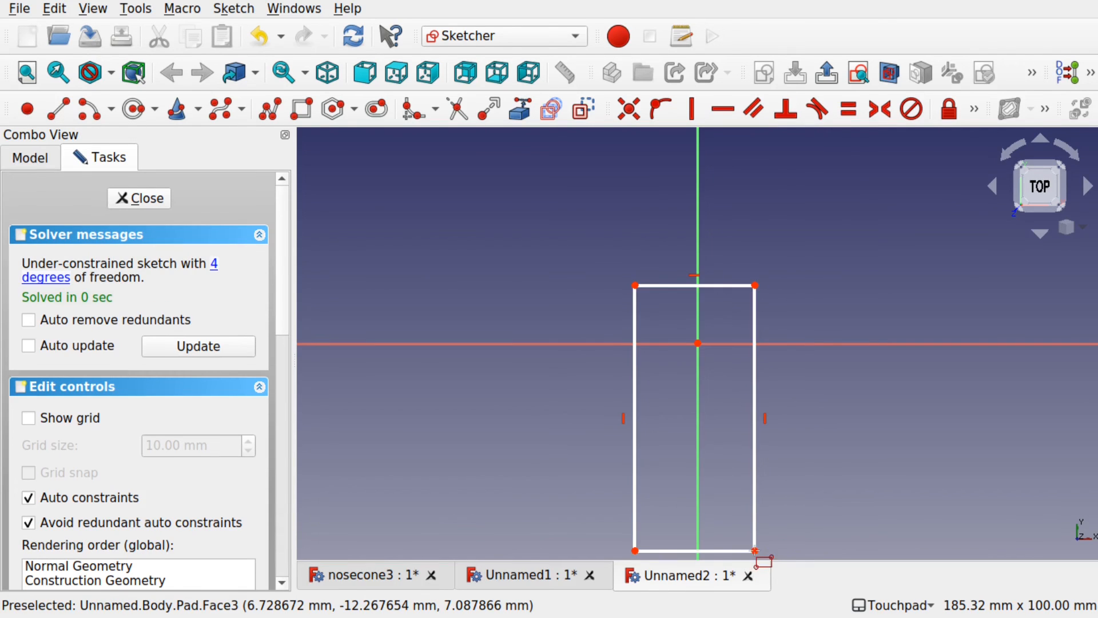
Close the rectangle sketch, pad it 10 mm, and view the block from below.
alt+drag(695, 333, 709, 435)
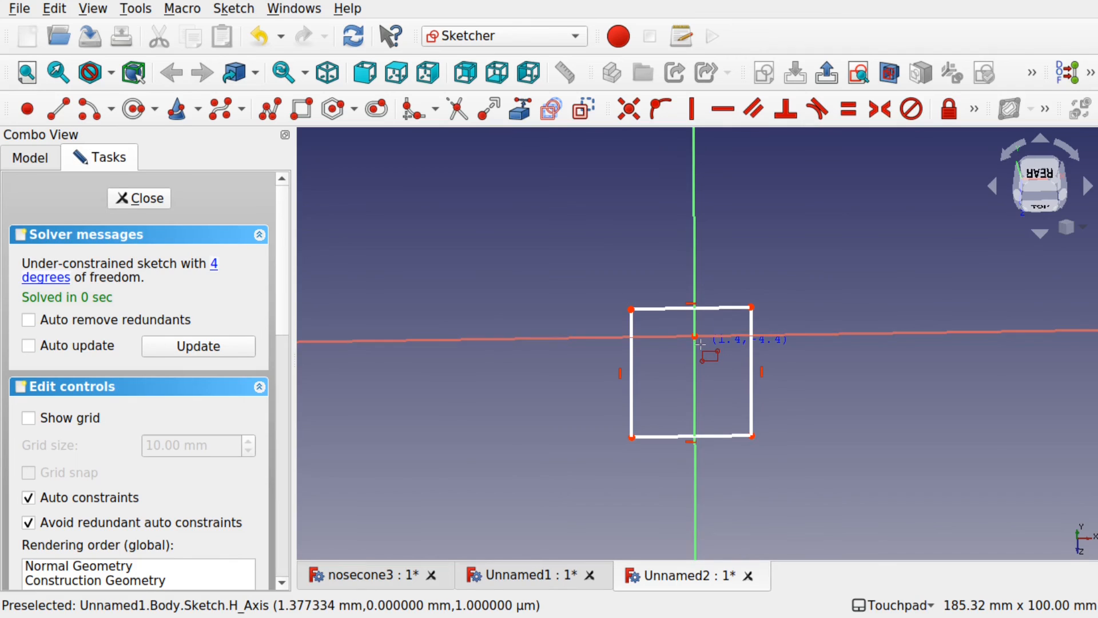
alt+drag(704, 343, 708, 272)
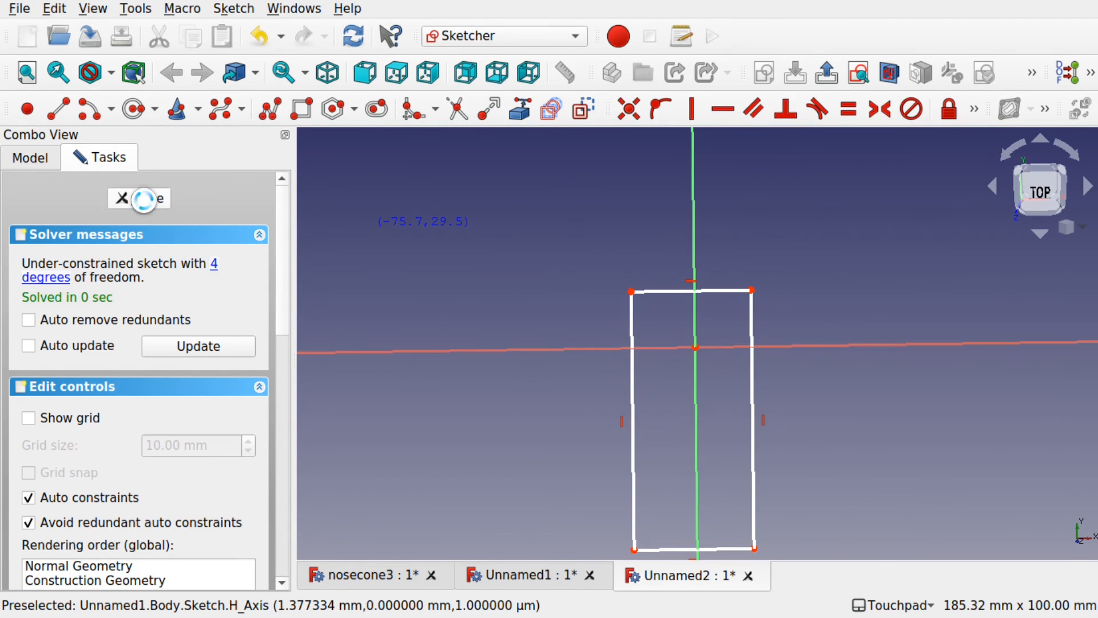
click(143, 198)
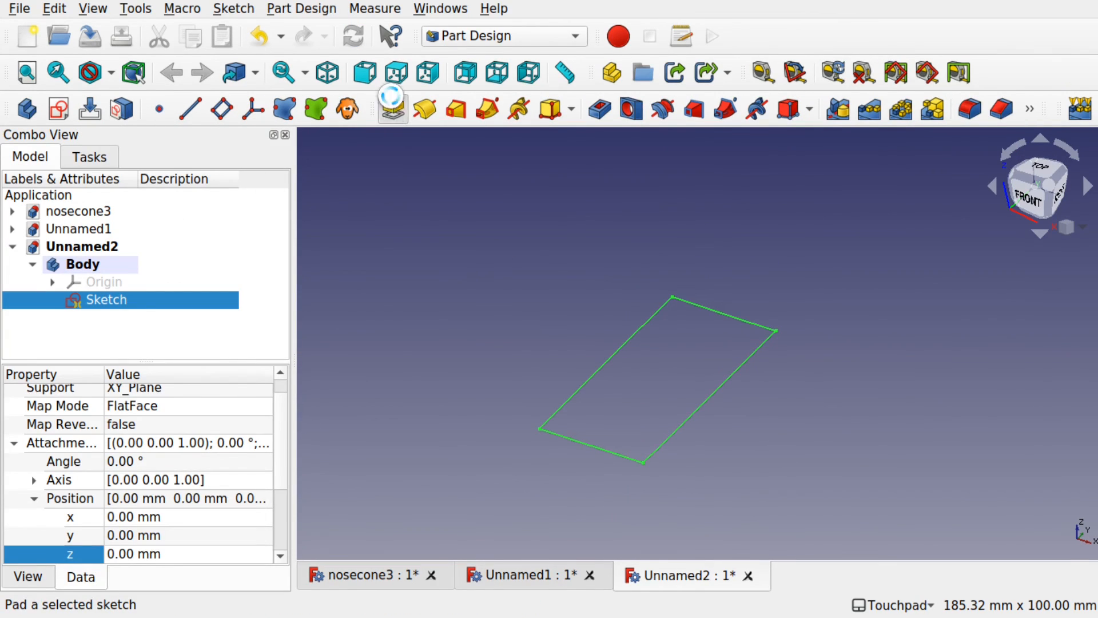
click(188, 198)
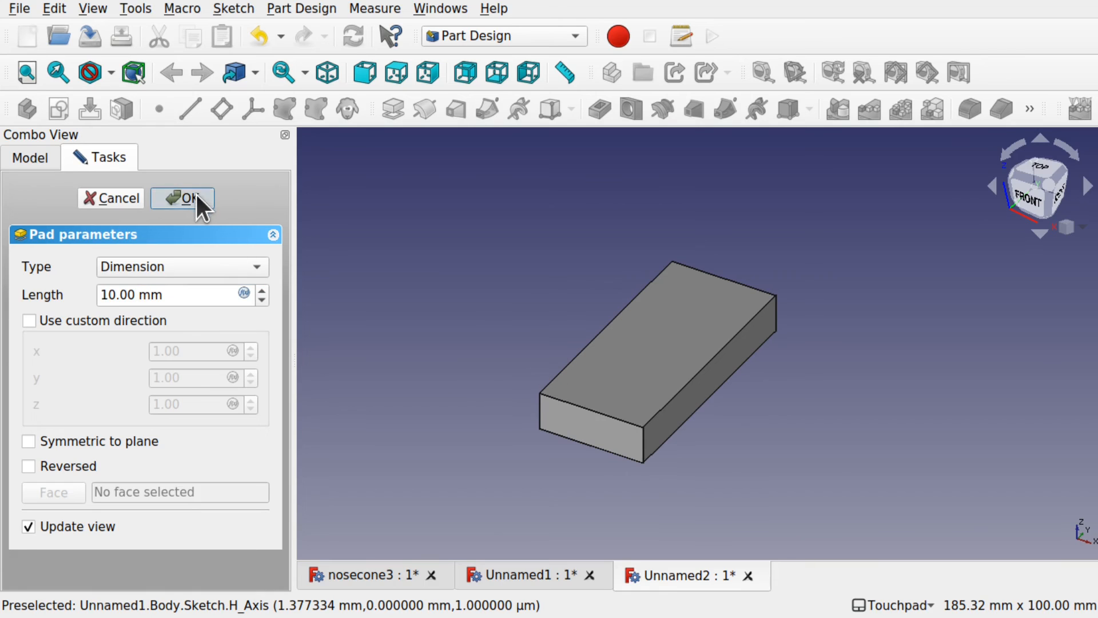
shift+drag(701, 419, 669, 435)
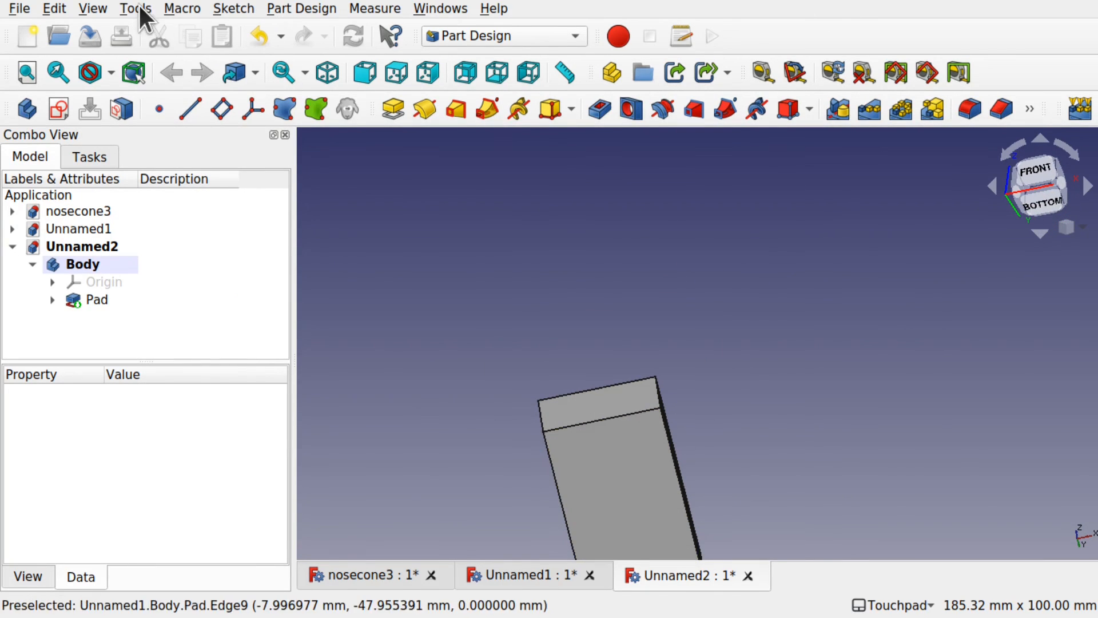
Turn on the axis cross in the 3D view and turn the model to see the block from above.
click(102, 7)
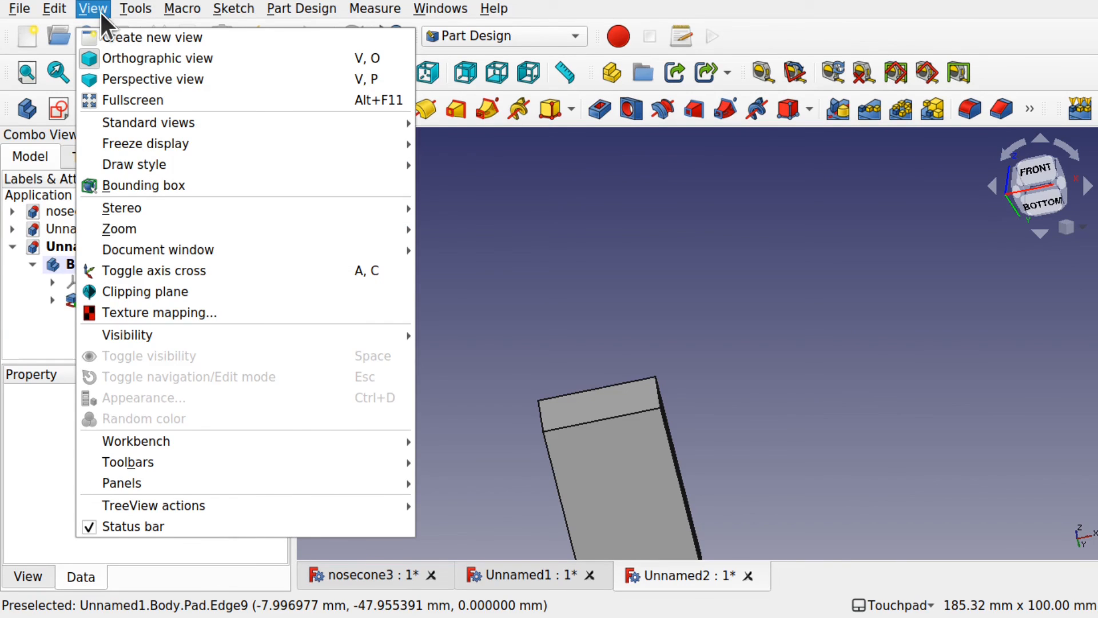
click(155, 267)
shift+drag(666, 387, 637, 375)
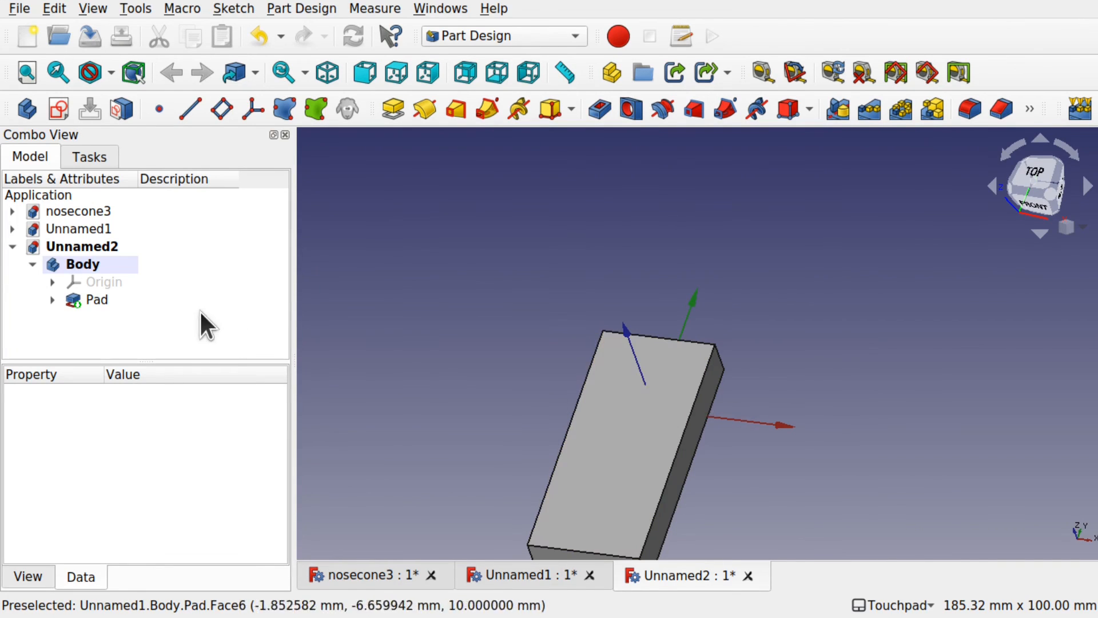
Show the Body's Origin to examine its base planes around the block, and hide it again.
click(104, 287)
alt+drag(524, 321, 575, 312)
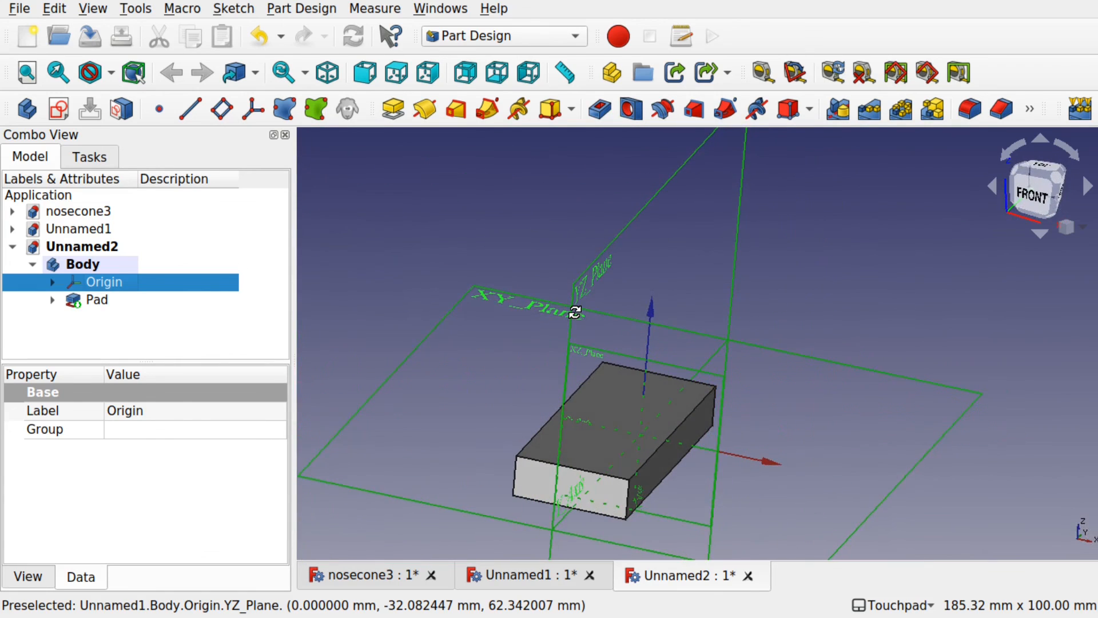
key(space)
click(490, 333)
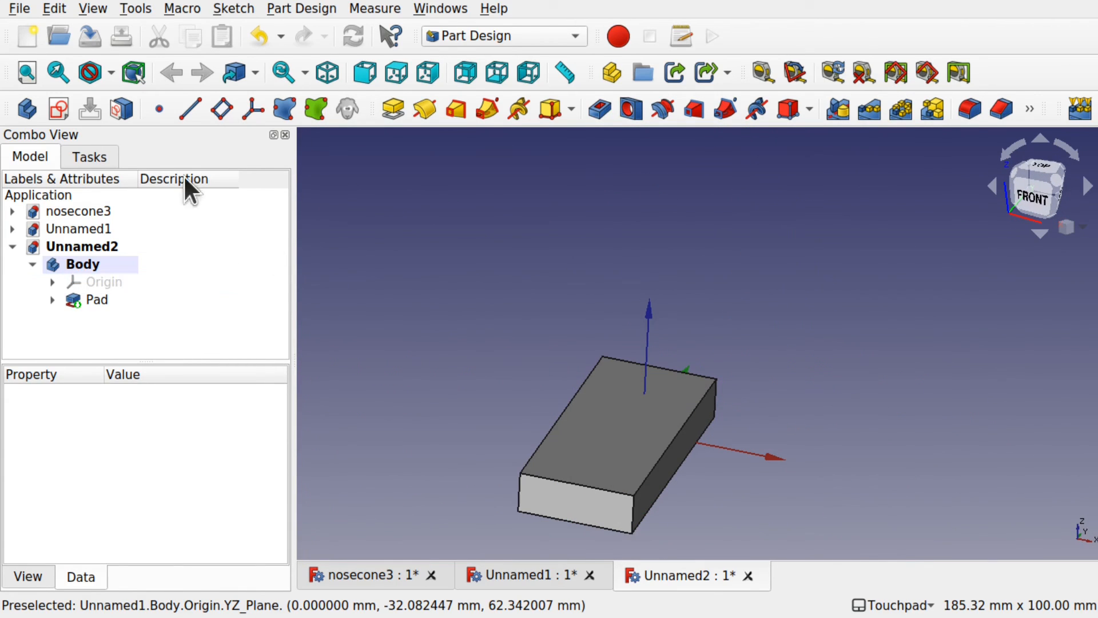
Create a second body in Unnamed2 and start a sketch on its XY_Plane001.
click(25, 108)
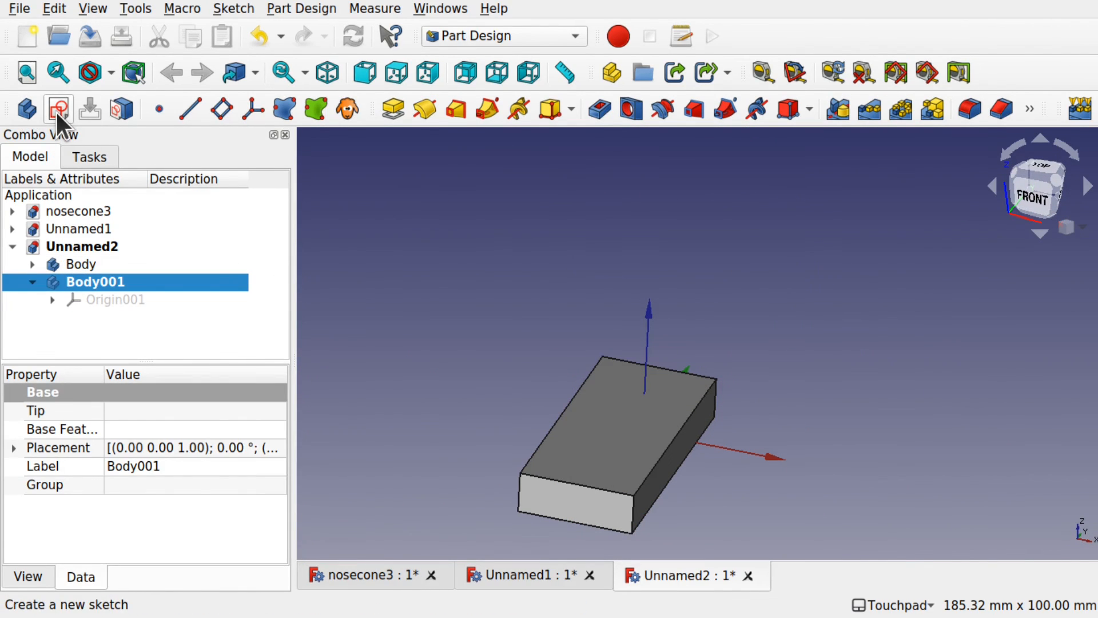
click(57, 111)
click(65, 262)
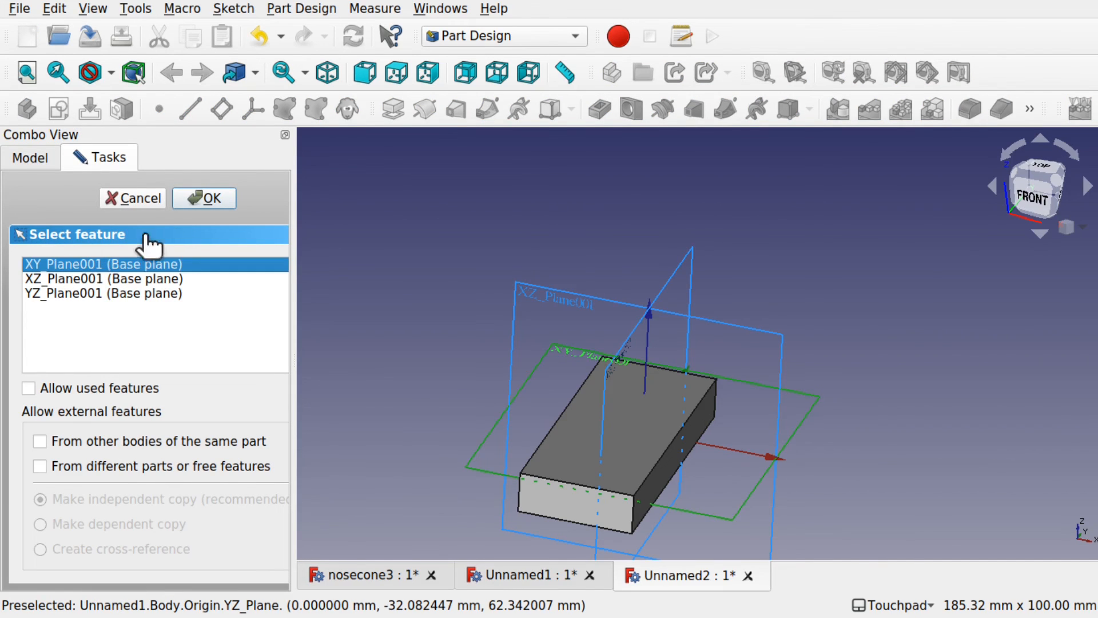
click(208, 201)
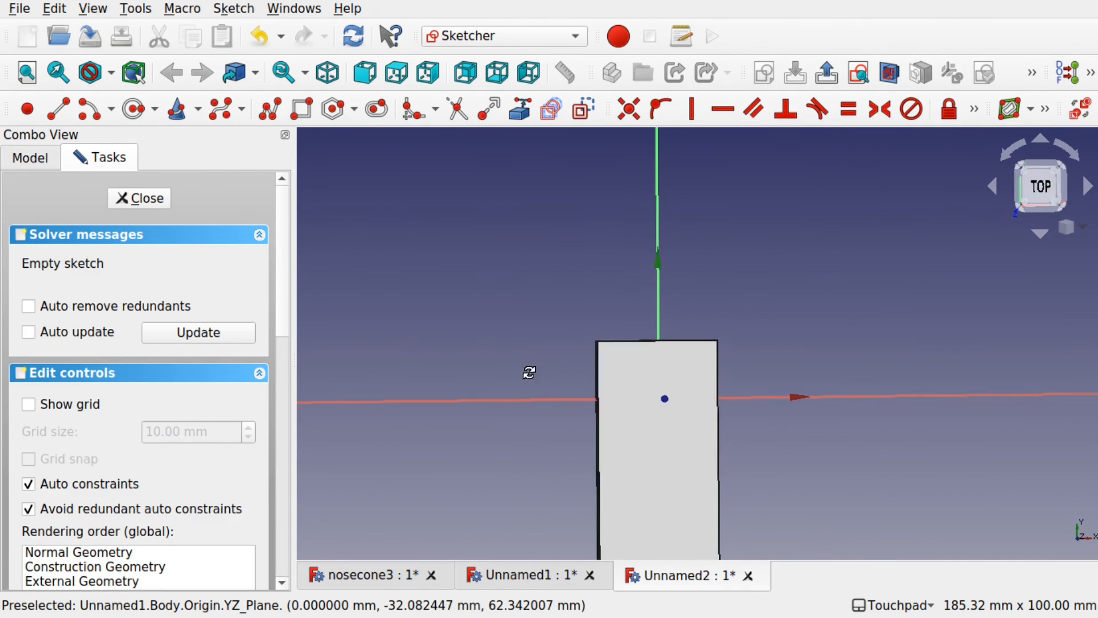
Hide the first Body while Sketch001 is open so the sketch plane is clear.
mouse_move(527, 372)
middle_down()
mouse_move(705, 355)
mouse_move(589, 380)
mouse_move(549, 372)
middle_up()
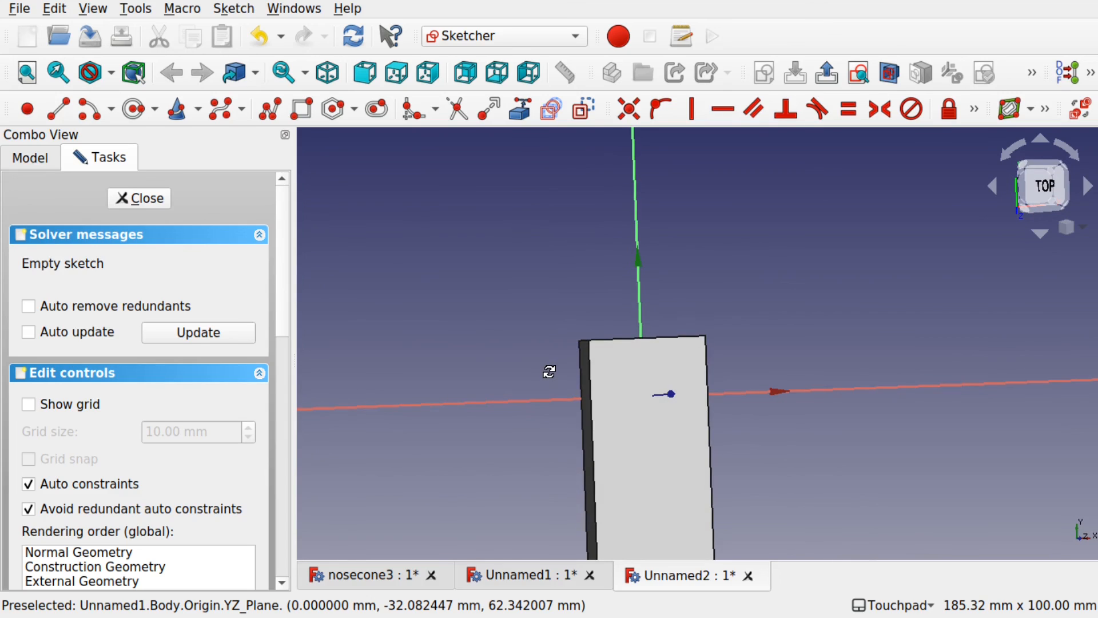
click(9, 165)
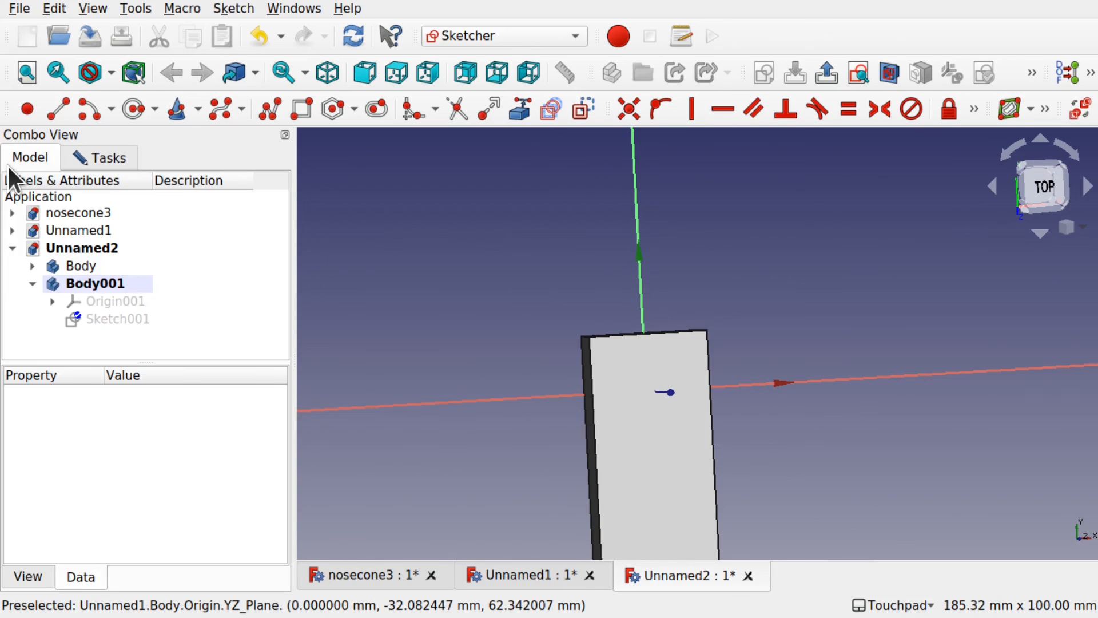
click(95, 264)
key(space)
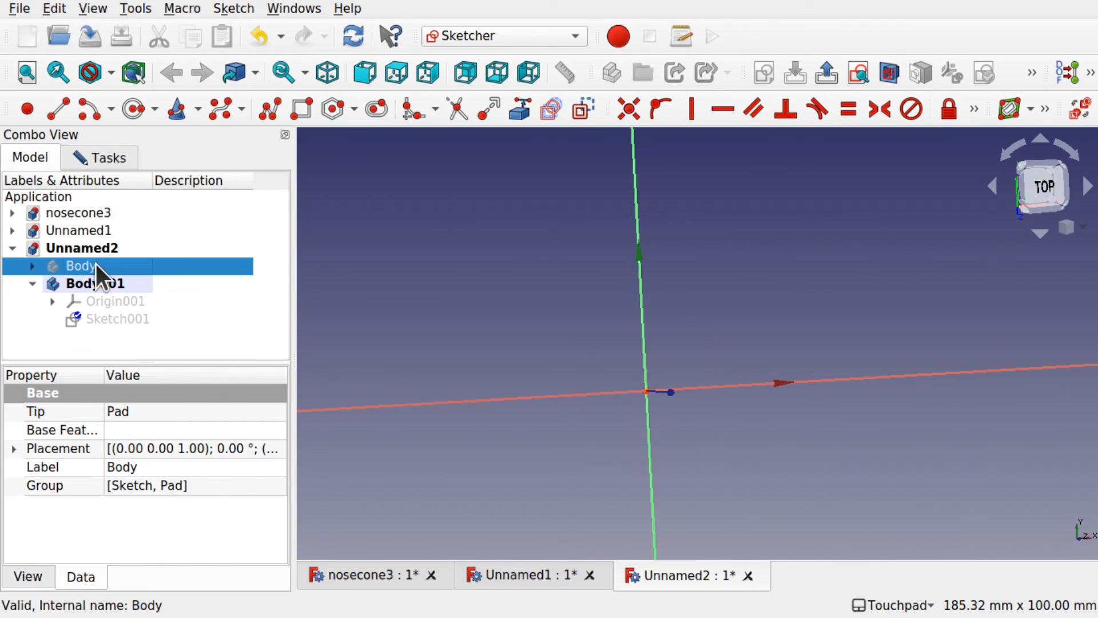
Draw a wide horizontal rectangle enclosing the origin in Sketch001.
click(427, 303)
click(302, 110)
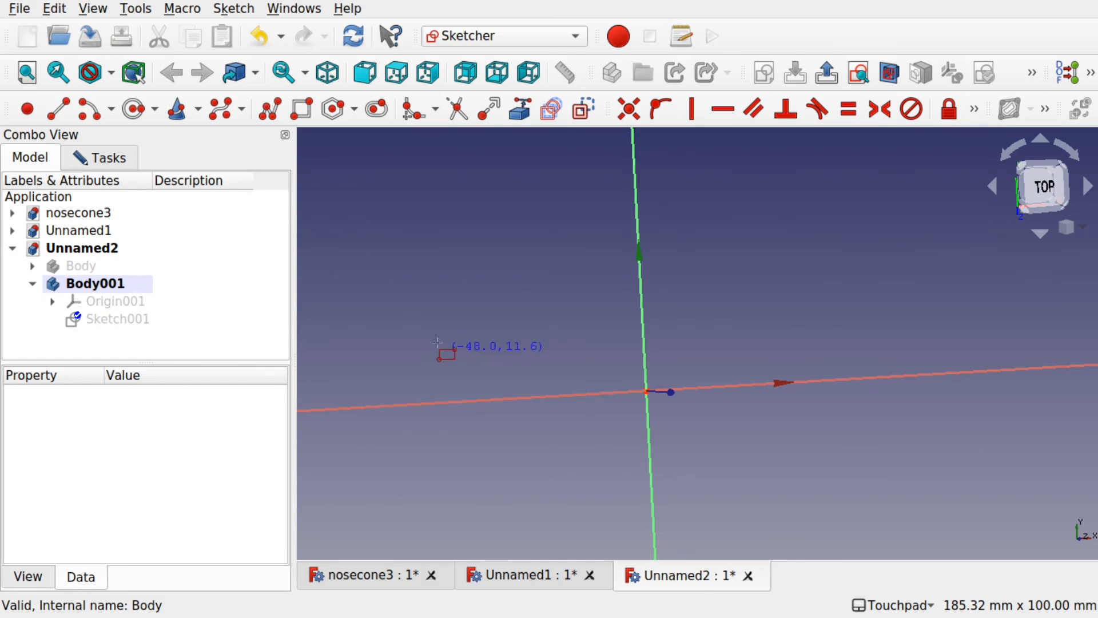
click(478, 325)
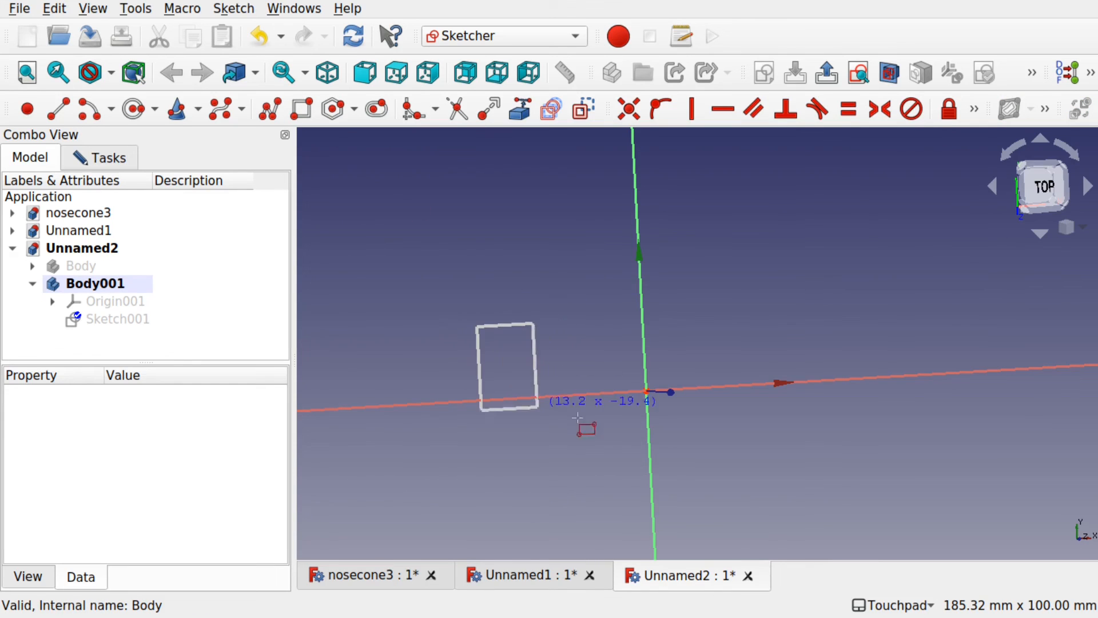
click(817, 434)
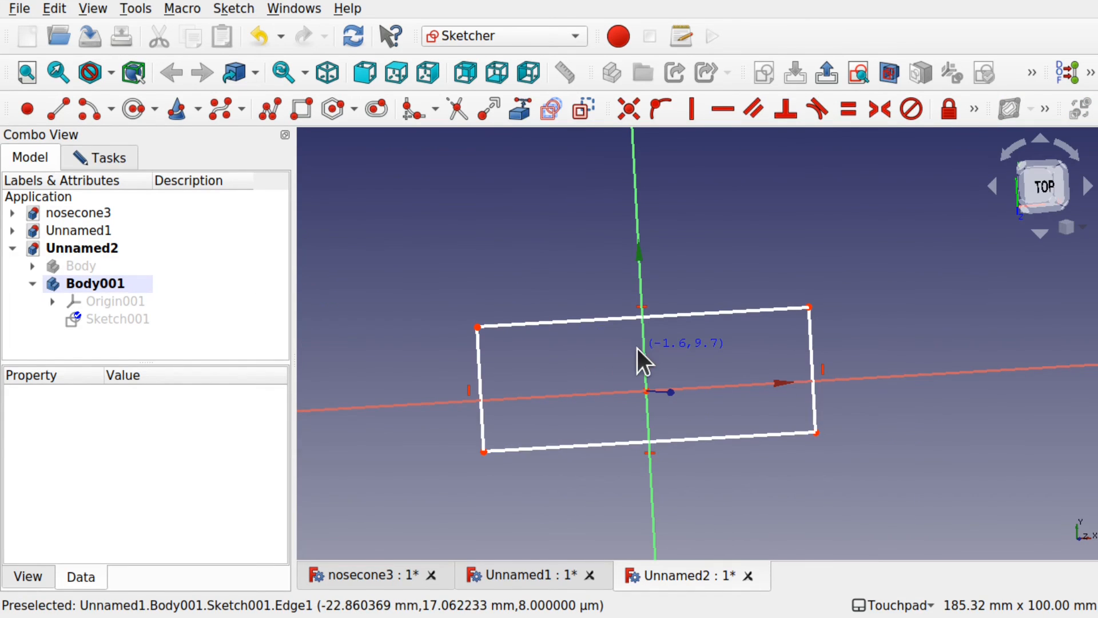
alt+drag(643, 355, 656, 307)
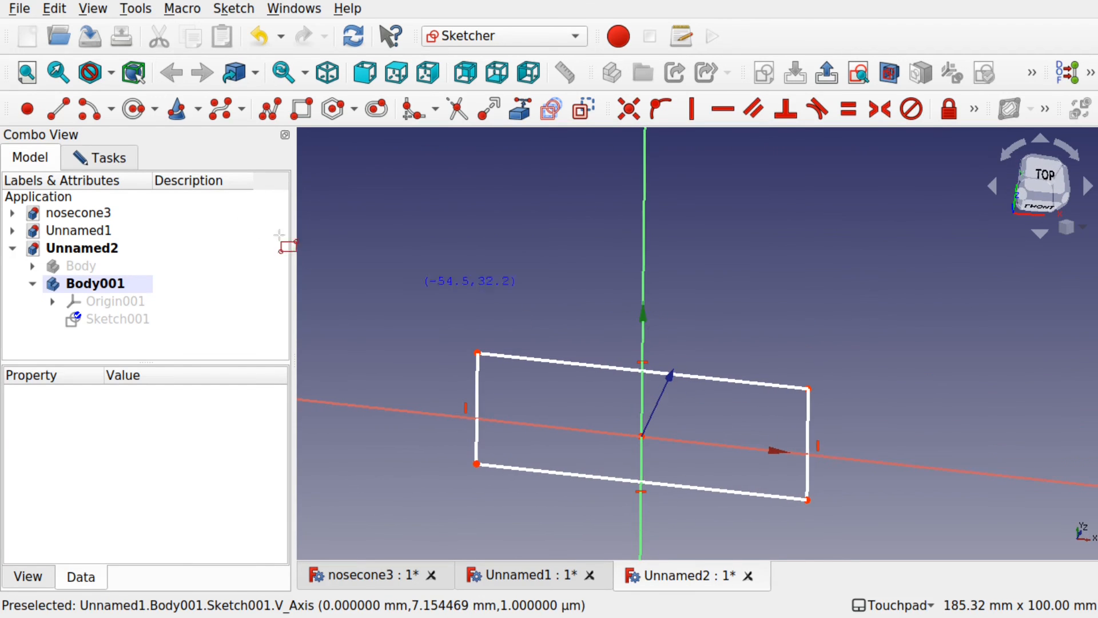
Close the rectangle sketch and pad it with a length of 5 mm.
click(112, 160)
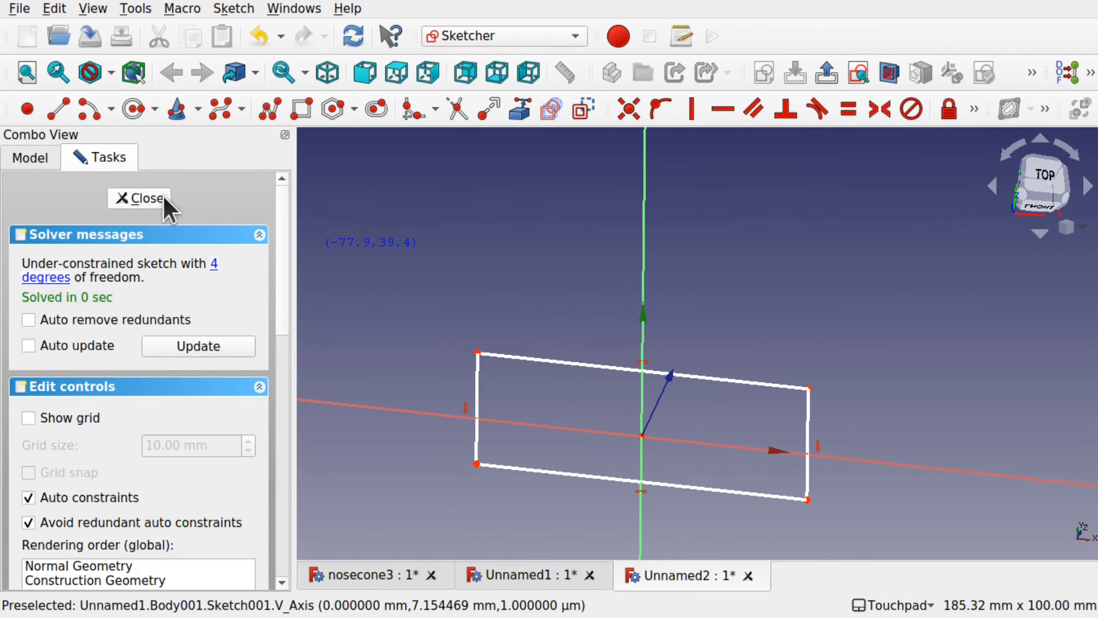
click(162, 194)
click(393, 109)
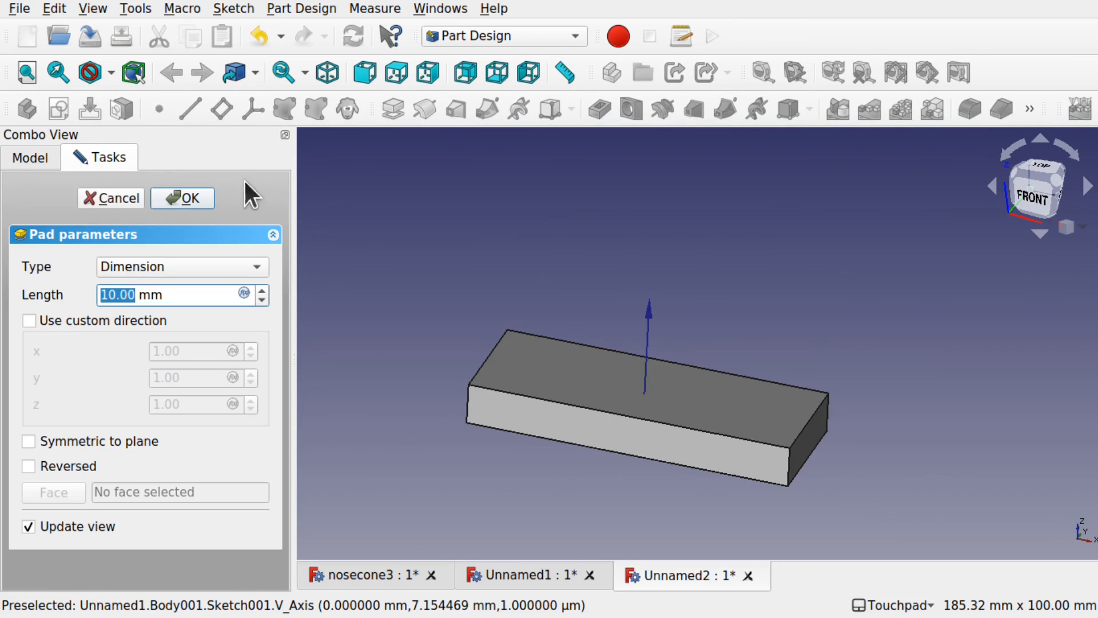
text(5)
key(Return)
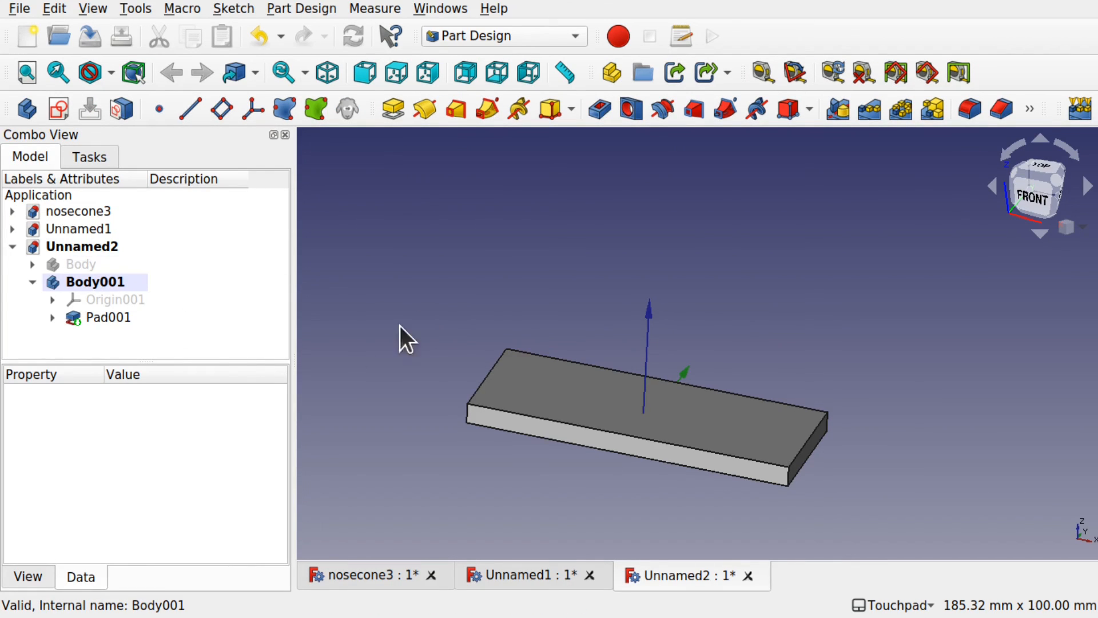
Show the first Body again and highlight Pad001 to see how the two blocks cross.
click(81, 263)
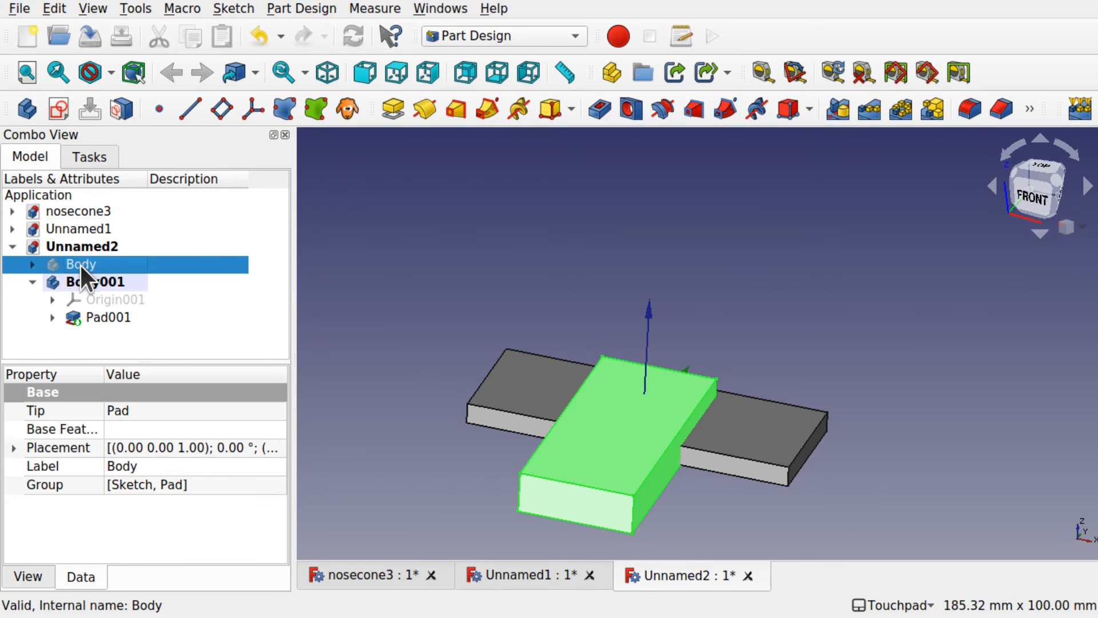
shift+drag(775, 392, 657, 357)
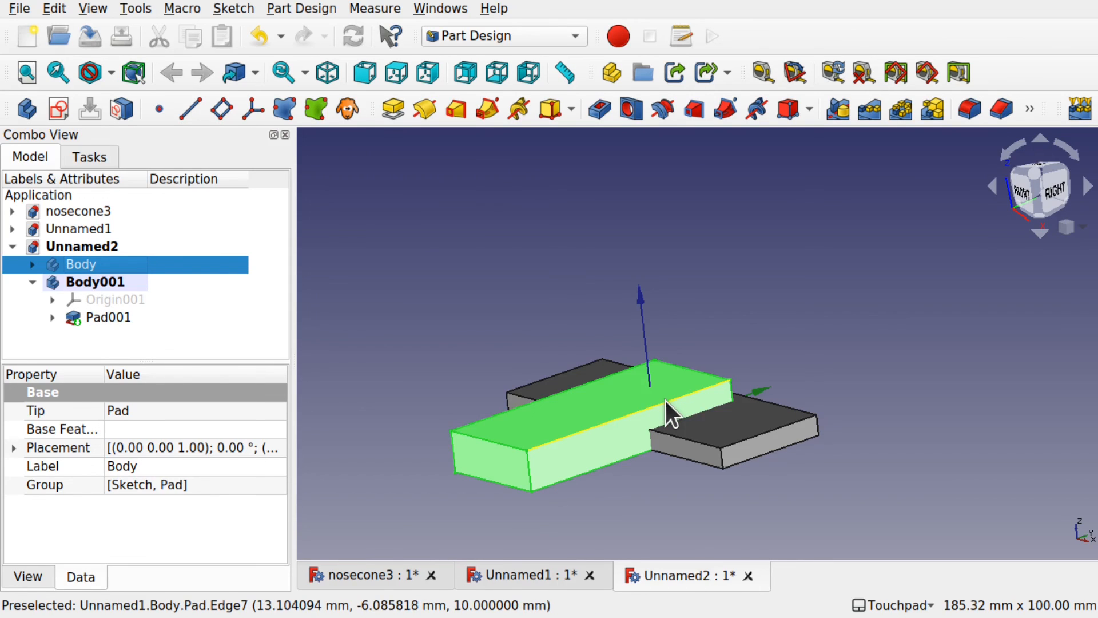
click(133, 318)
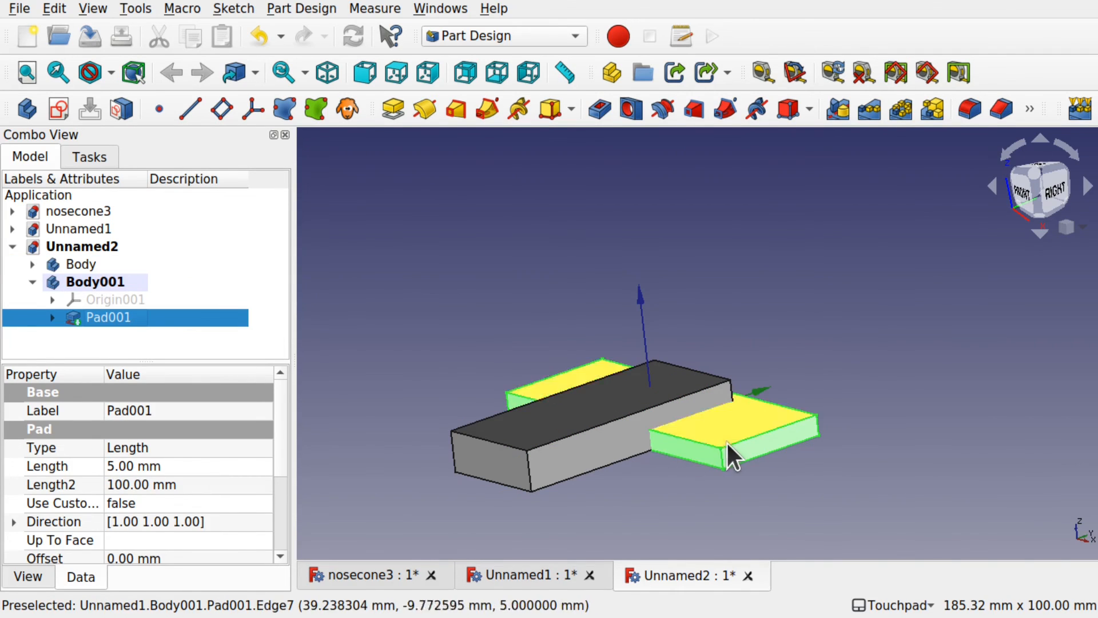
Lower Sketch001 under Pad001 by setting its Attachment Offset position z to -1, -5 and finally -3 mm.
click(53, 314)
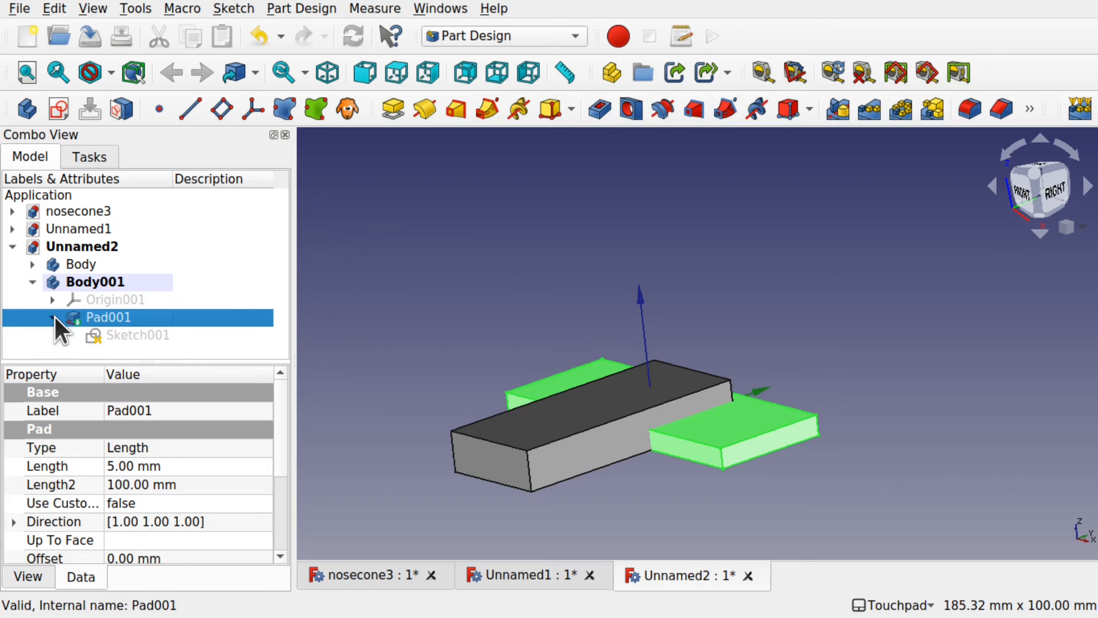
click(121, 334)
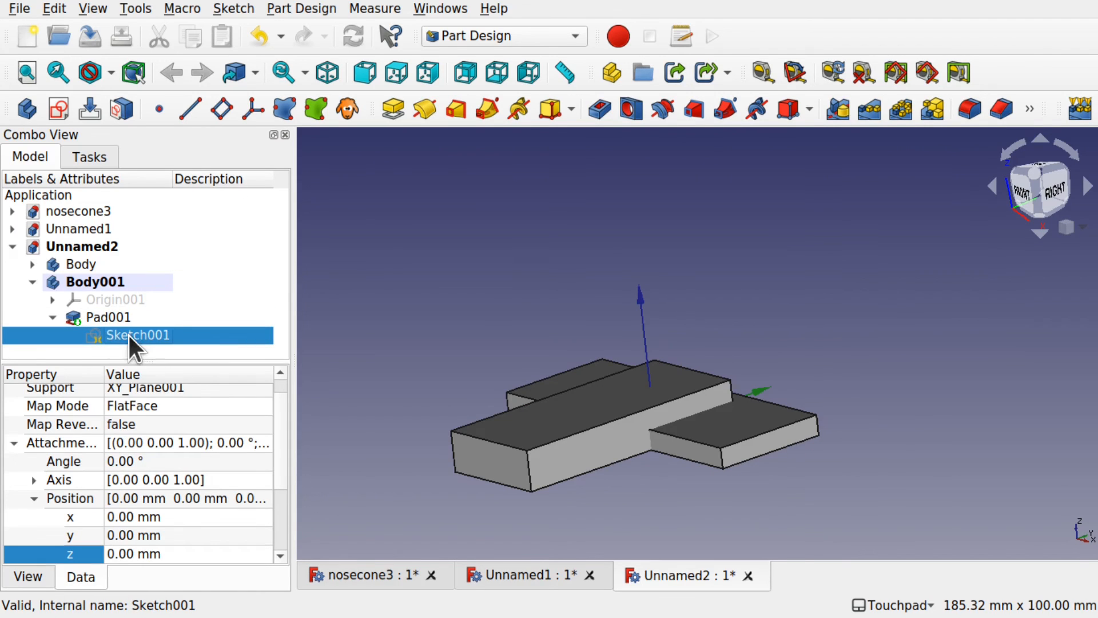
click(14, 443)
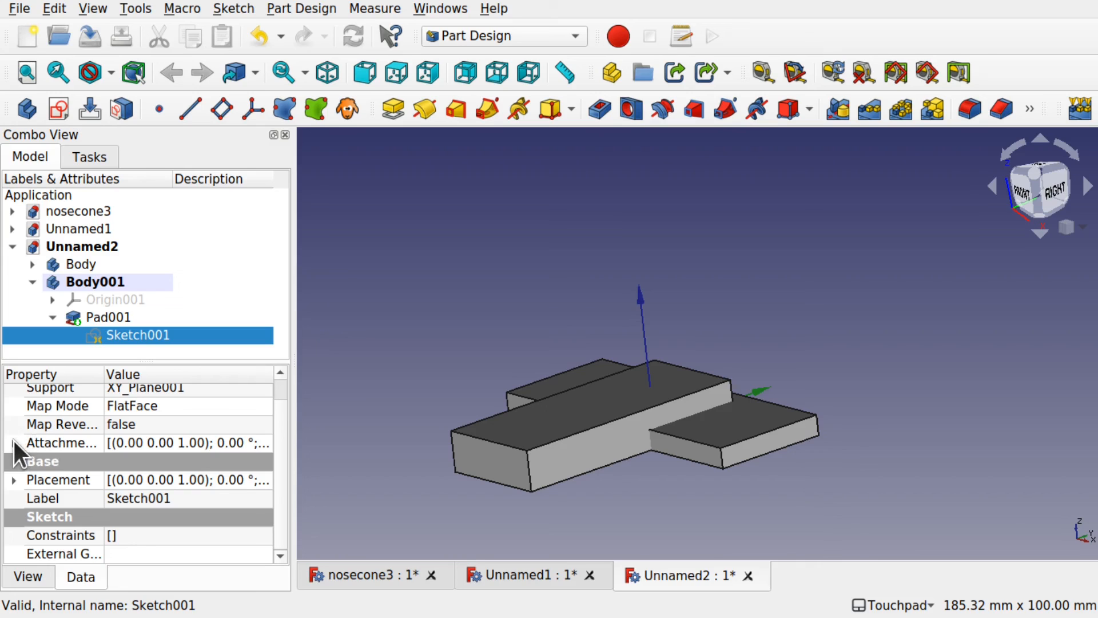
click(14, 444)
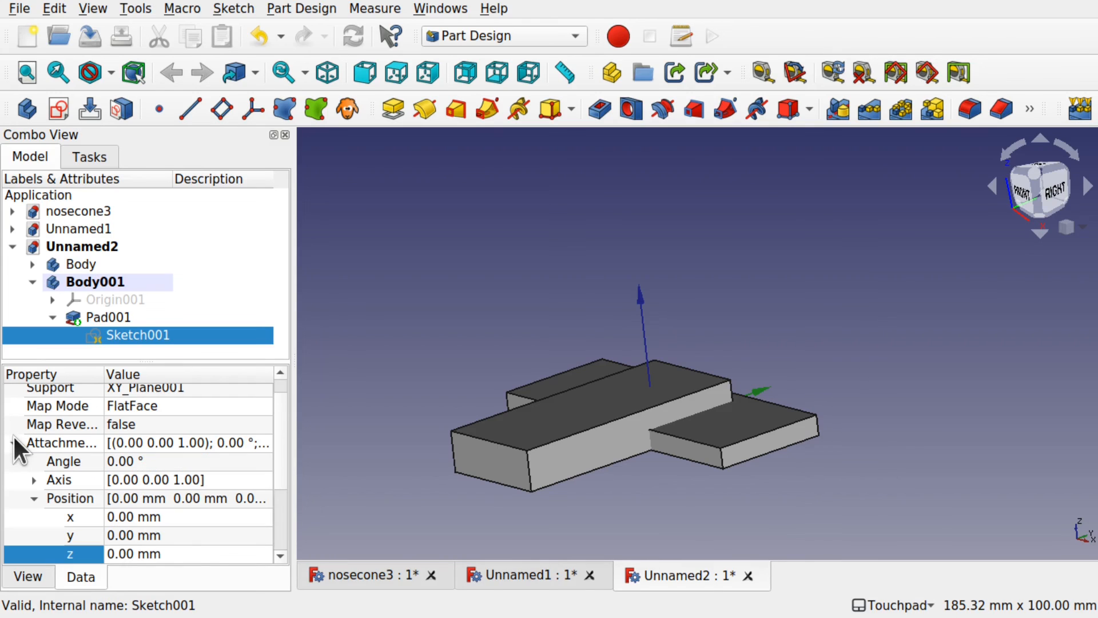
scroll(285, 458, down, 1)
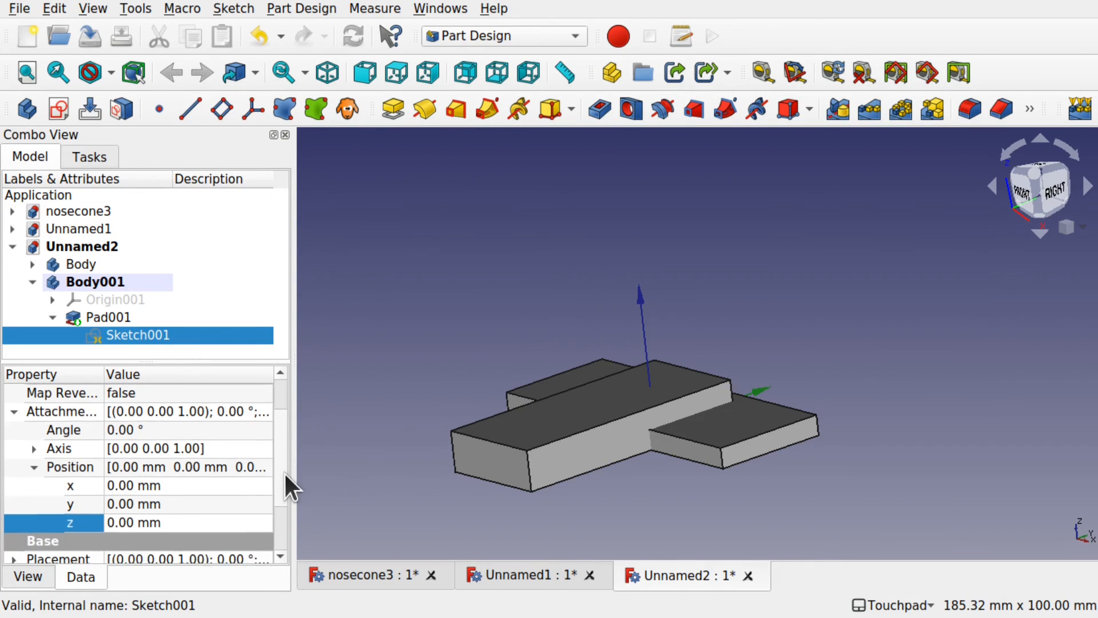
click(167, 486)
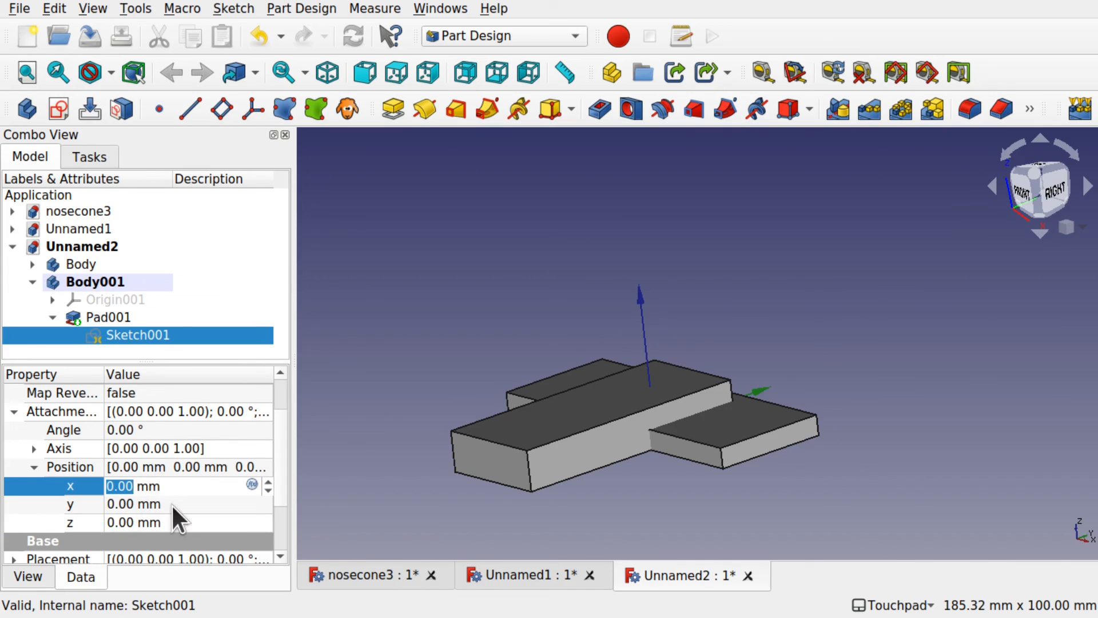
click(174, 522)
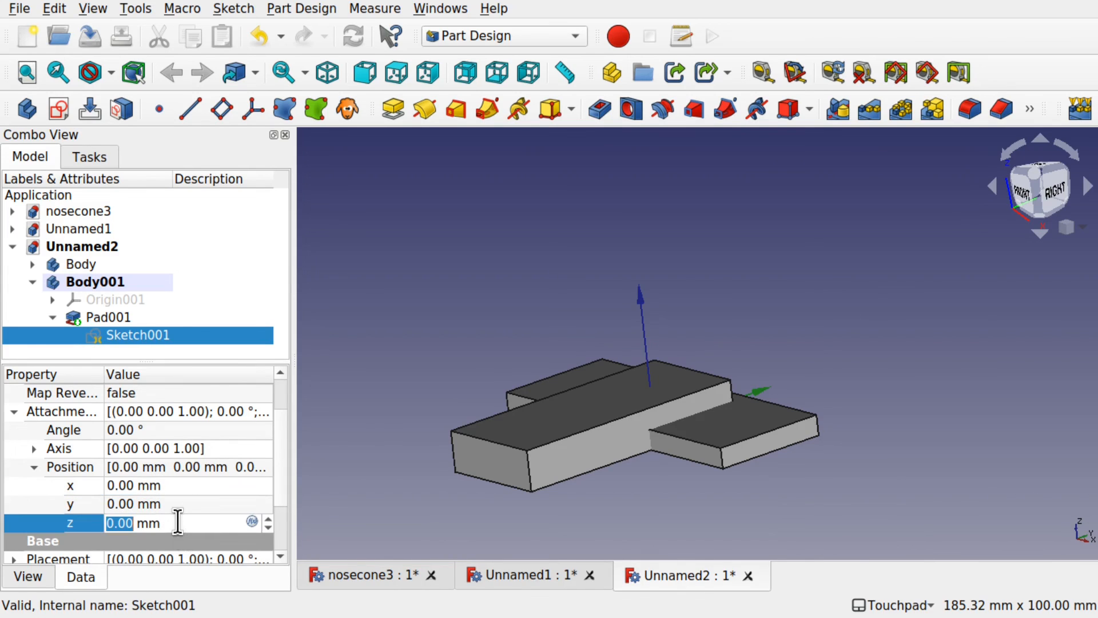
text(-1)
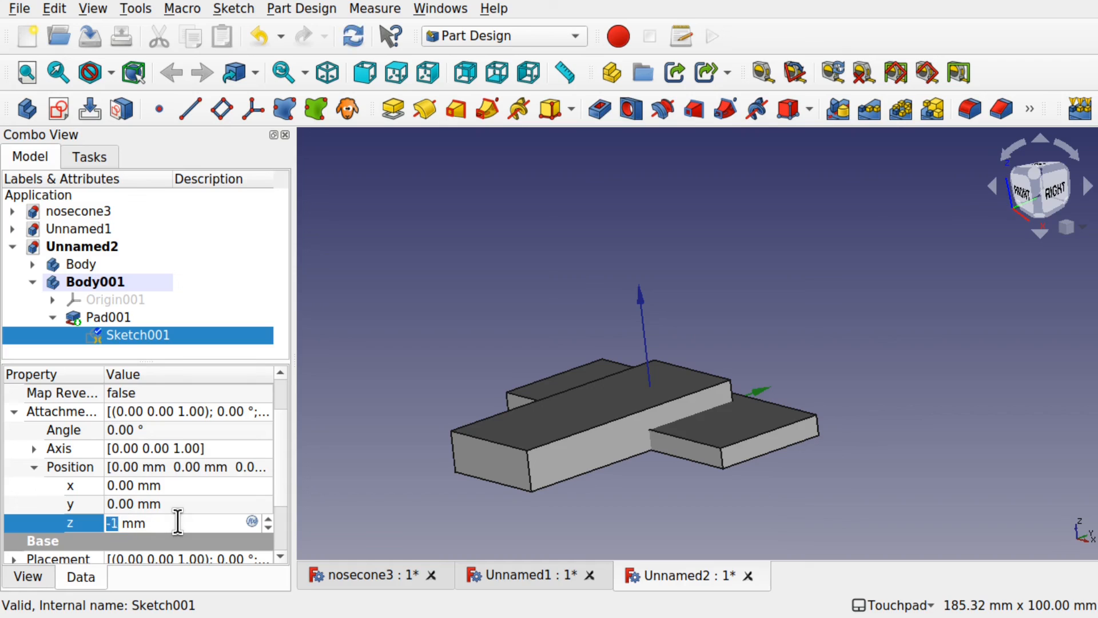
scroll(178, 521, down, 4)
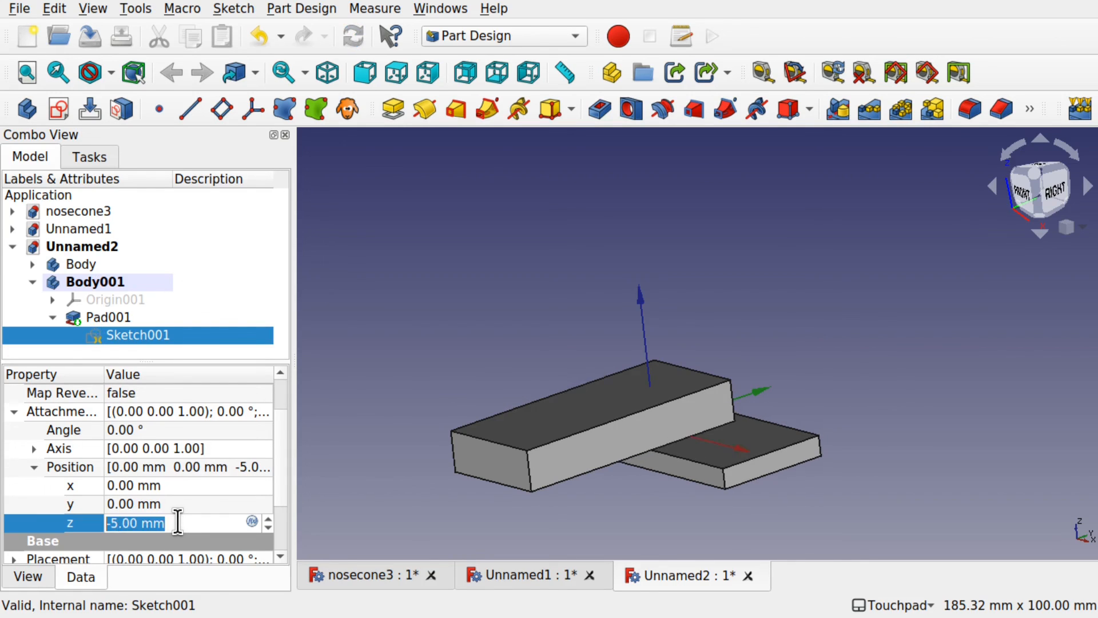
scroll(177, 522, up, 2)
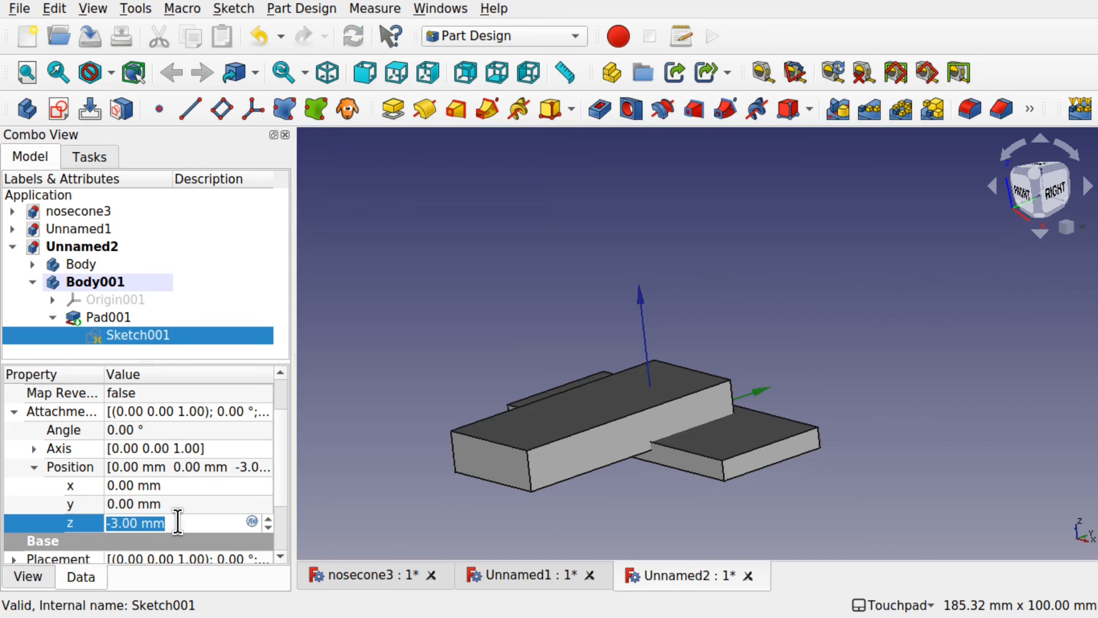
click(653, 488)
alt+drag(653, 489, 675, 476)
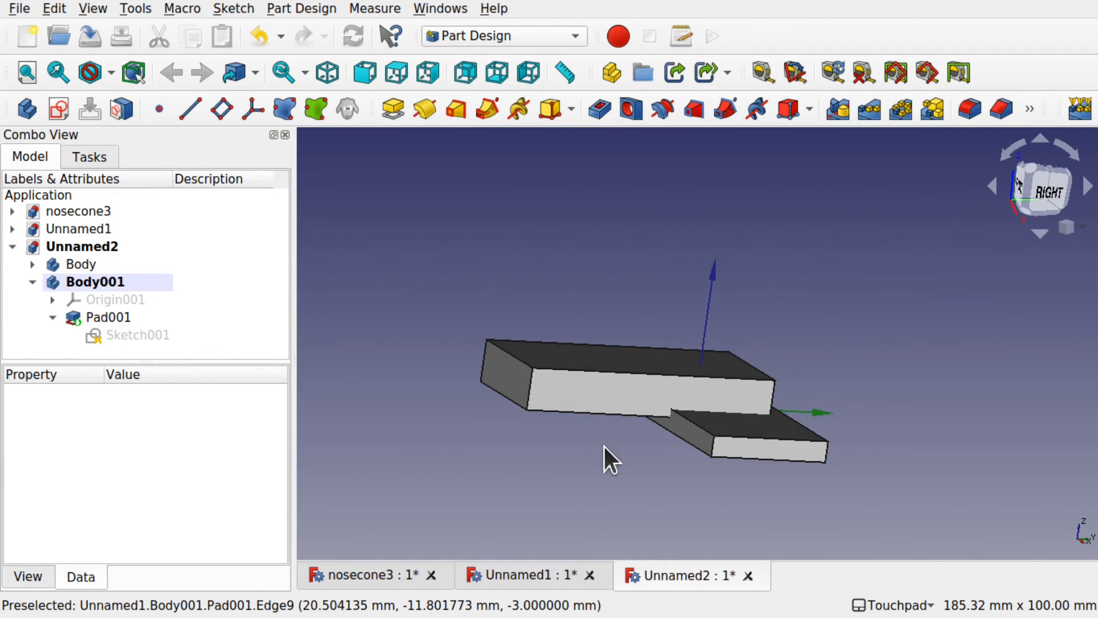
Fuse the first Body into Body001 with a Boolean operation and expand the Boolean in the model tree.
click(297, 8)
click(376, 296)
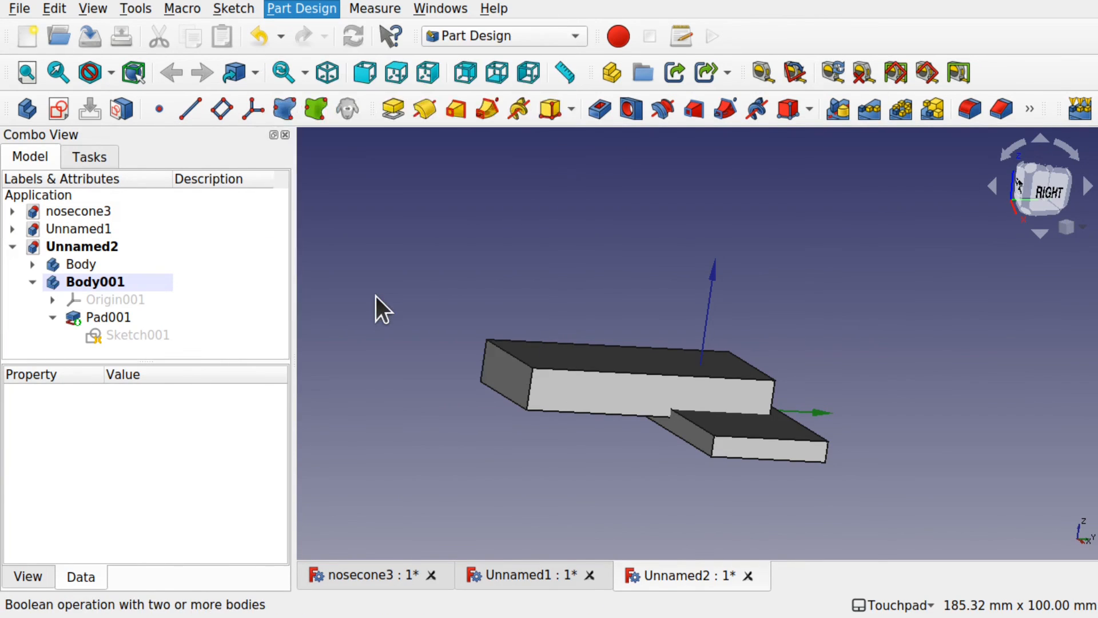
click(69, 266)
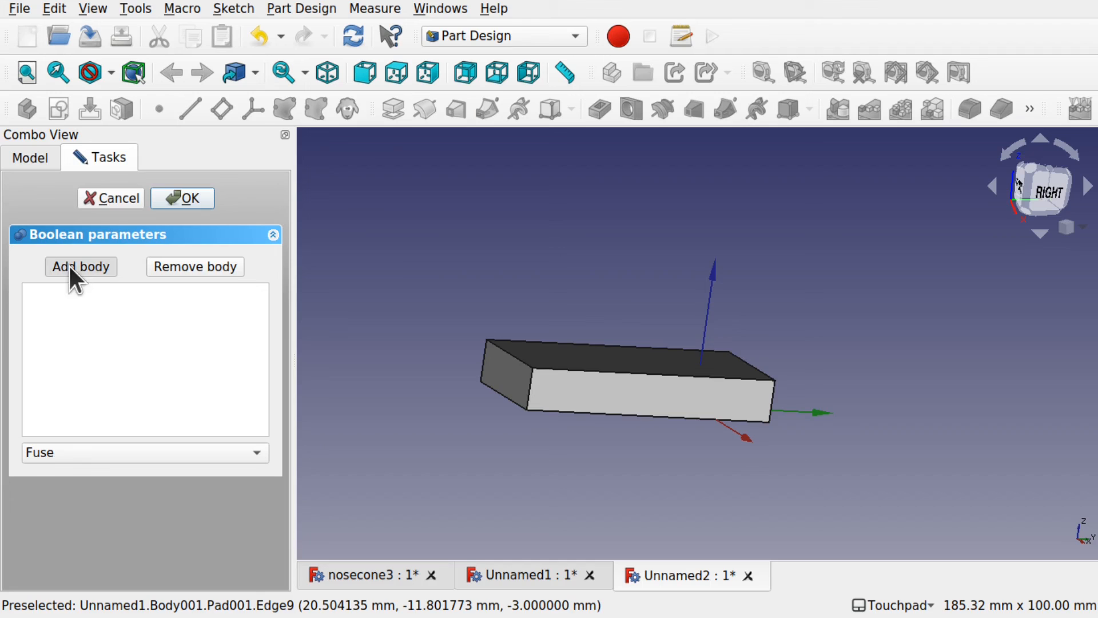
click(599, 394)
shift+drag(614, 411, 676, 465)
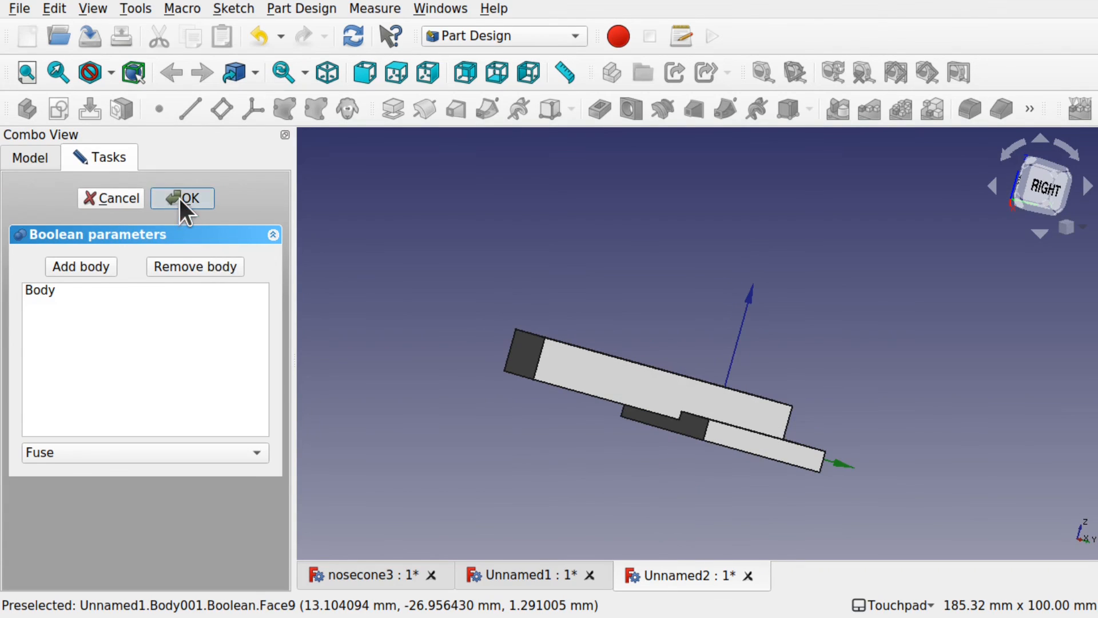
click(182, 201)
click(54, 334)
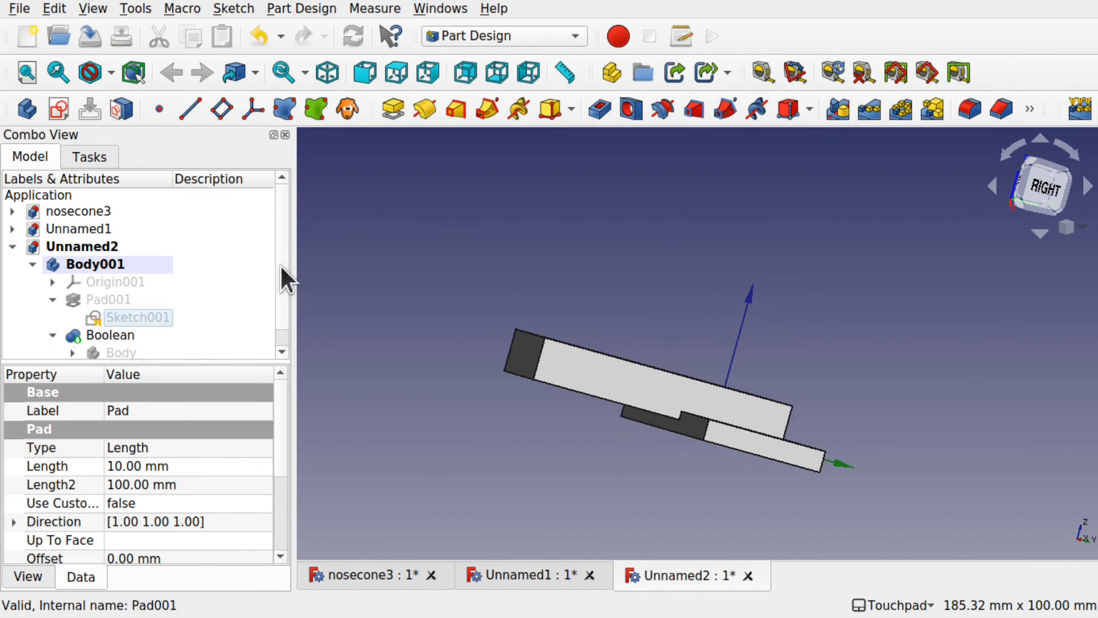
Demonstrate moving the Body inside the Boolean by setting its Placement position z to -2 mm, raising it, and returning it to 0 mm.
drag(280, 263, 284, 346)
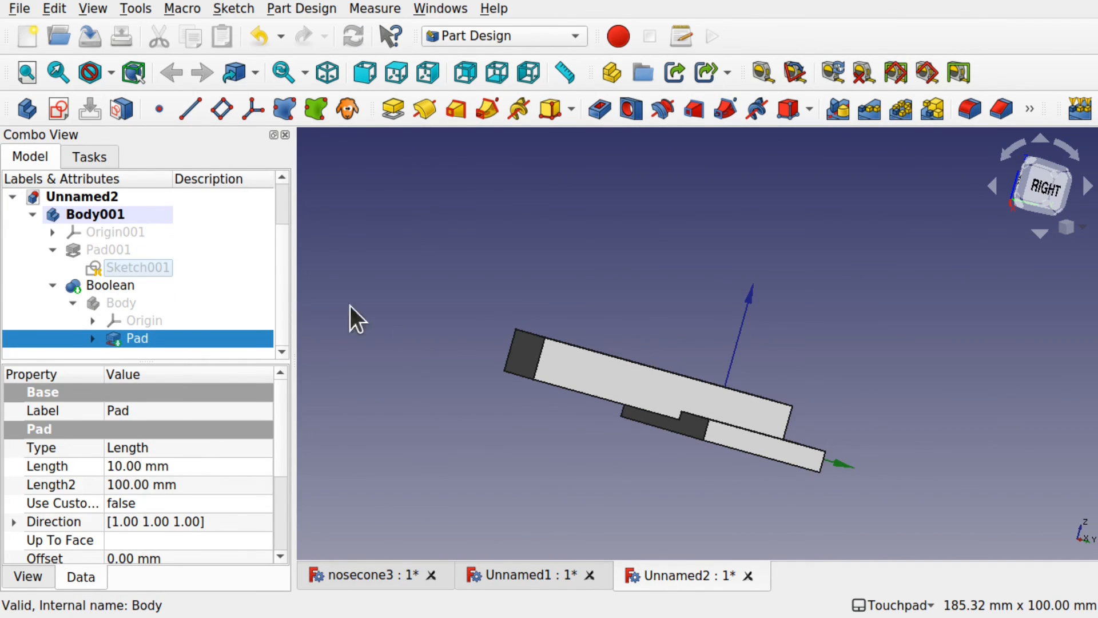
click(128, 306)
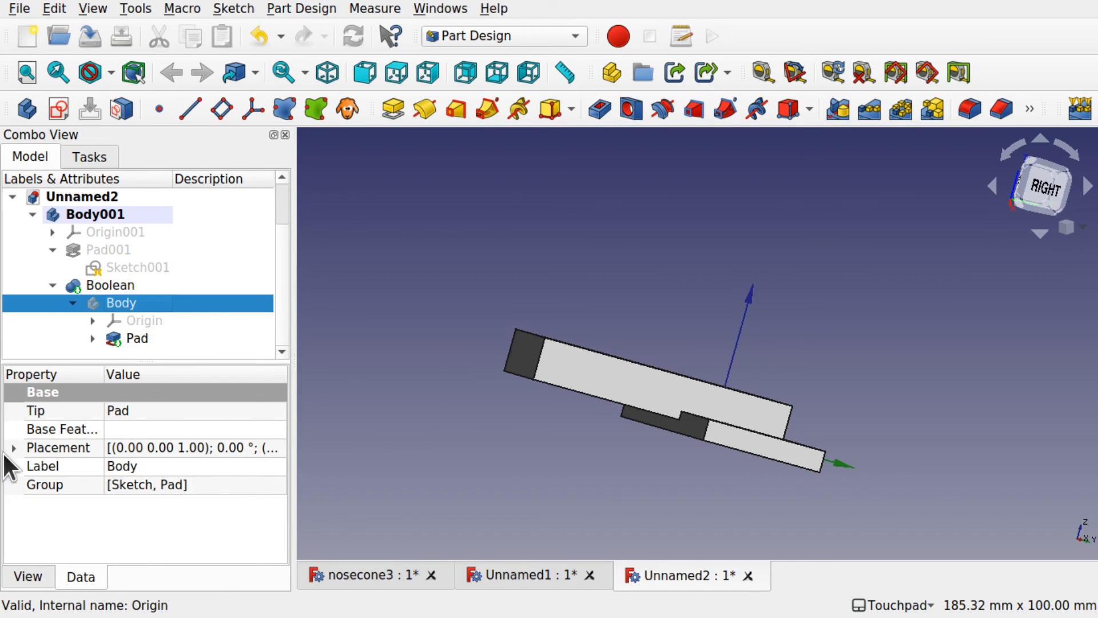
click(9, 448)
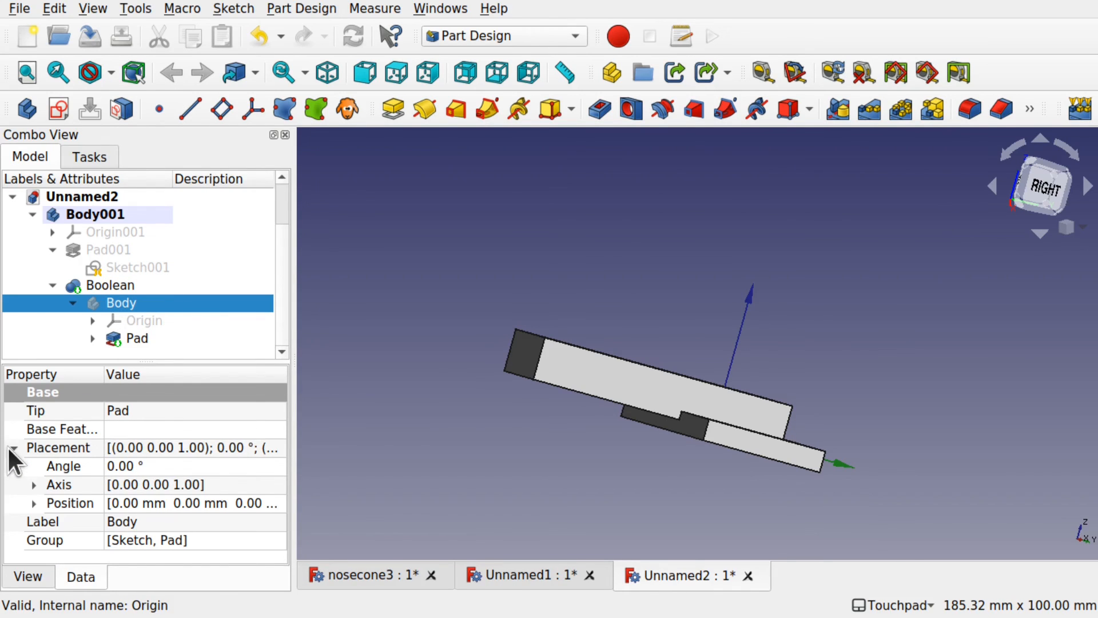
click(33, 504)
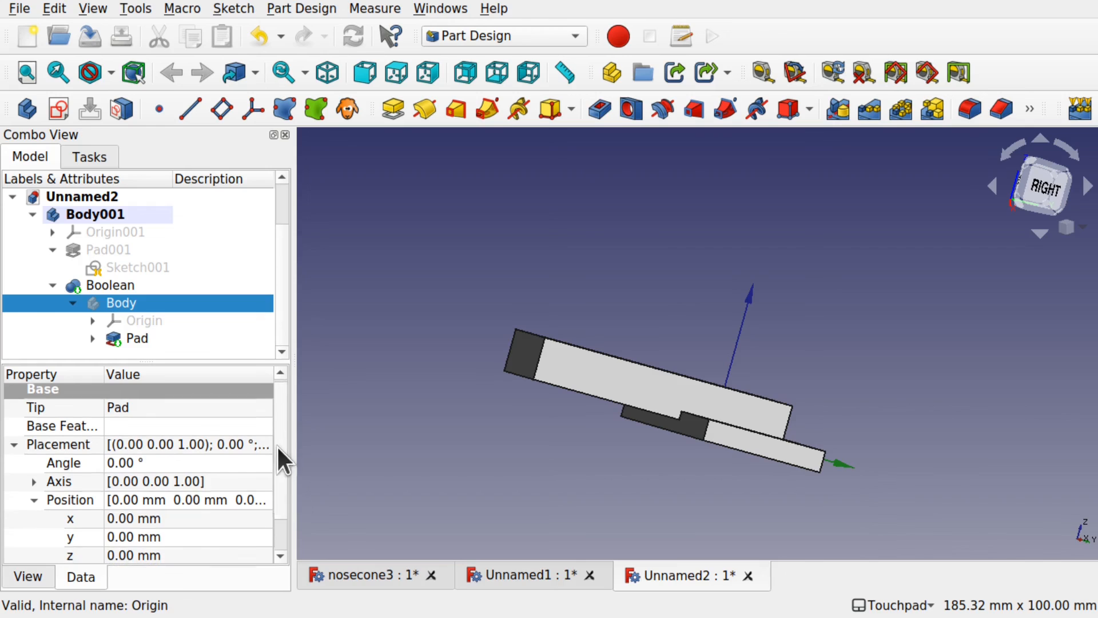
scroll(277, 445, down, 1)
click(184, 512)
text(-2)
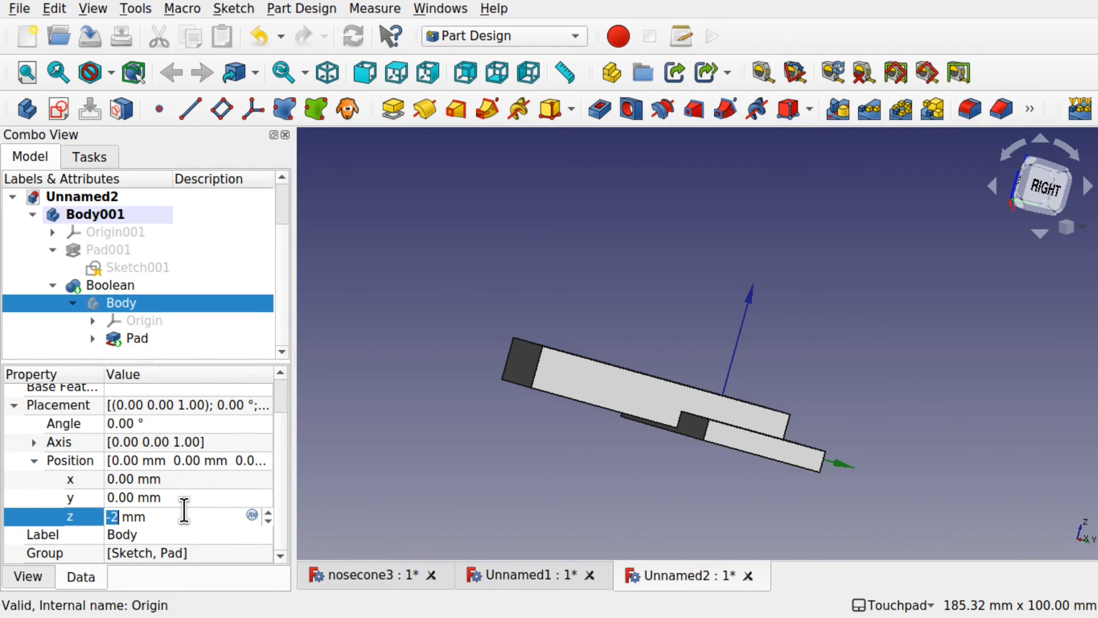
scroll(185, 510, up, 4)
scroll(184, 510, down, 2)
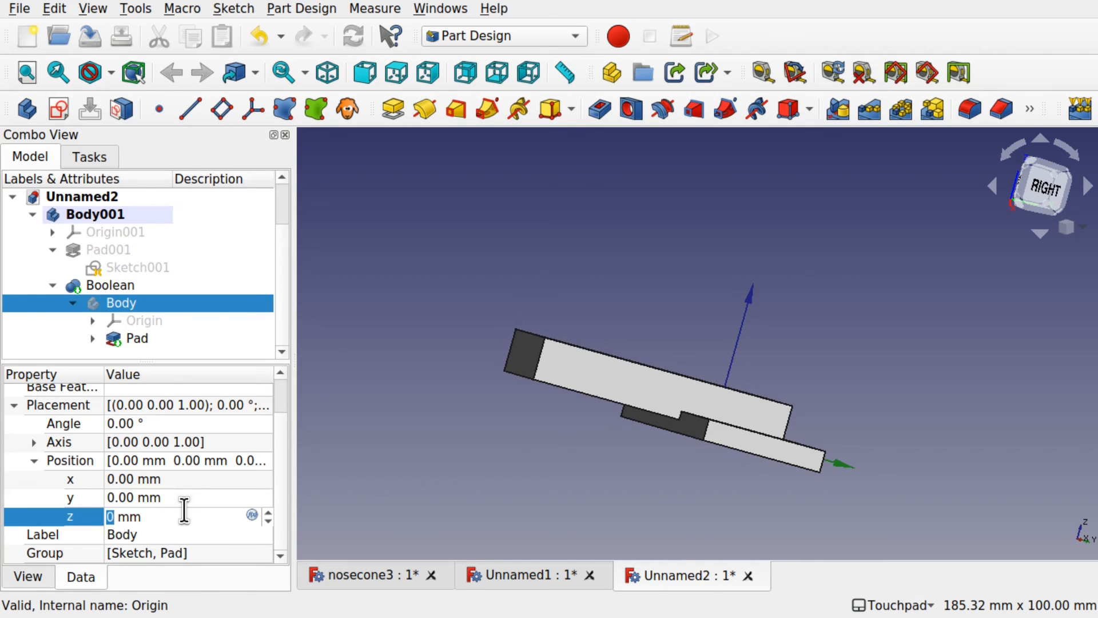
alt+drag(551, 424, 513, 424)
click(512, 425)
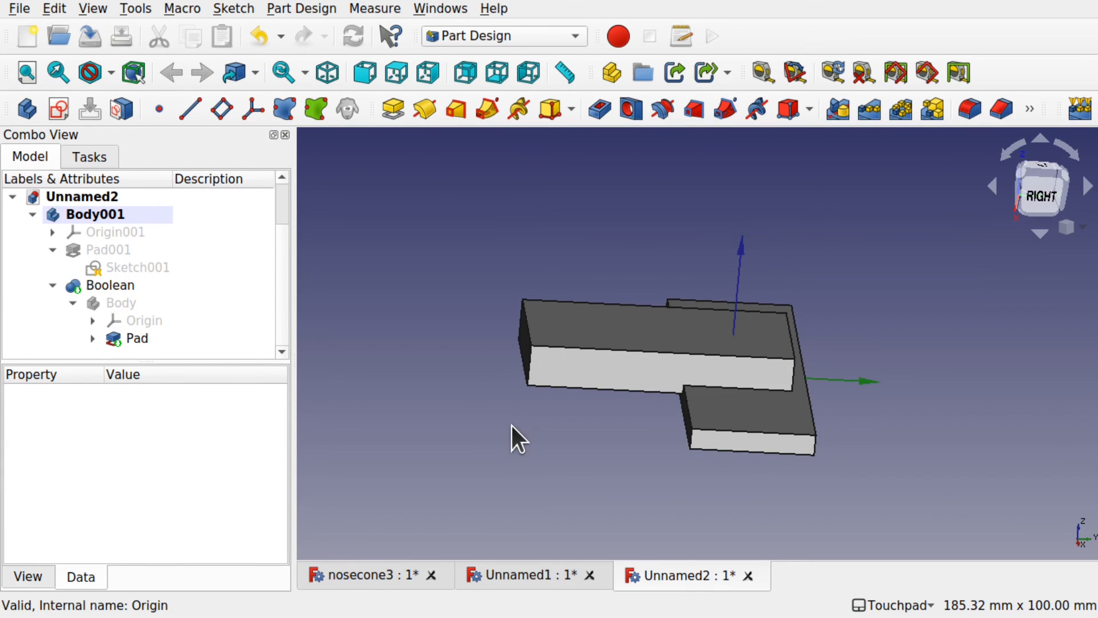
alt+drag(767, 461, 833, 446)
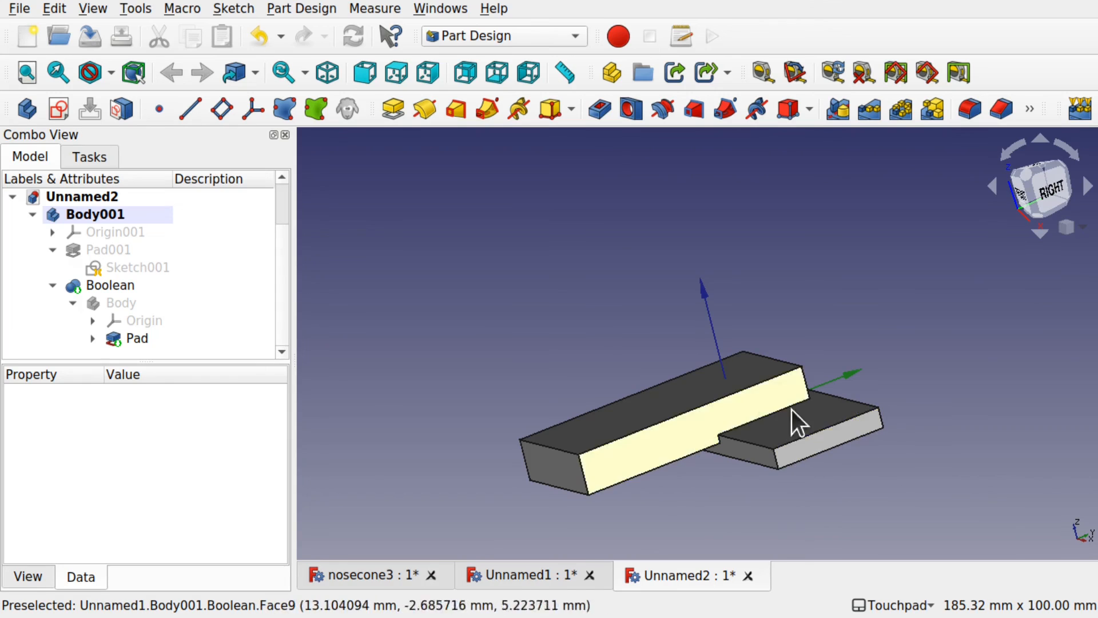
alt+drag(792, 410, 661, 479)
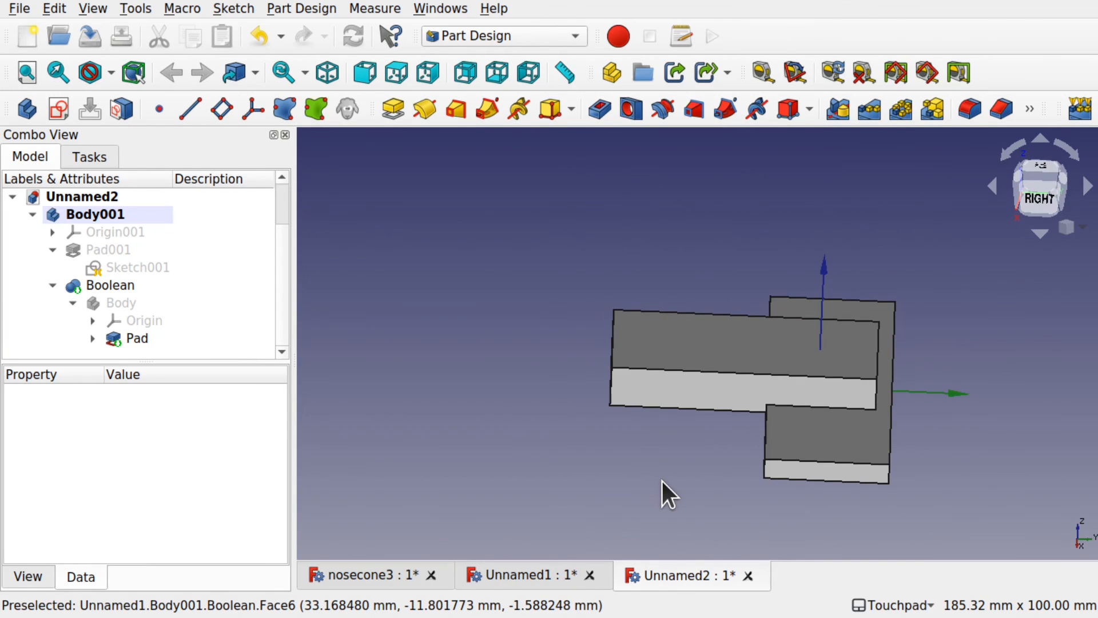